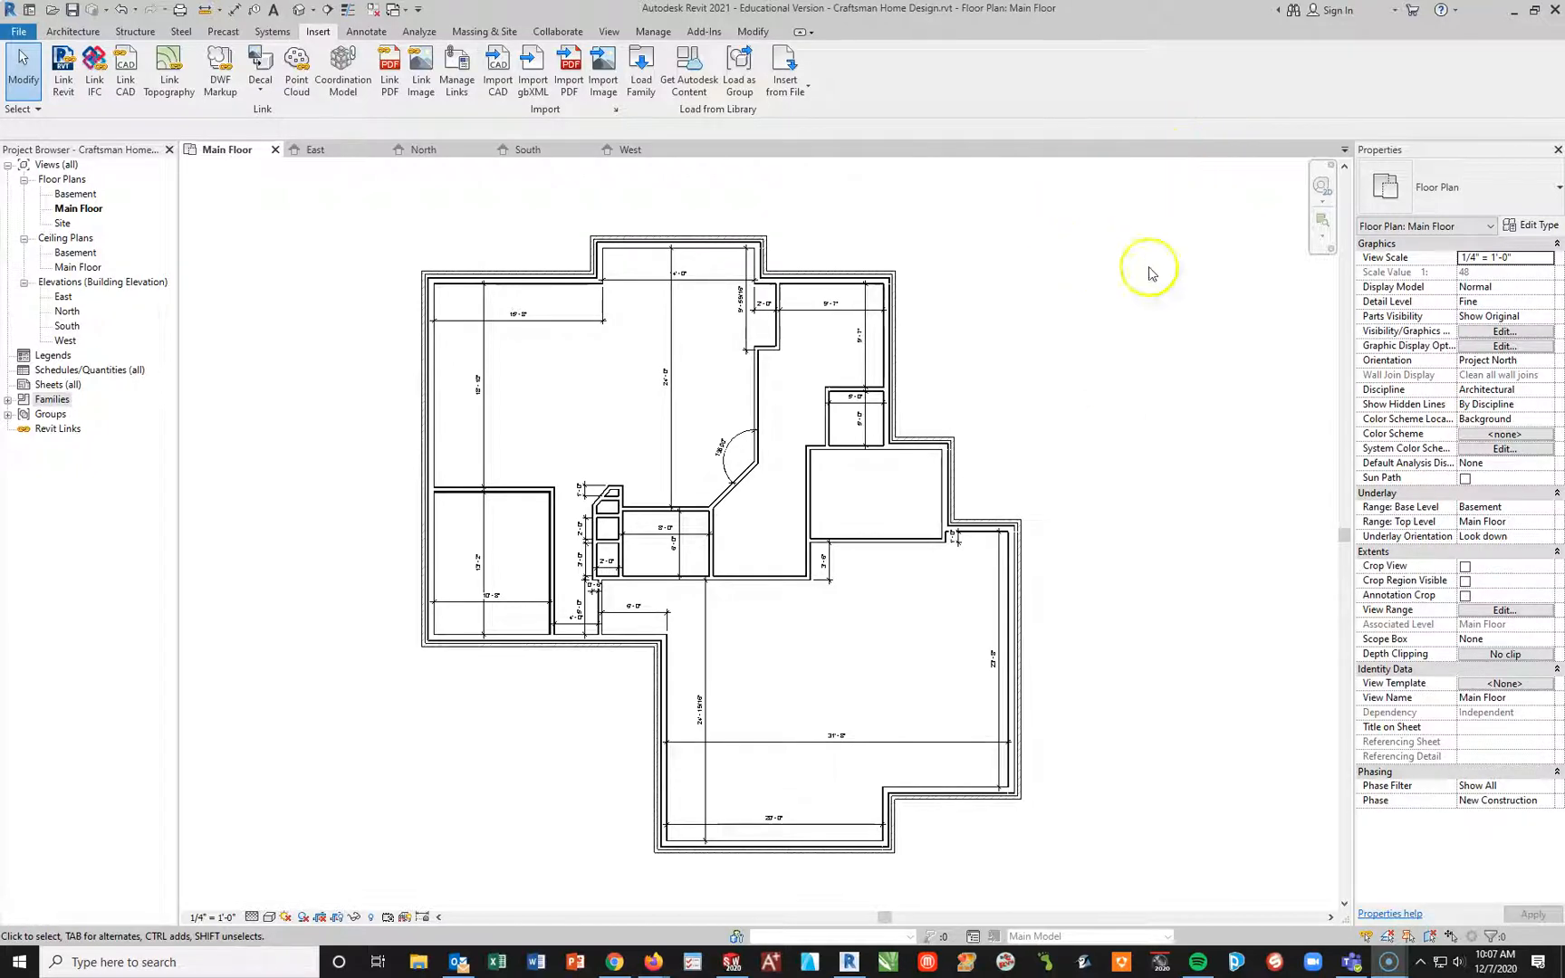
Step: Start the Door and Window tools in turn and examine the available Fixed, Window-Casement-Double and Window-Double-Hung window types
click(72, 31)
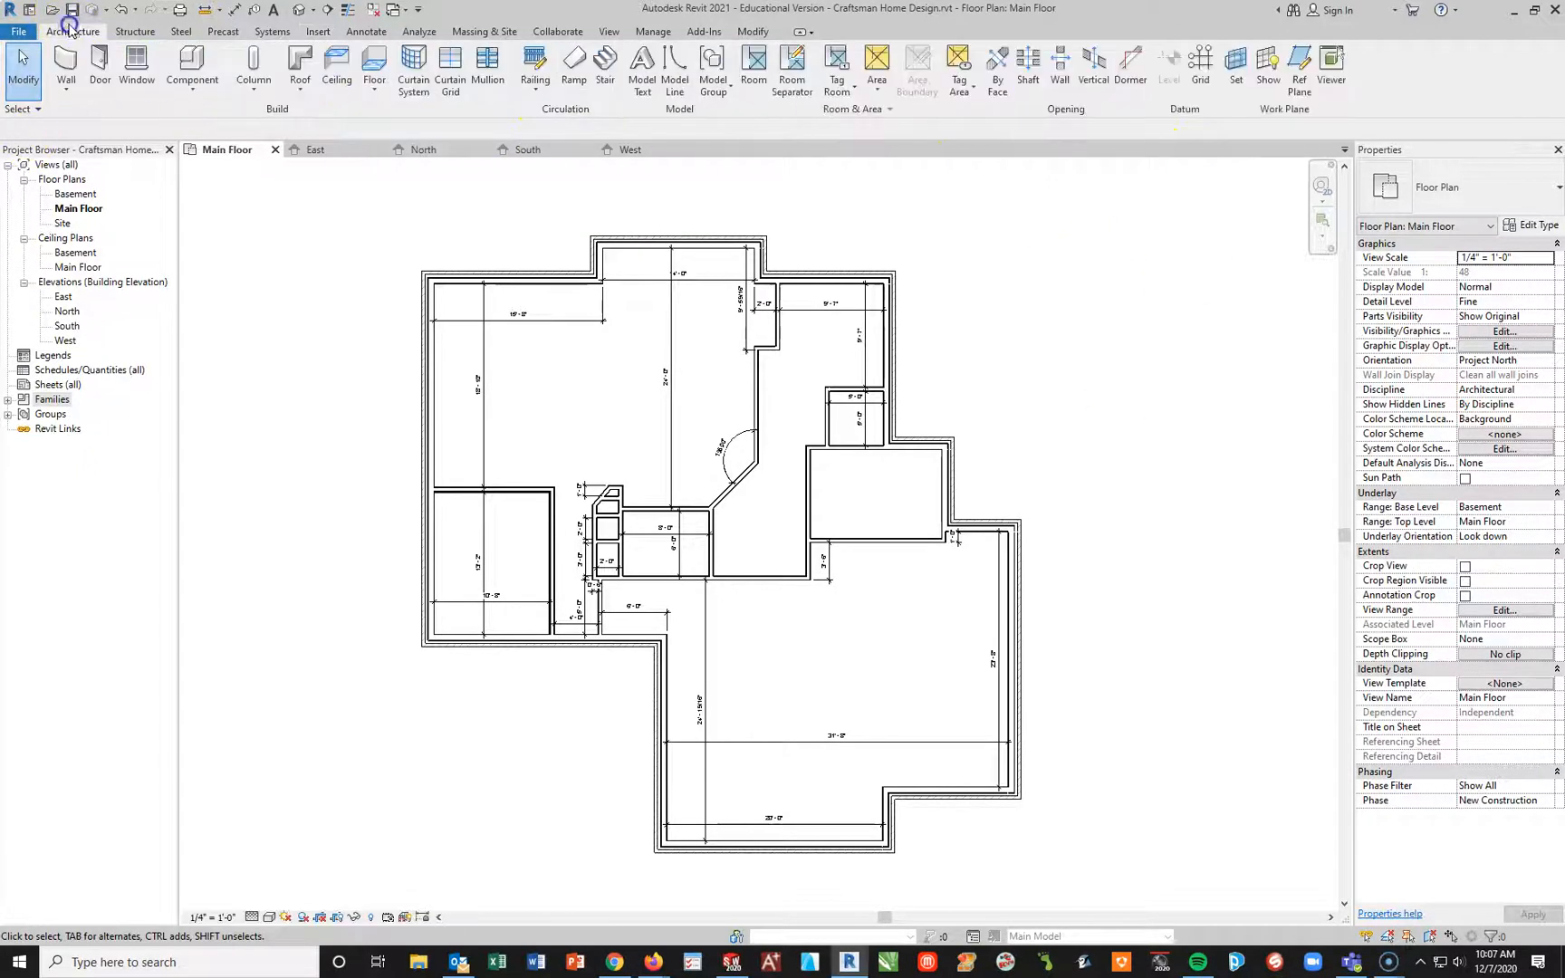
click(101, 66)
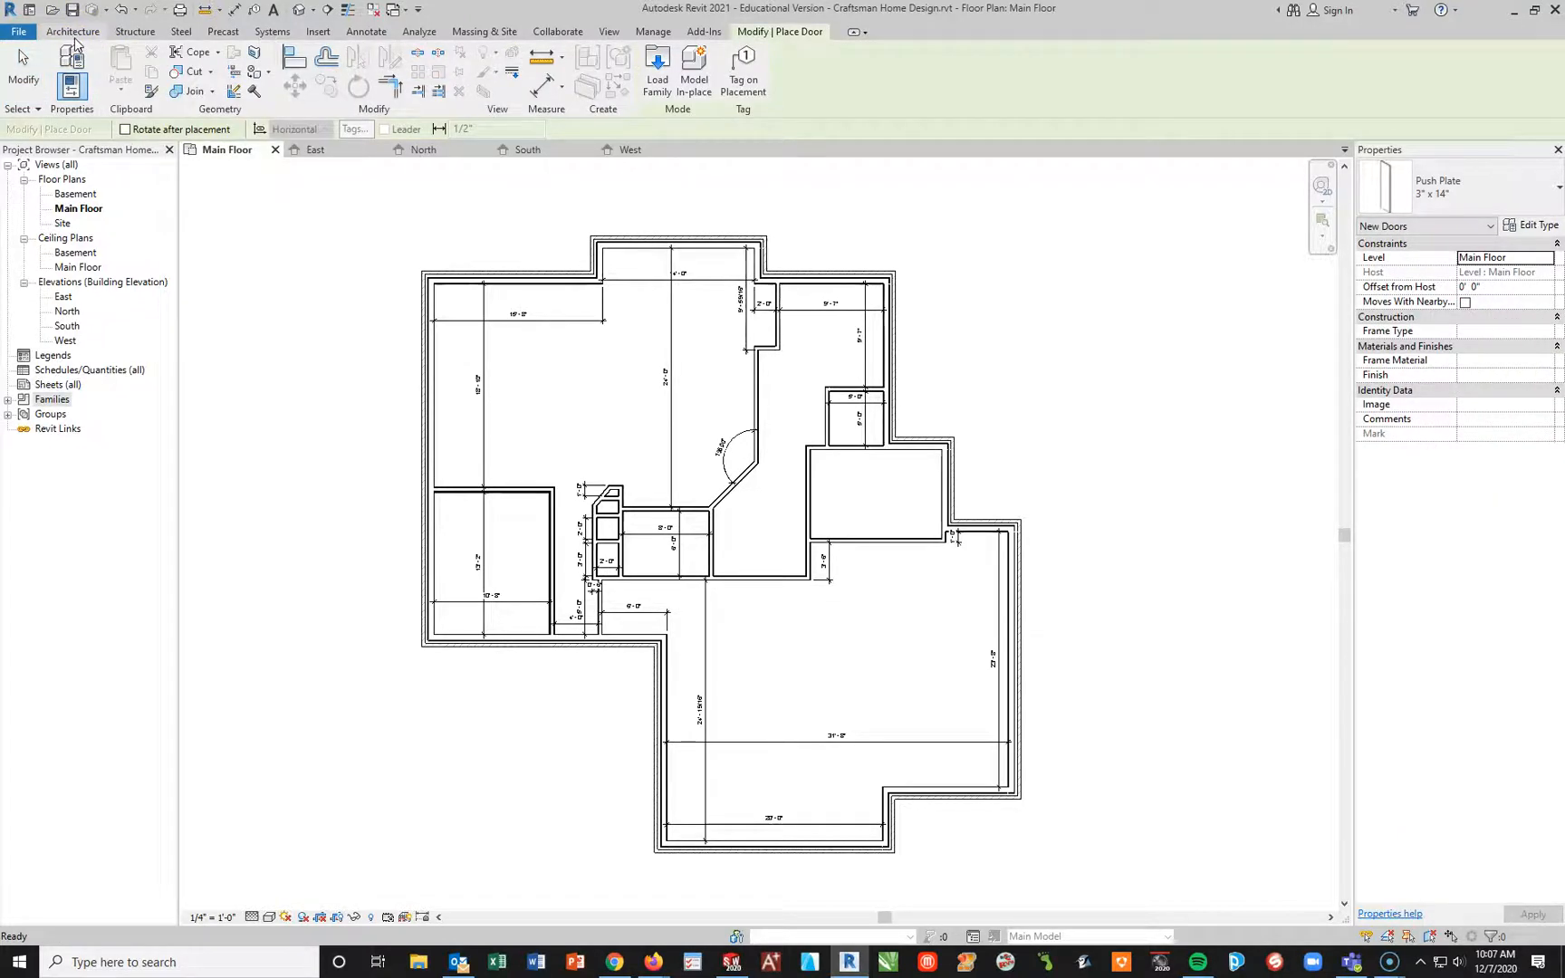
click(72, 31)
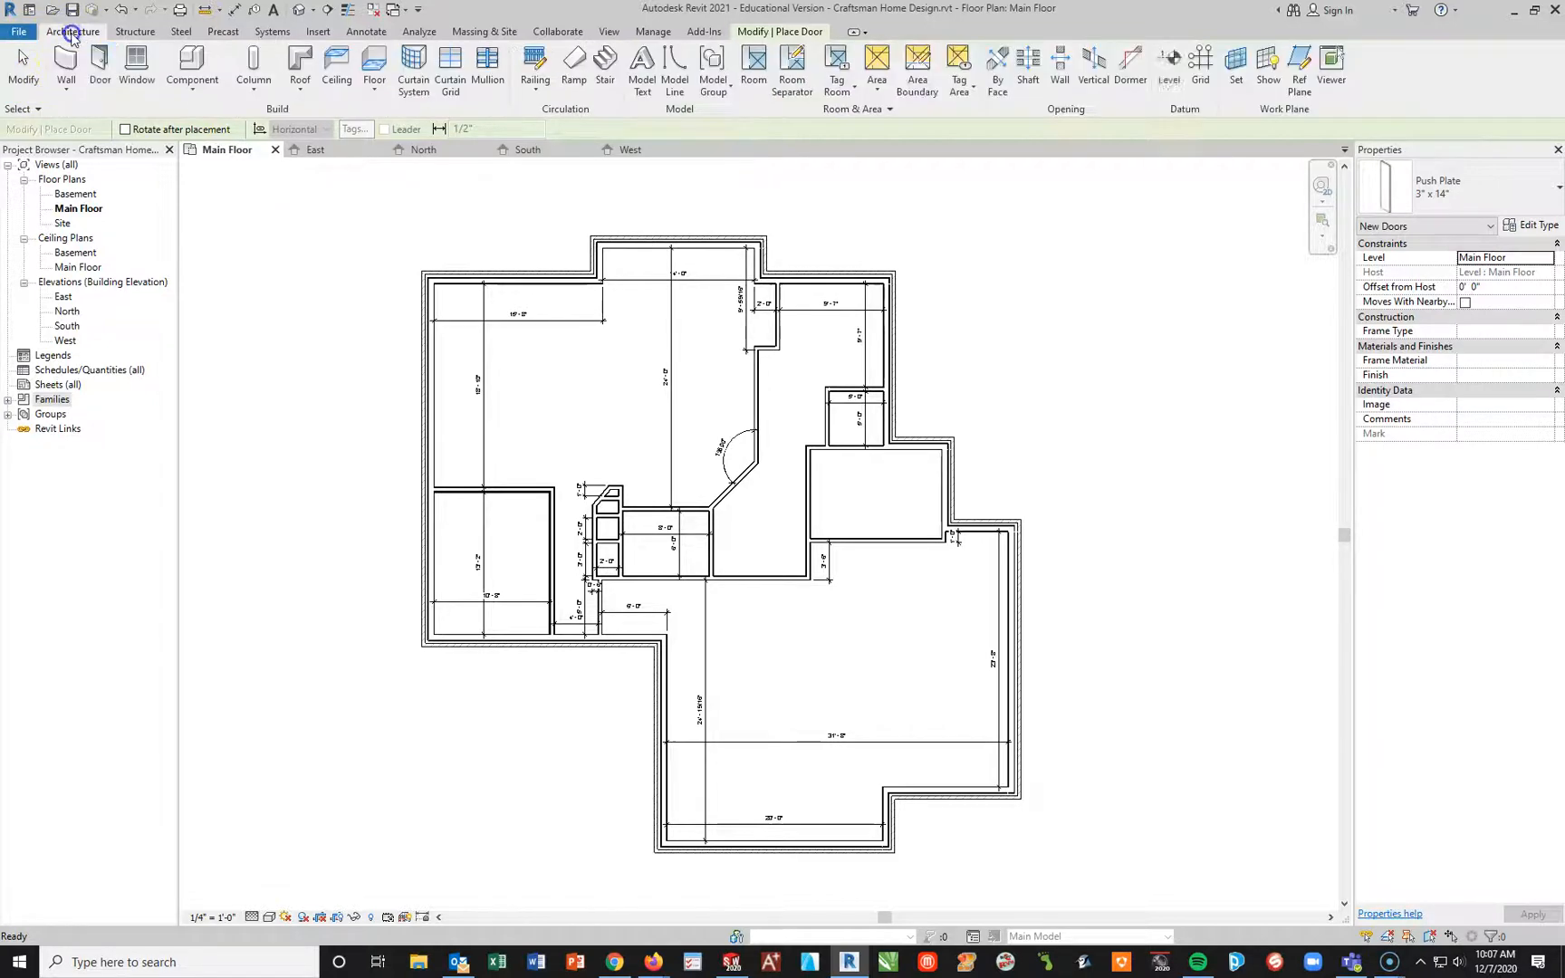
click(137, 65)
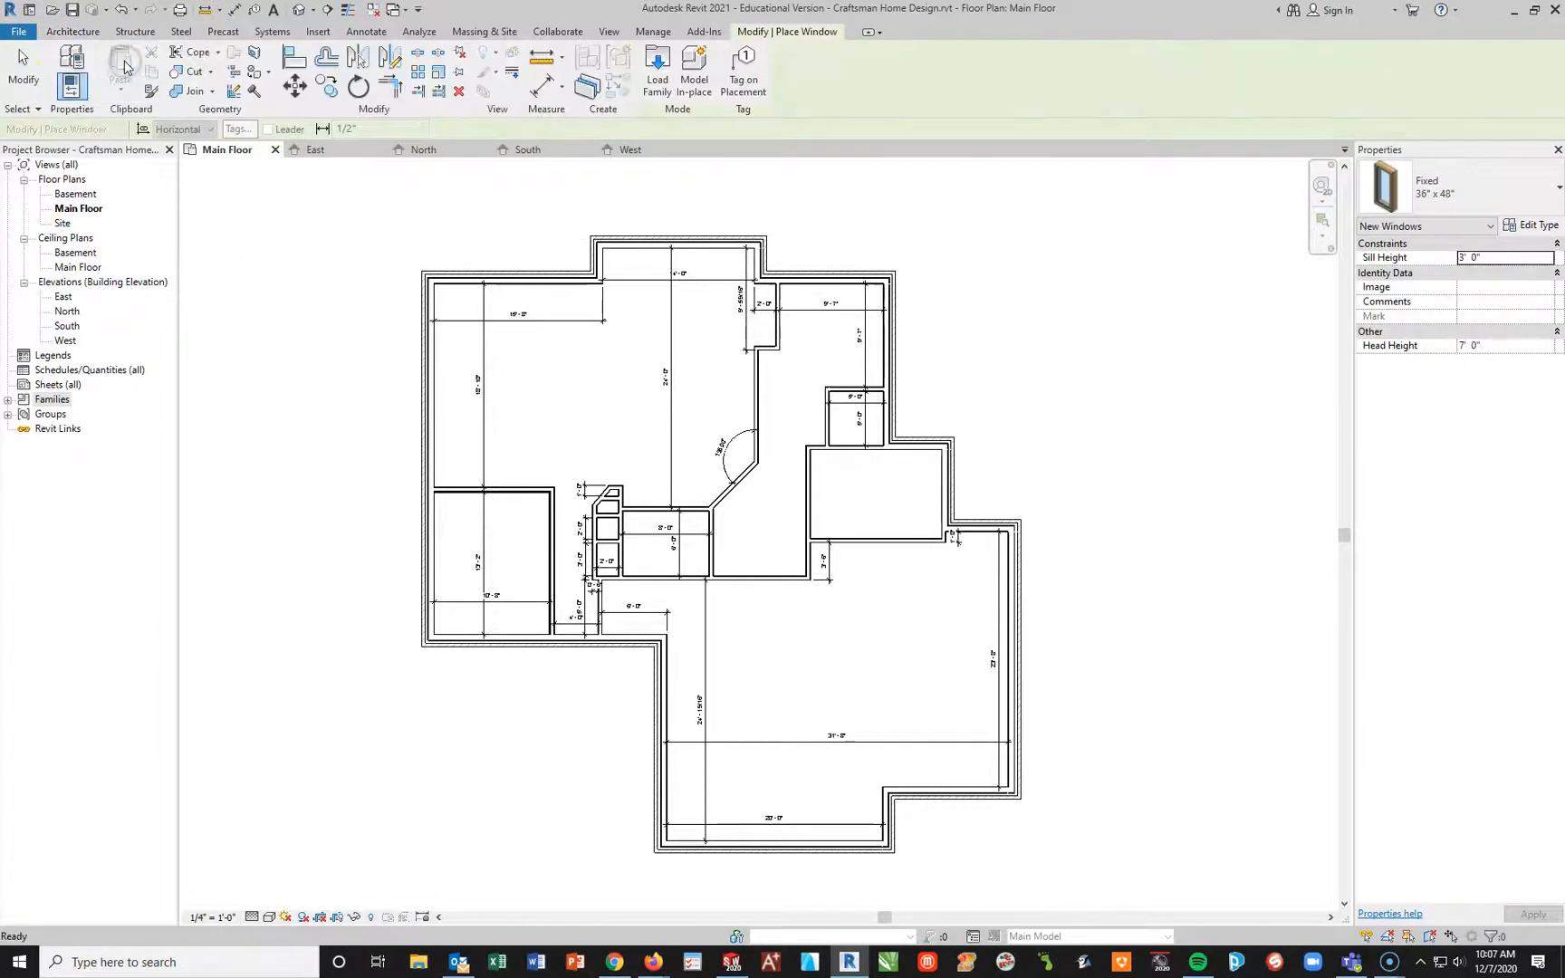
click(1416, 181)
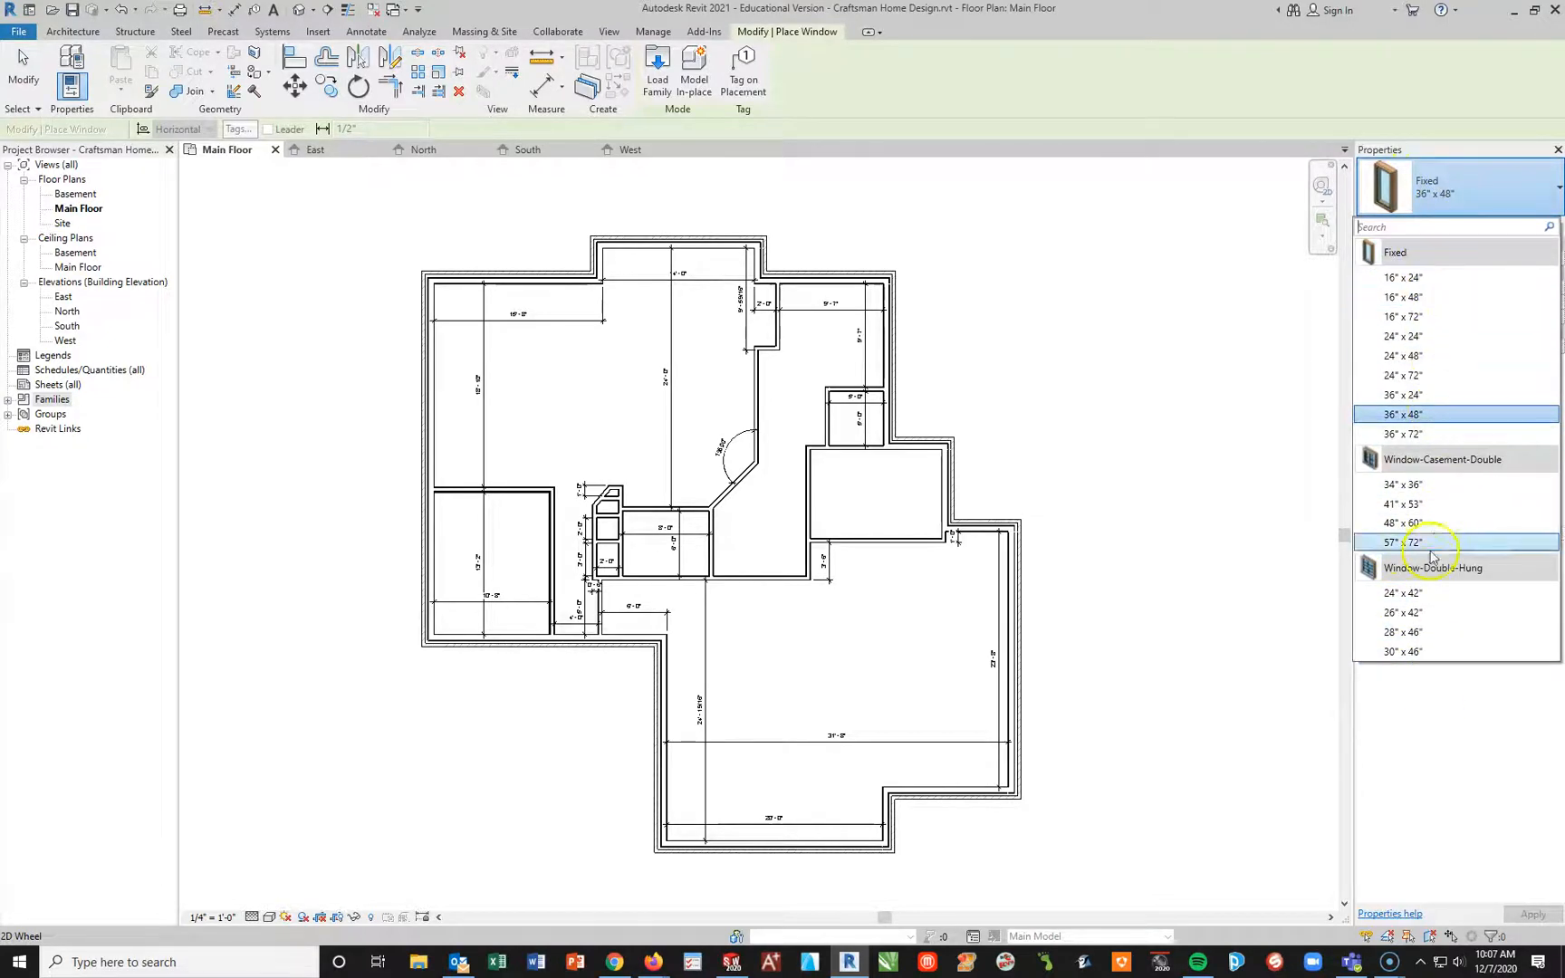
mouse_move(1423, 256)
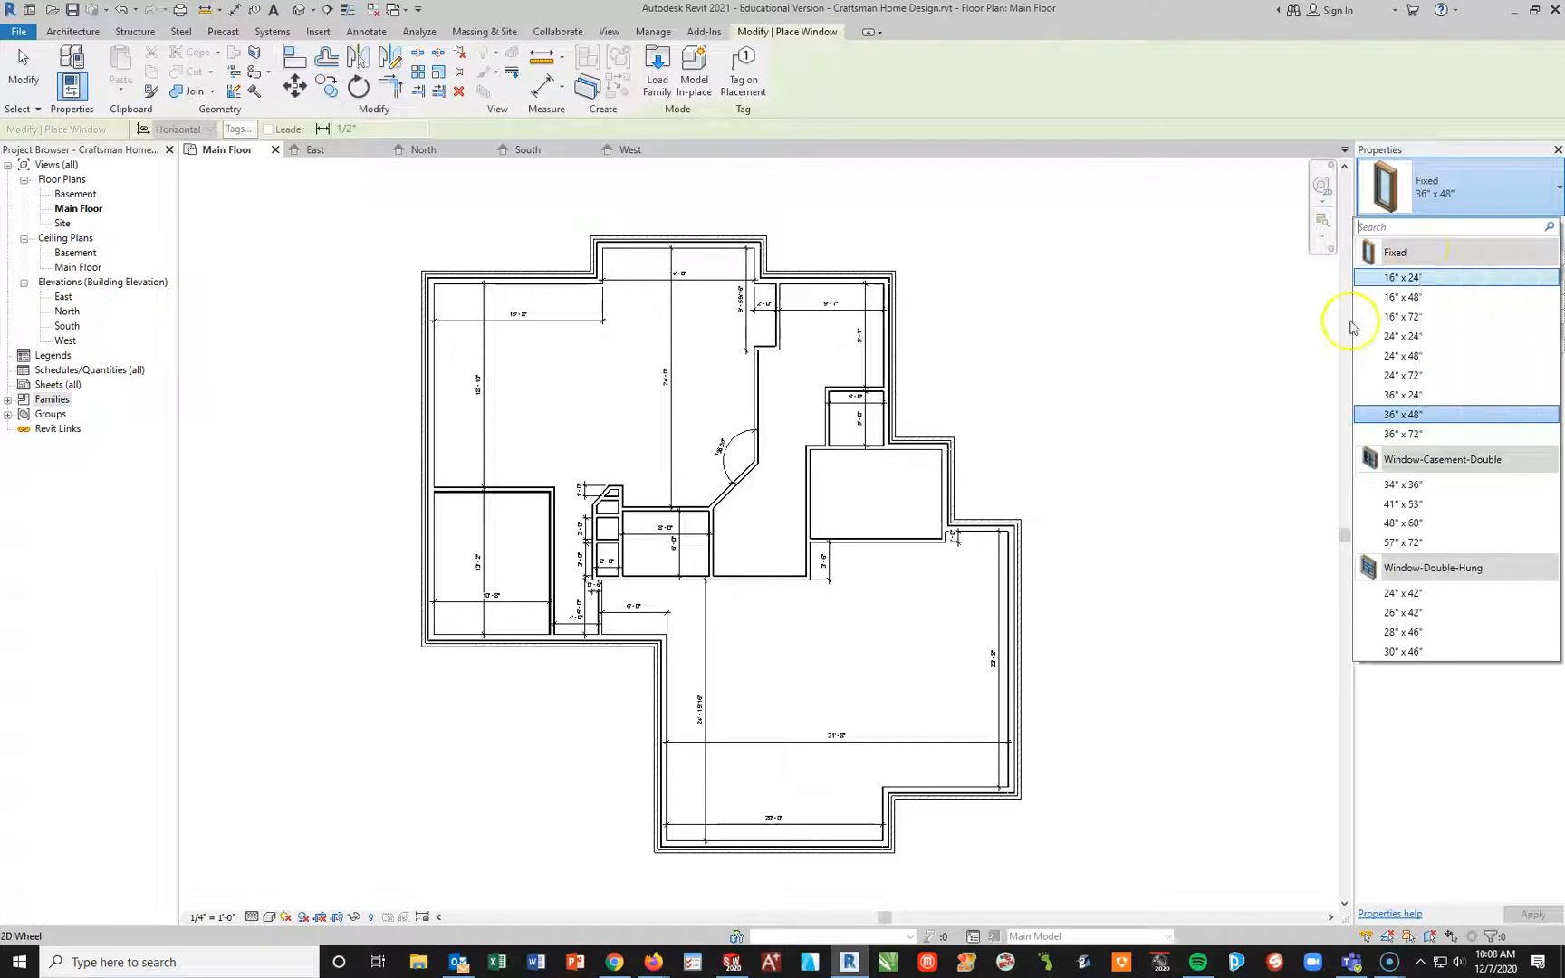
click(1445, 457)
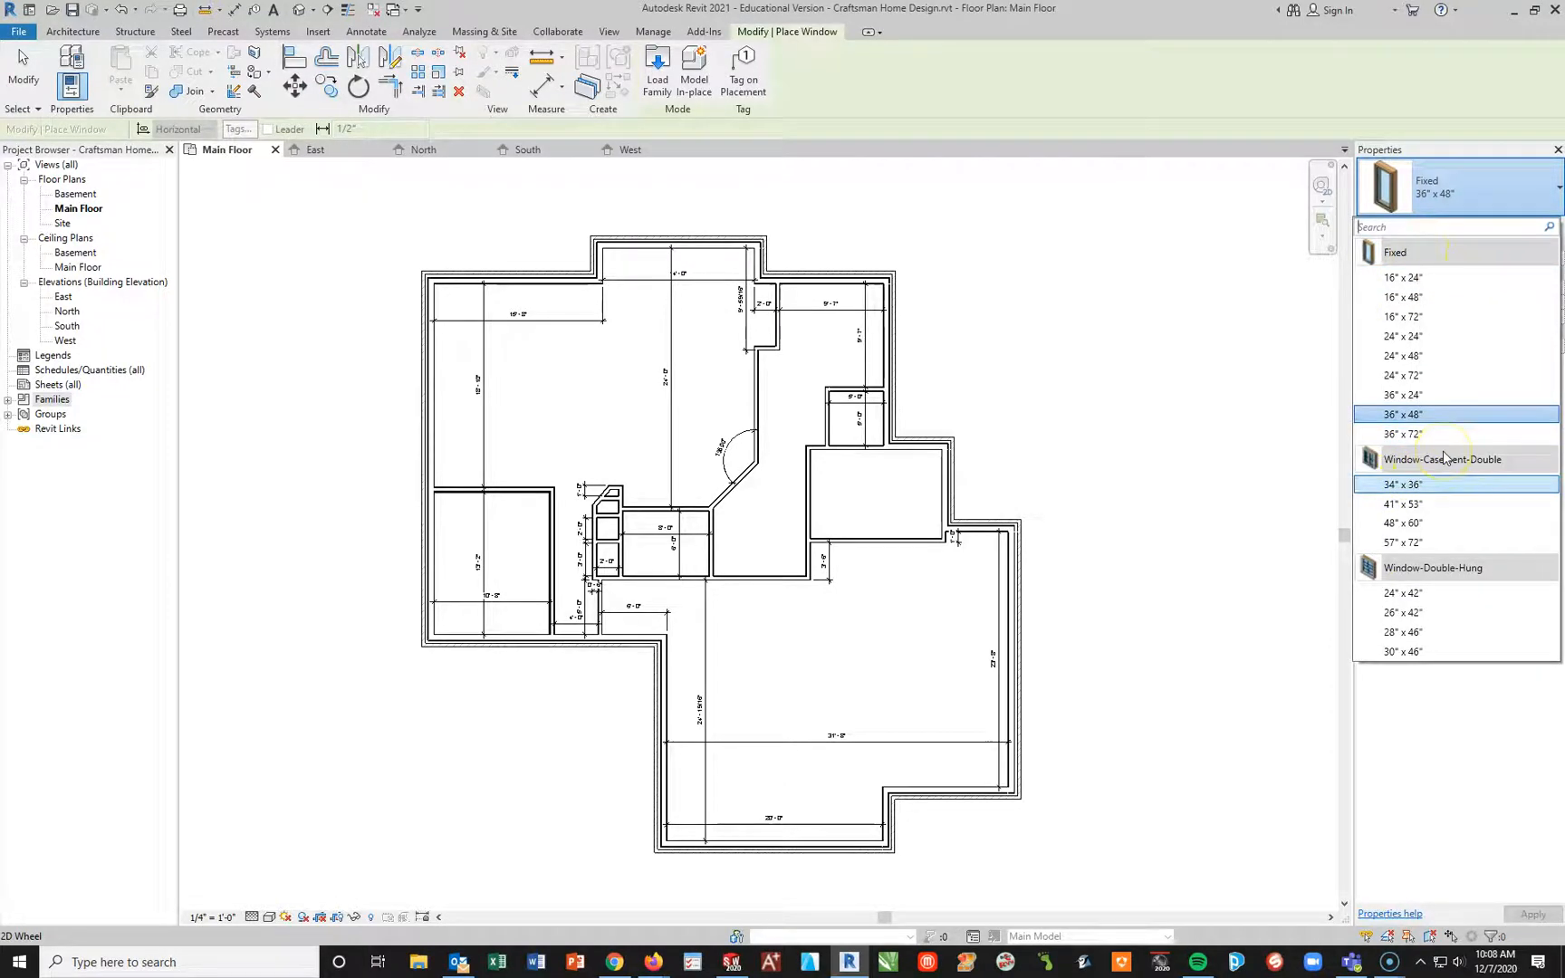
mouse_move(1452, 462)
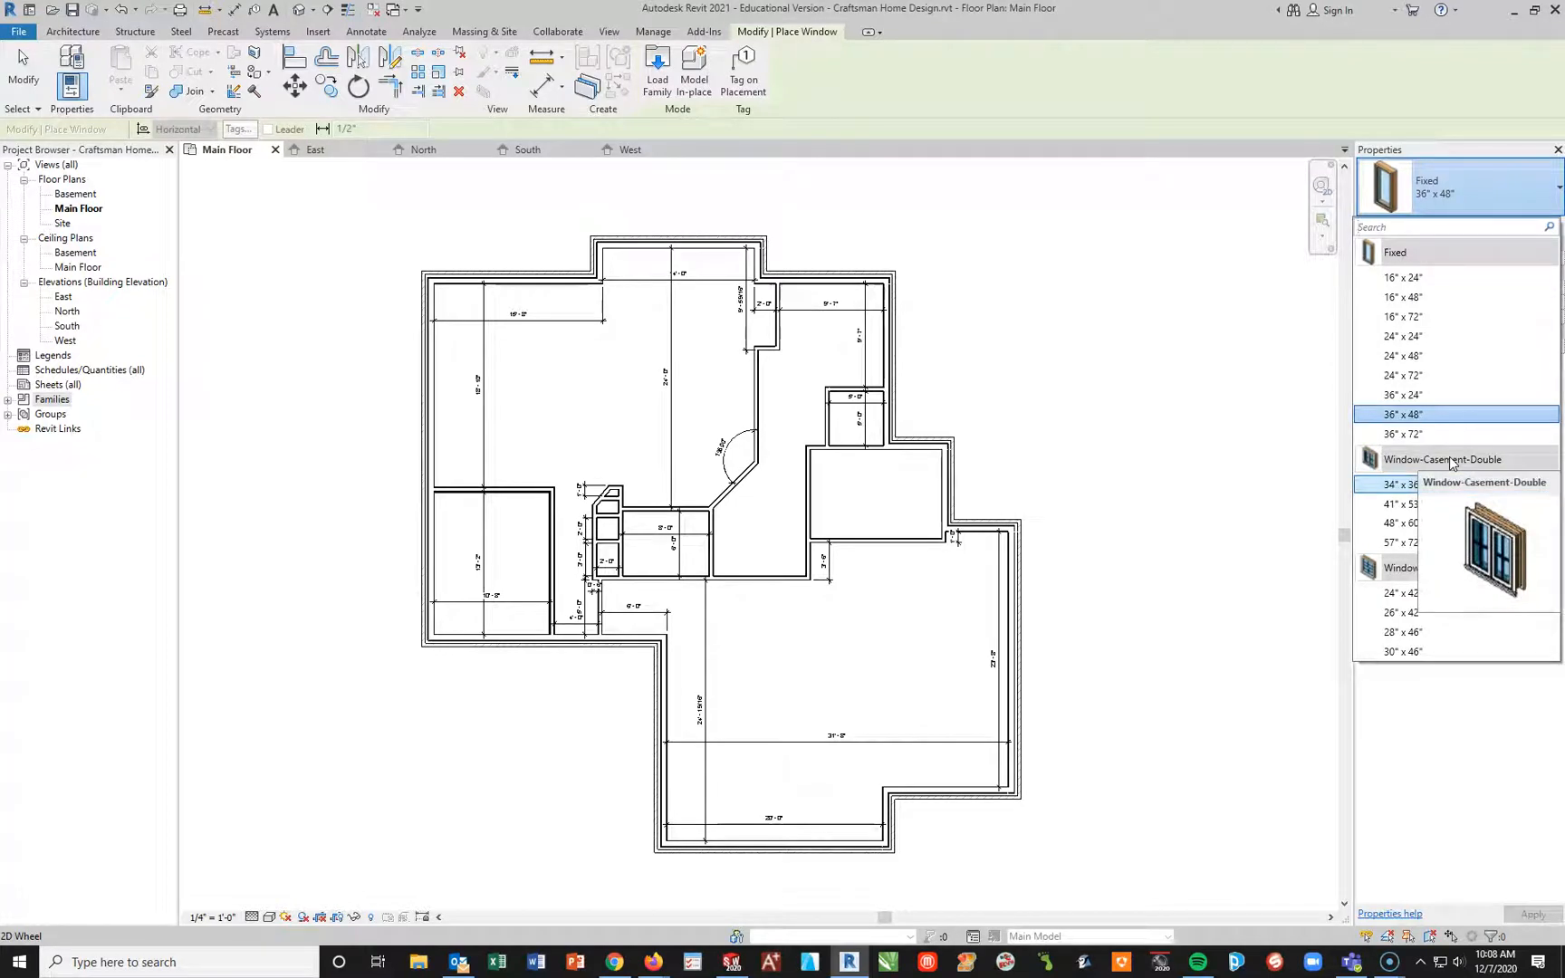
mouse_move(1469, 569)
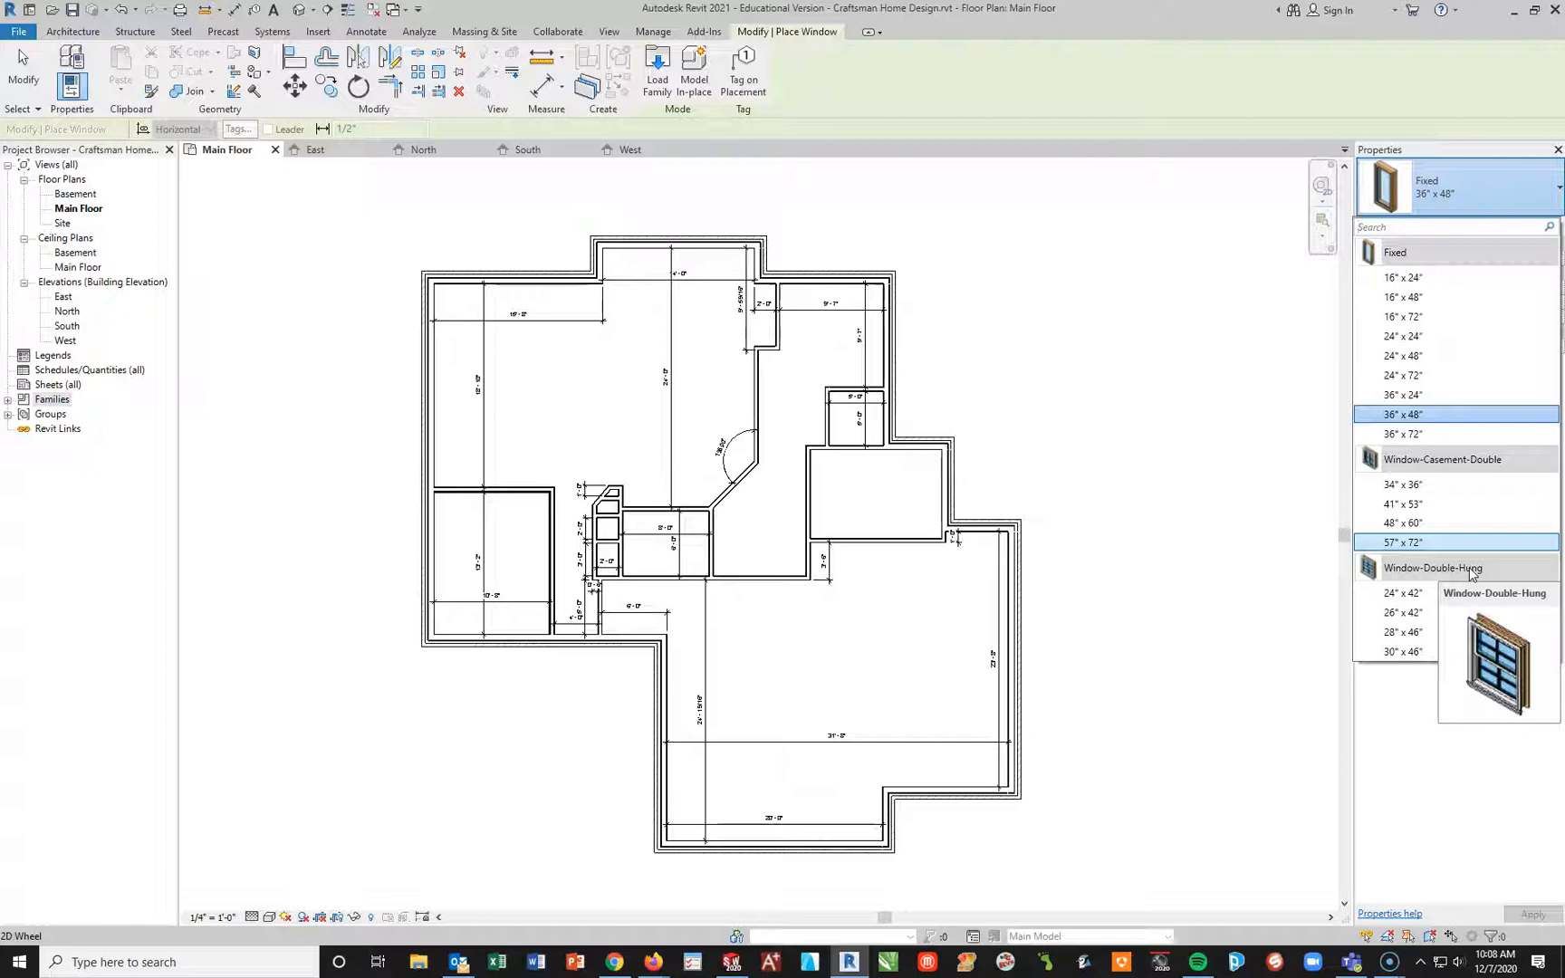
click(1474, 226)
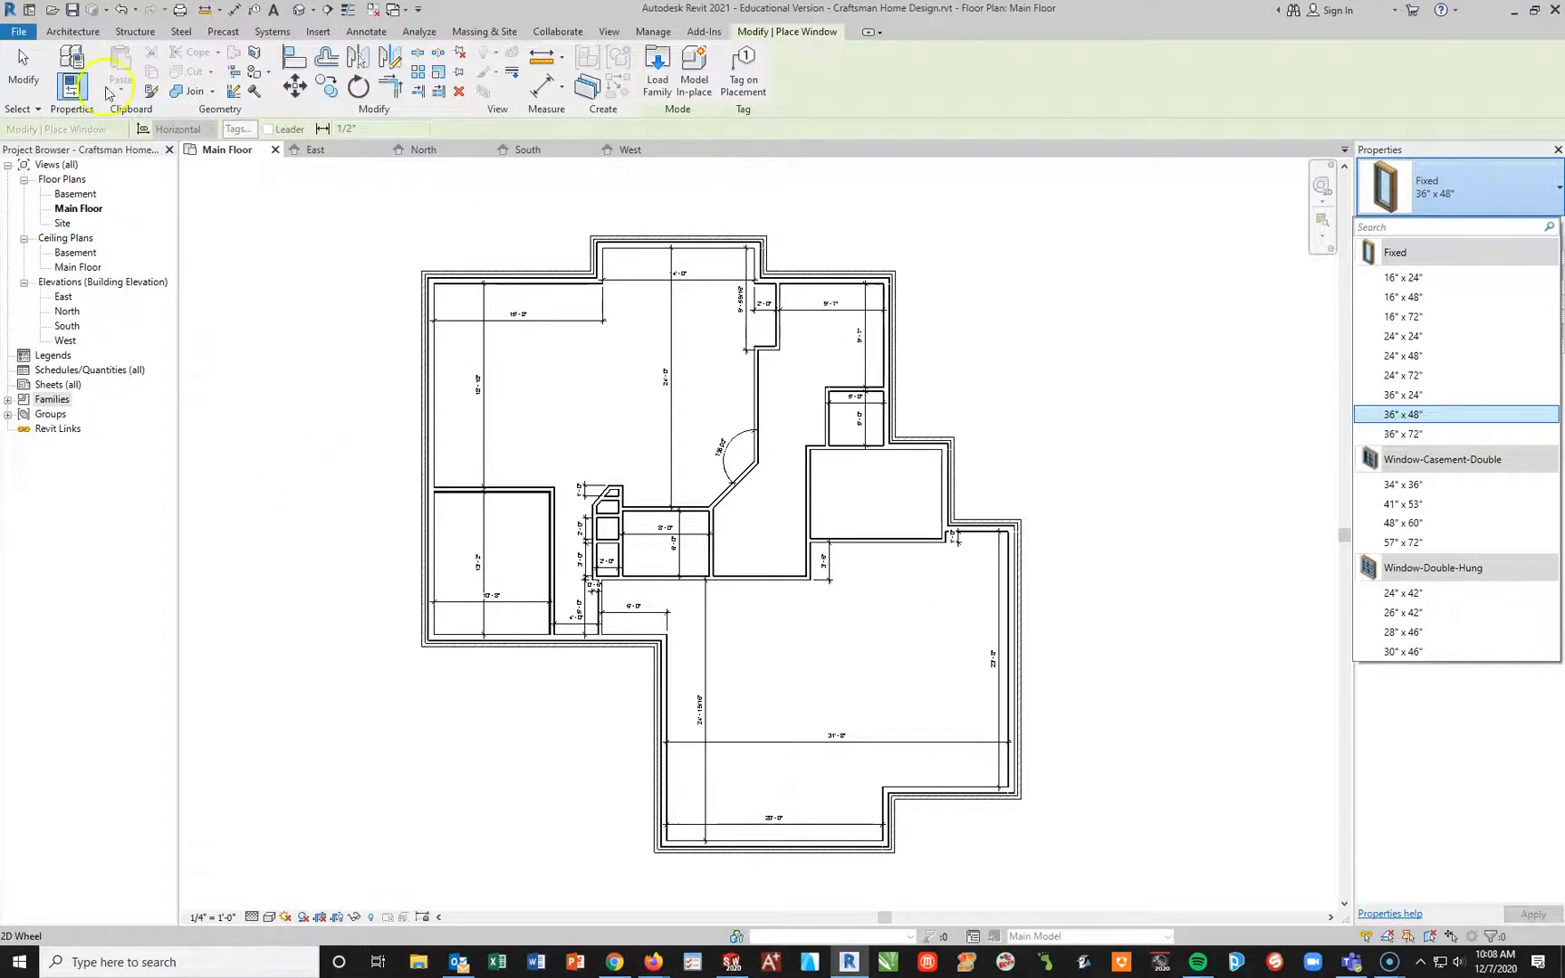
click(64, 34)
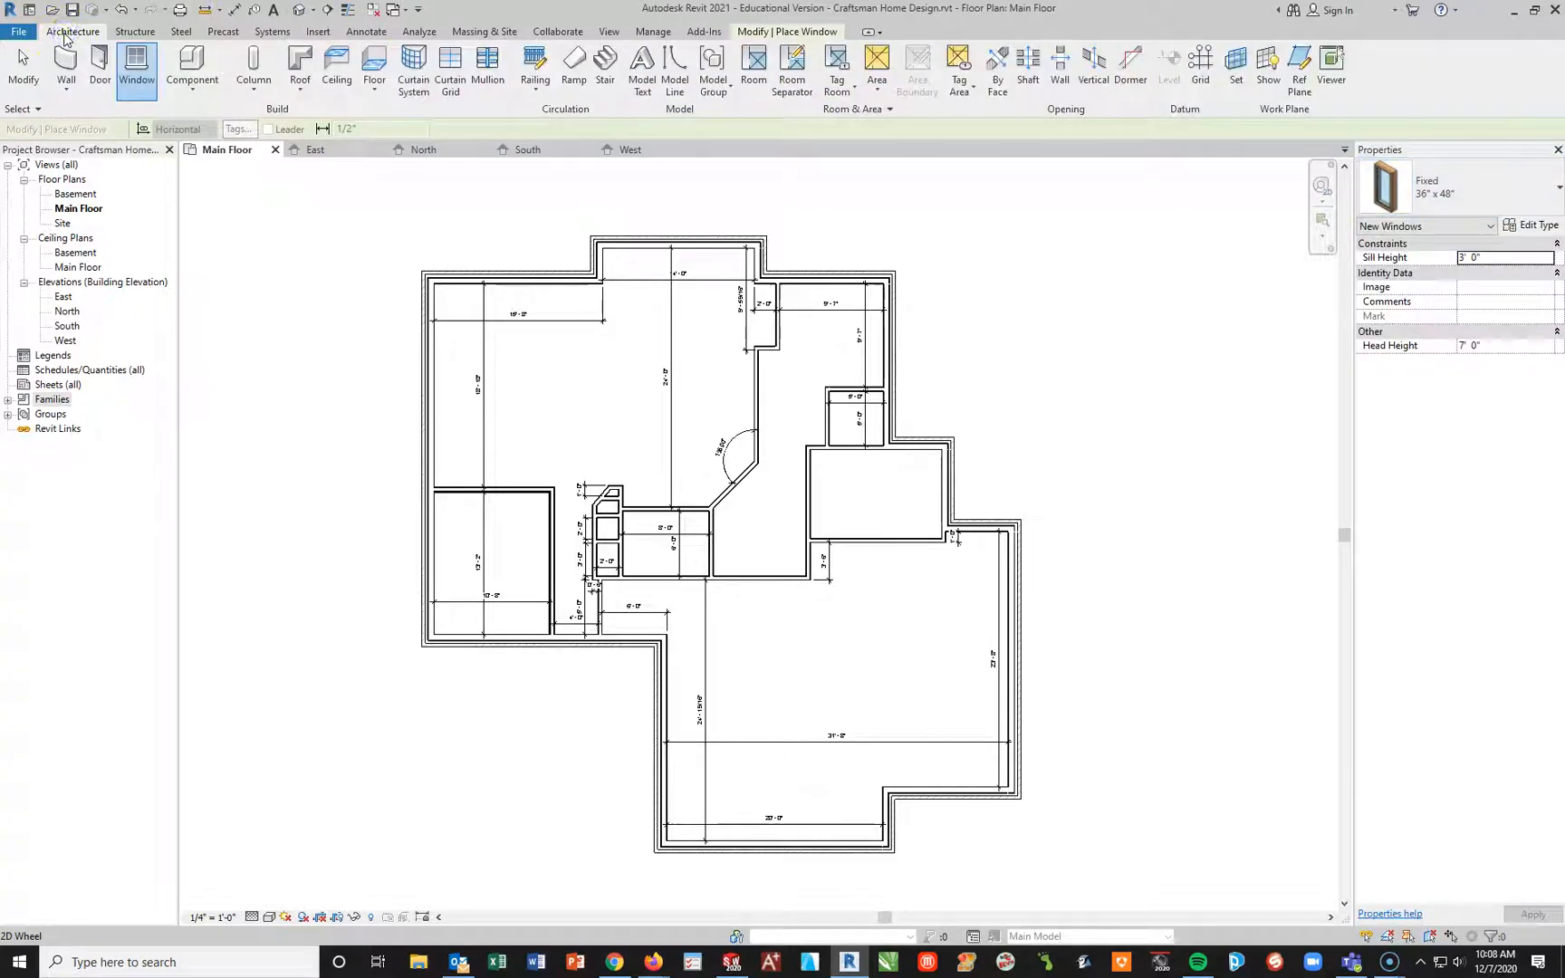
Step: Browse the family library to Doors > Residential, select all its door families, then cancel loading and exit window placement
click(318, 32)
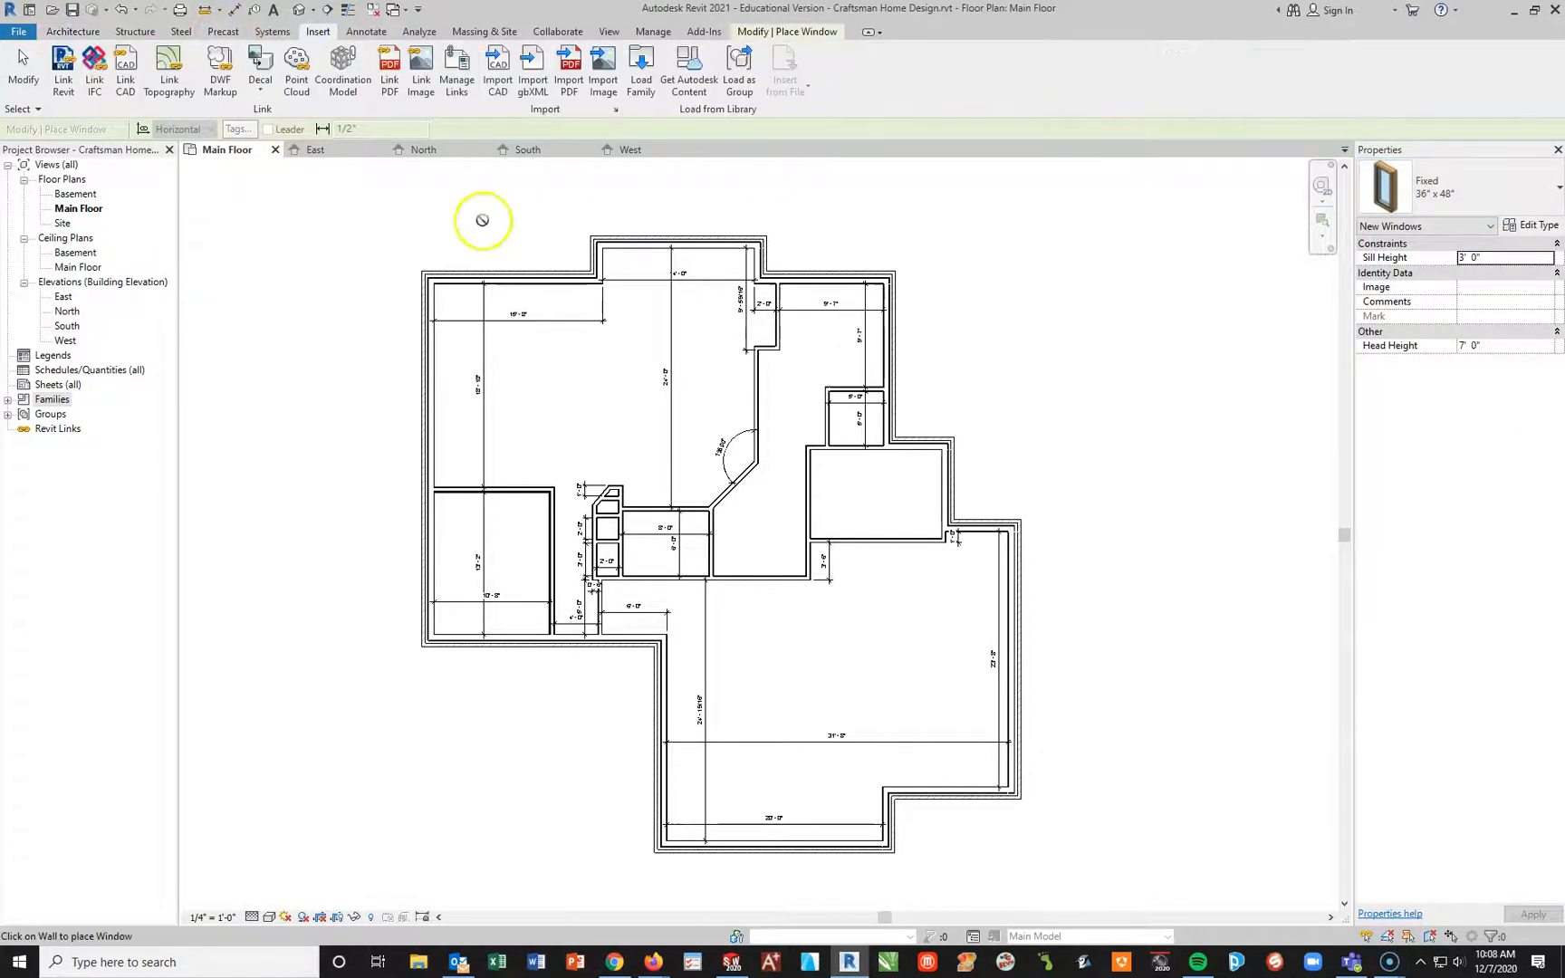
click(641, 70)
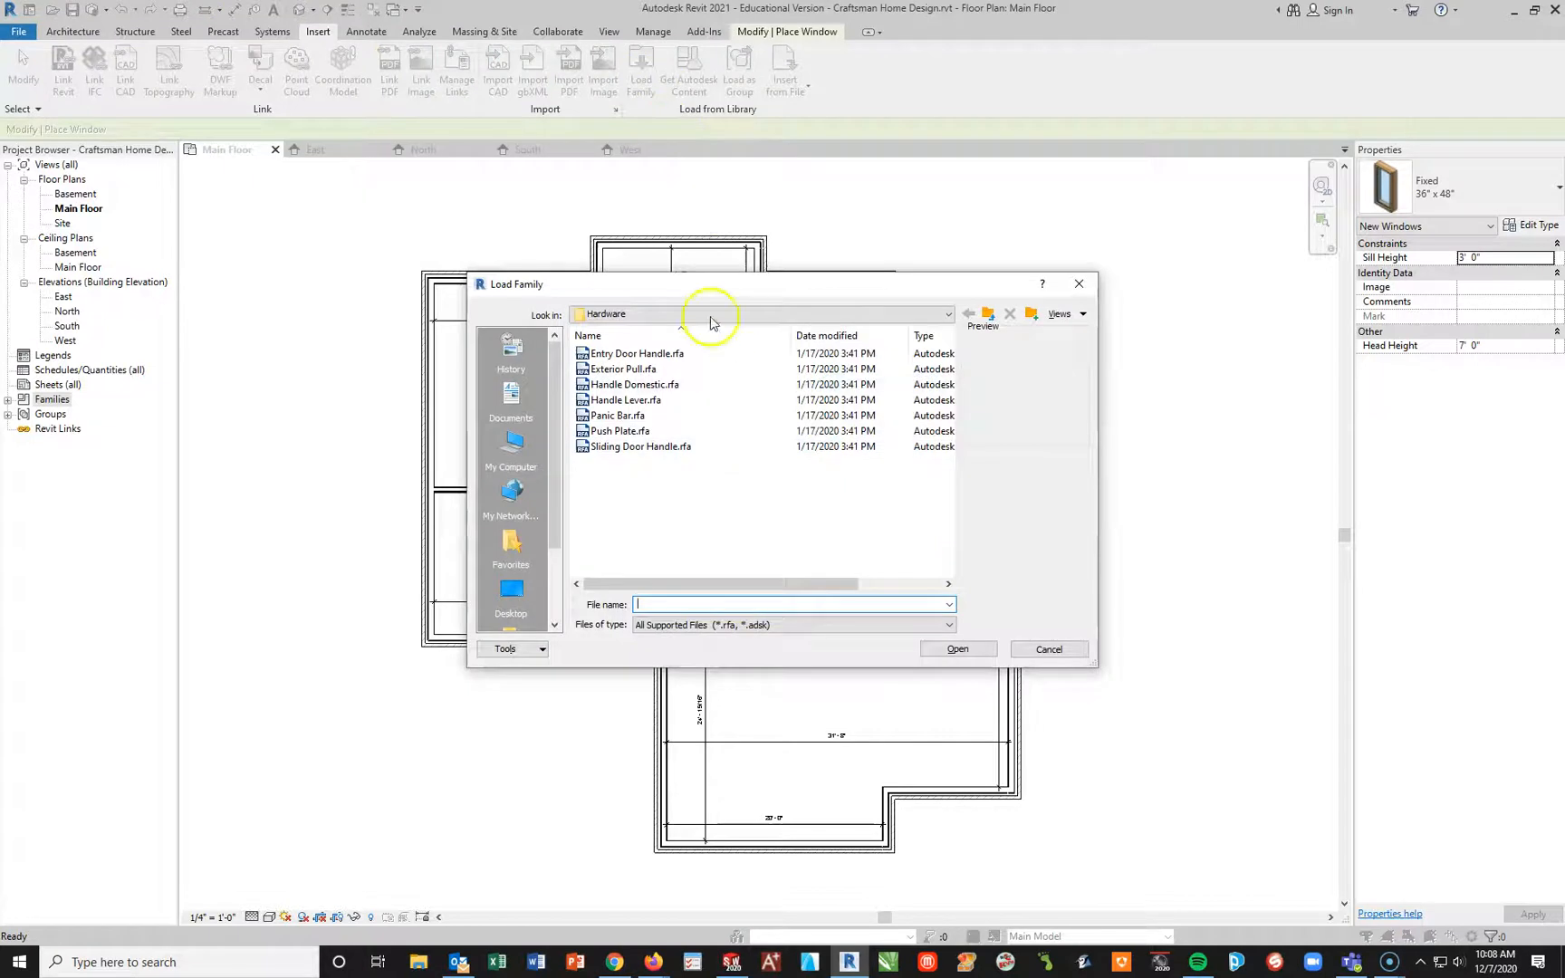
click(989, 317)
click(989, 317)
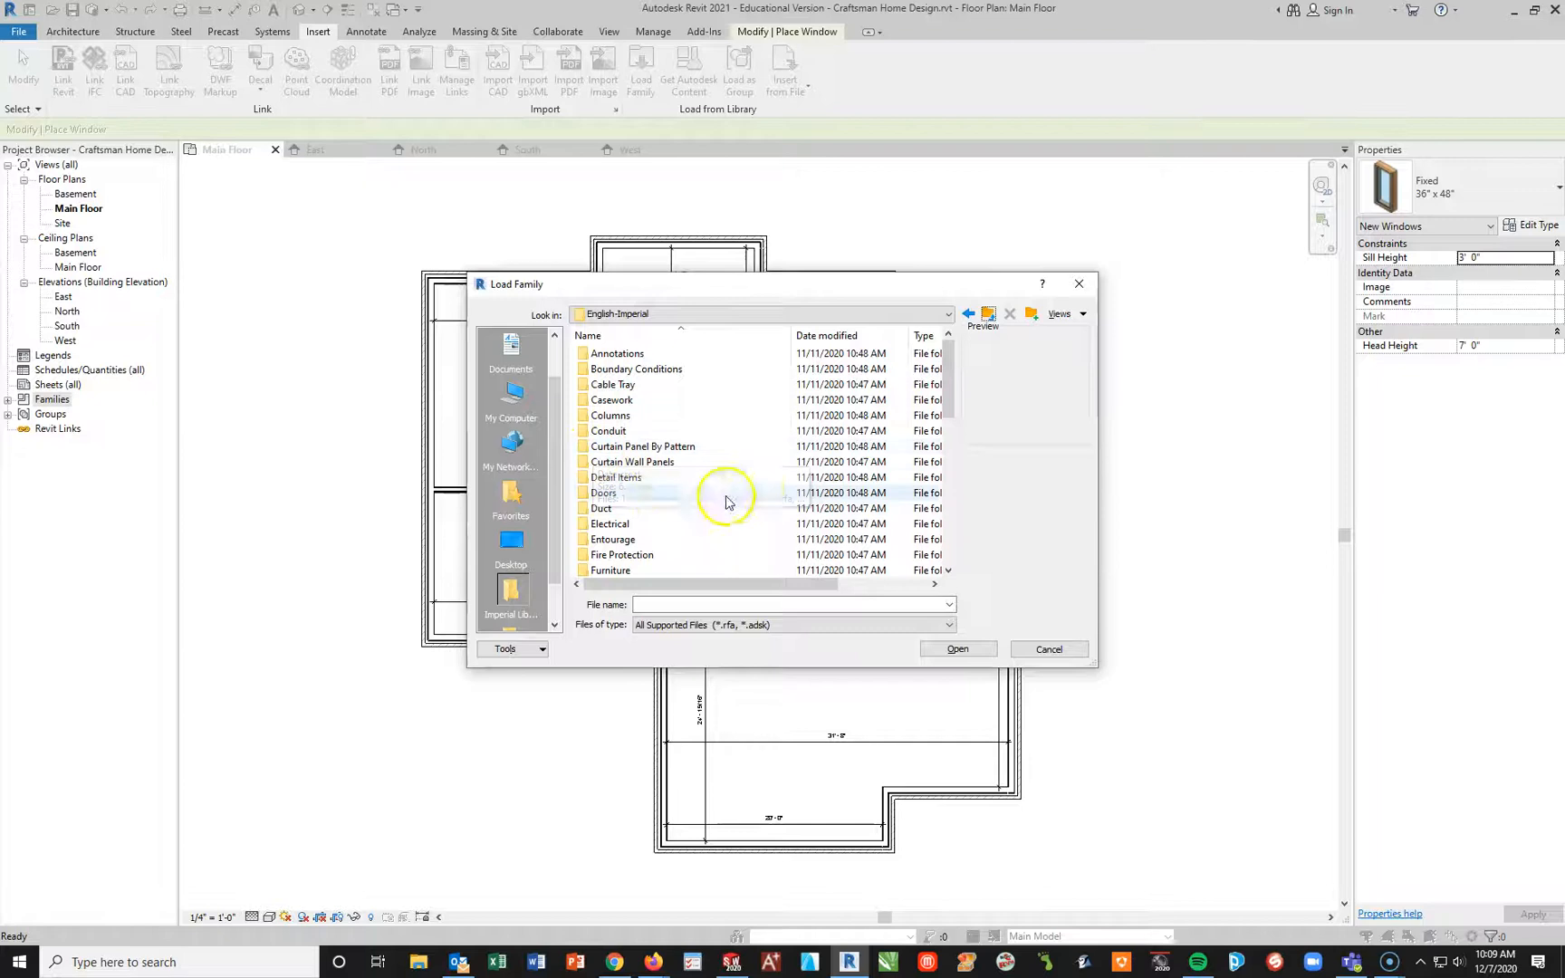
click(585, 495)
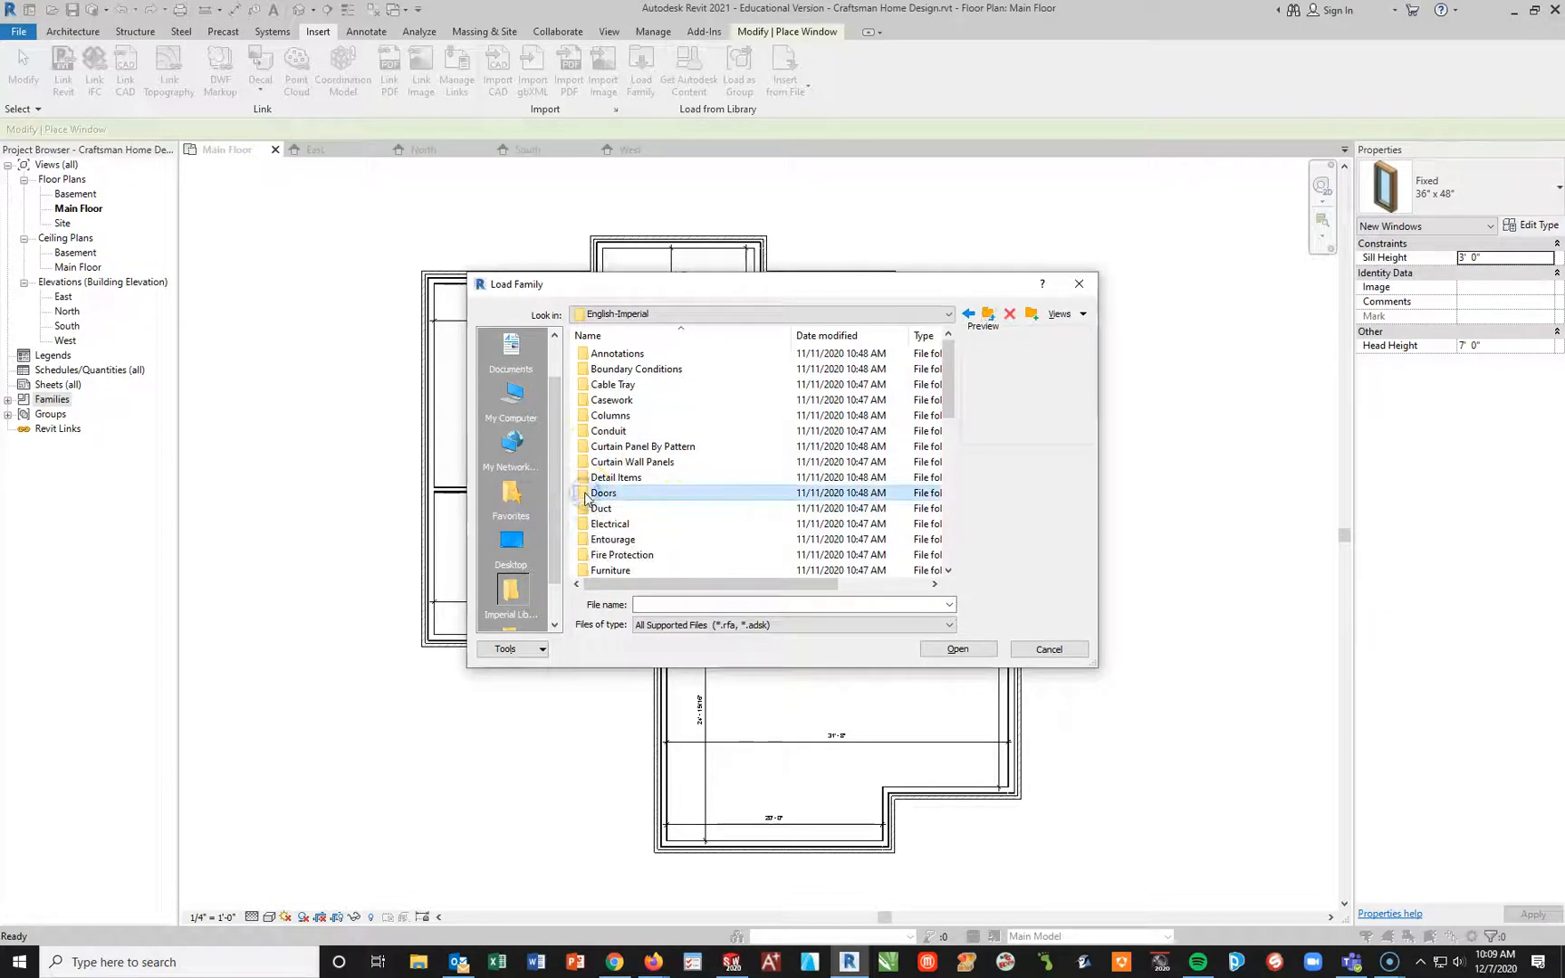
double_click(586, 495)
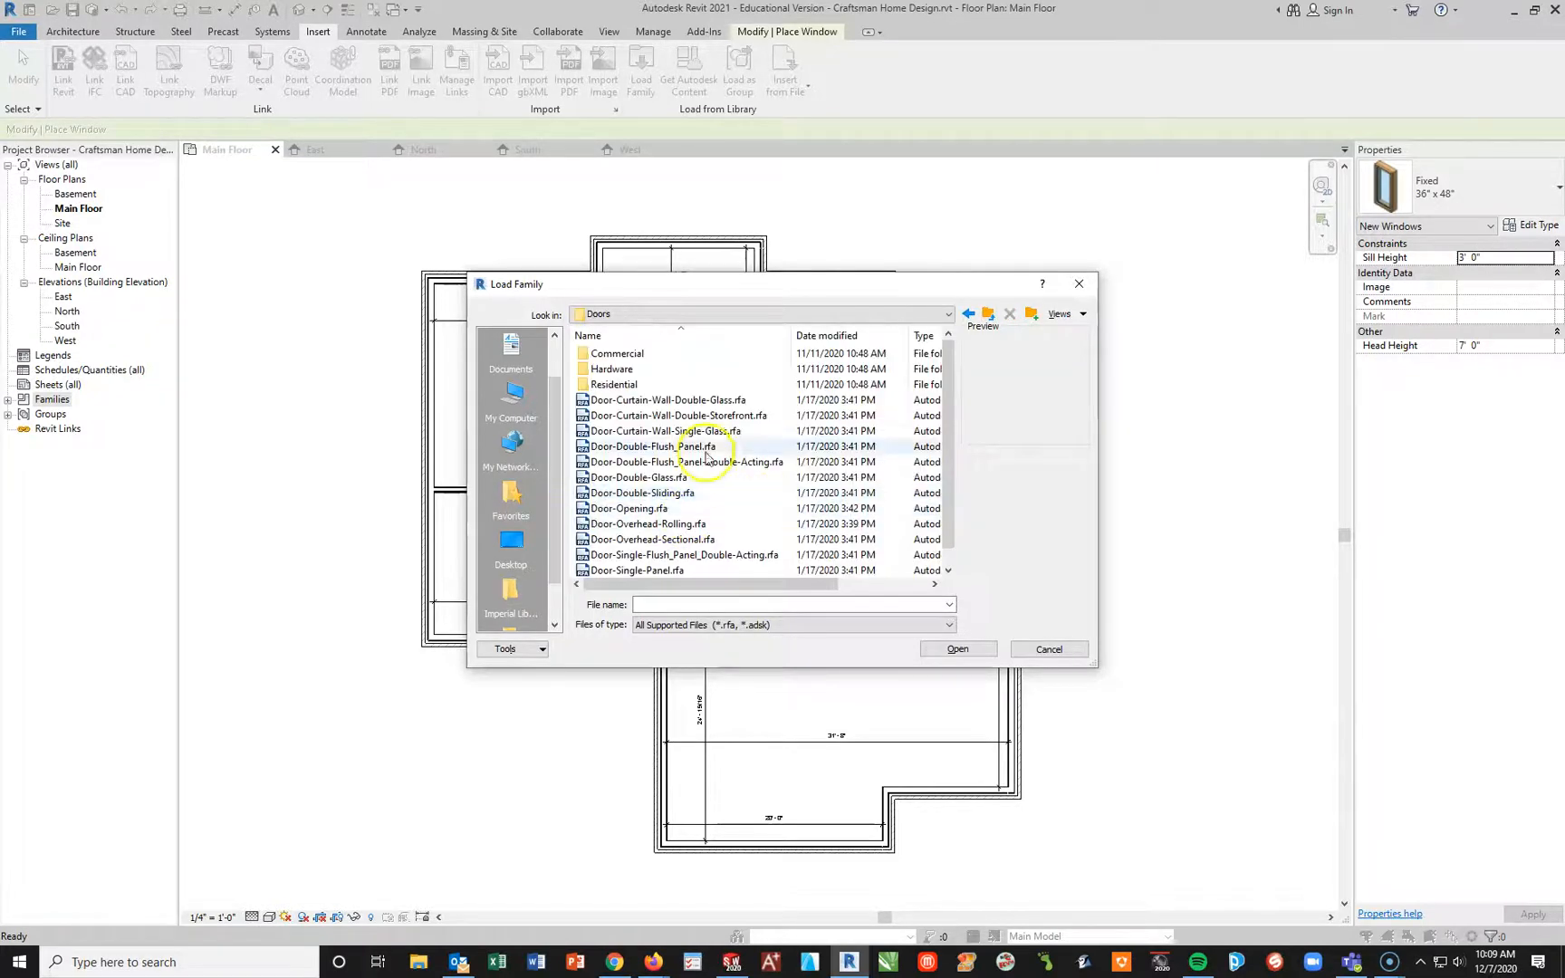
double_click(609, 384)
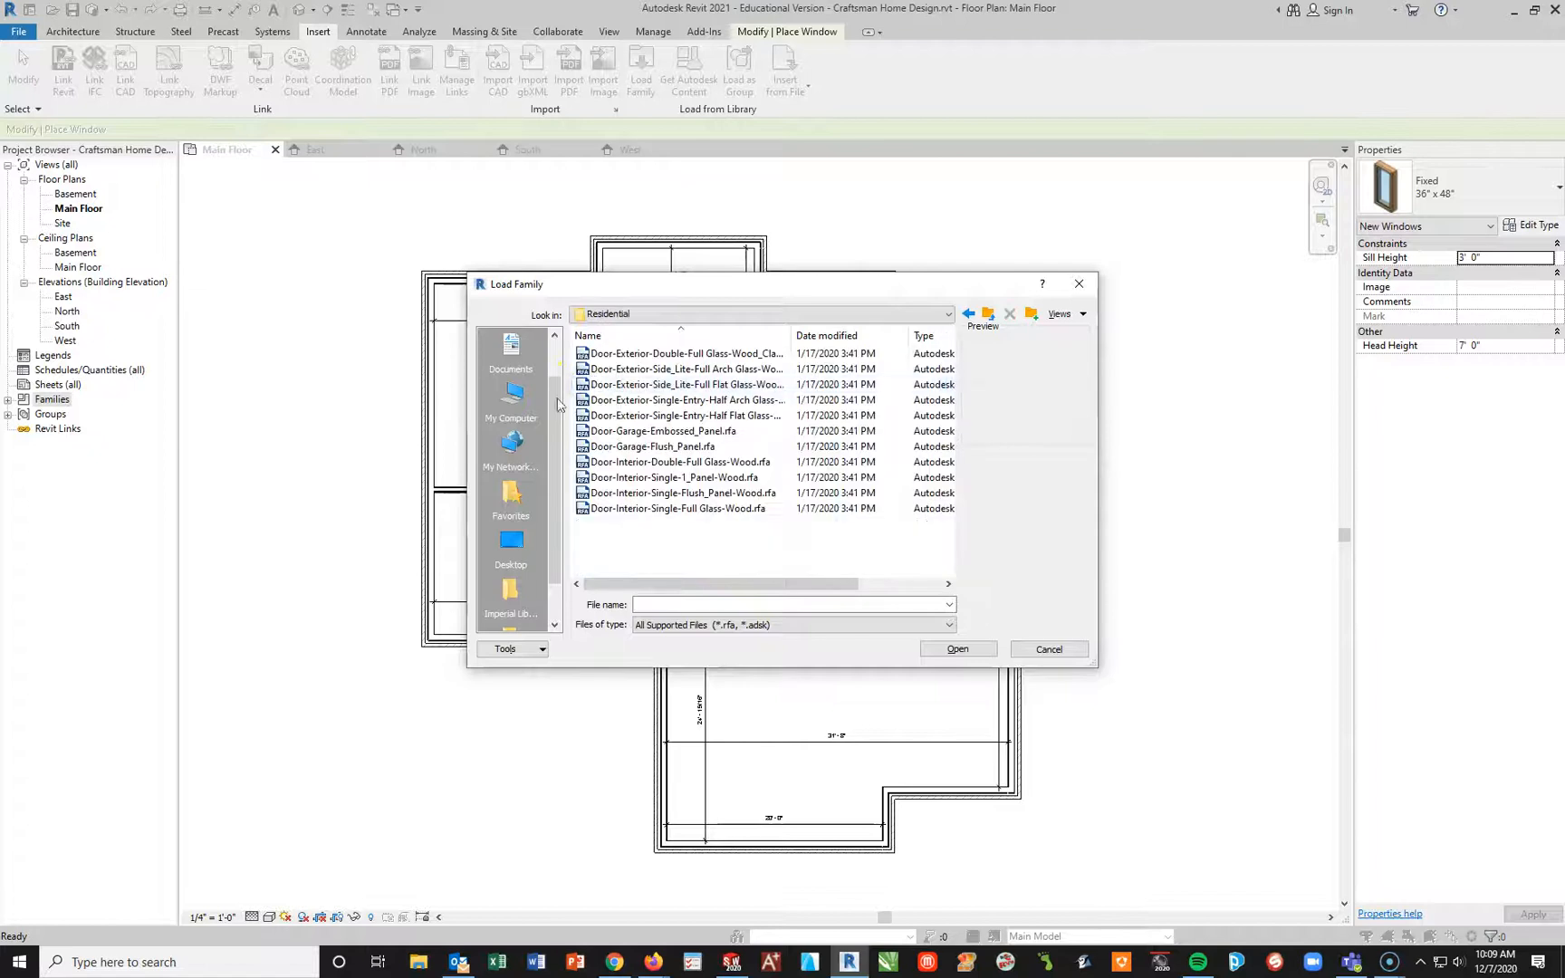
click(606, 354)
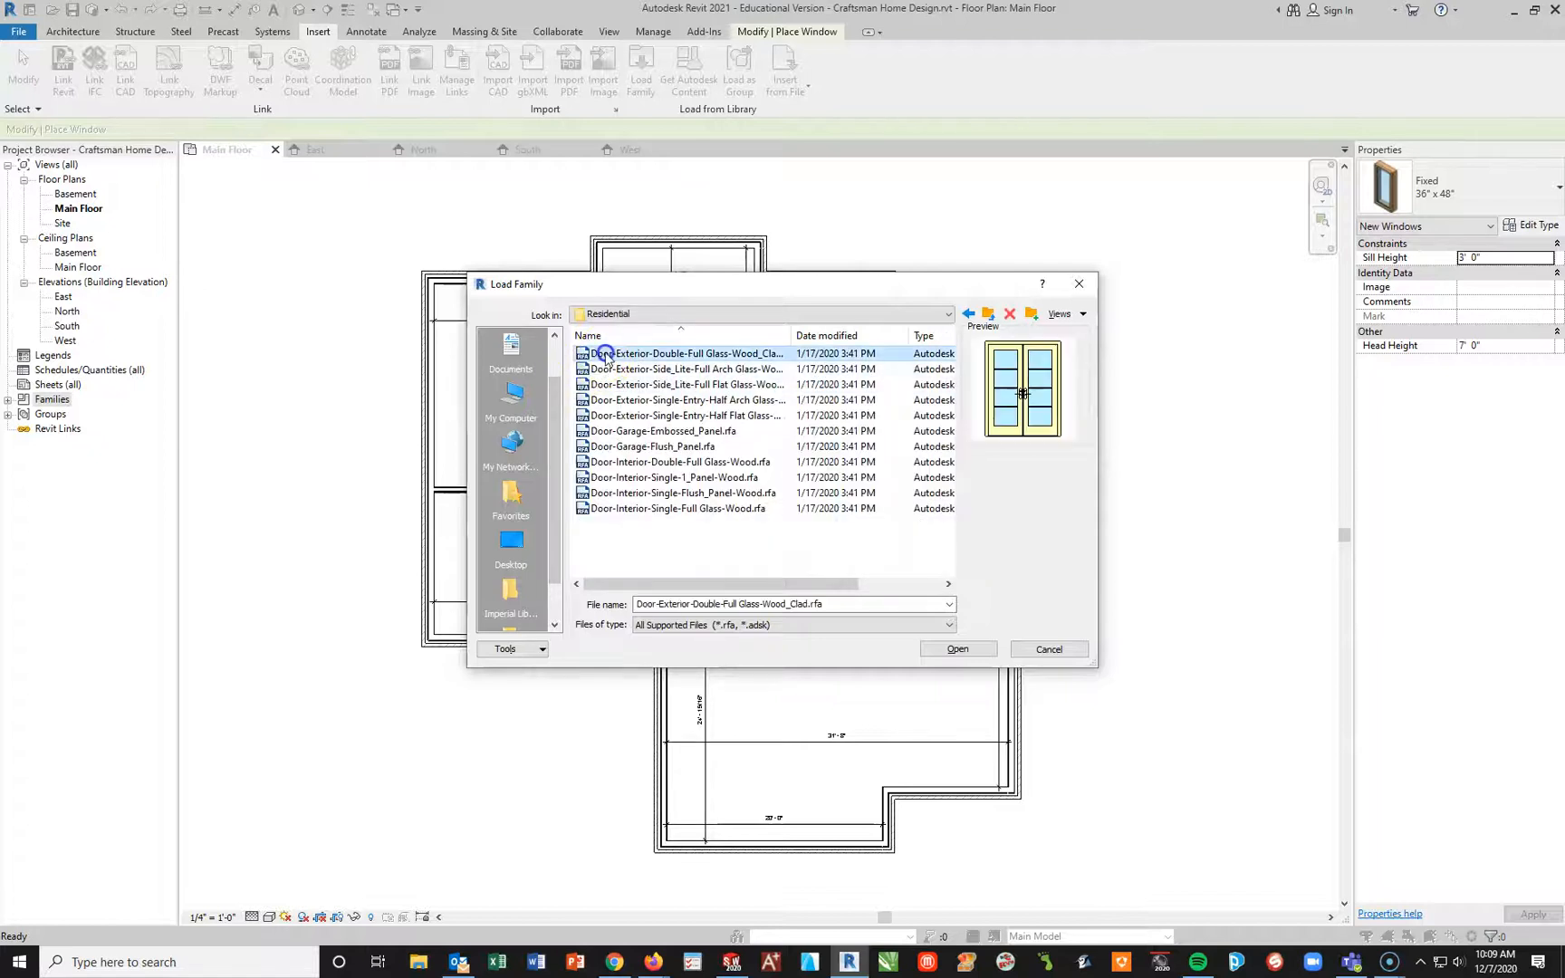
shift+click(721, 508)
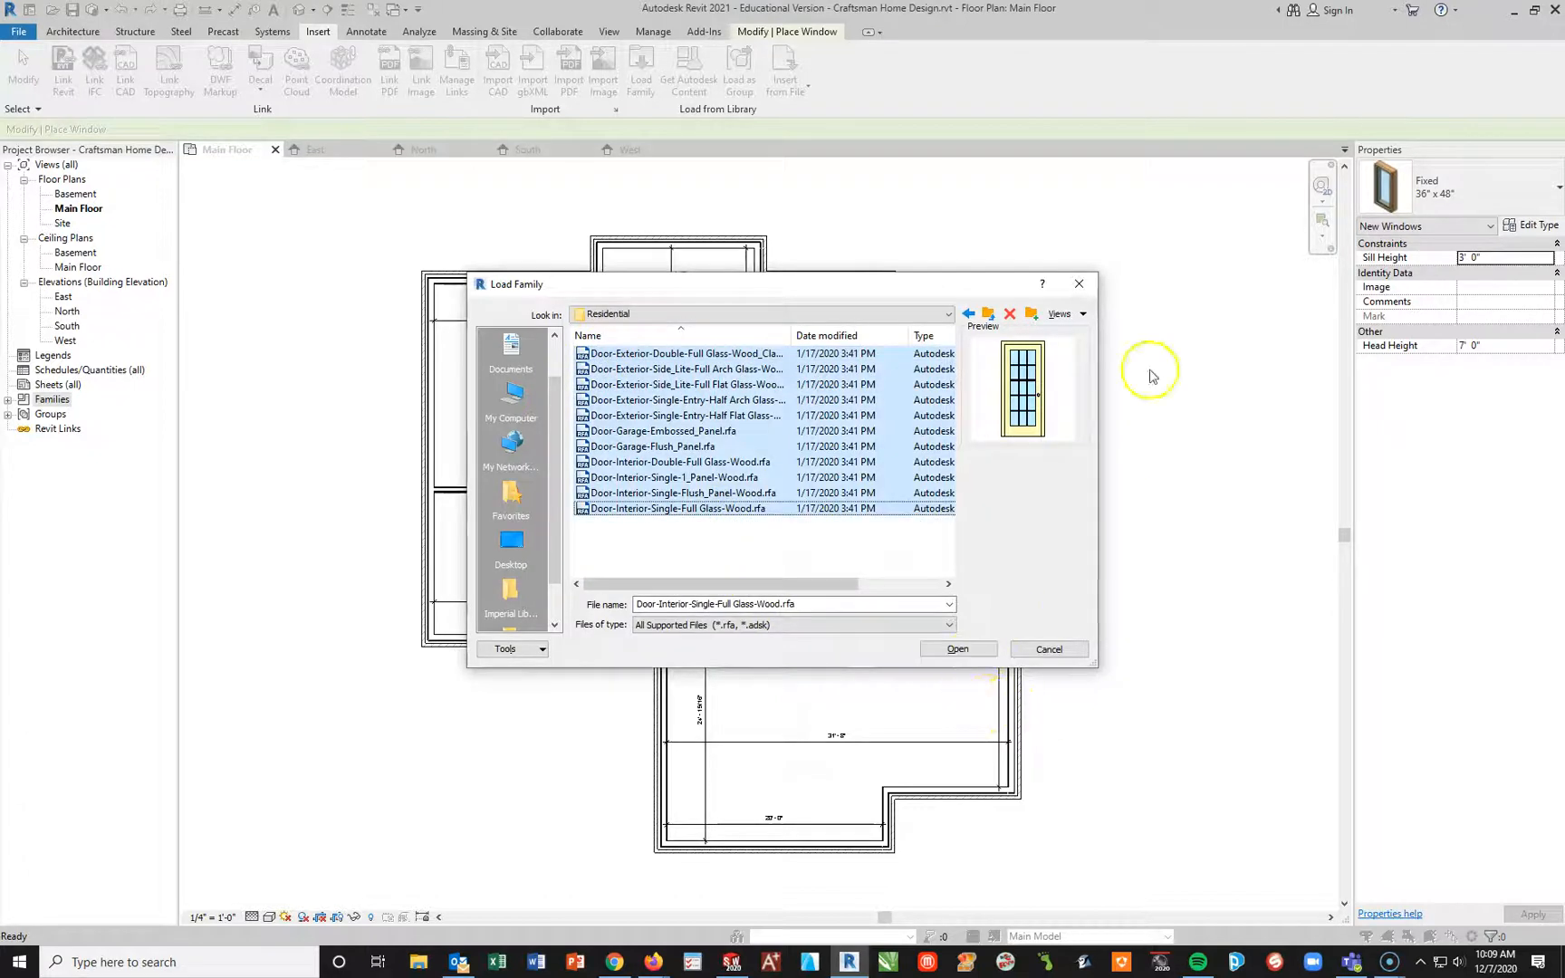
click(1084, 287)
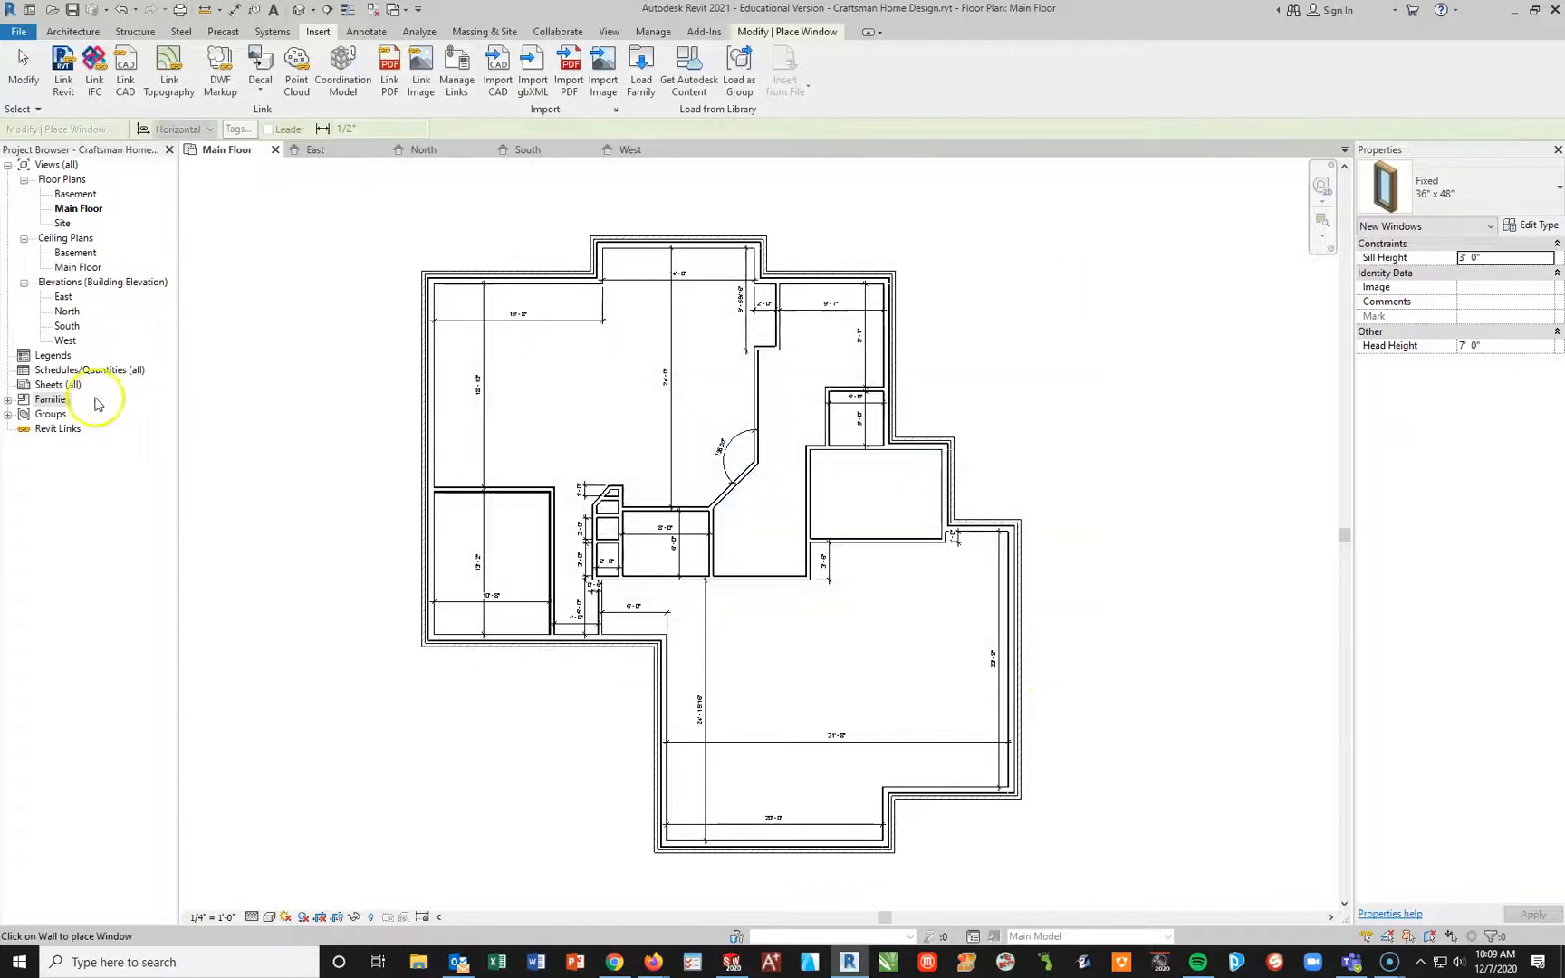
key(Escape)
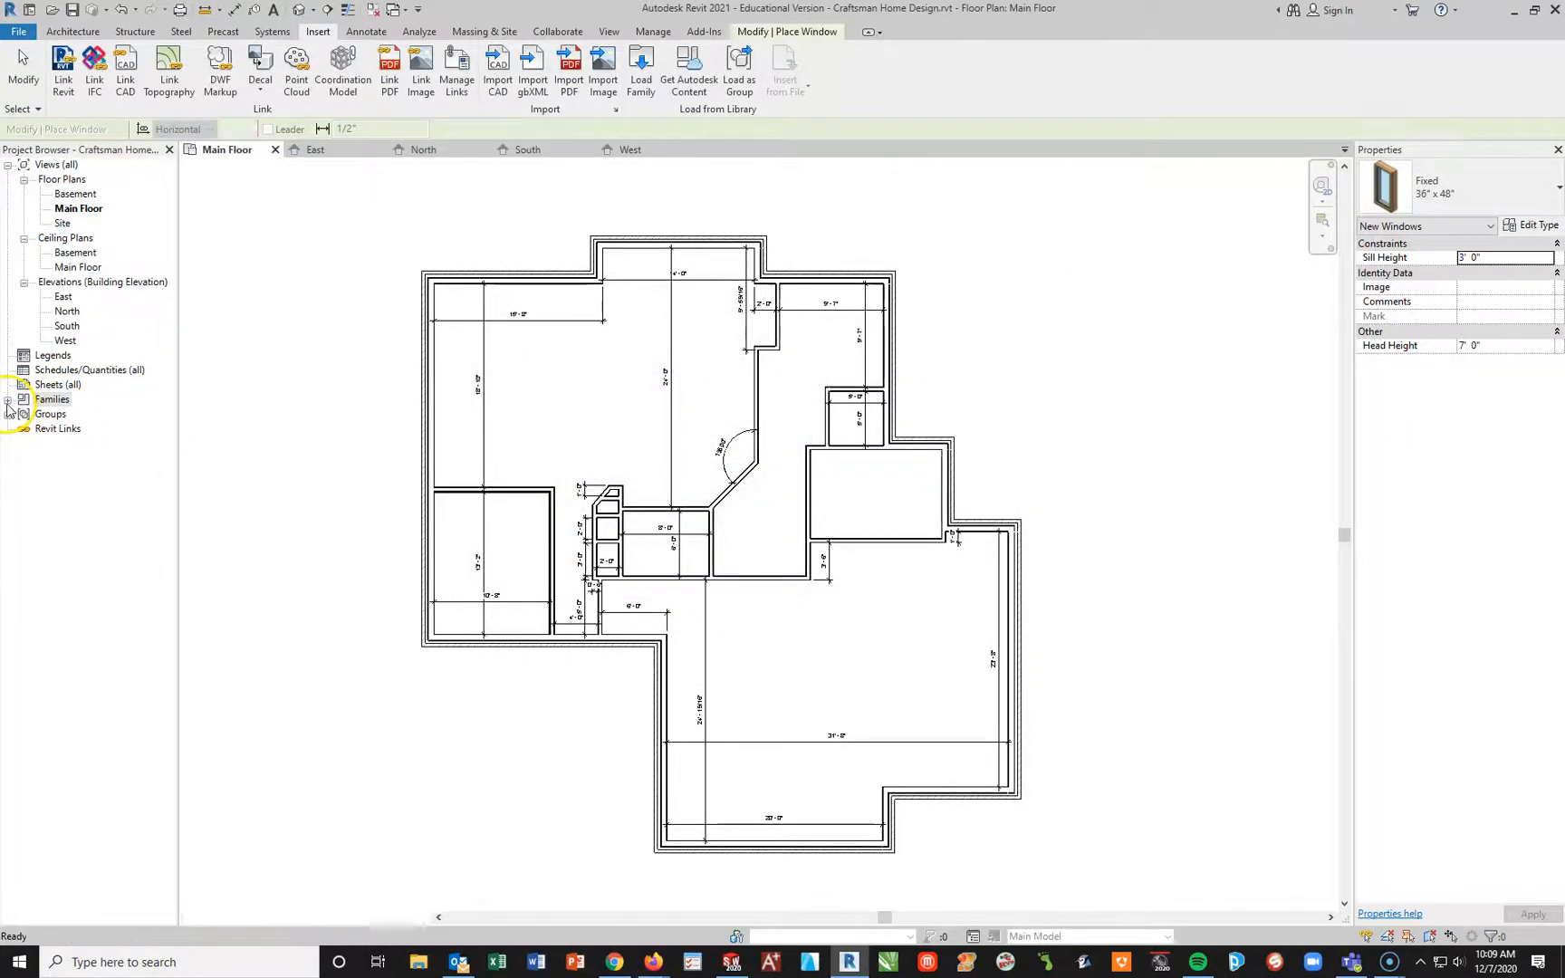
Step: Expand the project's Families and Doors lists to examine the loaded door families, and collapse Single-Flush
click(7, 399)
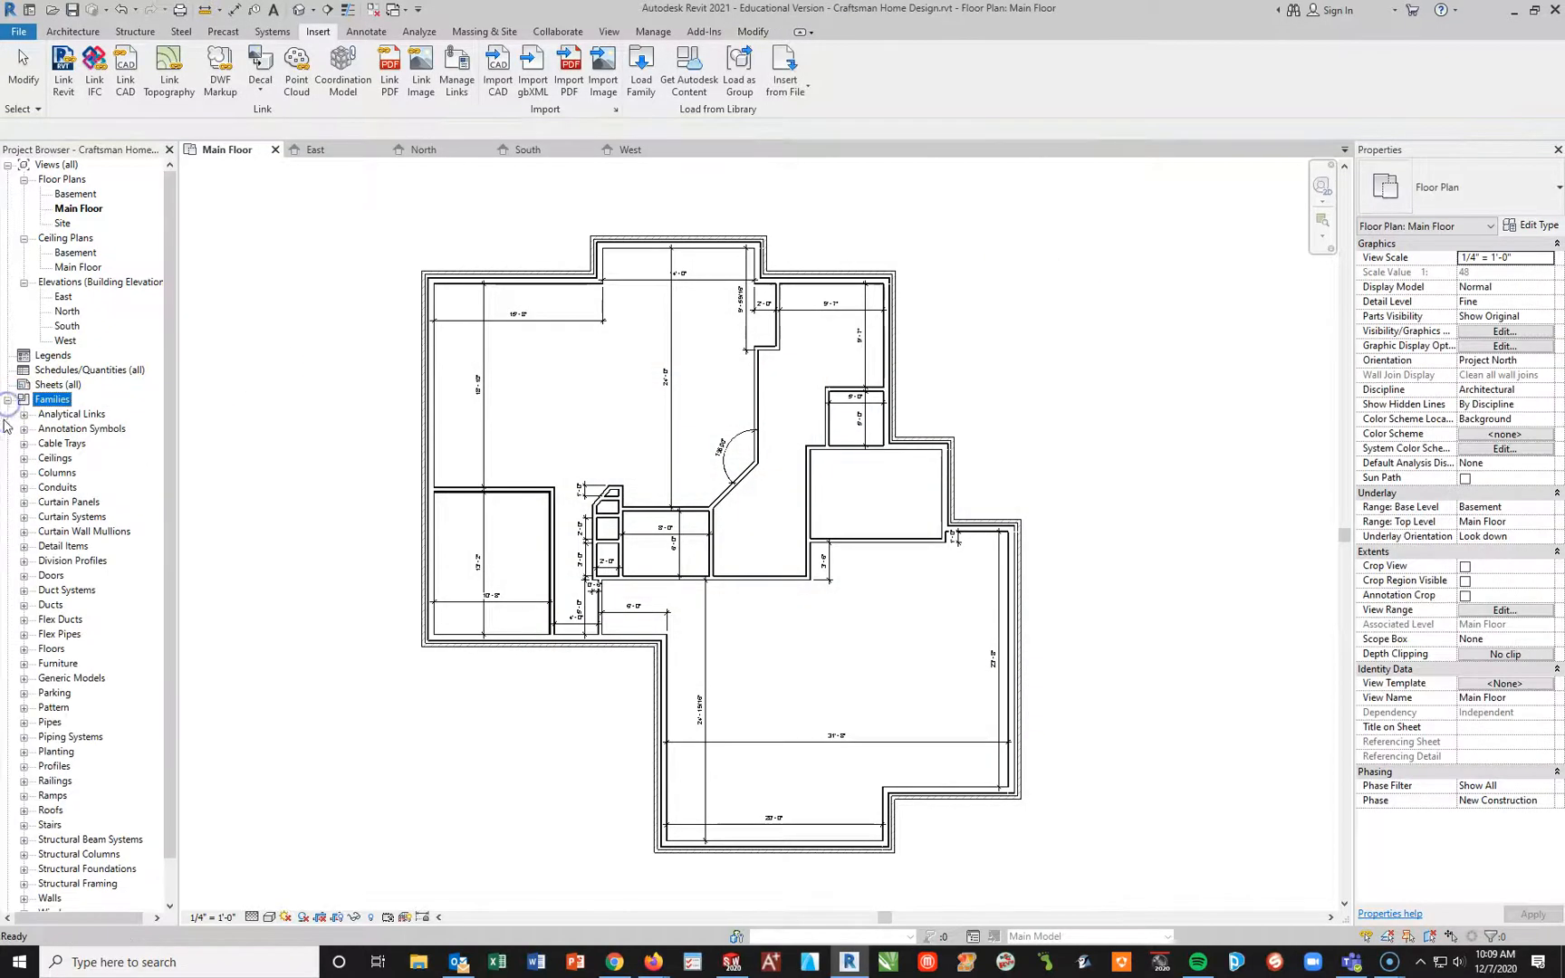
click(25, 577)
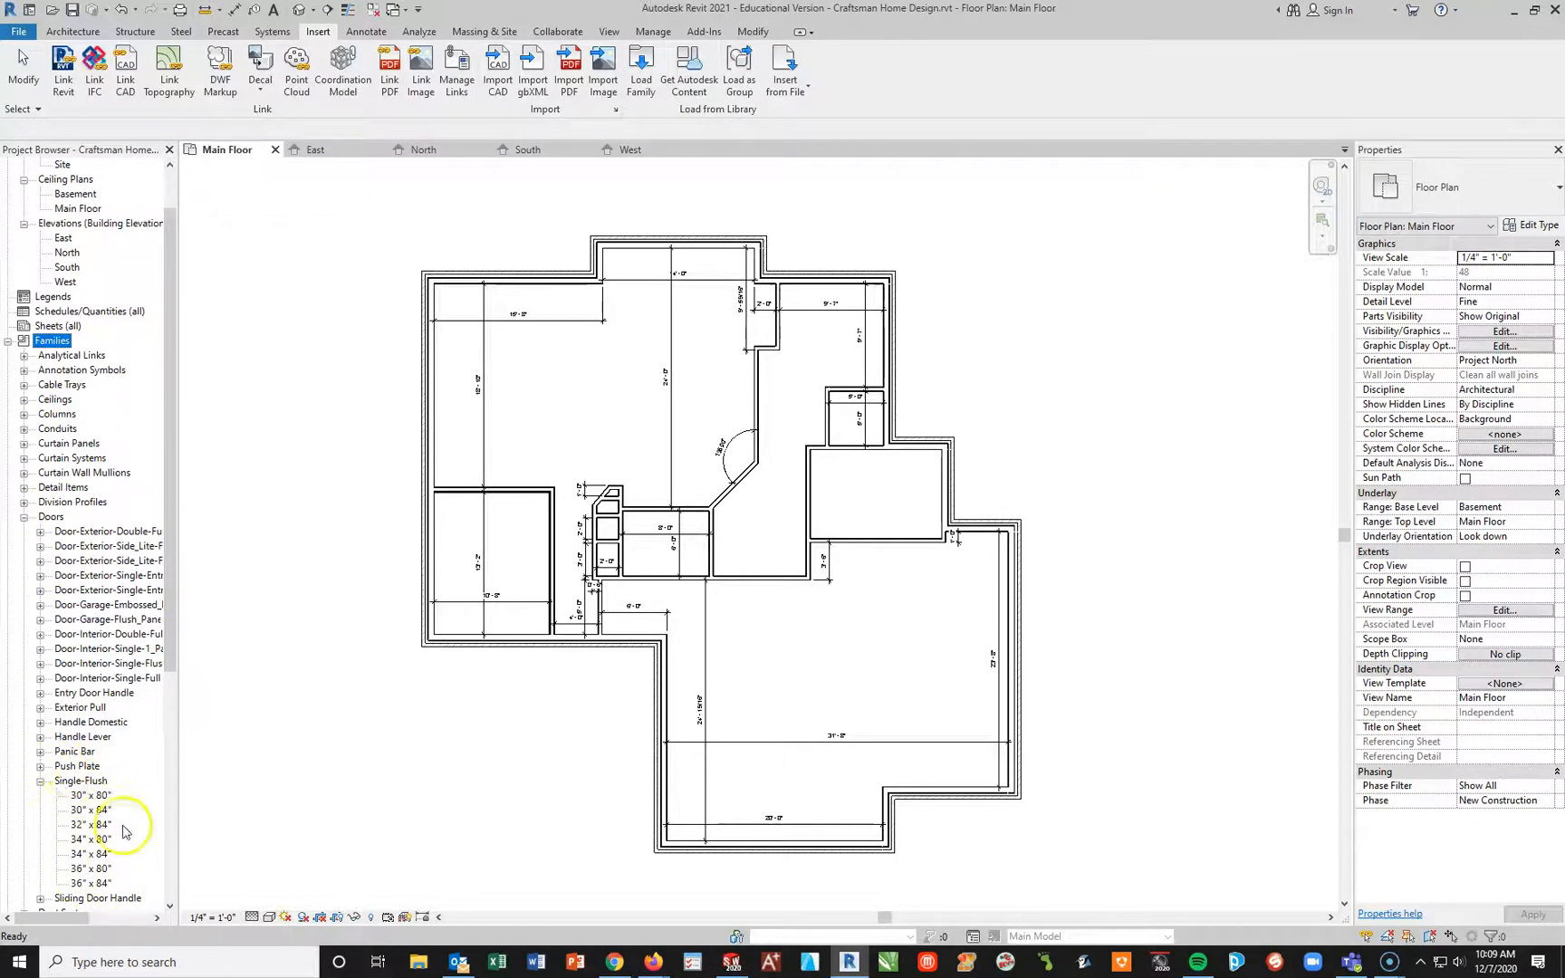
click(40, 781)
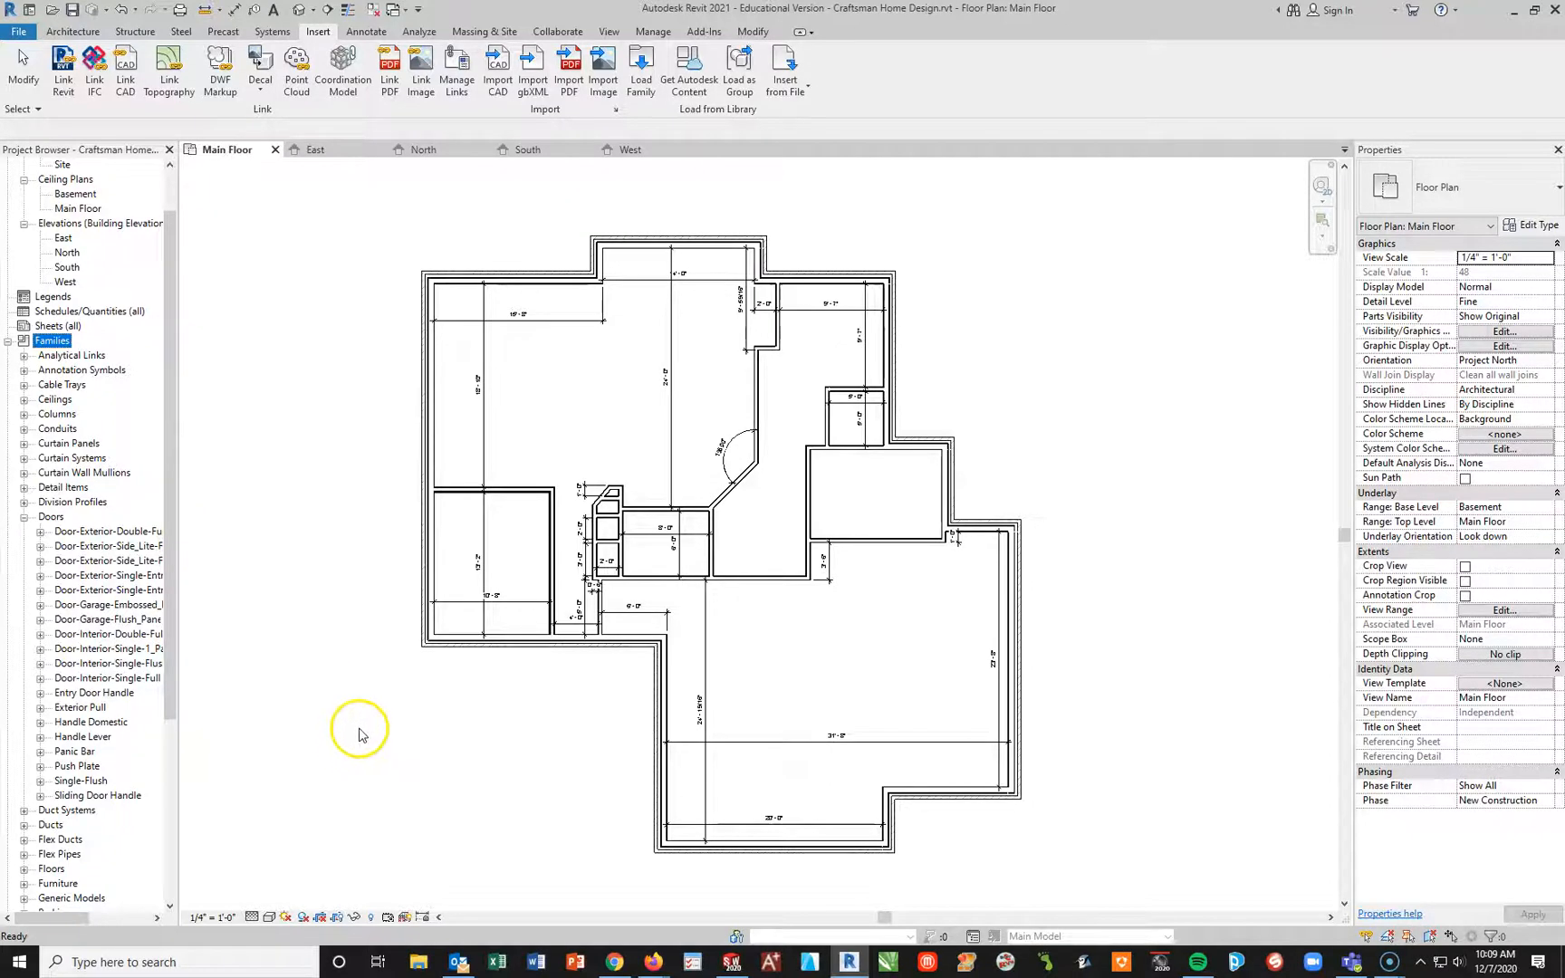
Step: Preview the Entry Door Handle, Exterior Pull, Handle Domestic and Handle Lever families in the Doors > Hardware library, then cancel loading
click(641, 73)
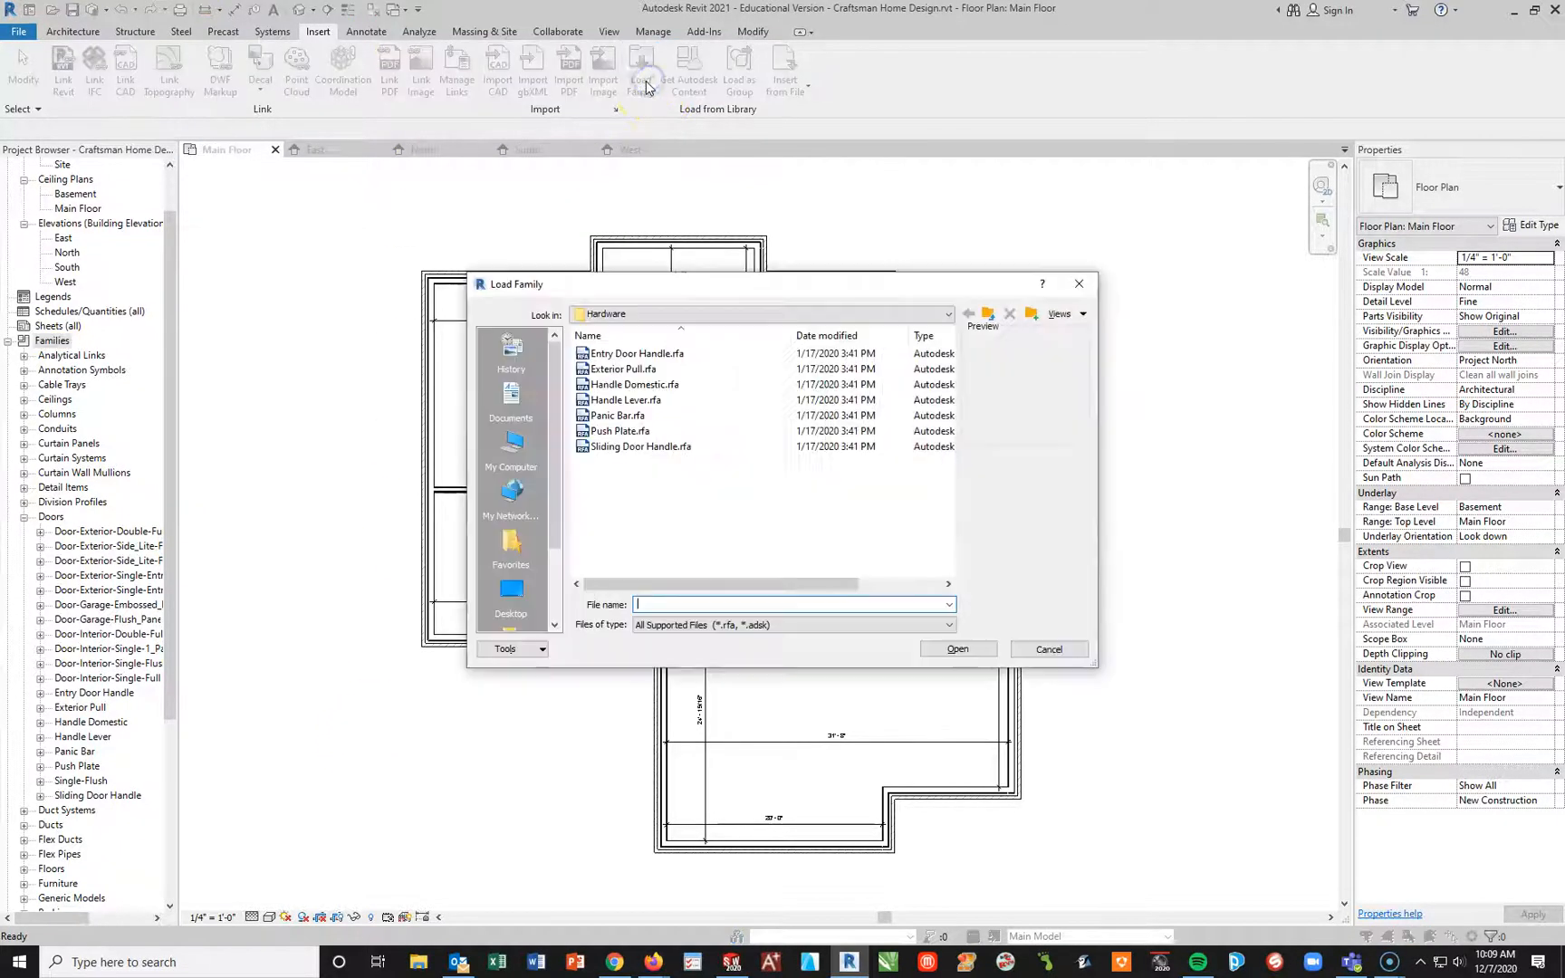
click(992, 315)
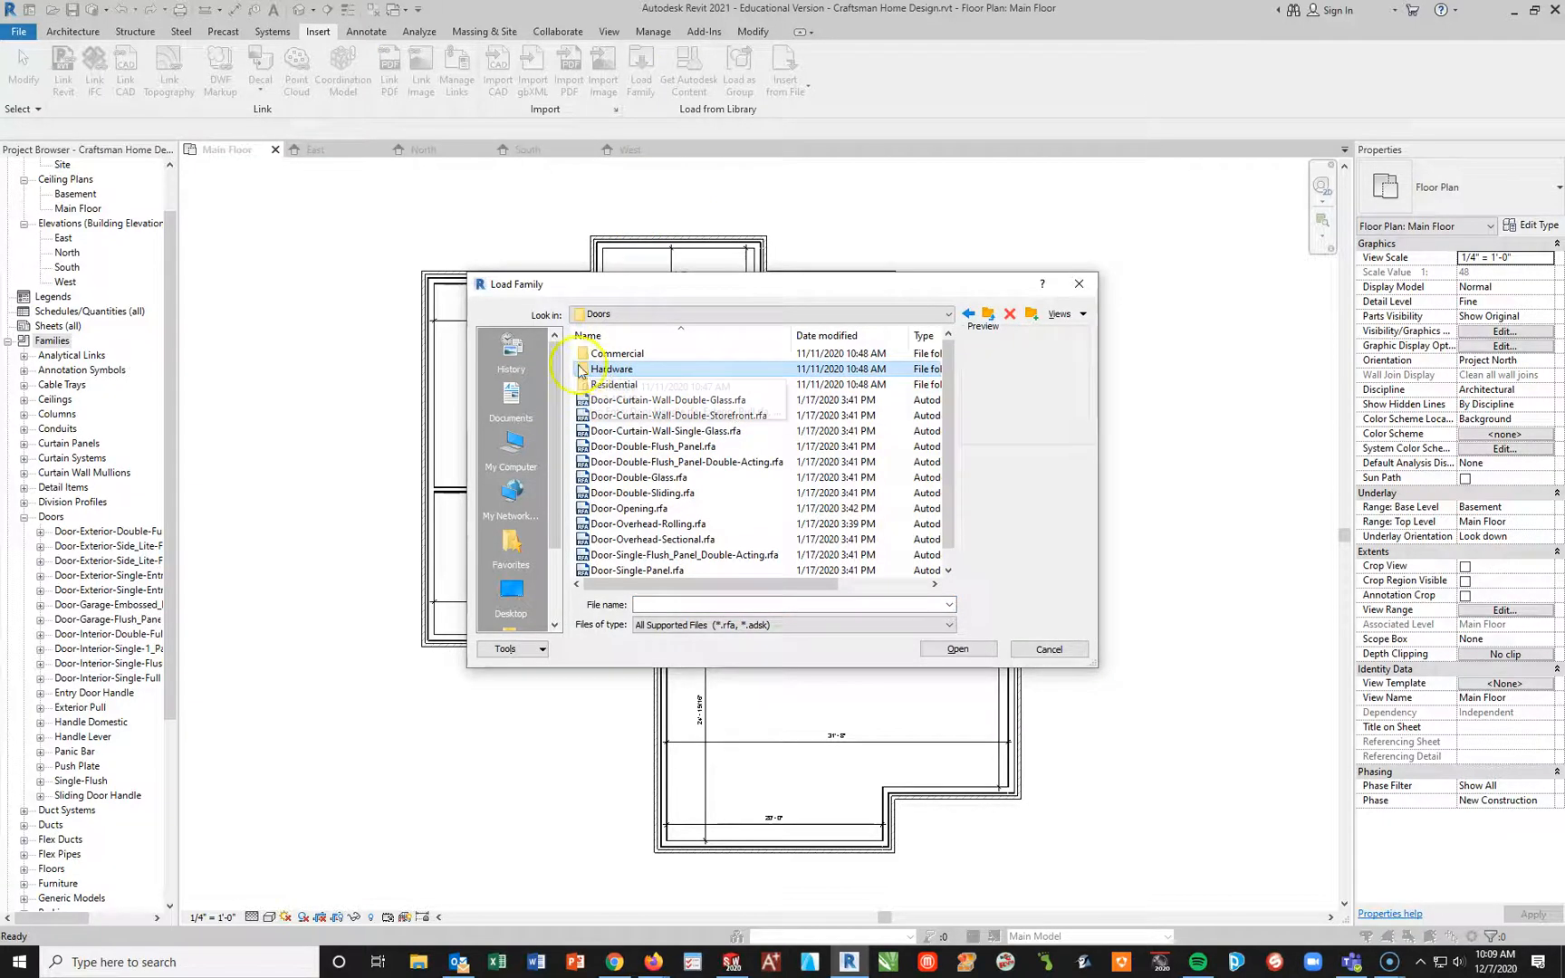
double_click(616, 369)
click(624, 357)
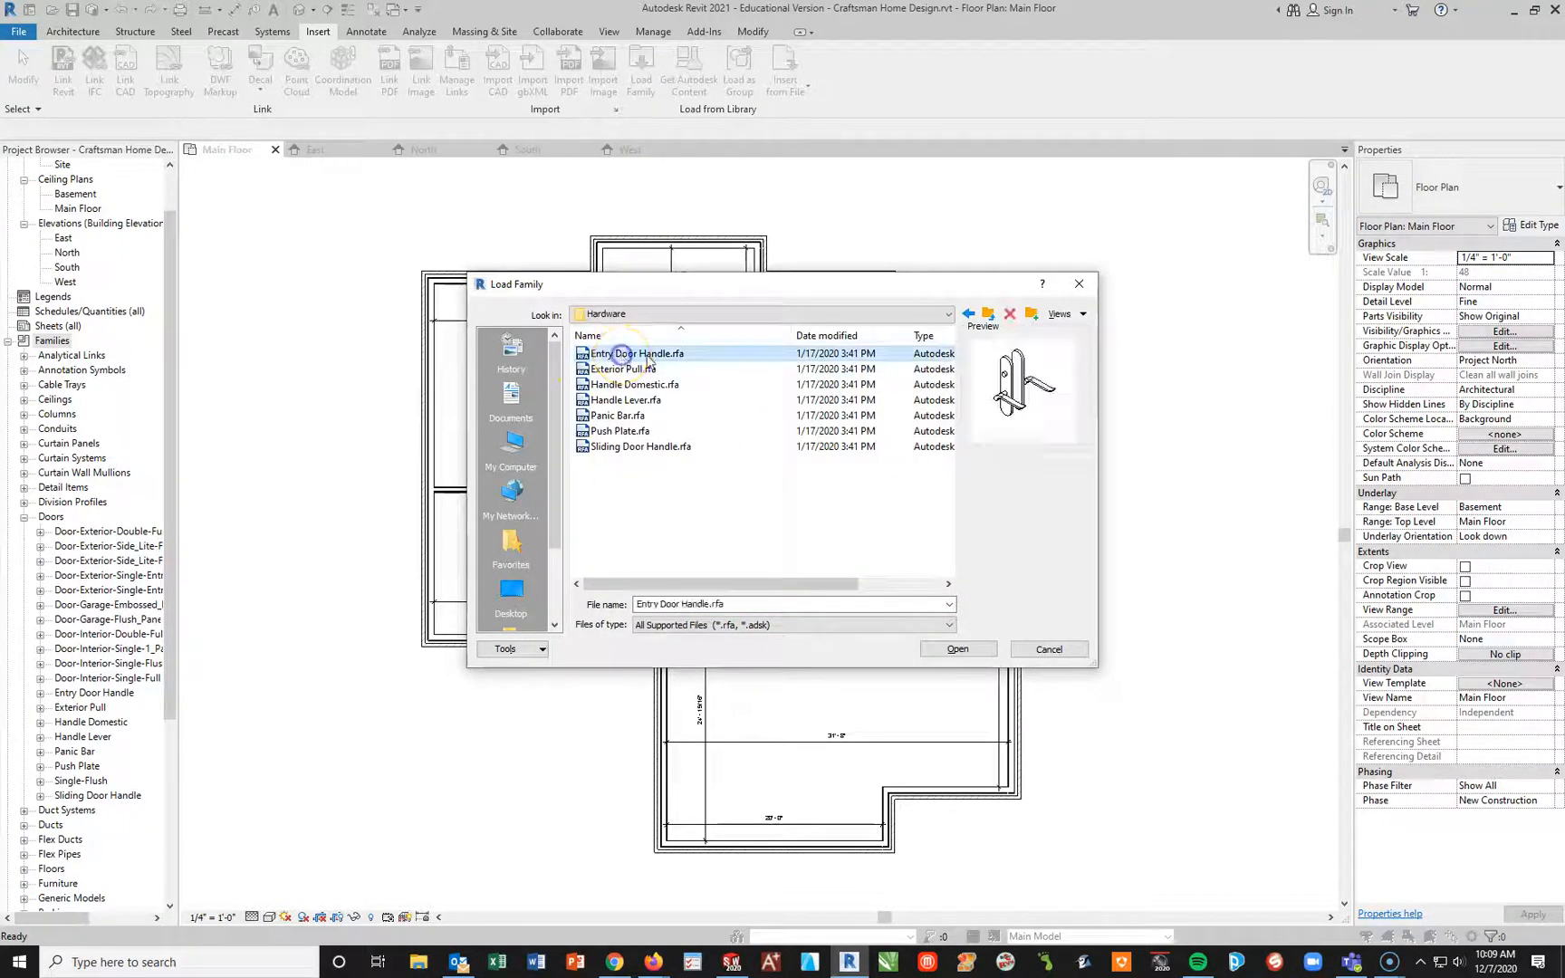
click(643, 369)
click(656, 385)
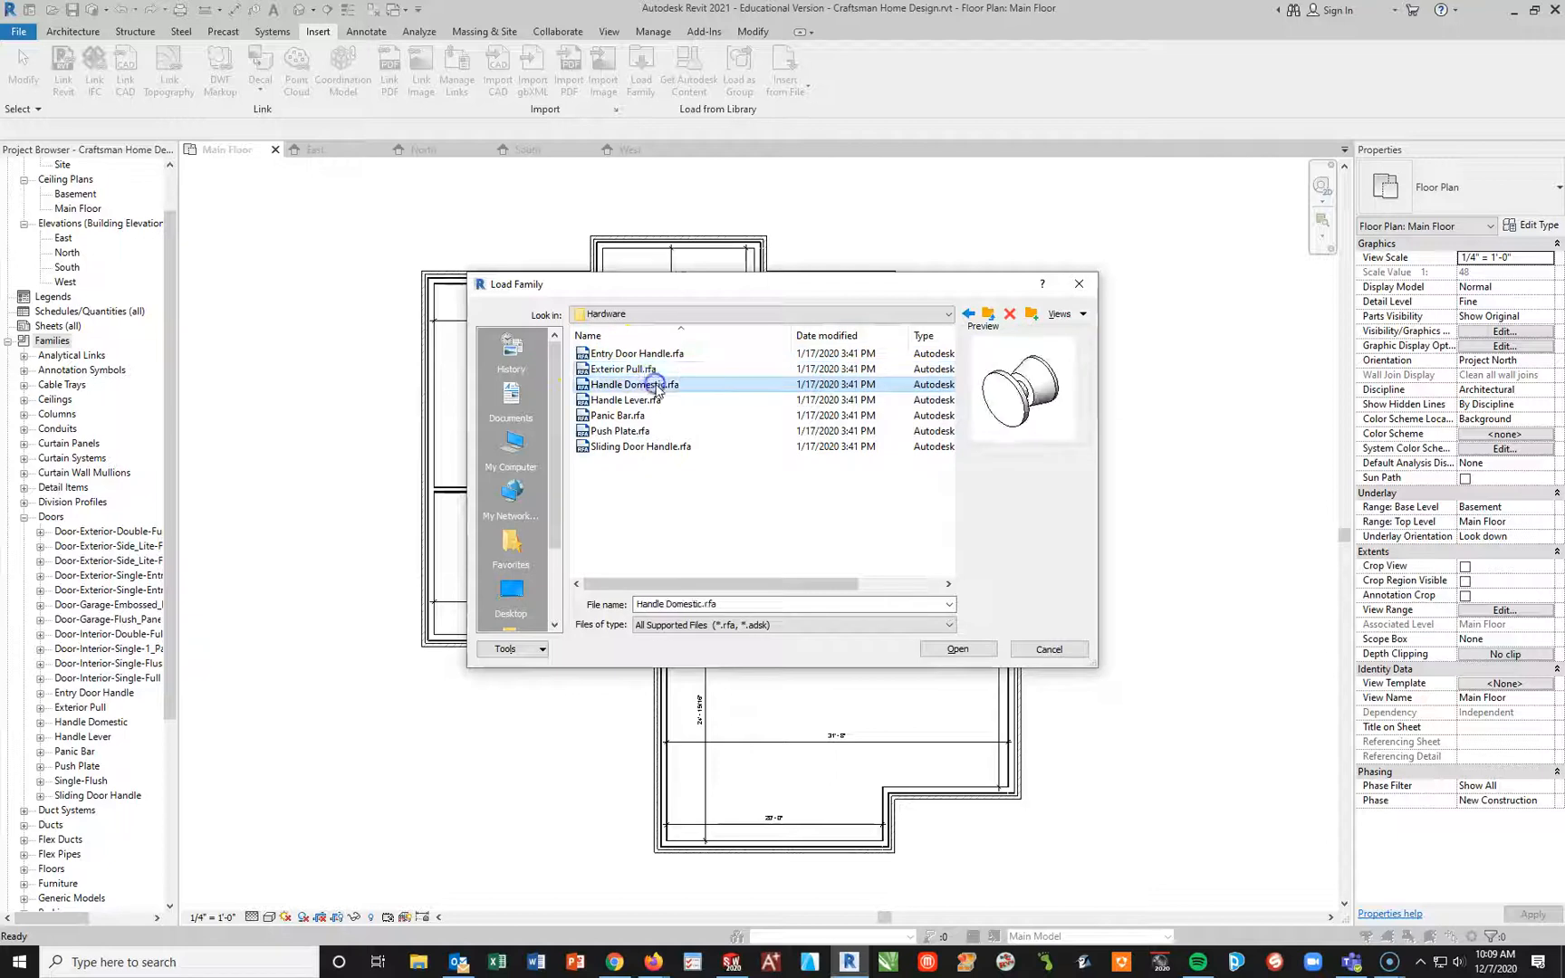
click(638, 400)
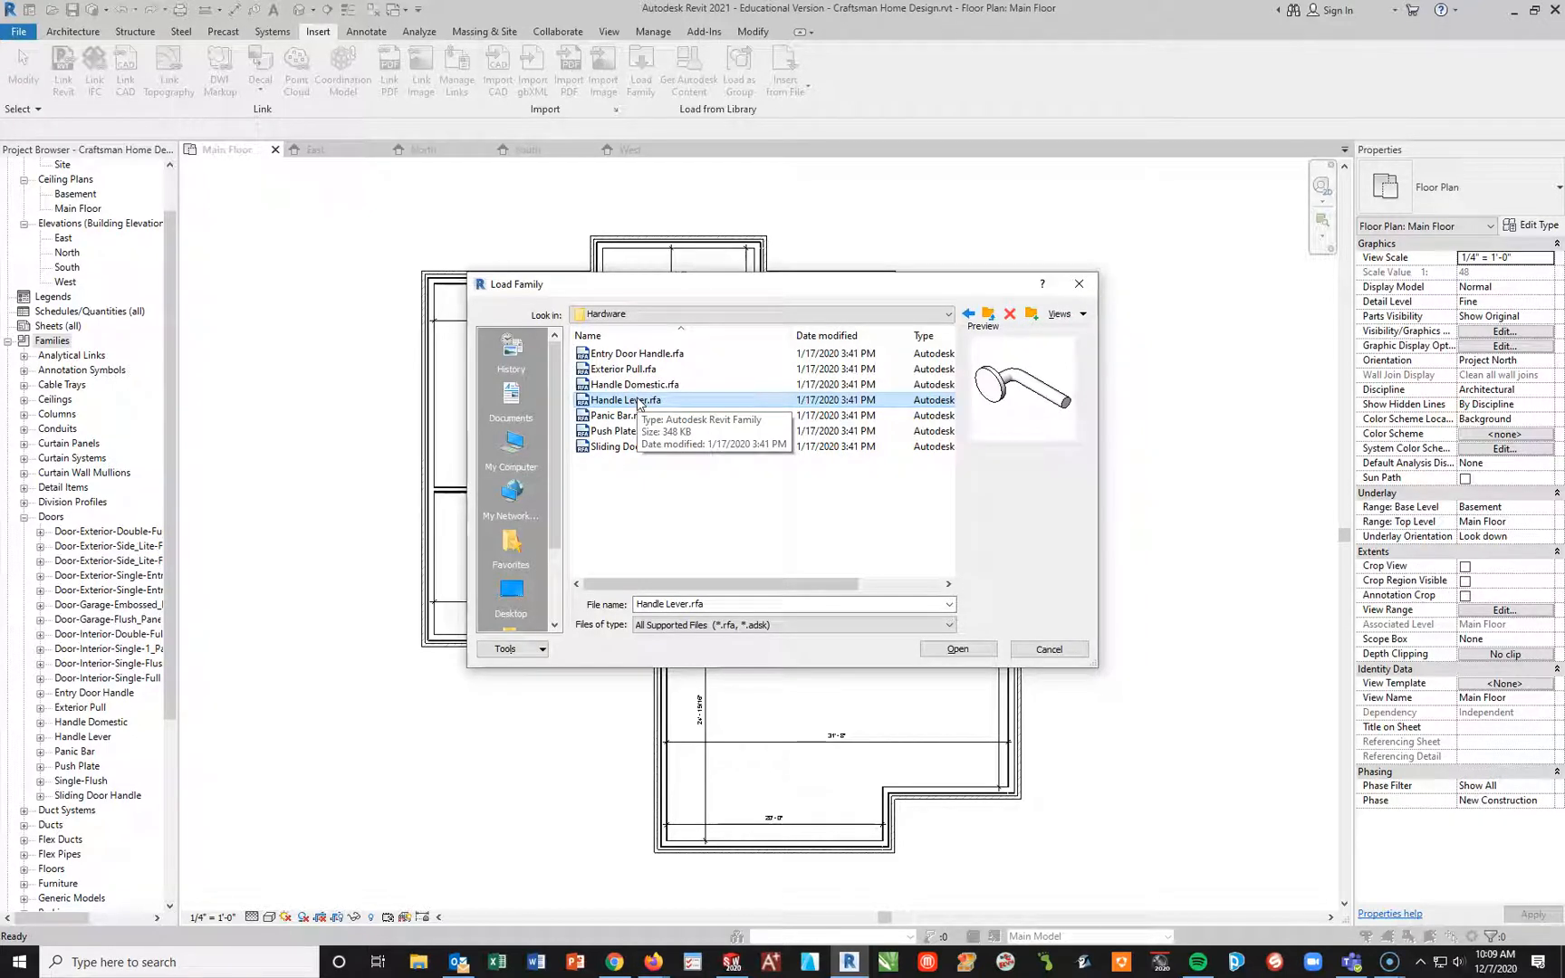
click(1049, 649)
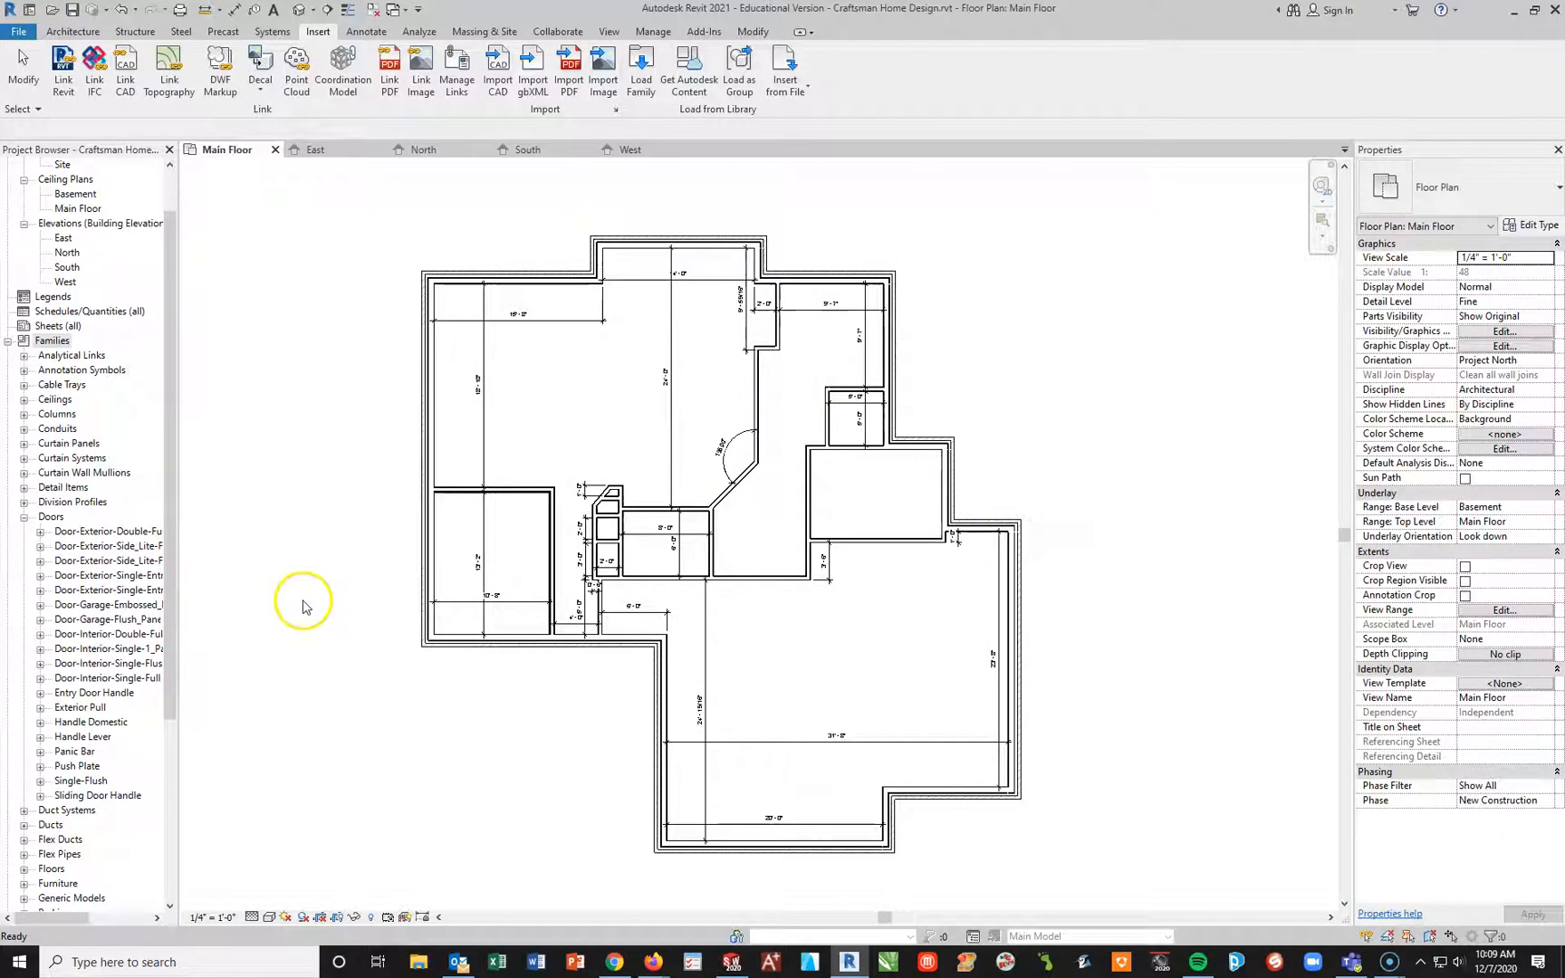
Step: Start loading families and browse the English-Imperial library to its Windows folder
drag(170, 453, 169, 643)
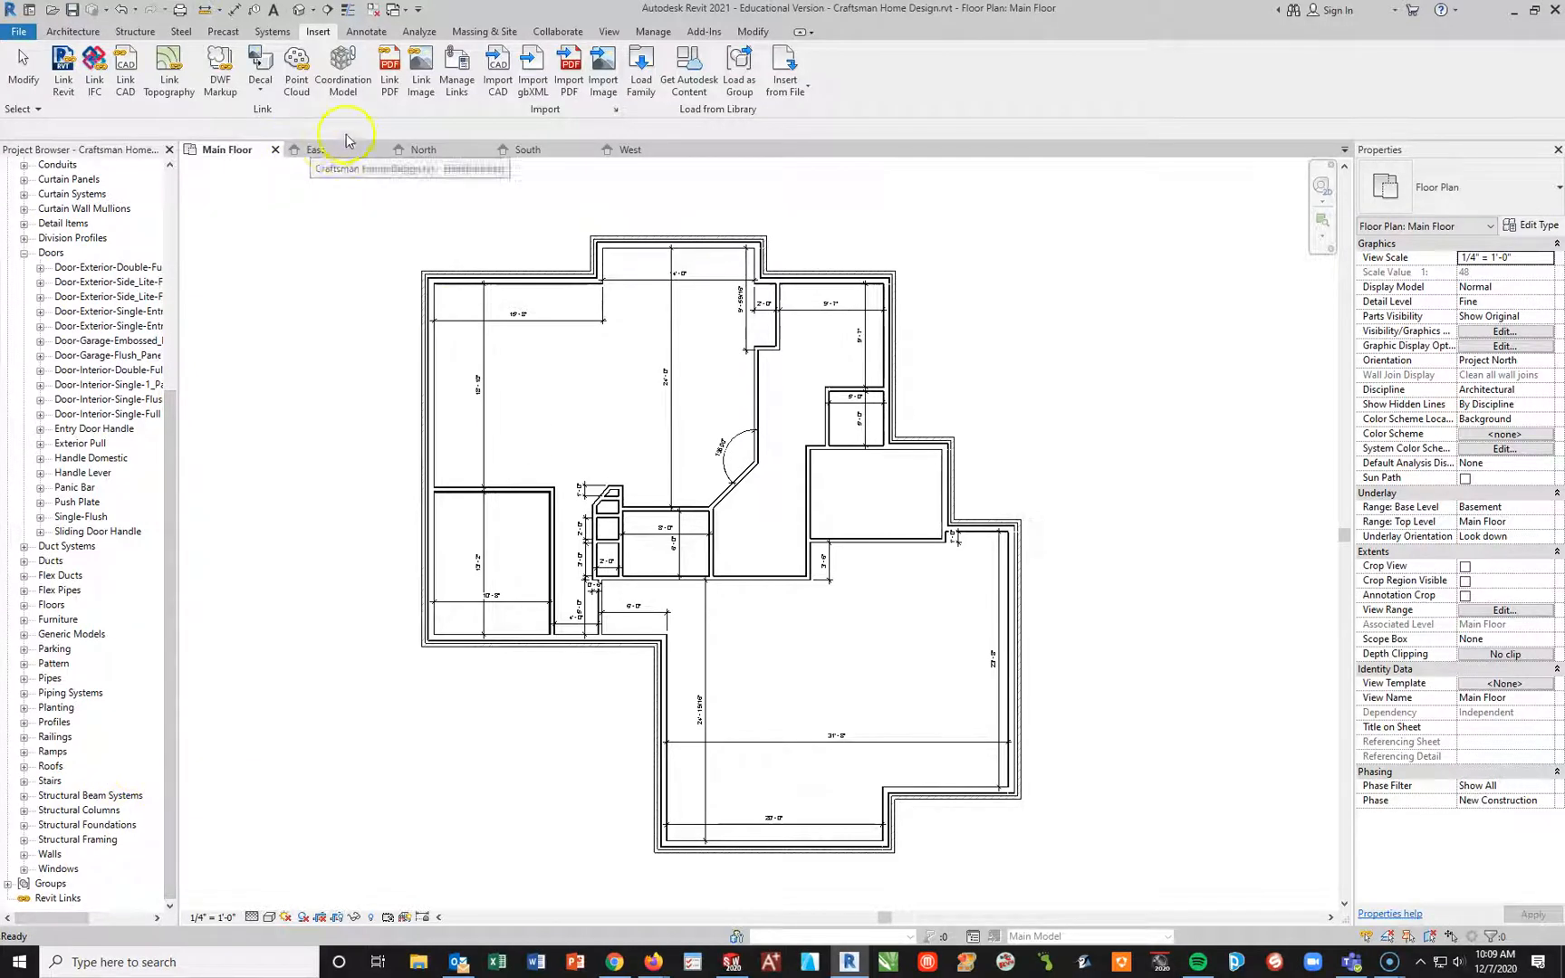
click(654, 64)
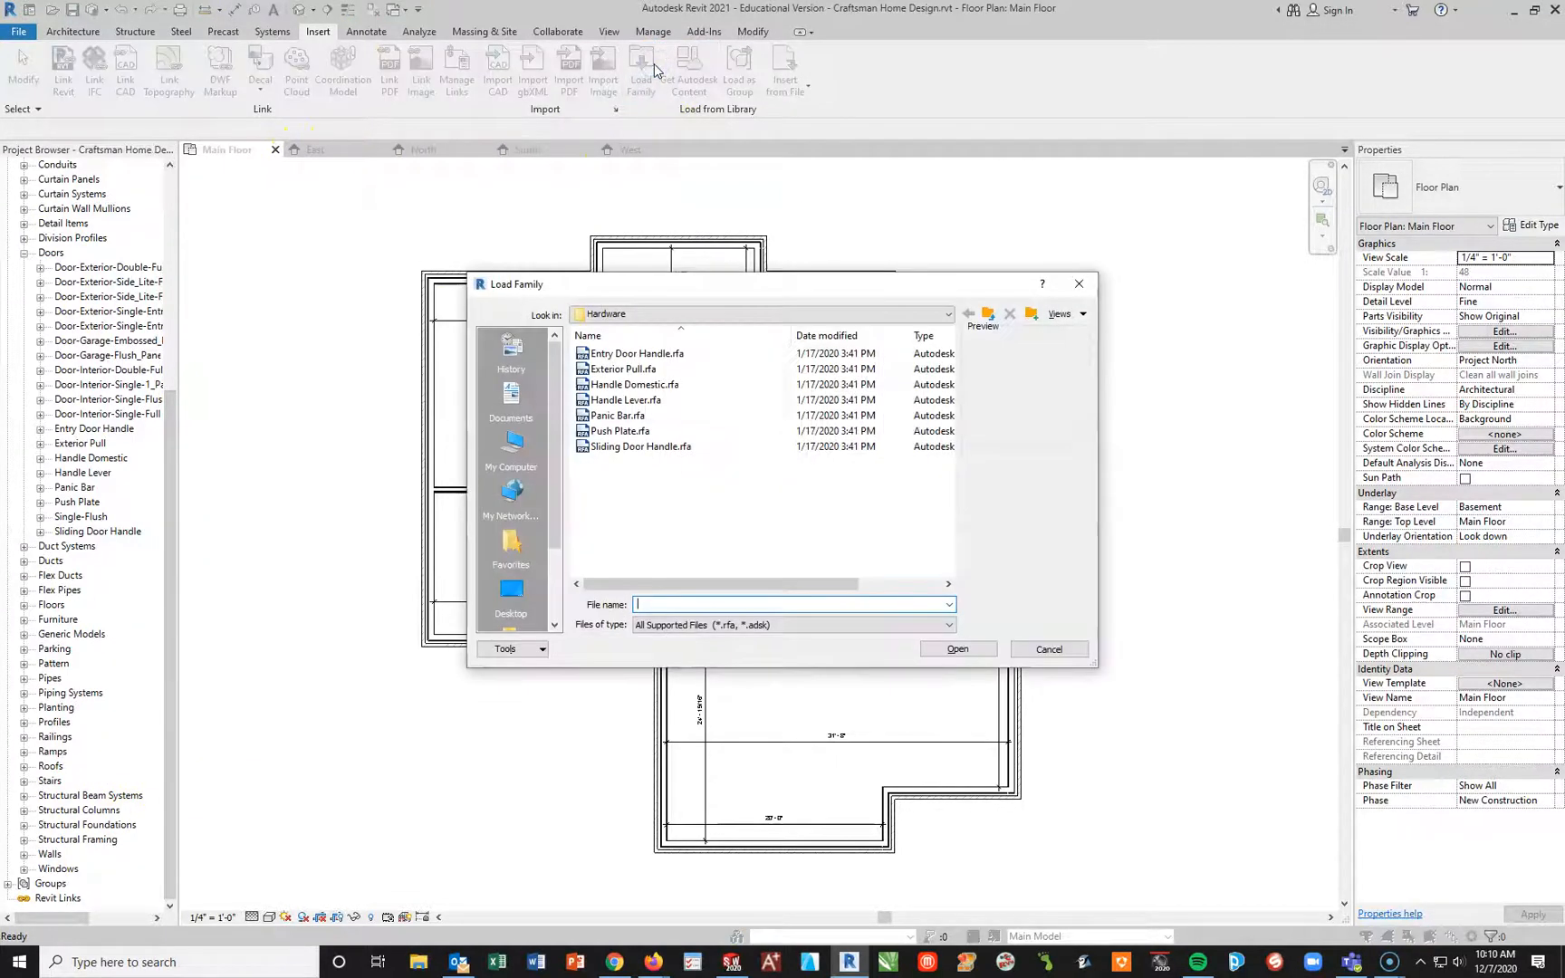
click(988, 314)
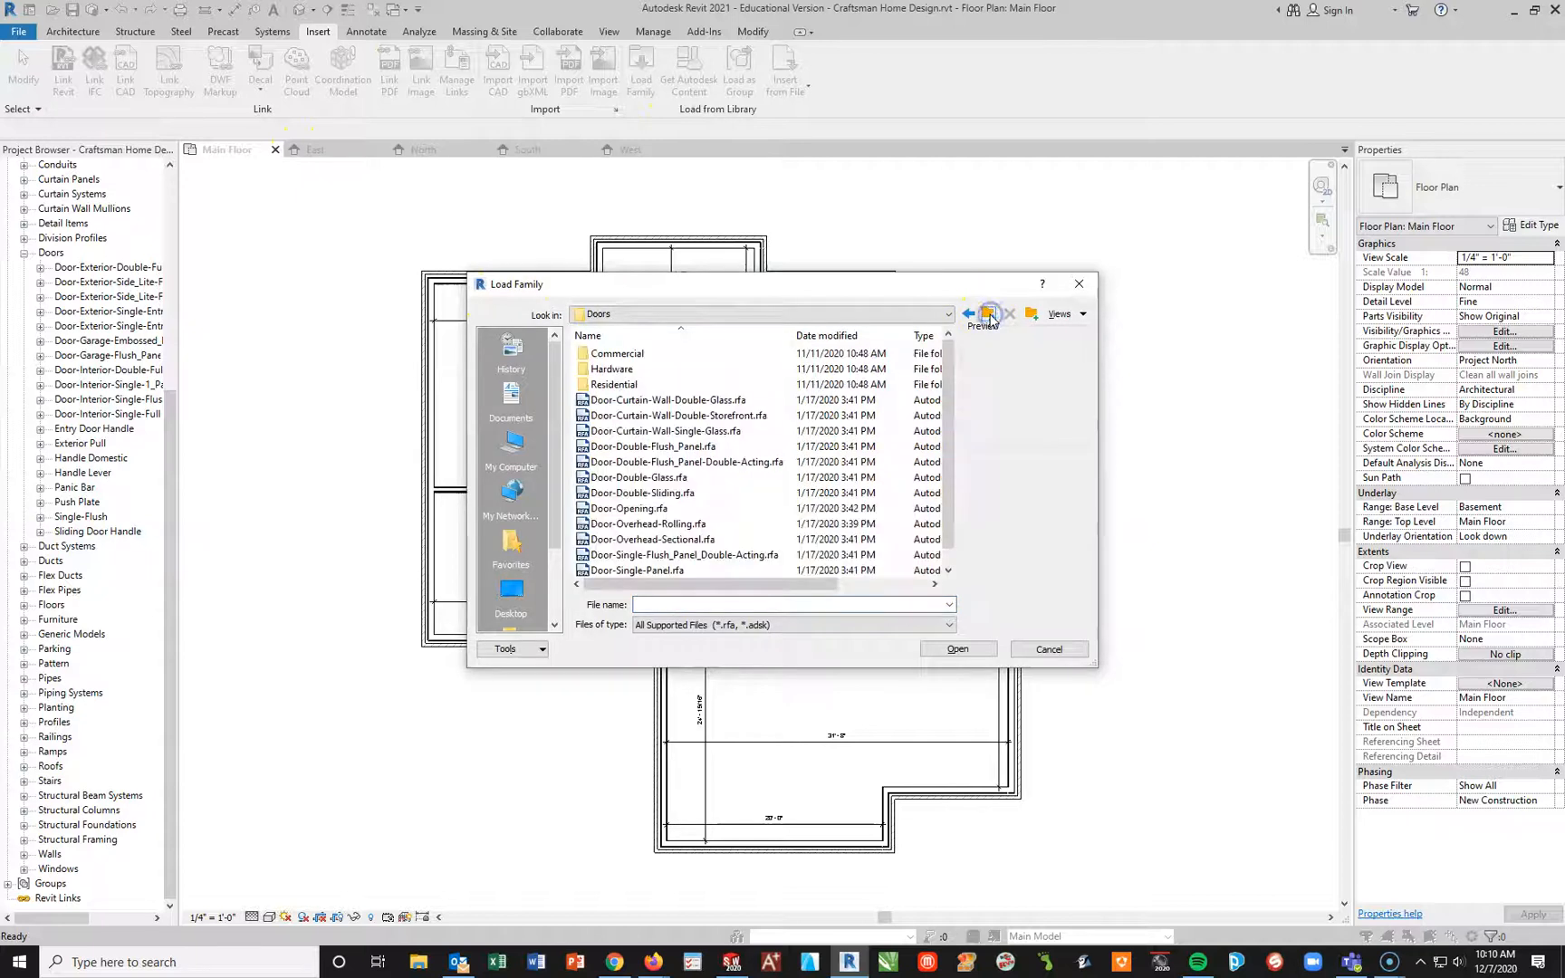
click(989, 315)
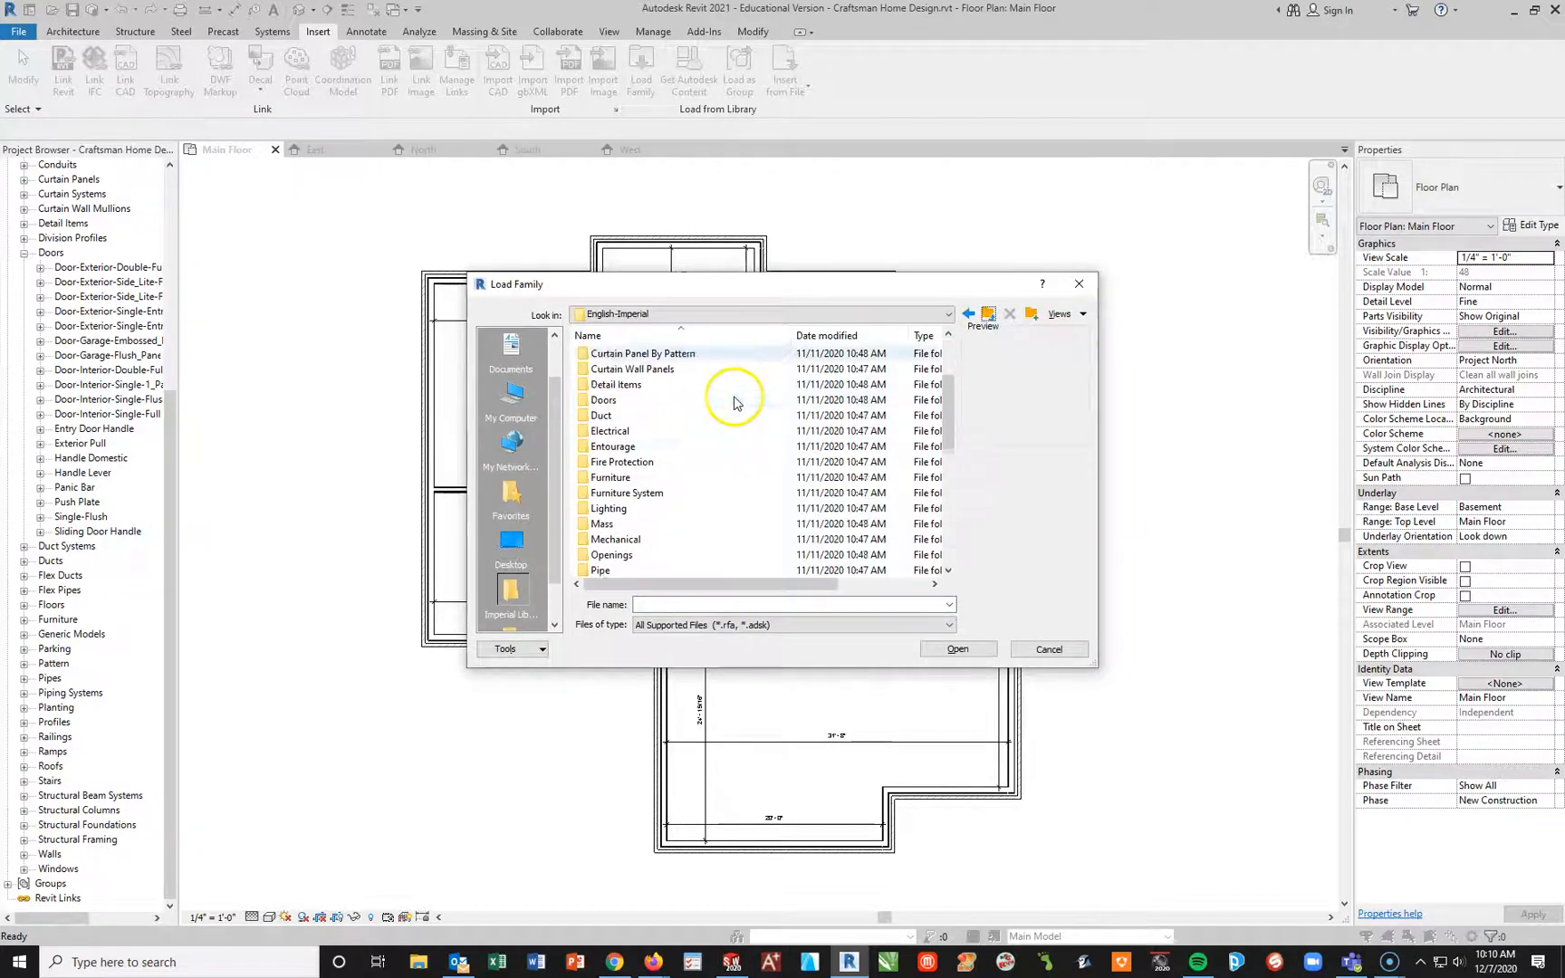
scroll(730, 405, down, 7)
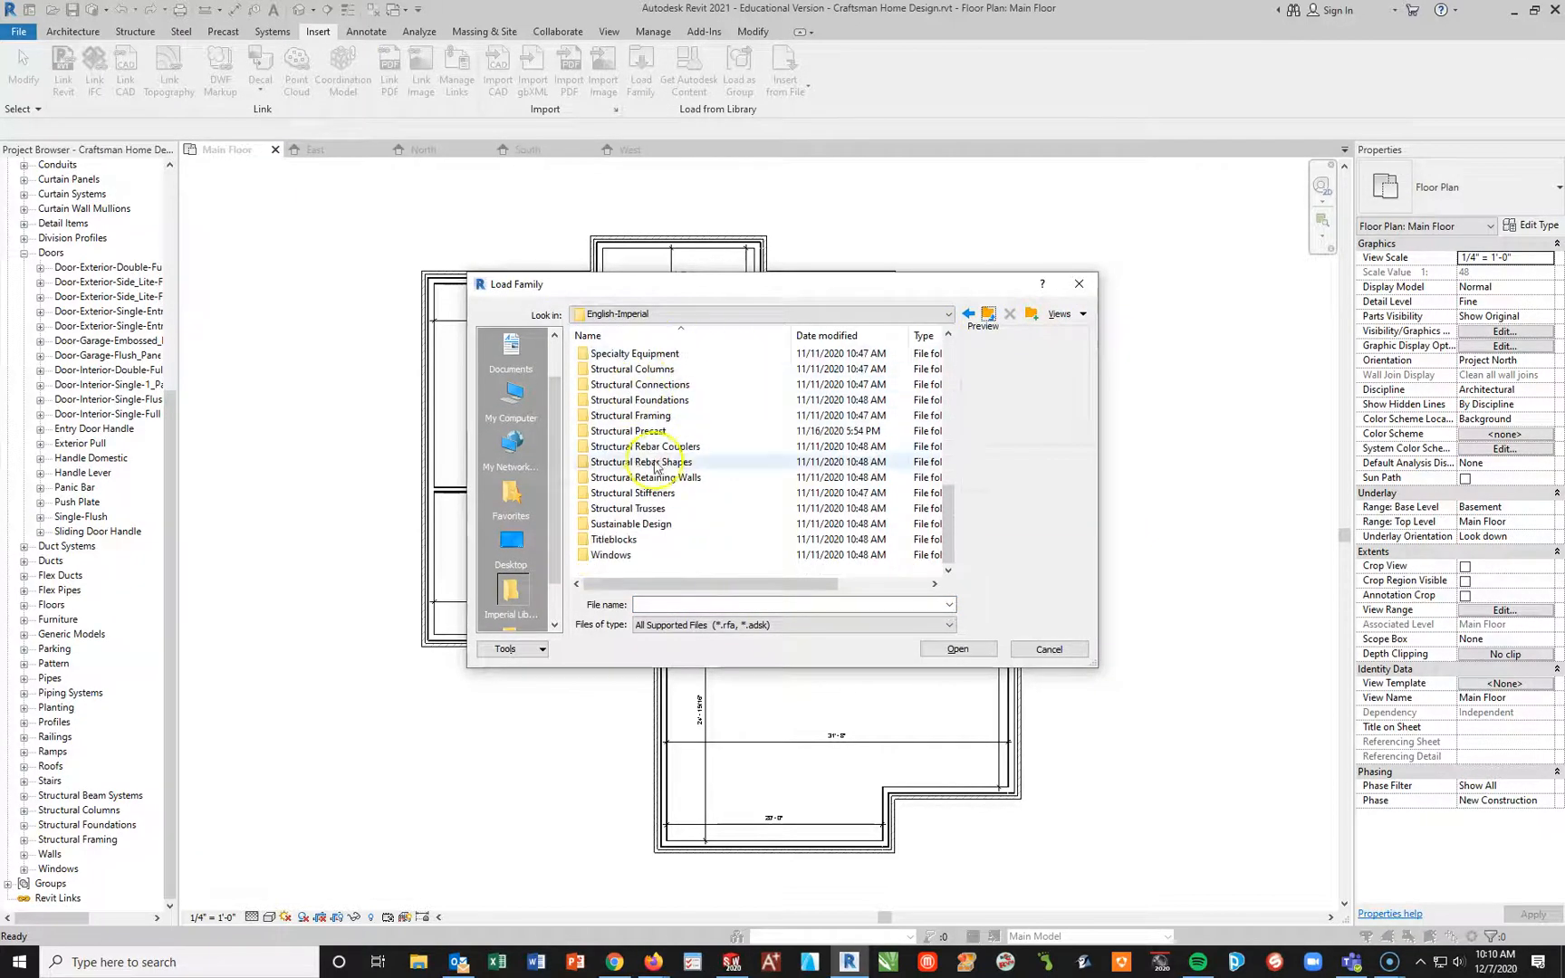
click(587, 555)
double_click(587, 556)
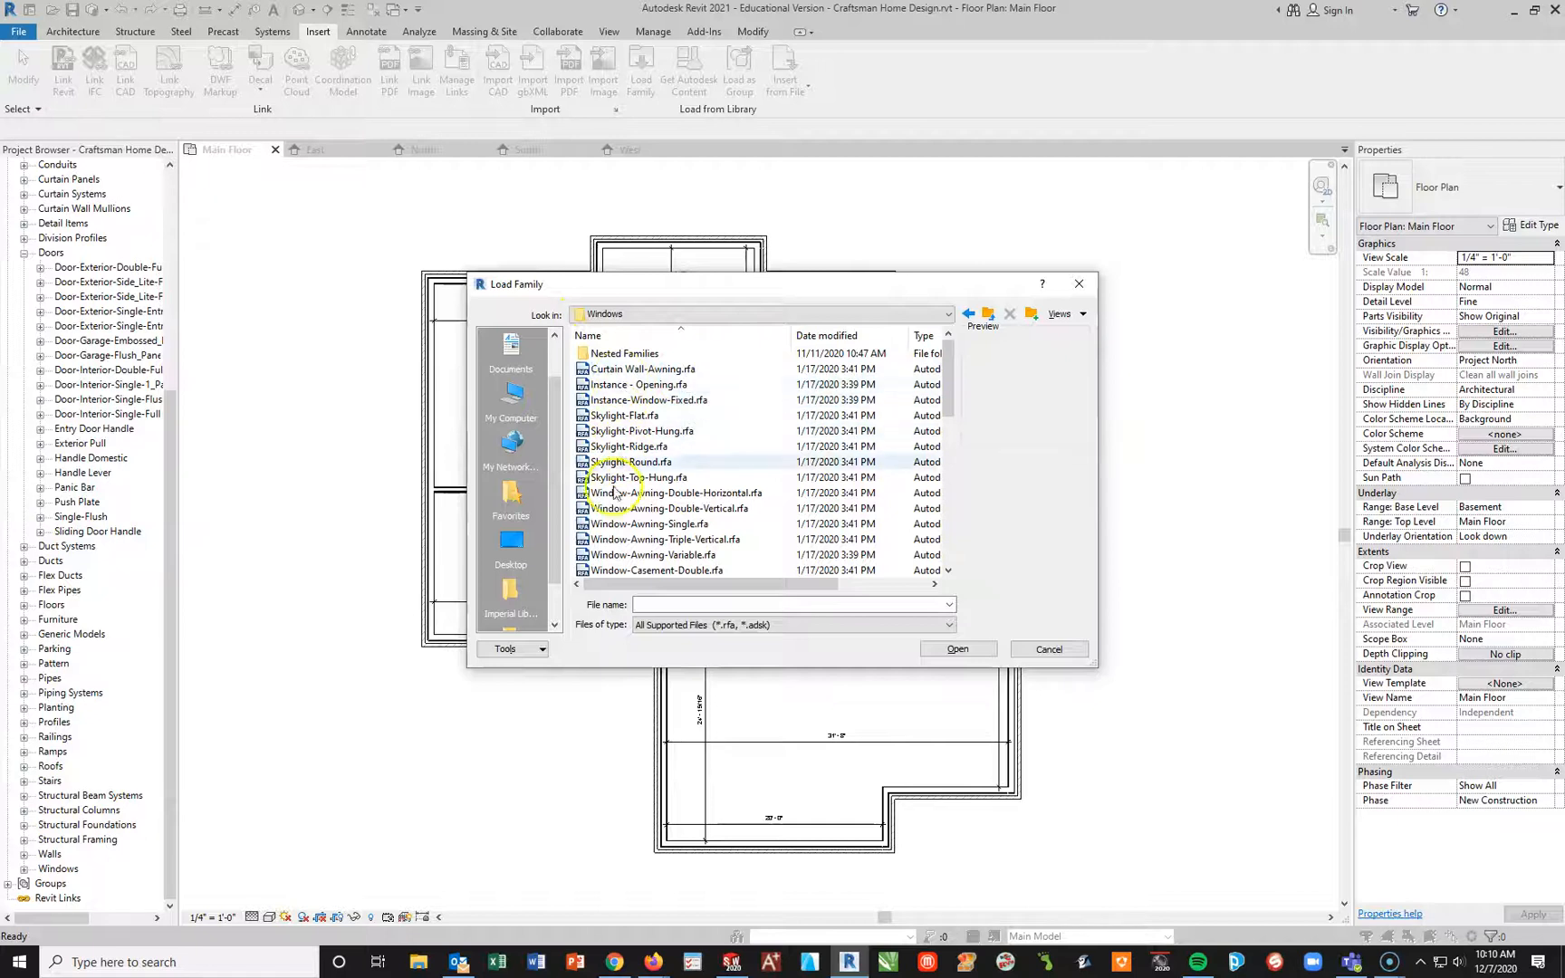
Step: Examine the Muntin and Trim families inside the Windows > Nested Families folder, and return to the Windows folder
drag(952, 404, 937, 367)
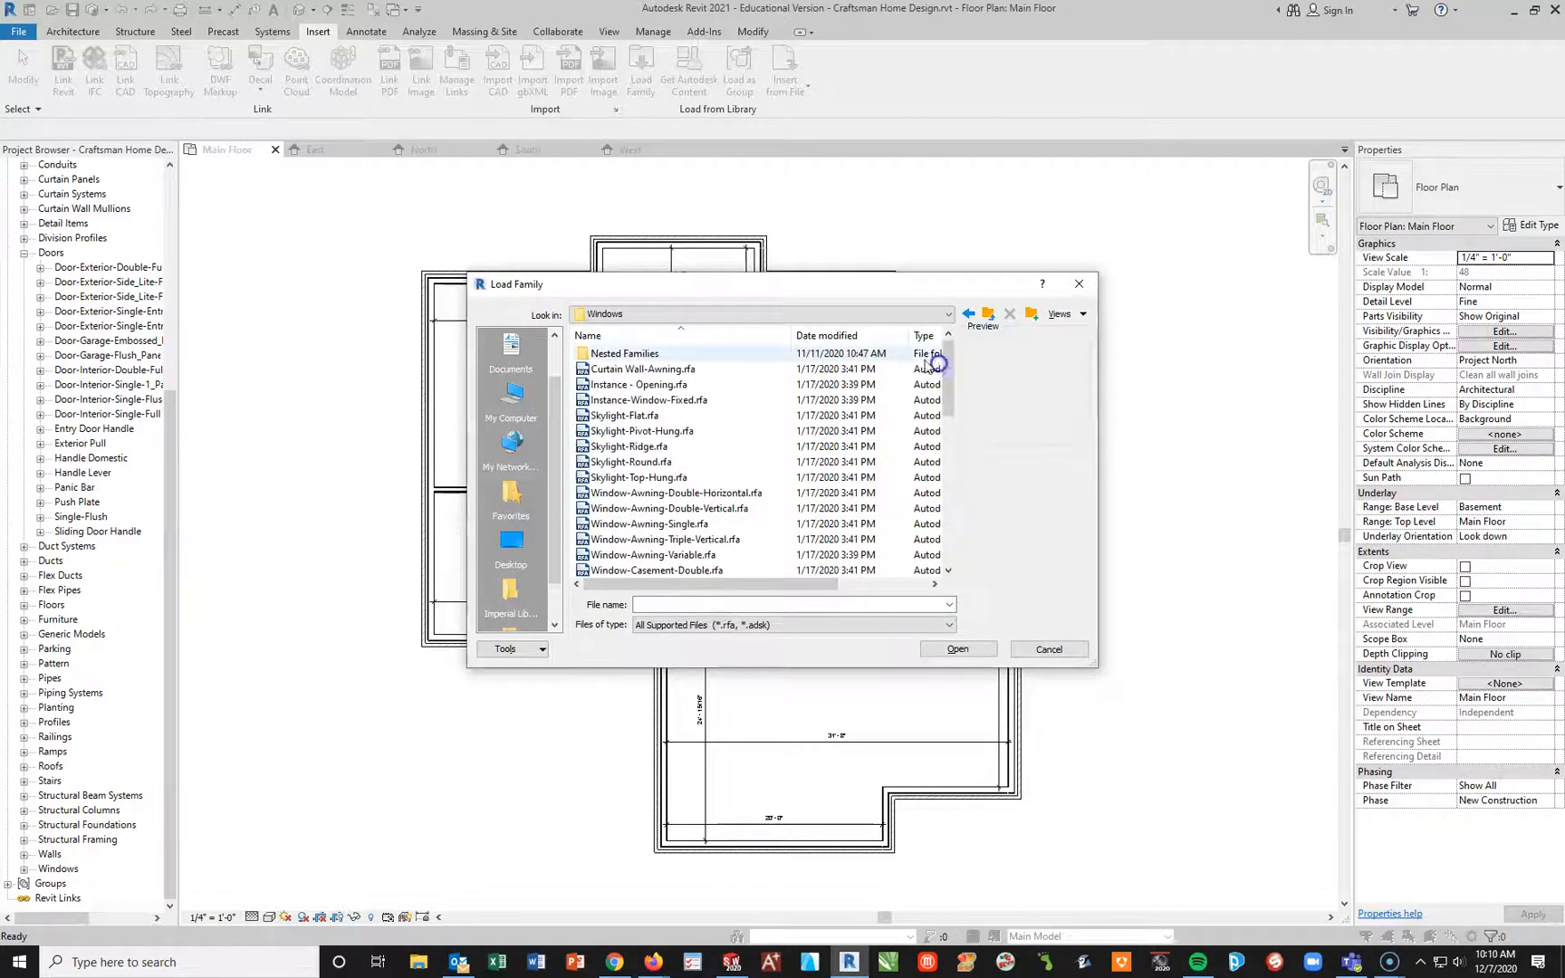
double_click(616, 353)
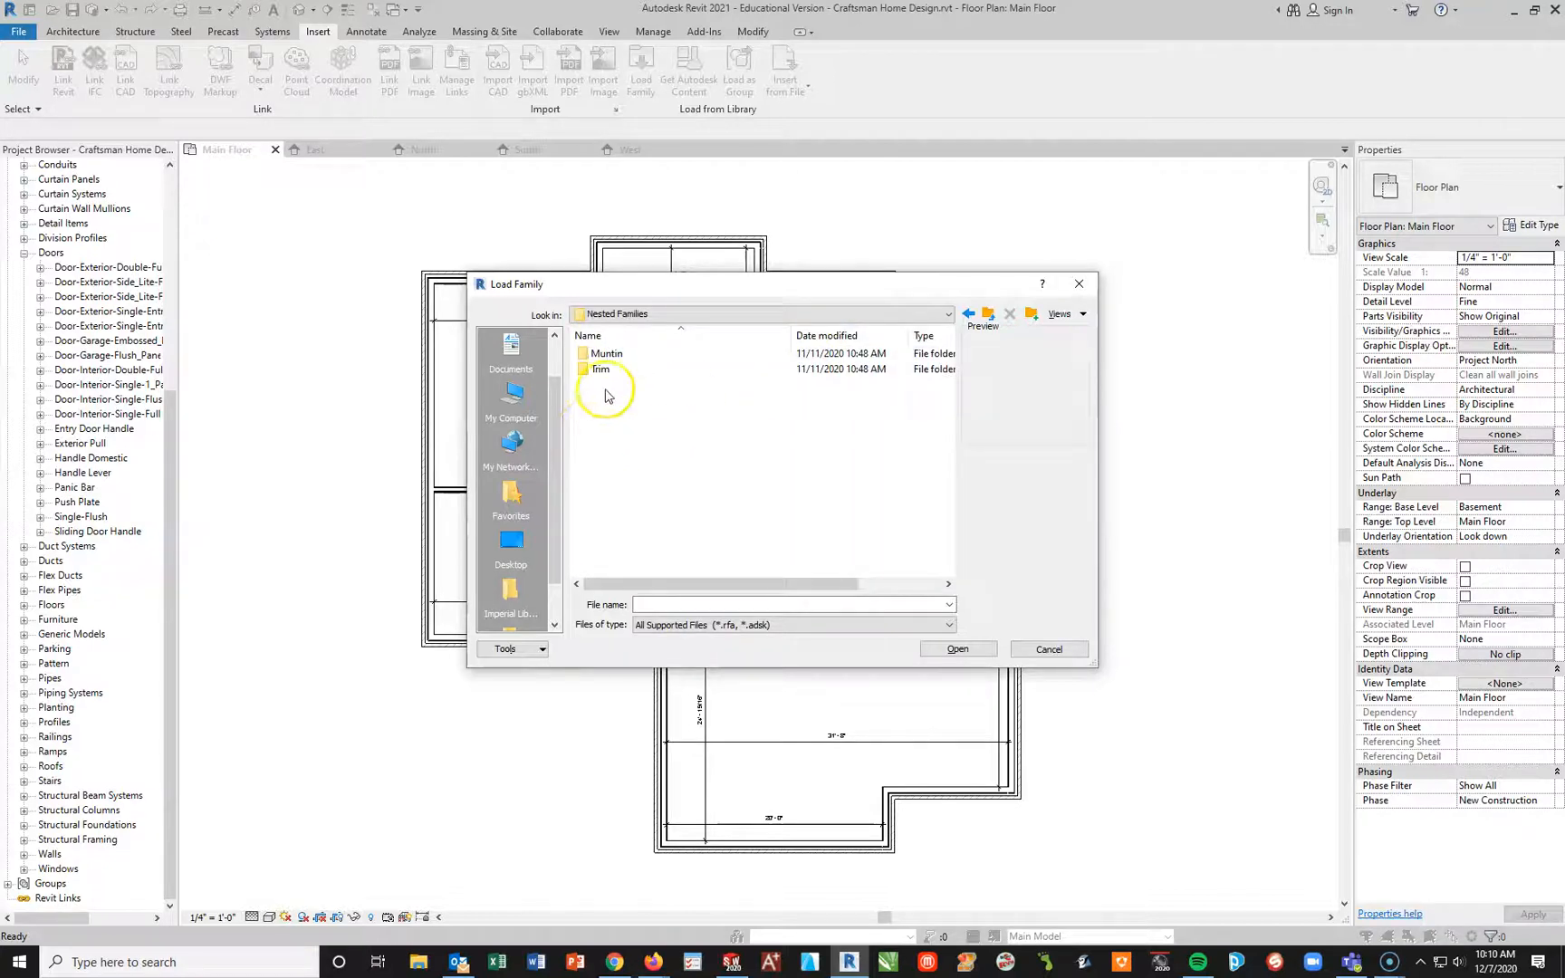
double_click(594, 354)
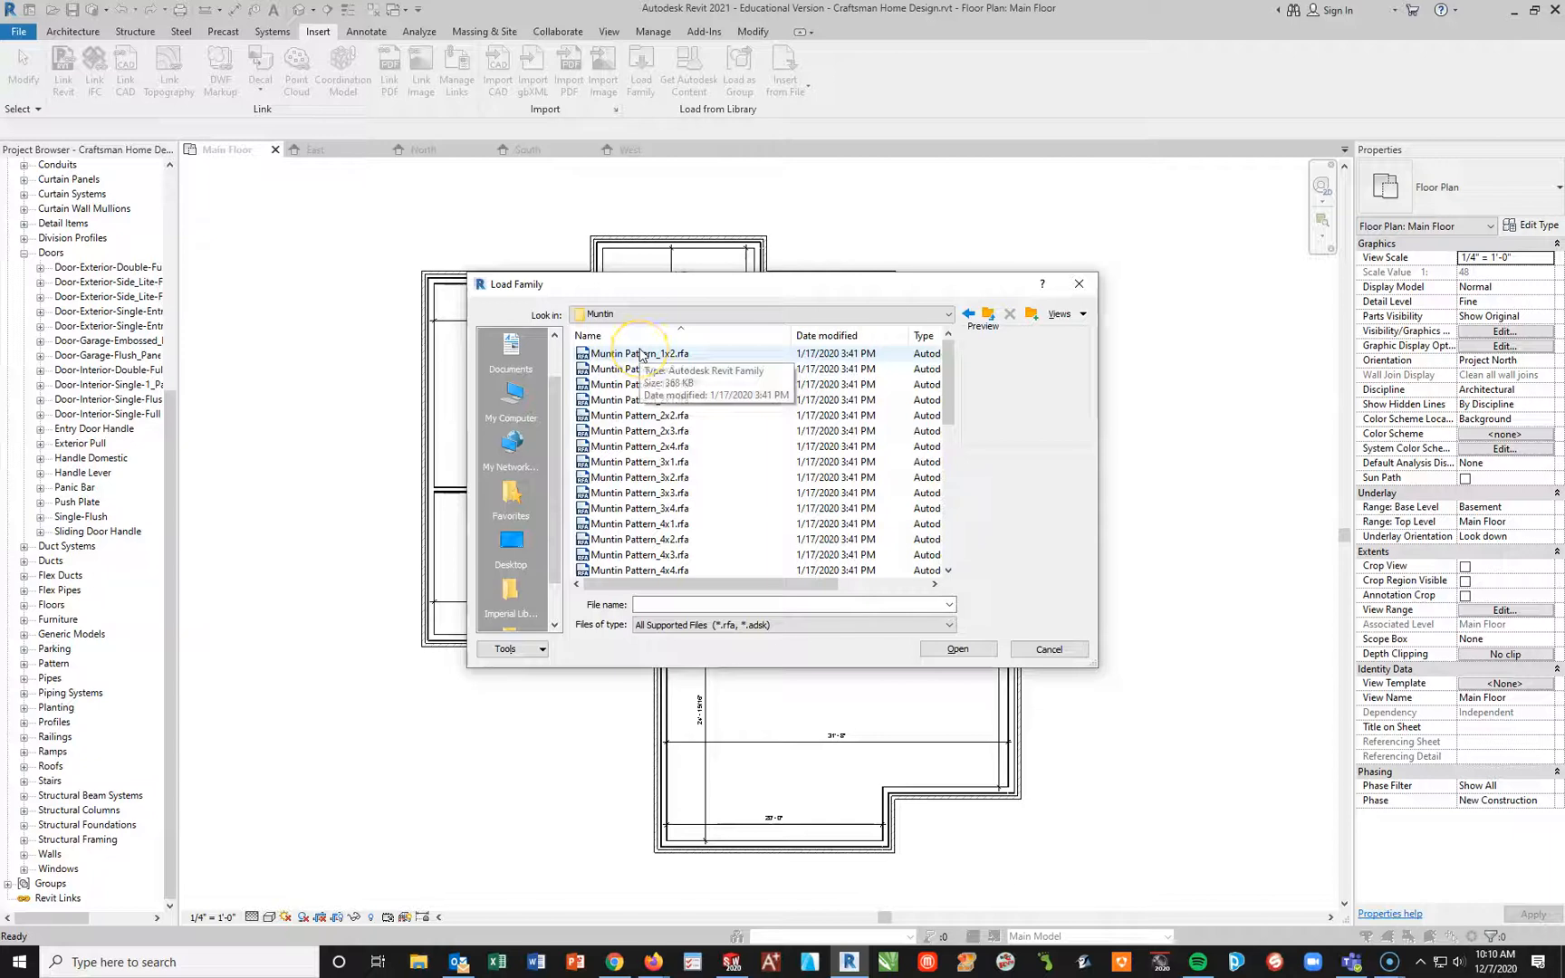
click(691, 389)
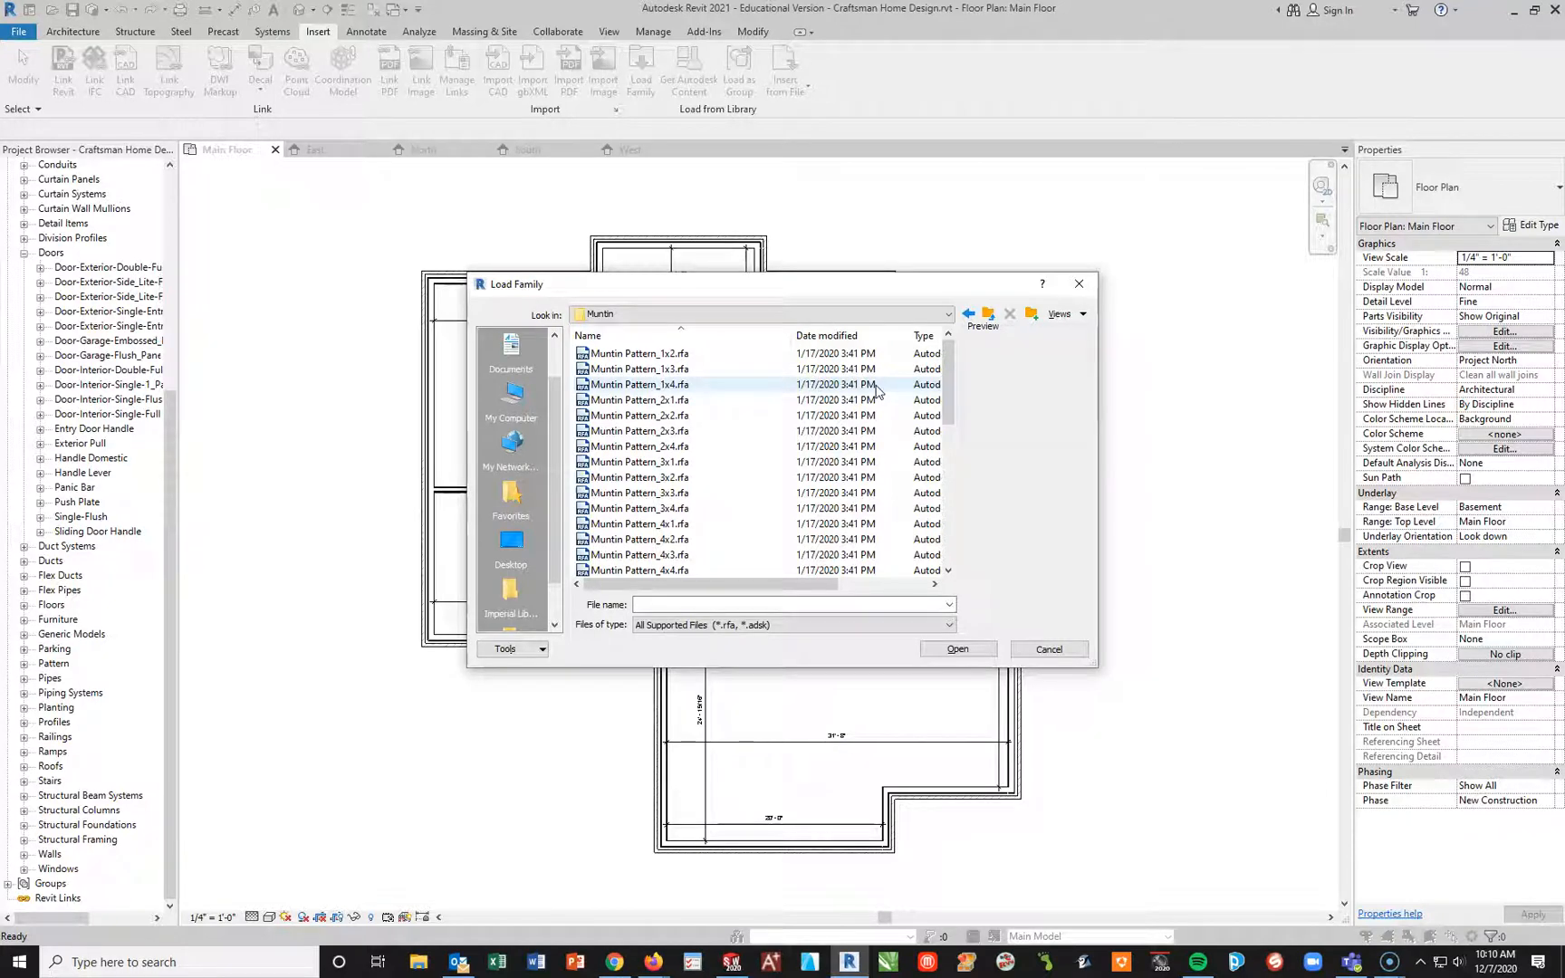
click(991, 314)
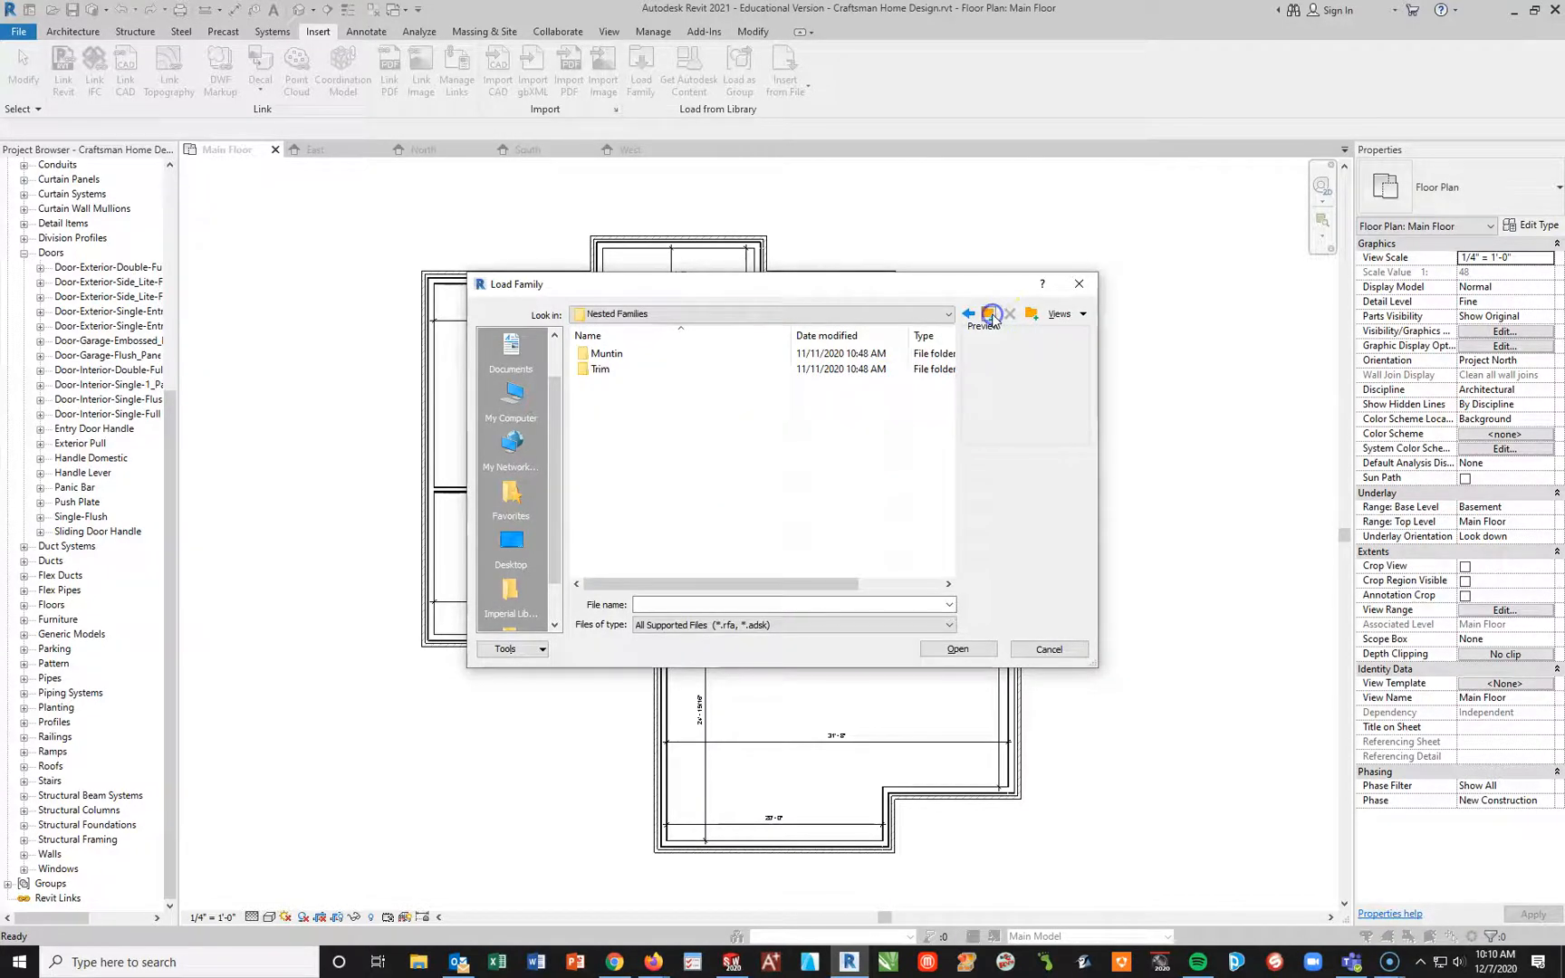
double_click(599, 369)
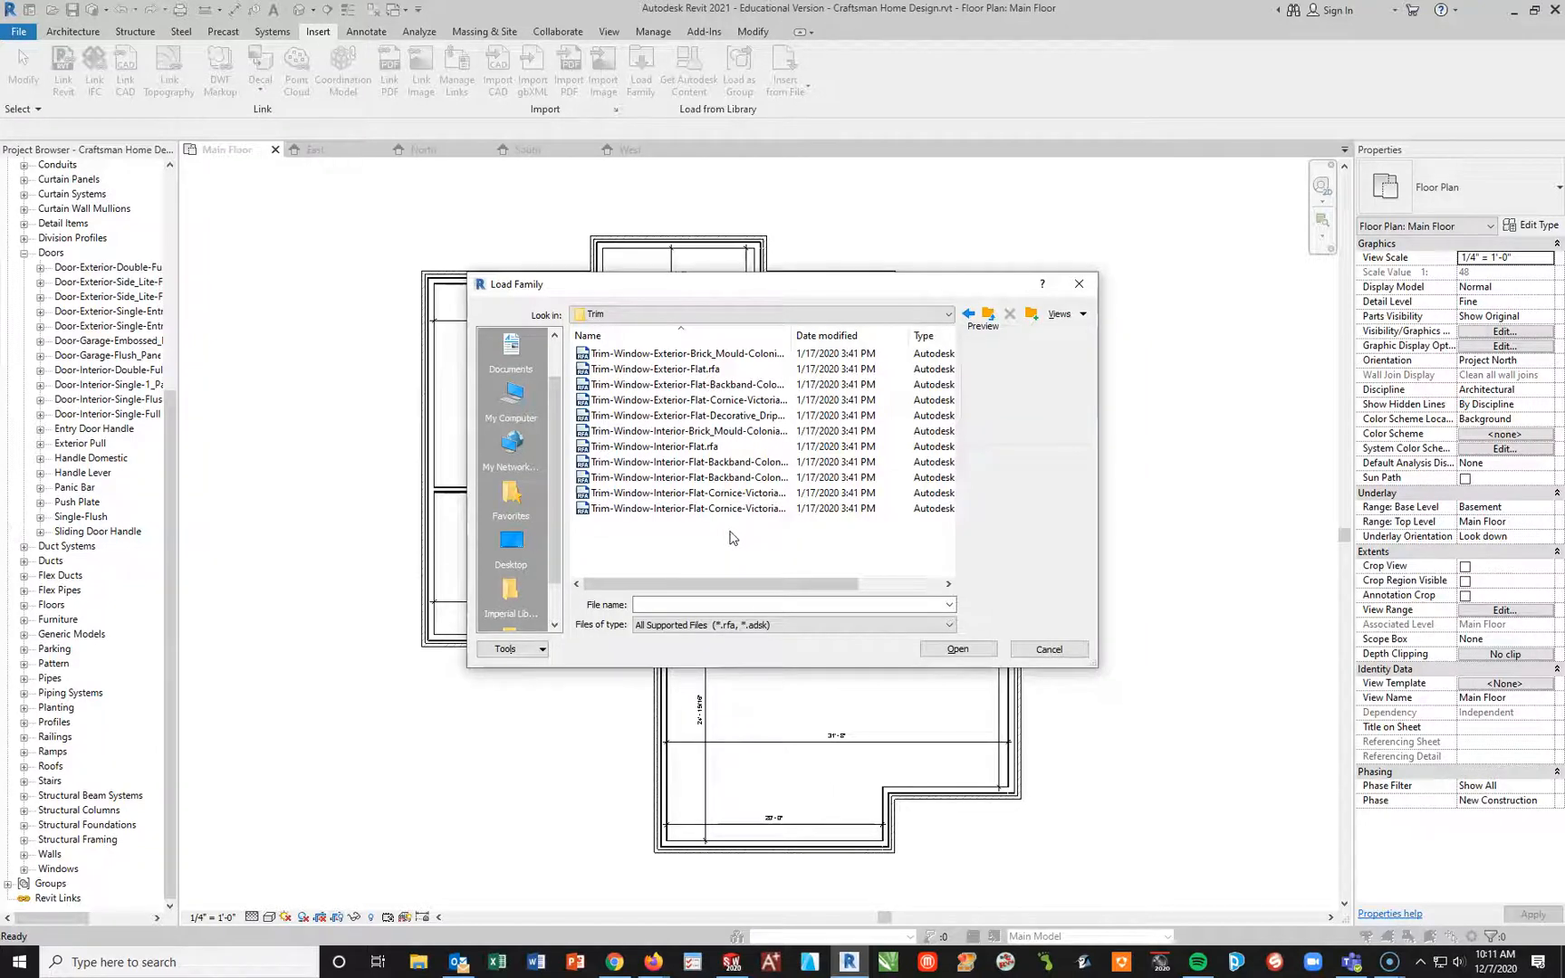
click(988, 314)
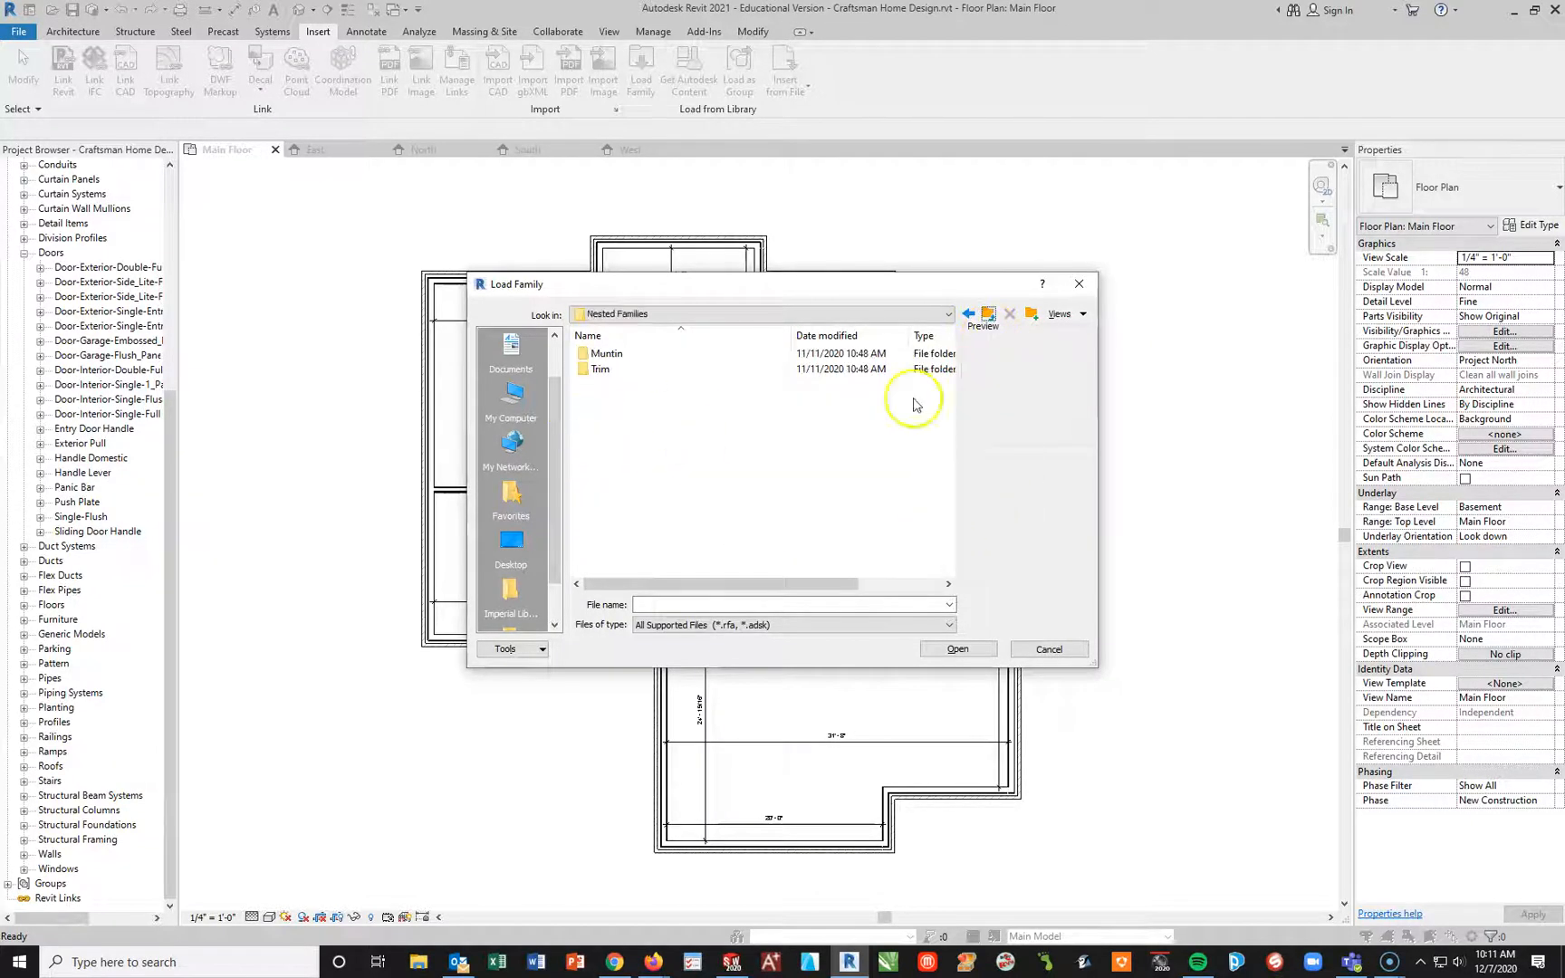
click(987, 313)
Step: Load all families from Curtain Wall-Awning through Window-Square Opening, overwriting the existing versions of Window-Casement-Double and Window-Double-Hung
click(614, 384)
click(620, 370)
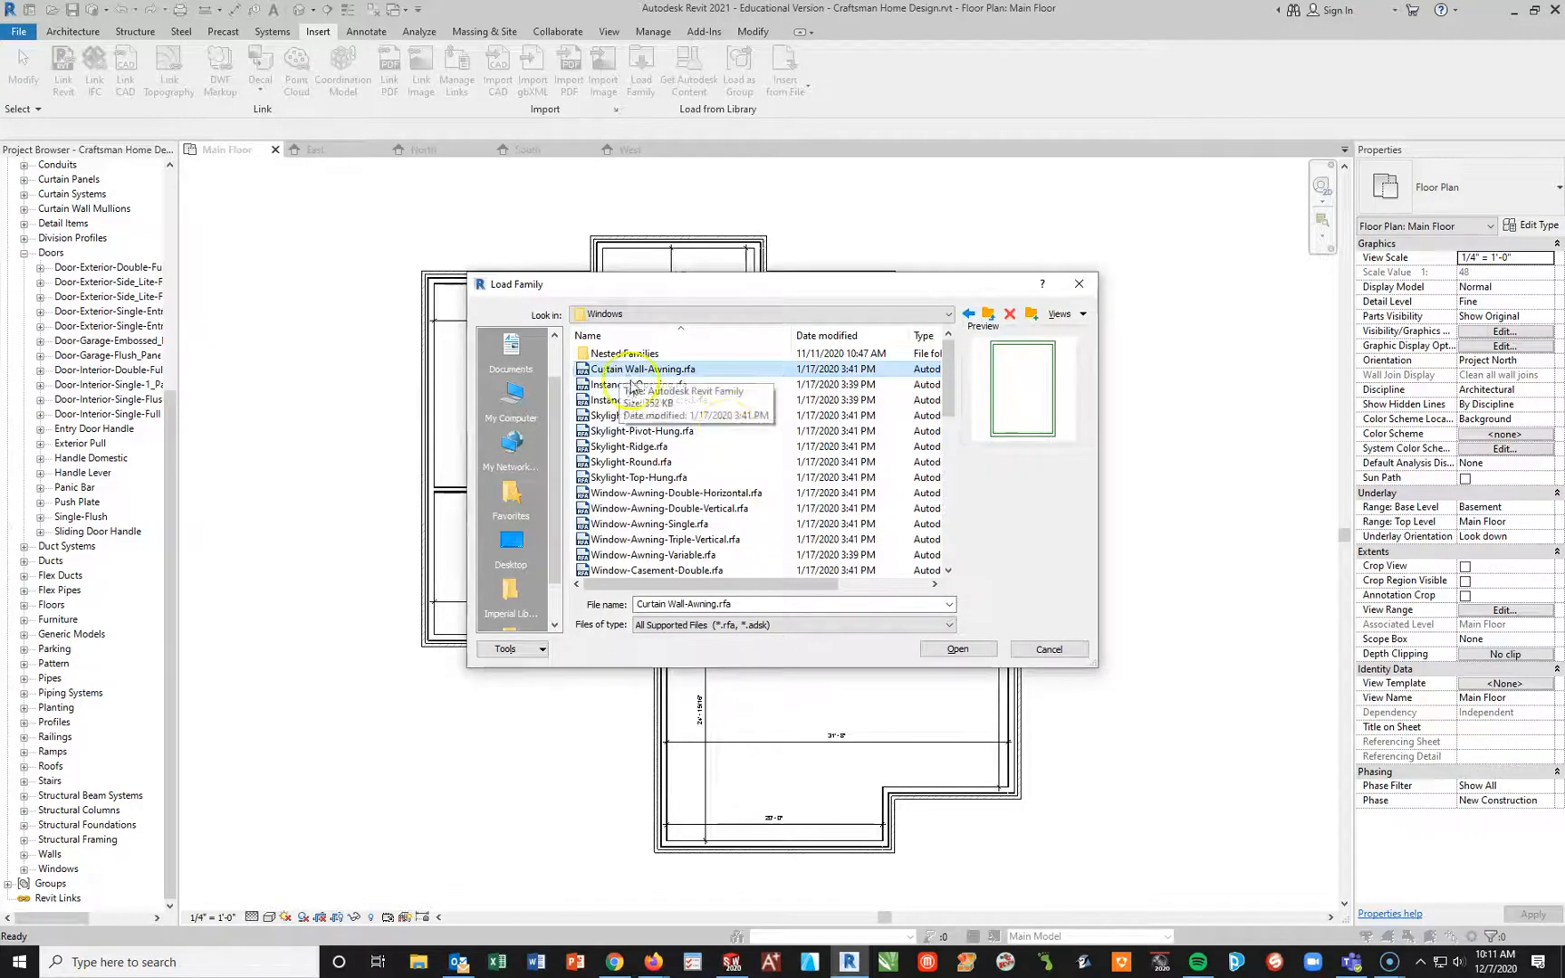
drag(951, 367, 949, 530)
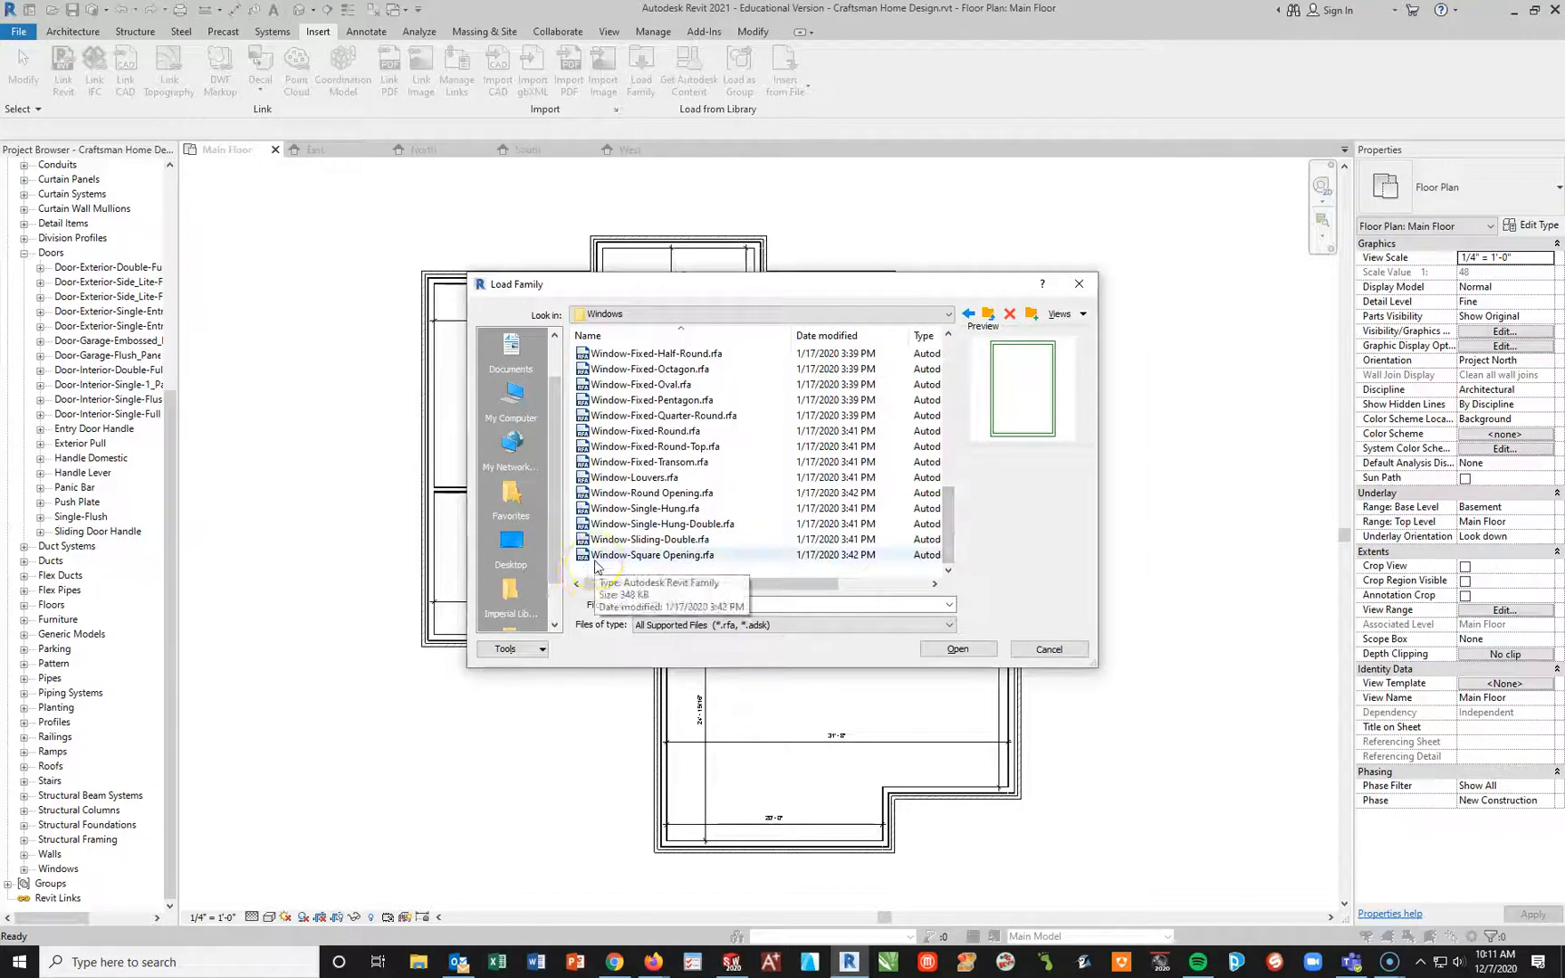
shift+click(595, 555)
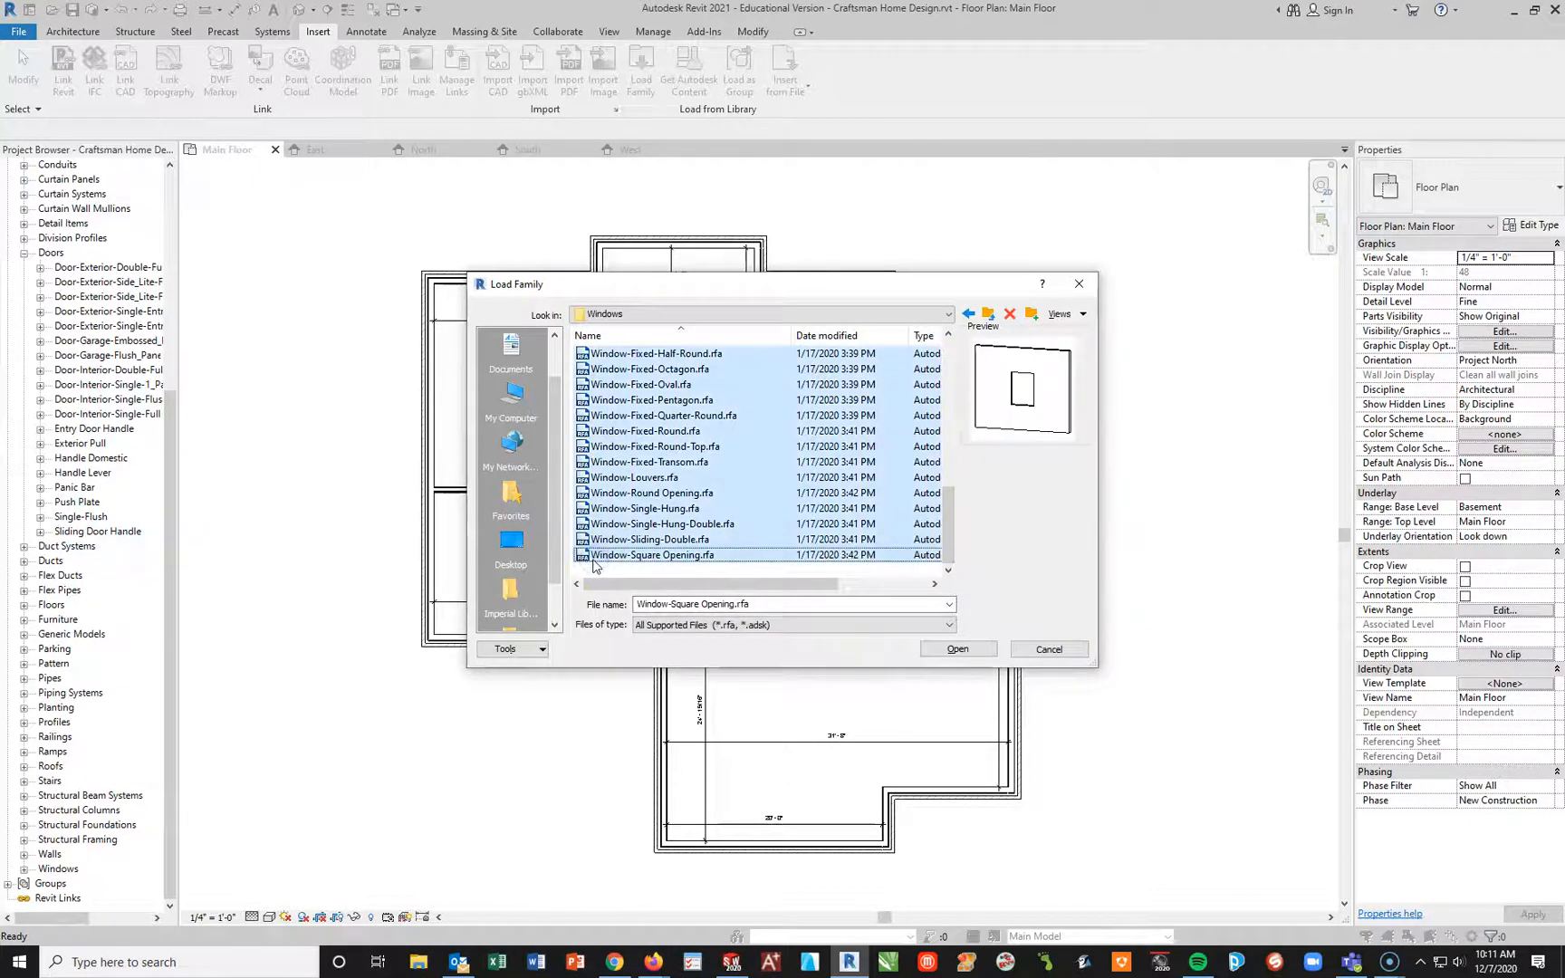
click(960, 649)
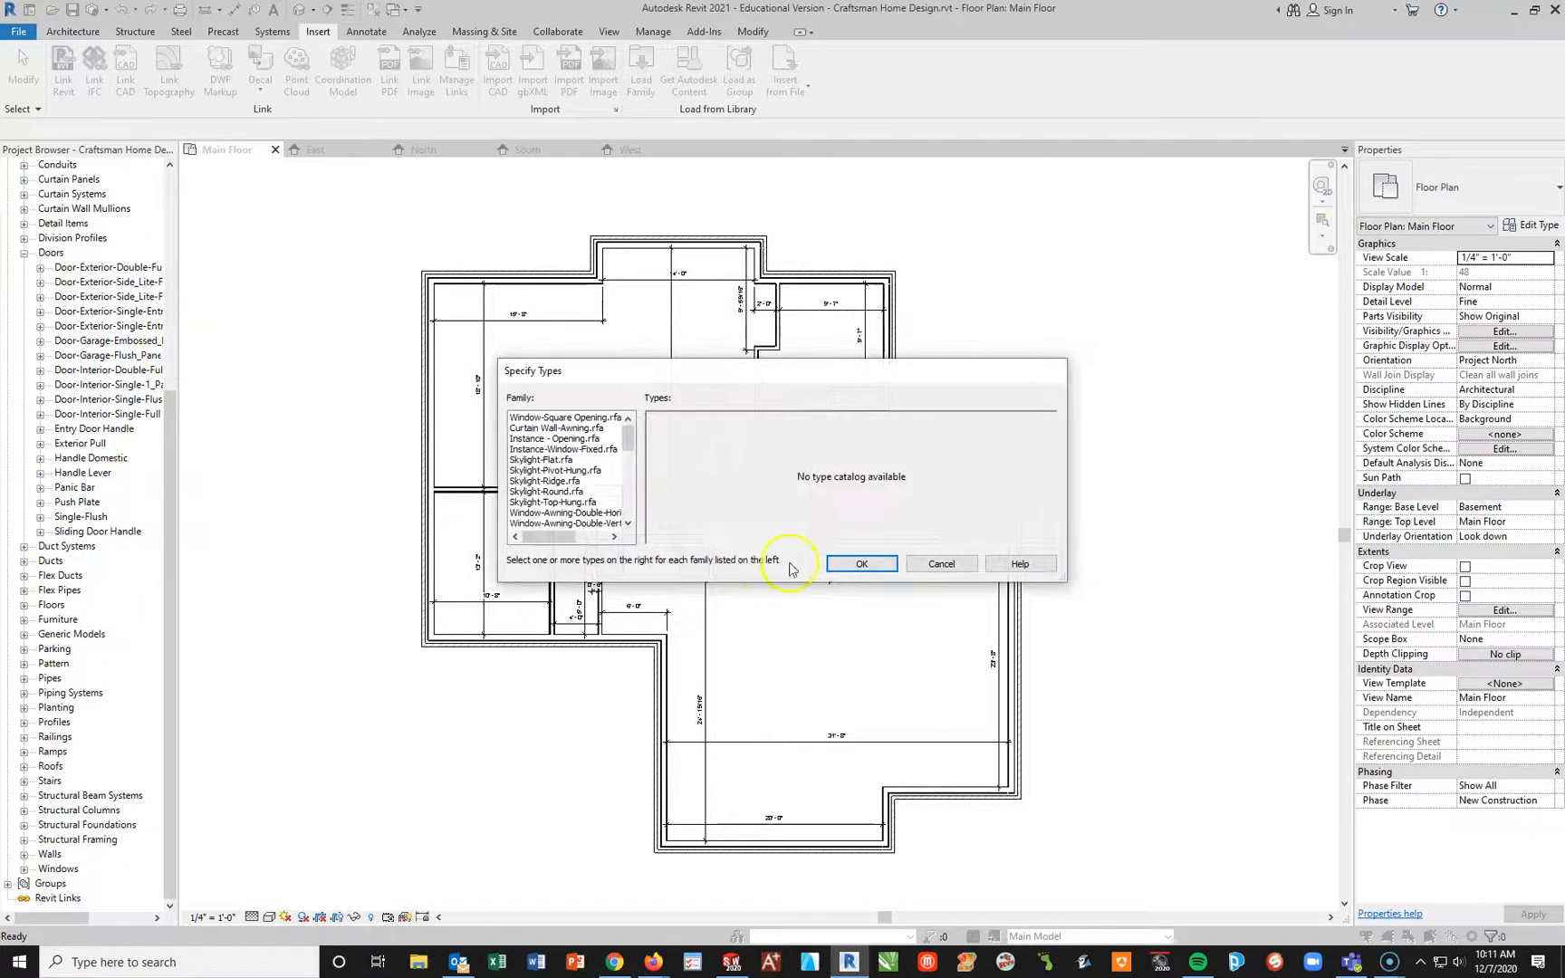
click(854, 563)
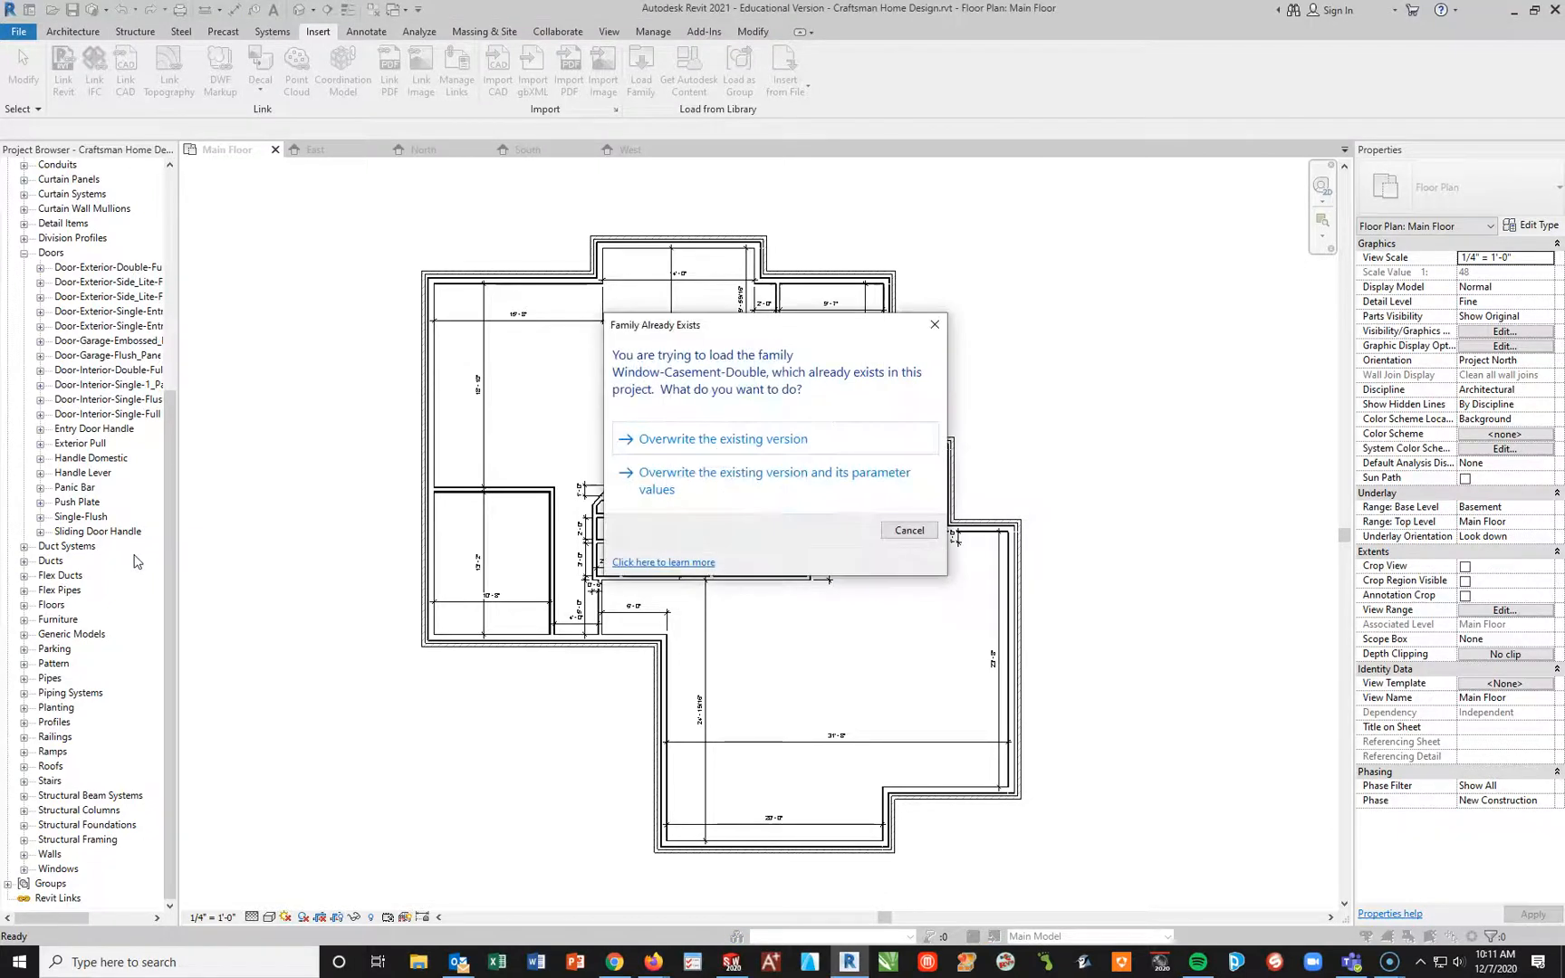
click(722, 439)
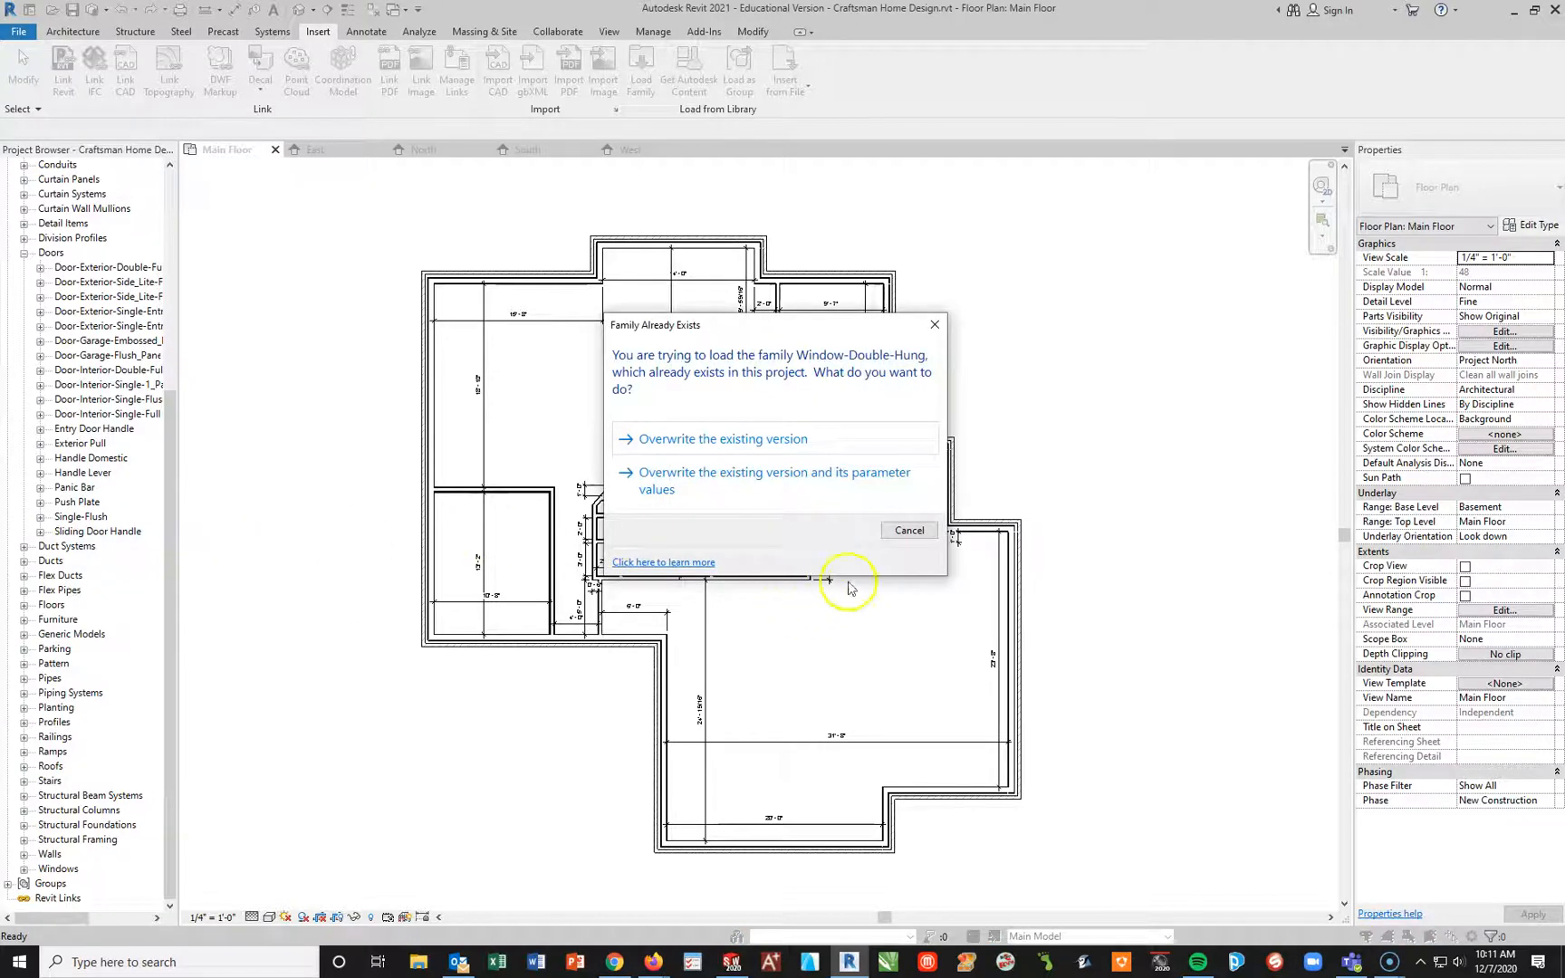
click(722, 442)
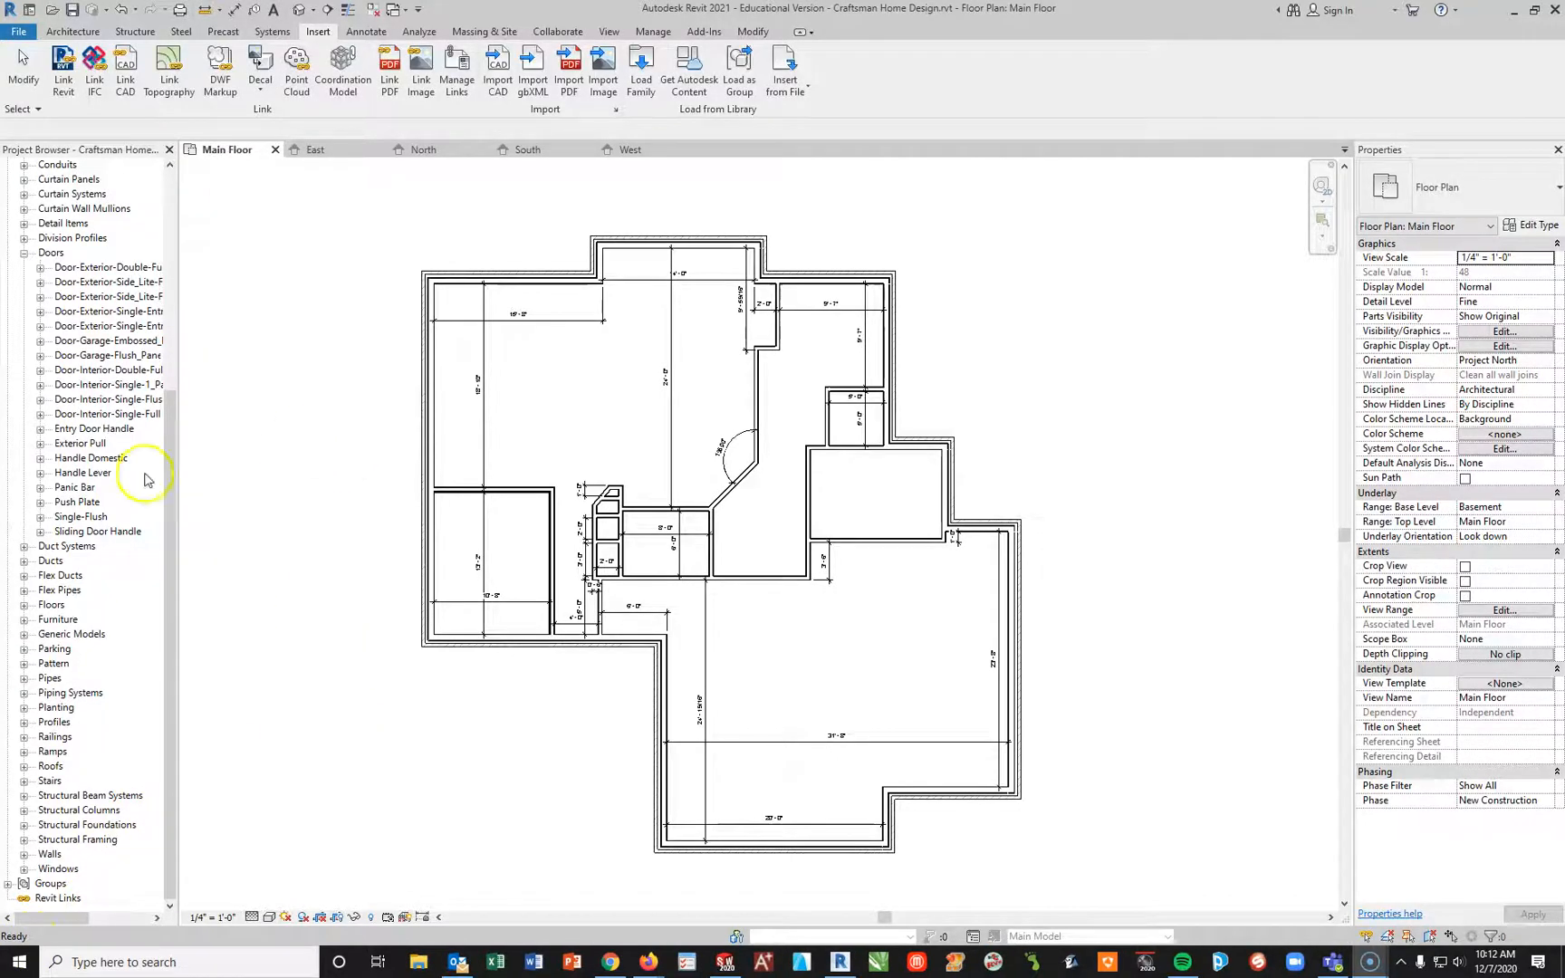
Step: Collapse the project's Doors families and expand its Windows families to review the loaded windows
click(23, 253)
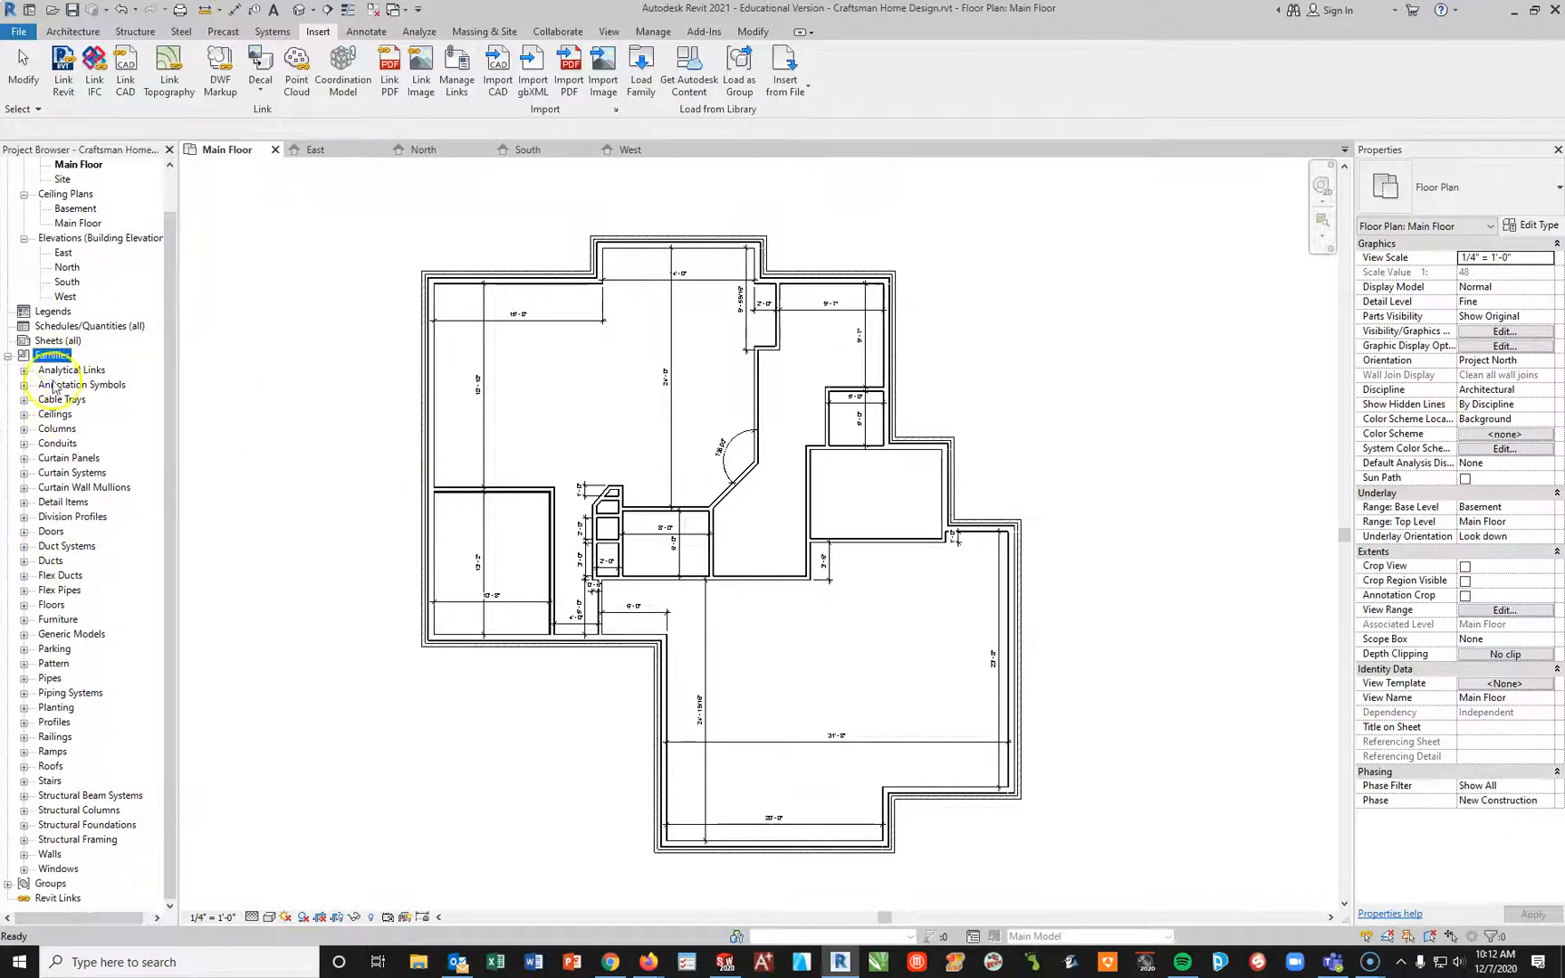
click(24, 870)
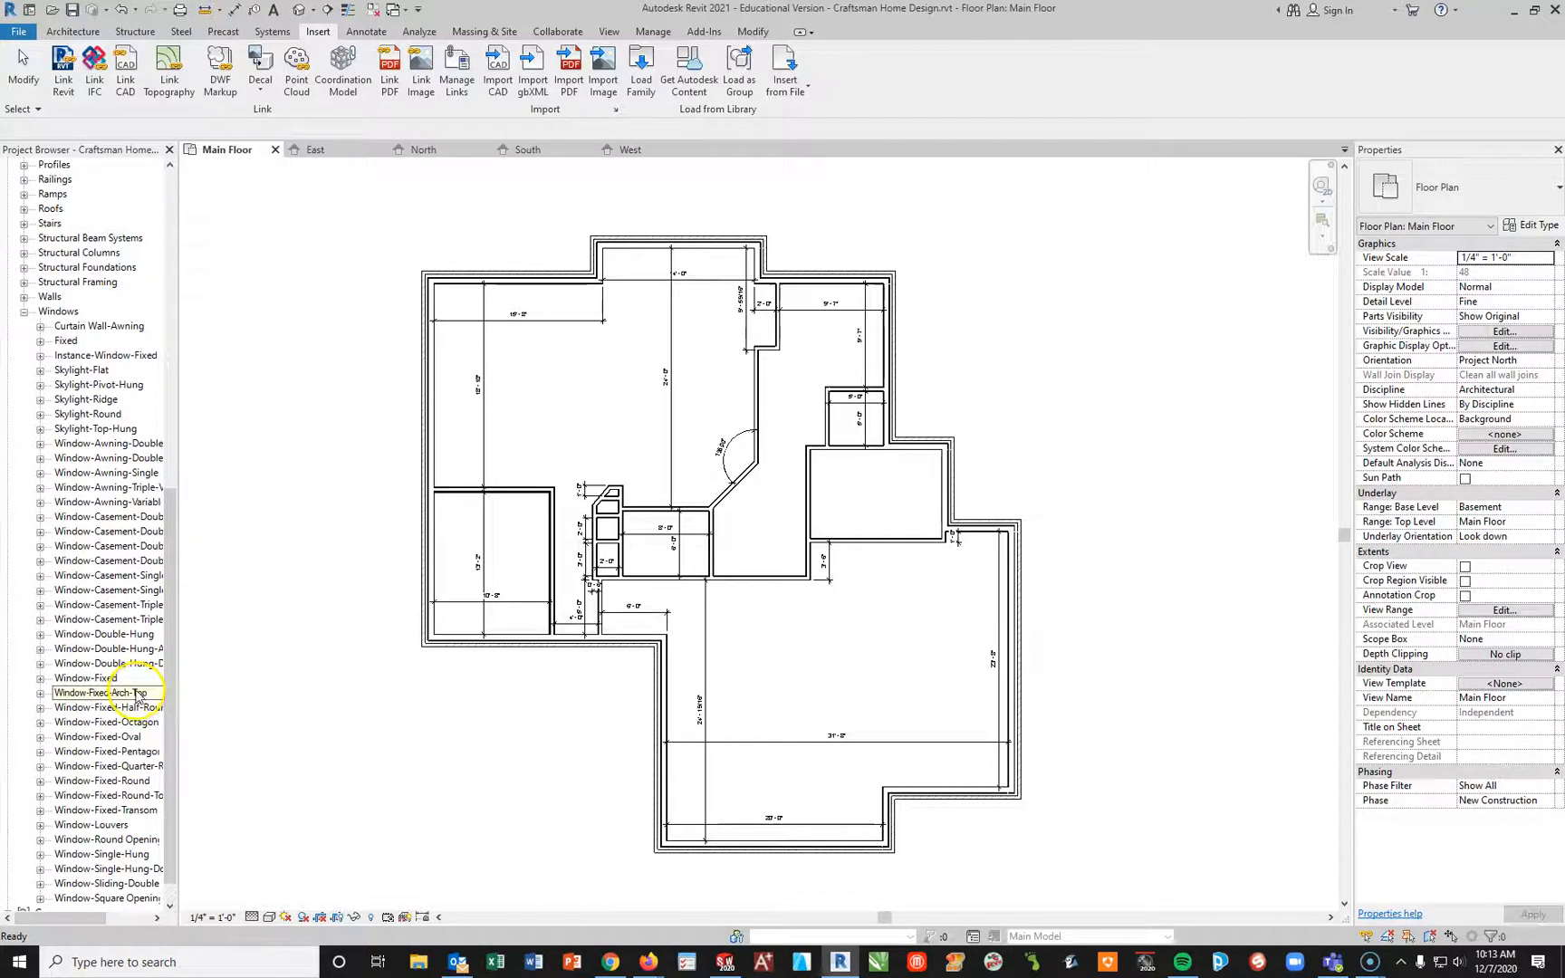
Step: Load all muntin pattern families, from Muntin Pattern_1x2 through Muntin Pattern_Prairie, from Windows > Nested Families > Muntin
click(642, 72)
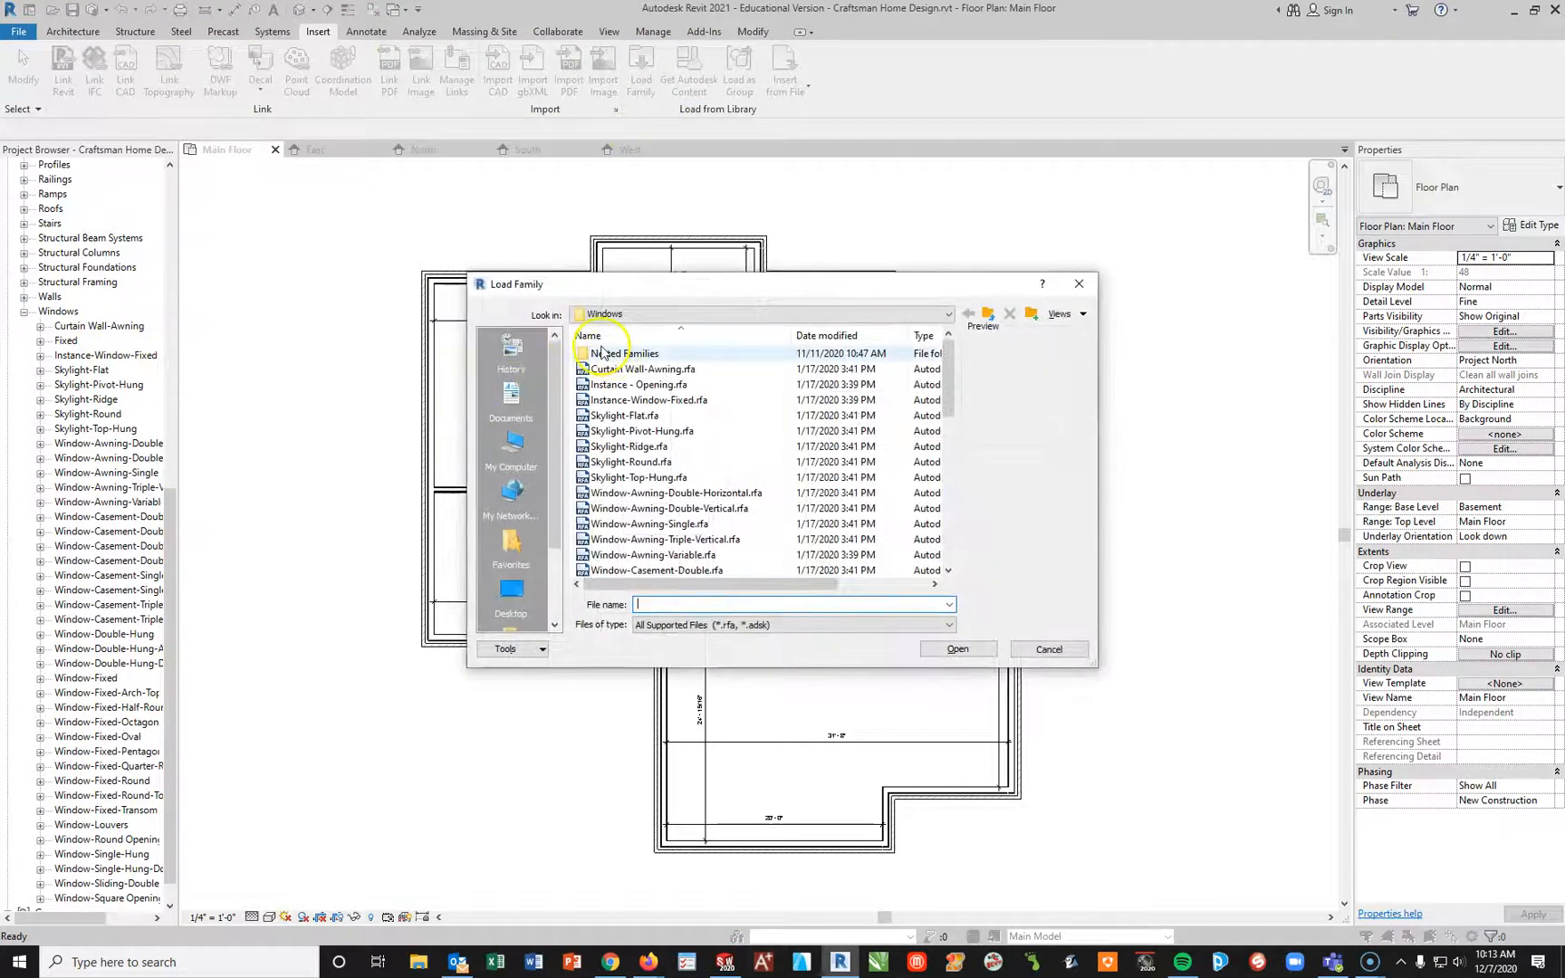
double_click(614, 355)
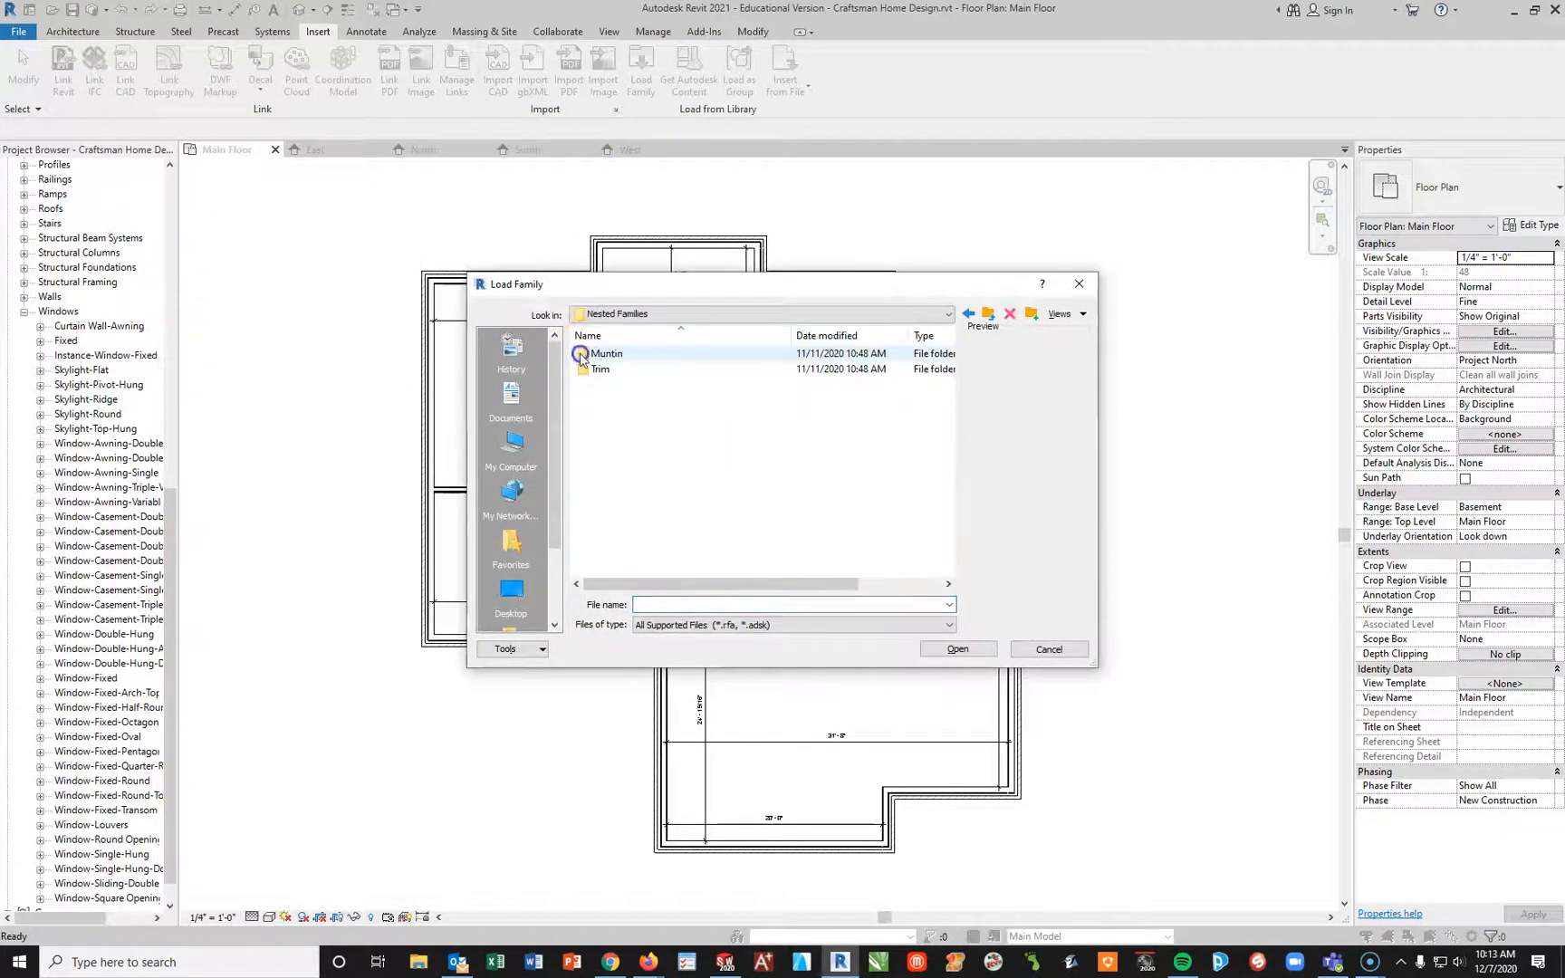
double_click(580, 356)
click(777, 354)
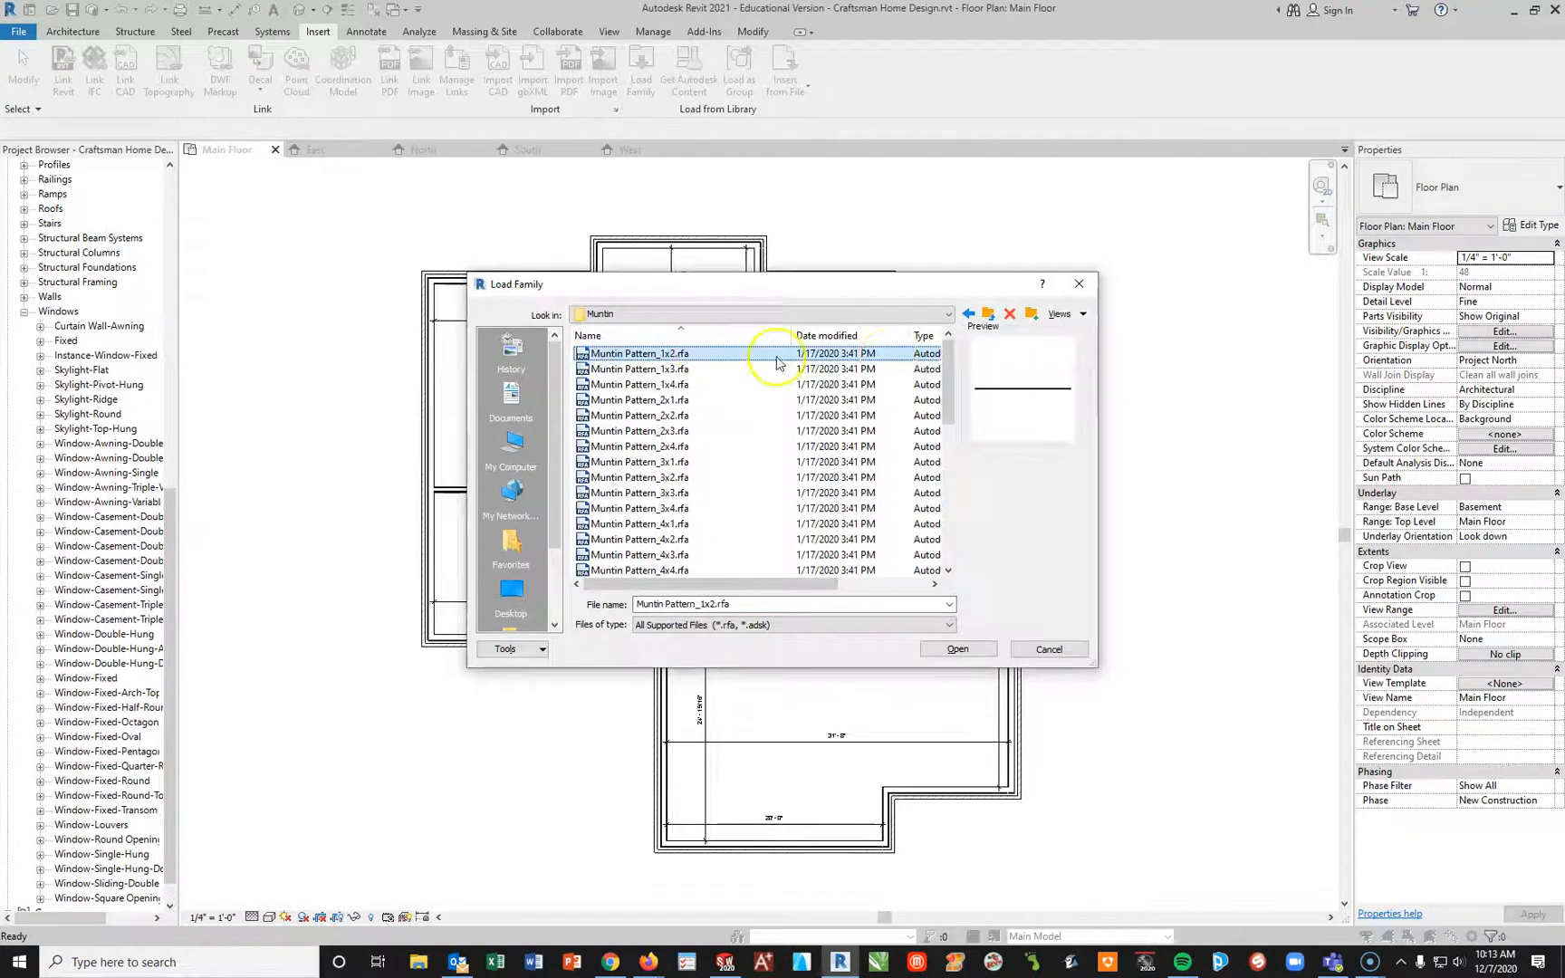
drag(949, 376, 949, 523)
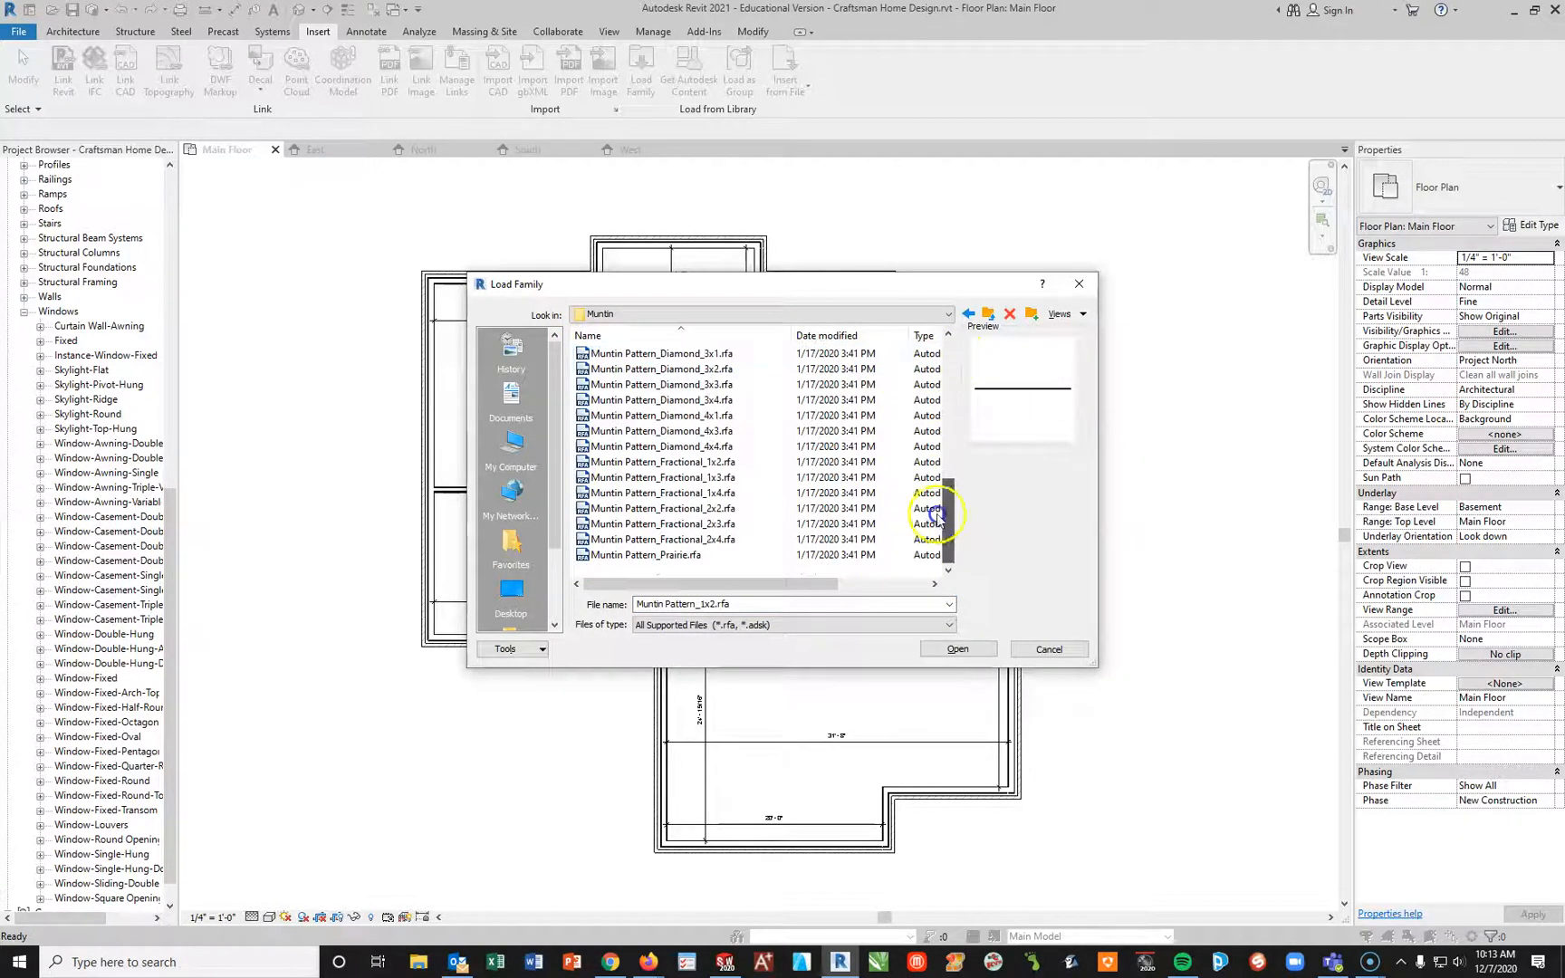
shift+click(625, 555)
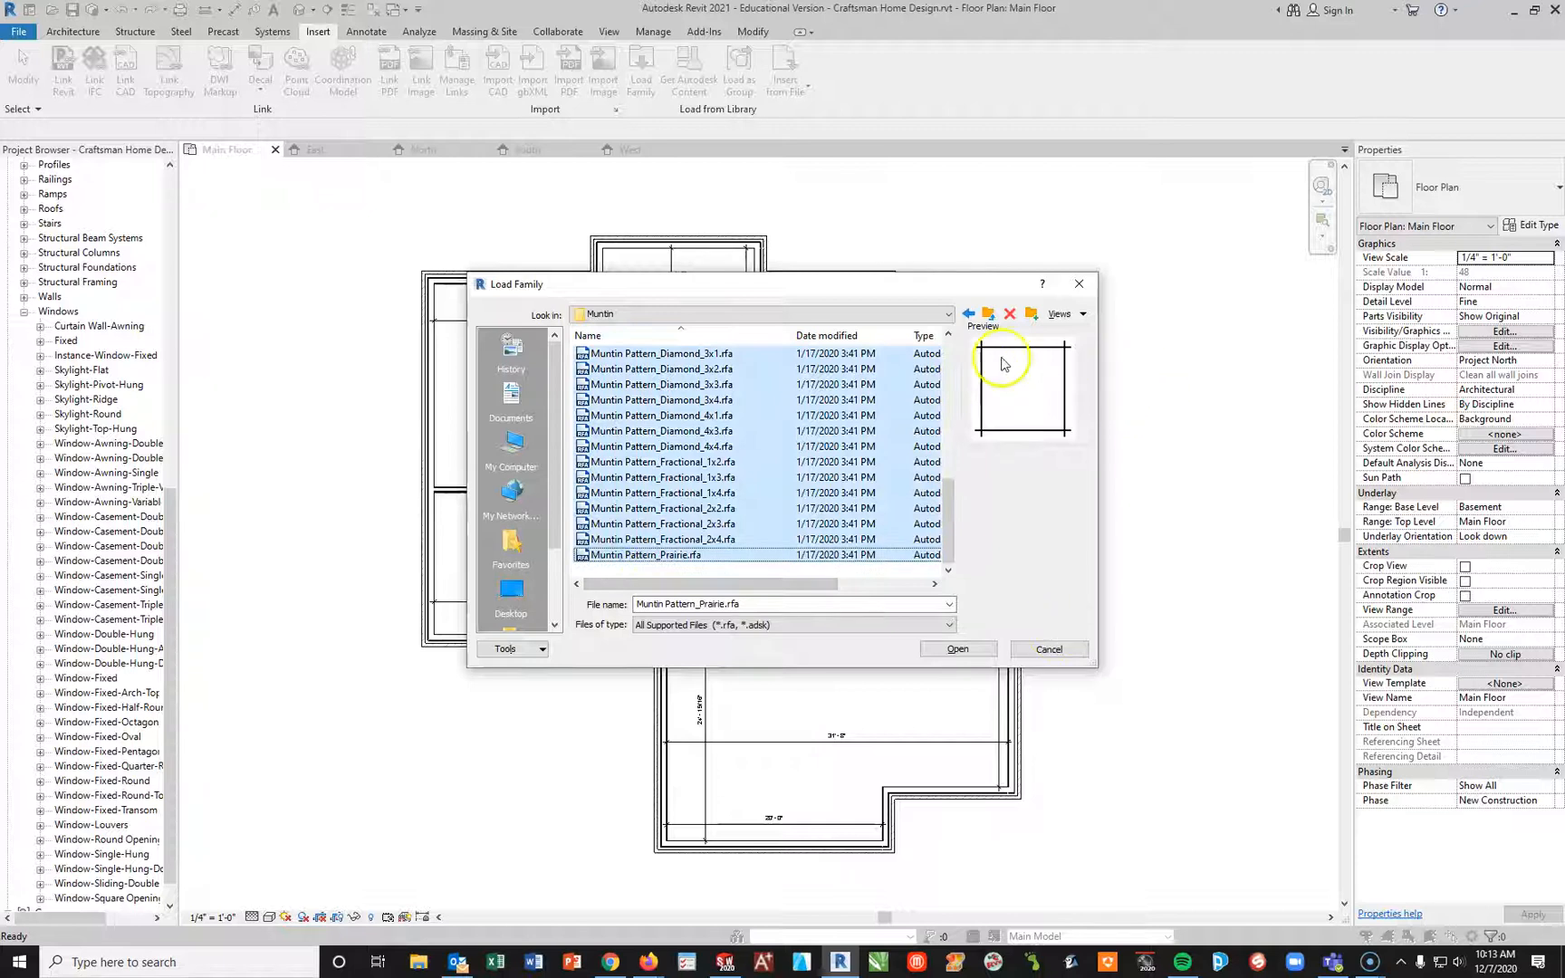
click(973, 651)
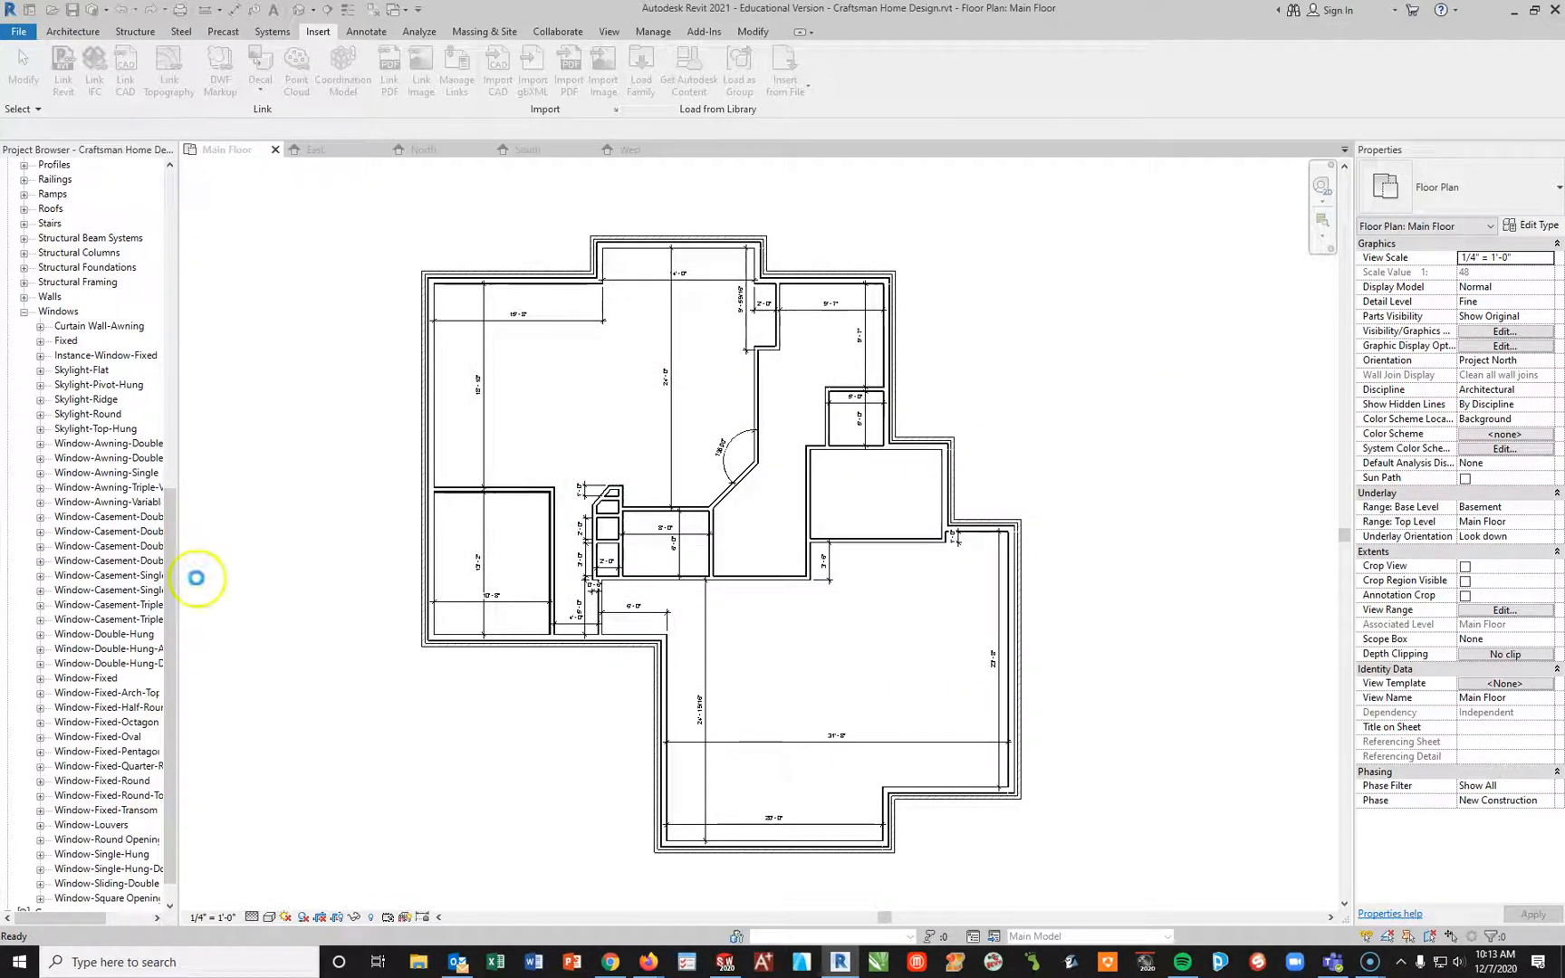
click(229, 590)
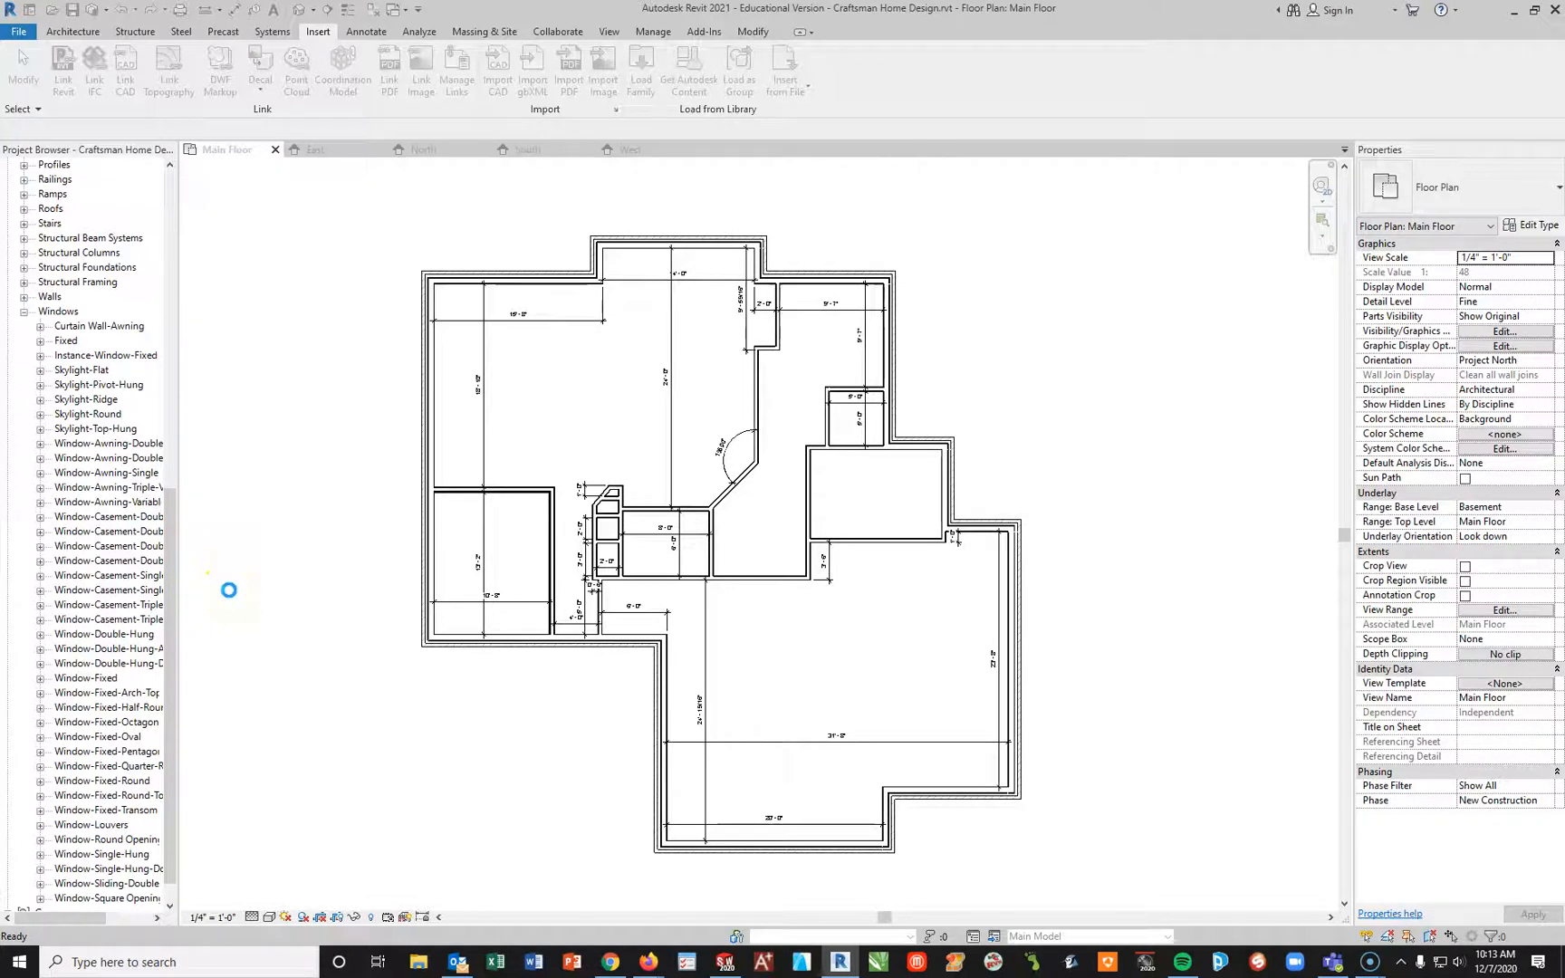
click(660, 440)
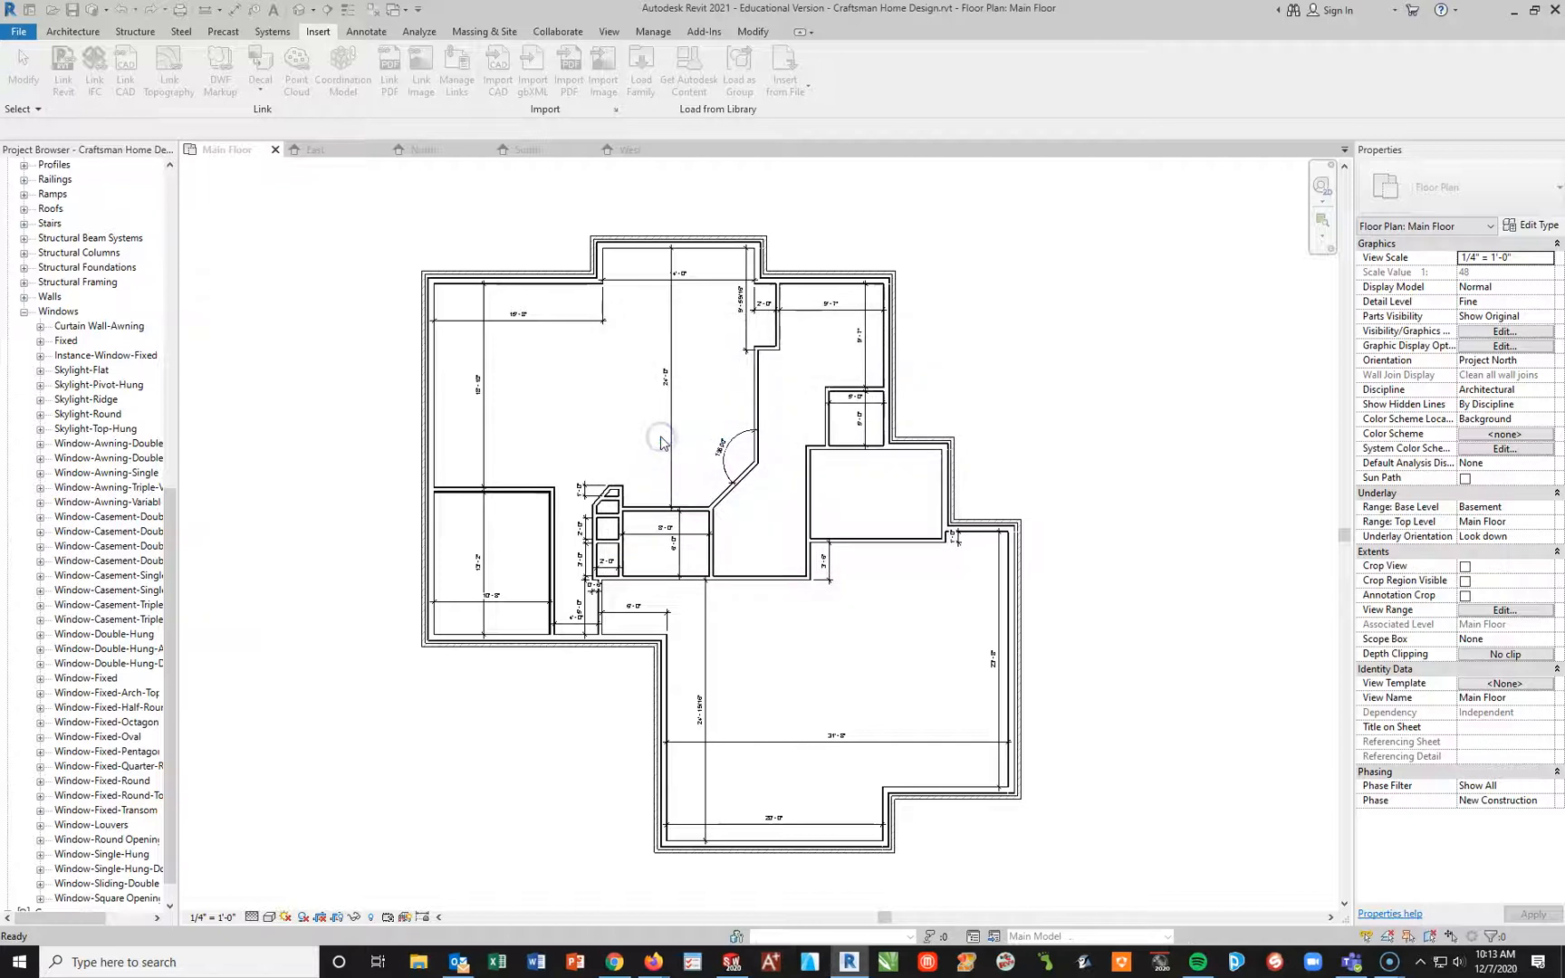
click(334, 602)
click(22, 960)
click(221, 874)
click(220, 787)
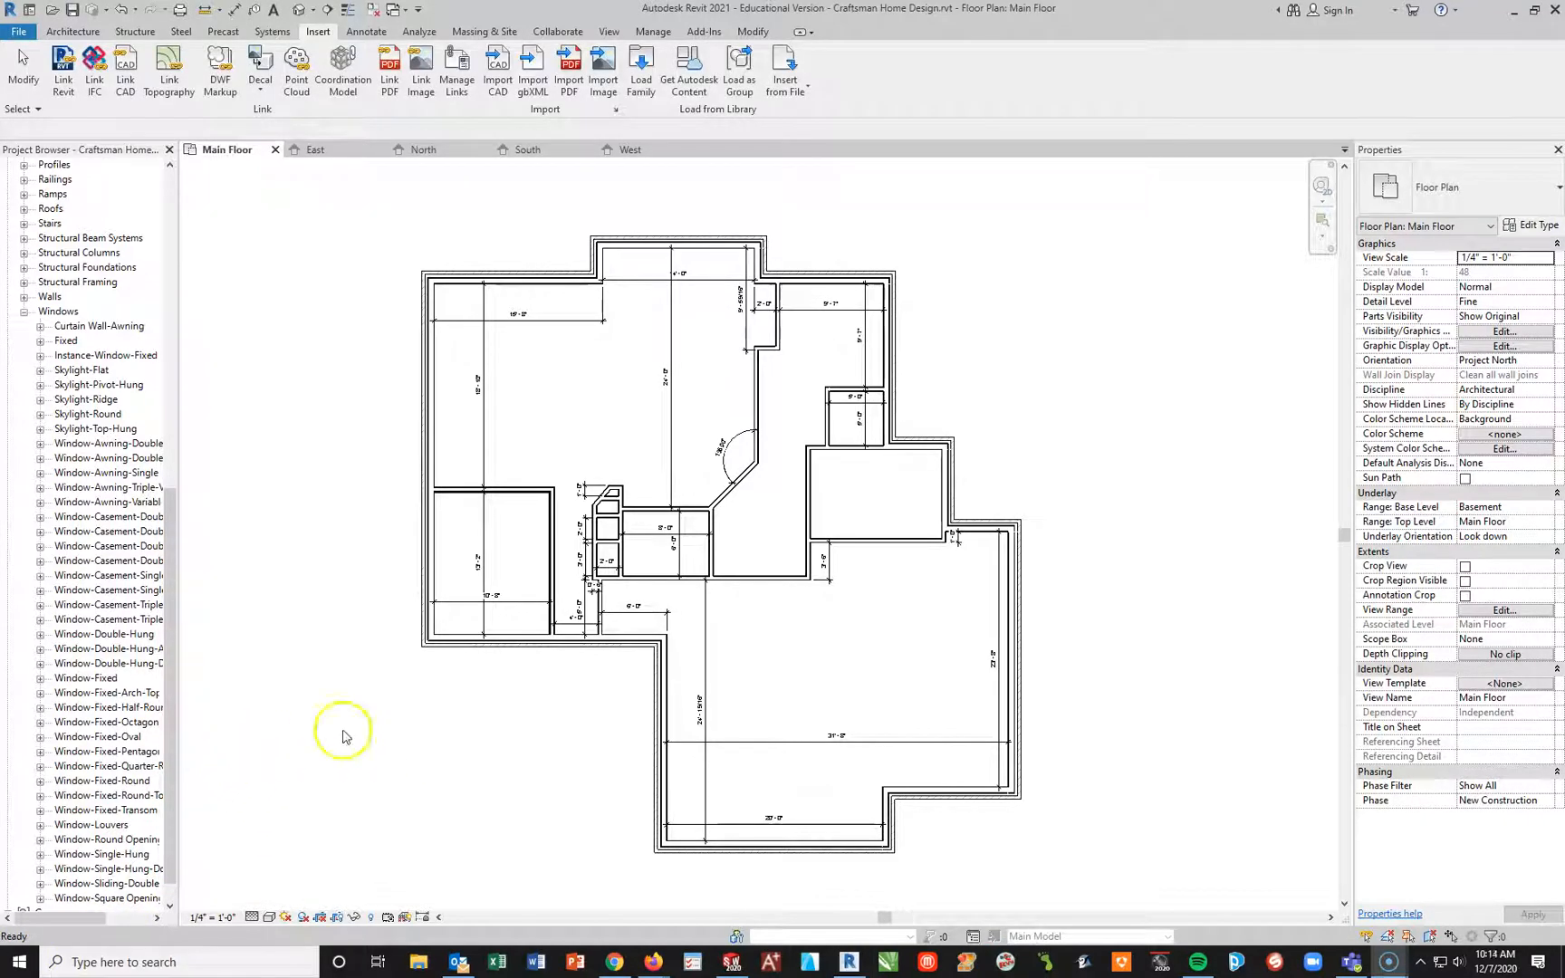
Step: Load all window trim families, from Trim-Window-Exterior-Brick_Mould-Colonial through Trim-Window-Interior-Flat-Cornice-Victorian-2, from Windows > Nested Families > Trim
click(642, 71)
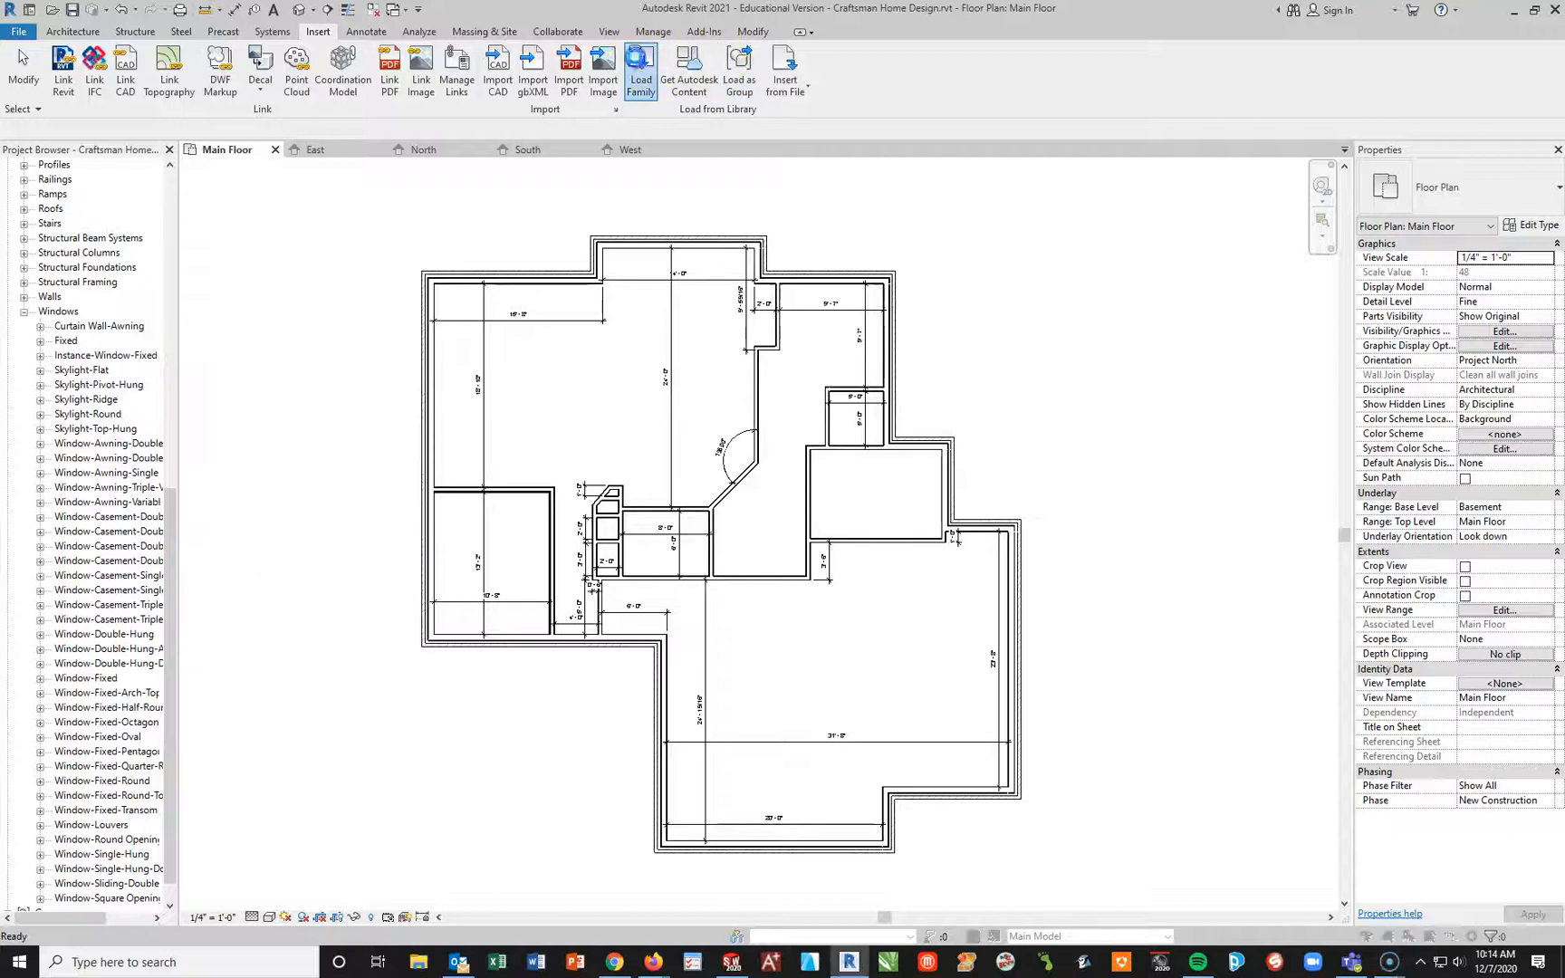
click(988, 314)
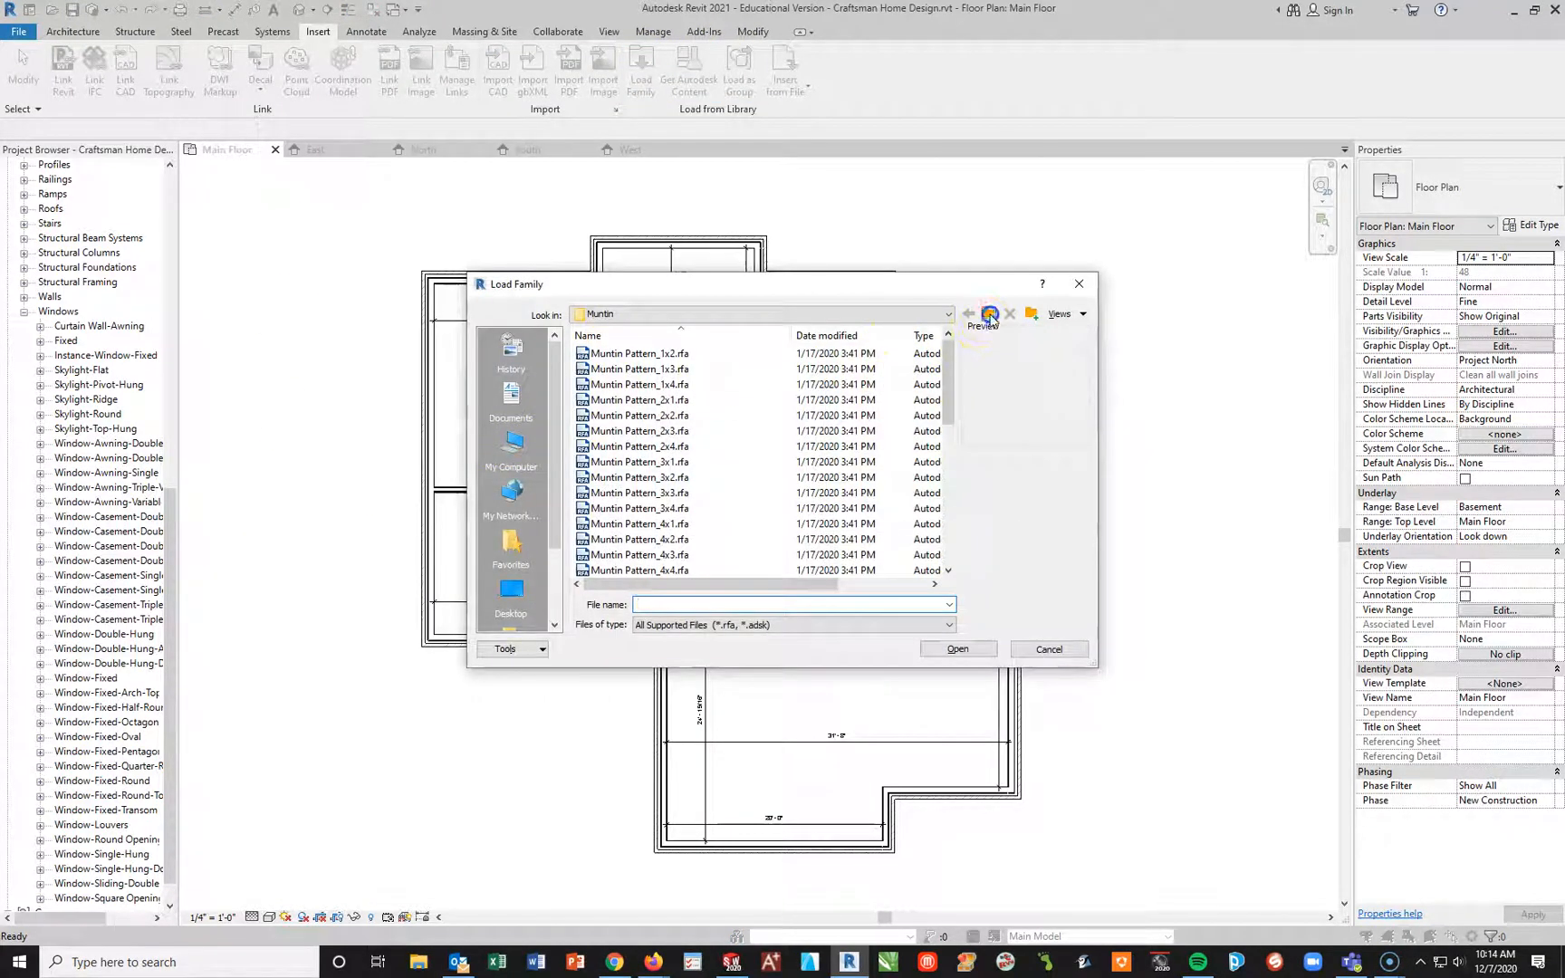
click(586, 370)
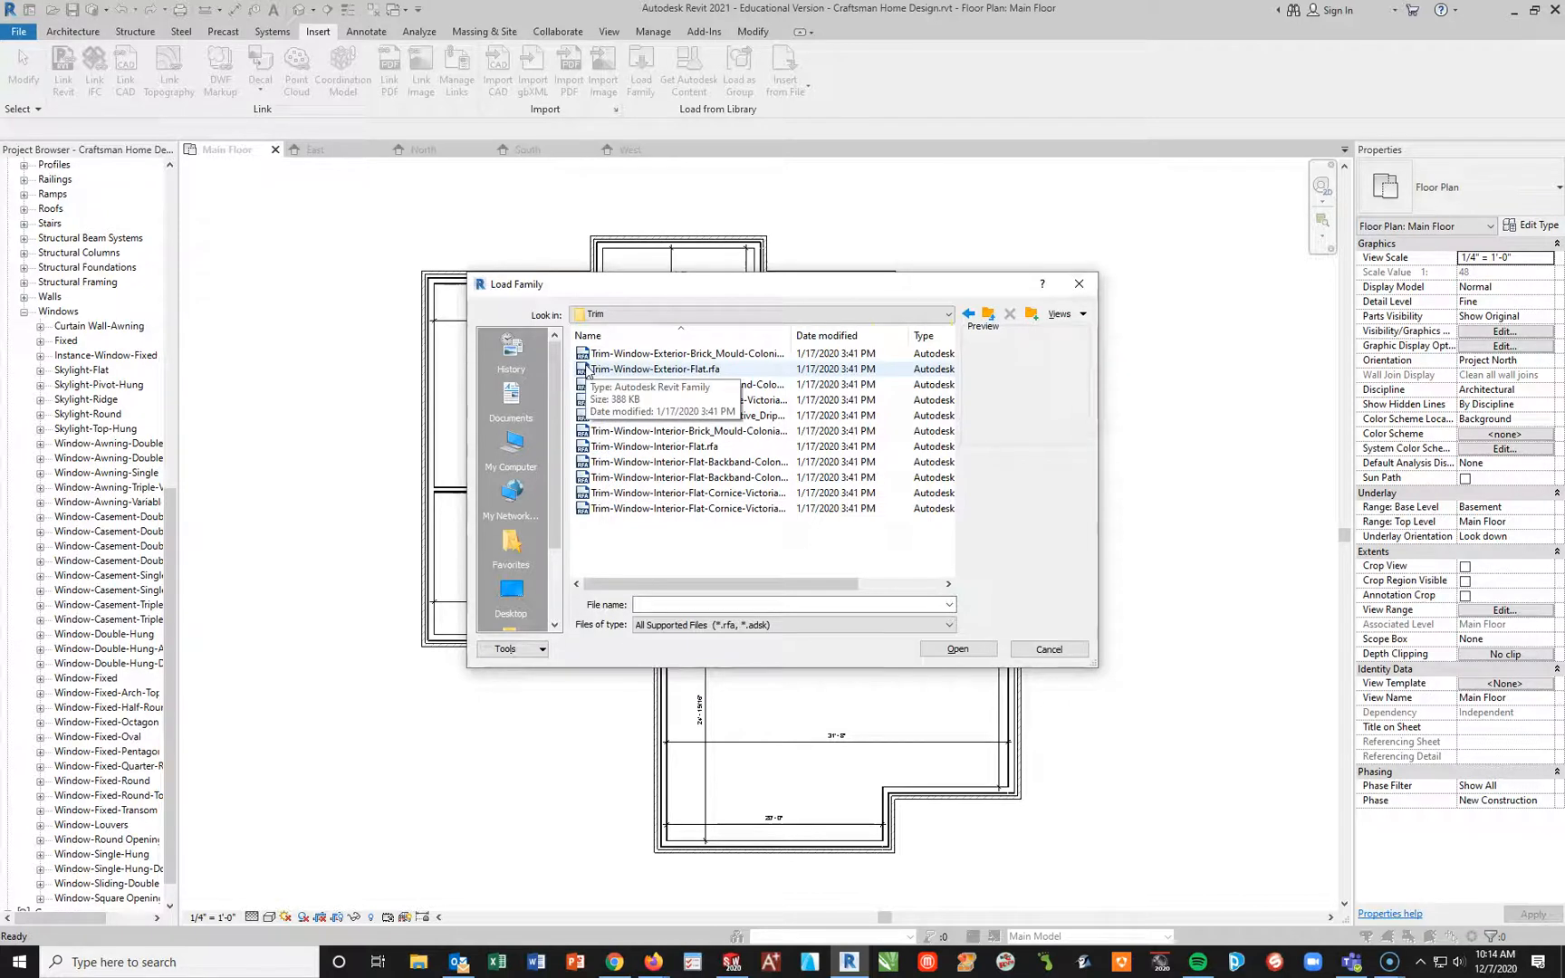
click(645, 353)
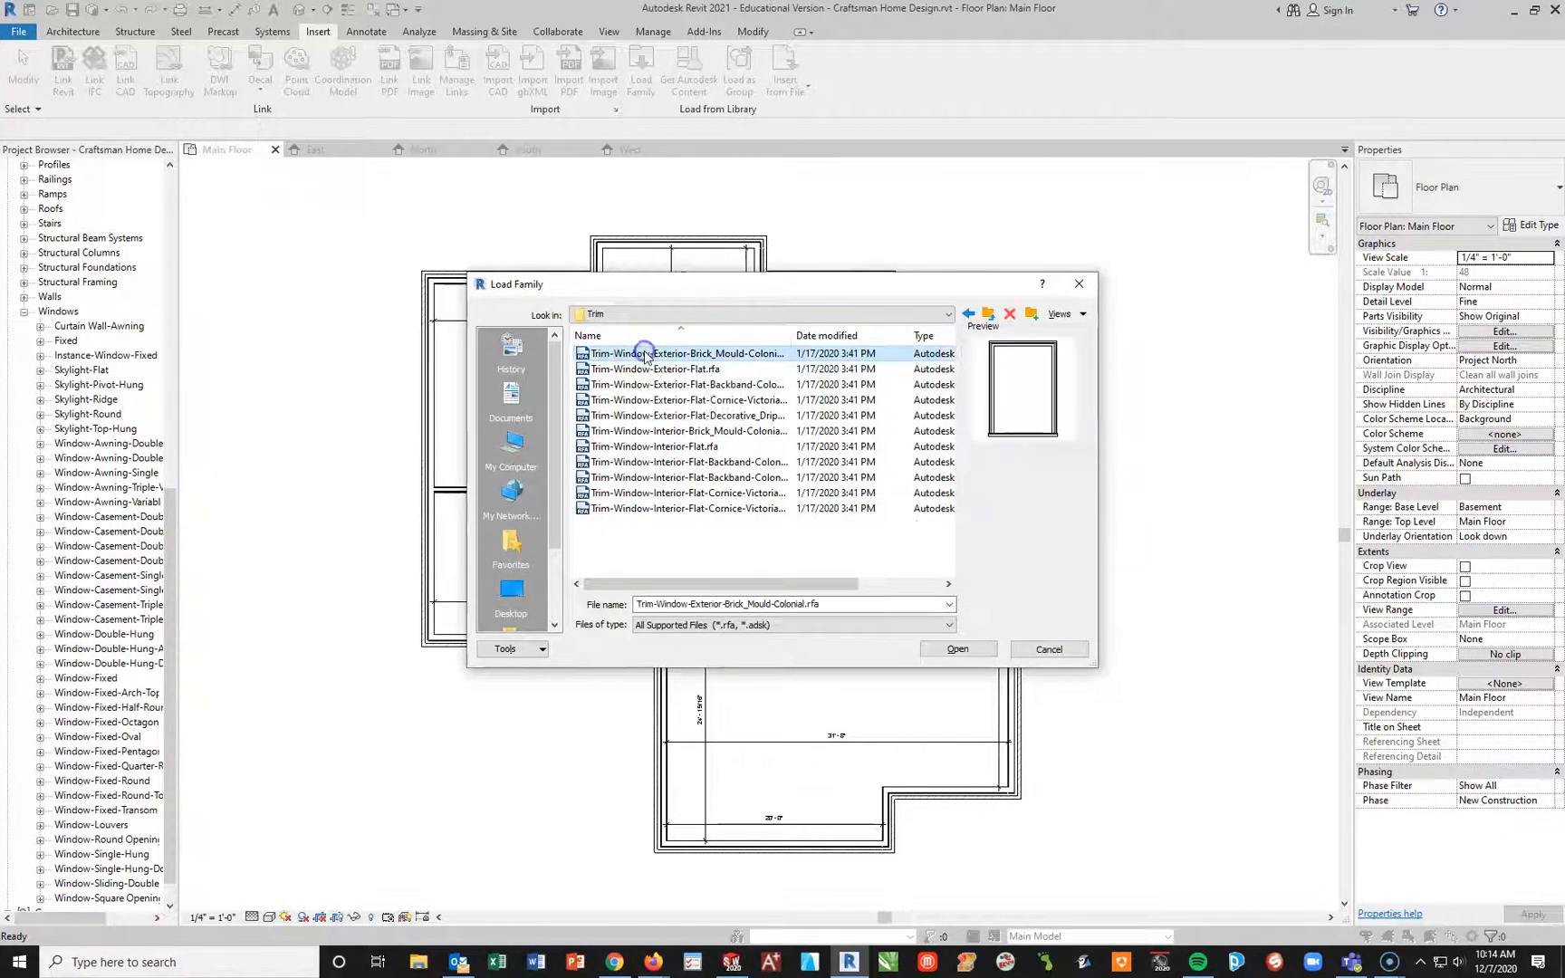
shift+click(689, 509)
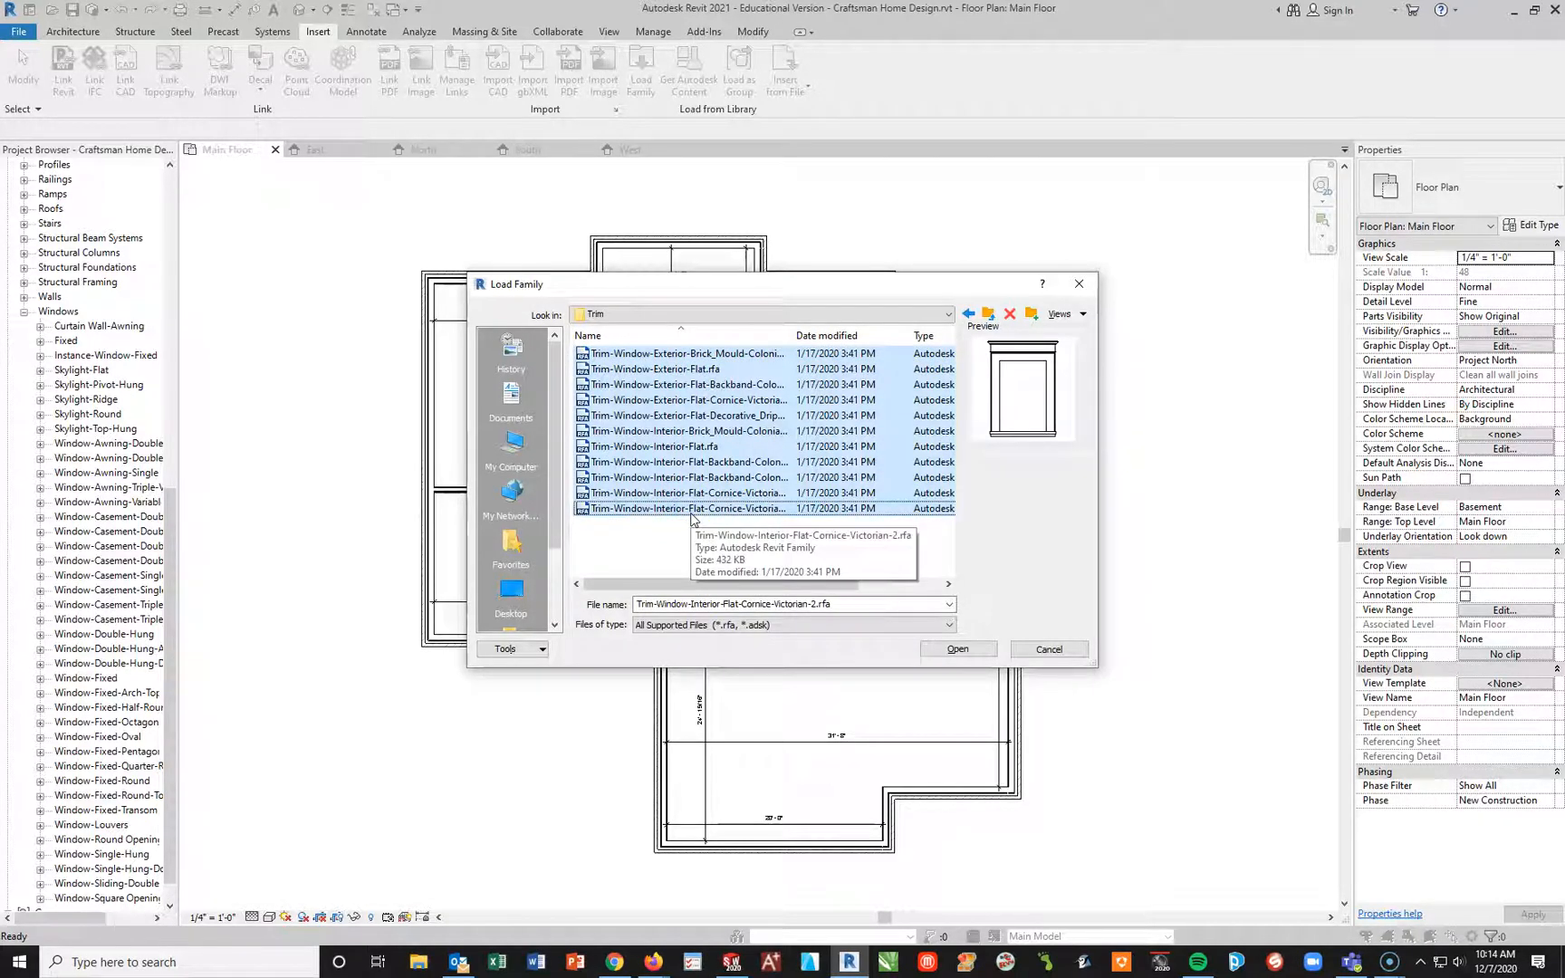
click(958, 651)
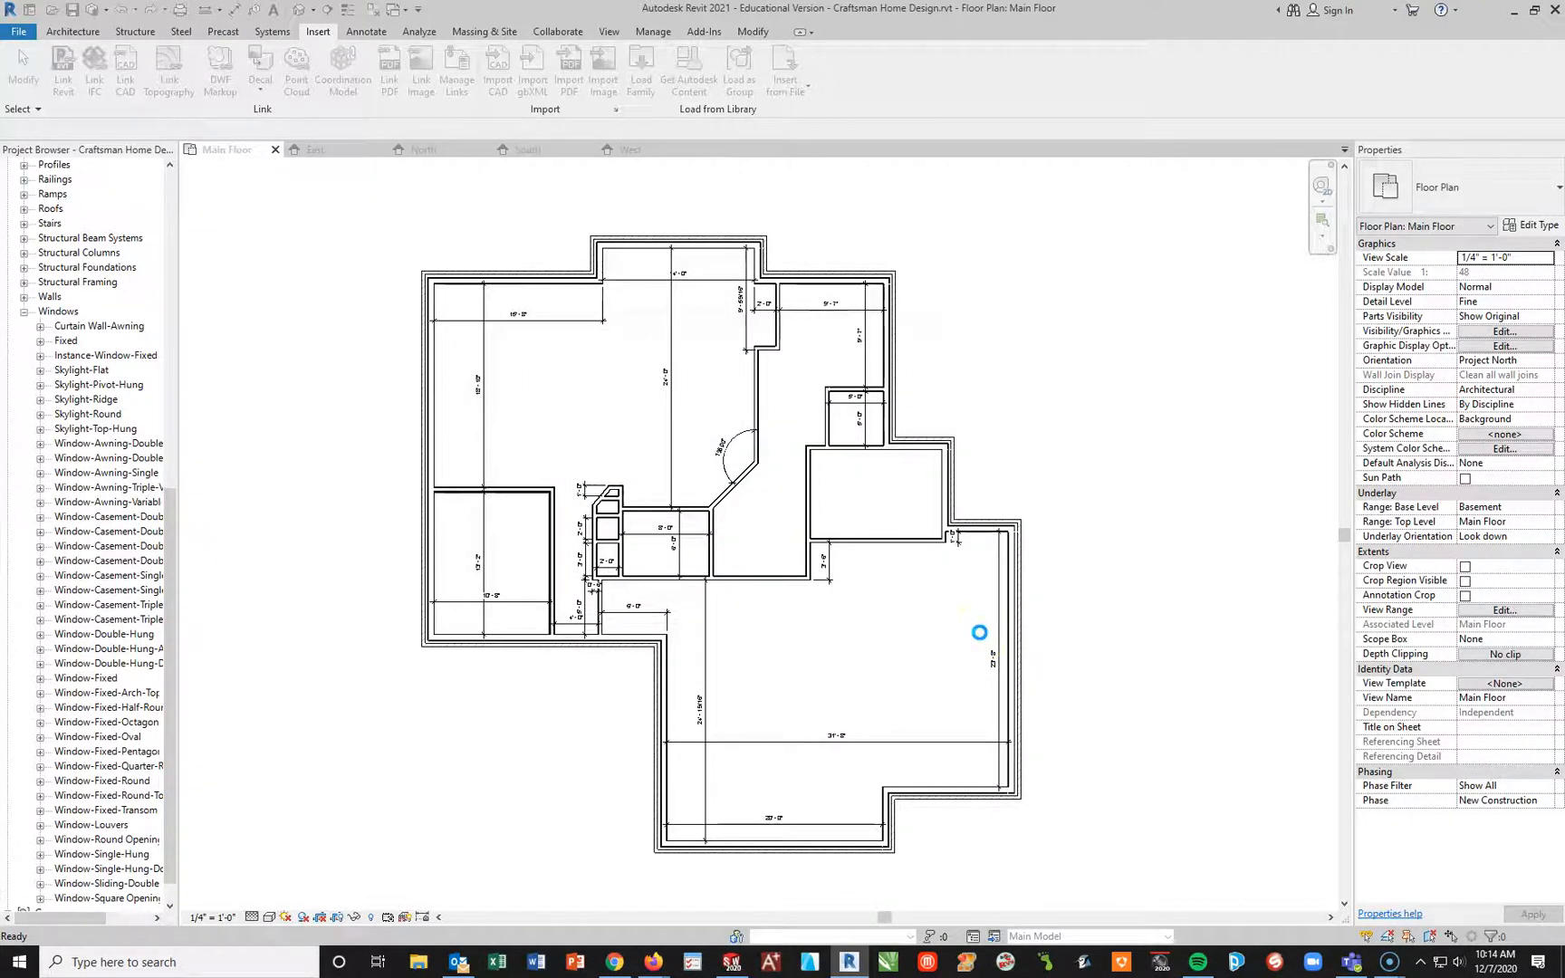
click(759, 439)
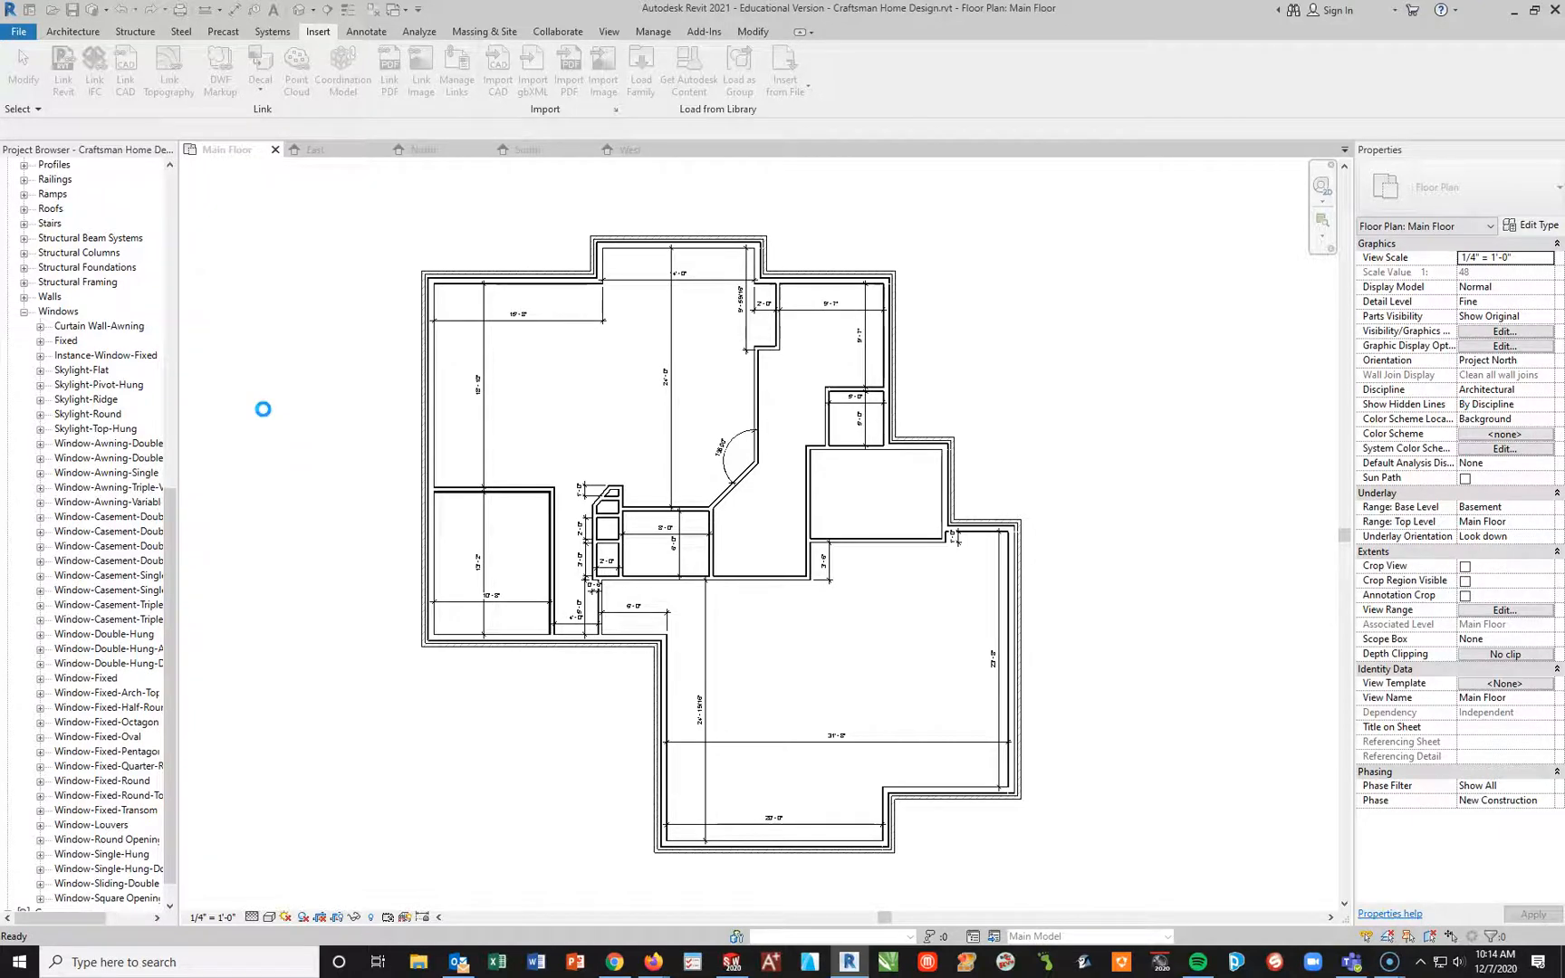
click(715, 439)
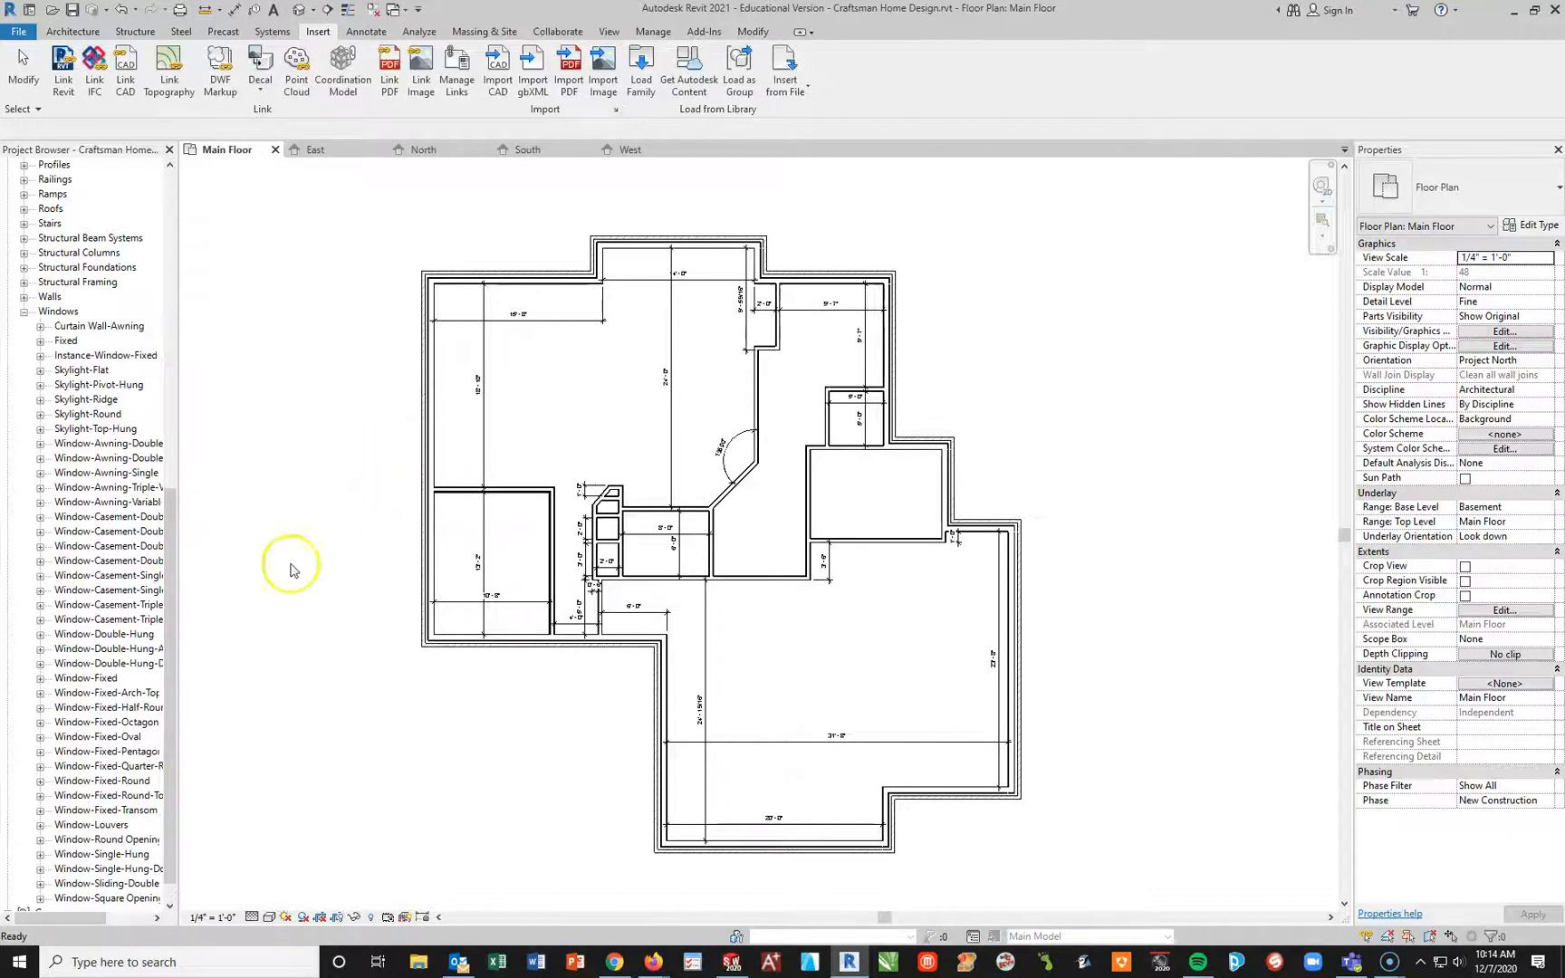
Step: Collapse the project's Windows families and the entire Families branch
scroll(168, 535, down, 1)
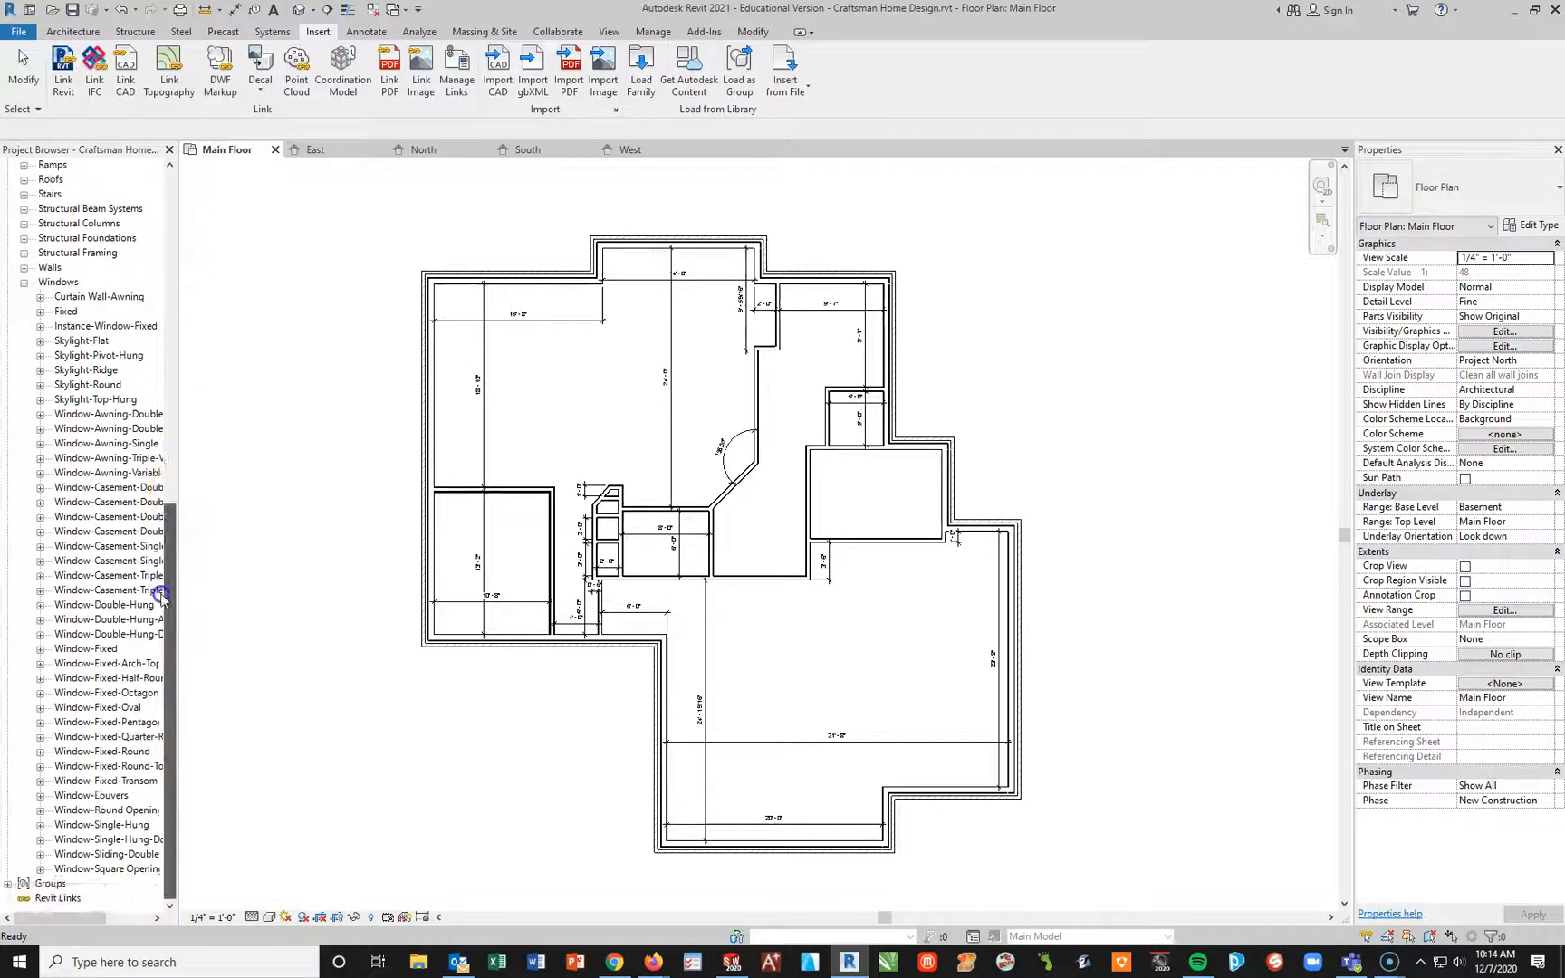
click(24, 282)
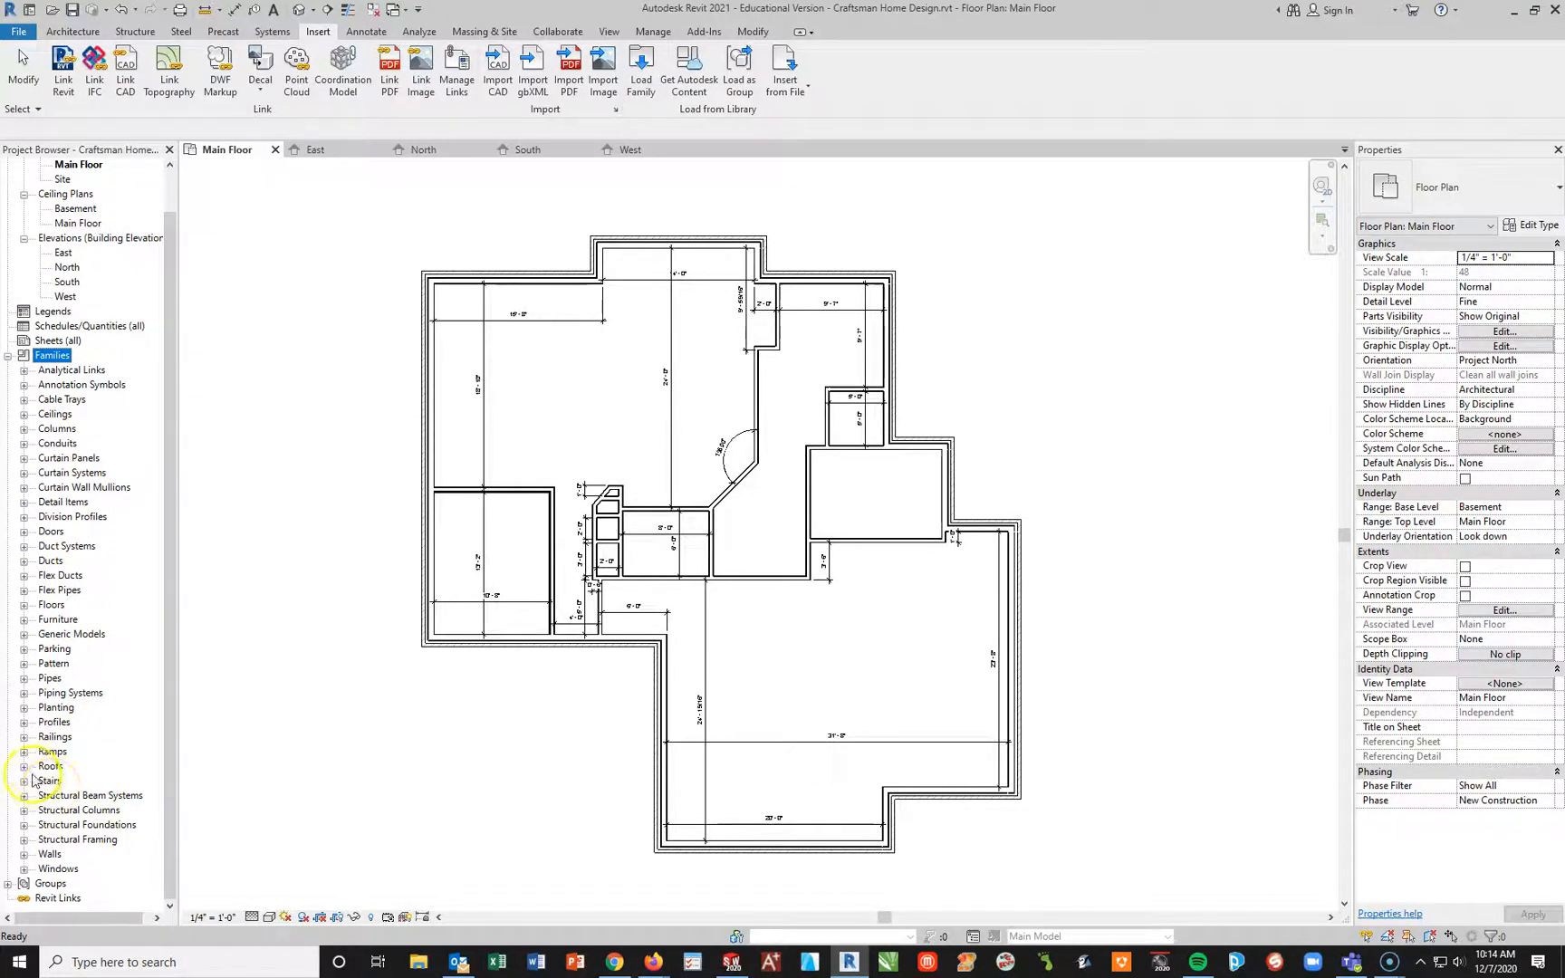
click(24, 855)
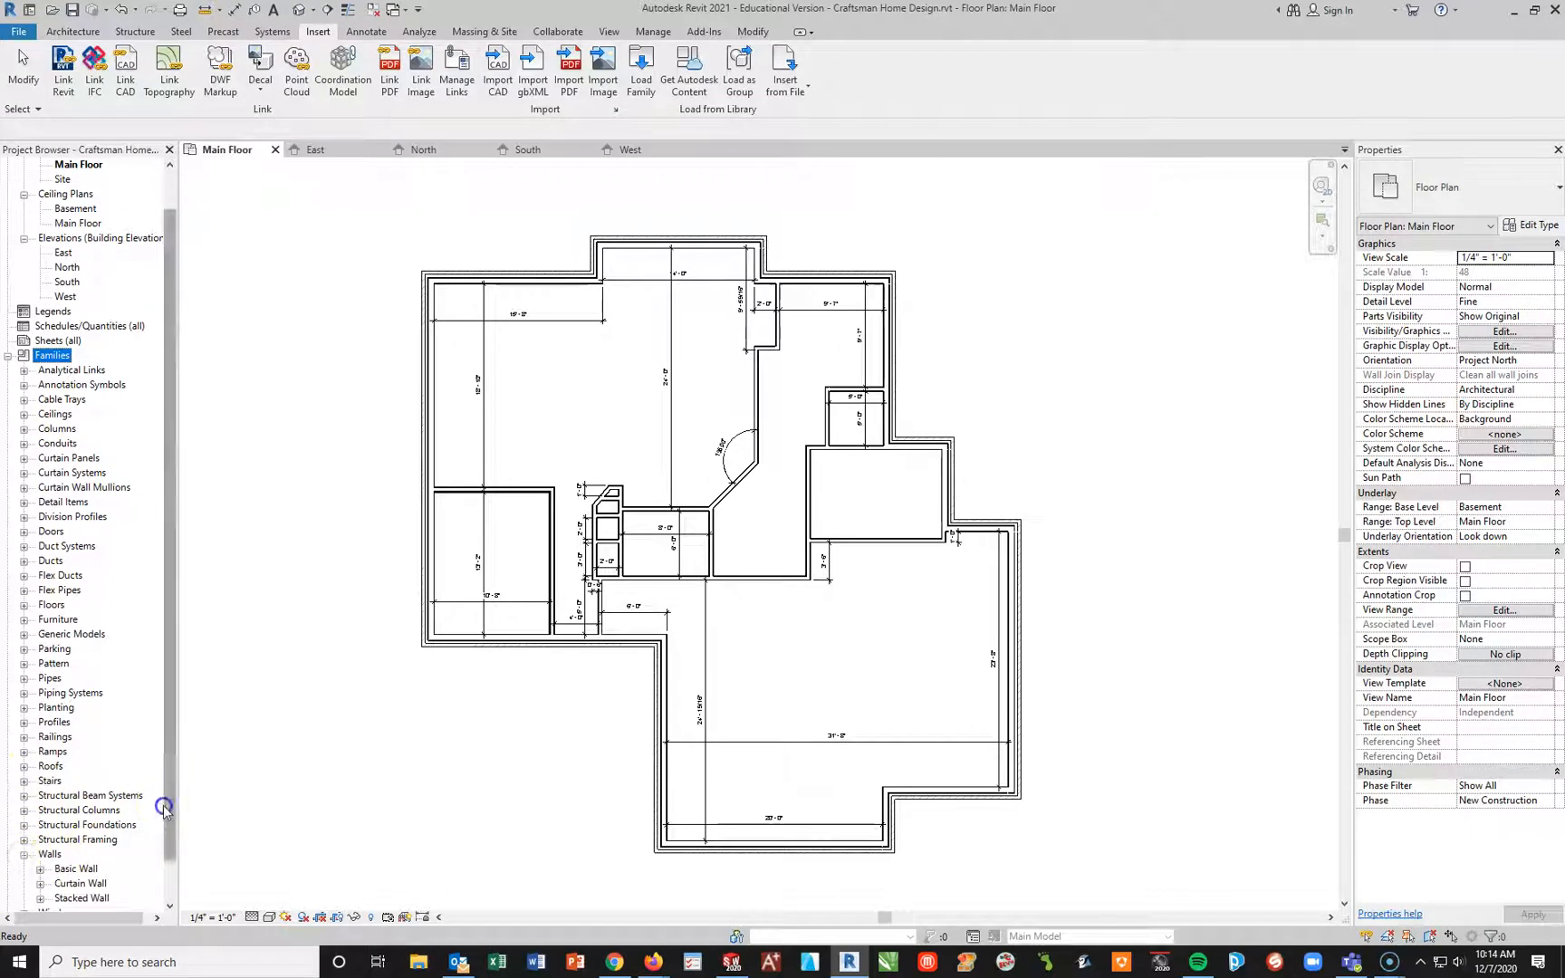
scroll(164, 804, down, 1)
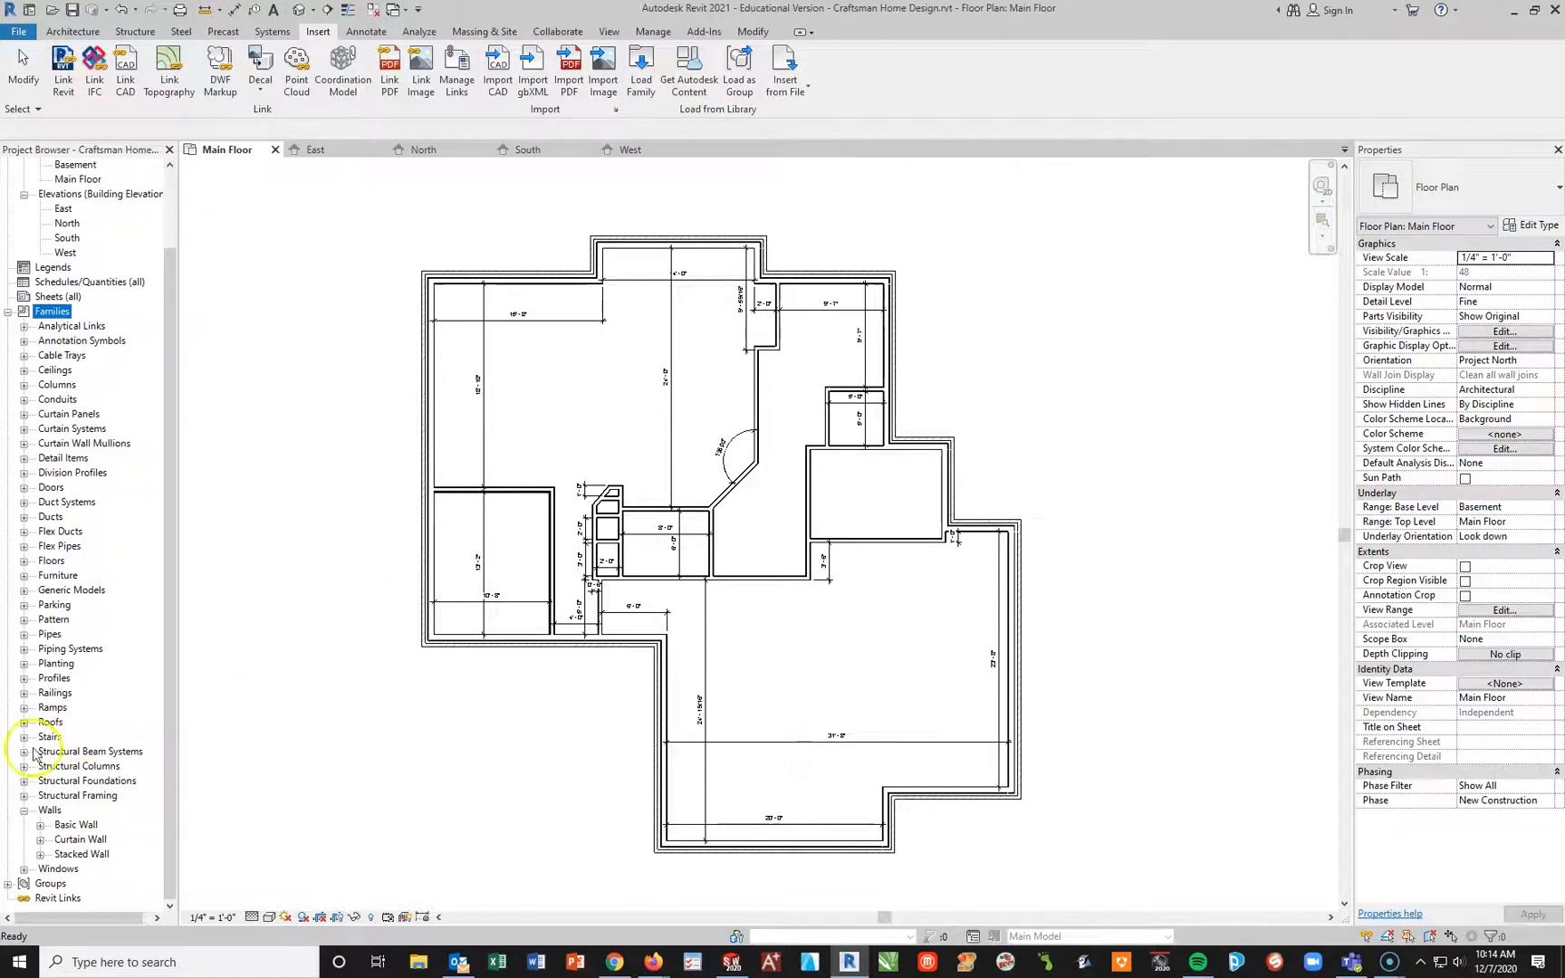
click(7, 312)
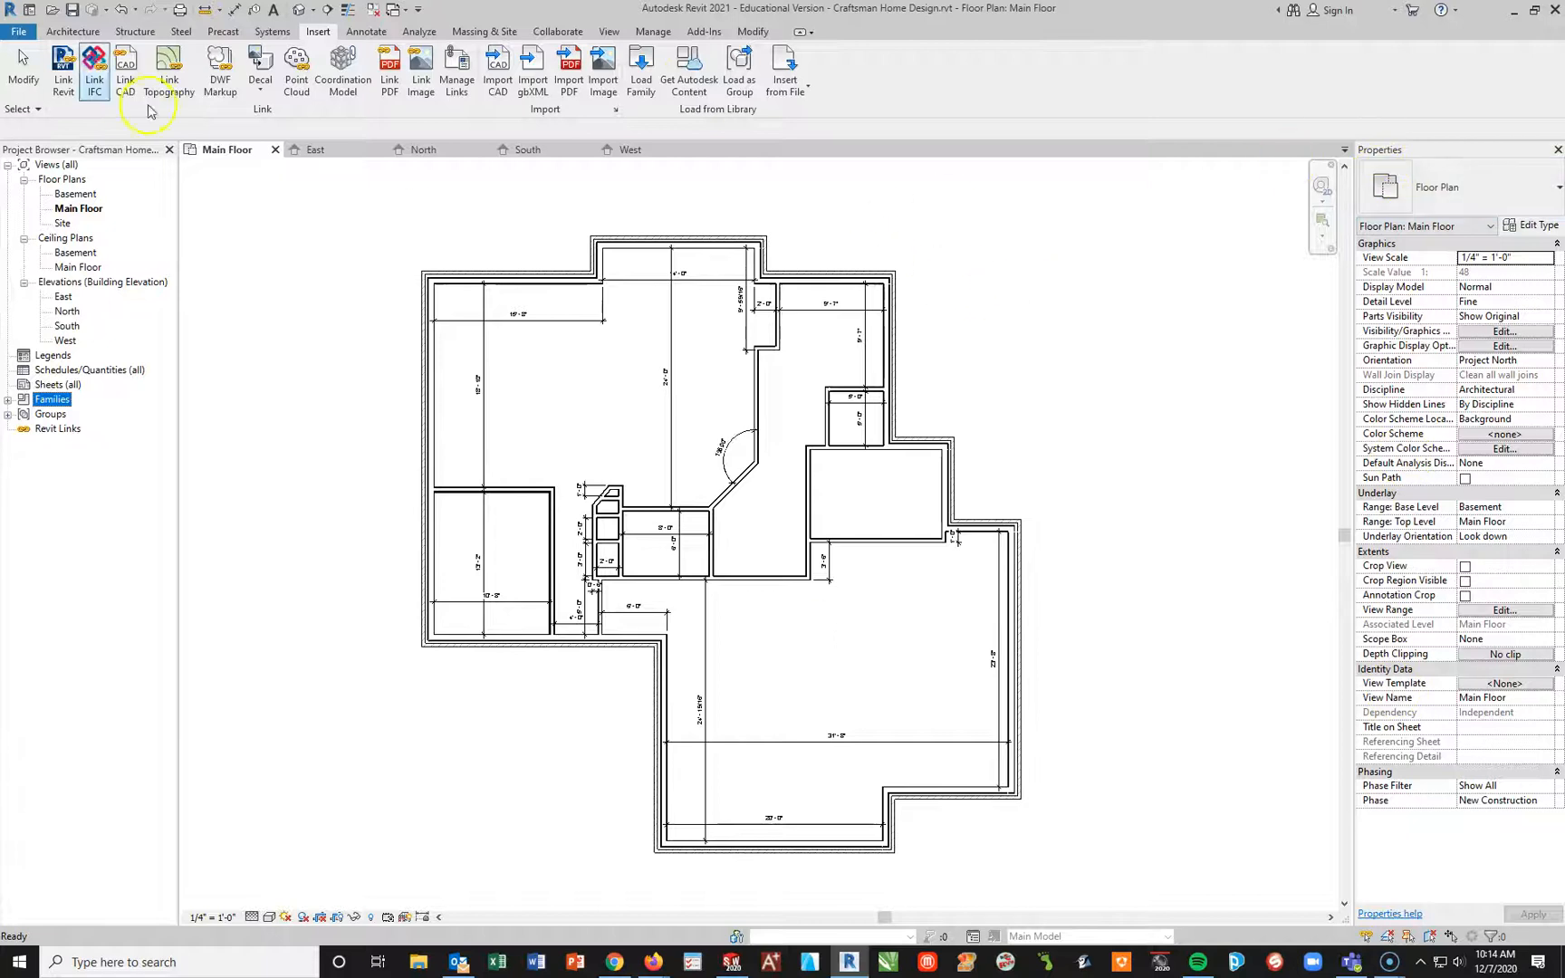
Step: Start placing a door on the main floor and choose the Exterior Pull With Lock type
click(72, 33)
click(100, 63)
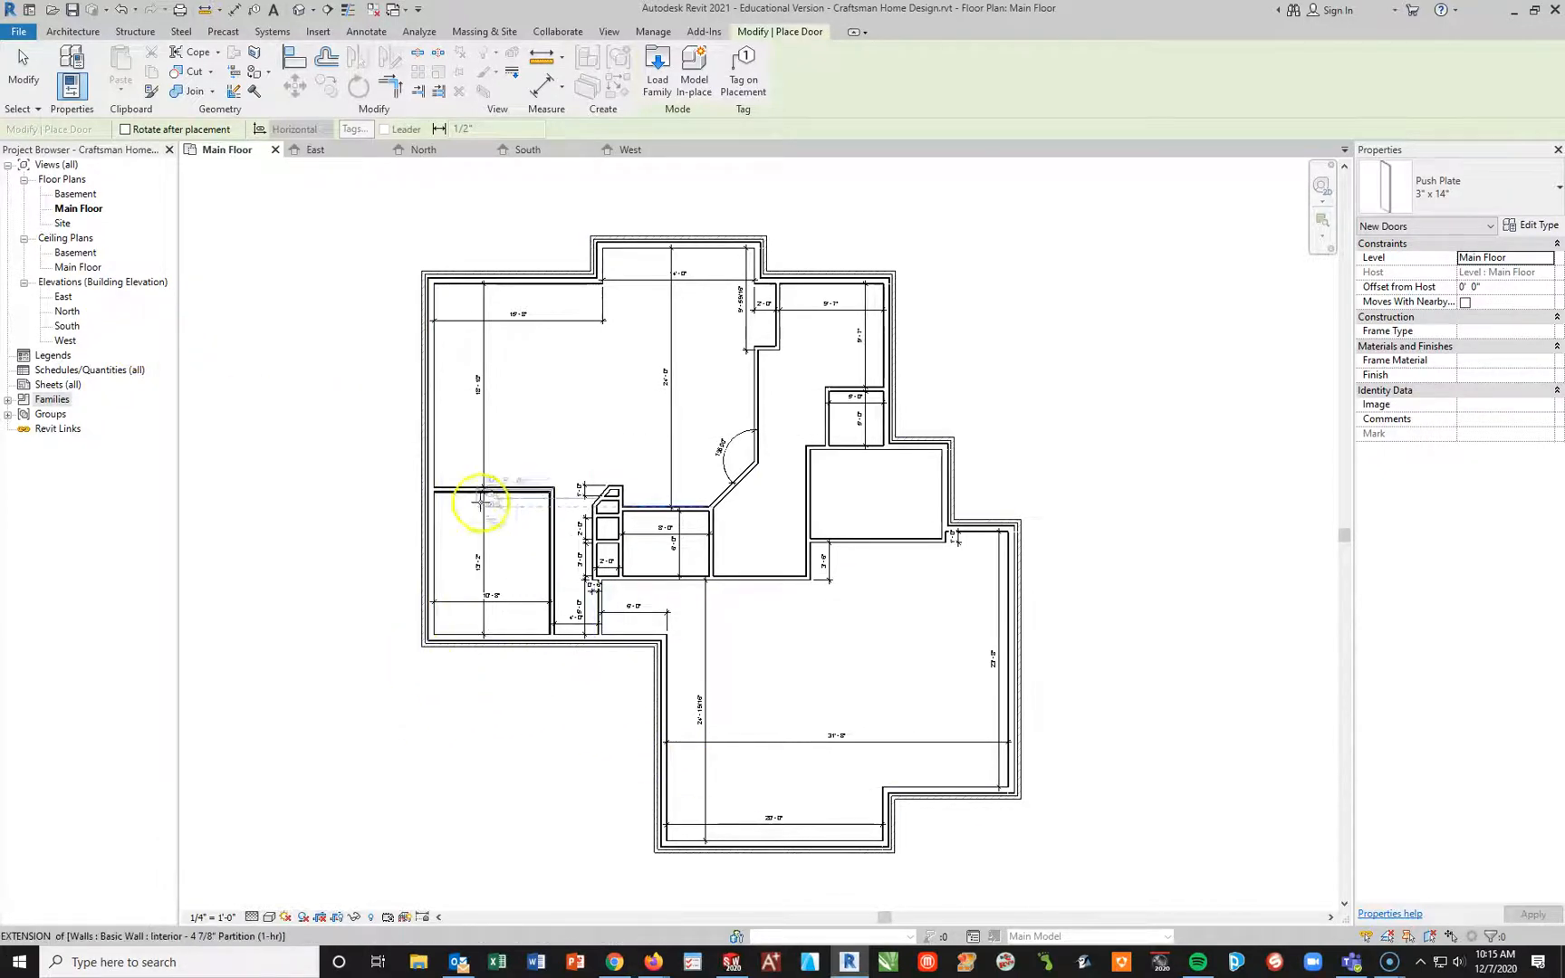
click(64, 33)
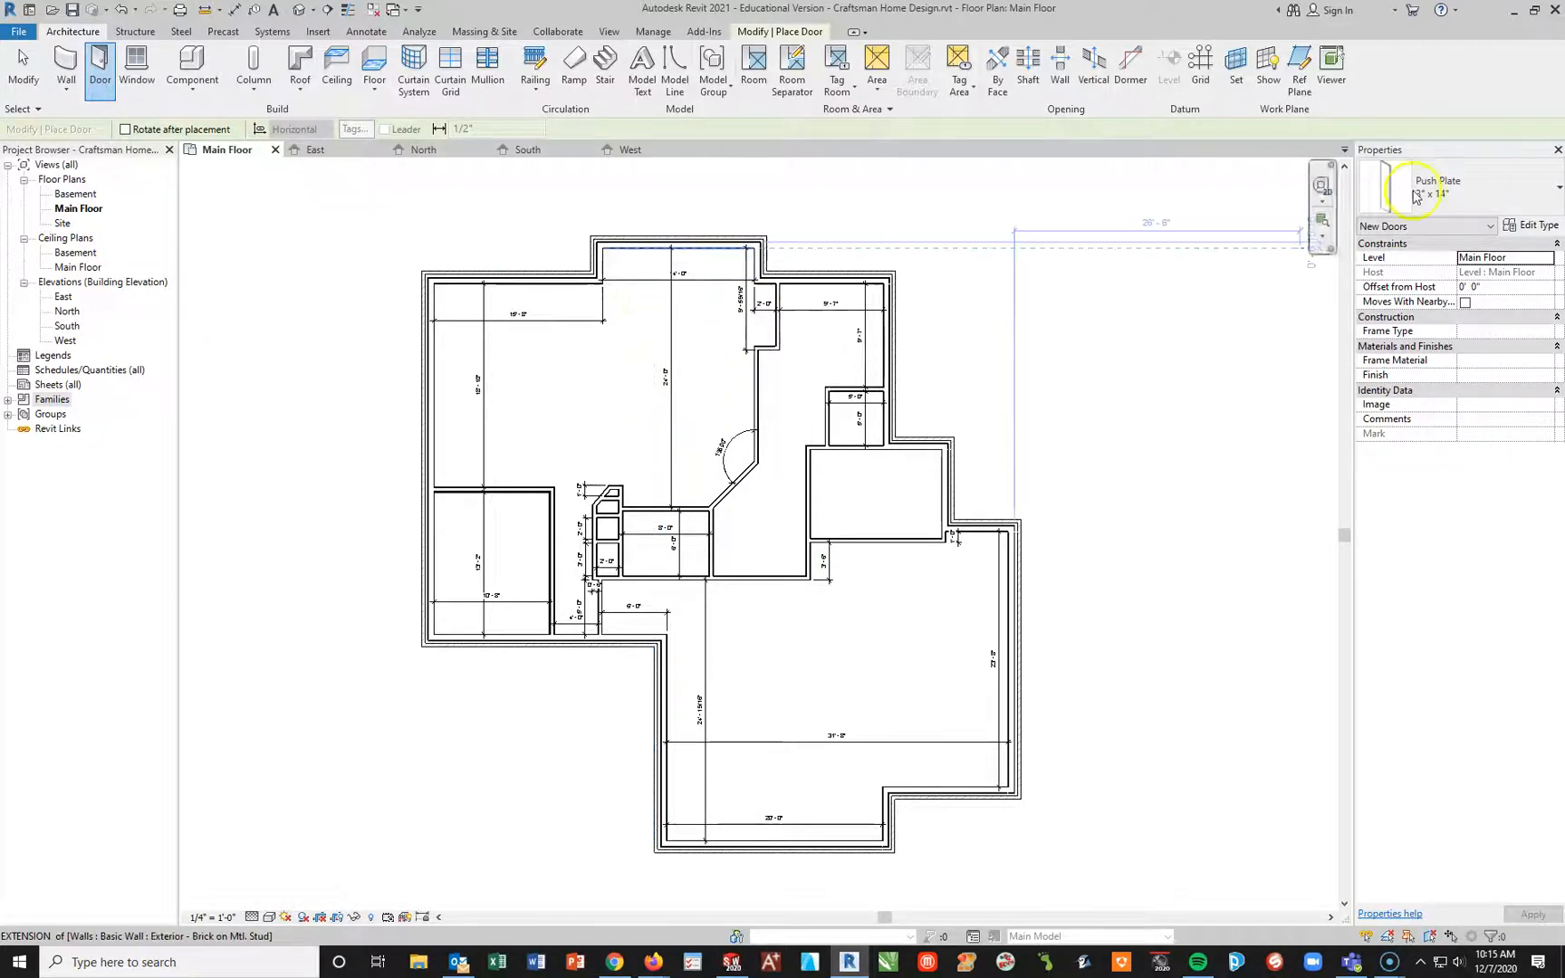
click(1542, 198)
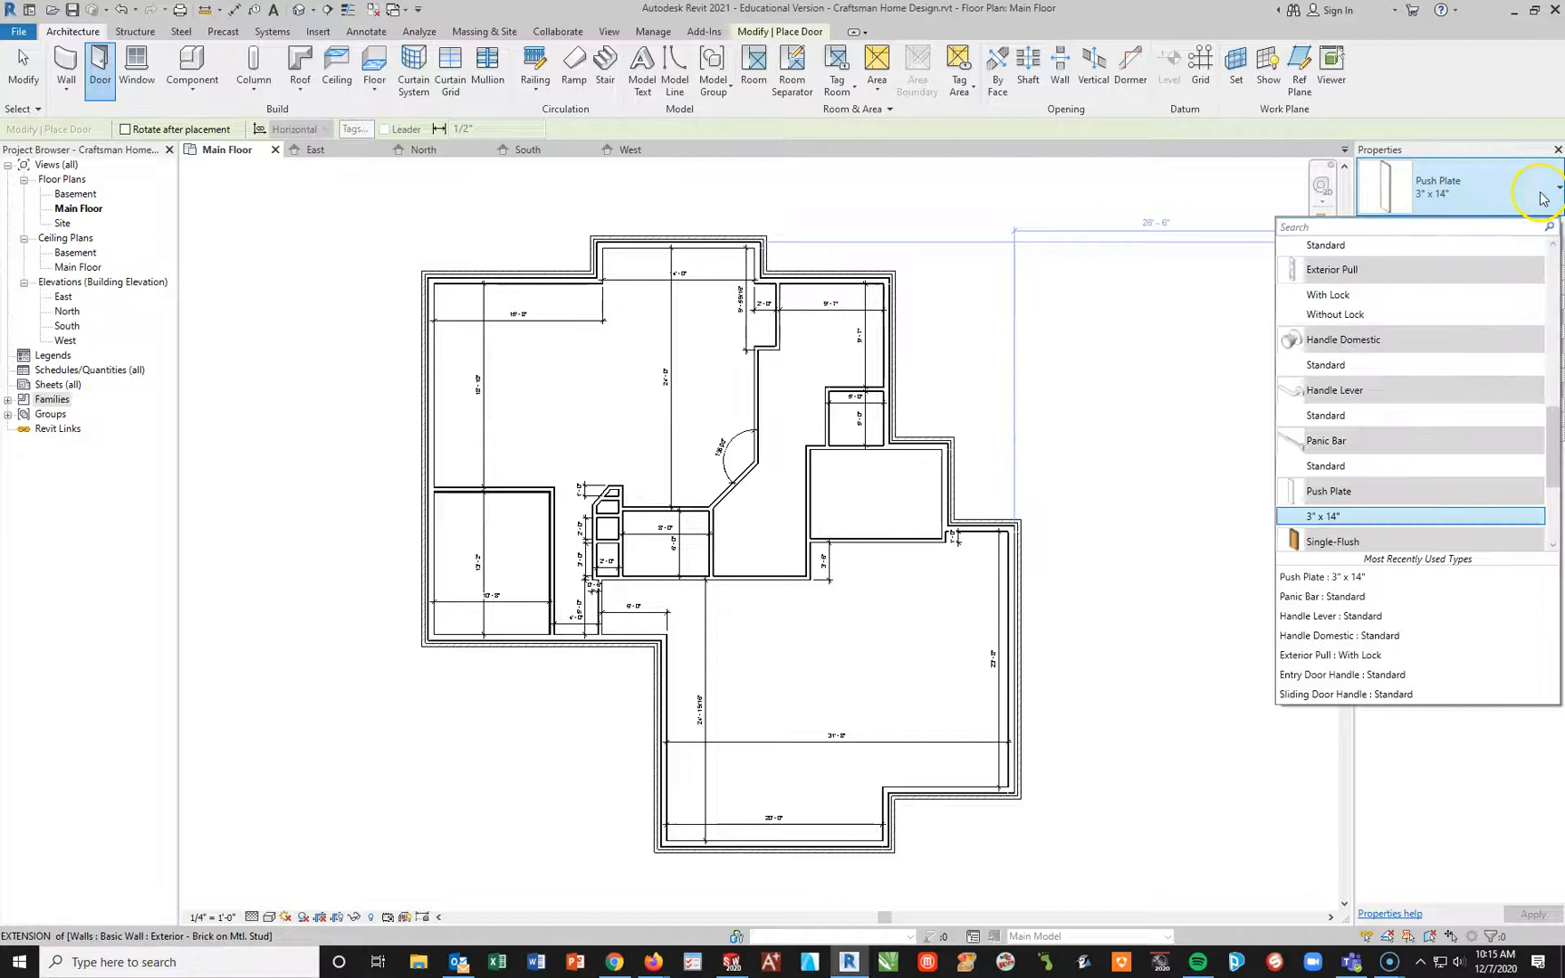
click(1330, 295)
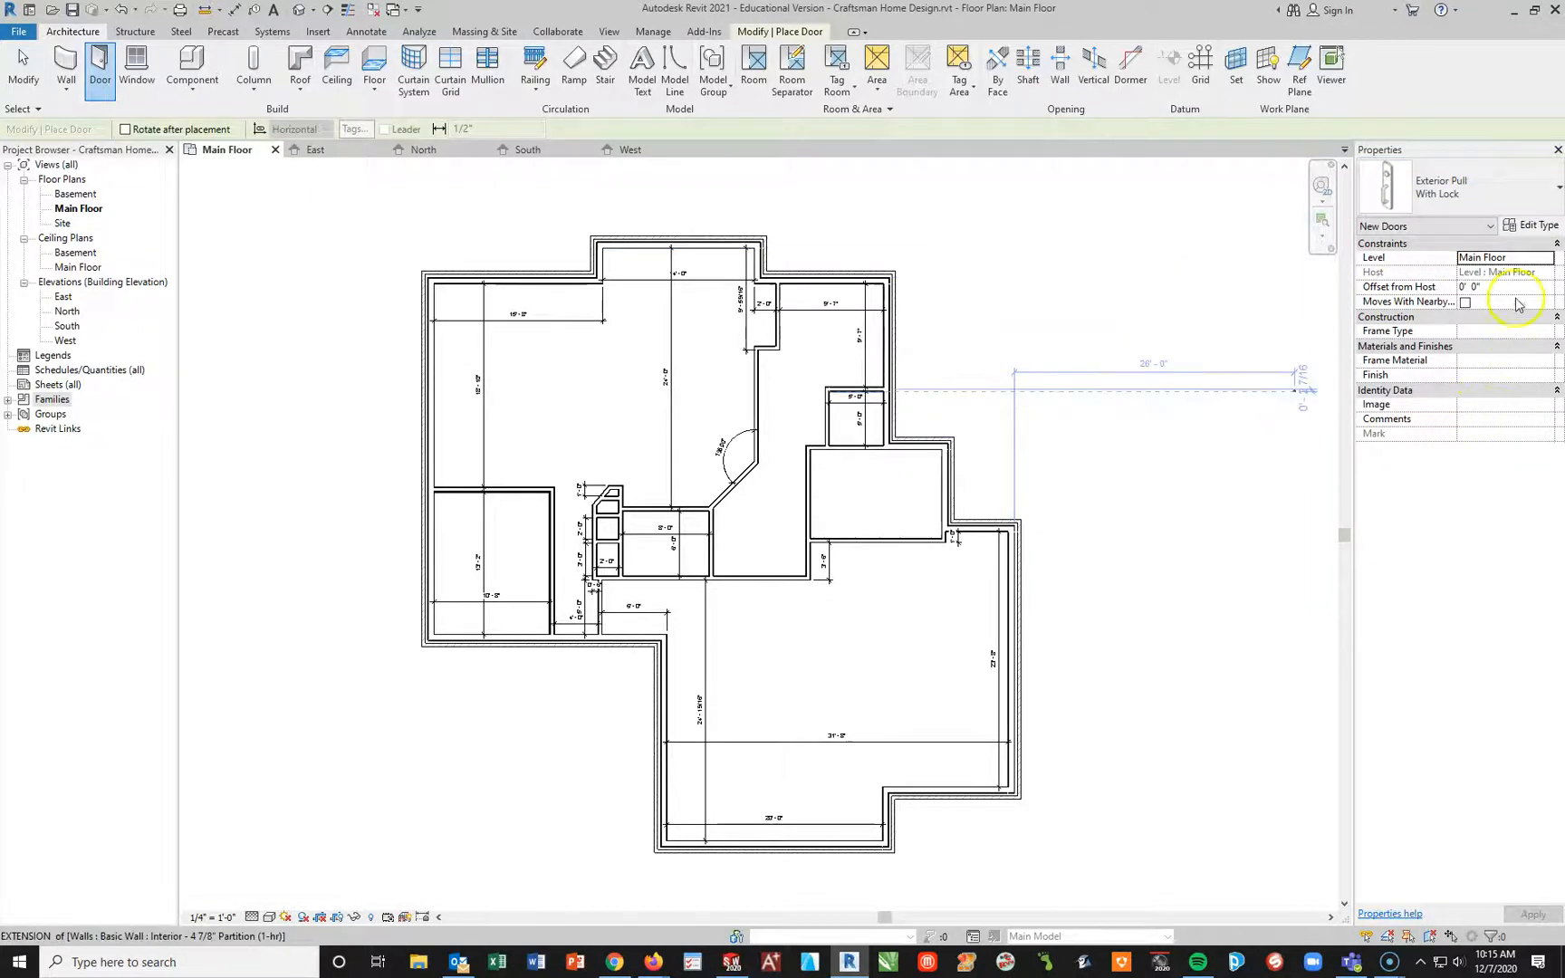
Step: Review the available door types and switch the new door to Single-Flush, 36" x 84"
click(1467, 188)
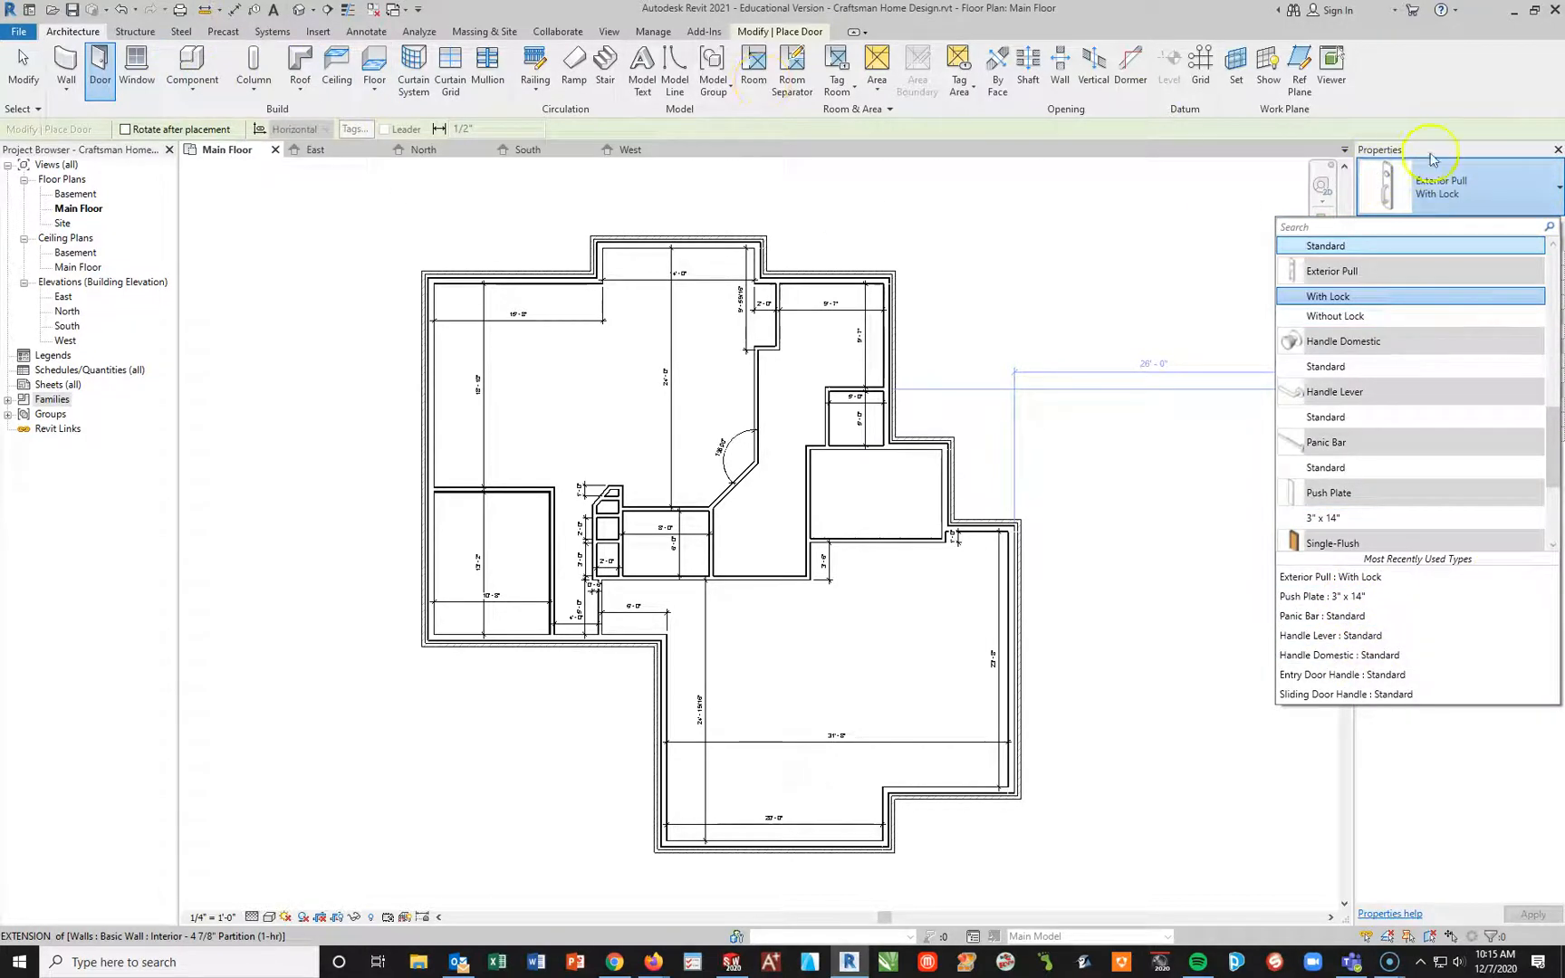
scroll(1481, 480, down, 2)
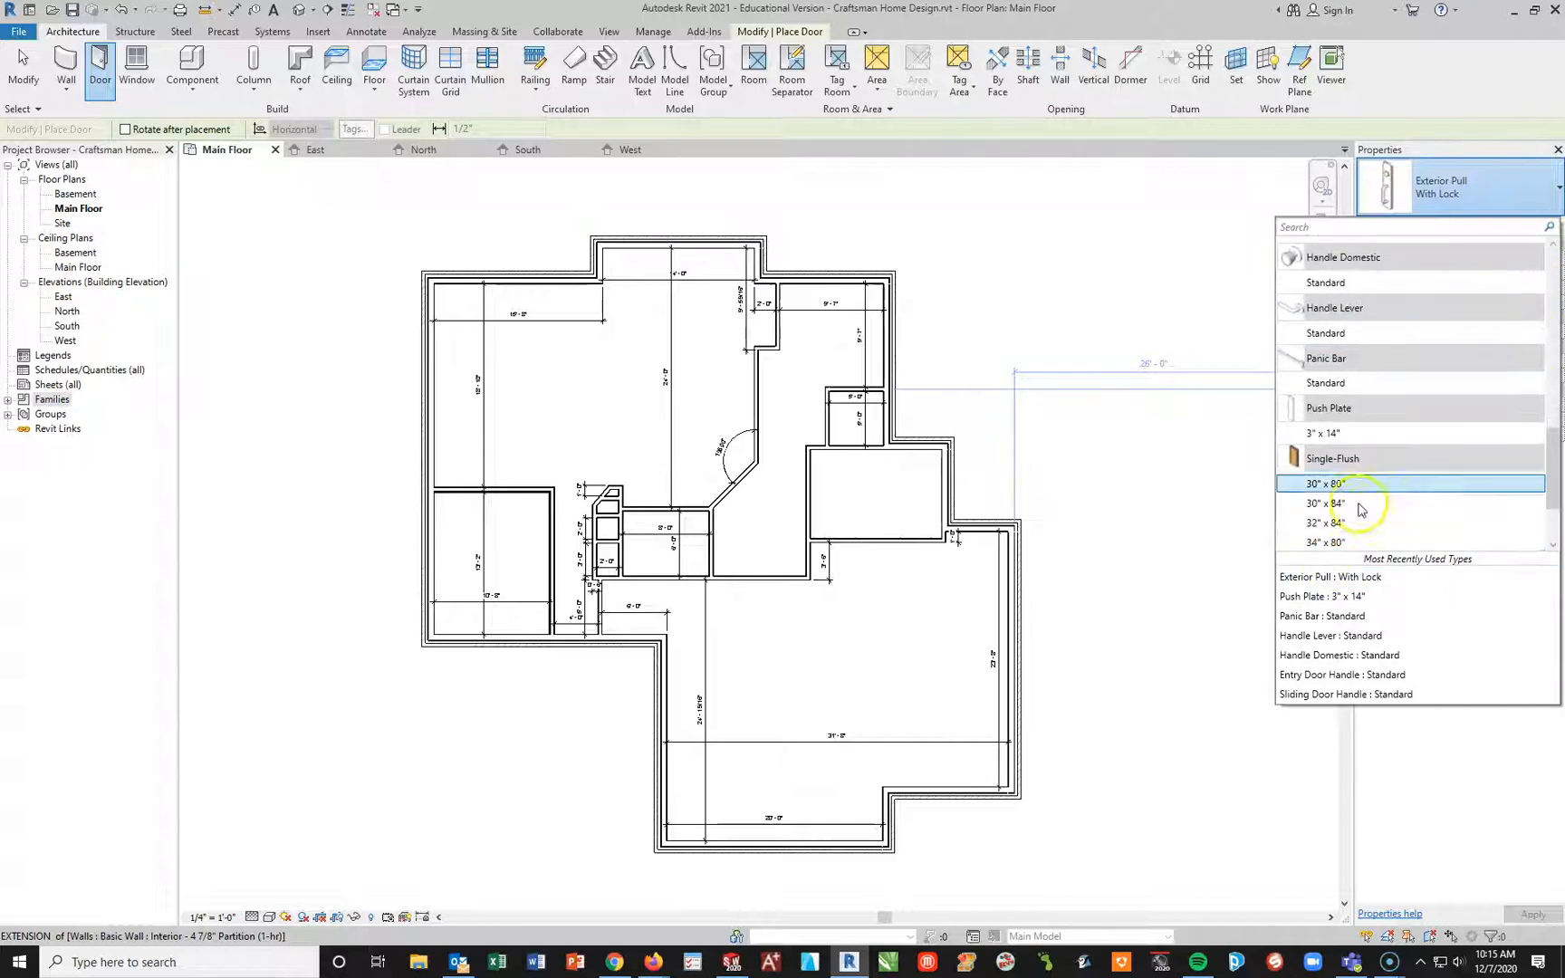
scroll(1362, 510, down, 3)
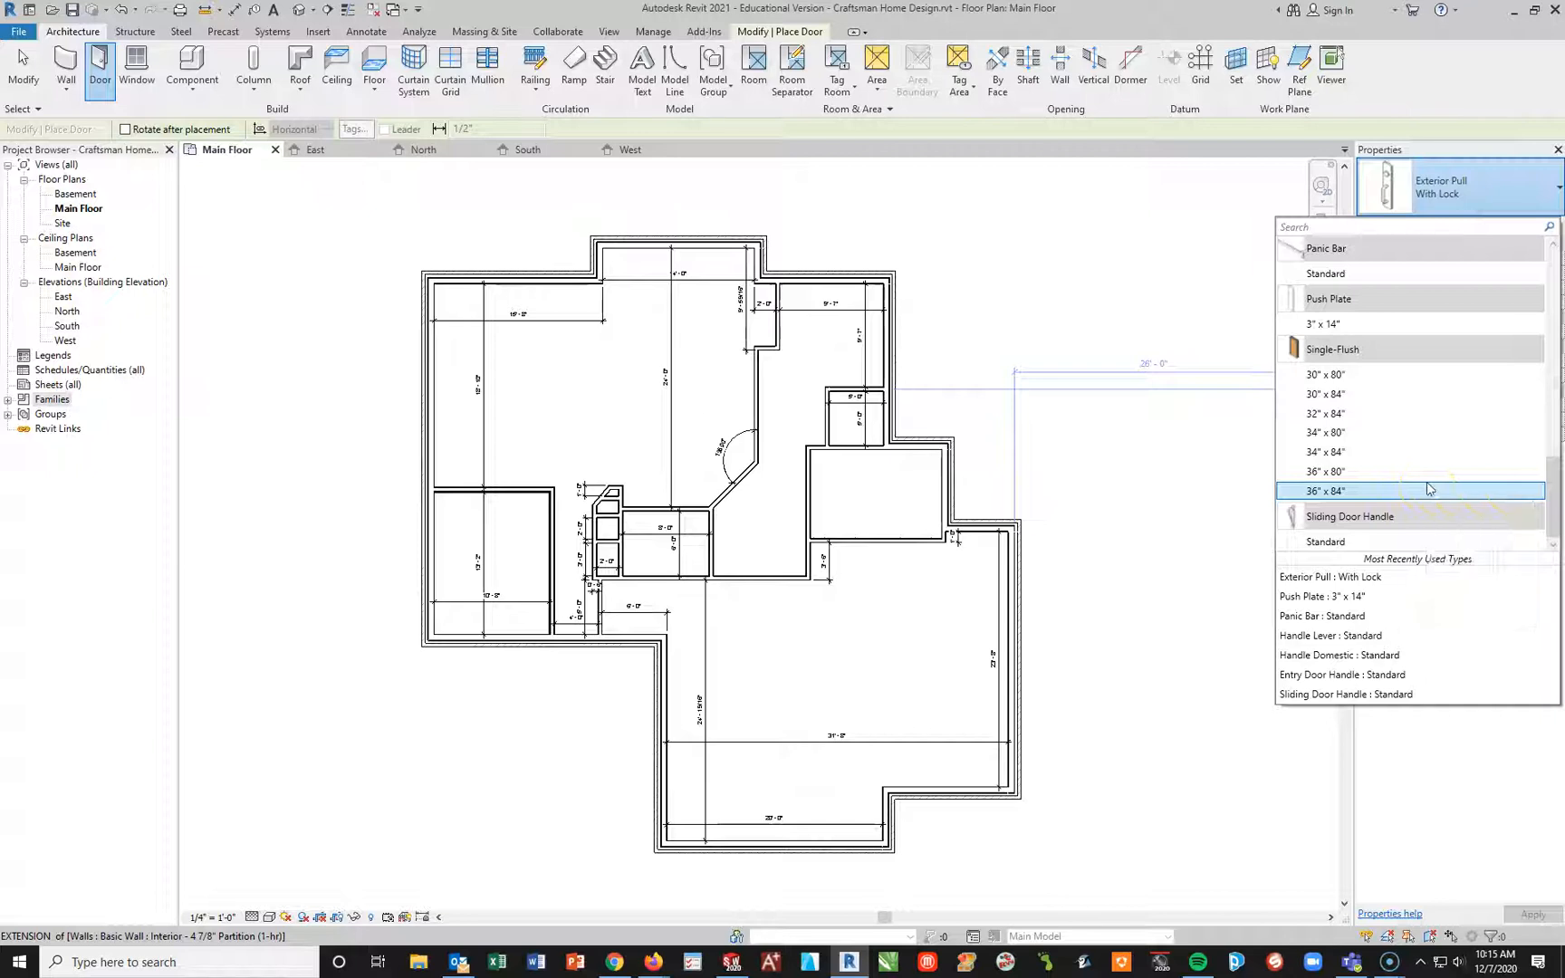
click(1402, 472)
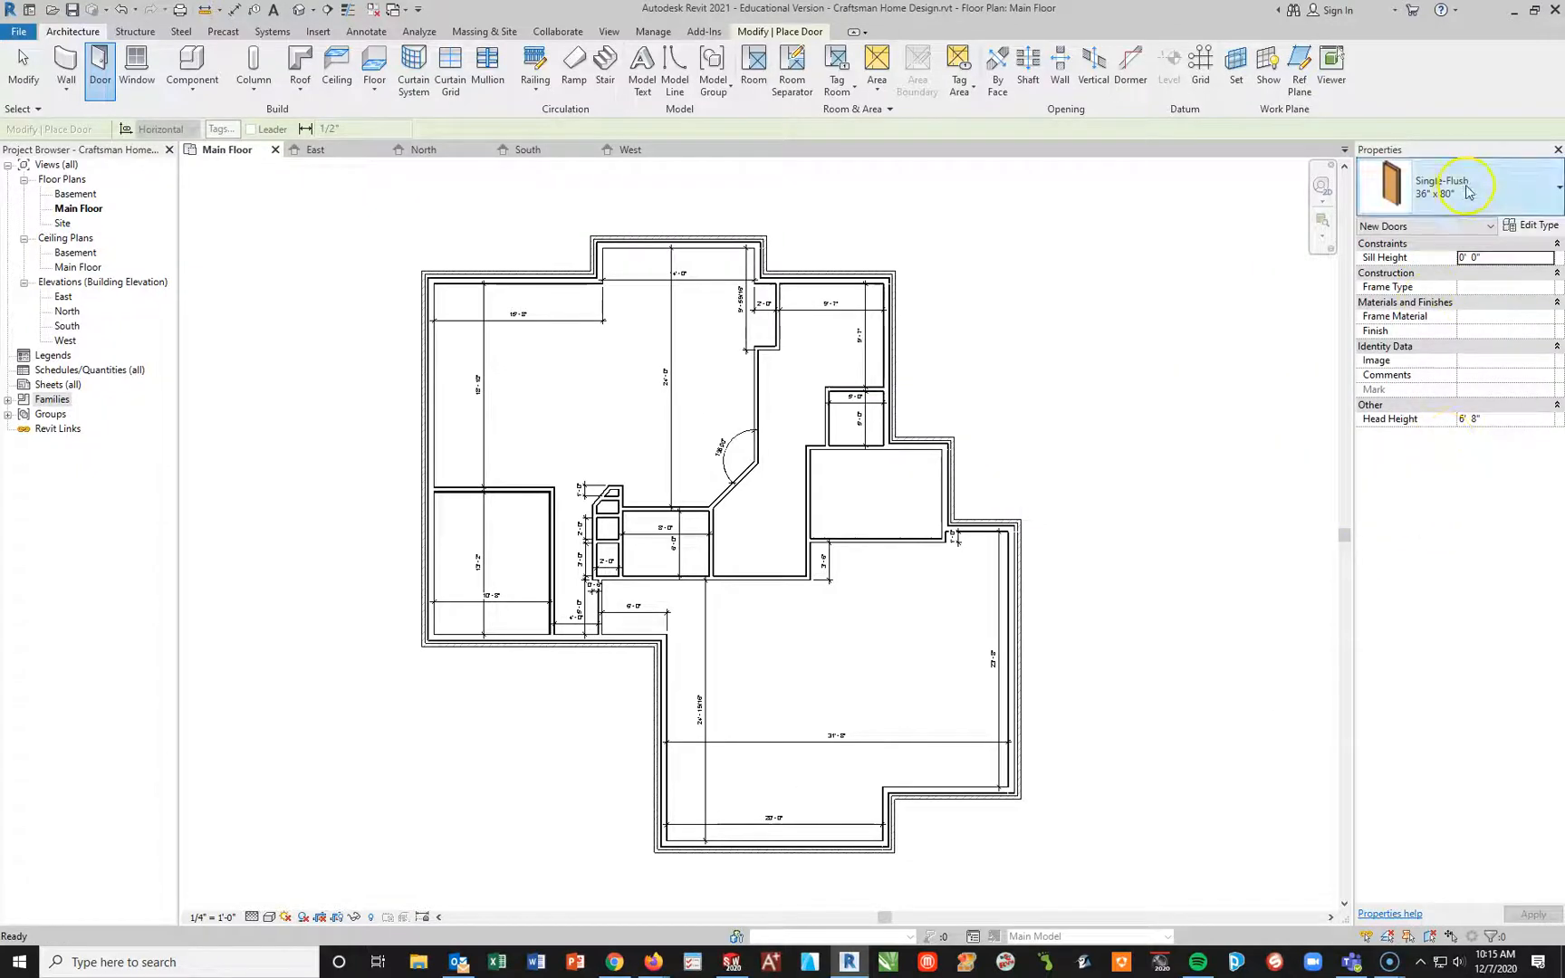
click(1508, 184)
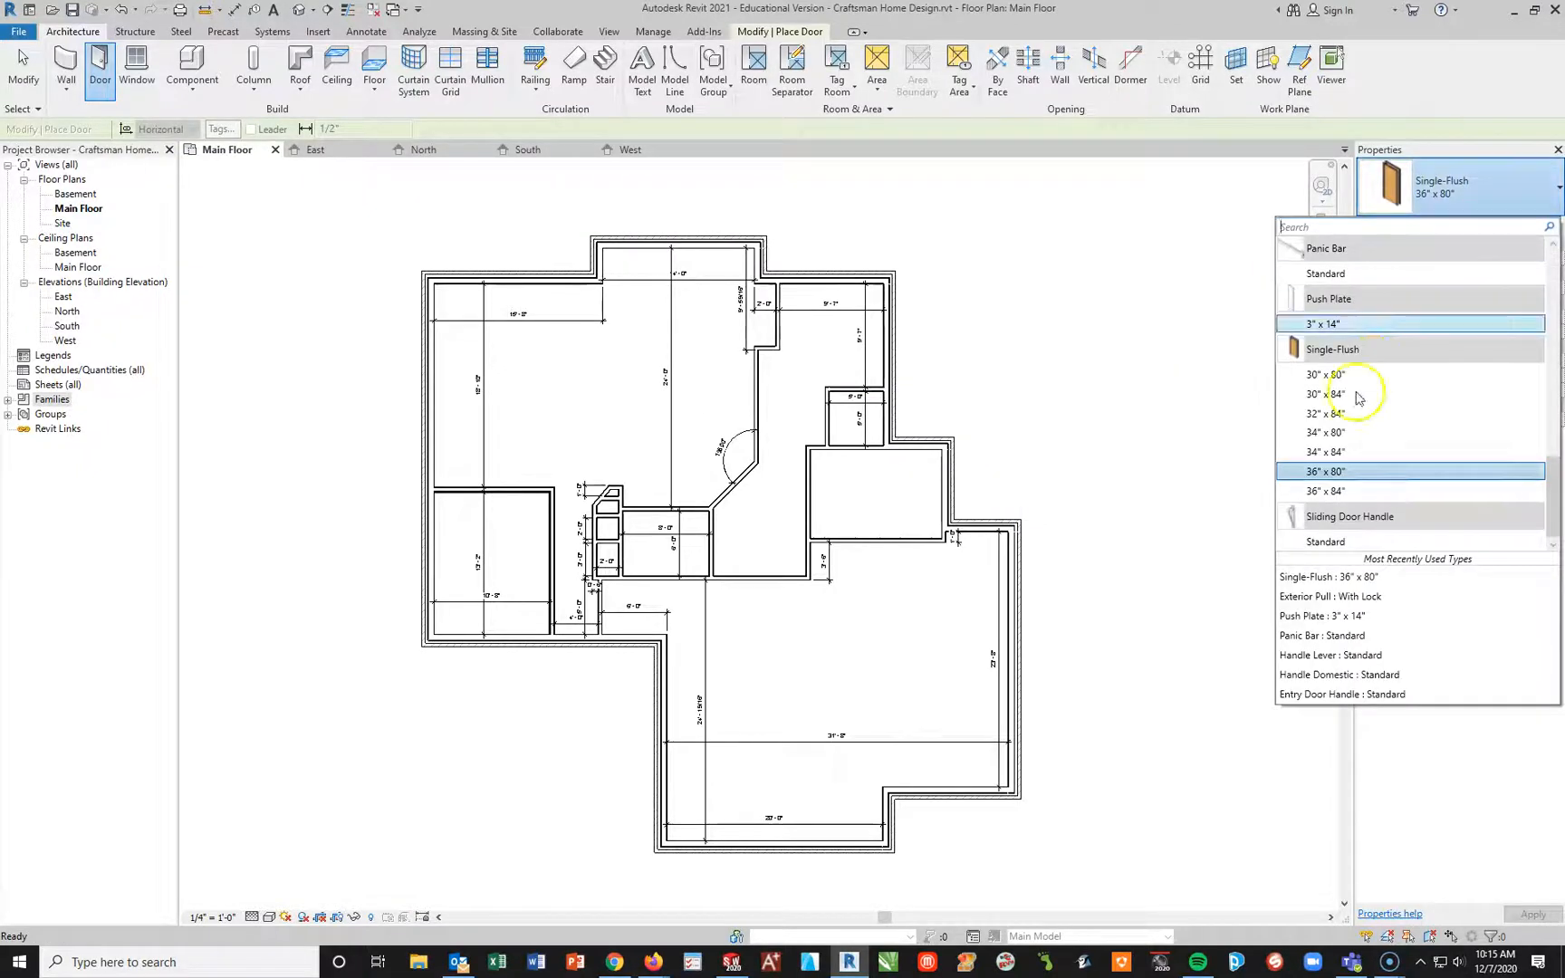
click(1323, 492)
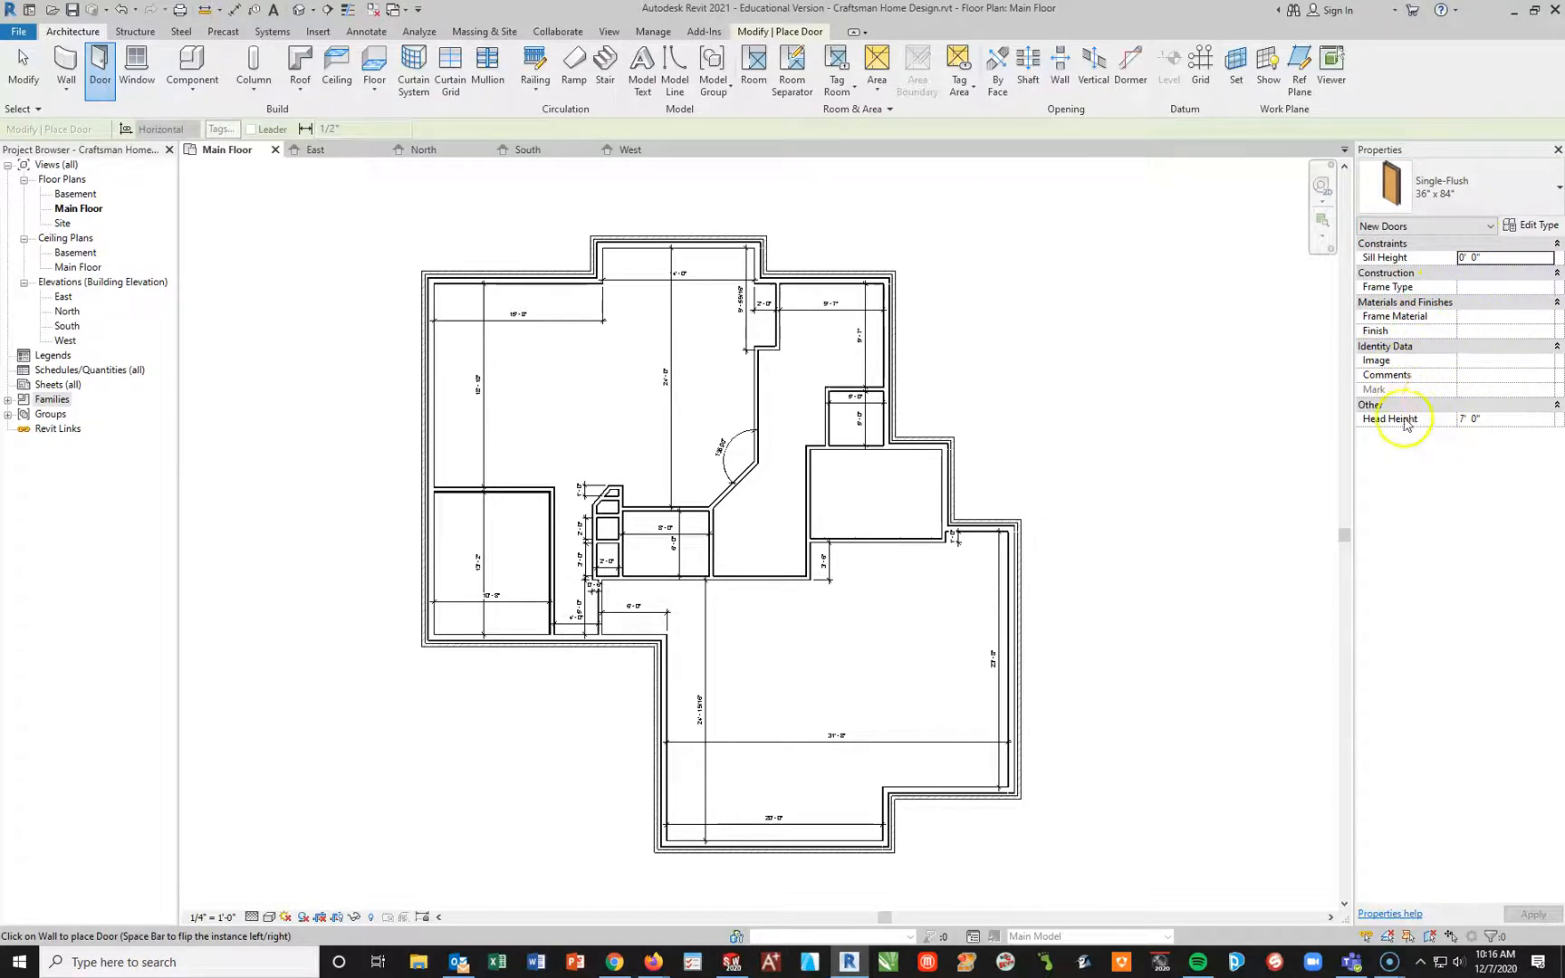
Step: Open the door's type properties and change the family to Door-Interior-Single-Full Glass-Wood
click(1531, 227)
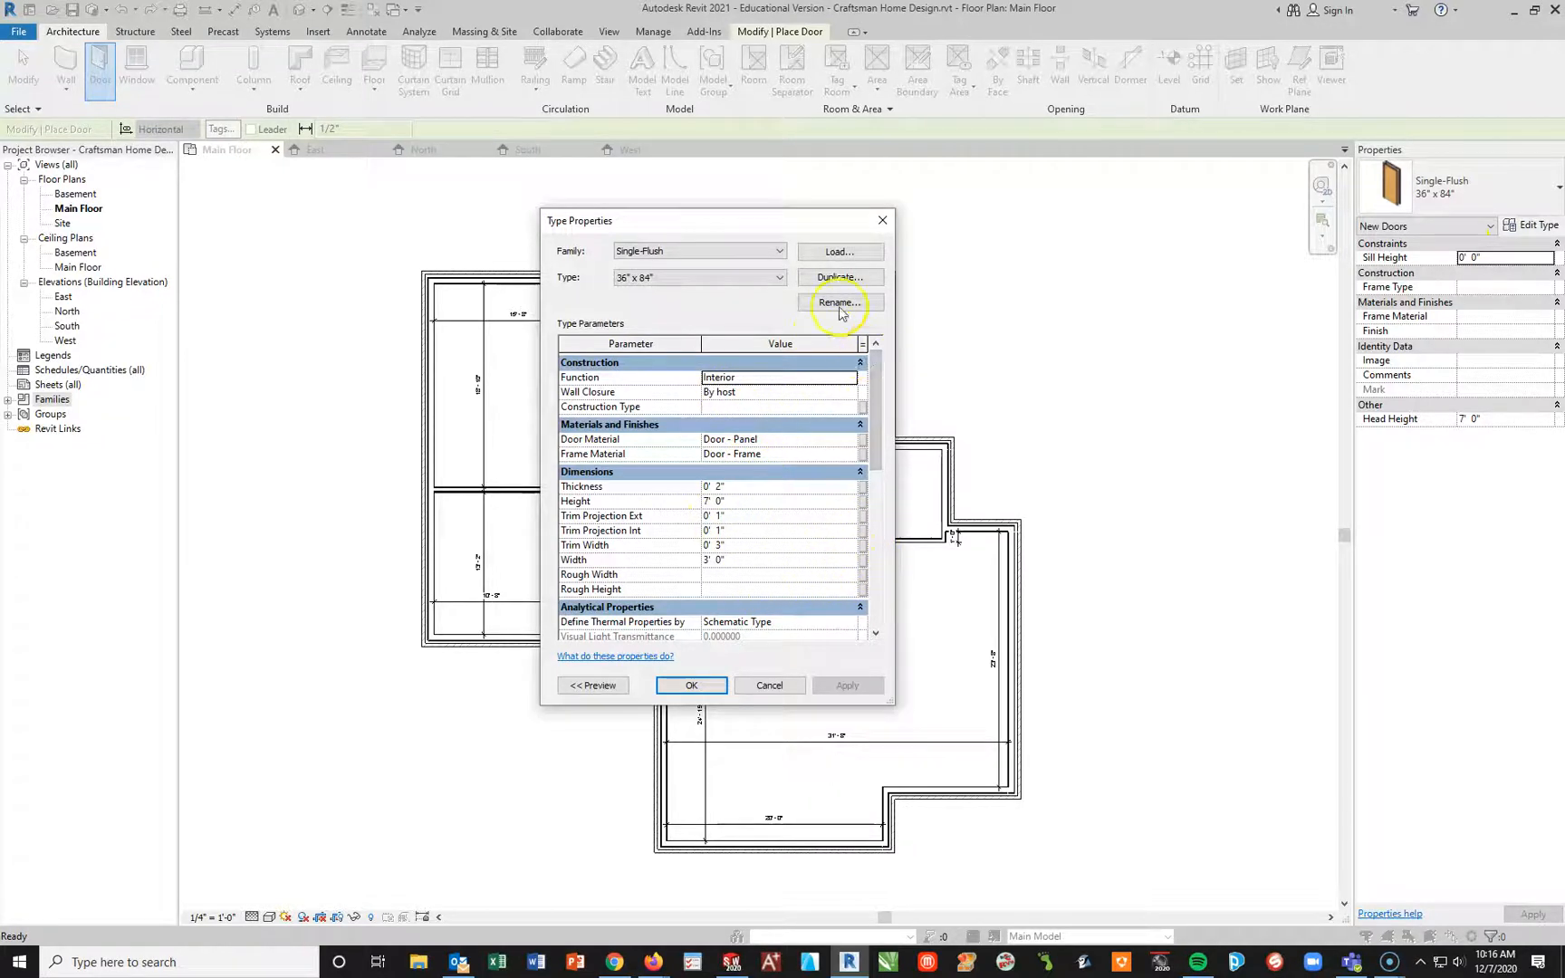
click(778, 252)
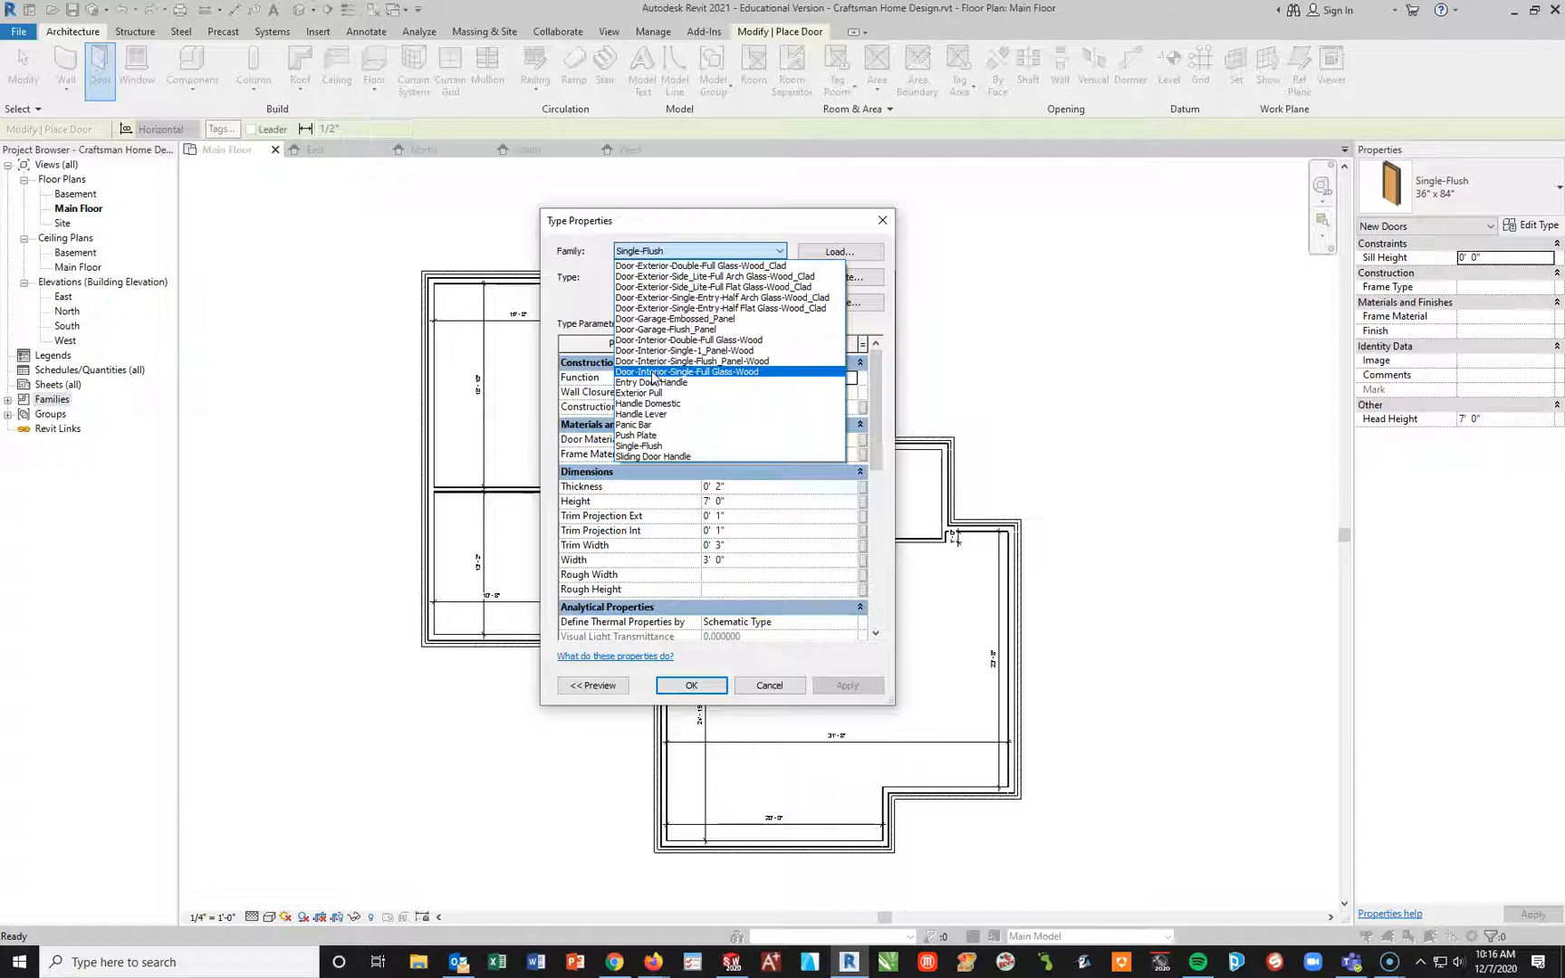
click(681, 343)
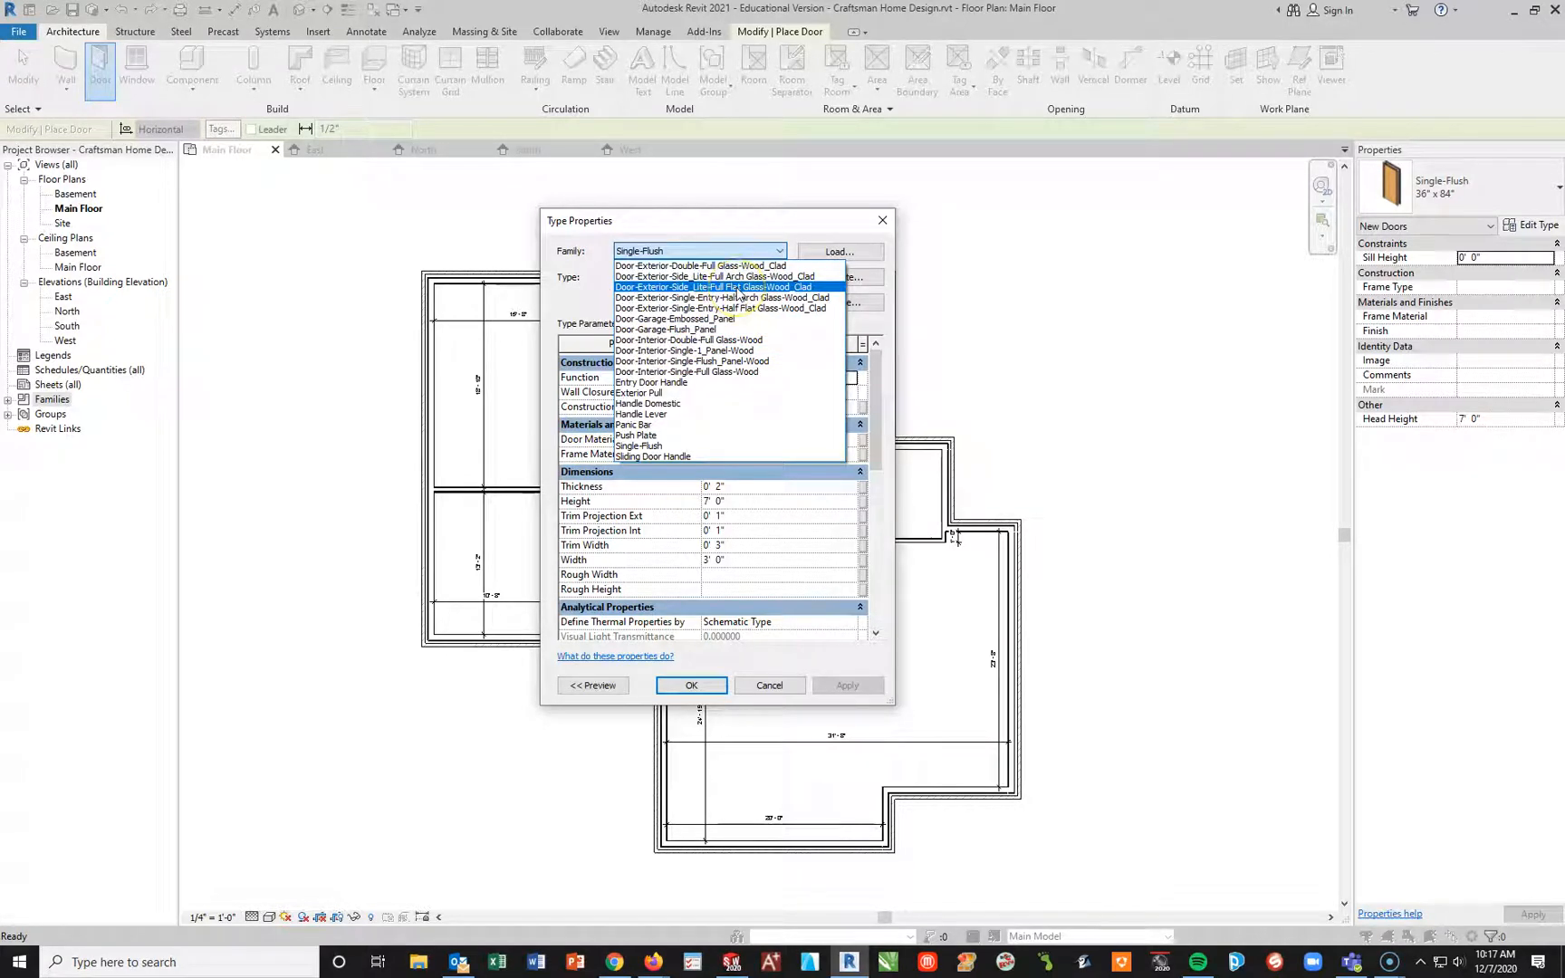
click(739, 277)
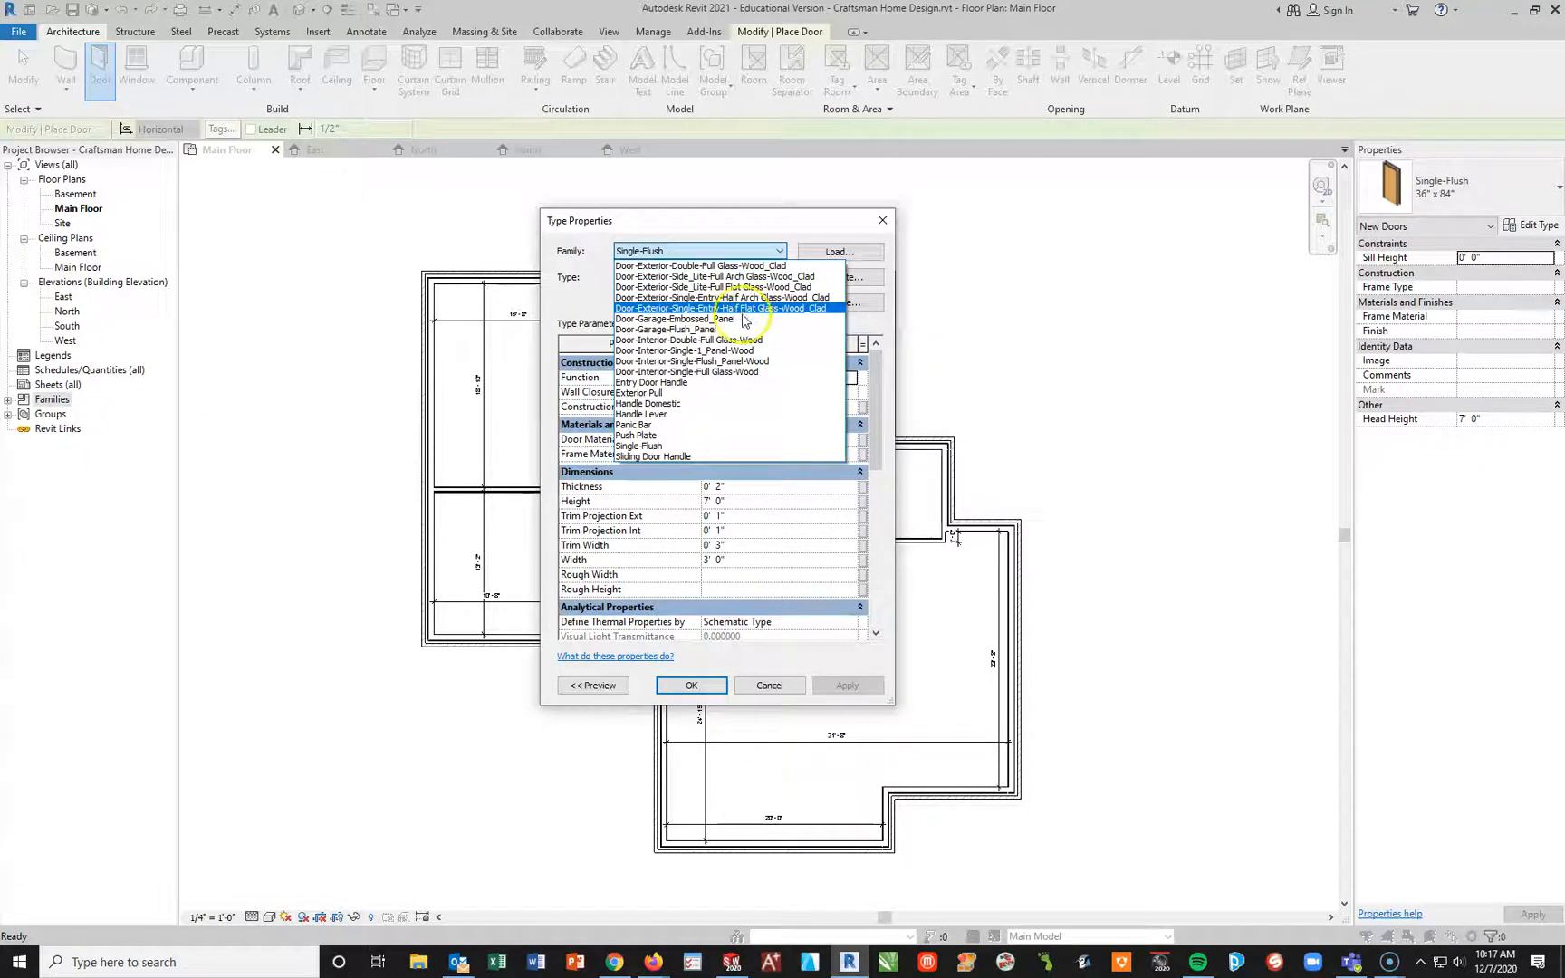
click(720, 372)
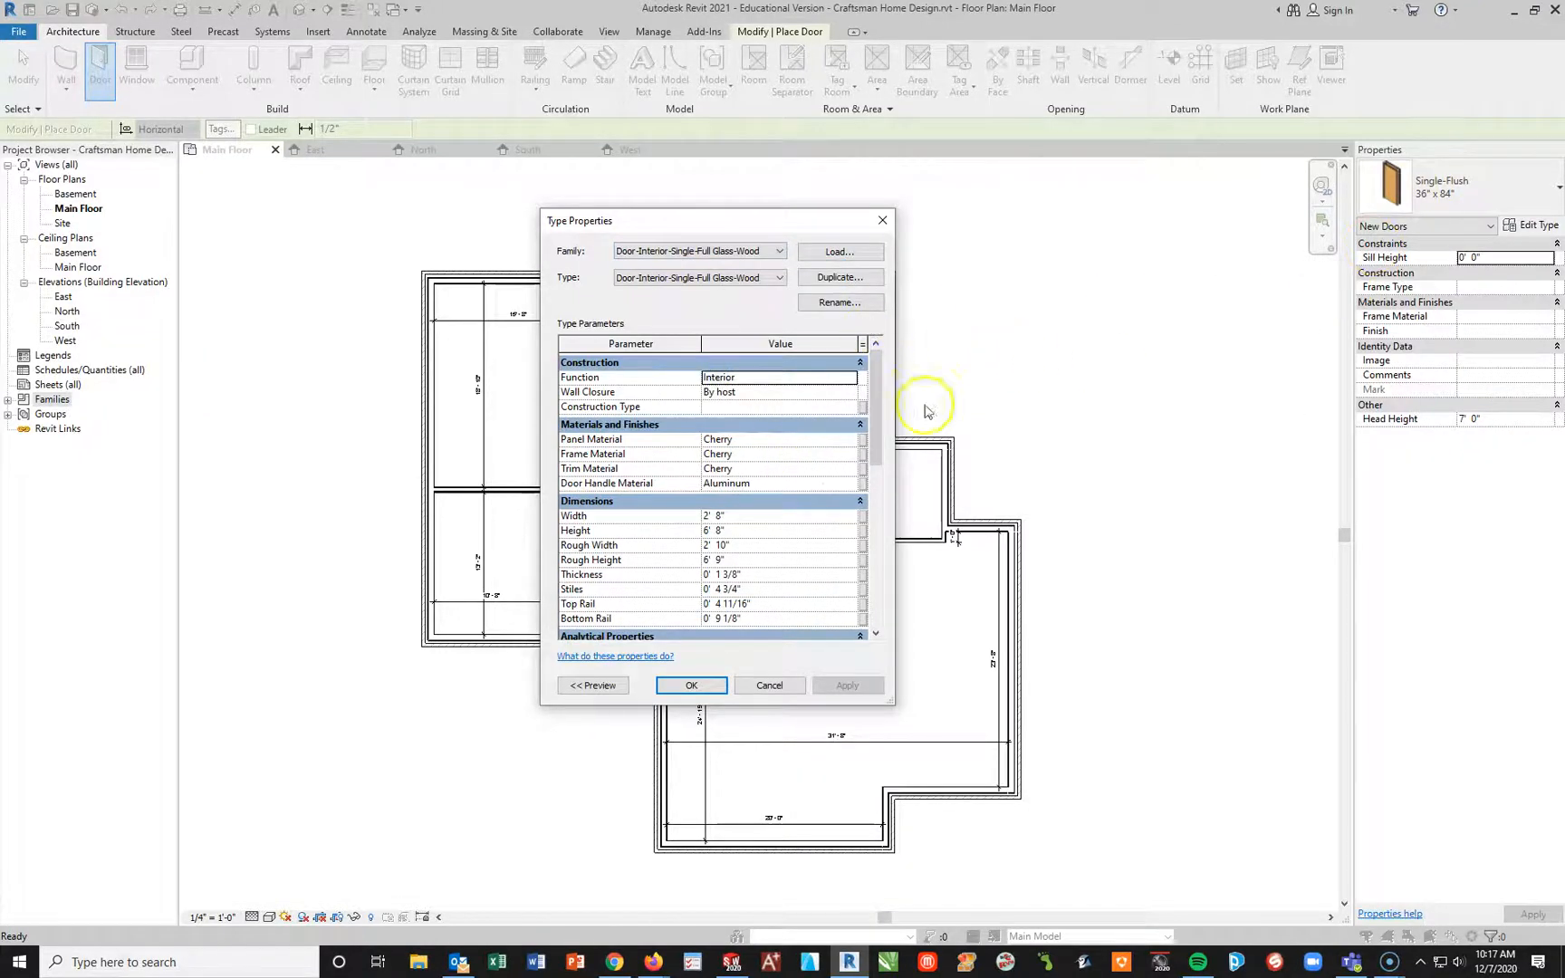
click(839, 251)
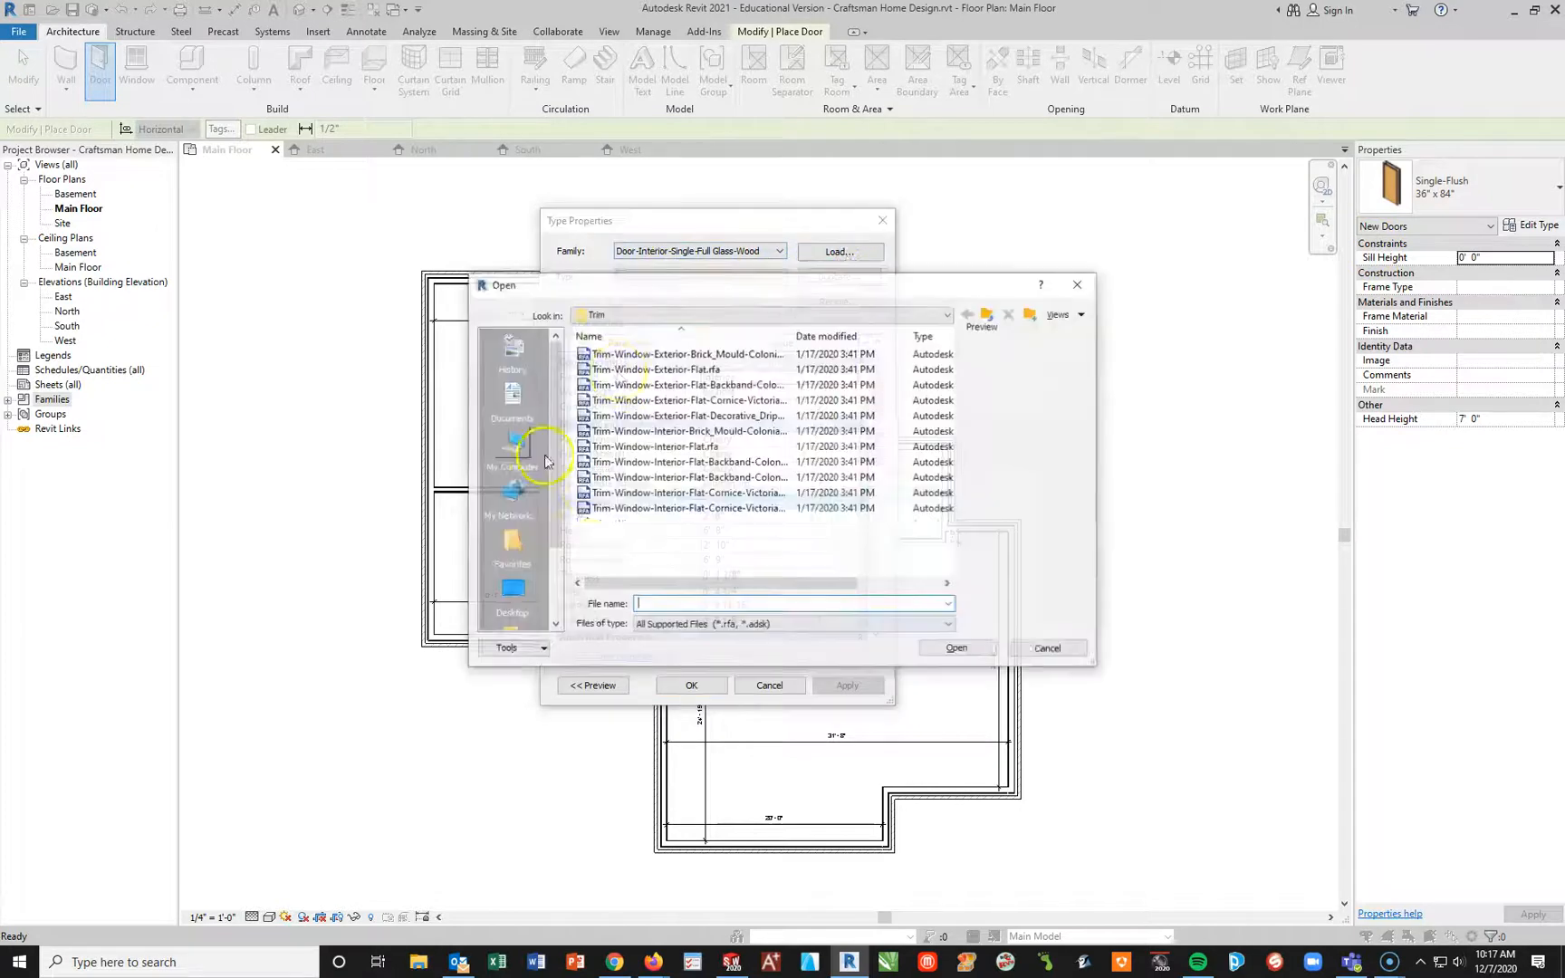
click(1048, 649)
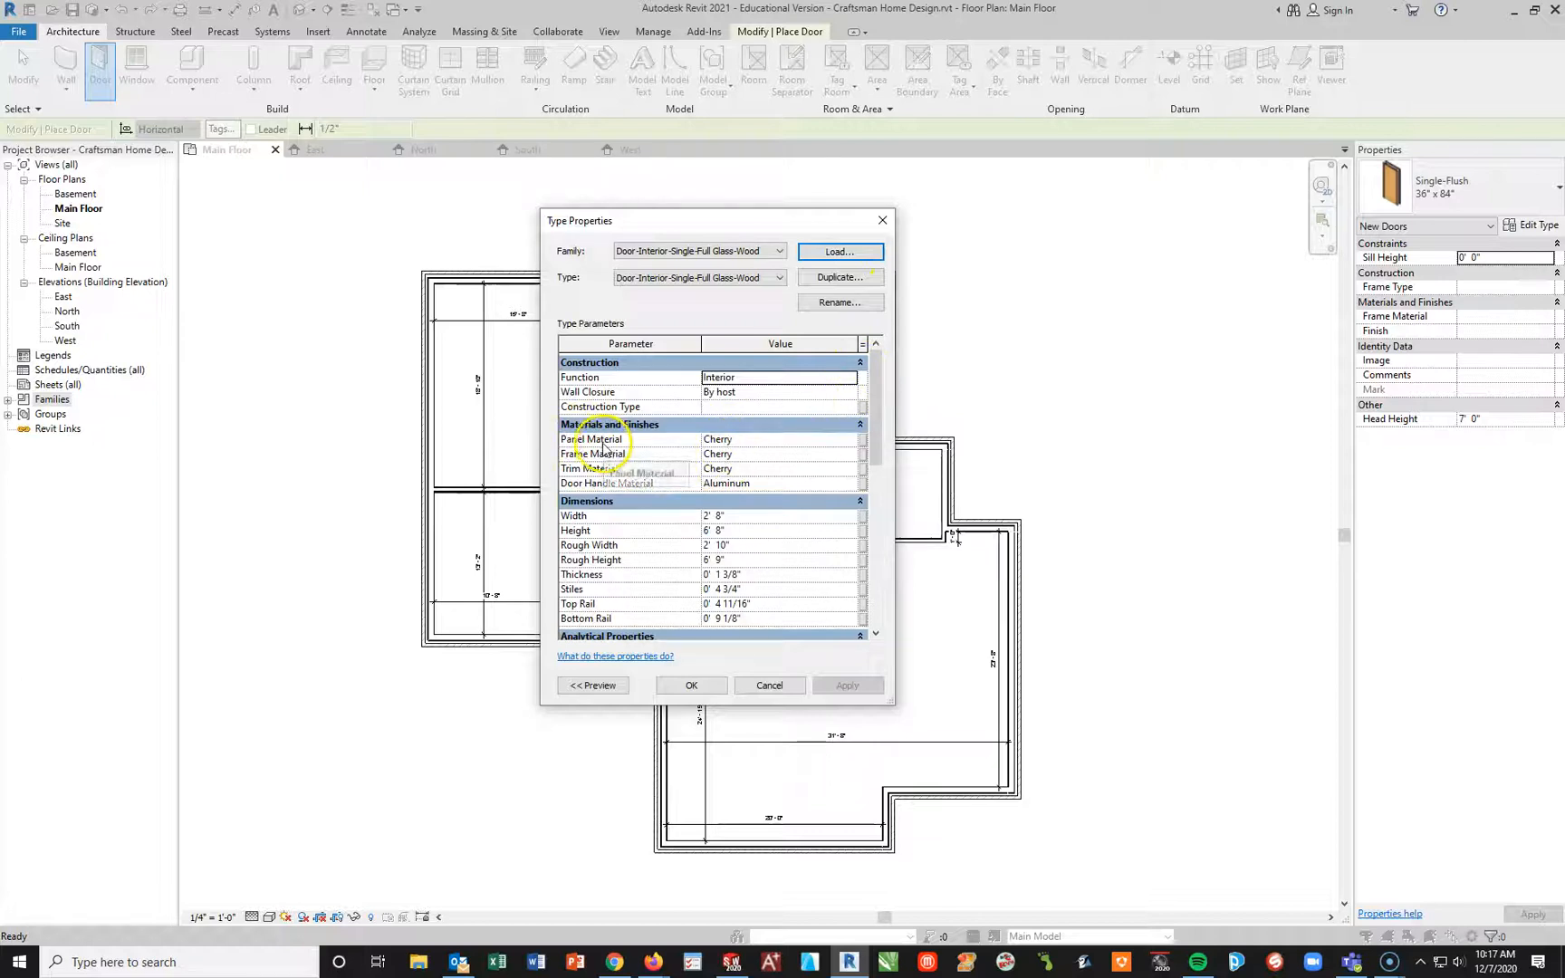
click(711, 439)
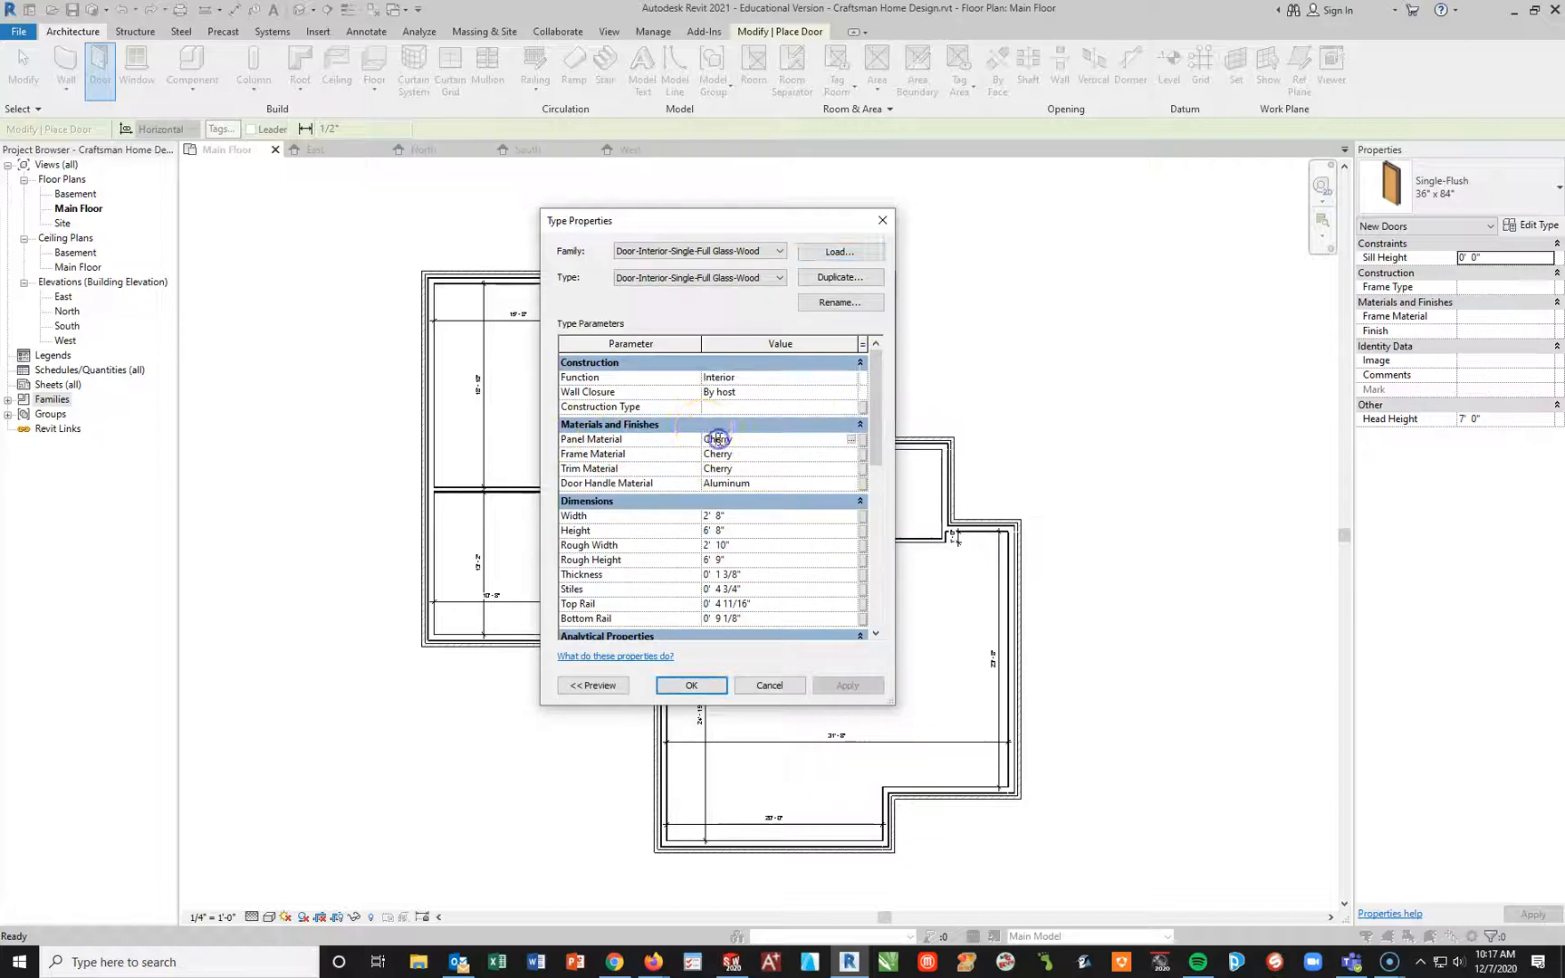
click(864, 444)
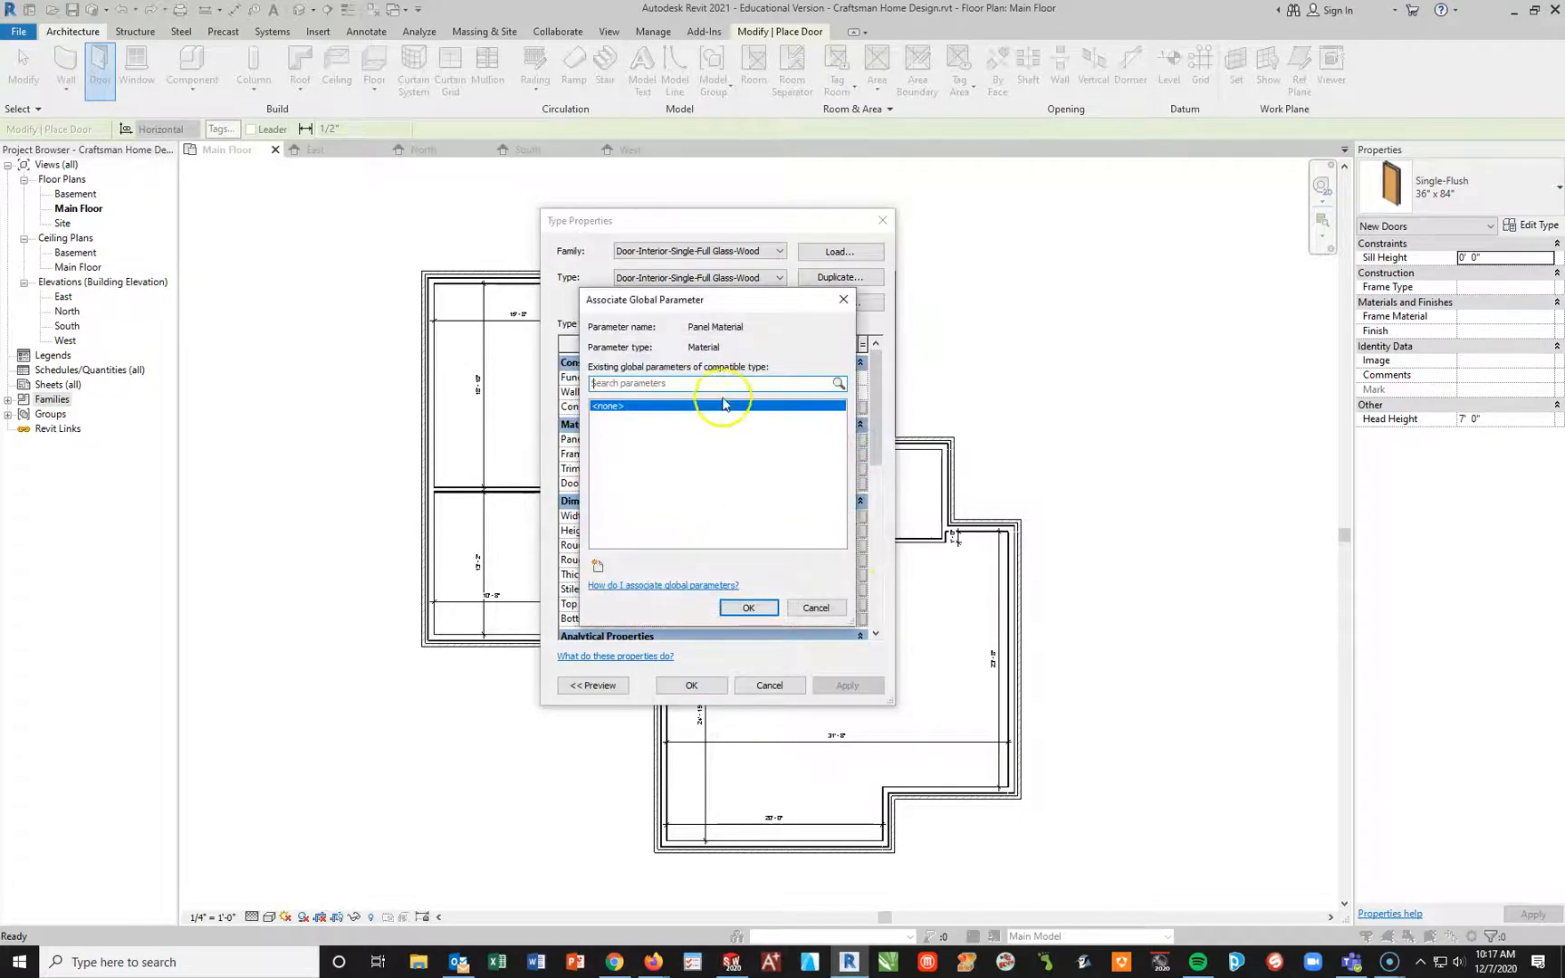
click(815, 608)
Step: Set the panel material of the Door-Interior-Single-Full Glass-Wood type to Clad - White
click(717, 441)
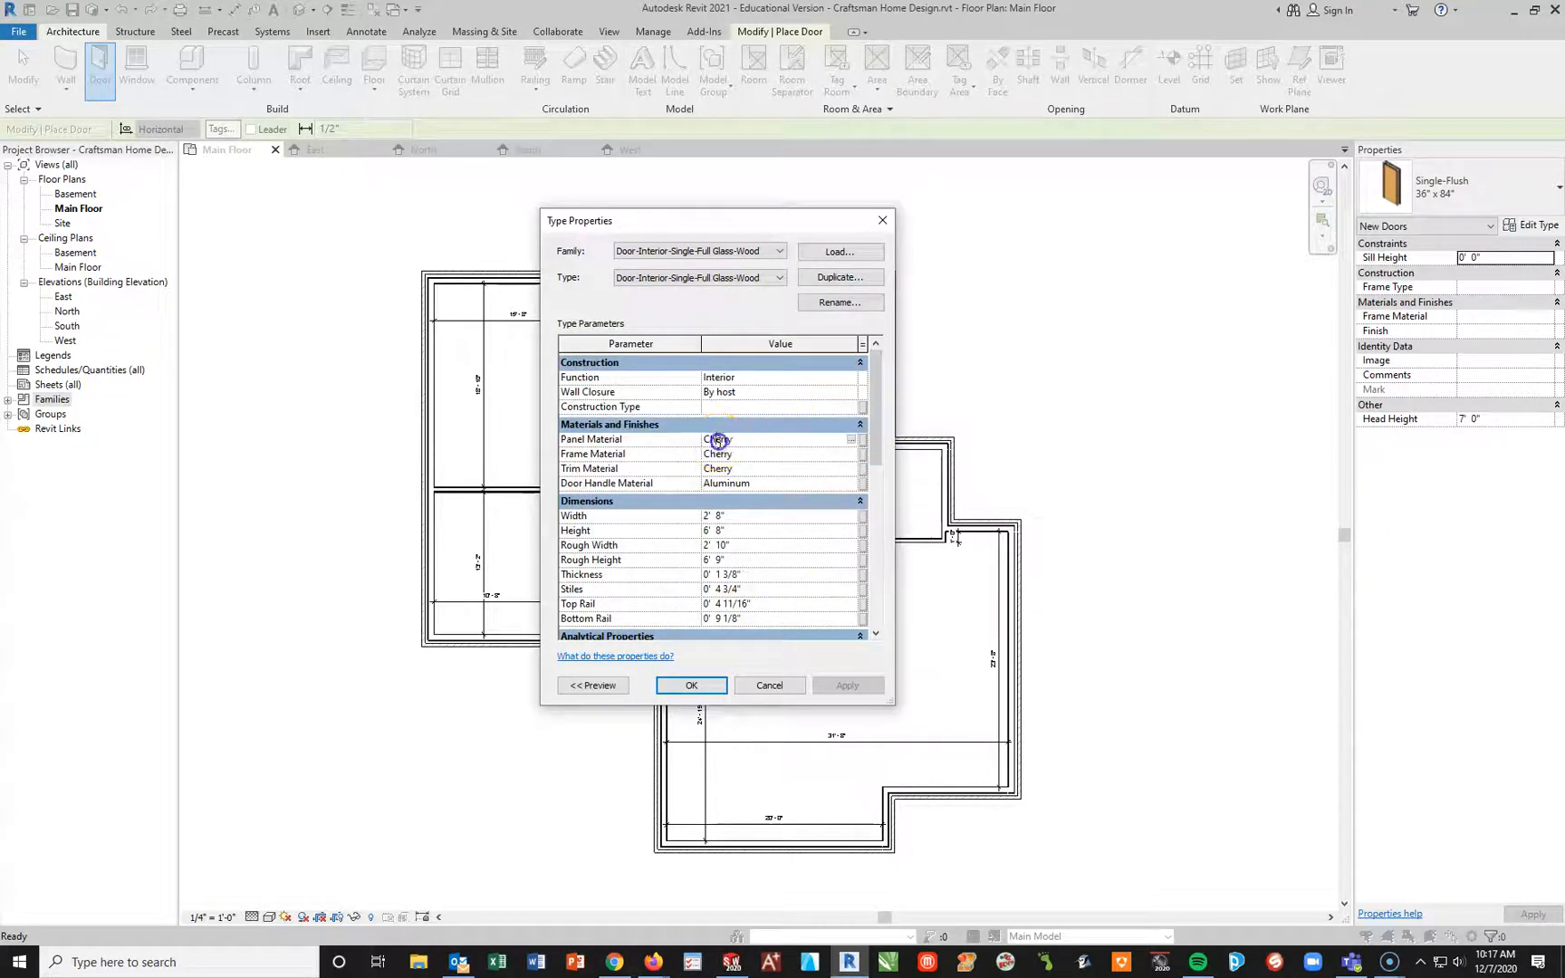
click(851, 440)
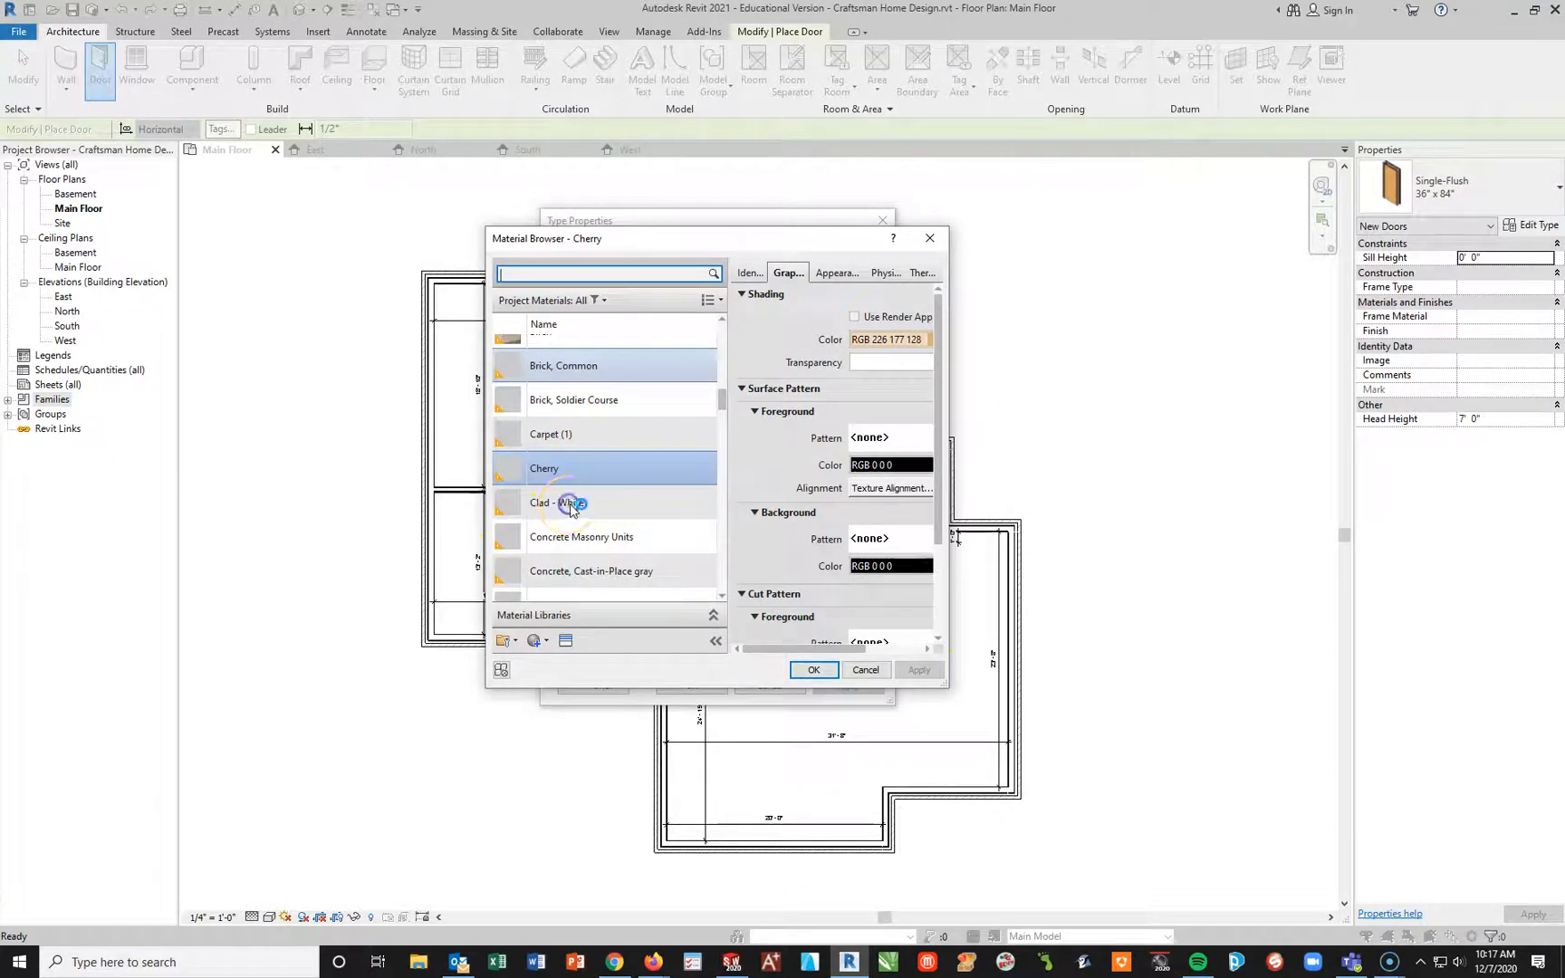
click(614, 501)
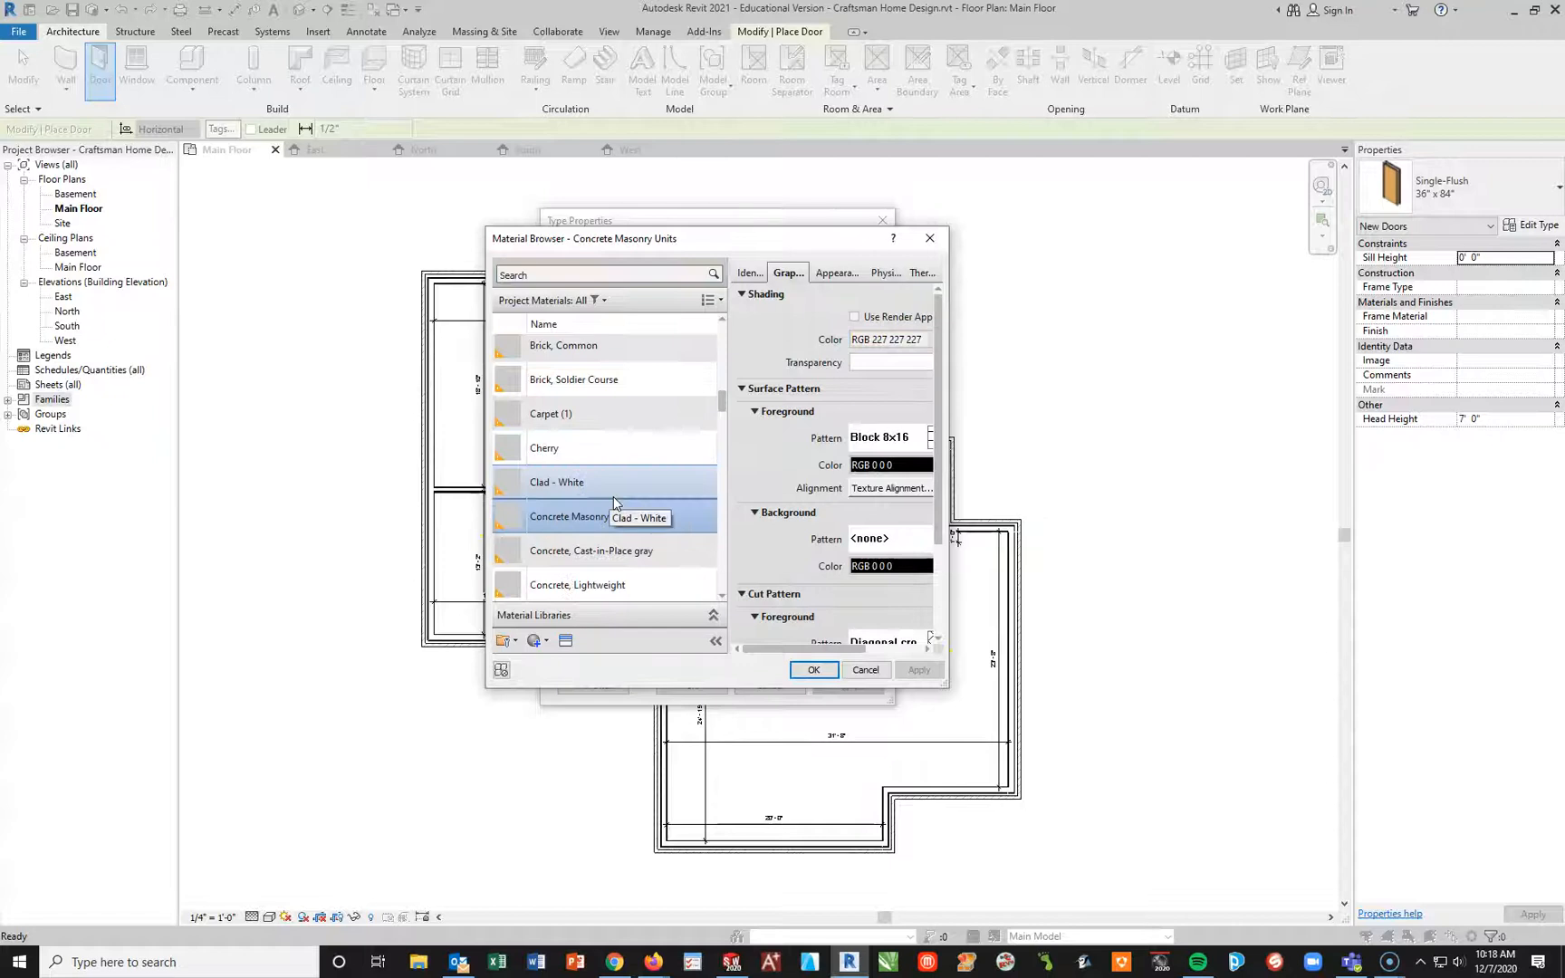
click(557, 495)
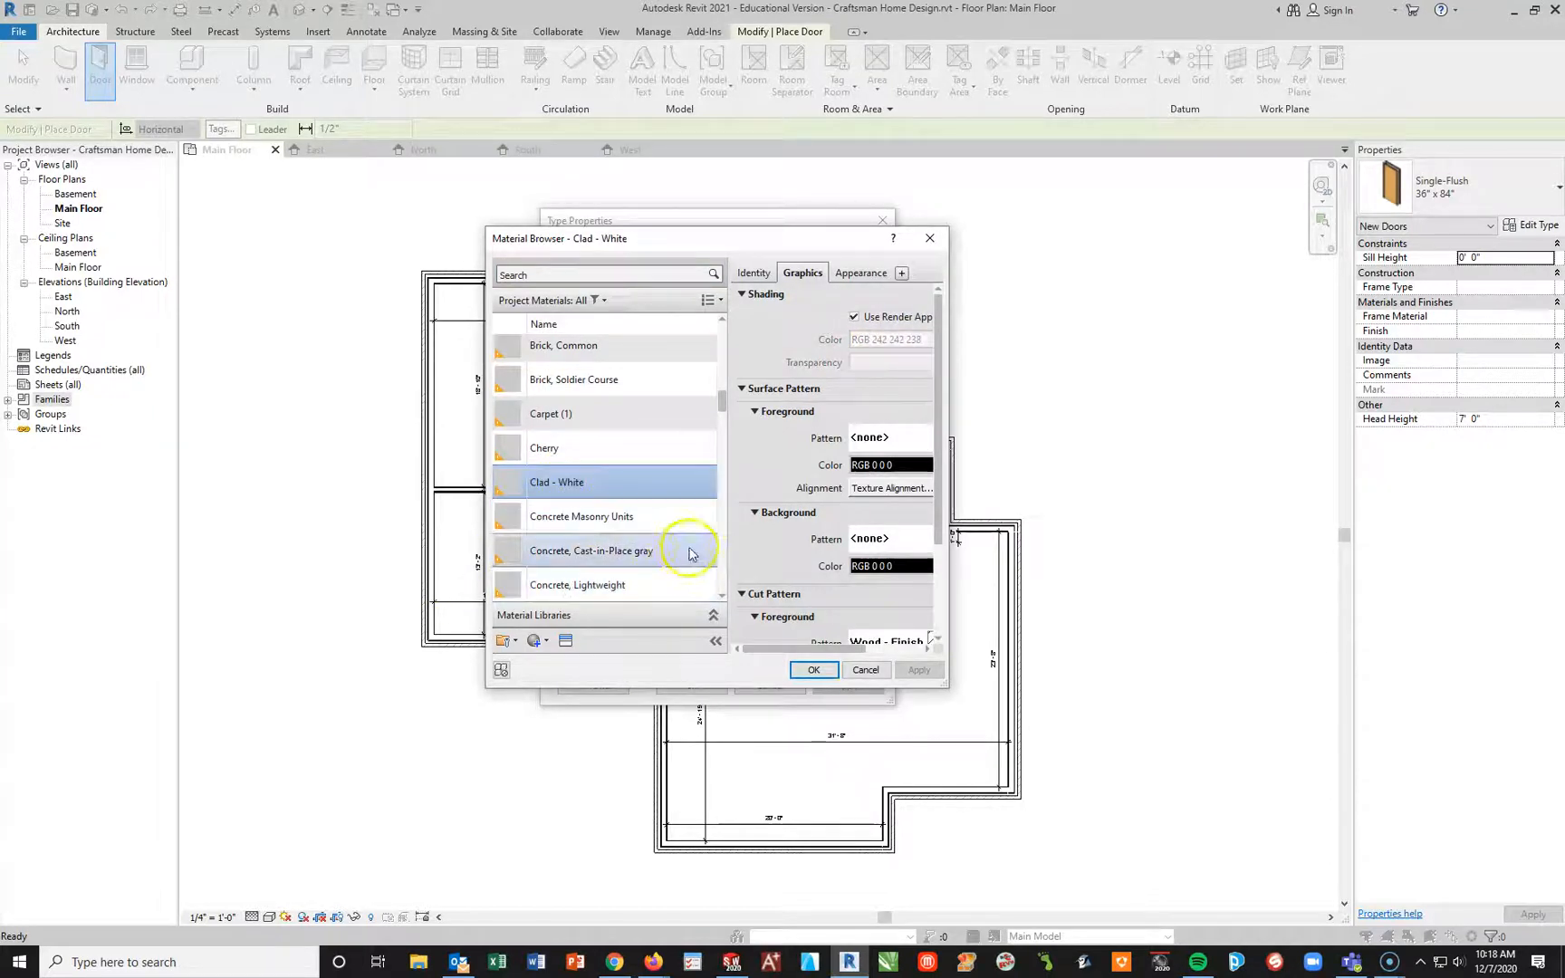
click(807, 671)
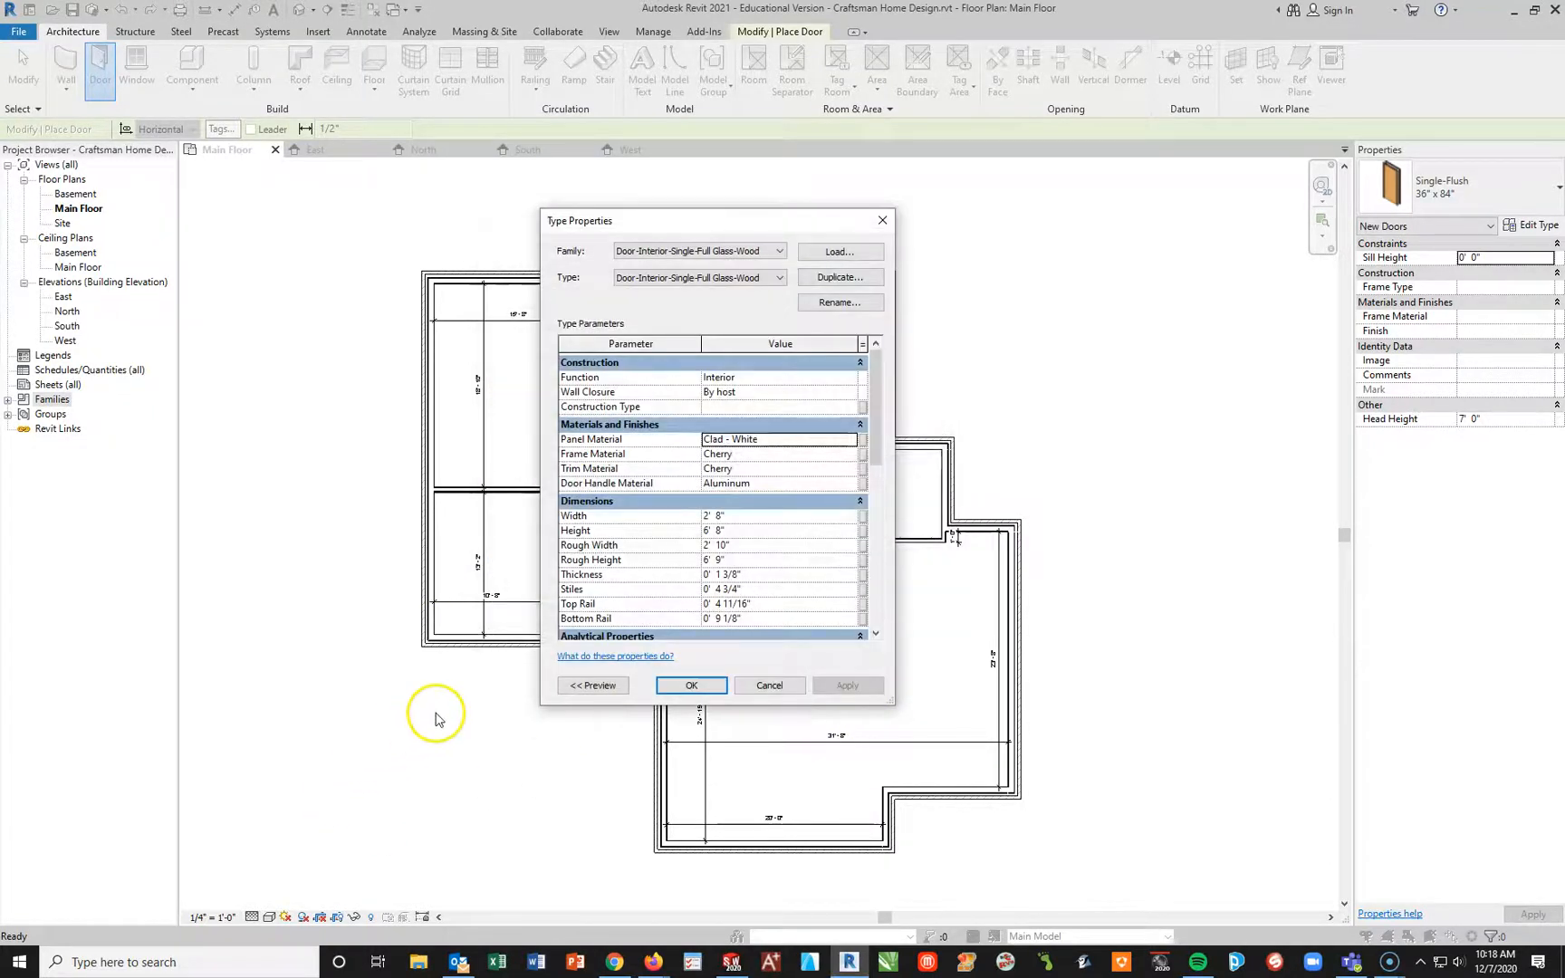
Step: Set the door type's frame material to Clad - White
click(744, 454)
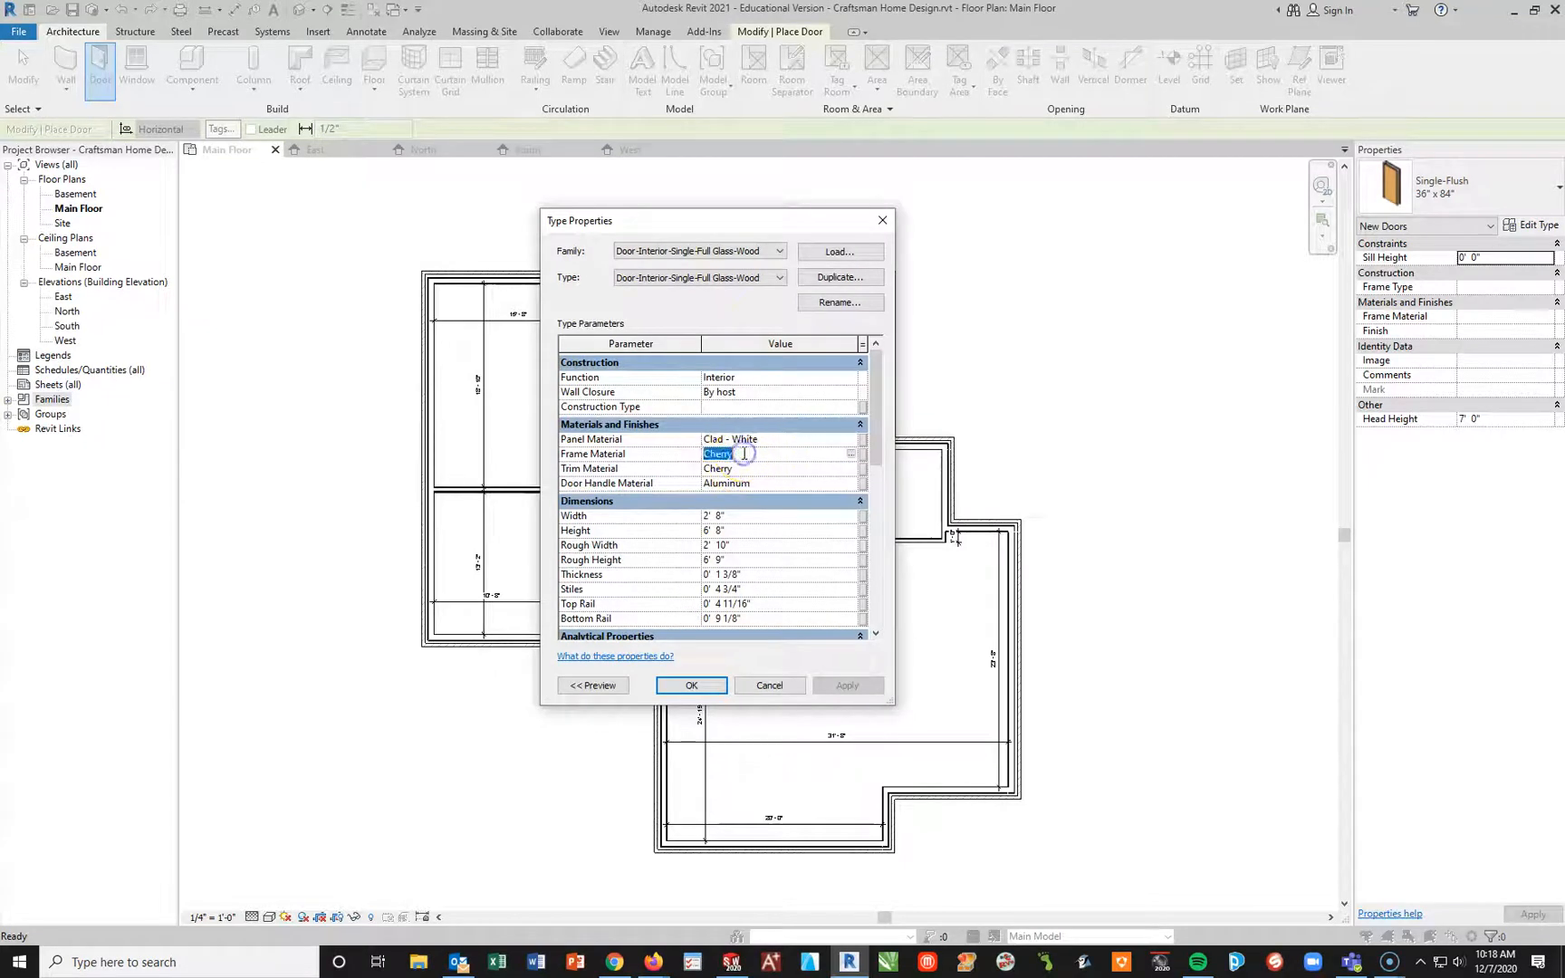
click(852, 454)
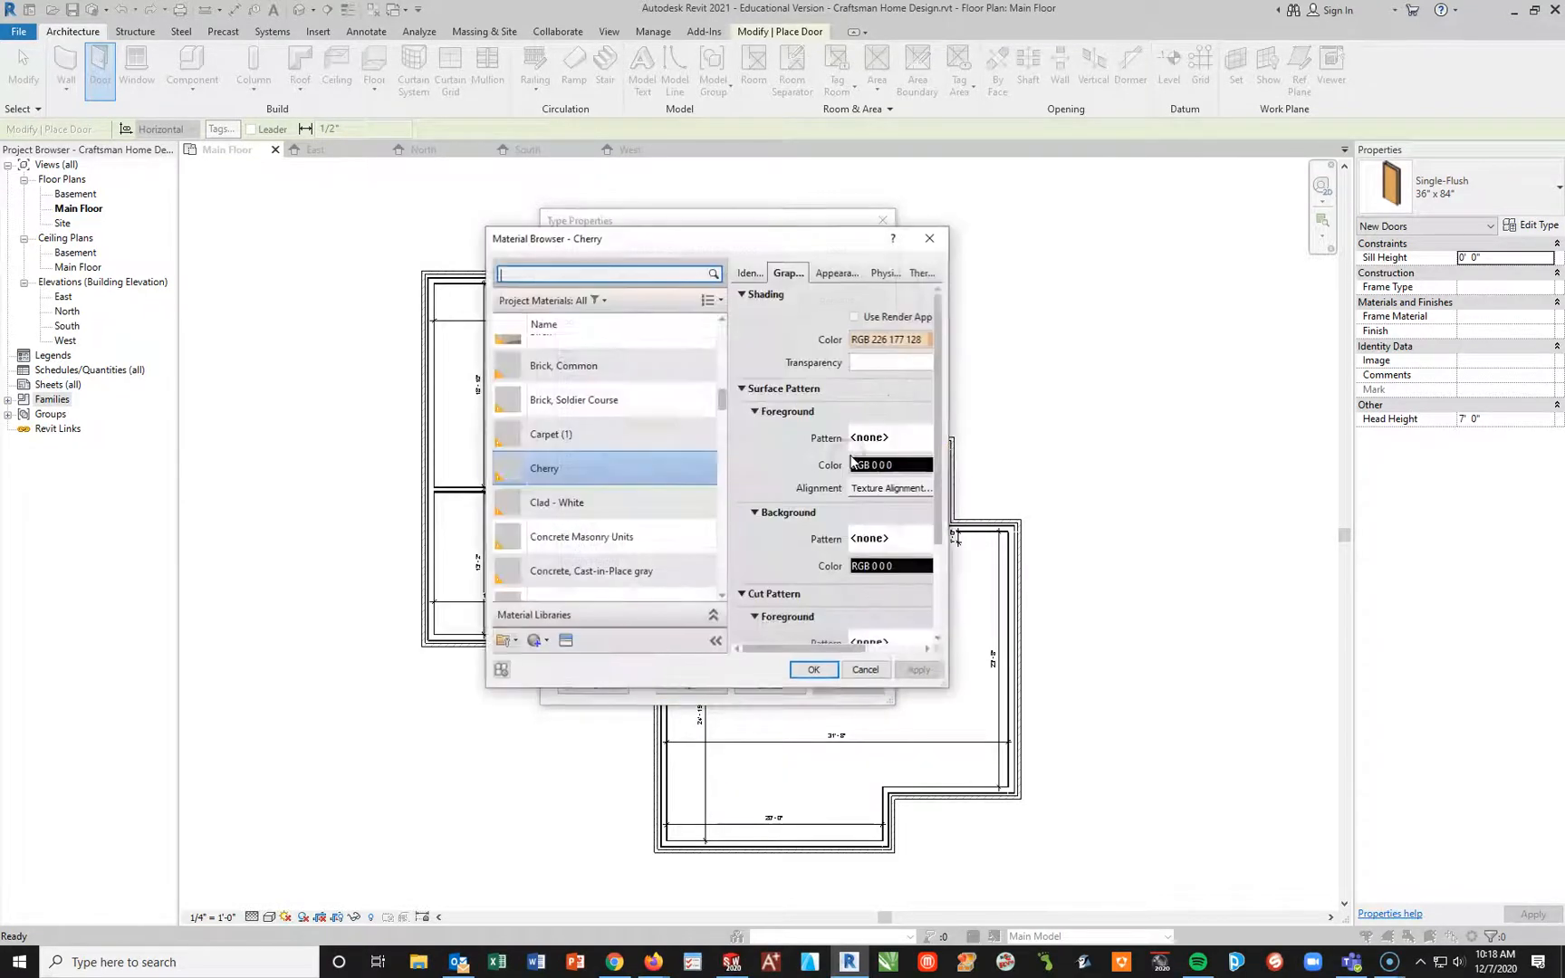
click(574, 503)
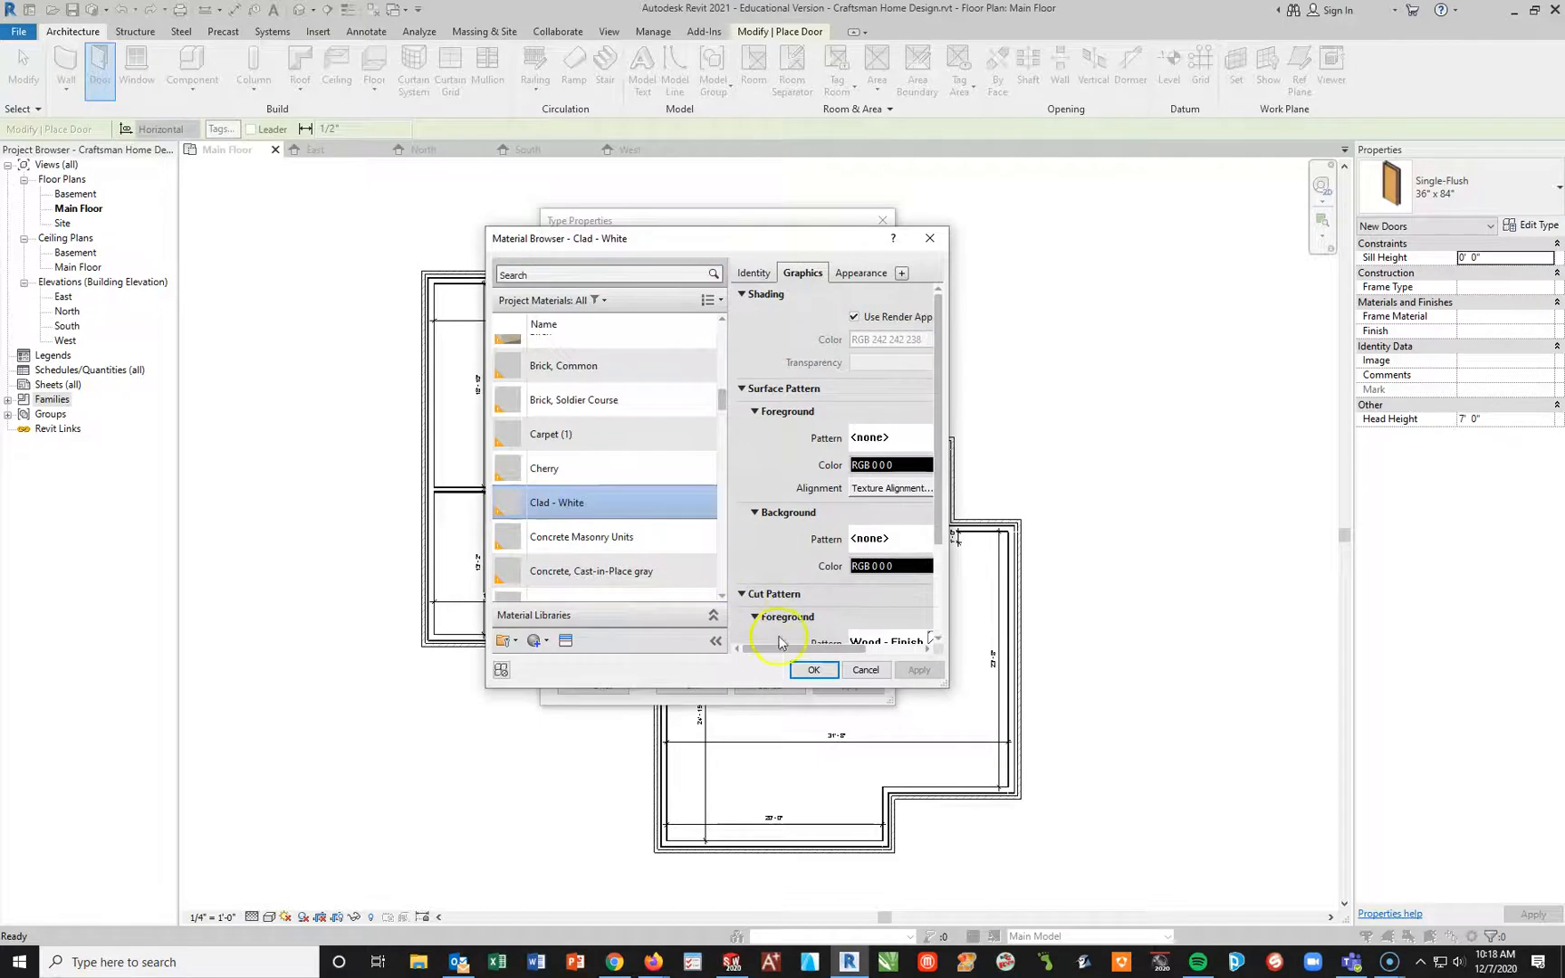
click(814, 669)
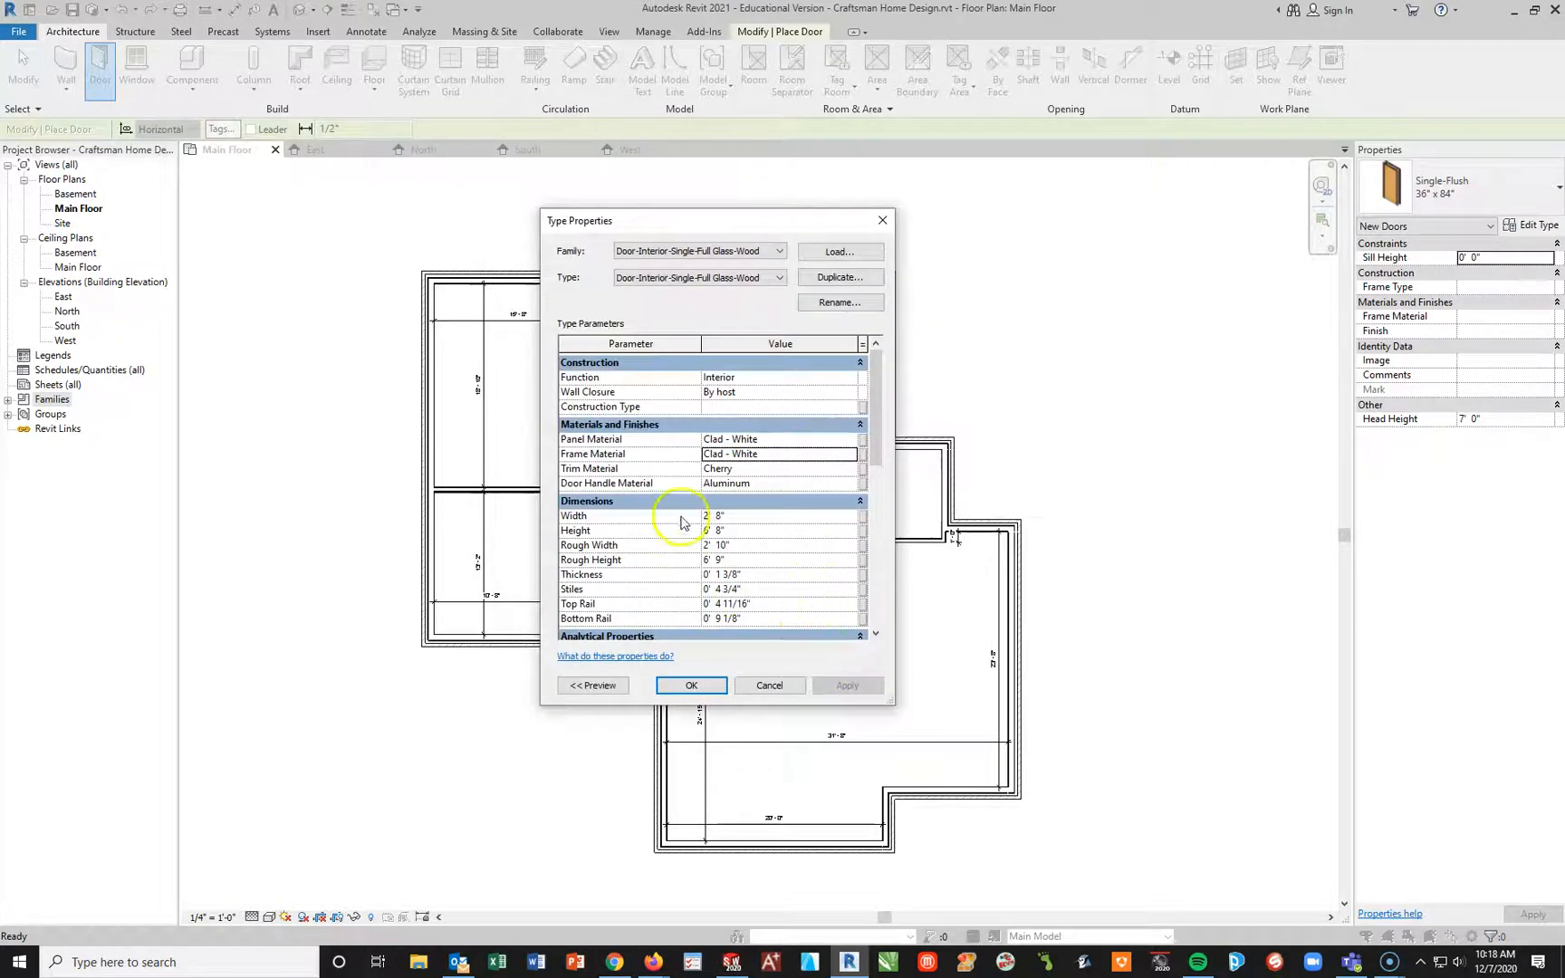
Step: Set the door type's trim material to Clad - White
click(735, 469)
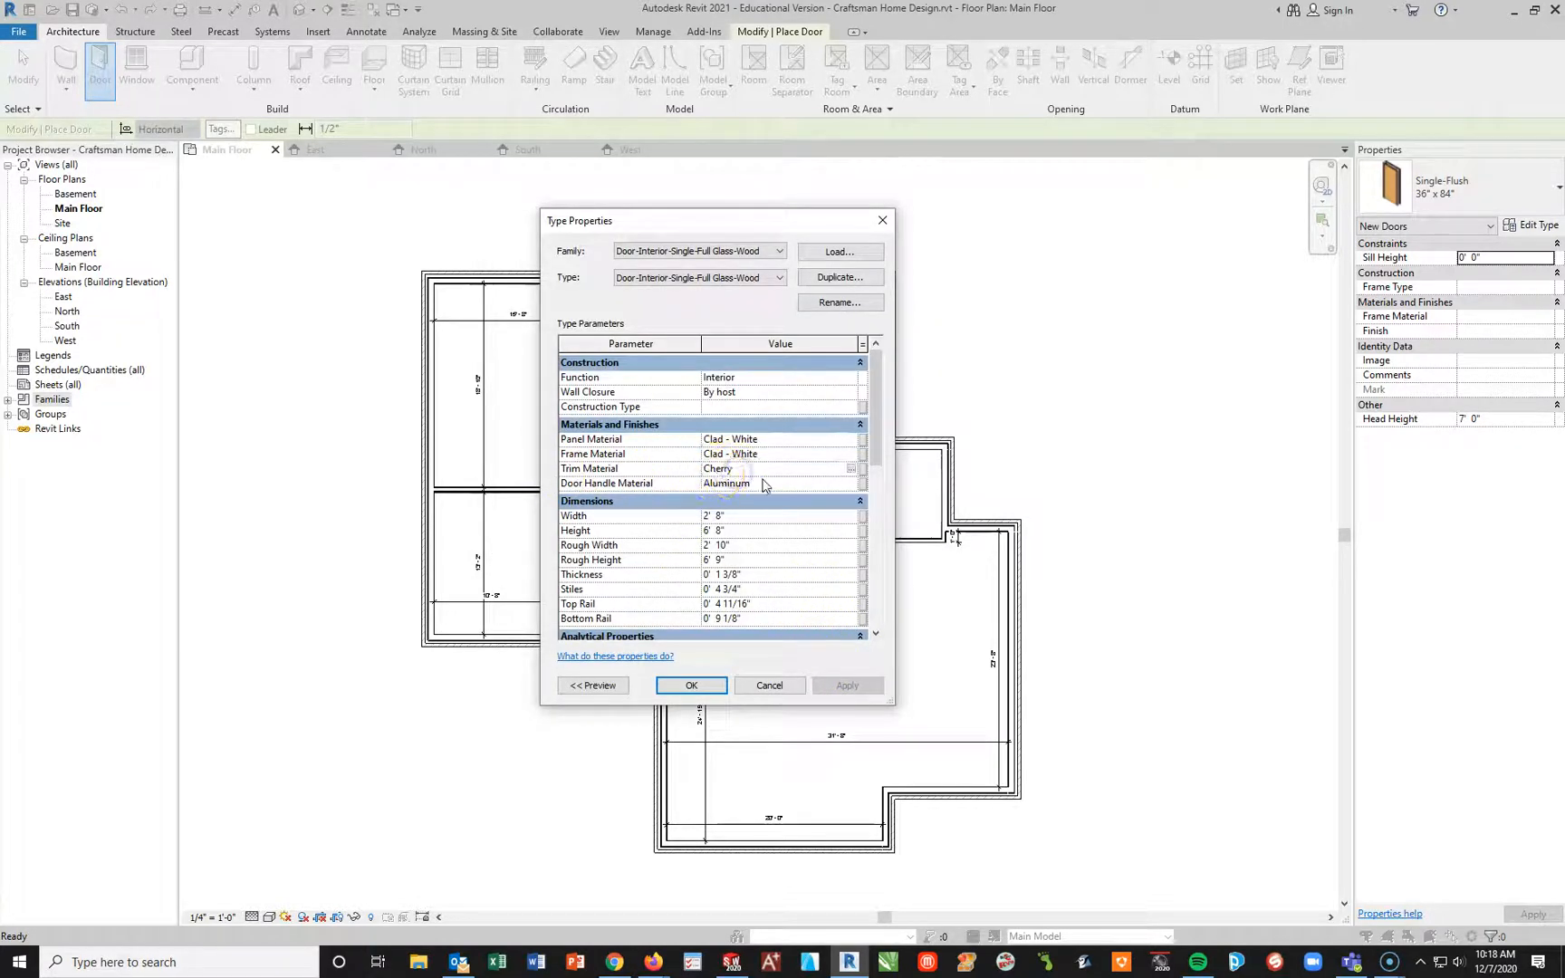
click(851, 468)
click(611, 491)
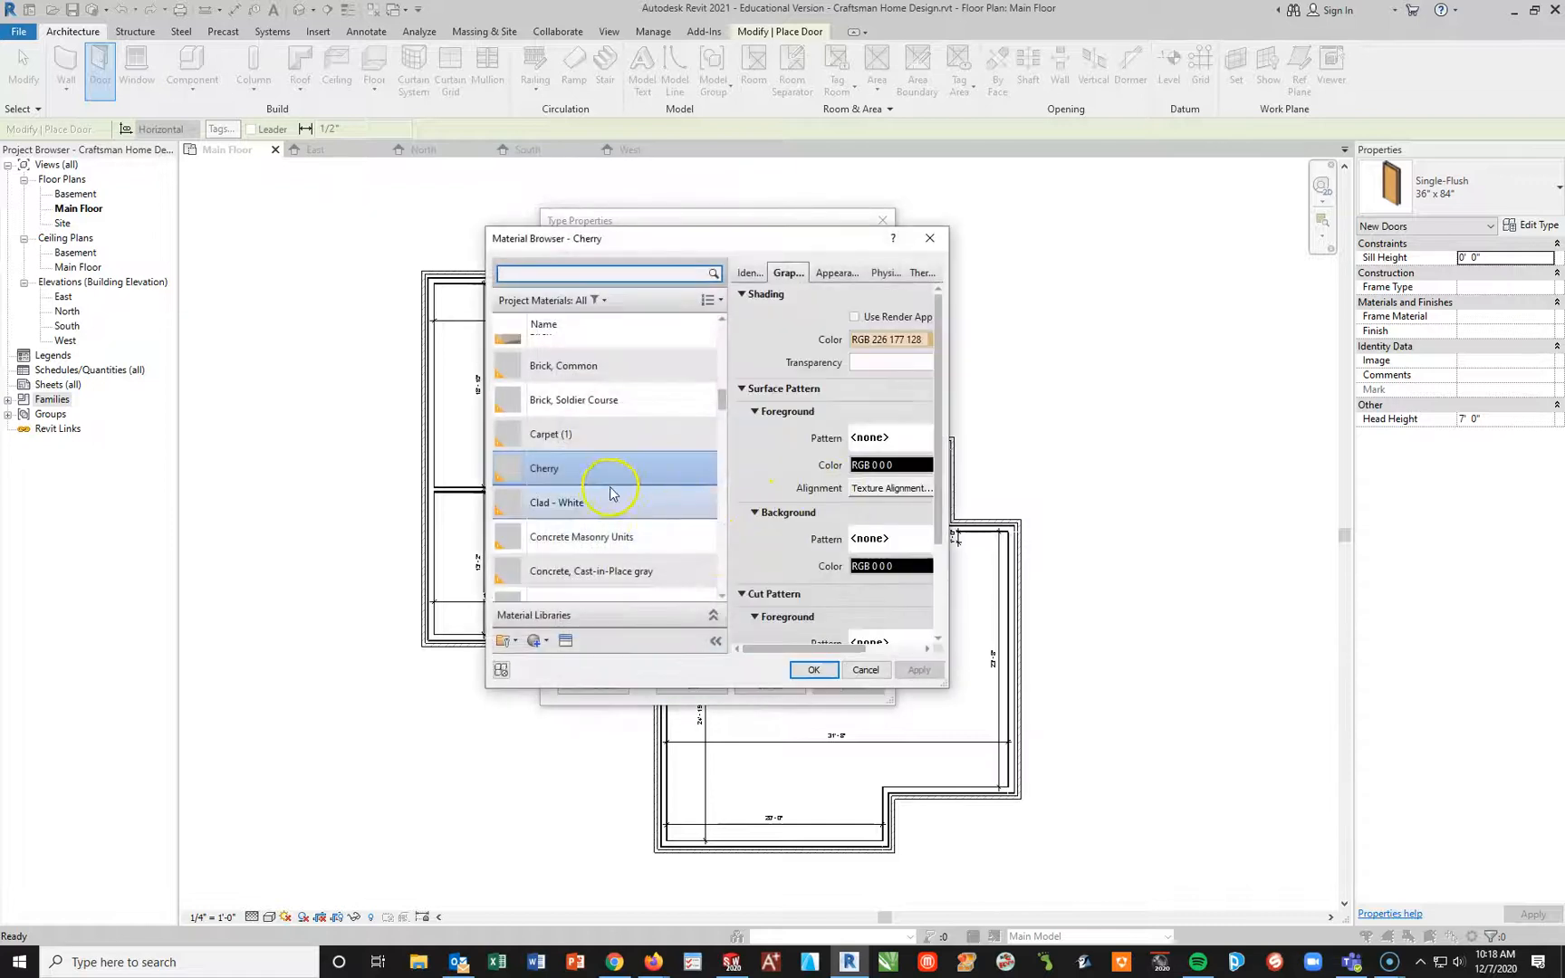
scroll(584, 513, down, 1)
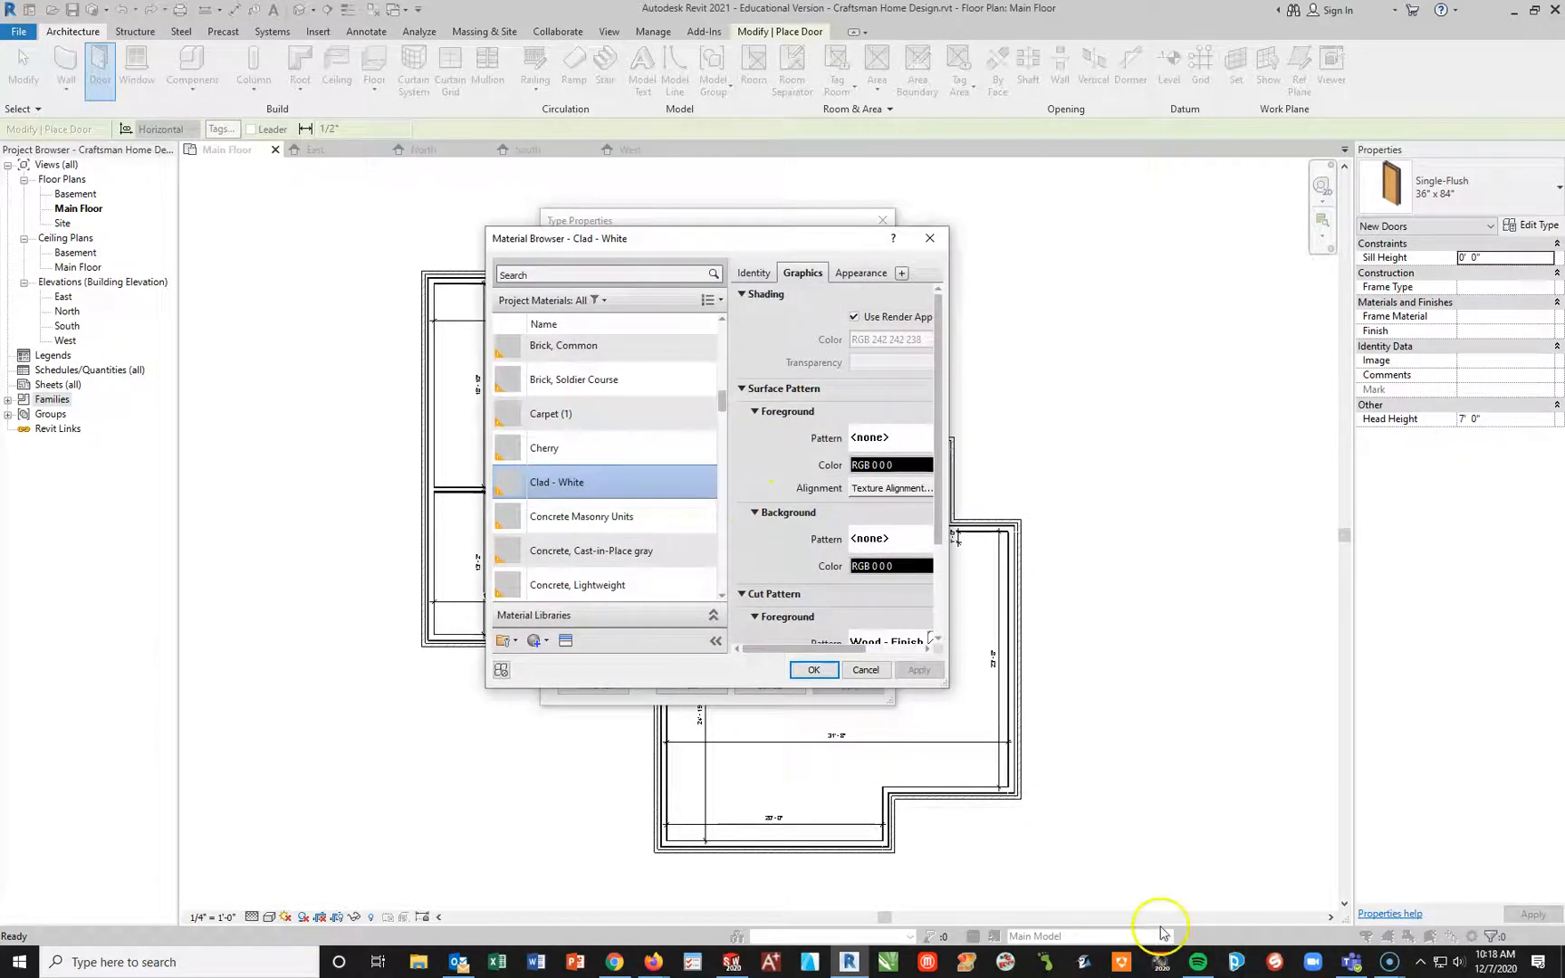
click(815, 671)
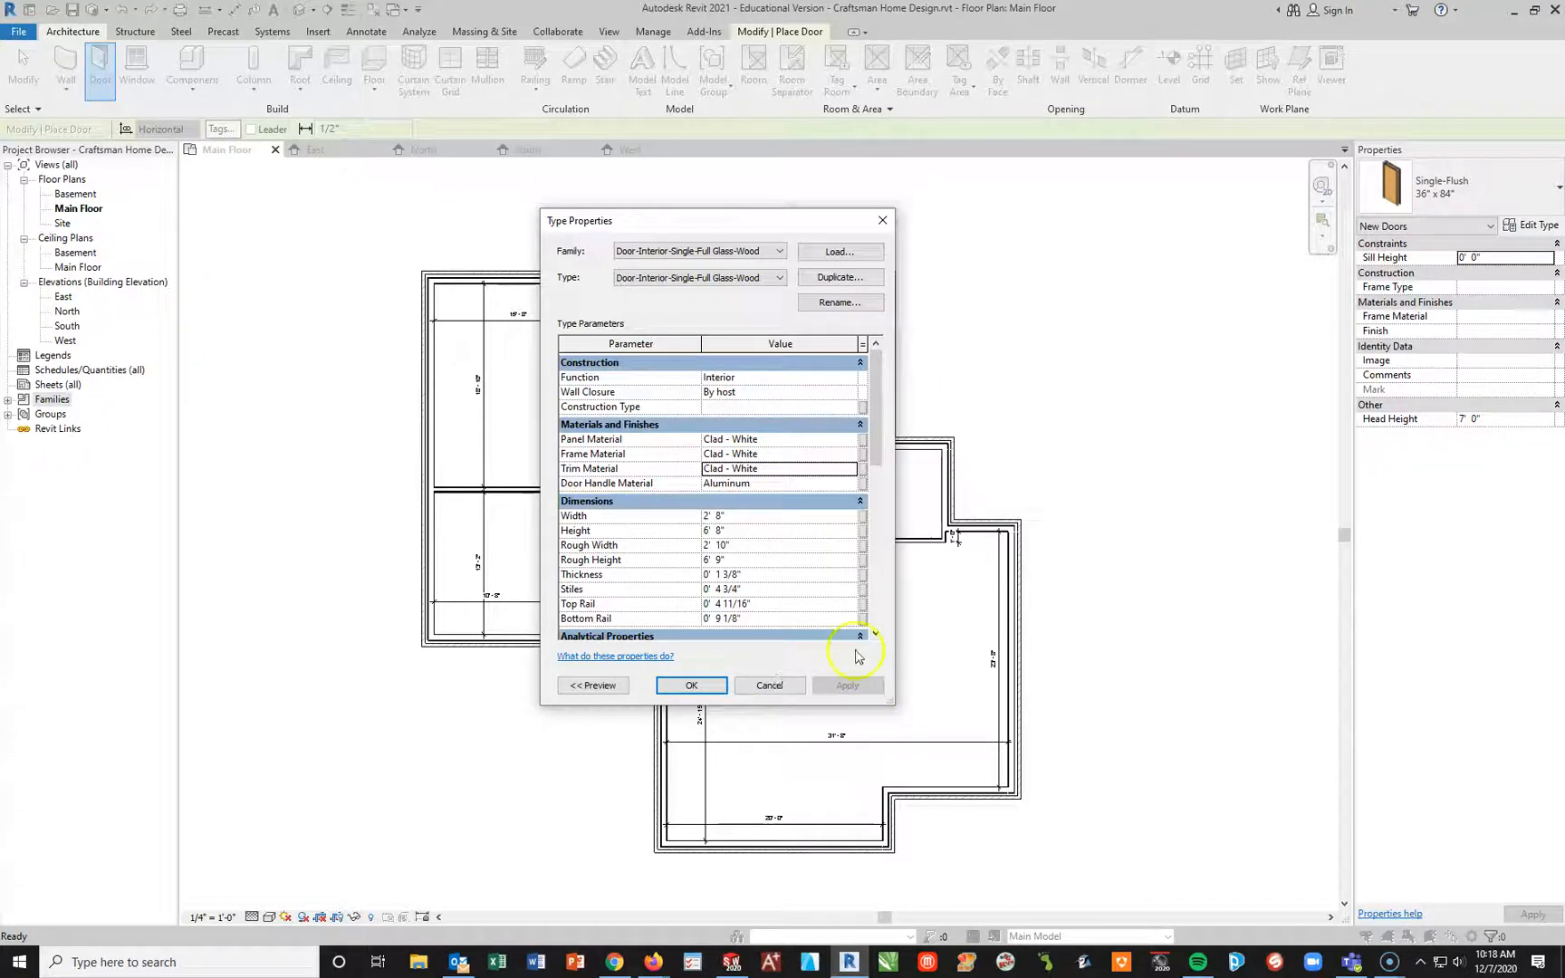
Step: Set the door handle material to Steel, Chrome Plated and accept the door's type properties
click(777, 486)
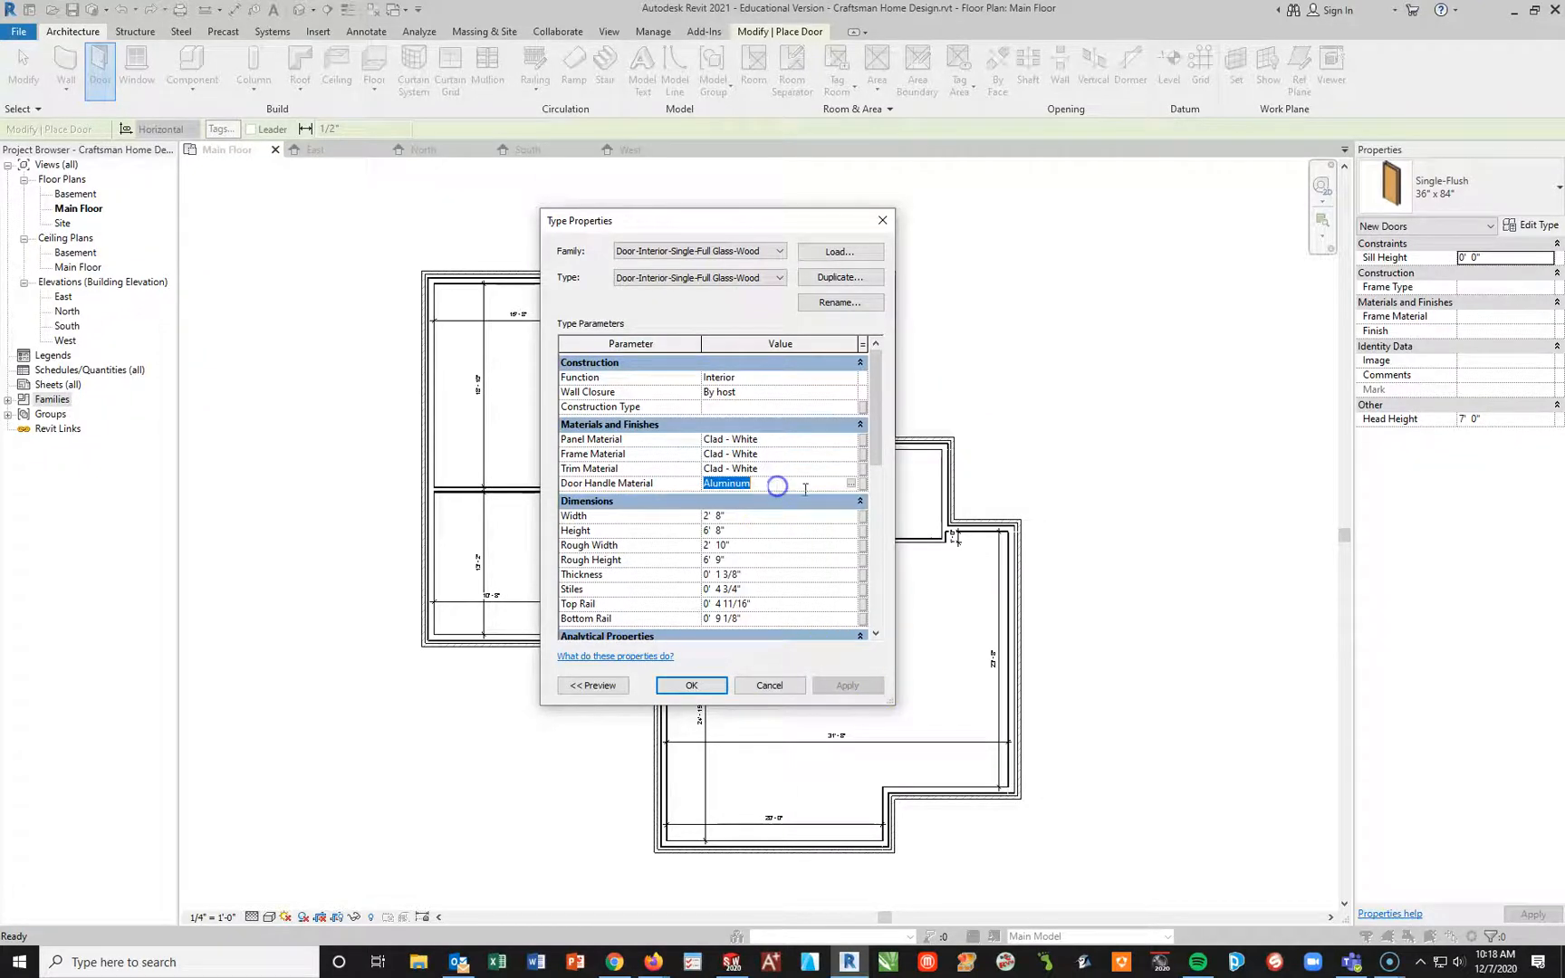
click(852, 483)
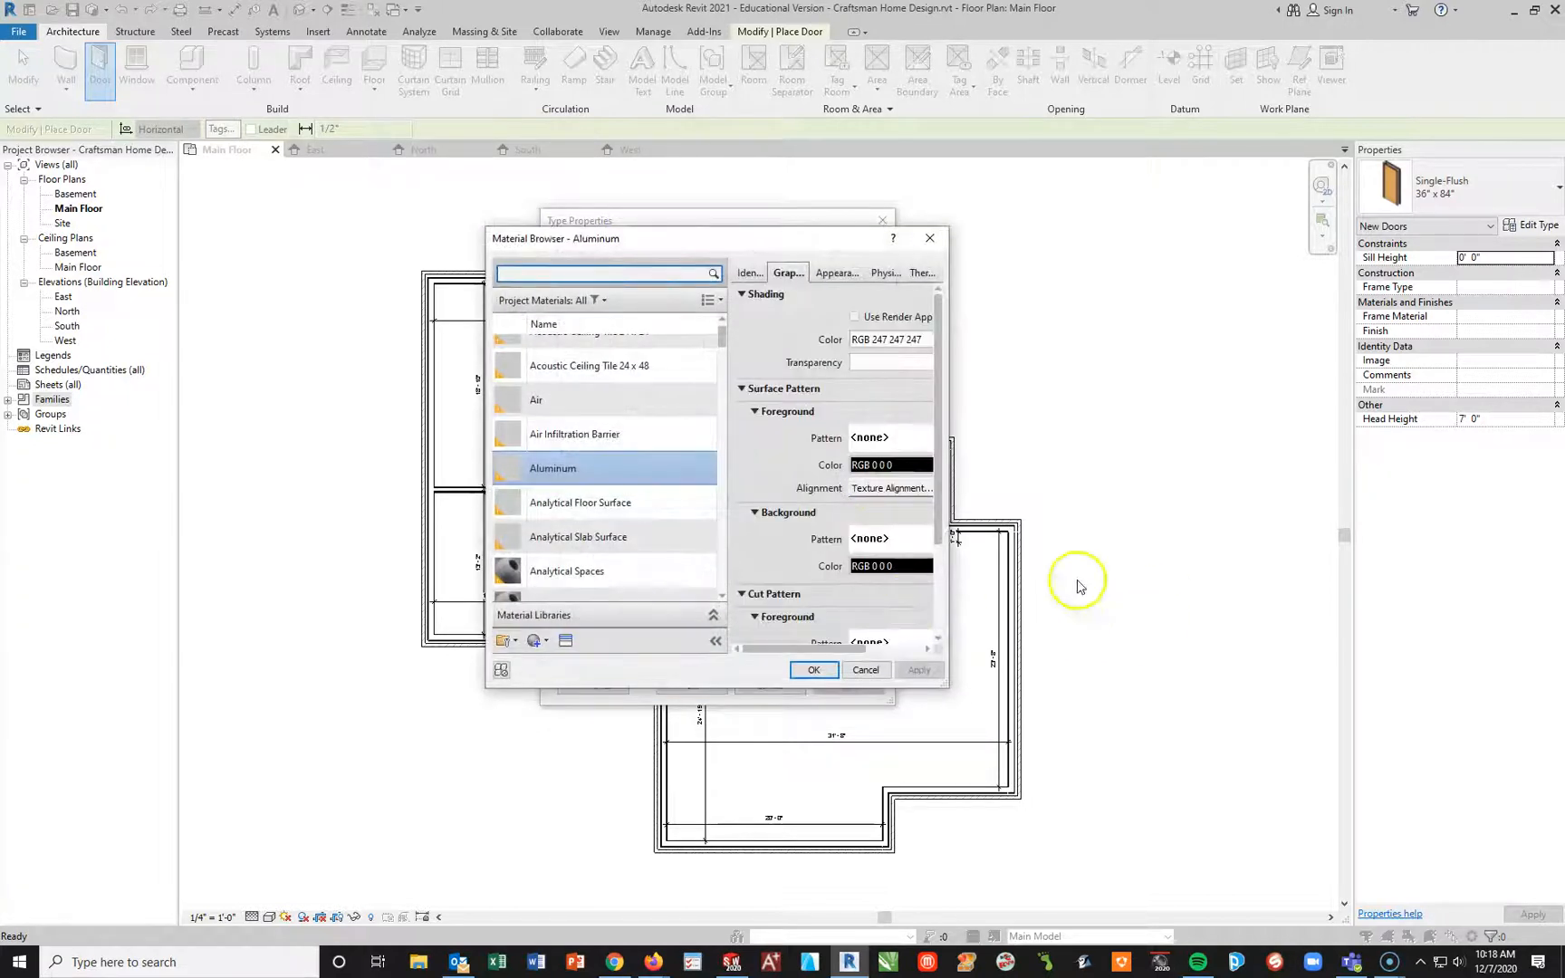
scroll(674, 500, down, 5)
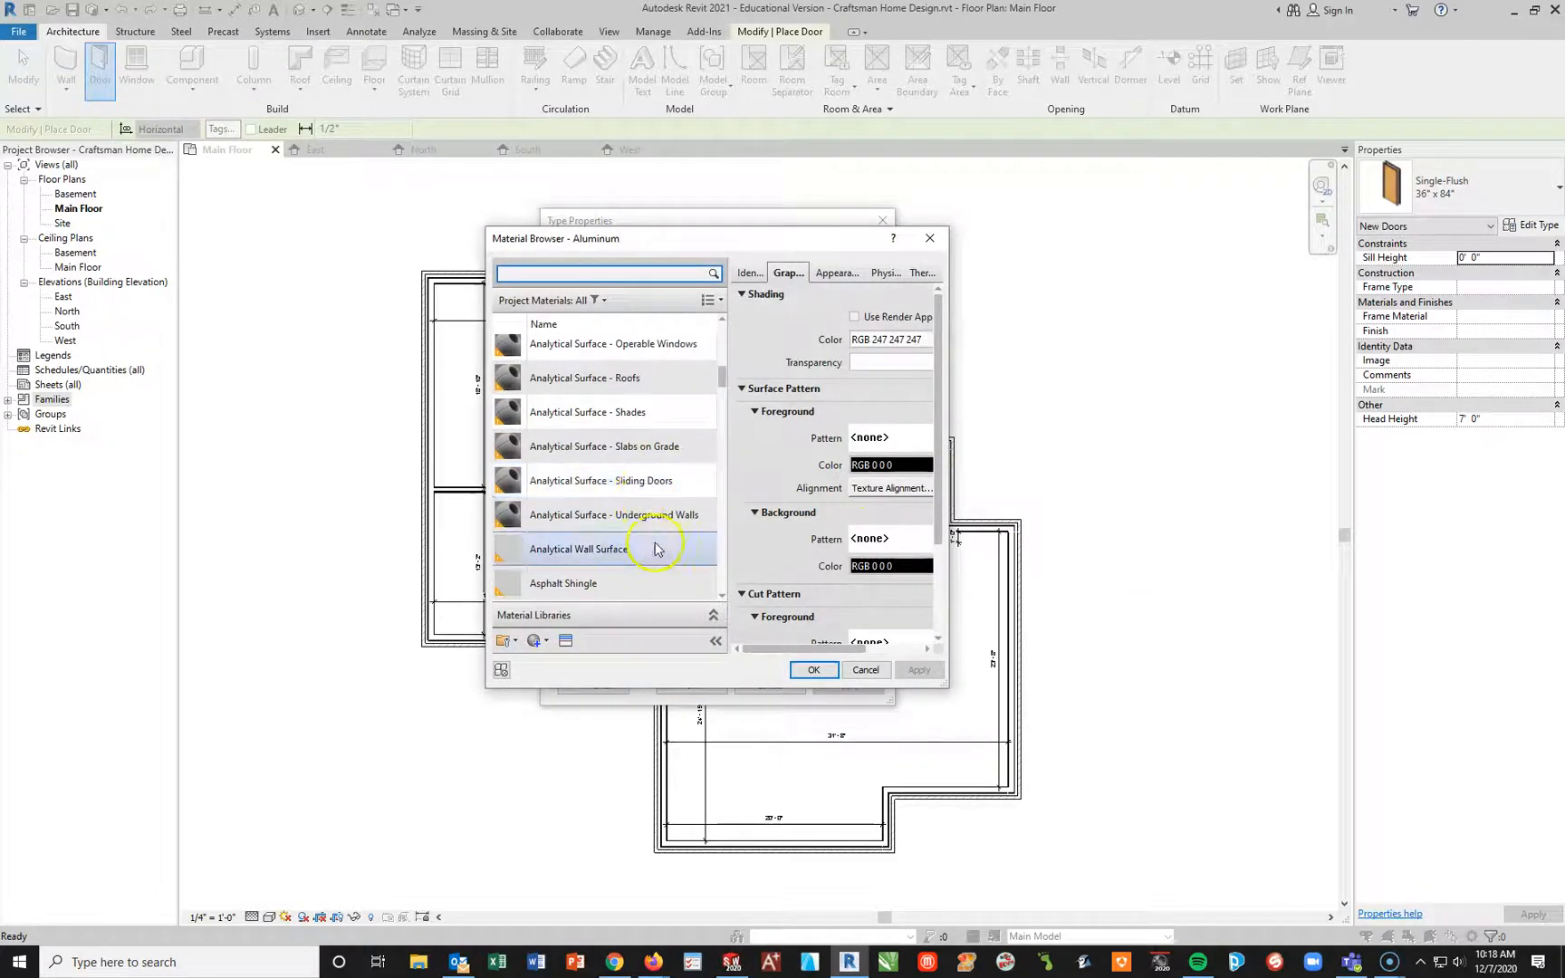
scroll(631, 431, down, 3)
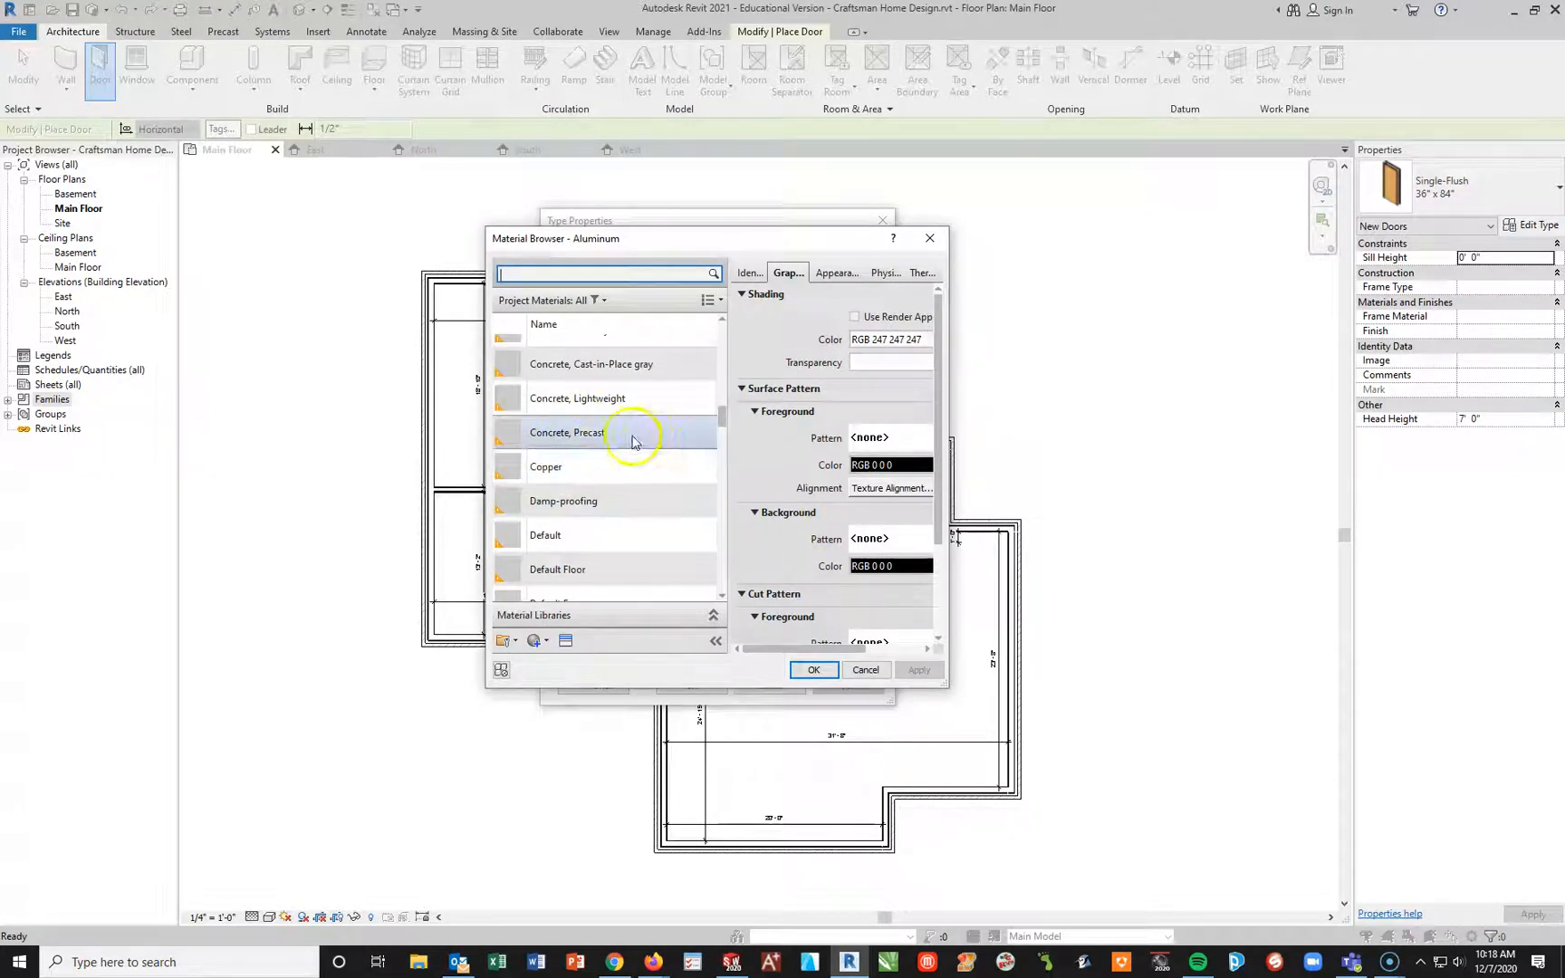
scroll(634, 442, up, 3)
scroll(628, 511, down, 3)
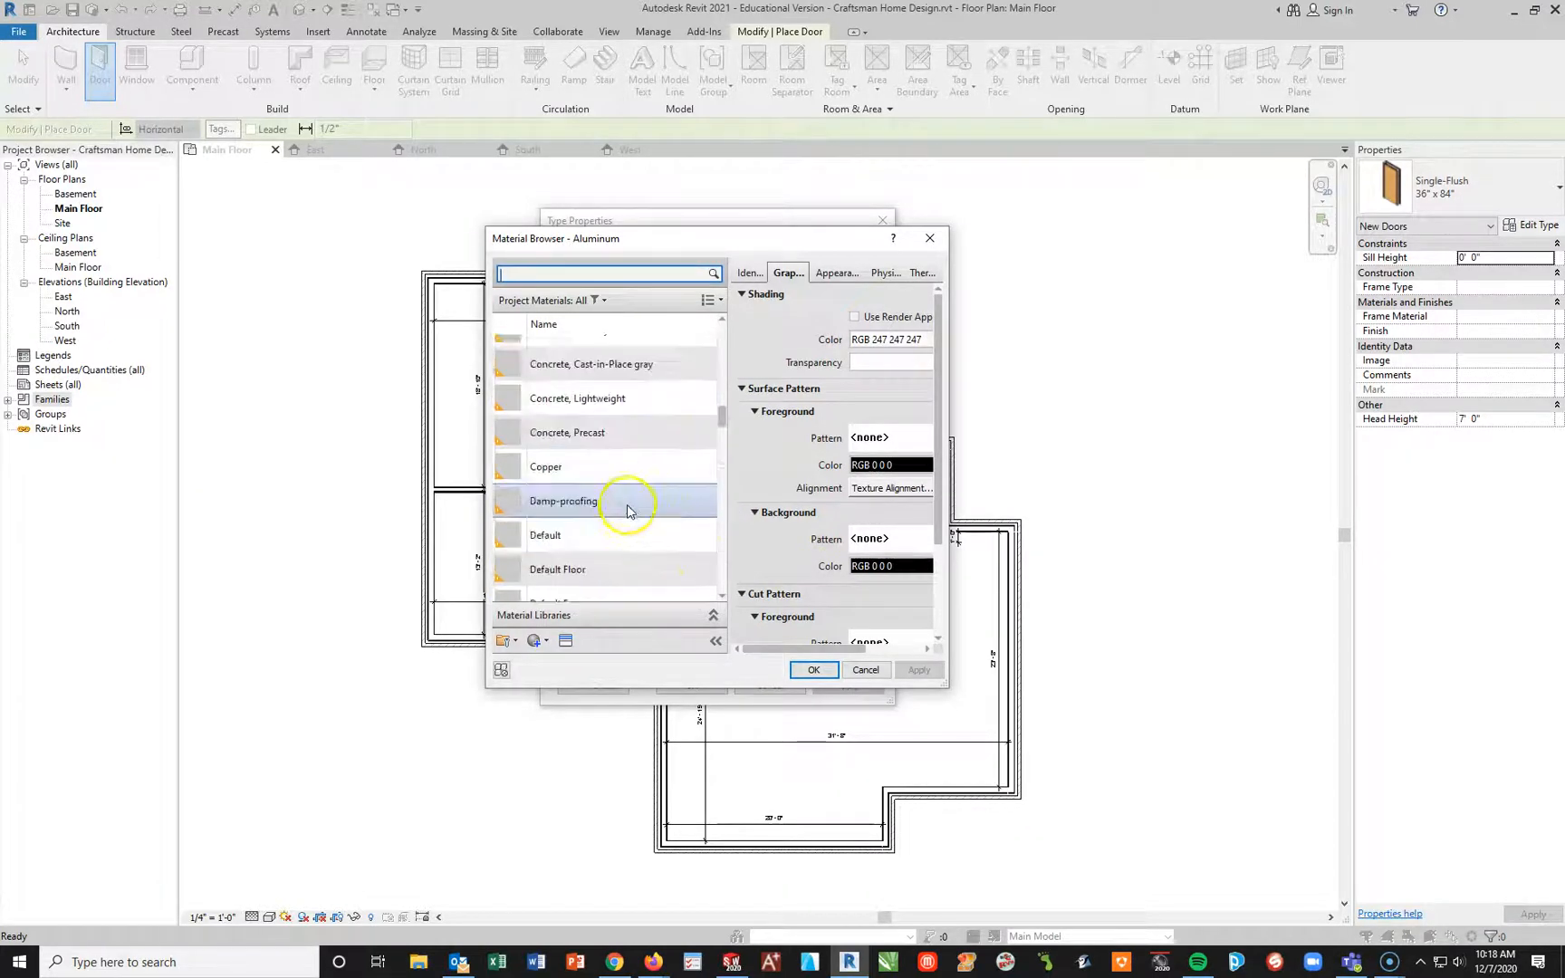
scroll(628, 509, down, 6)
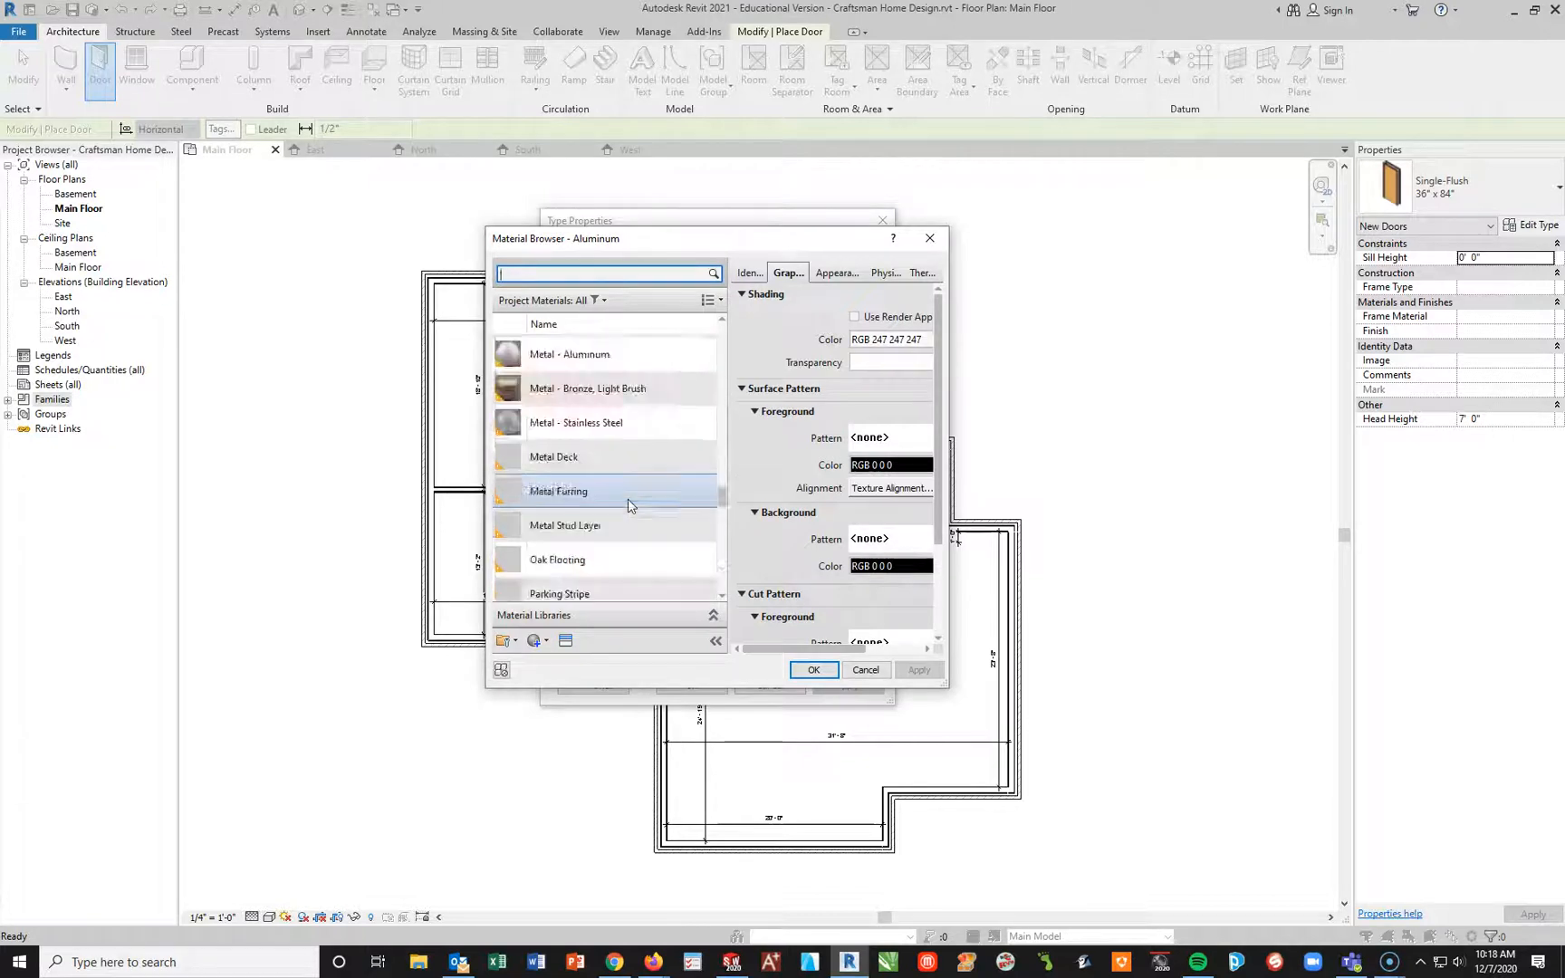
scroll(632, 506, down, 4)
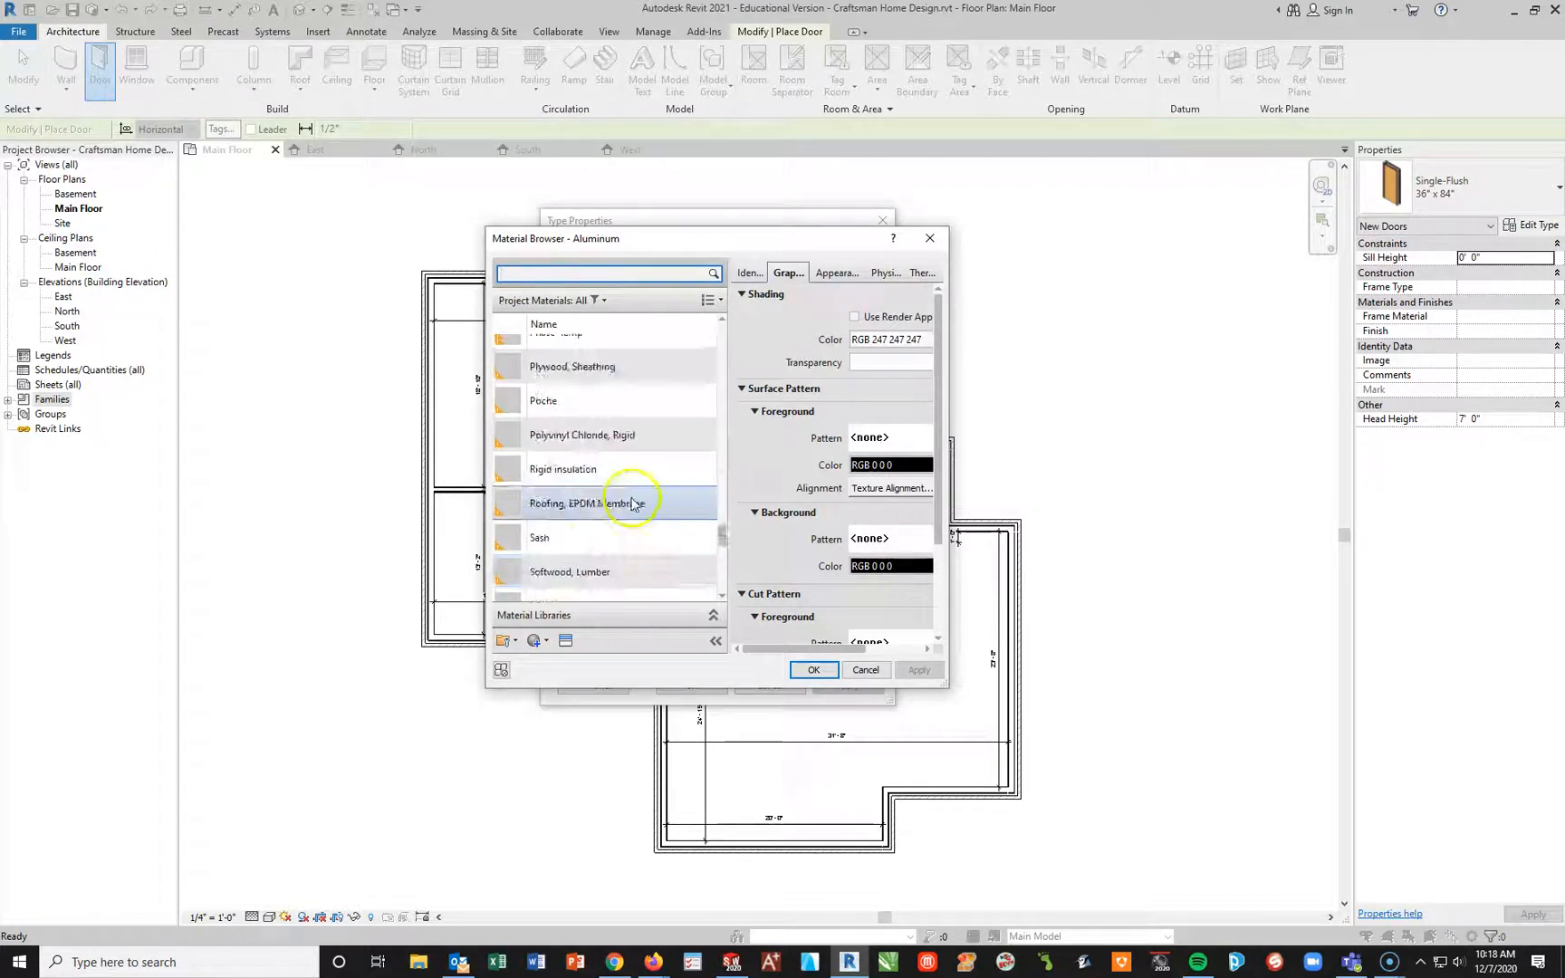
scroll(632, 506, down, 2)
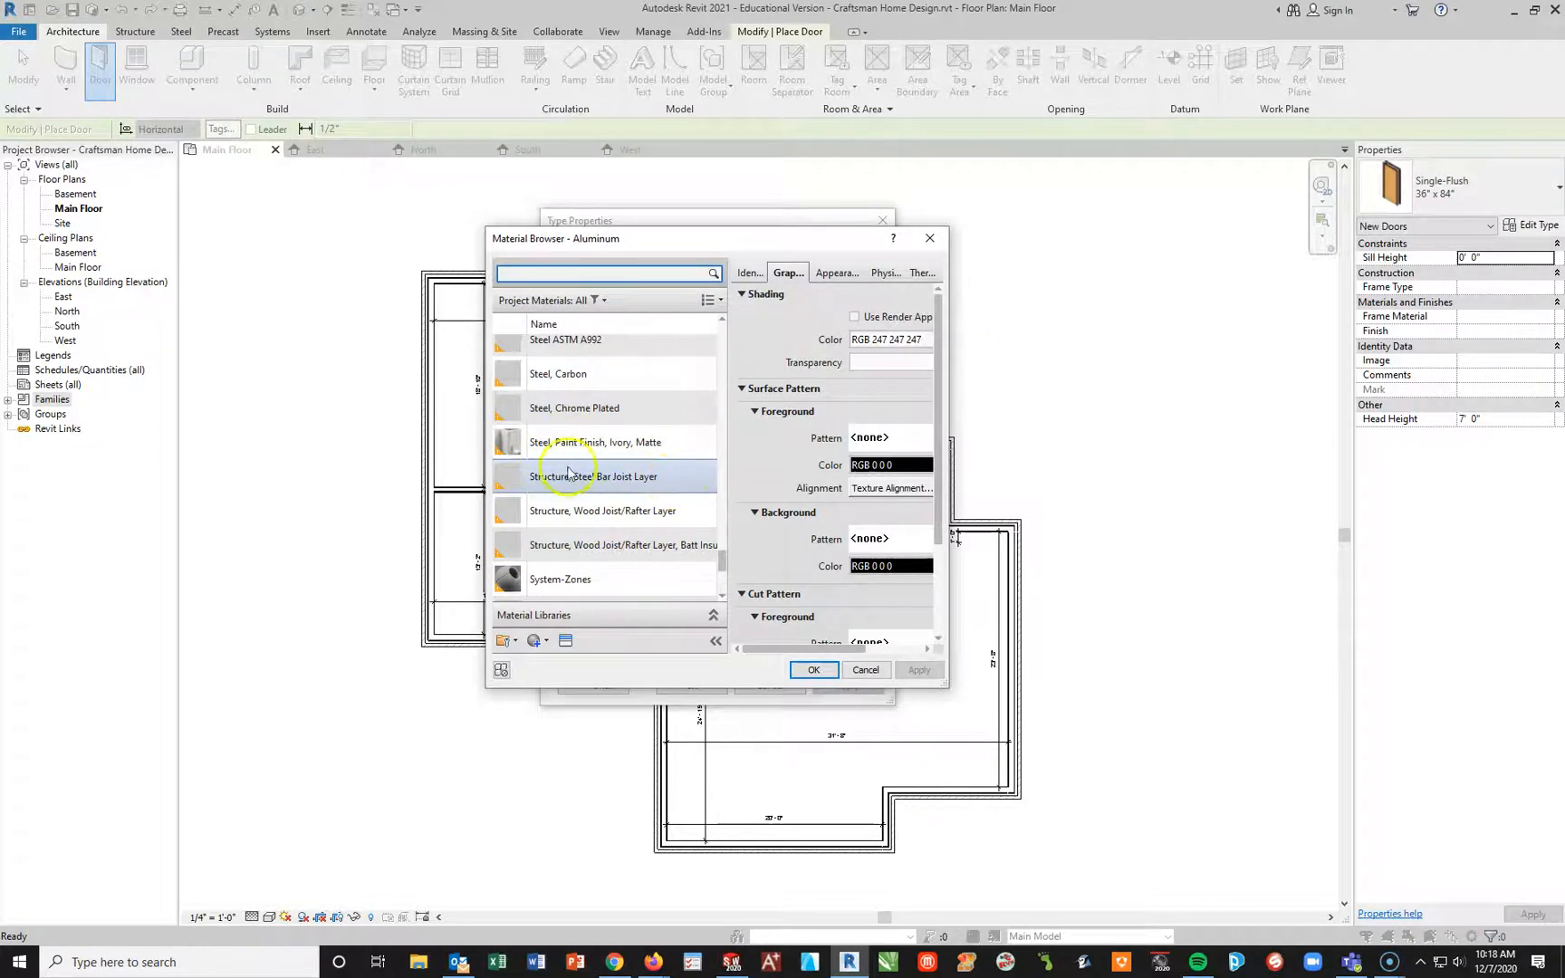
scroll(671, 381, up, 1)
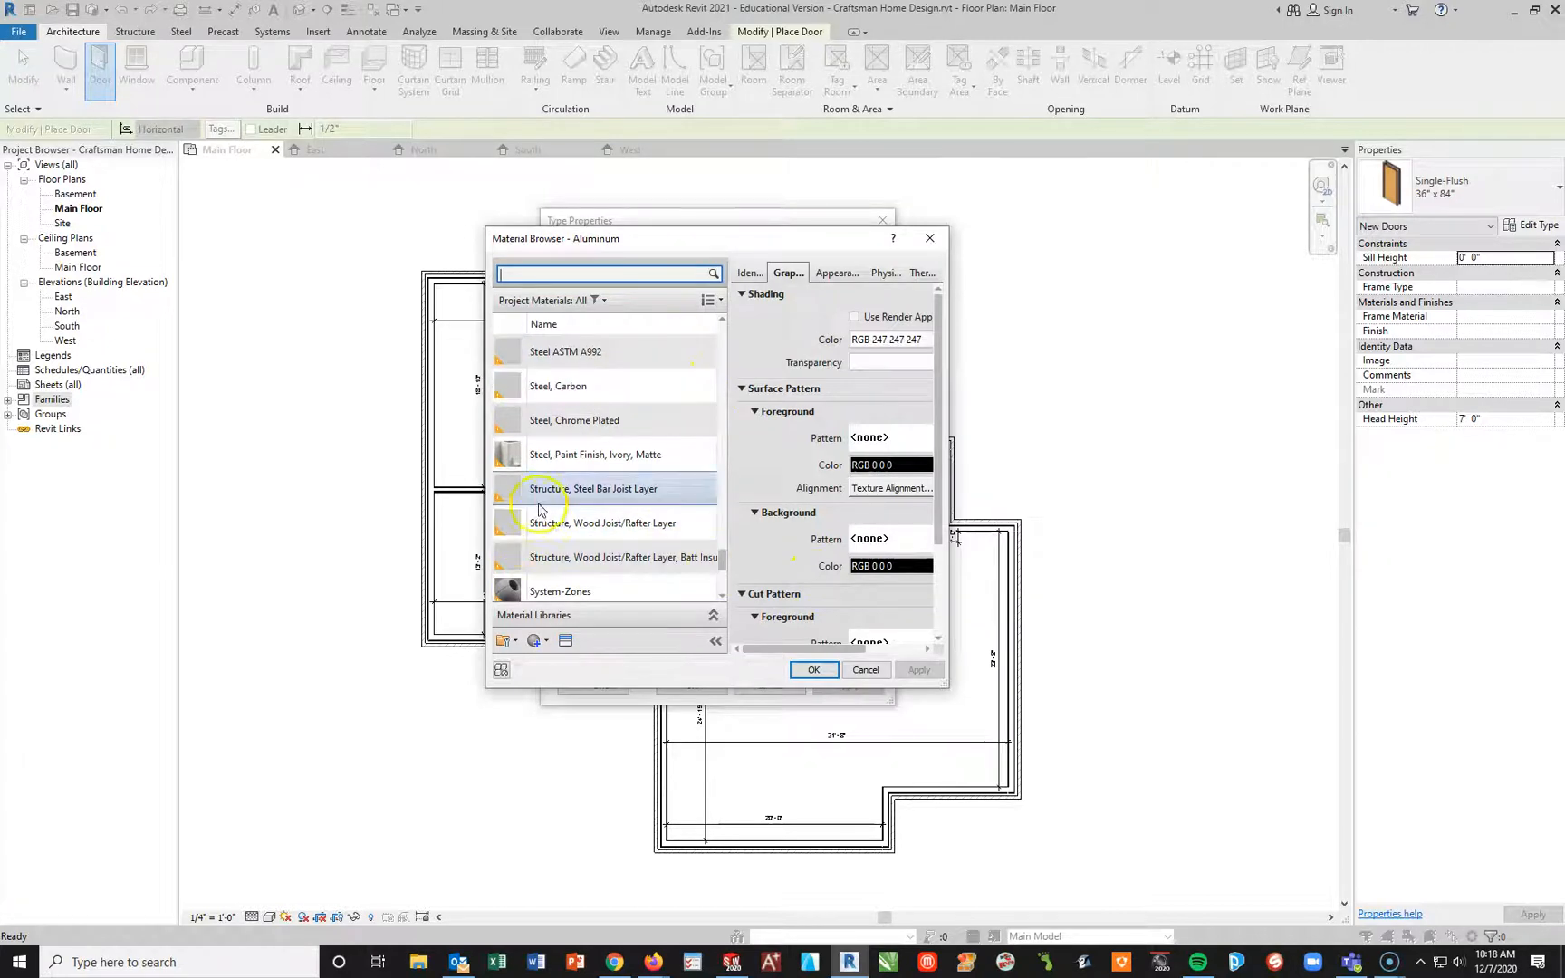
click(585, 423)
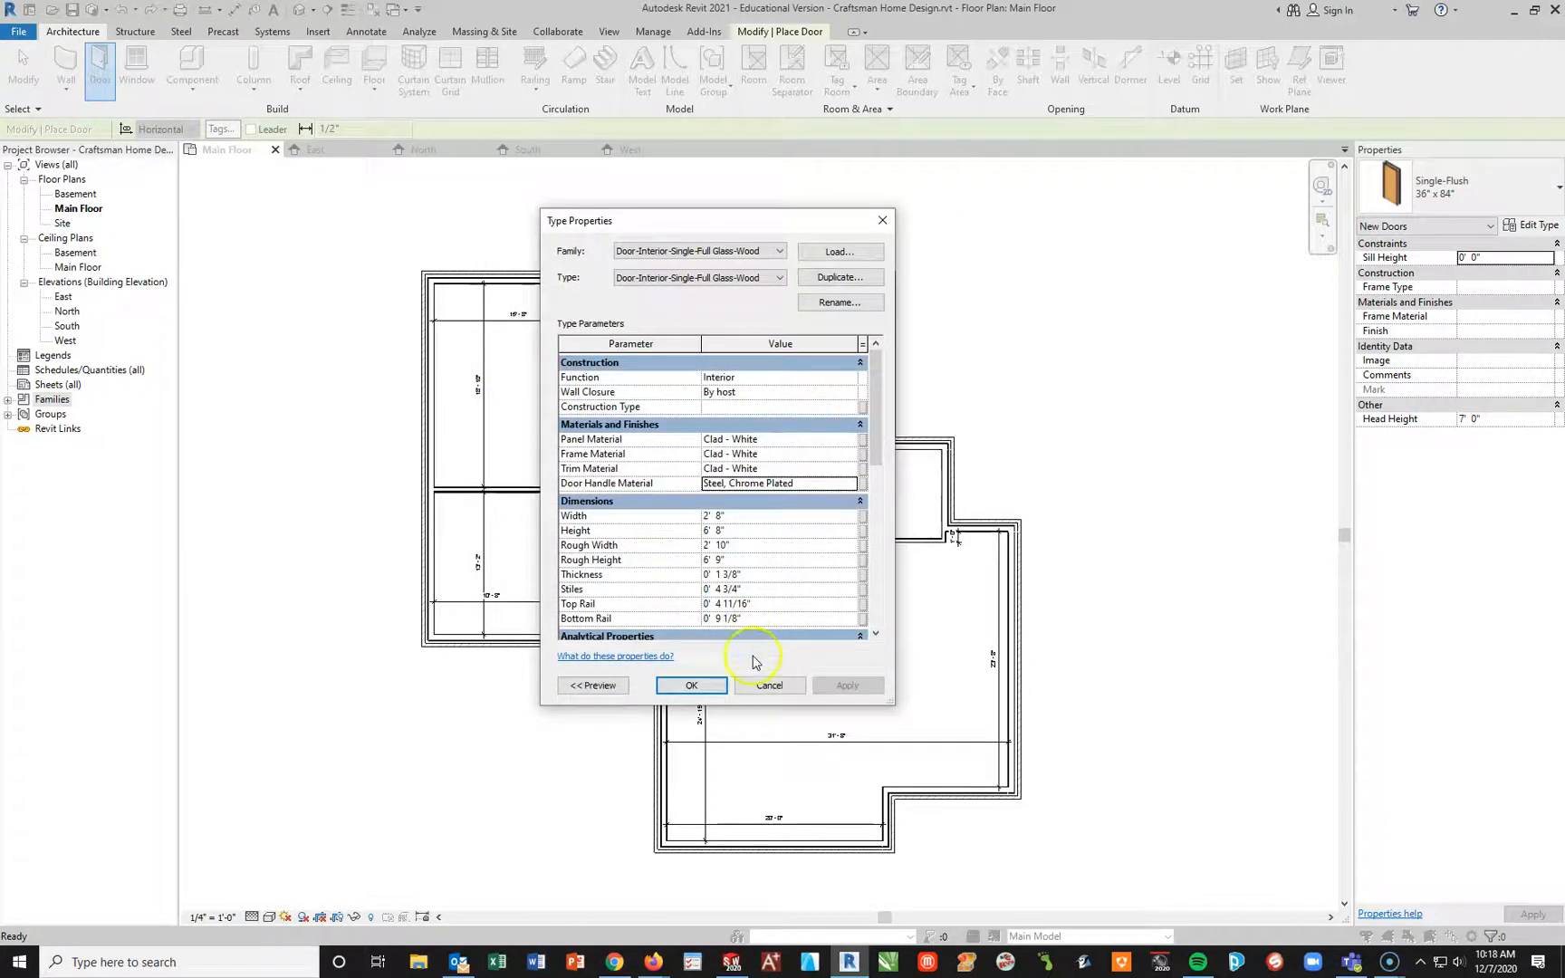
click(691, 685)
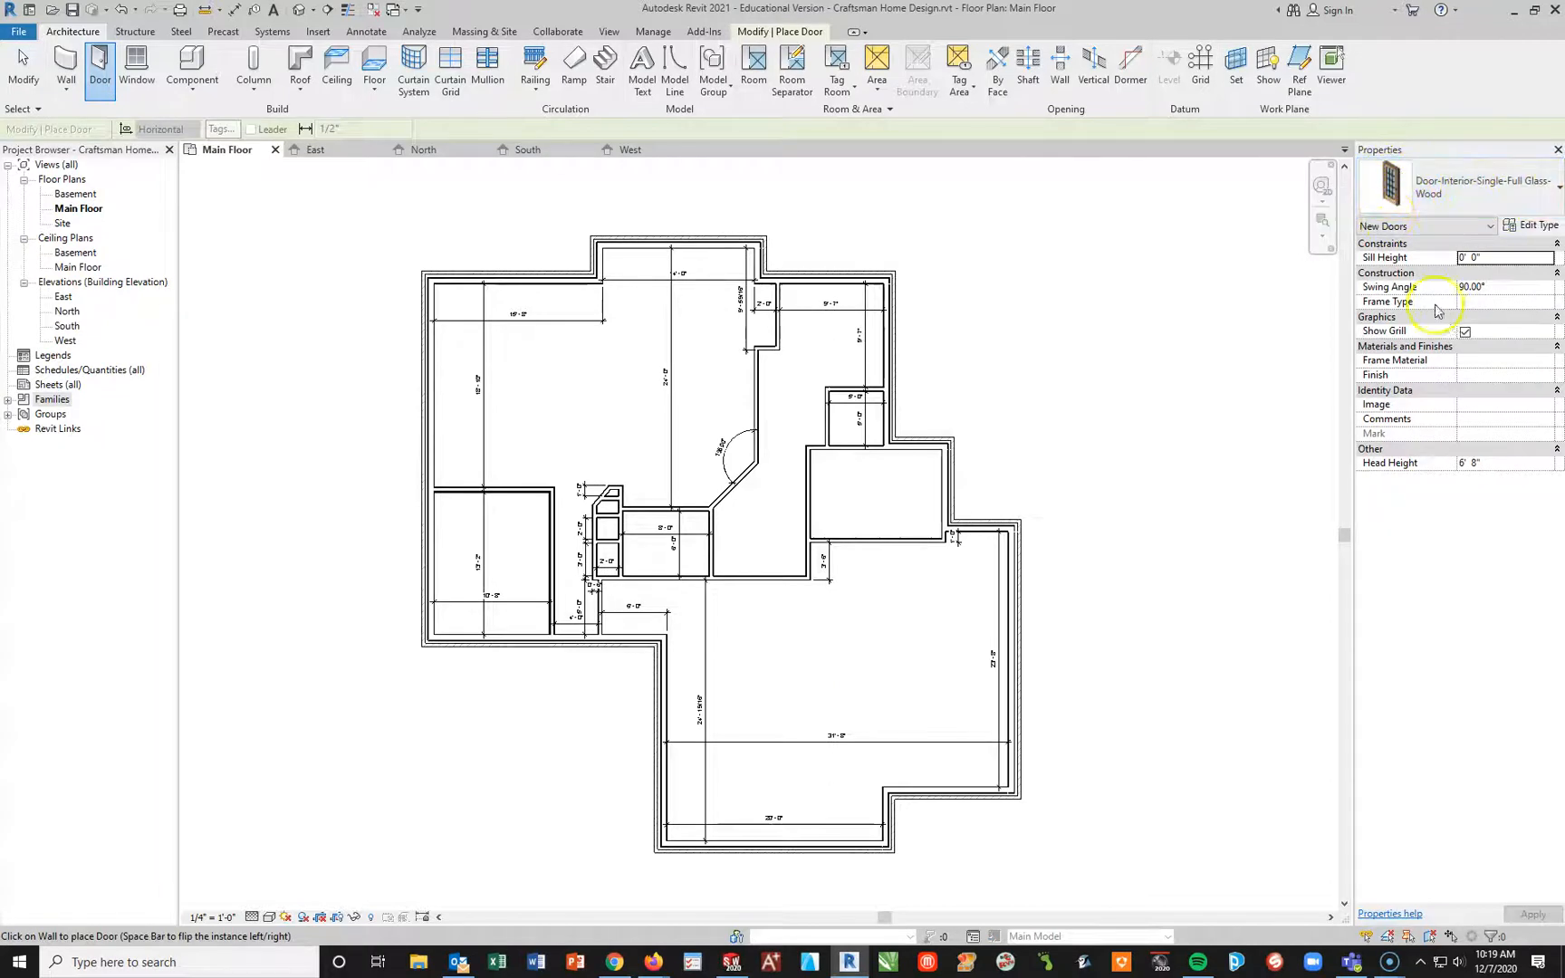
Step: Place the full-glass door centred in the exterior wall at the lower end of the 4'-0" wide passage and end door placement
scroll(554, 625, down, 5)
scroll(554, 625, up, 7)
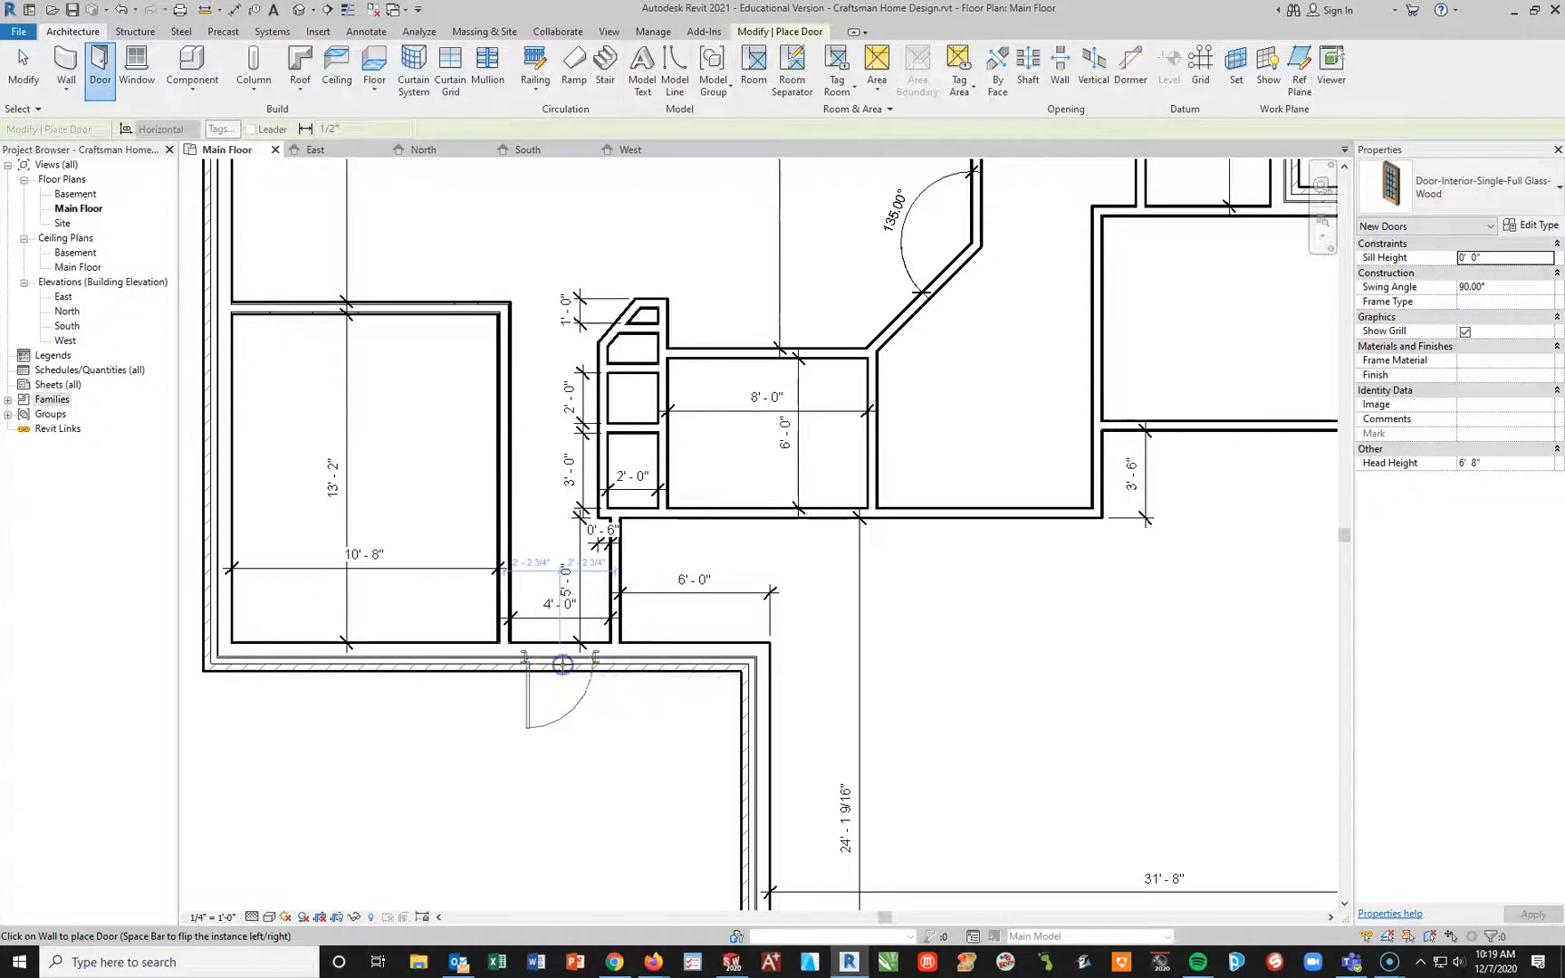
click(536, 657)
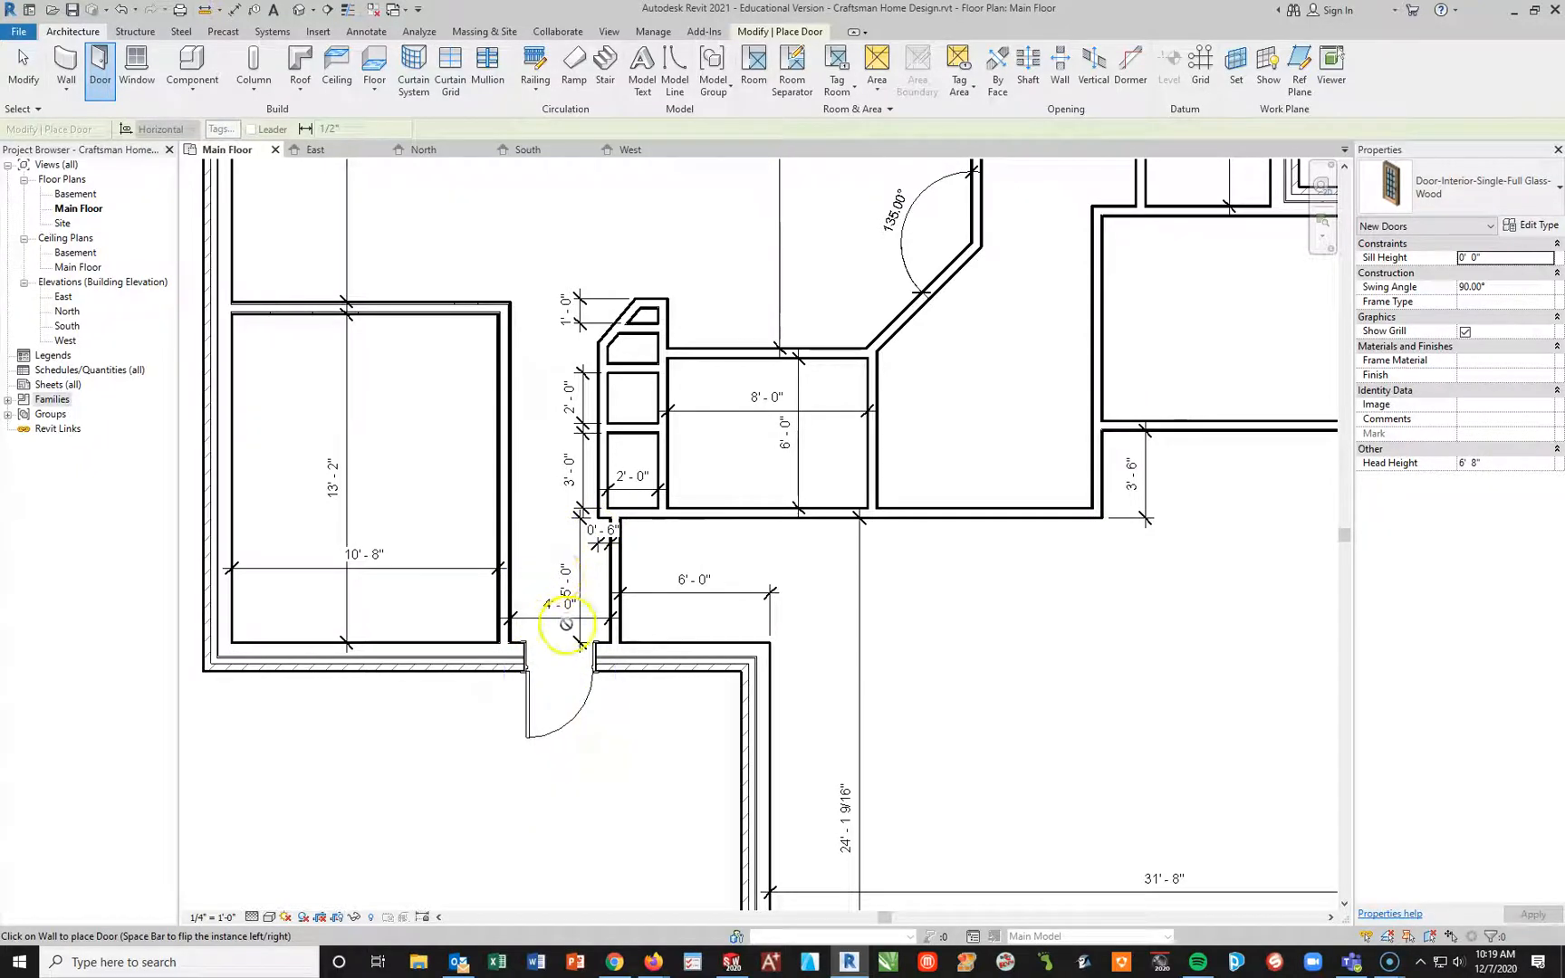
key(Escape)
key(Escape)
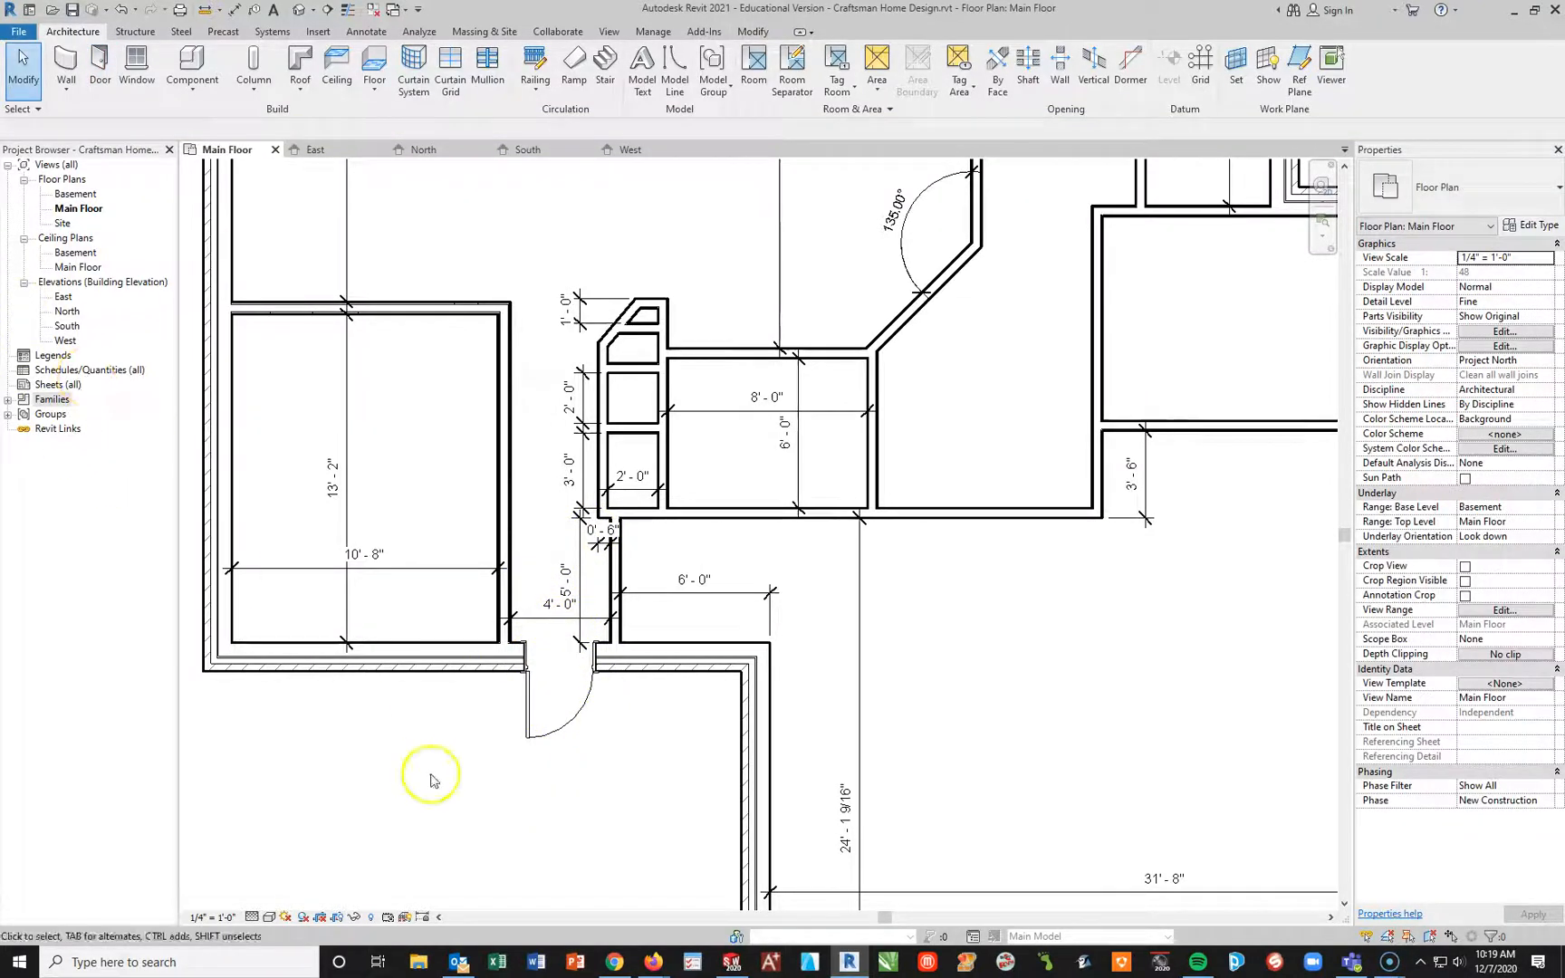
Step: Flip the placed door to swing into the passage with hinges on its right jamb, and turn off its Show Grill option
click(542, 735)
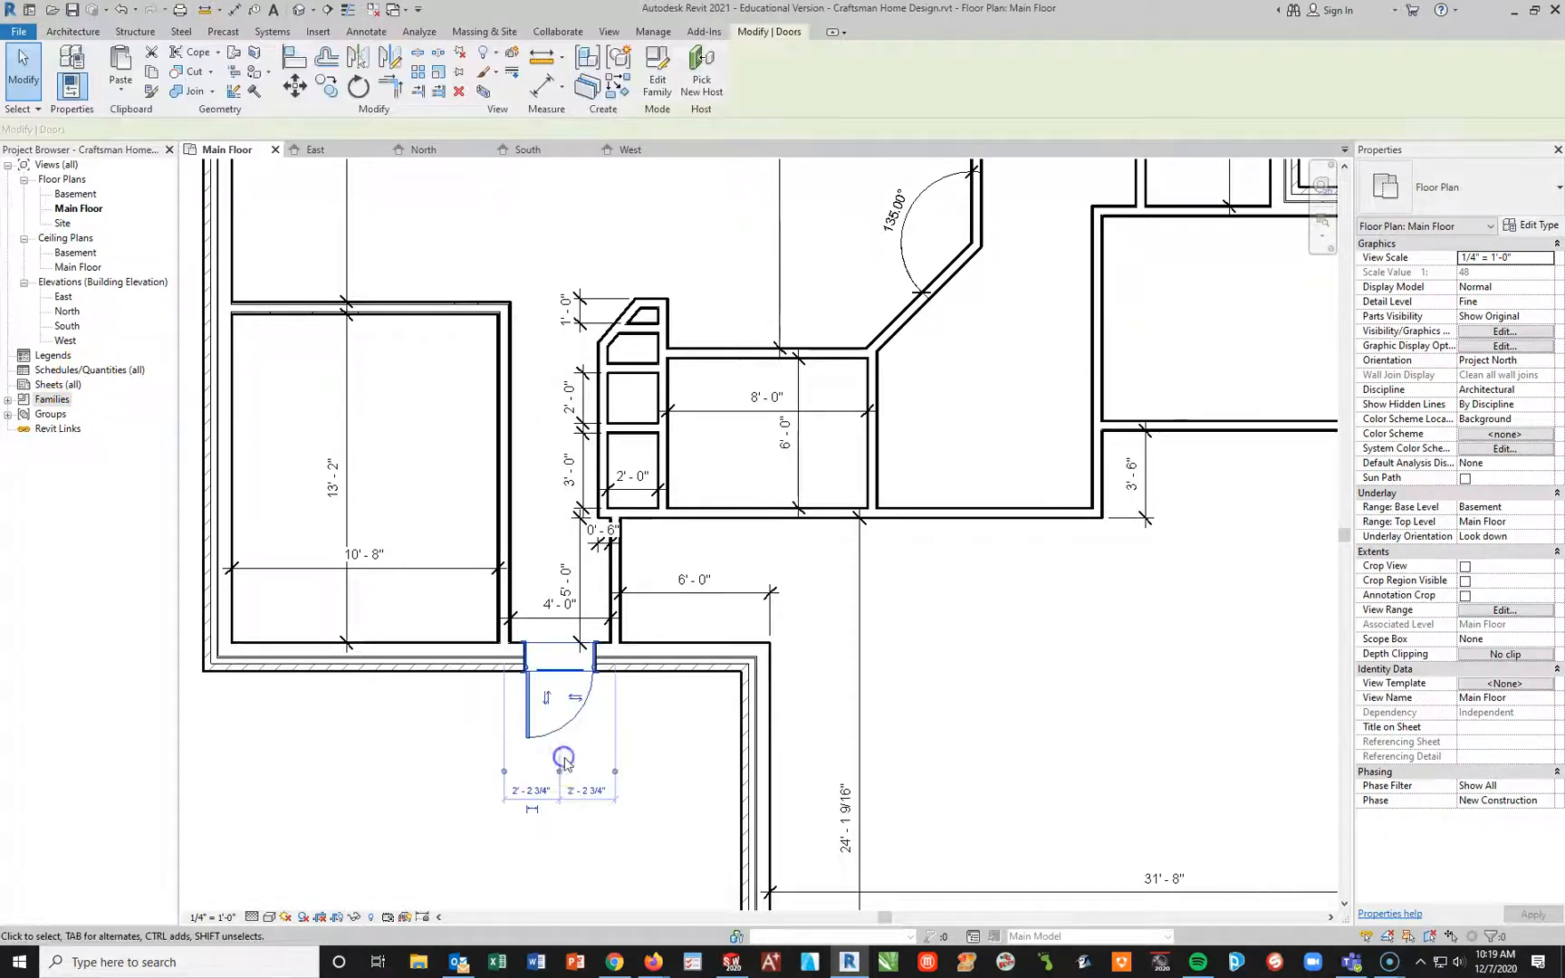
click(546, 698)
click(547, 617)
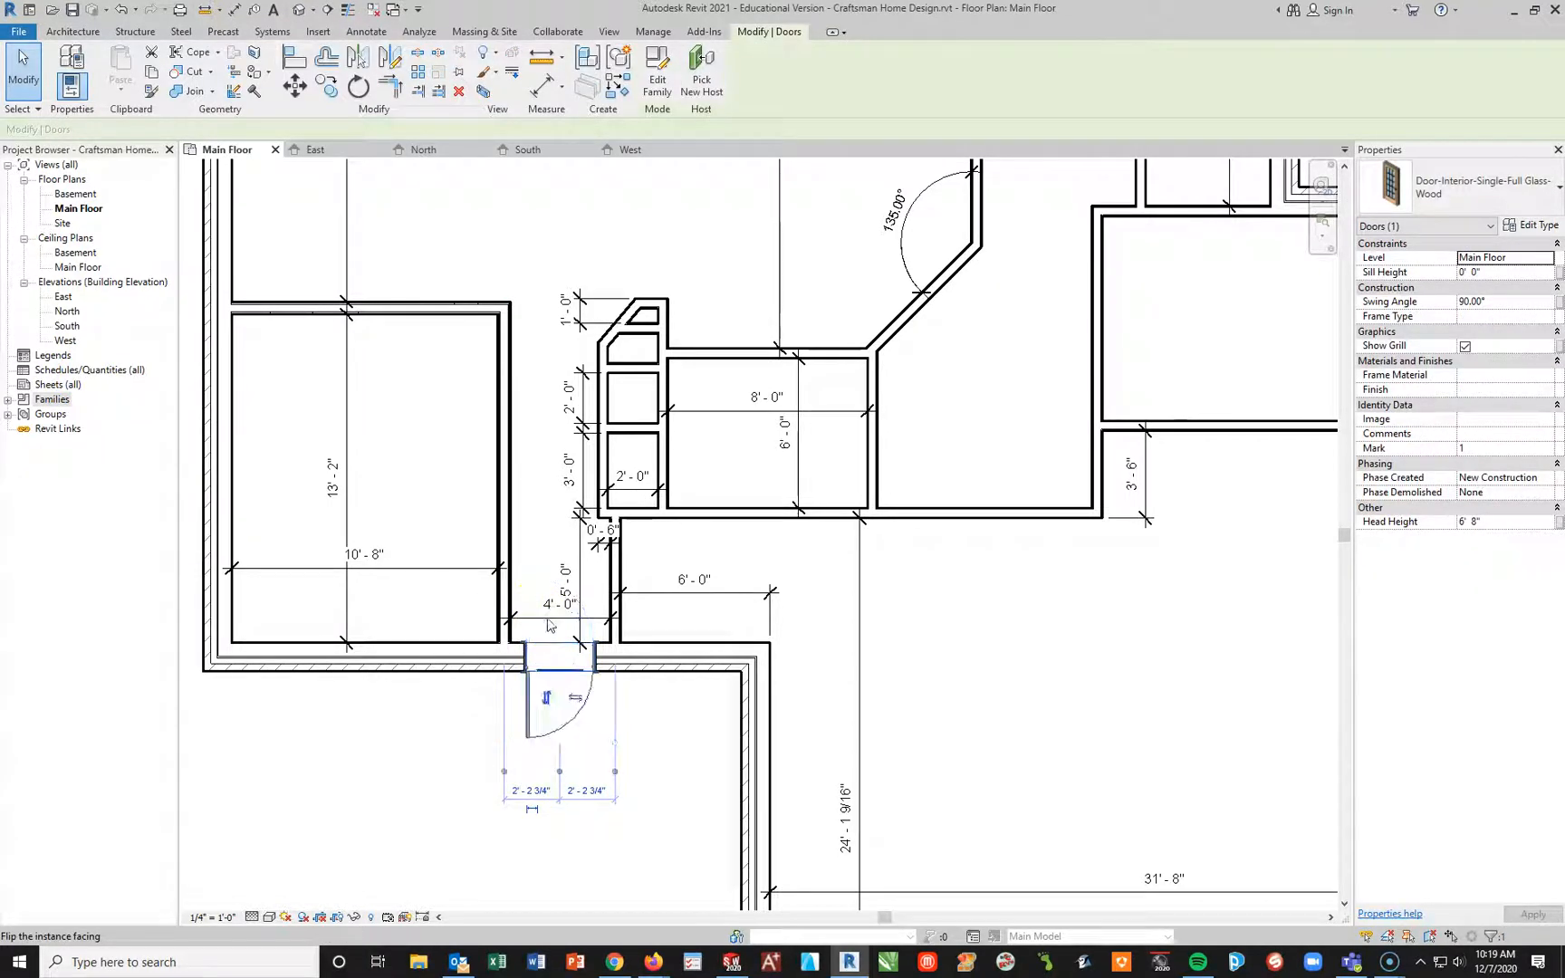
click(577, 698)
click(544, 702)
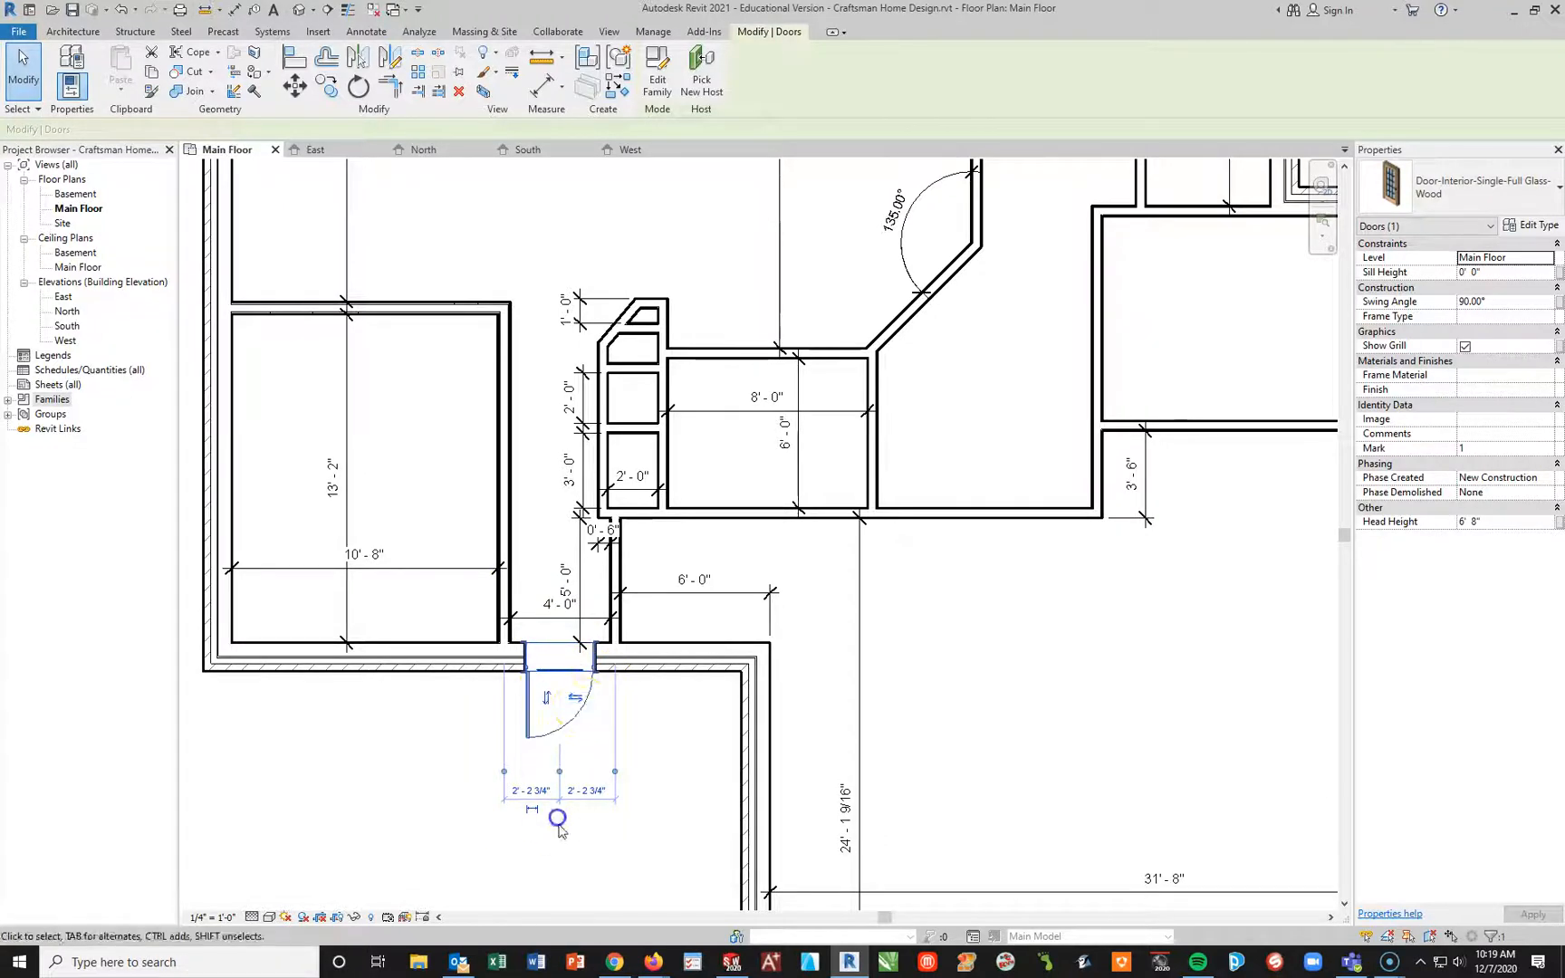
click(568, 716)
click(577, 619)
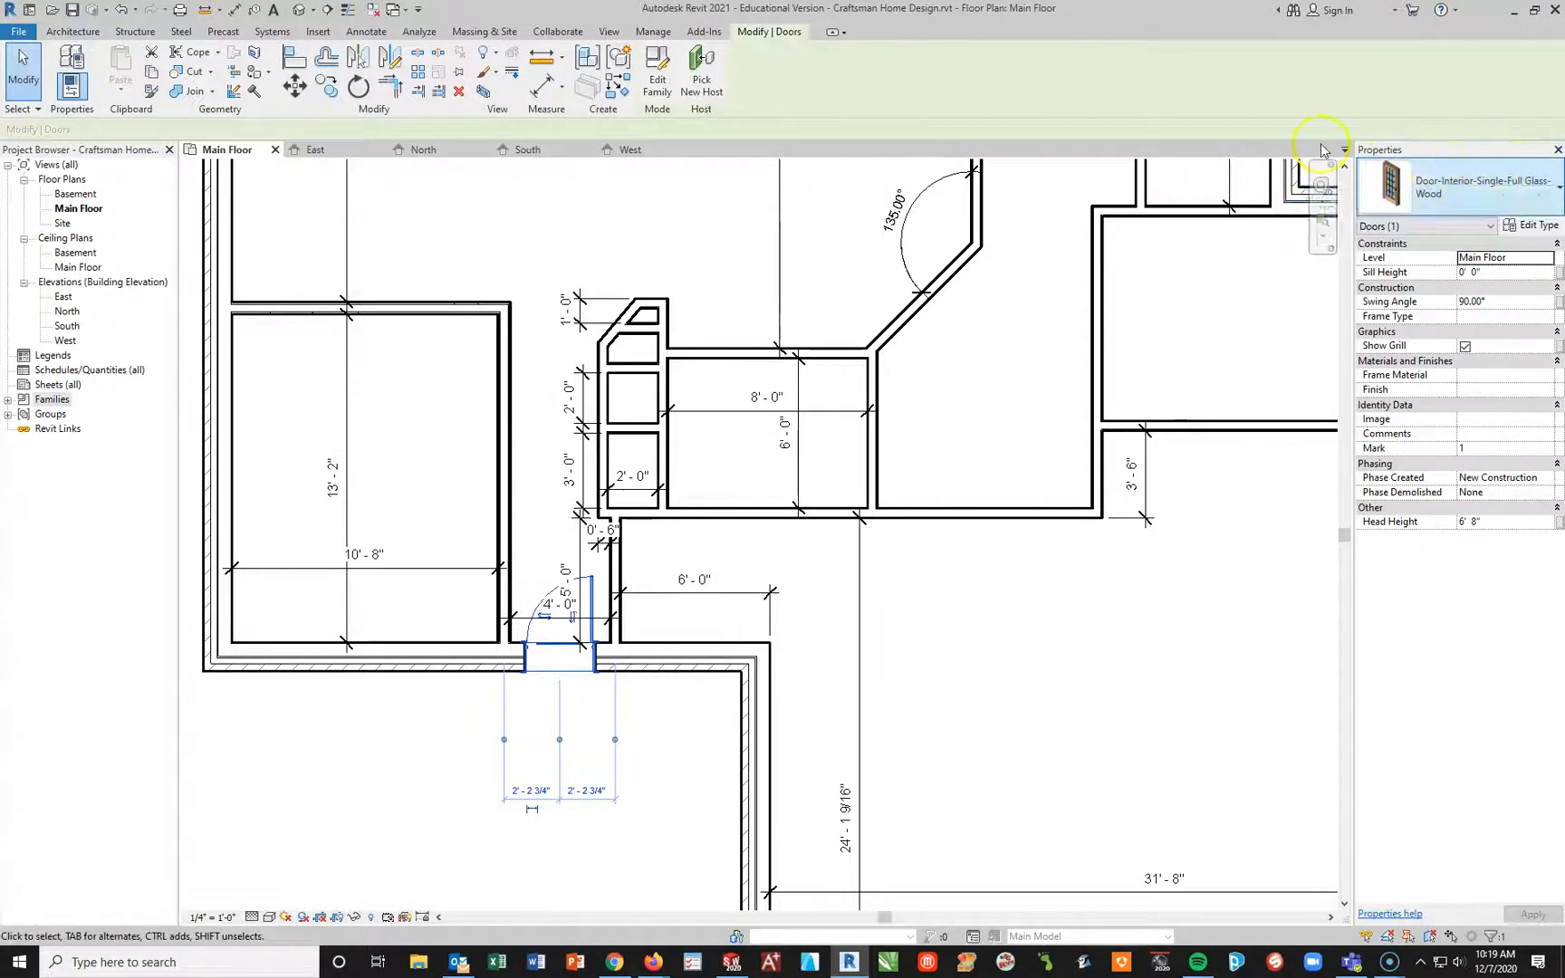
click(1465, 347)
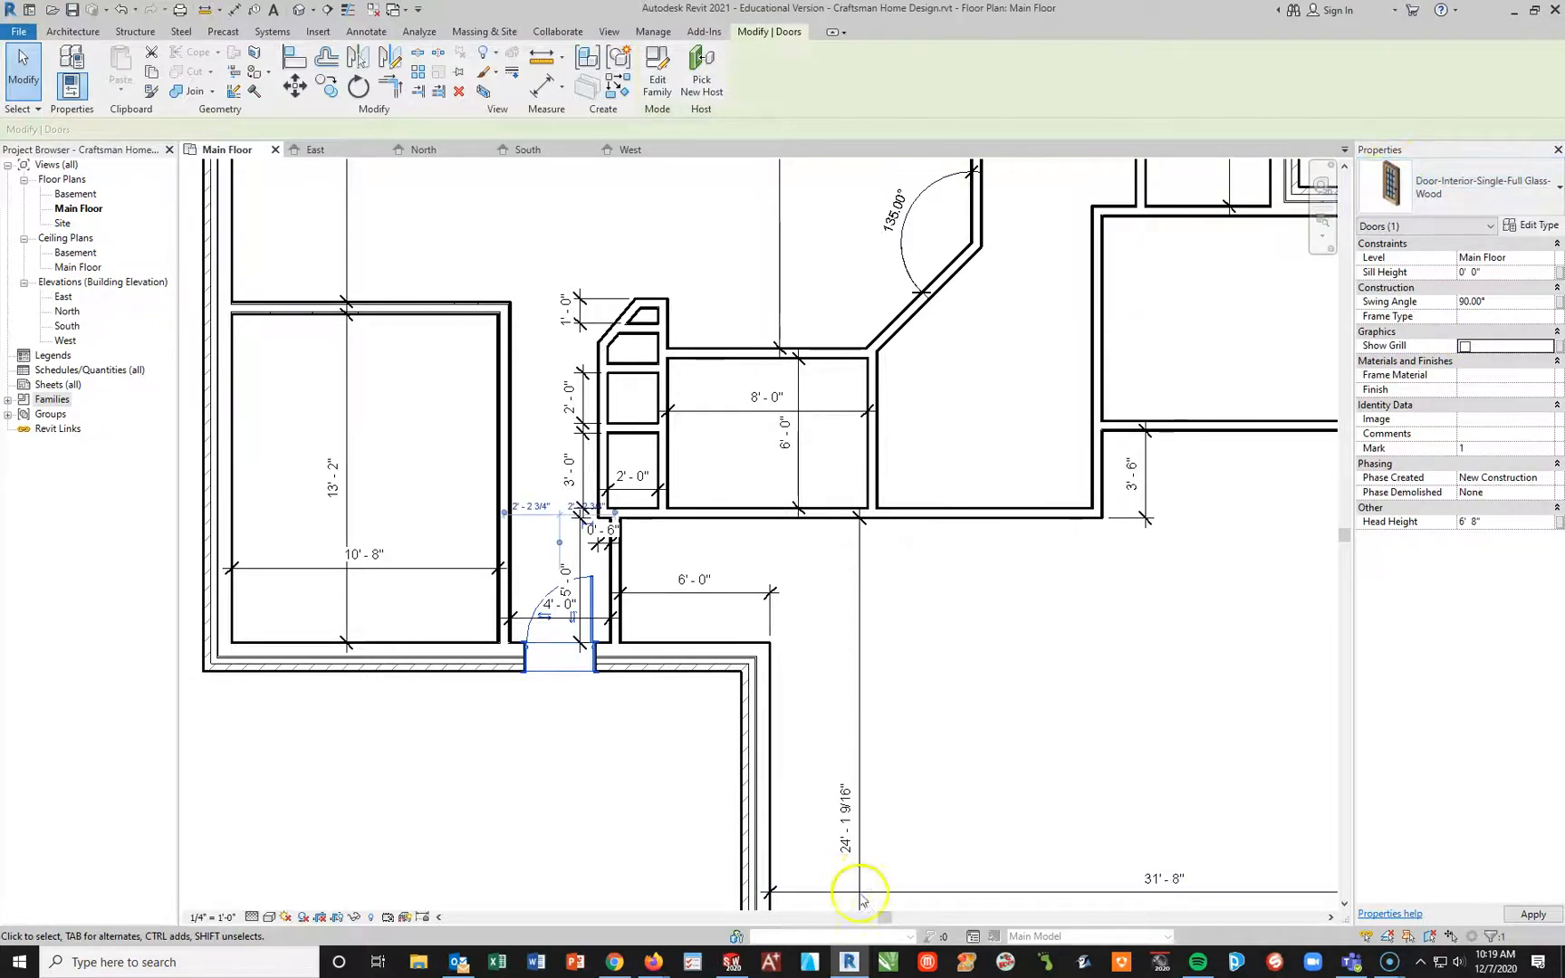
click(559, 864)
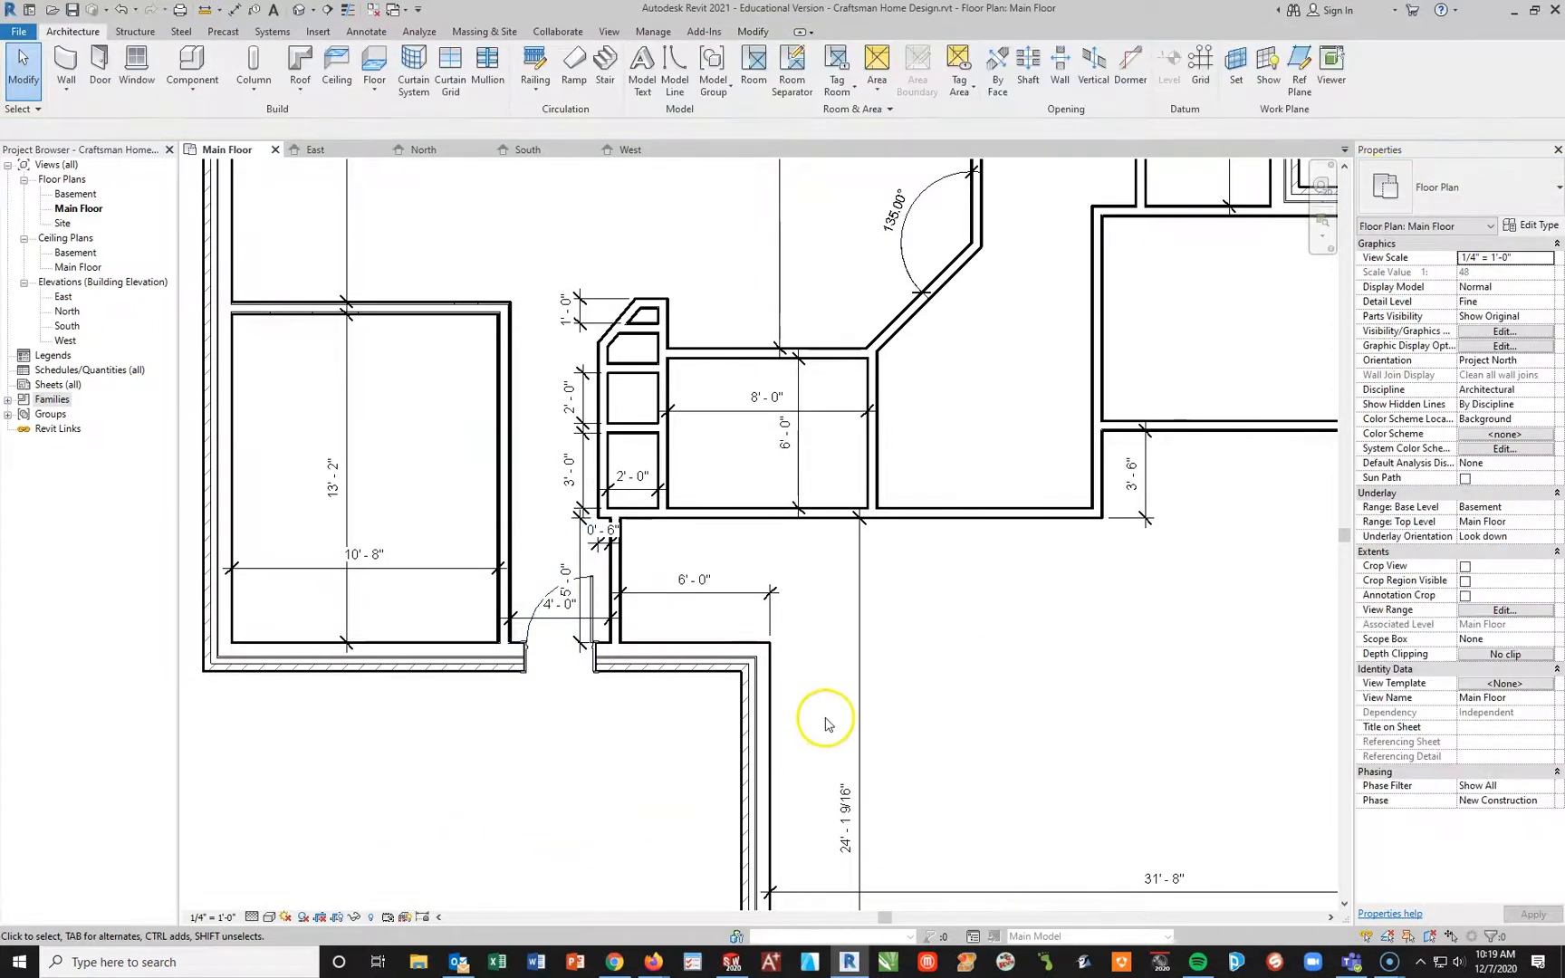
Step: Start placing a new door and choose the Single-Flush 32" x 84" type
middle_drag(974, 706, 1037, 731)
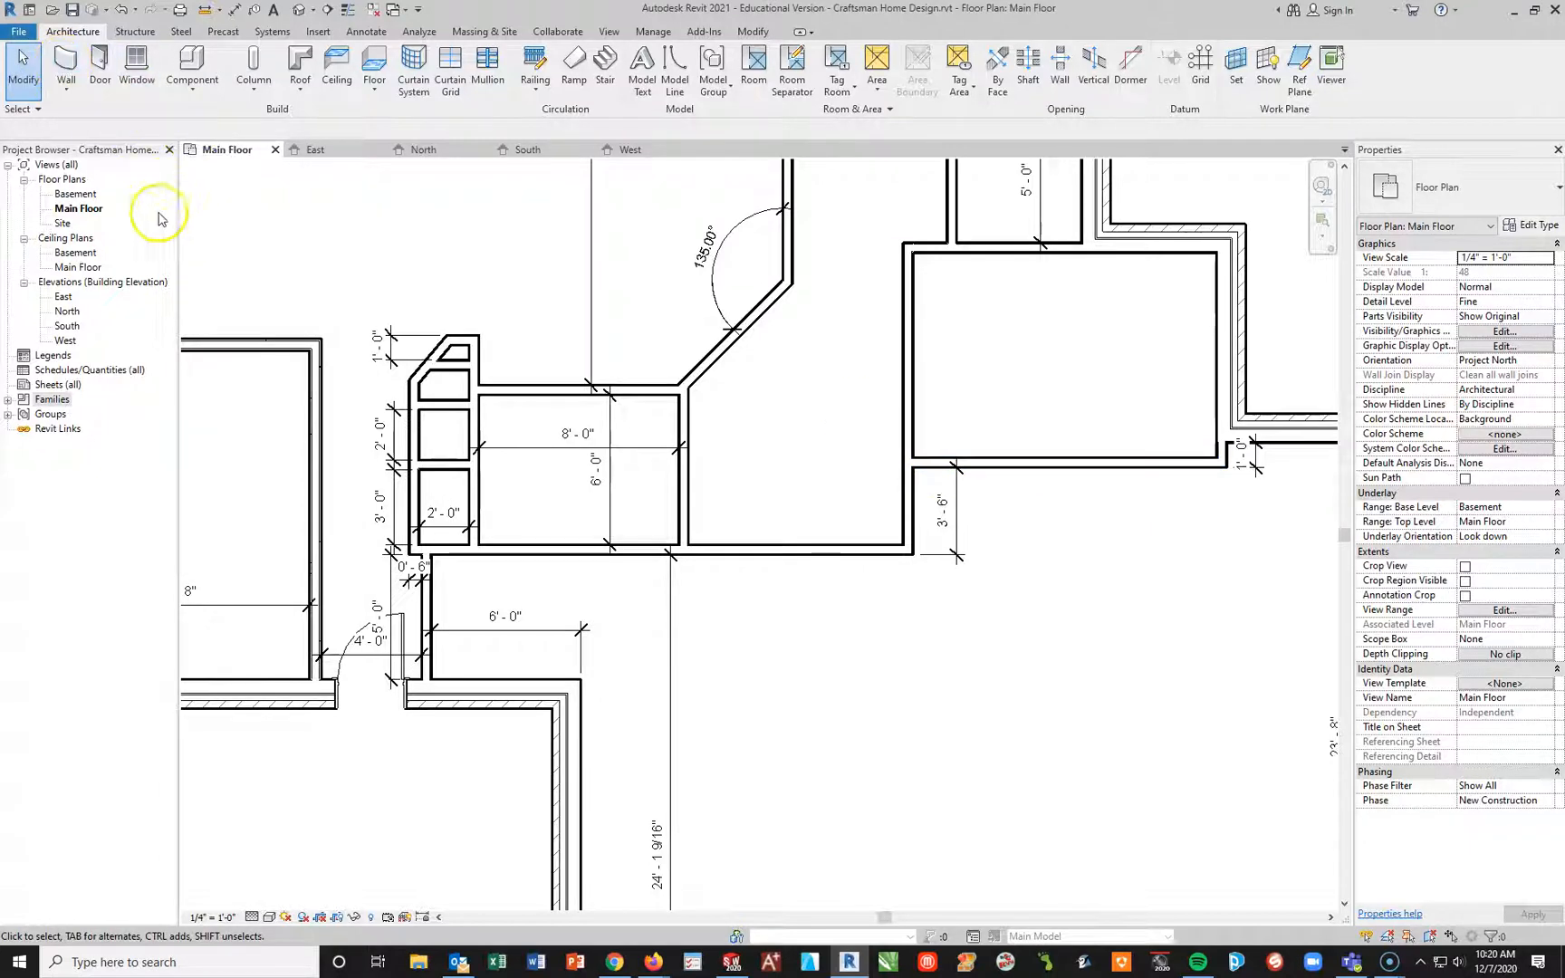
click(102, 65)
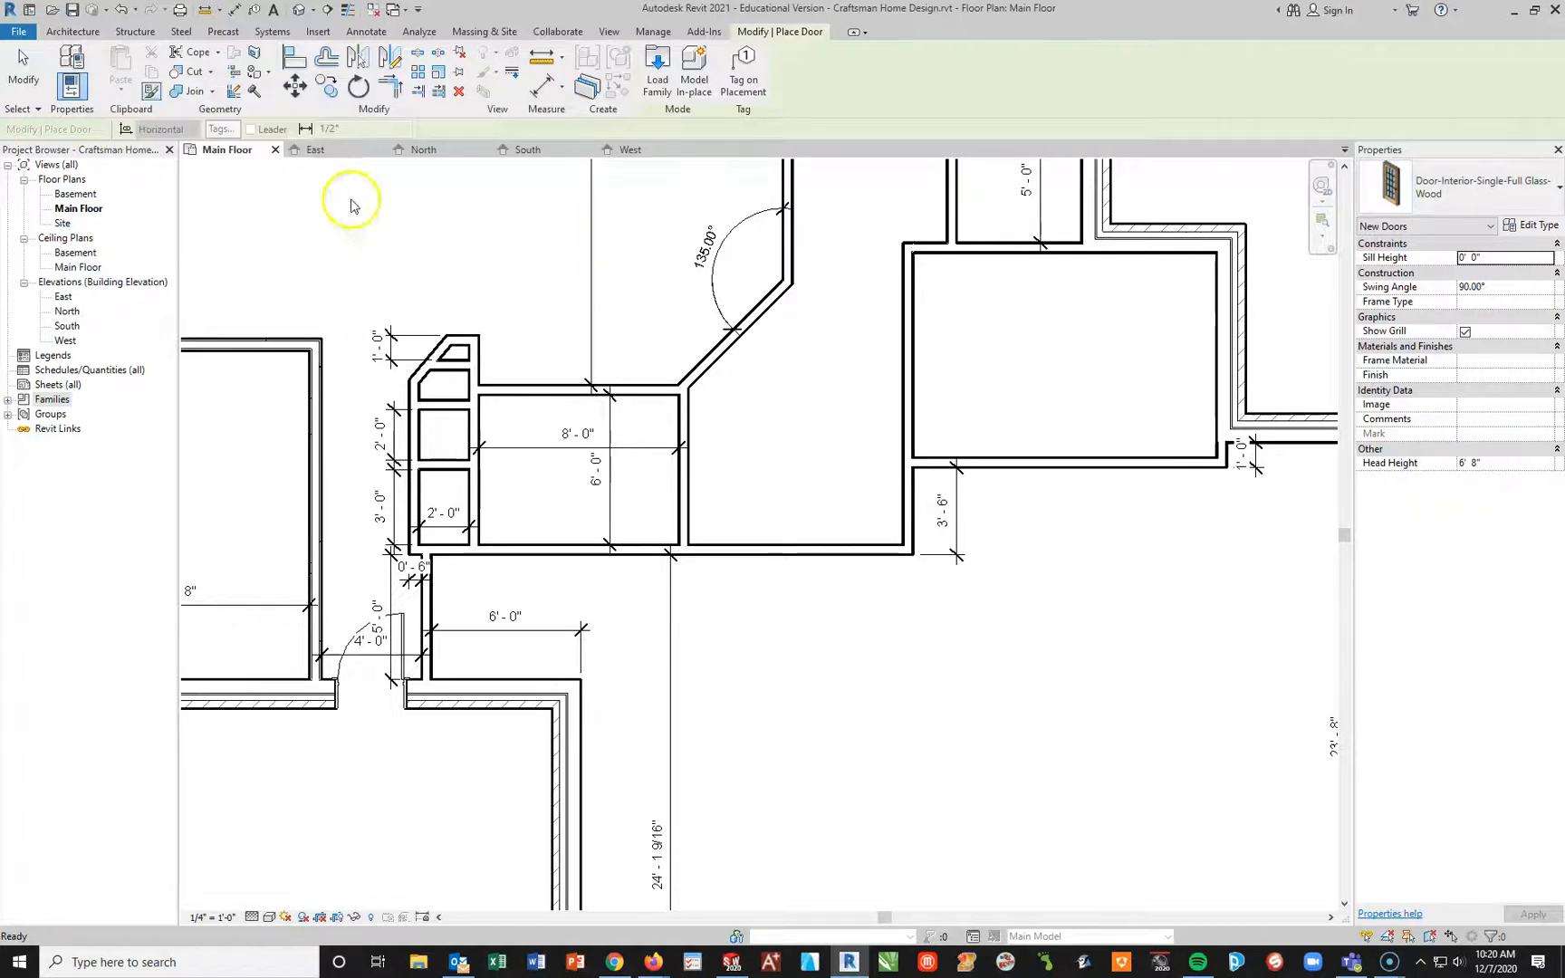
click(1542, 195)
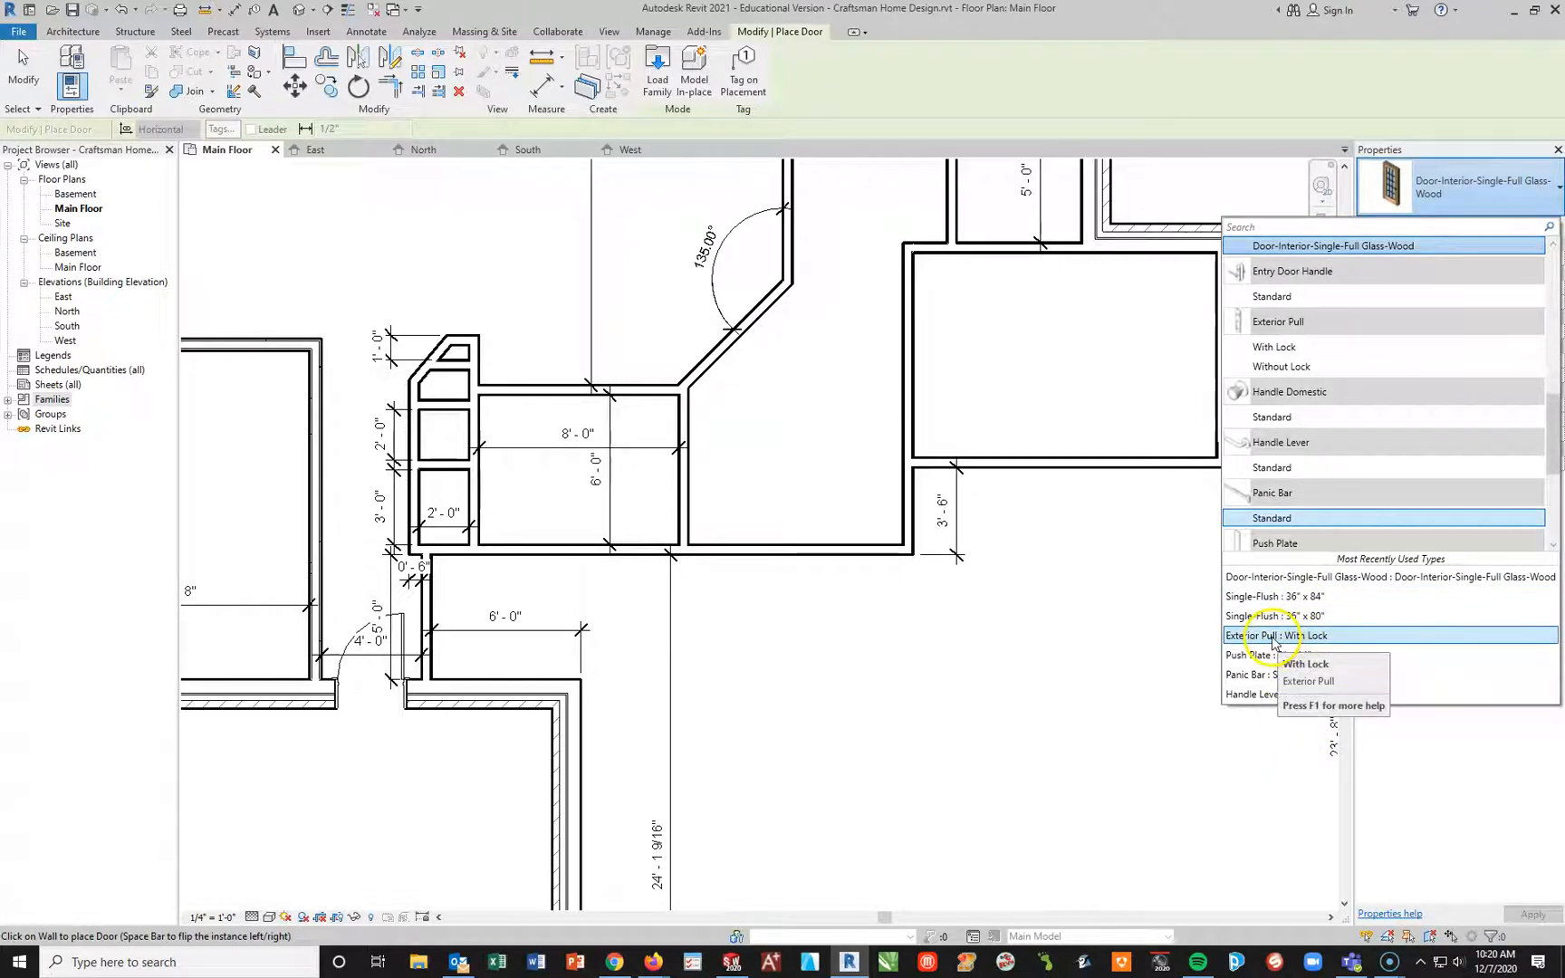
scroll(1345, 407, down, 3)
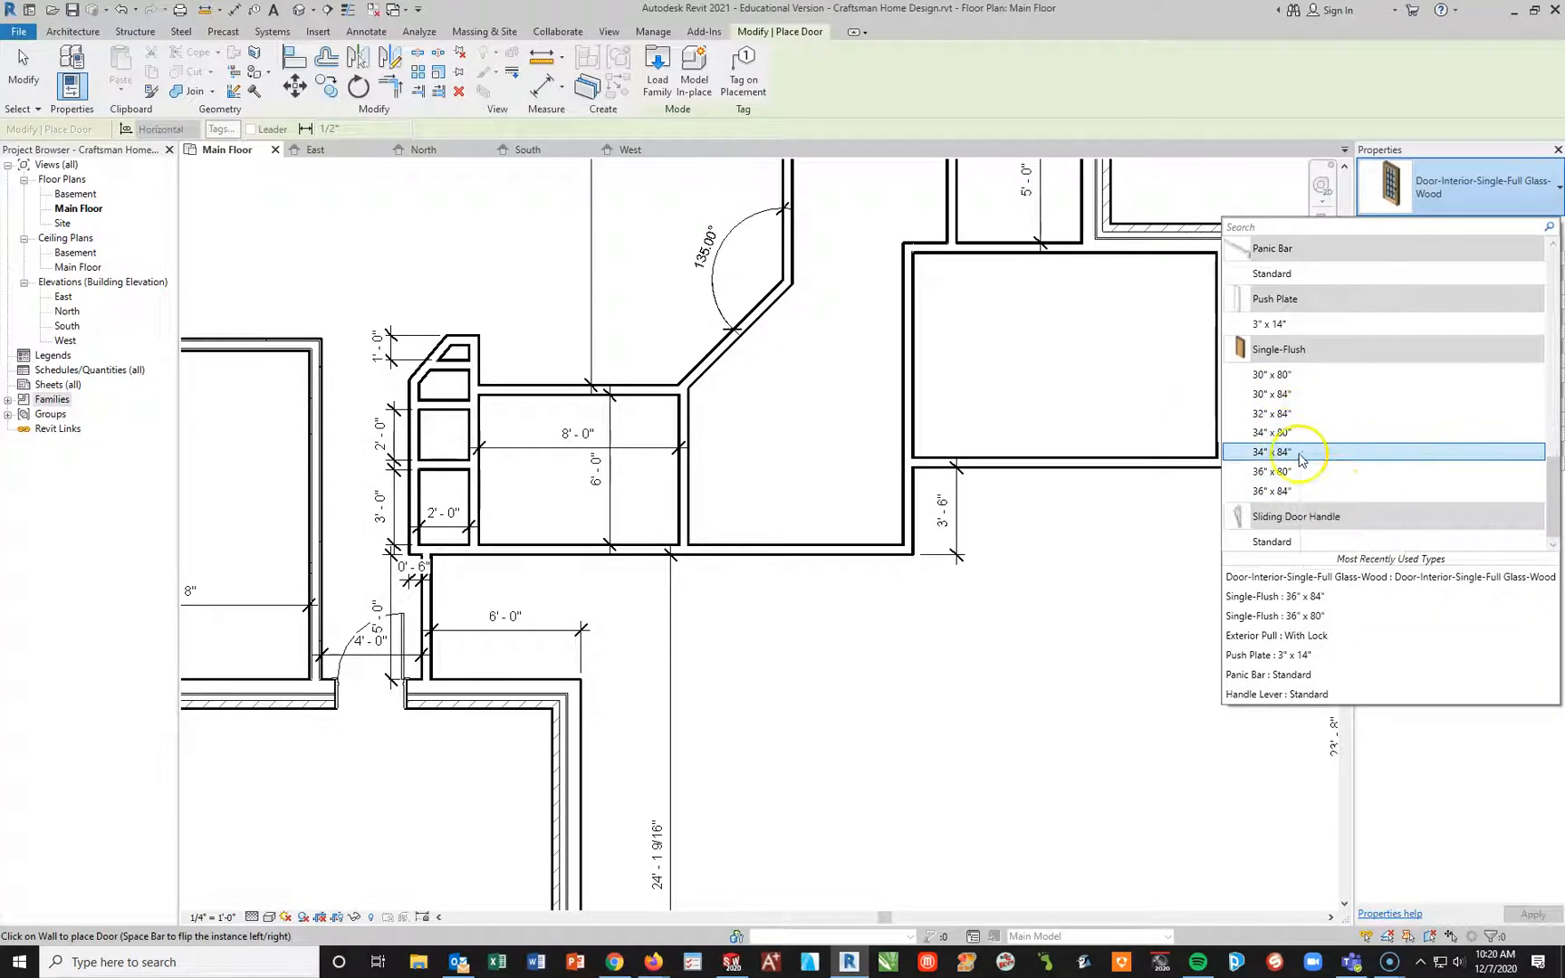
click(1282, 414)
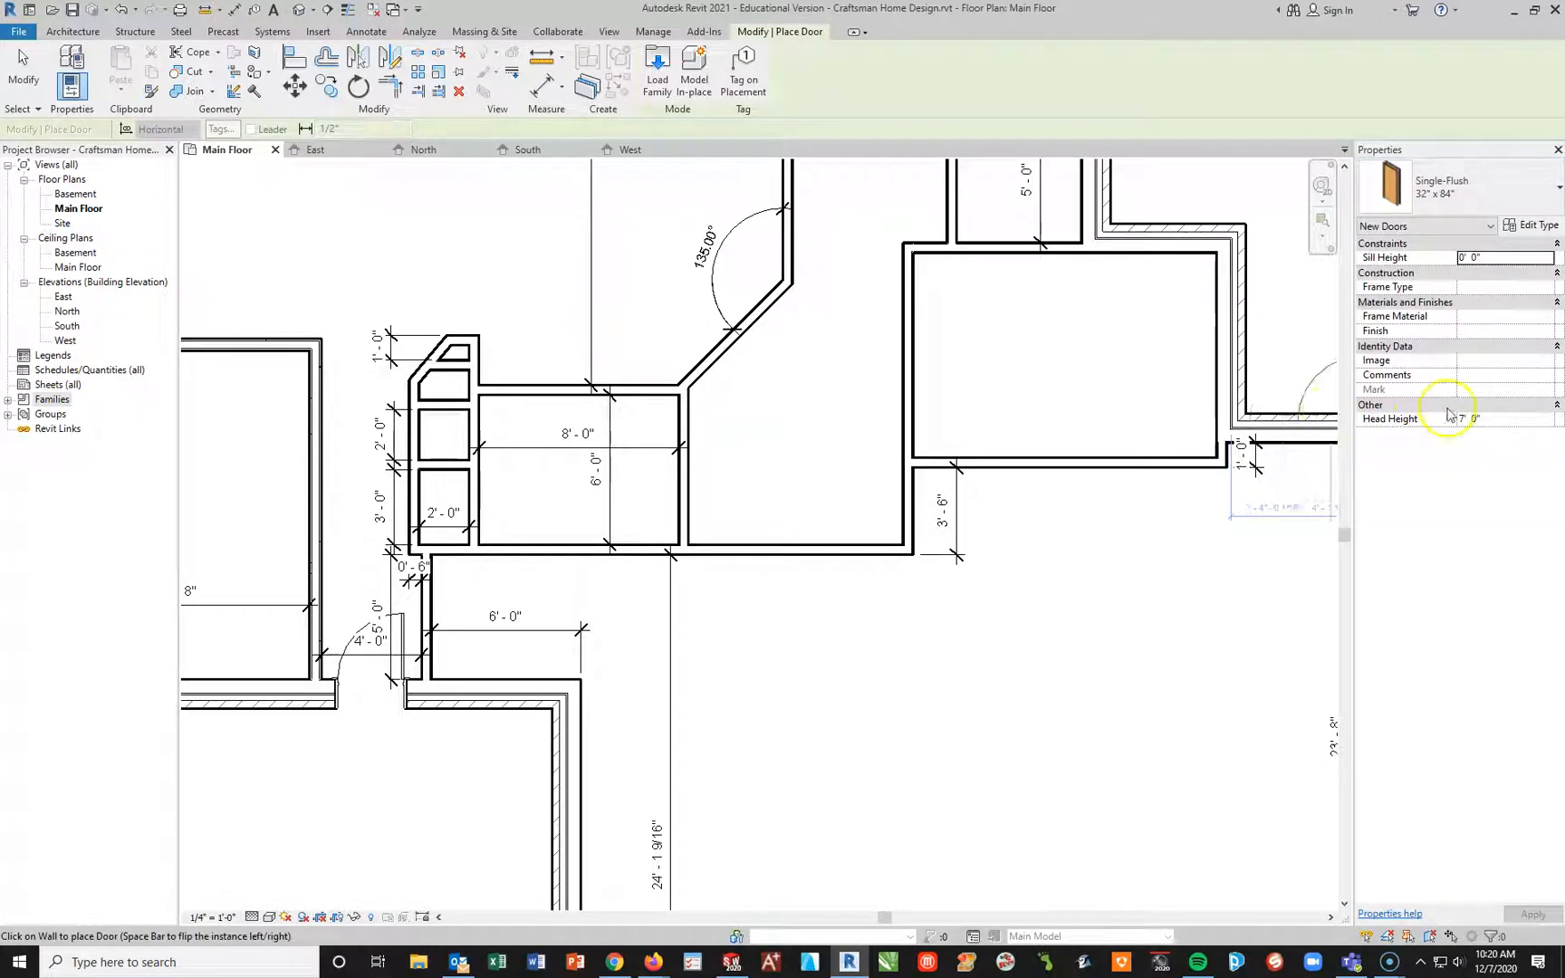
Step: Set the height of the Single-Flush door type to 6' 8" in its type properties
click(1534, 226)
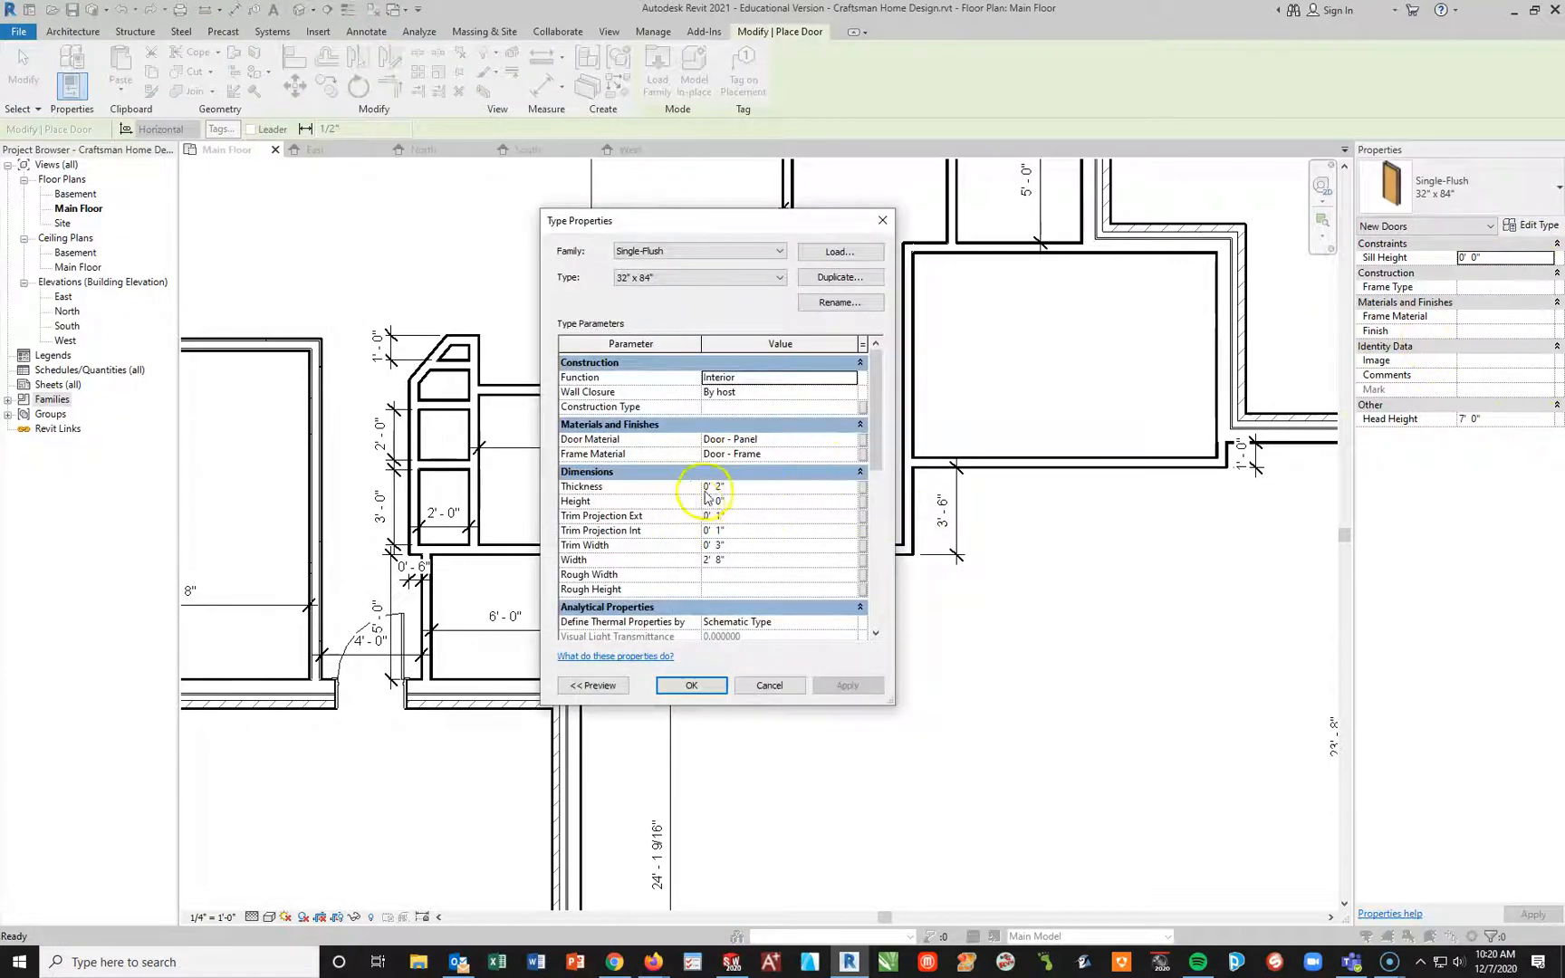
click(764, 500)
double_click(764, 499)
text(80)
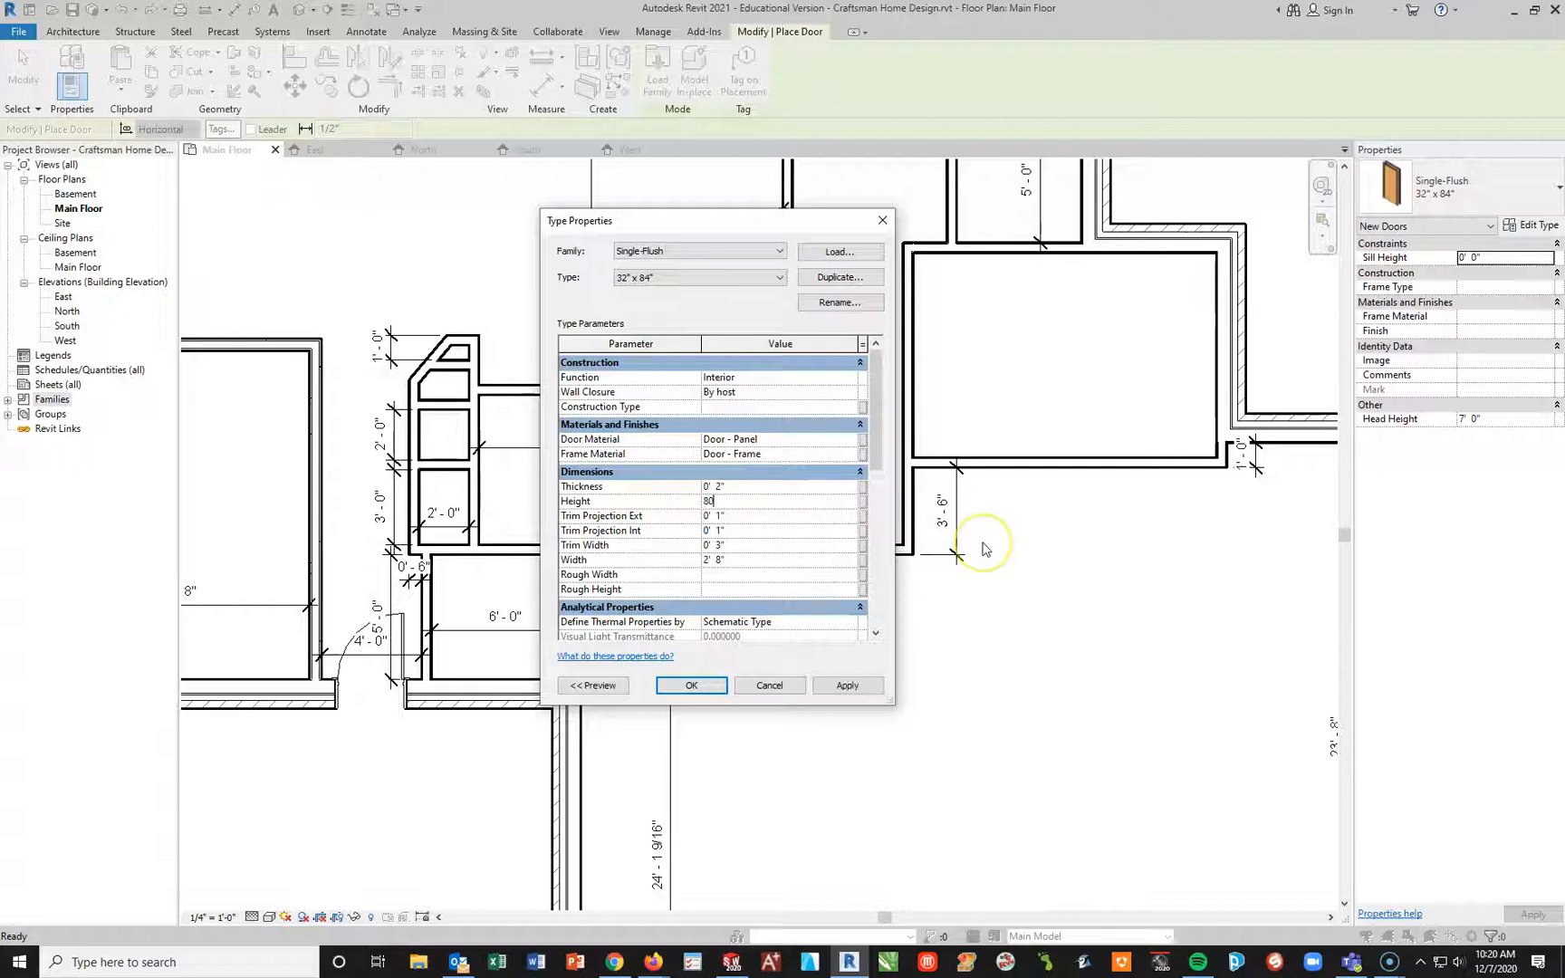
click(1065, 616)
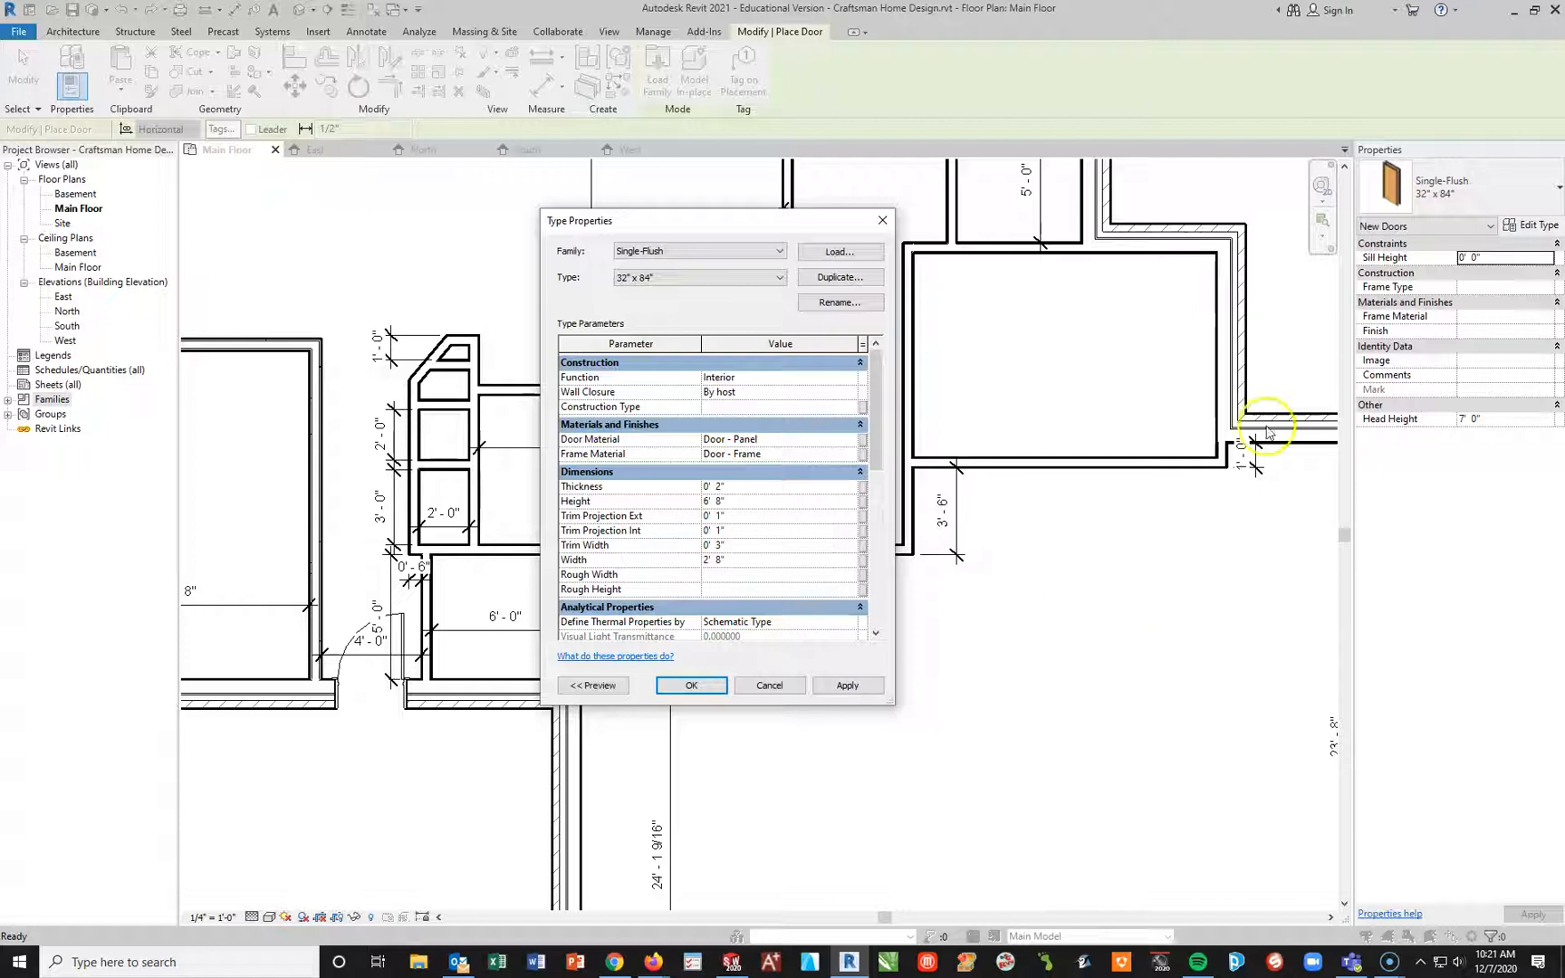
Step: Look over the Door-Garage-Embossed_Panel type properties and switch the door family to Door-Interior-Single-1_Panel-Wood
click(780, 251)
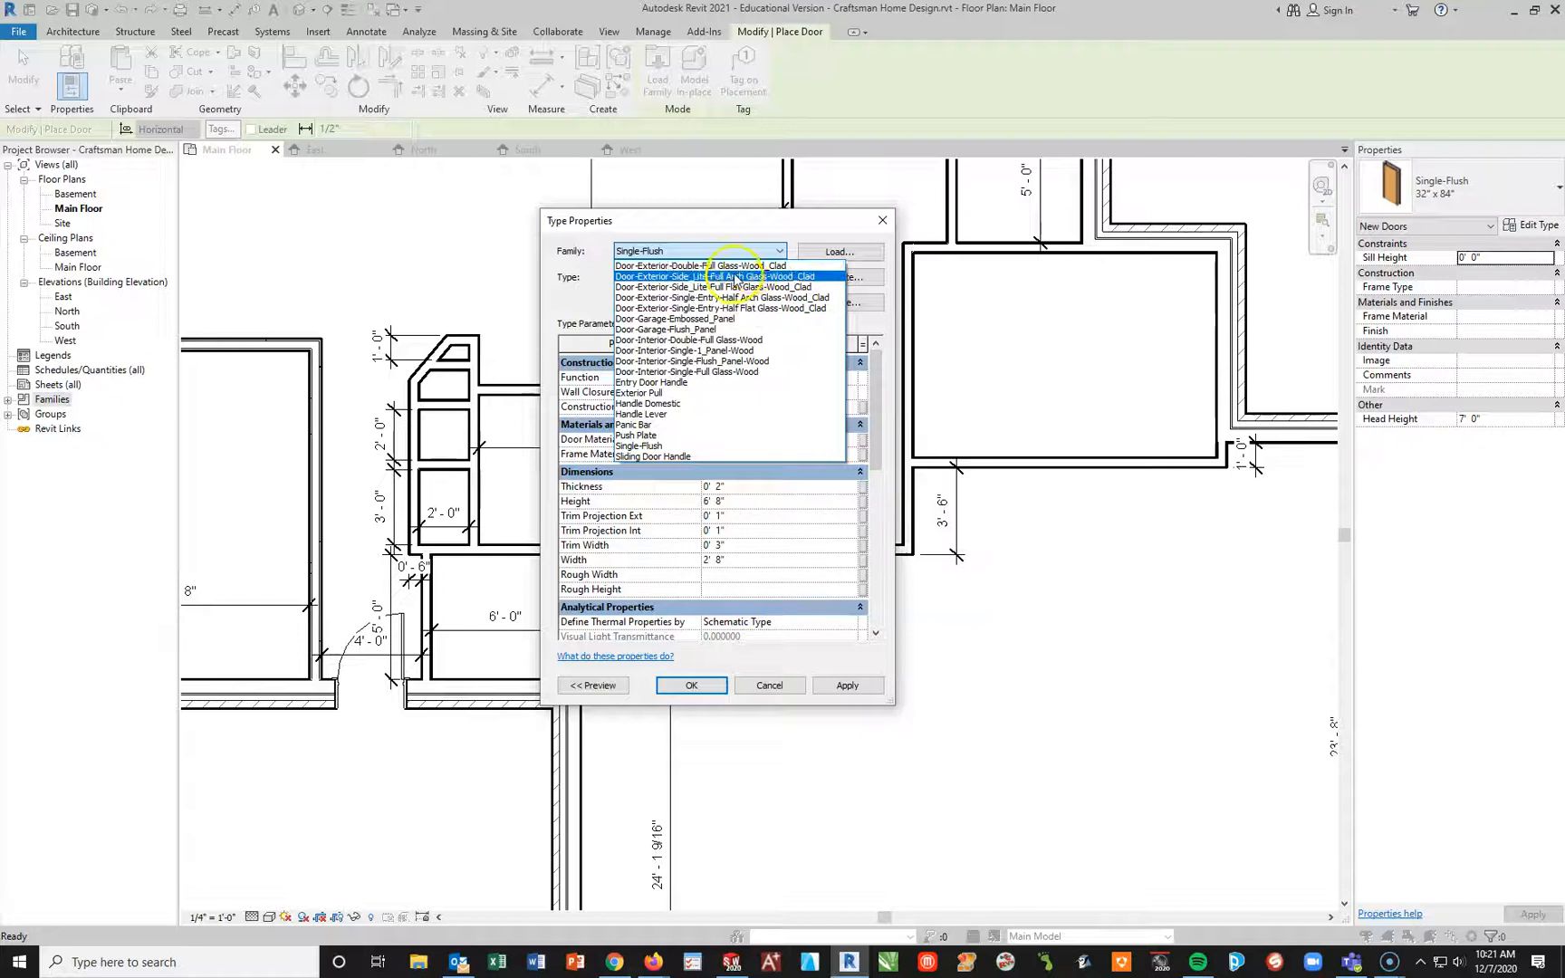
click(712, 320)
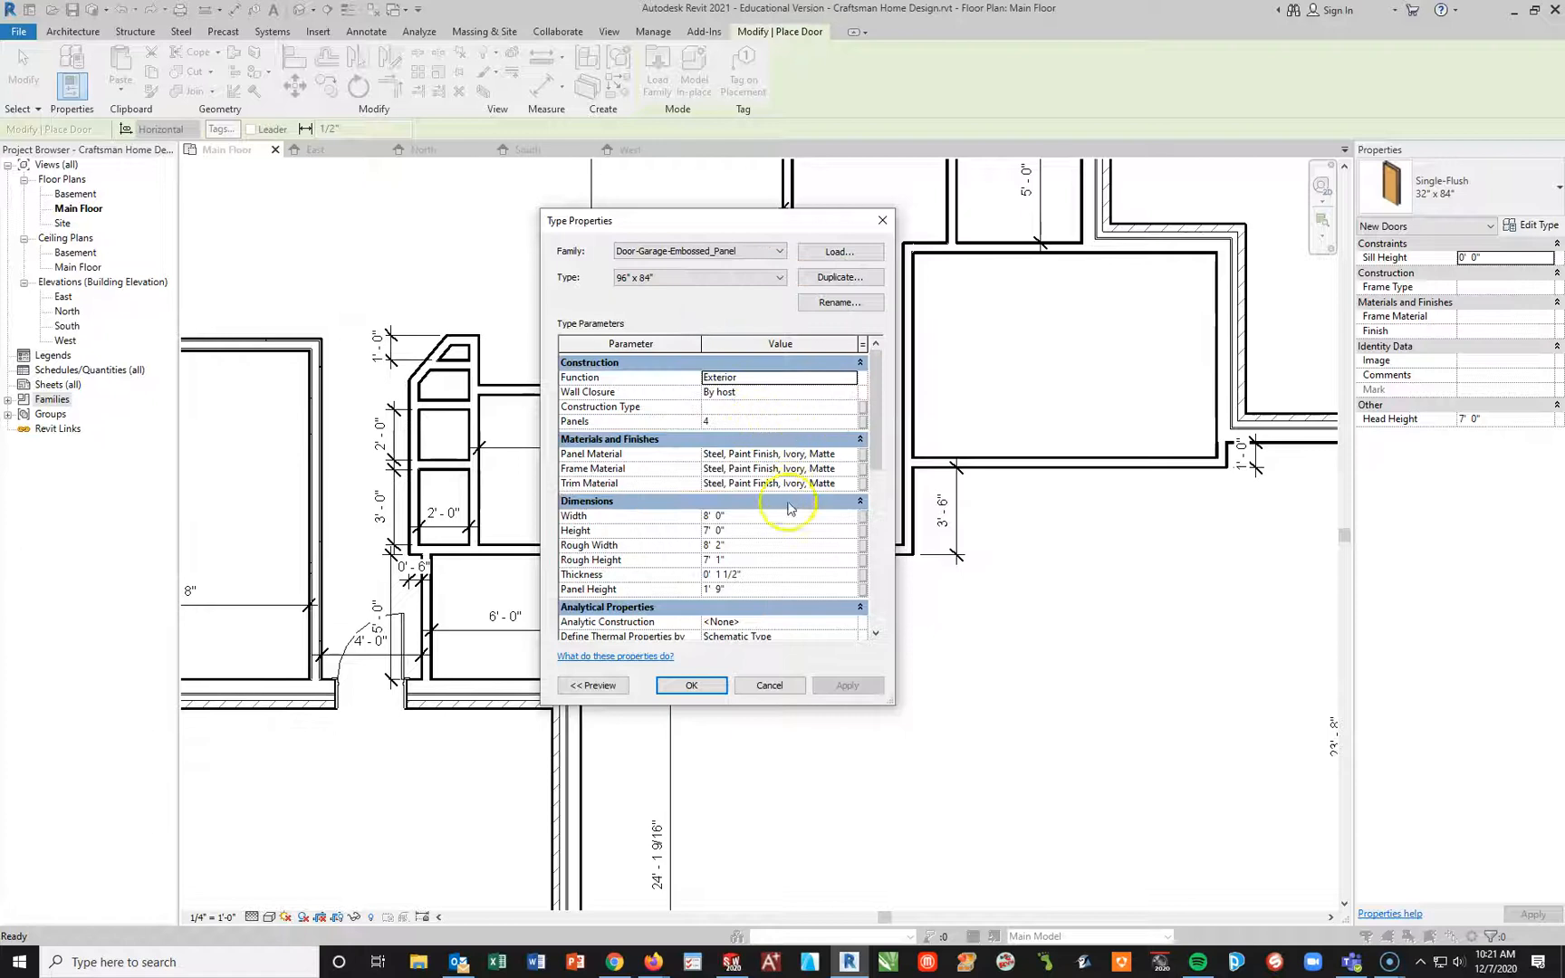
click(781, 252)
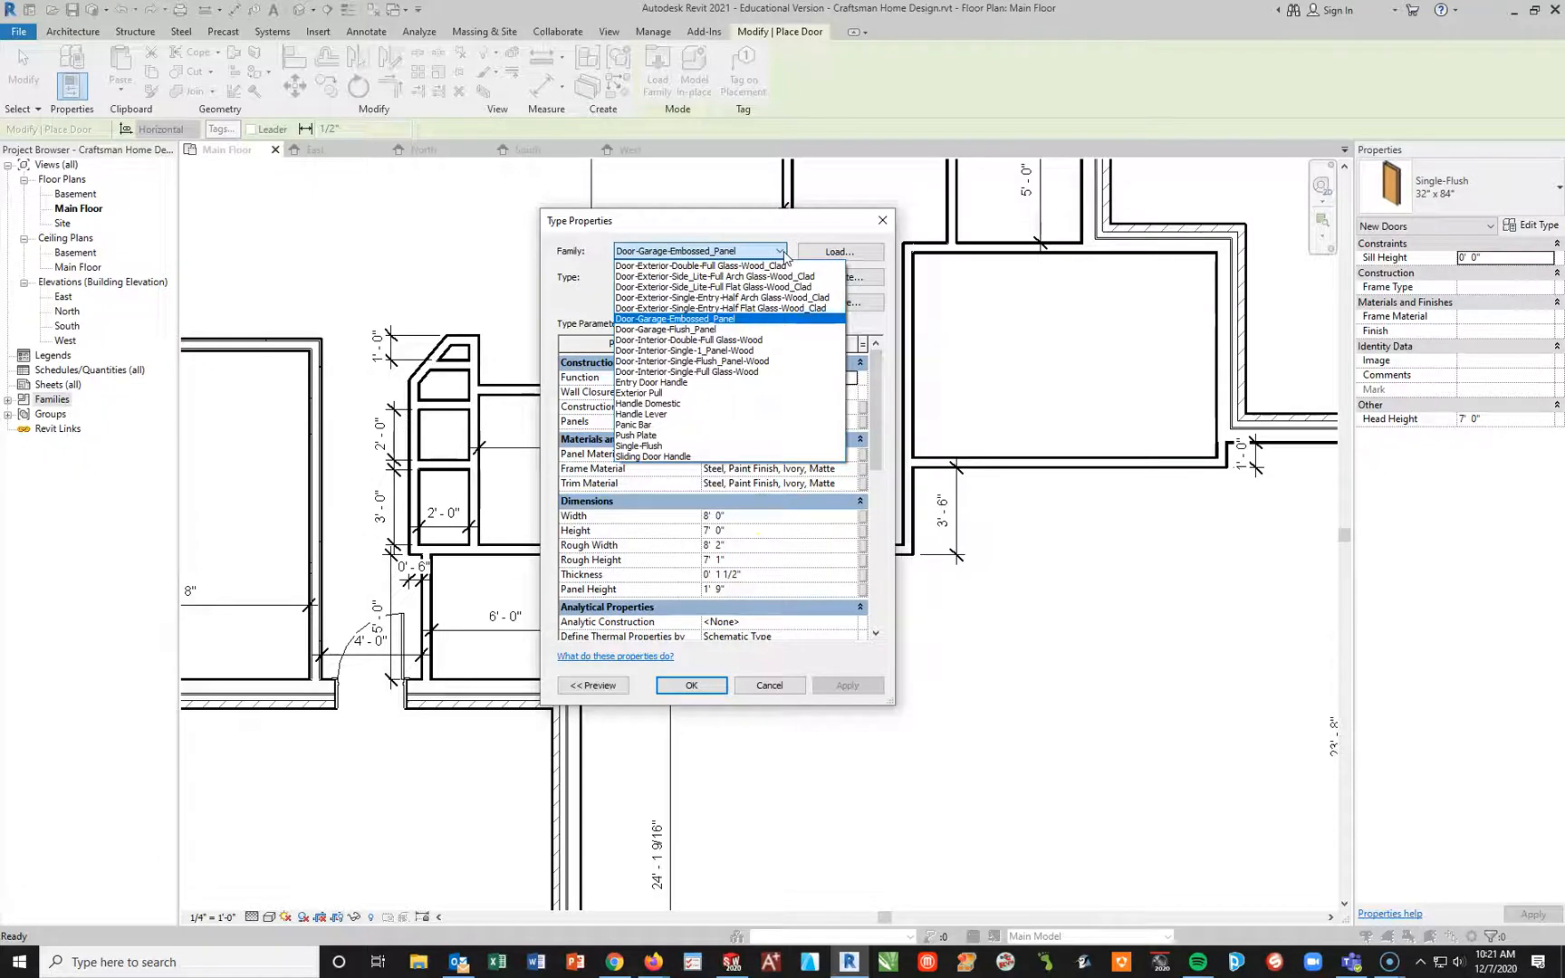
click(730, 351)
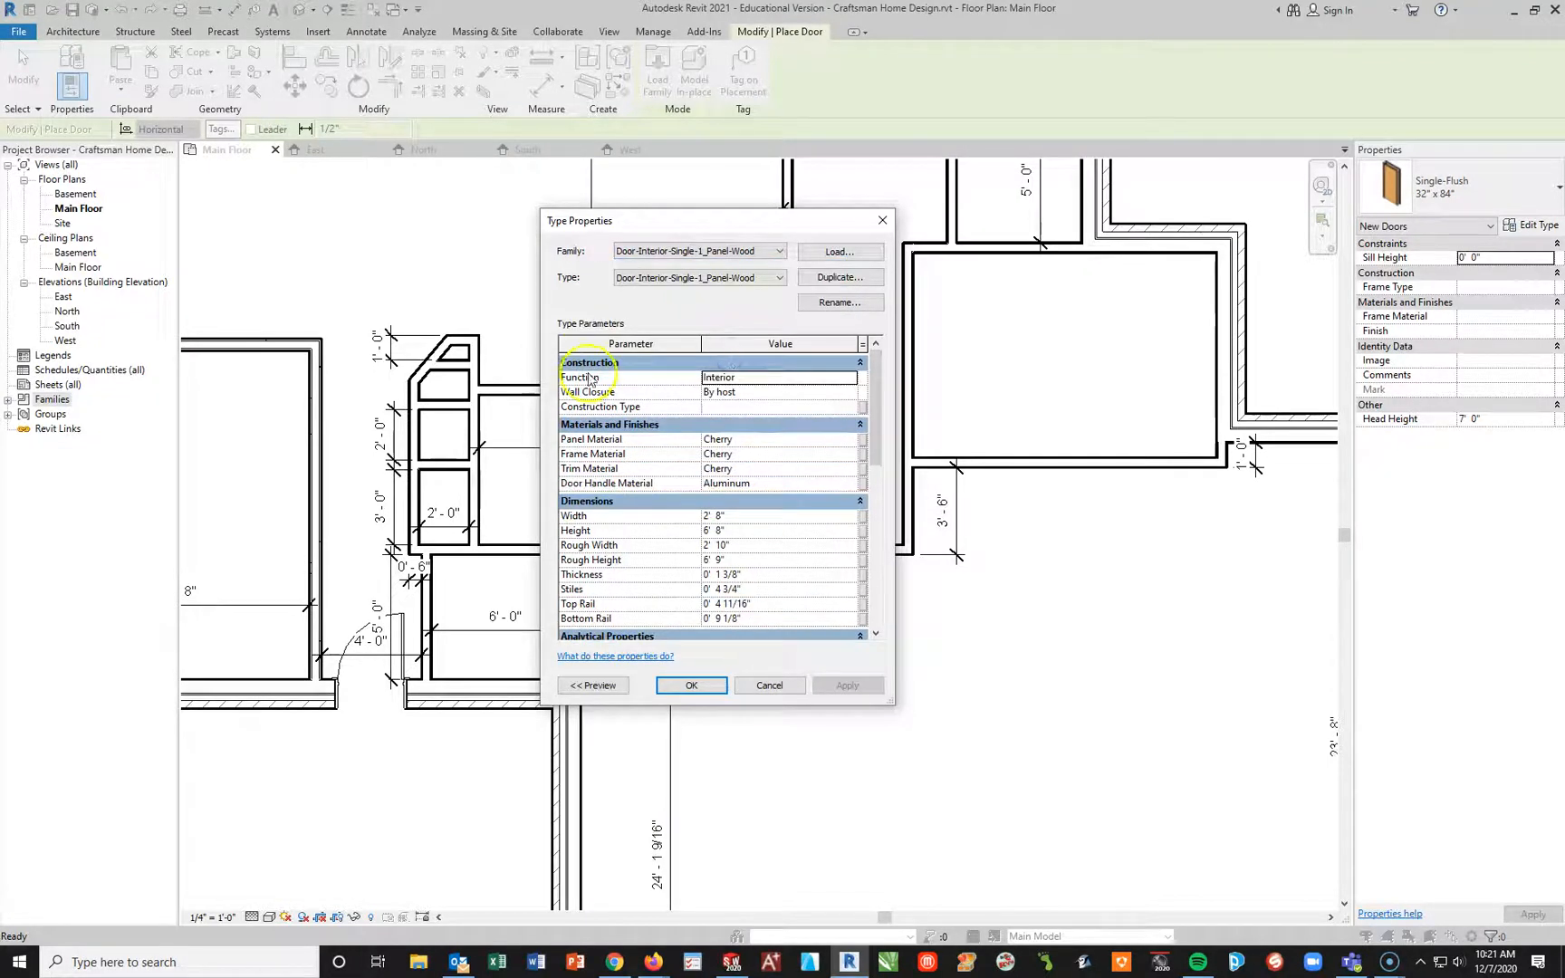
Step: Set the one-panel interior door type's panel material and frame material to Clad - White
click(844, 442)
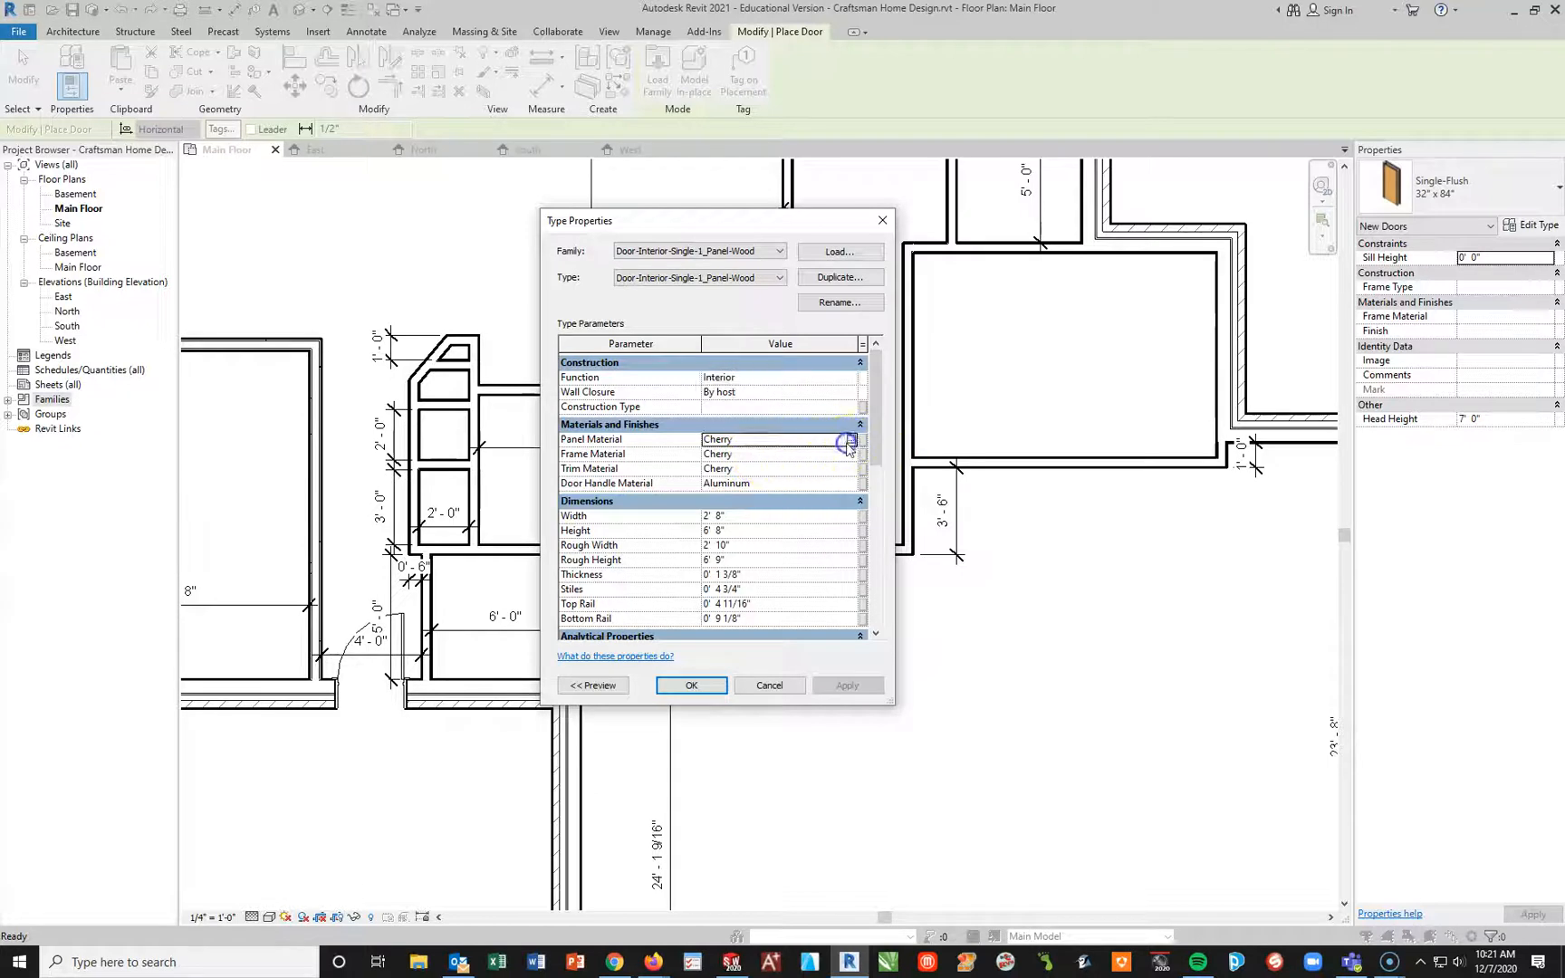
click(856, 442)
click(612, 520)
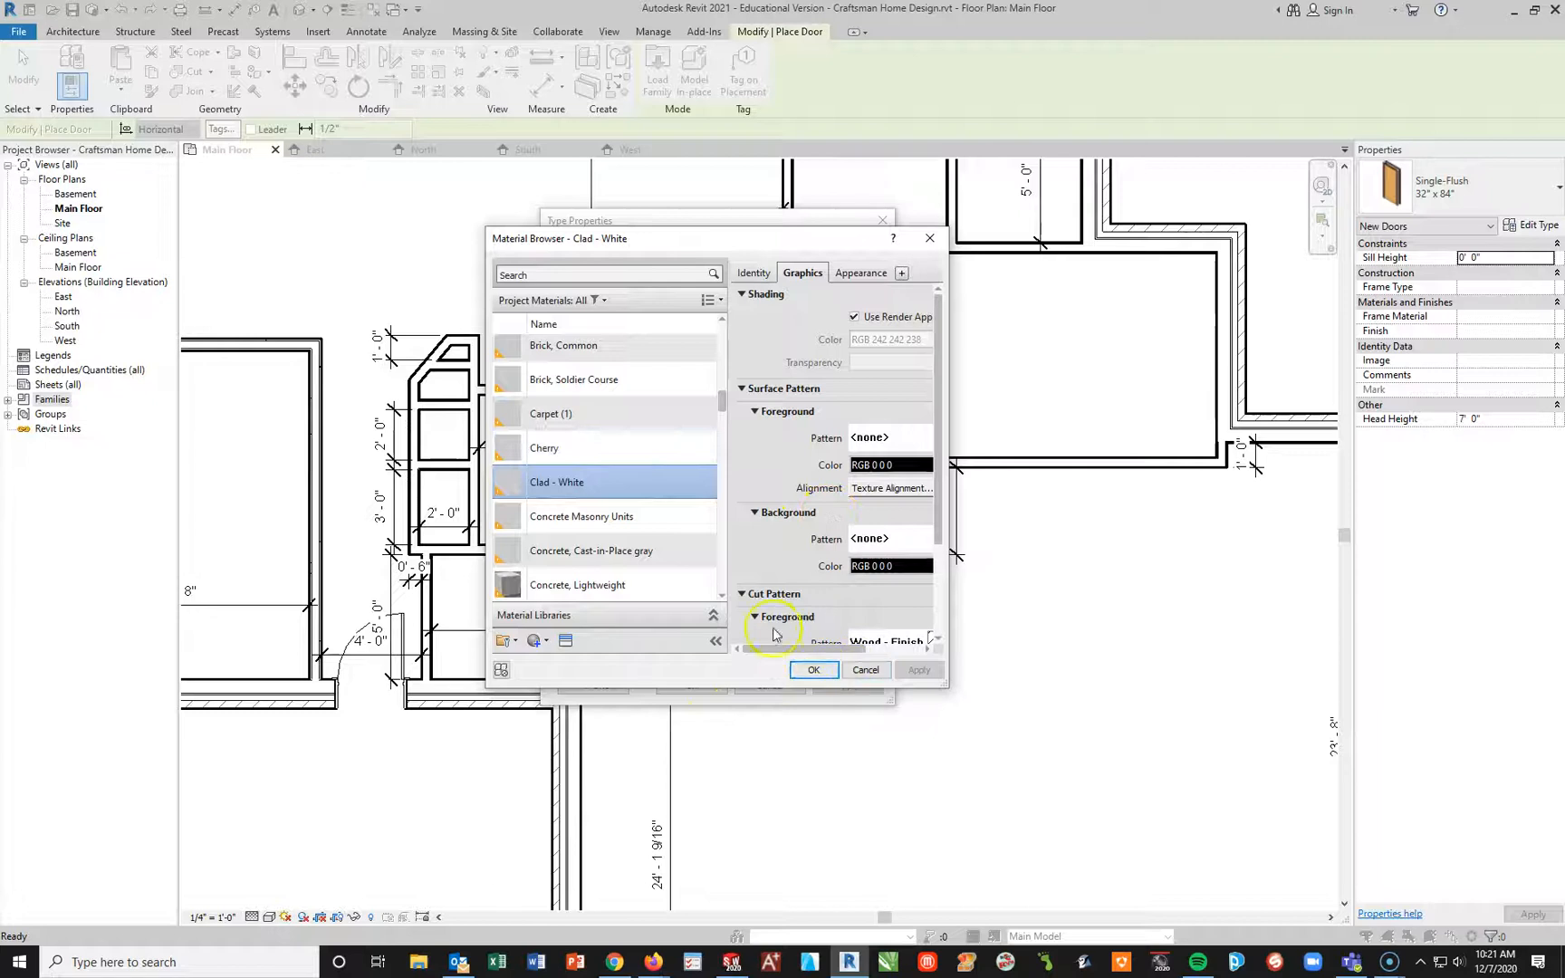
click(815, 671)
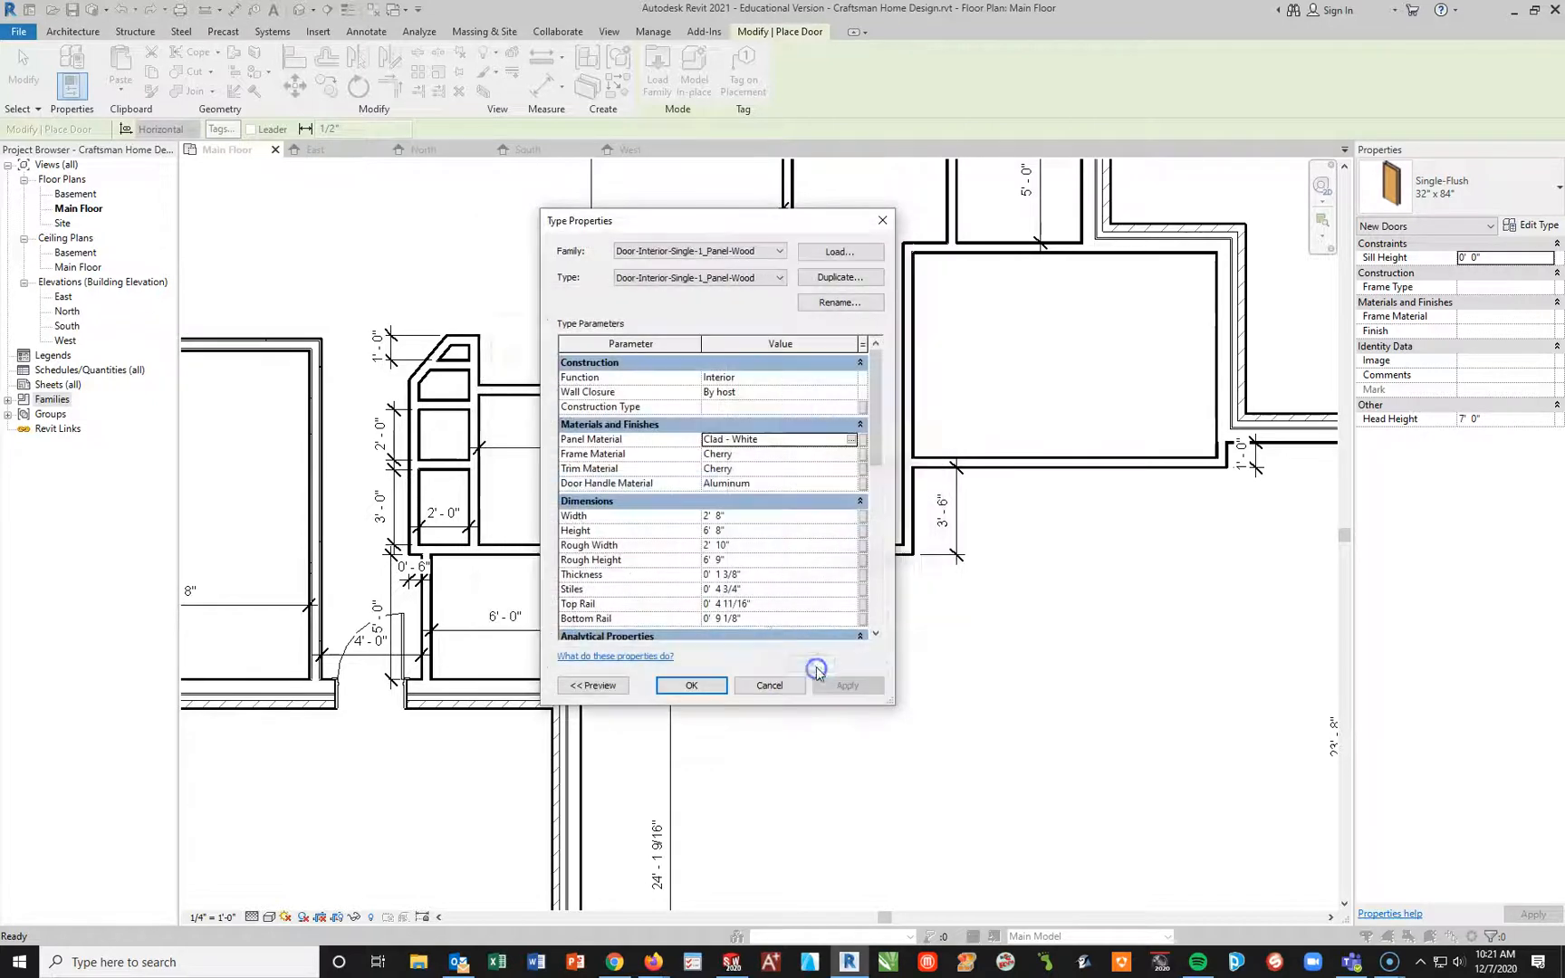
click(729, 454)
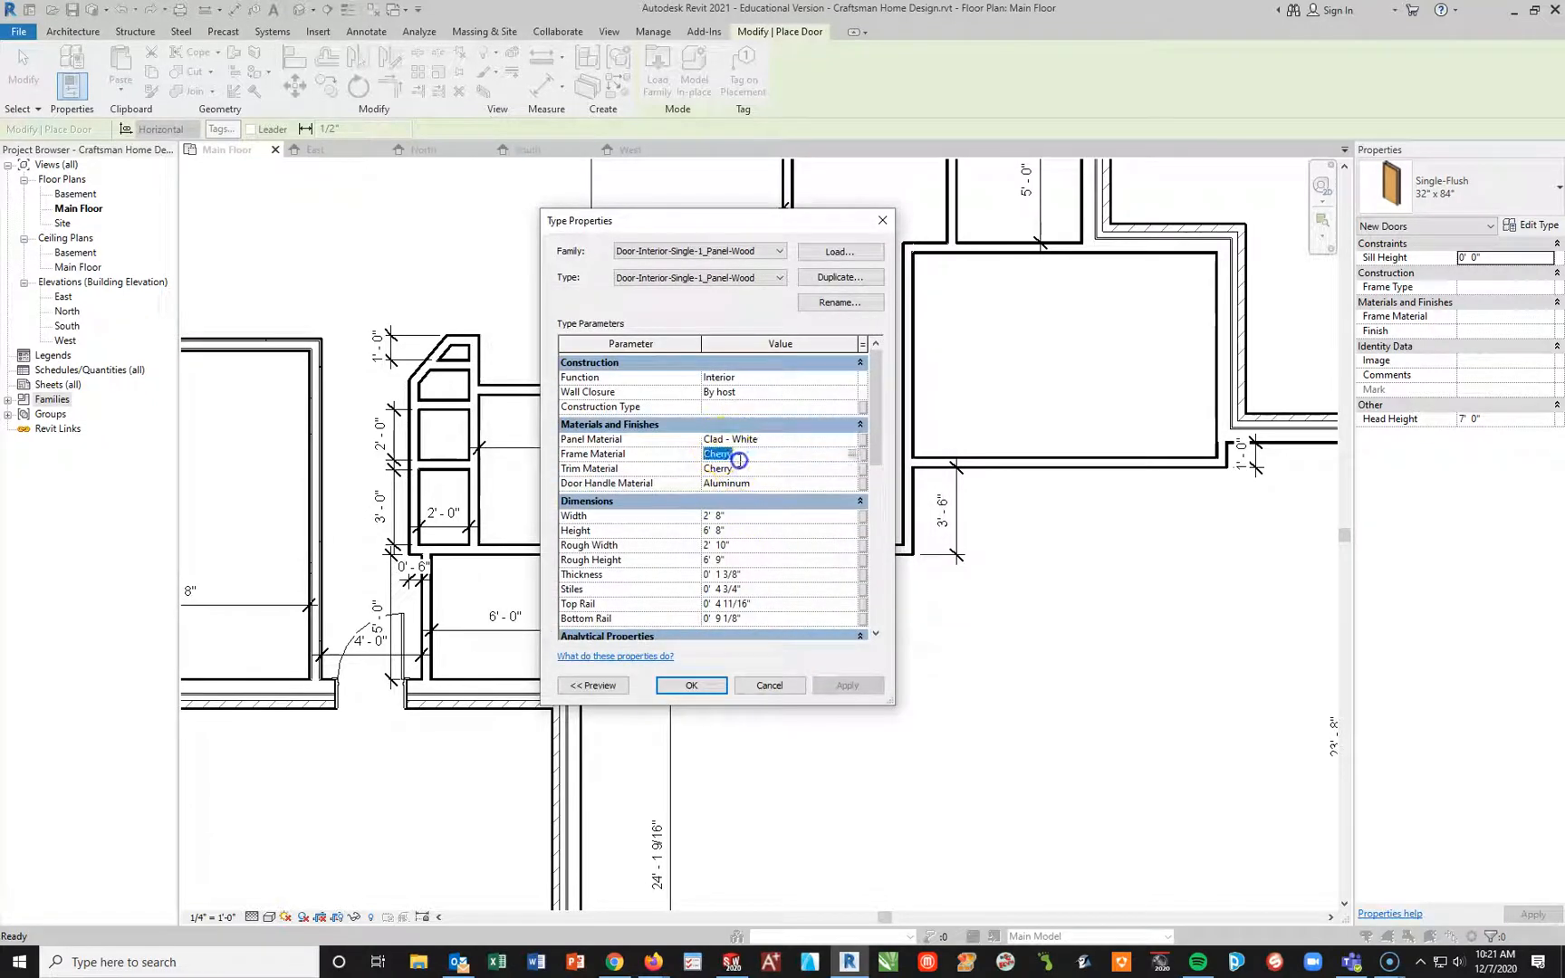
click(849, 456)
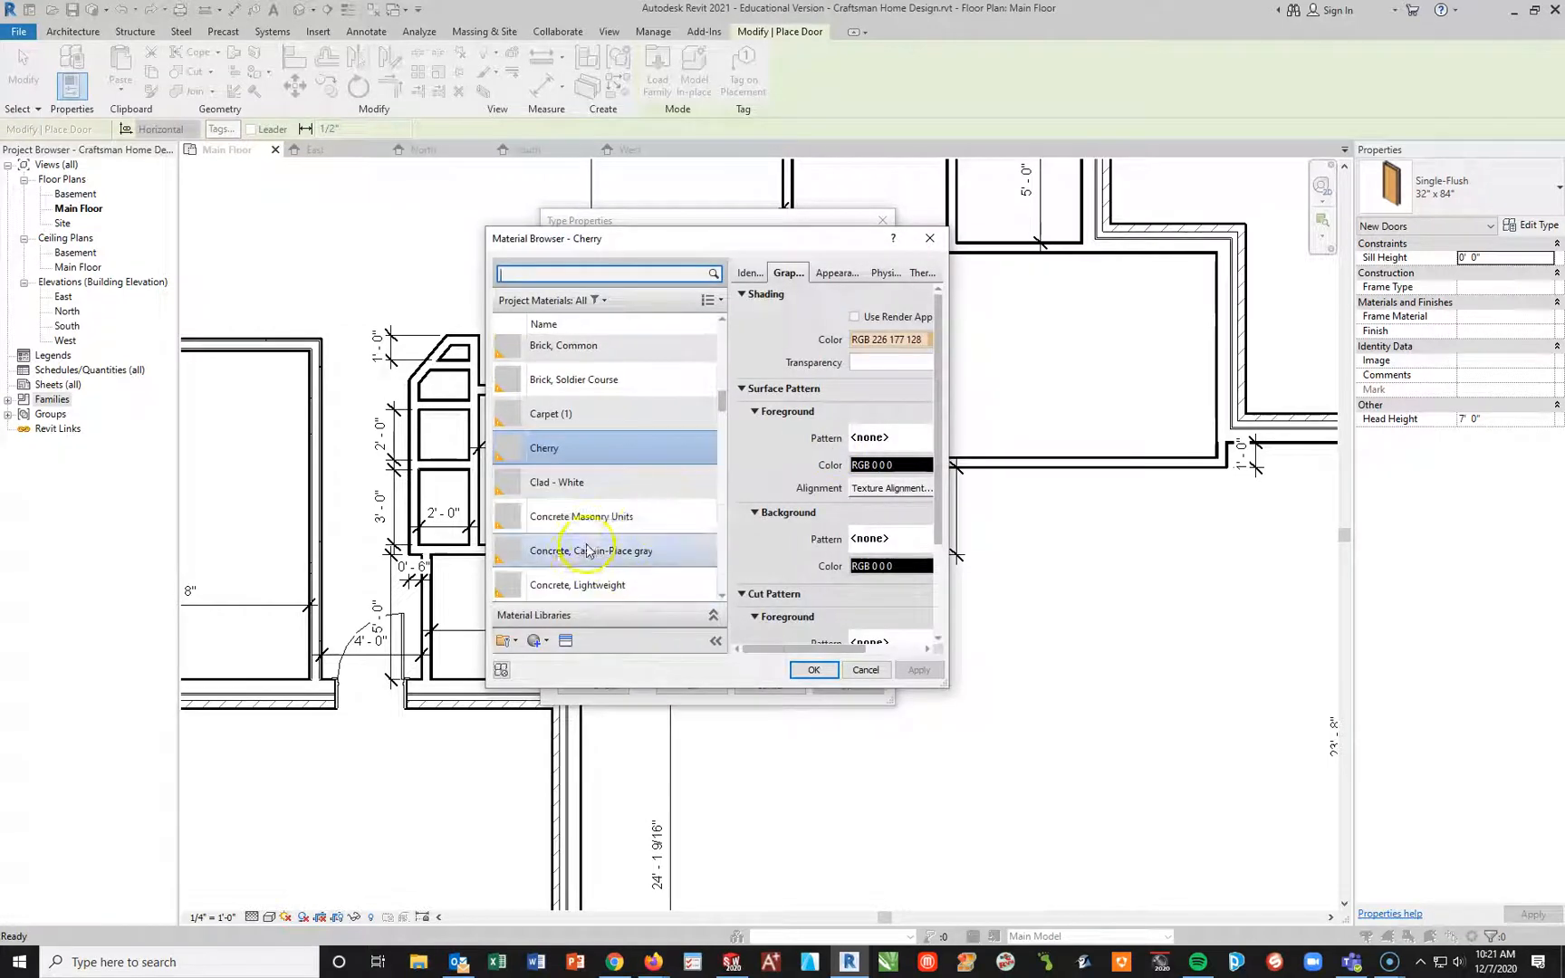
click(598, 485)
click(813, 670)
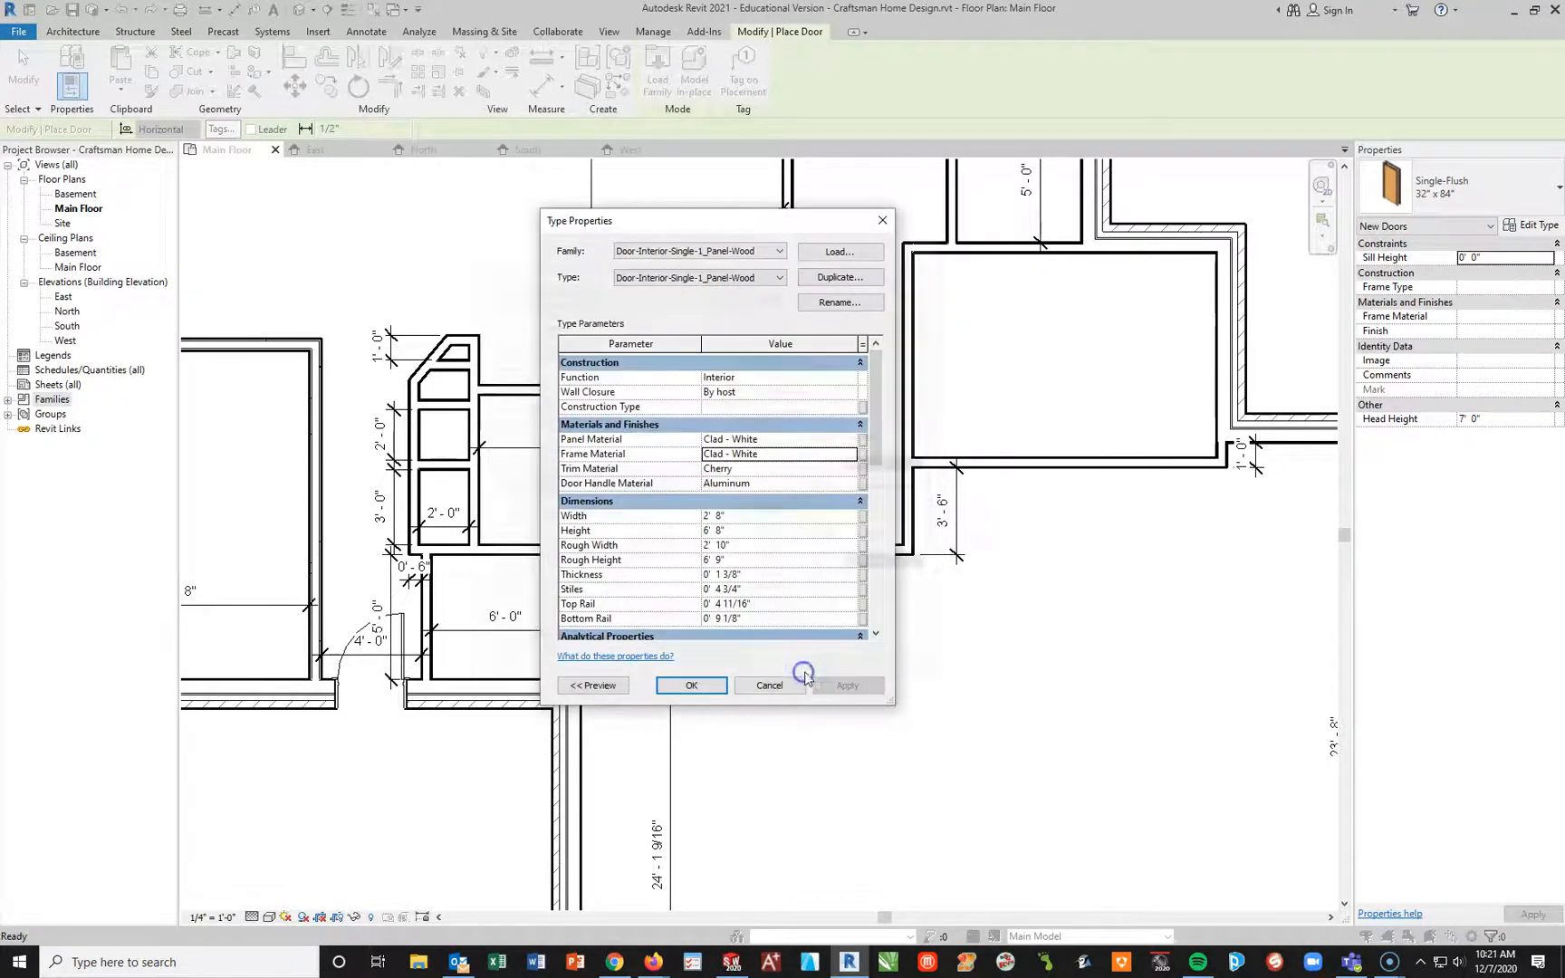
Step: Set the trim material of the one-panel interior door type to Clad - White
click(730, 469)
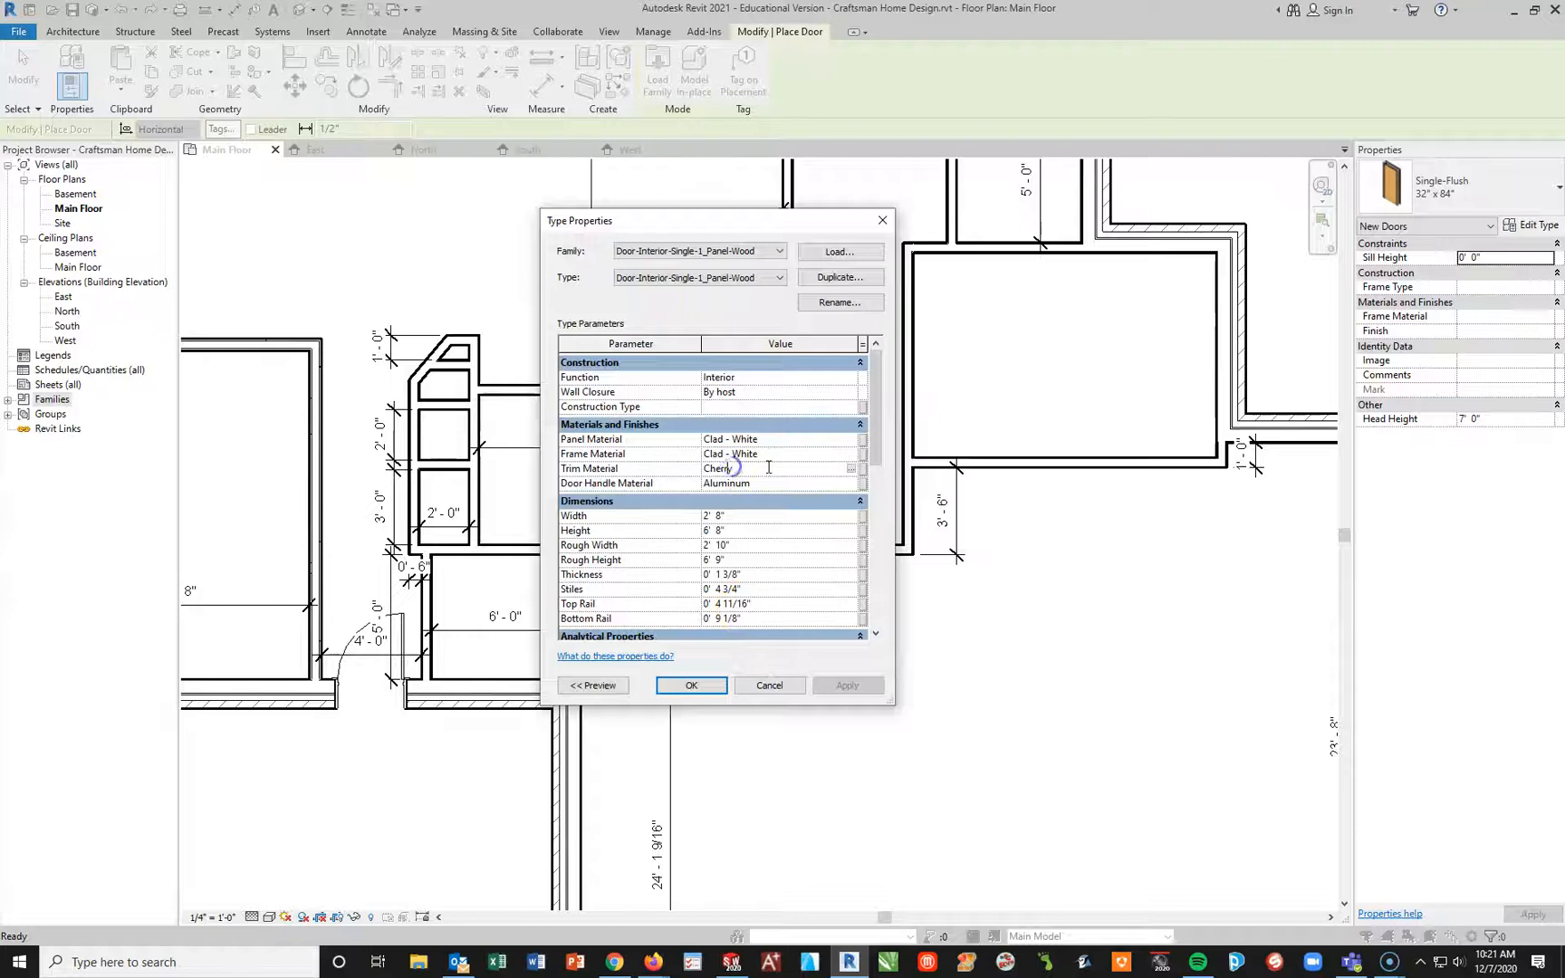
click(852, 470)
click(587, 506)
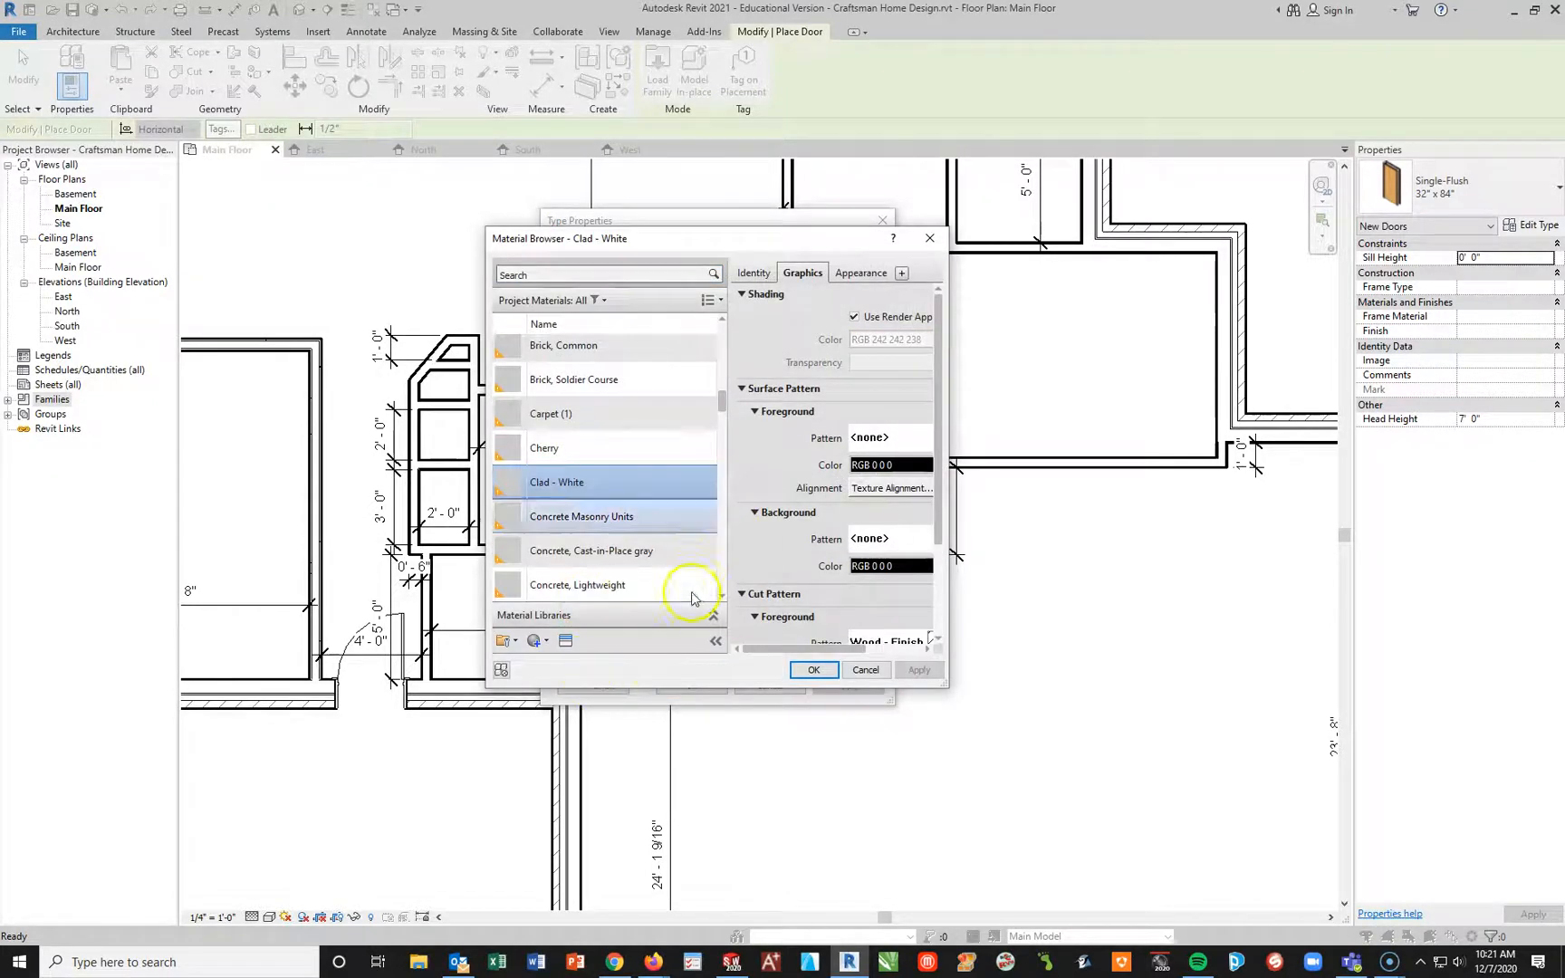
click(813, 670)
Step: Set the one-panel door's handle material to Steel, Chrome Plated and accept the type properties
click(720, 485)
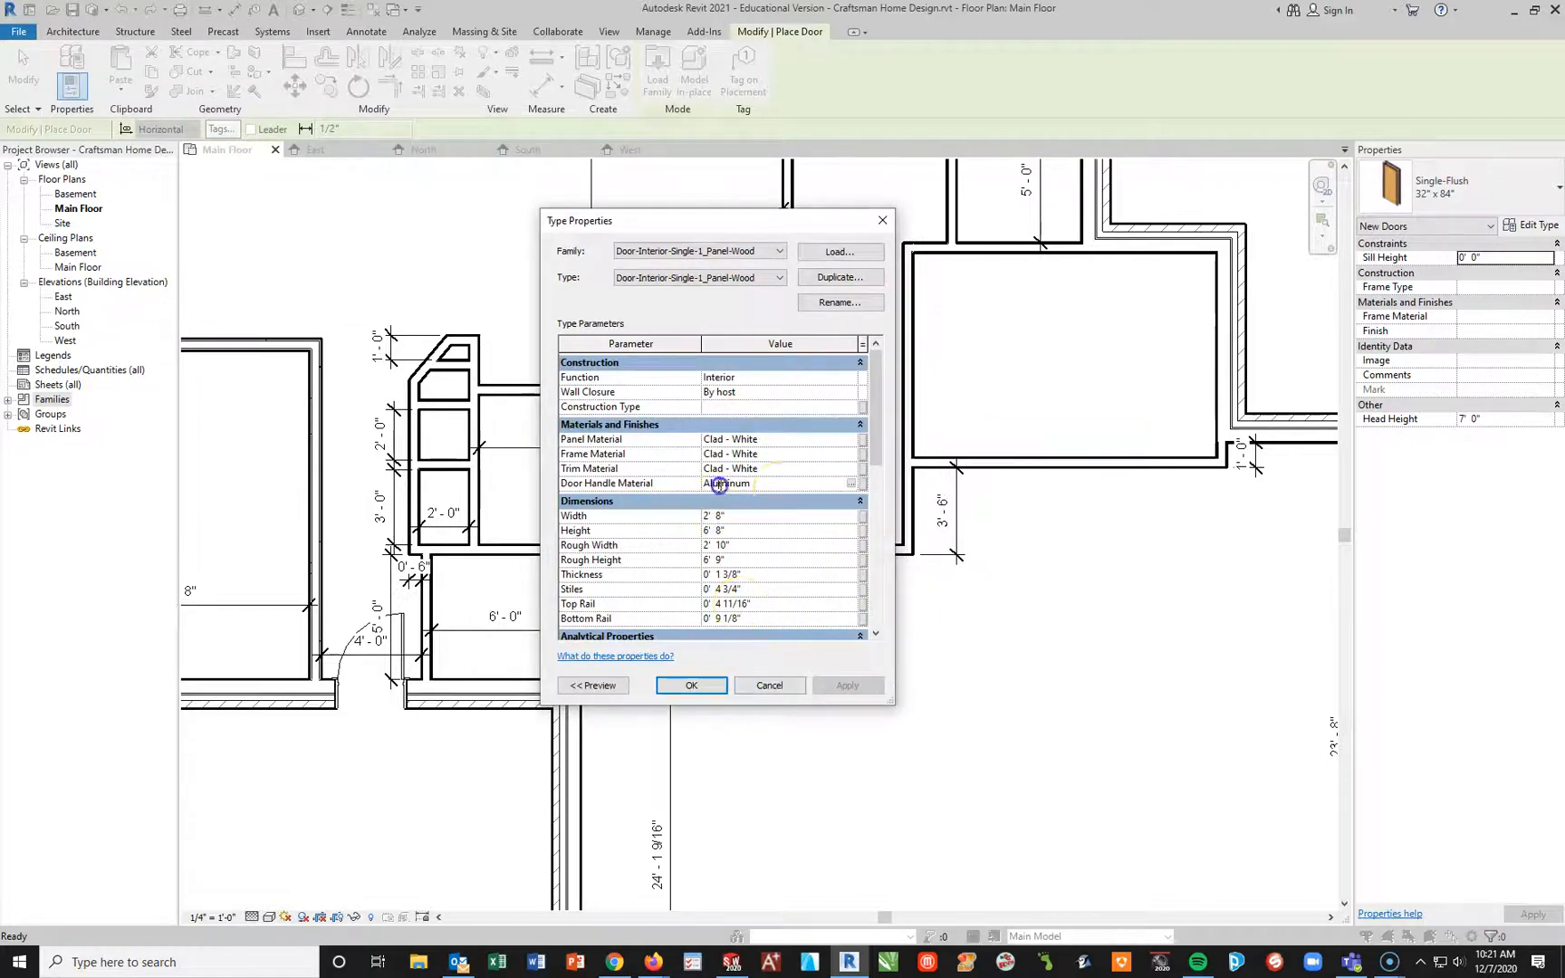
click(852, 487)
scroll(628, 489, down, 5)
scroll(634, 480, down, 10)
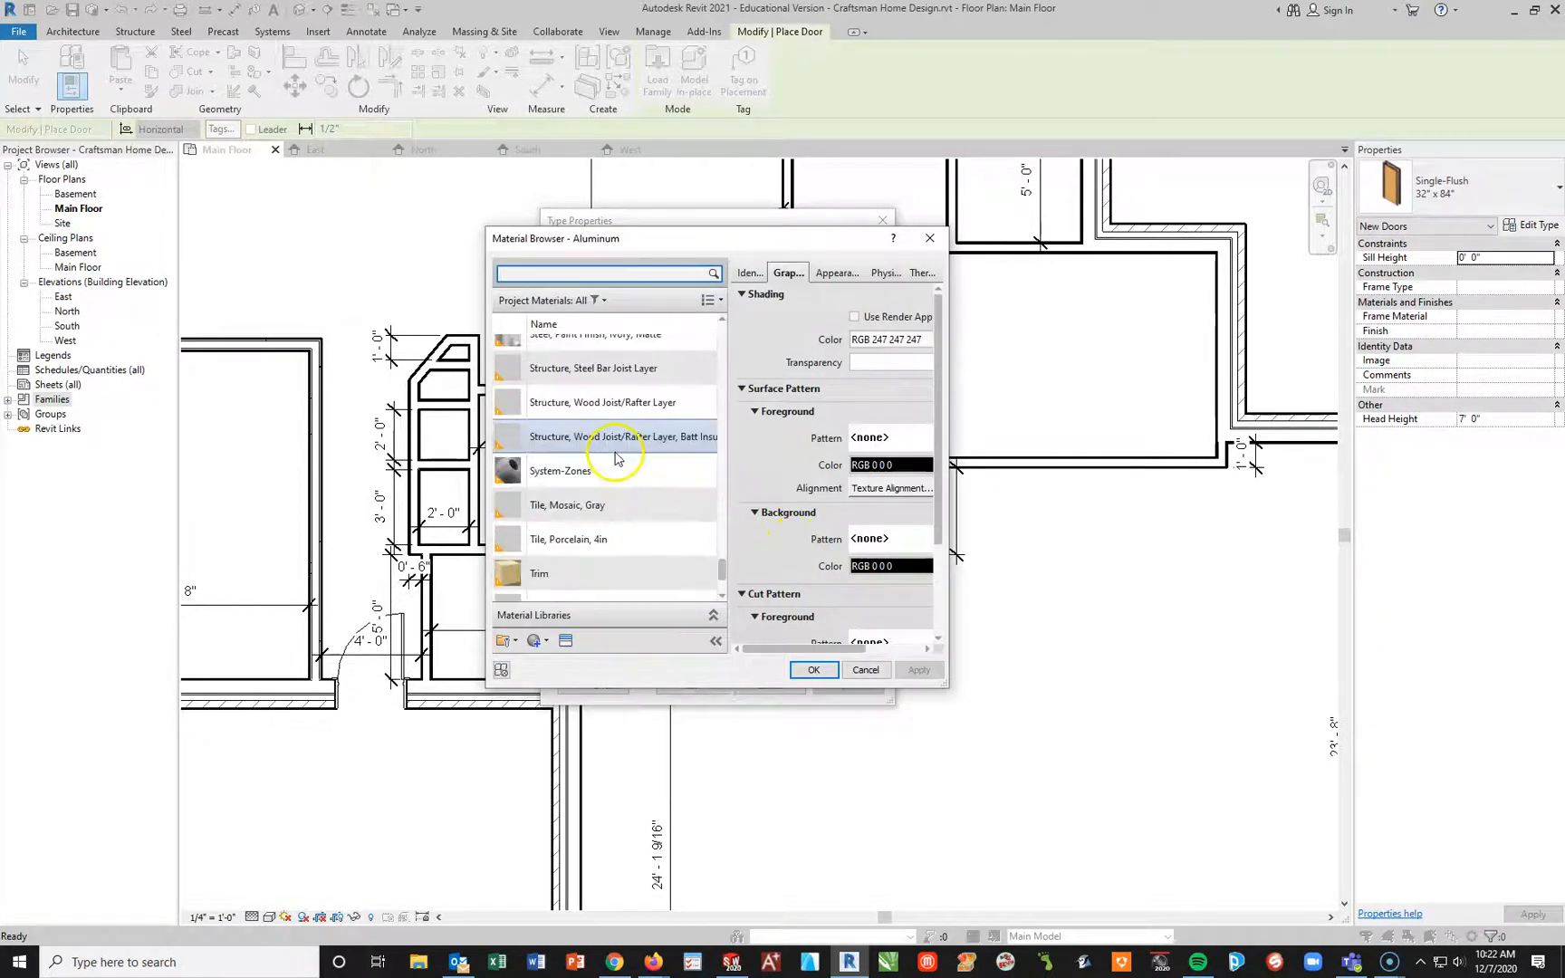
scroll(621, 543, up, 1)
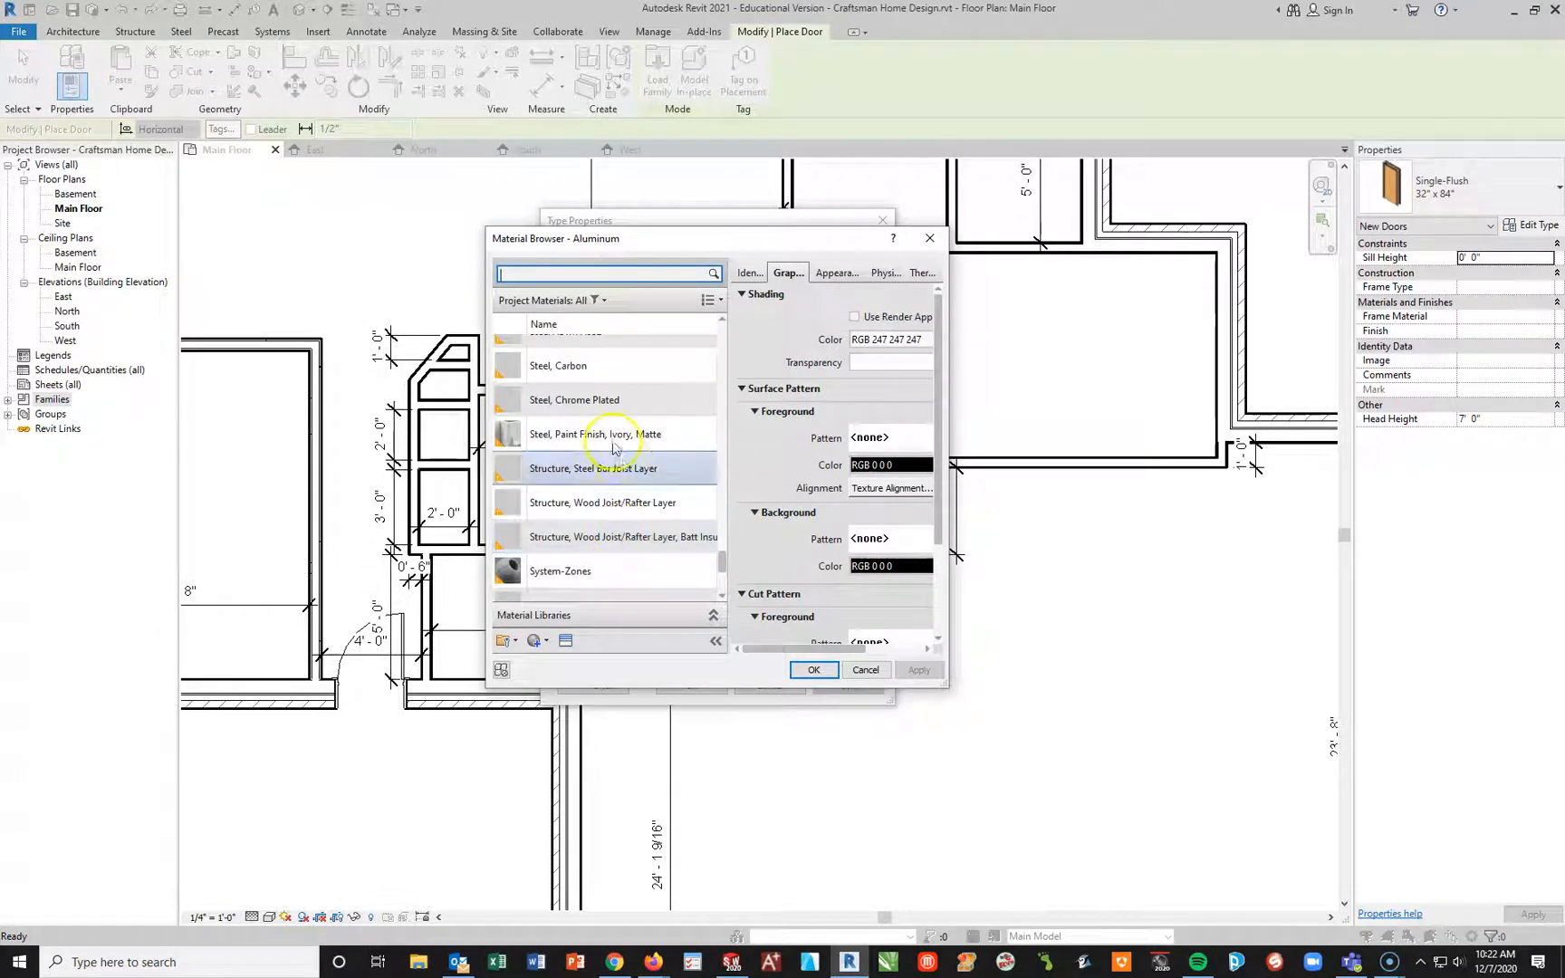
click(623, 403)
click(797, 672)
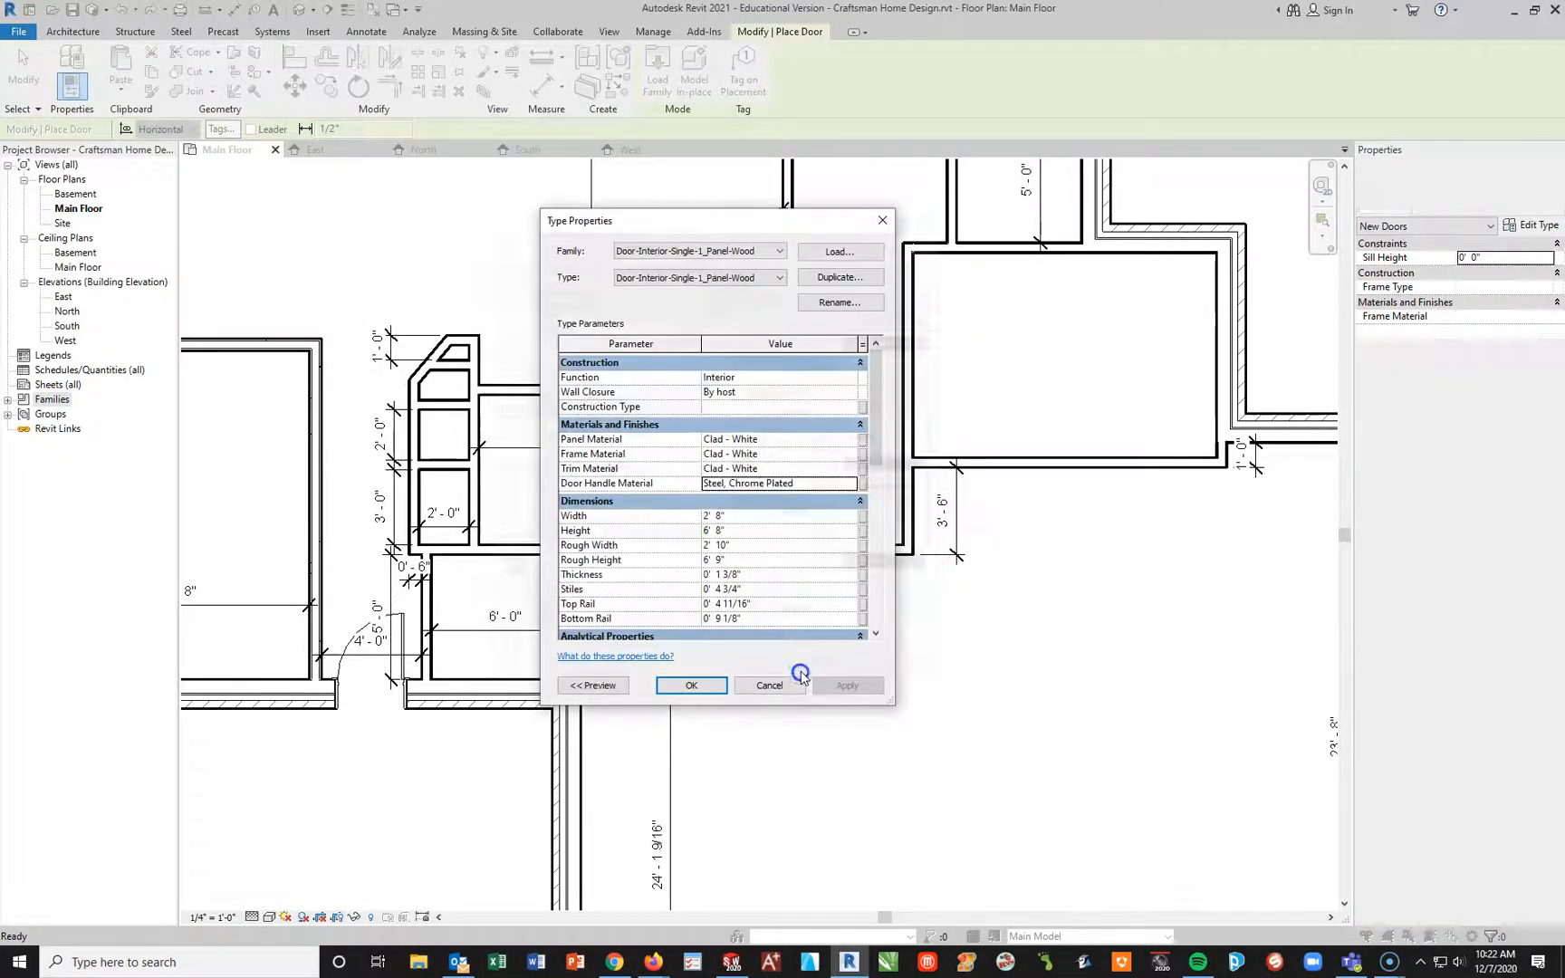
click(706, 690)
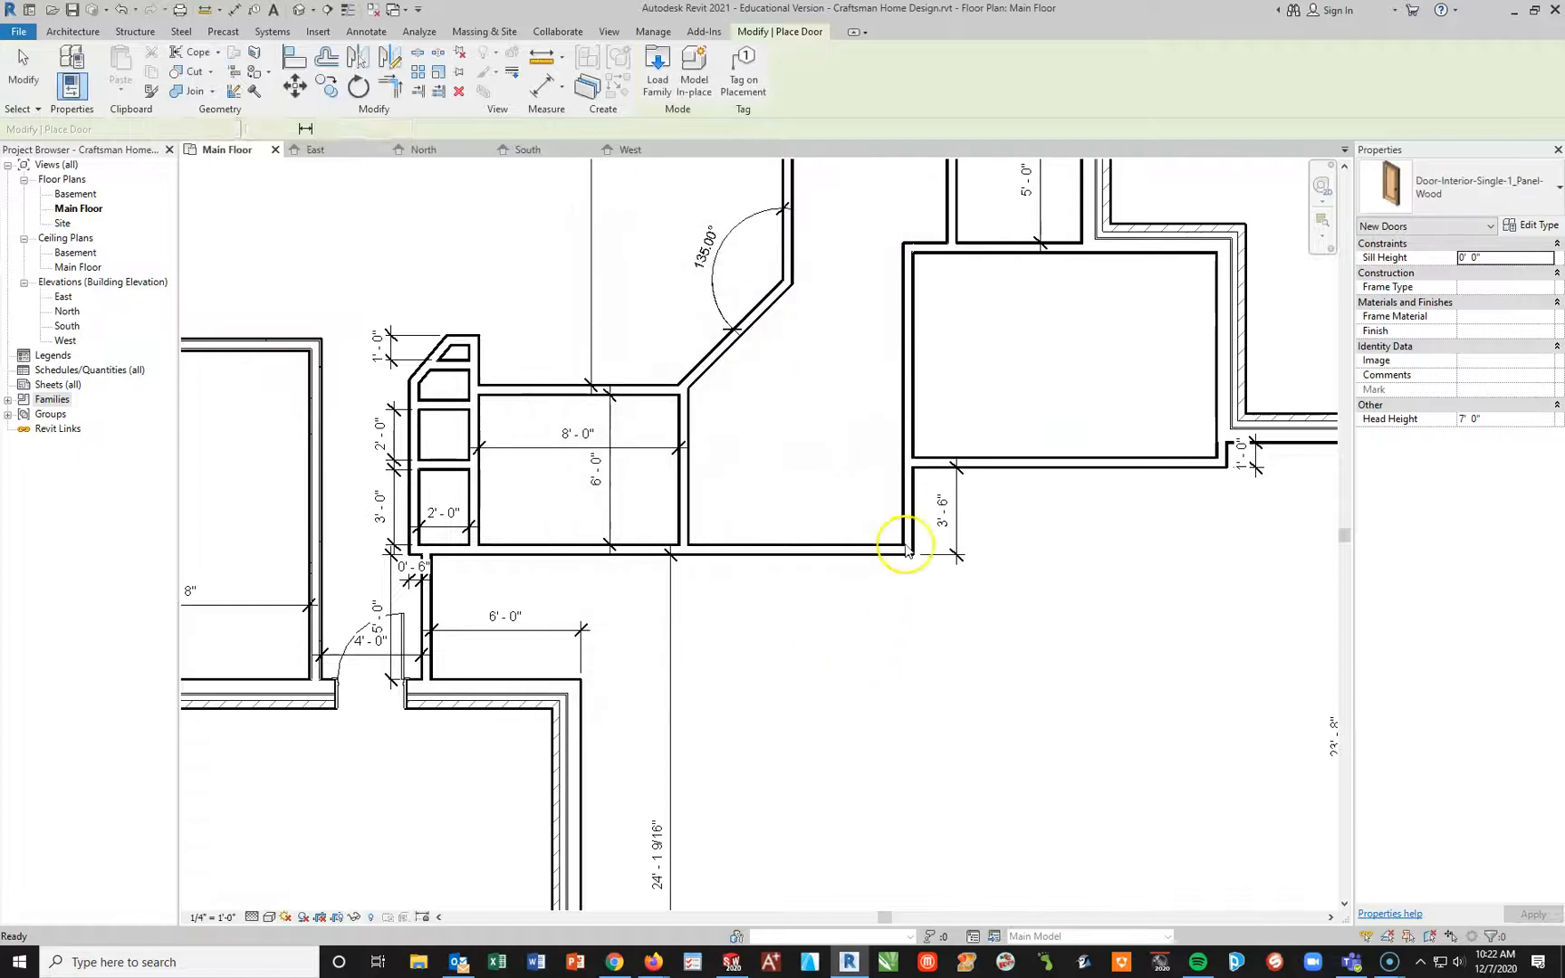
Step: Place the one-panel door centred in the short 3'-6" wall segment and flip its facing so it swings inward, away from the large lower room
click(909, 500)
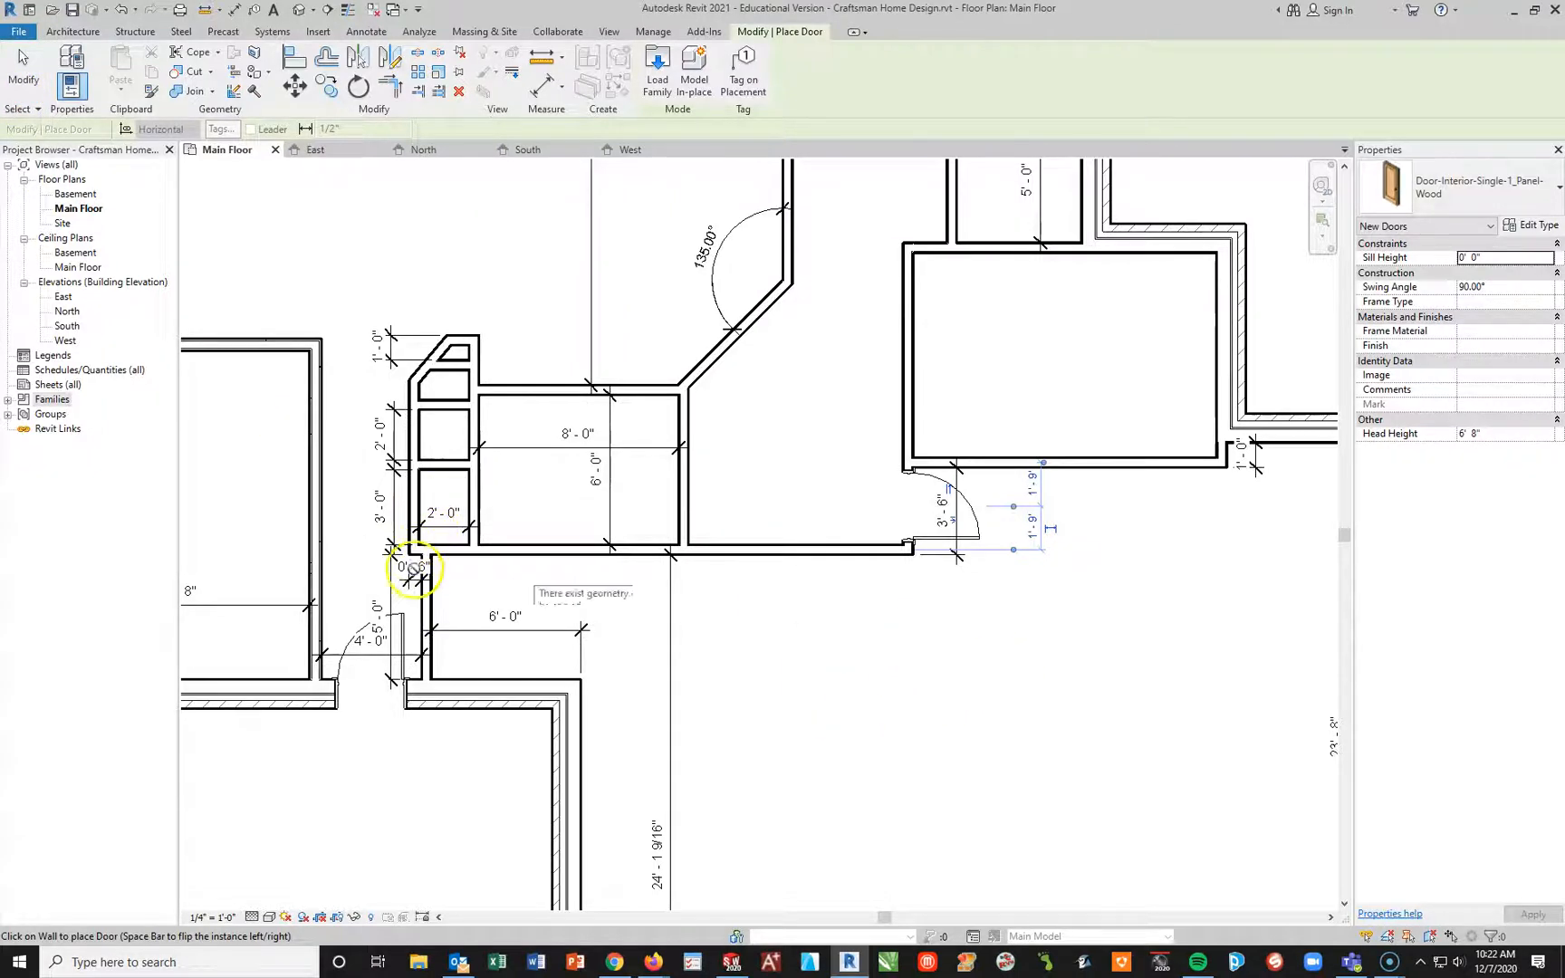
key(Escape)
key(Escape)
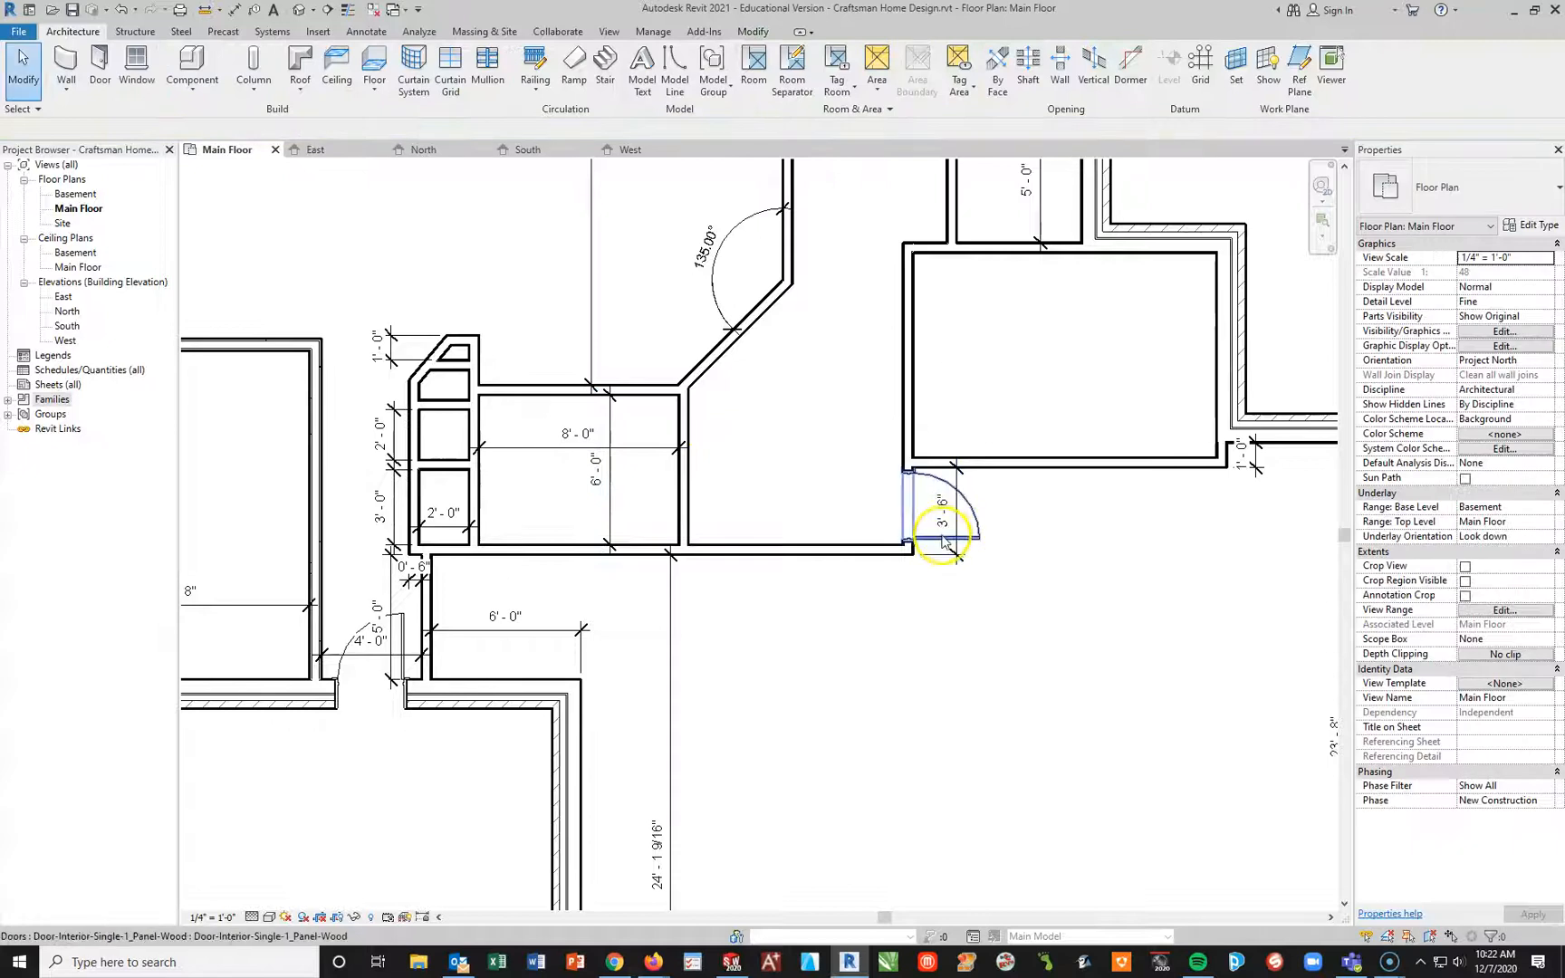
click(942, 542)
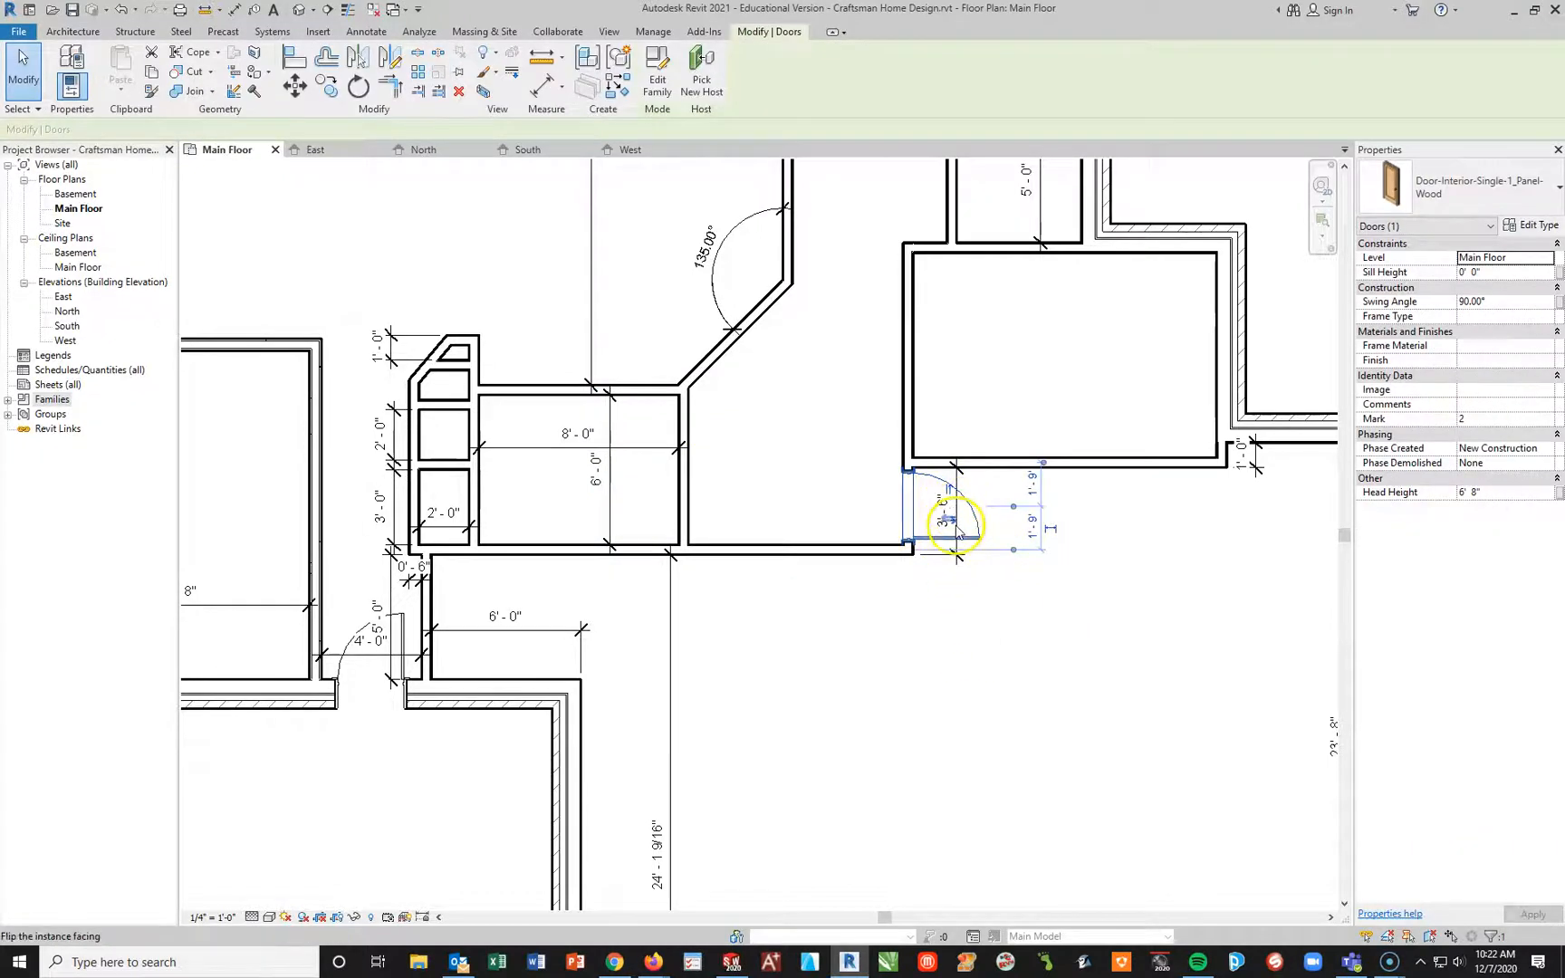
click(953, 527)
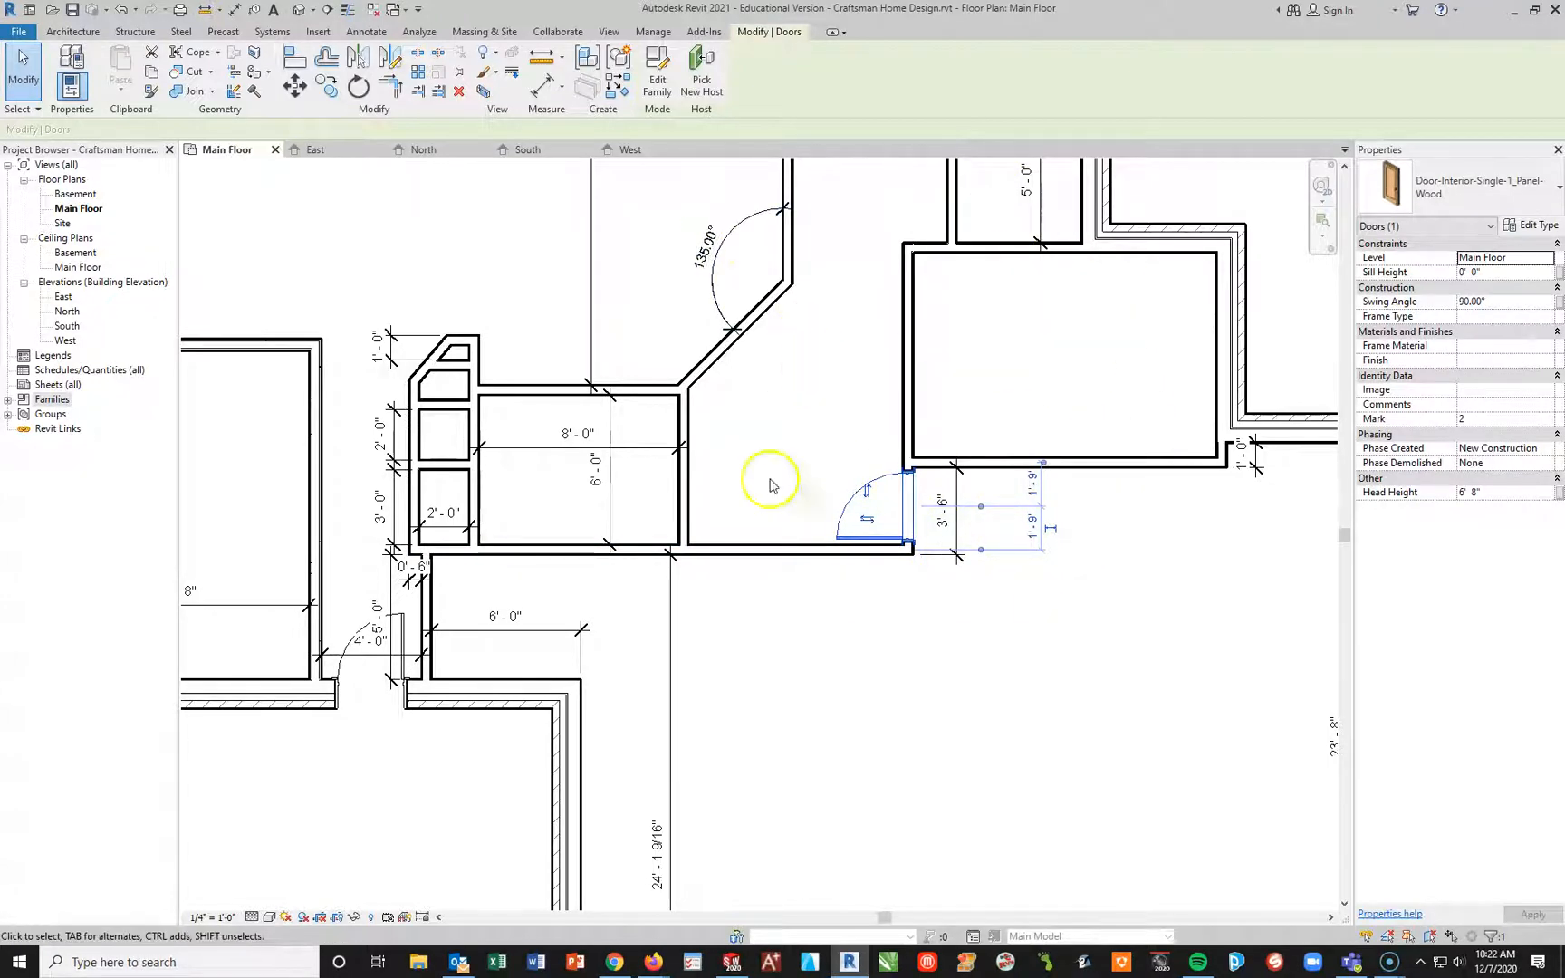
Step: Change the selected one-panel interior door in the 3'-6" wall segment to the Single-Flush 32" x 84" type
scroll(544, 605, up, 3)
scroll(542, 595, down, 5)
scroll(850, 761, down, 2)
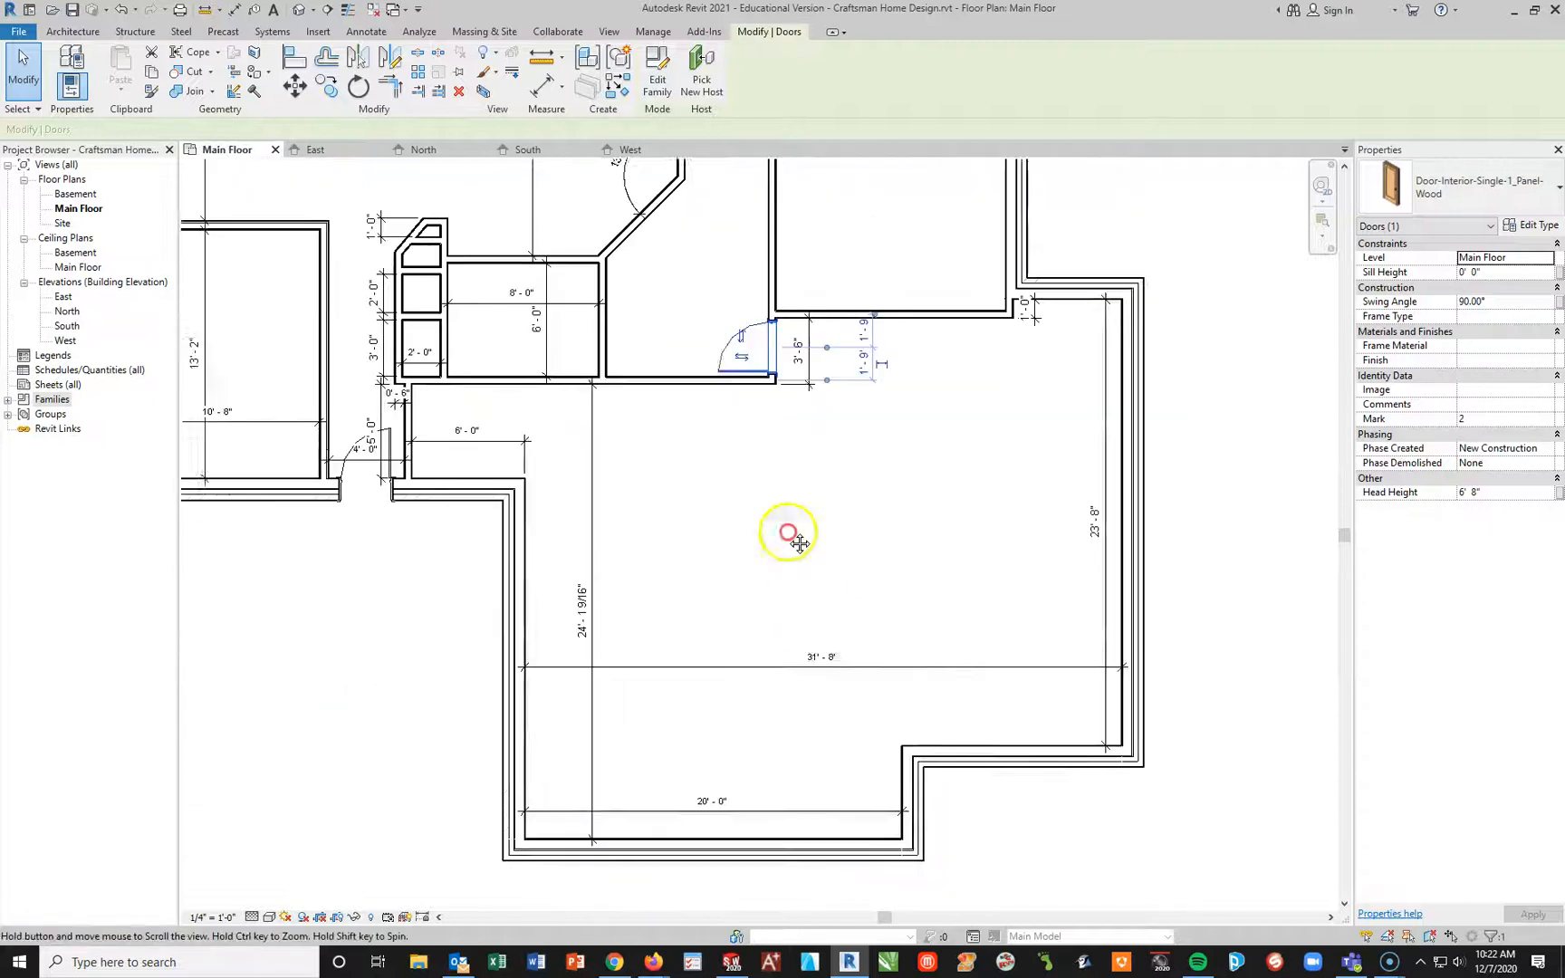
scroll(793, 534, up, 2)
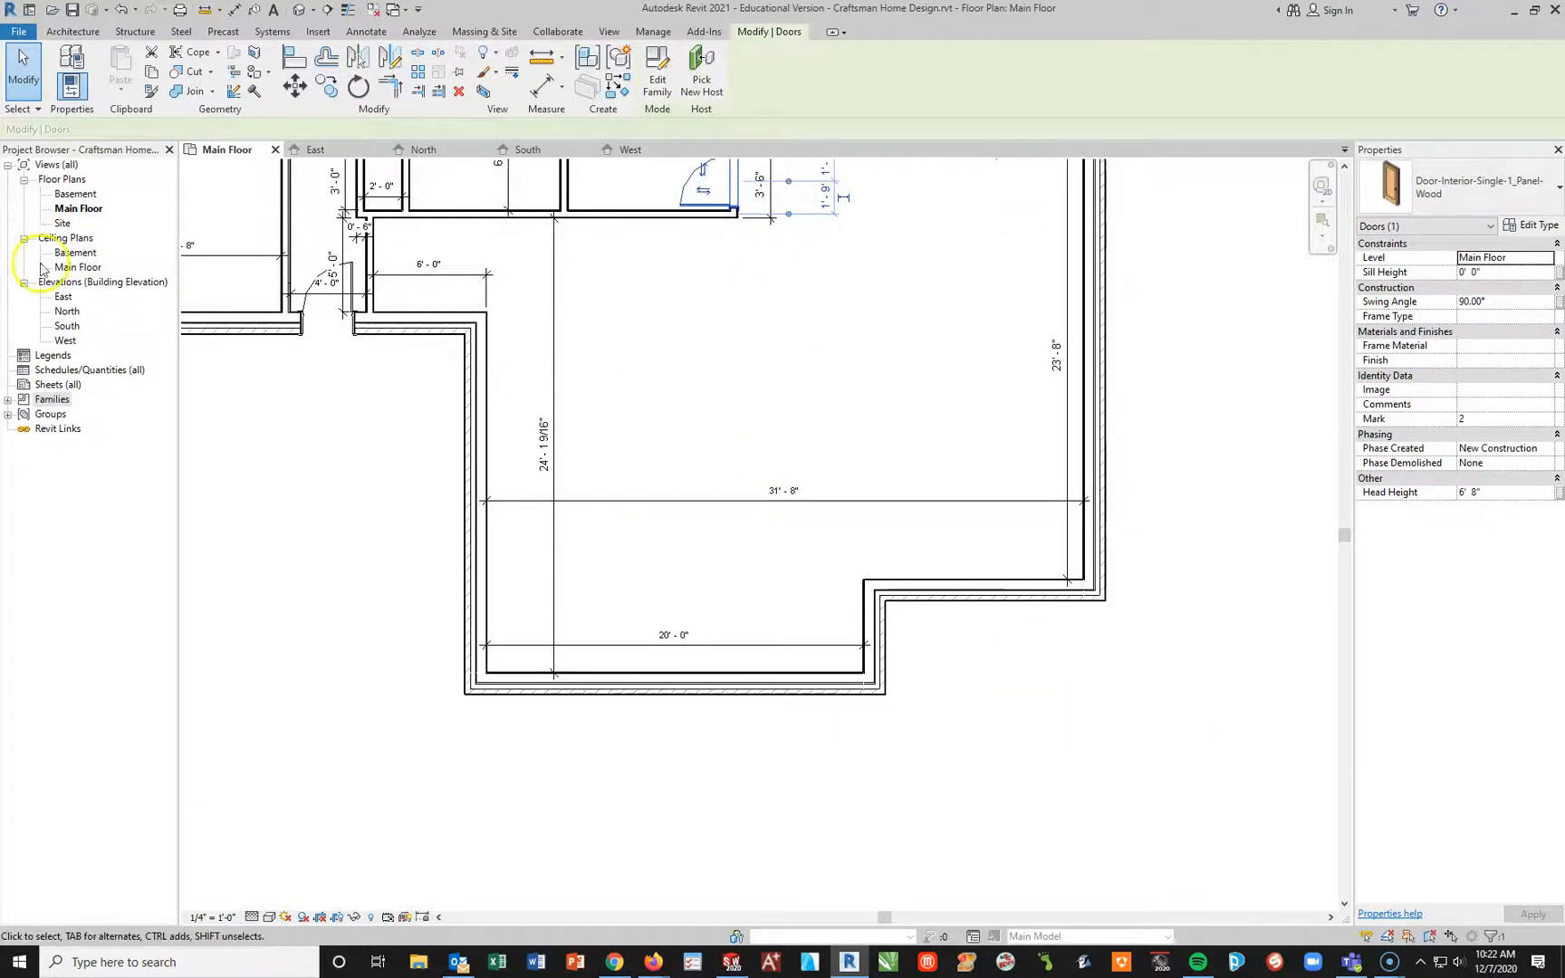
click(1477, 186)
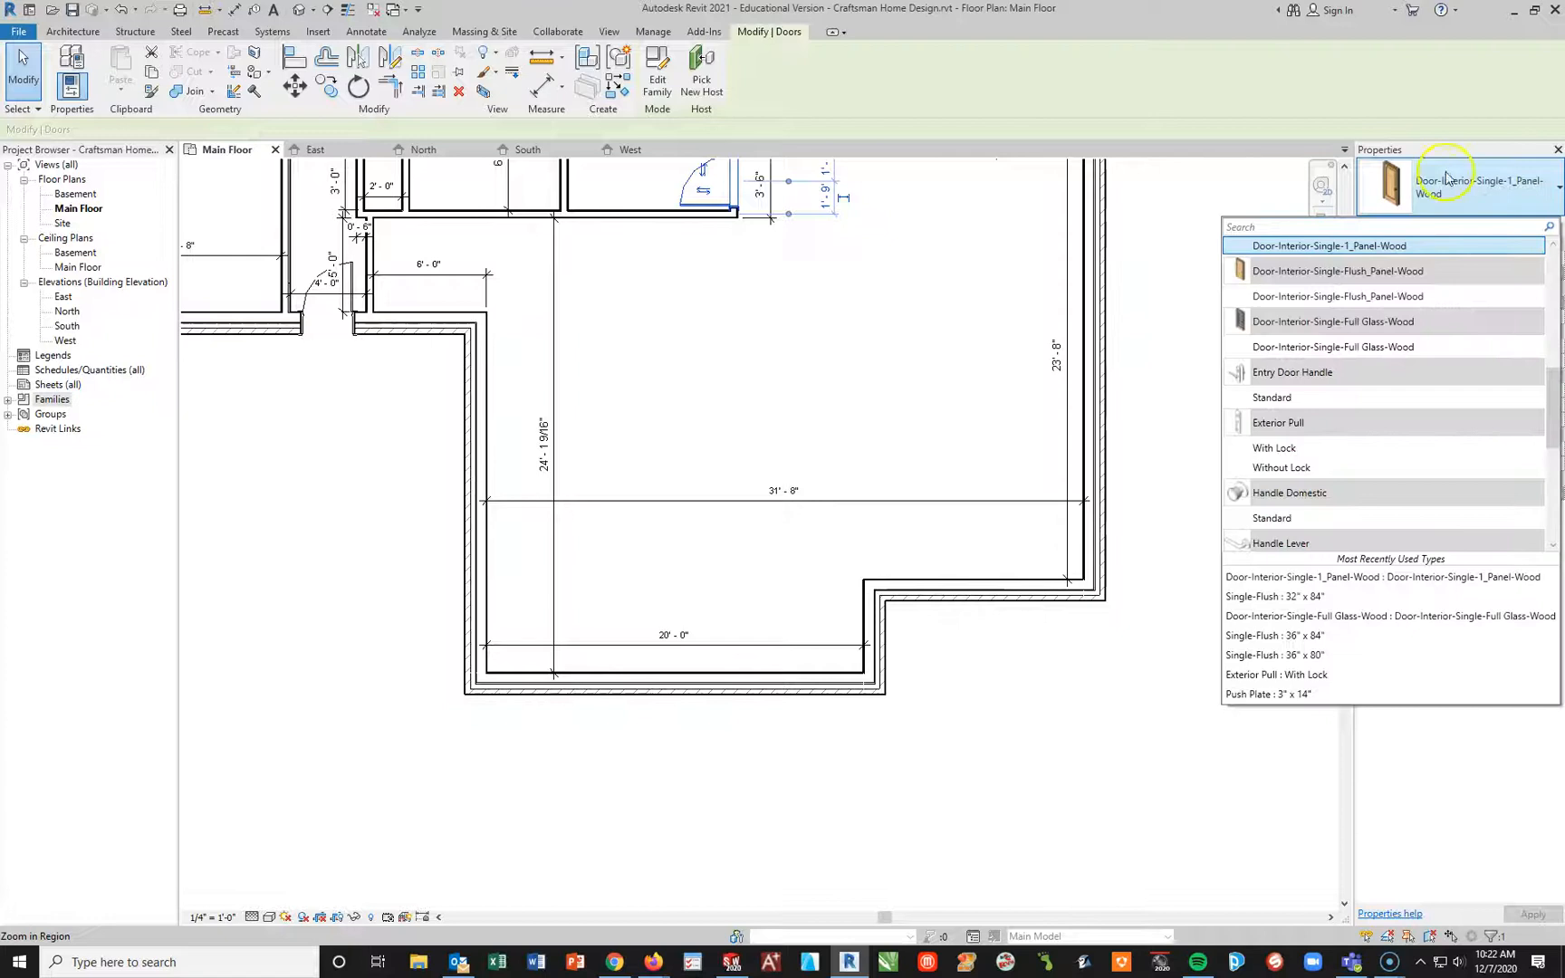
click(1285, 598)
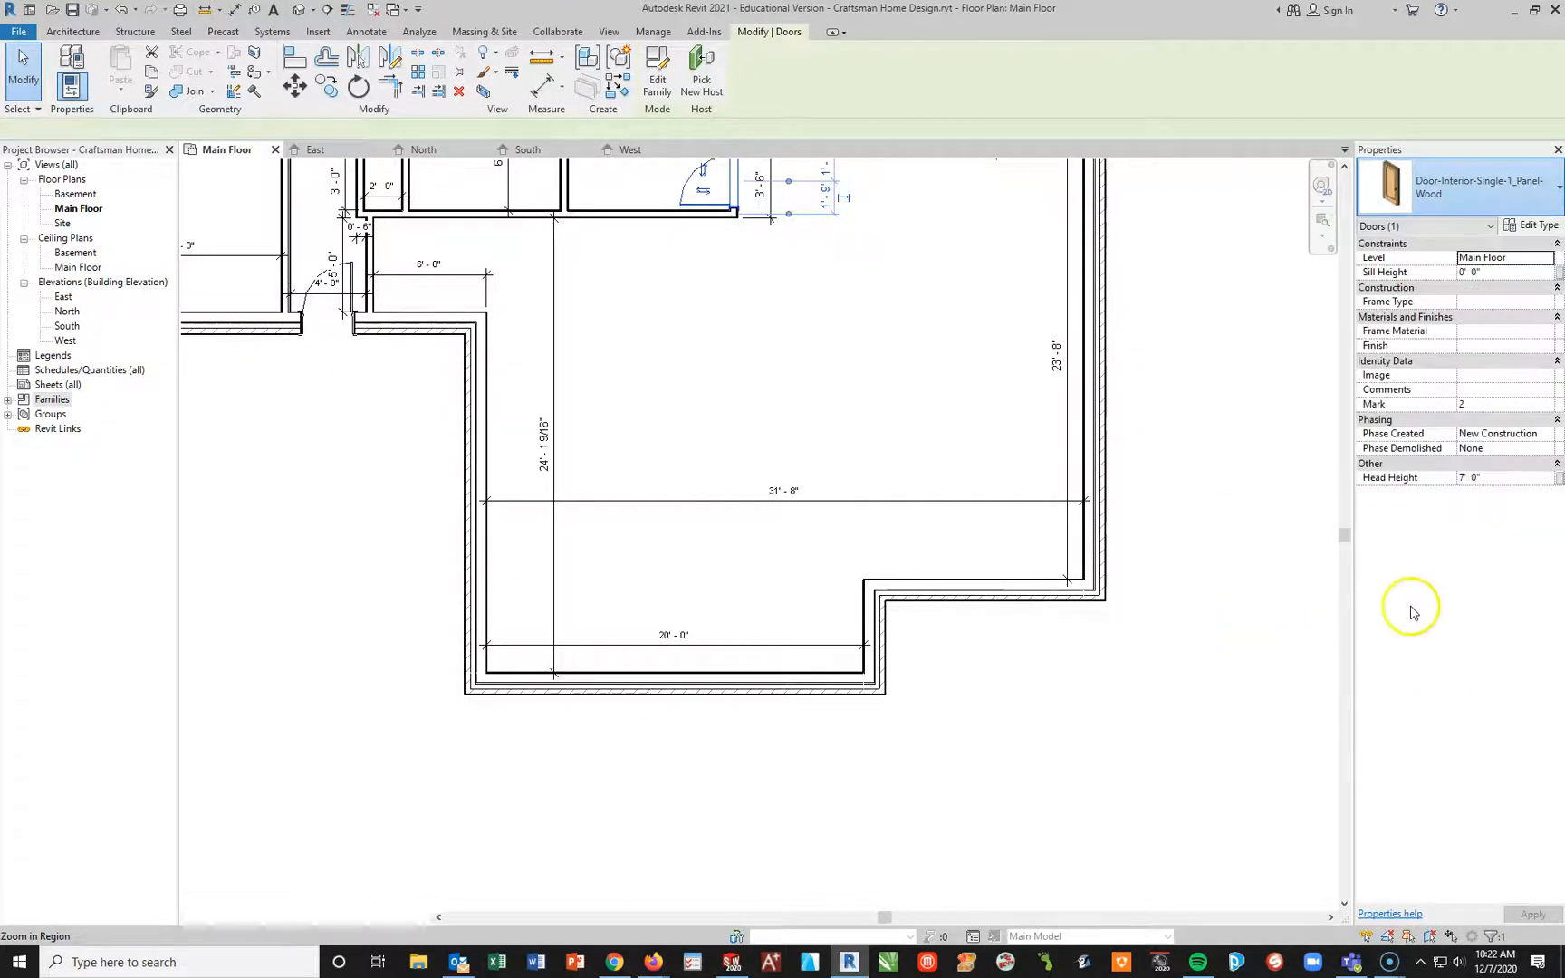
Step: Edit the selected door's type properties and choose the Door-Garage-Embossed_Panel family in the 96" x 84" type
click(1528, 231)
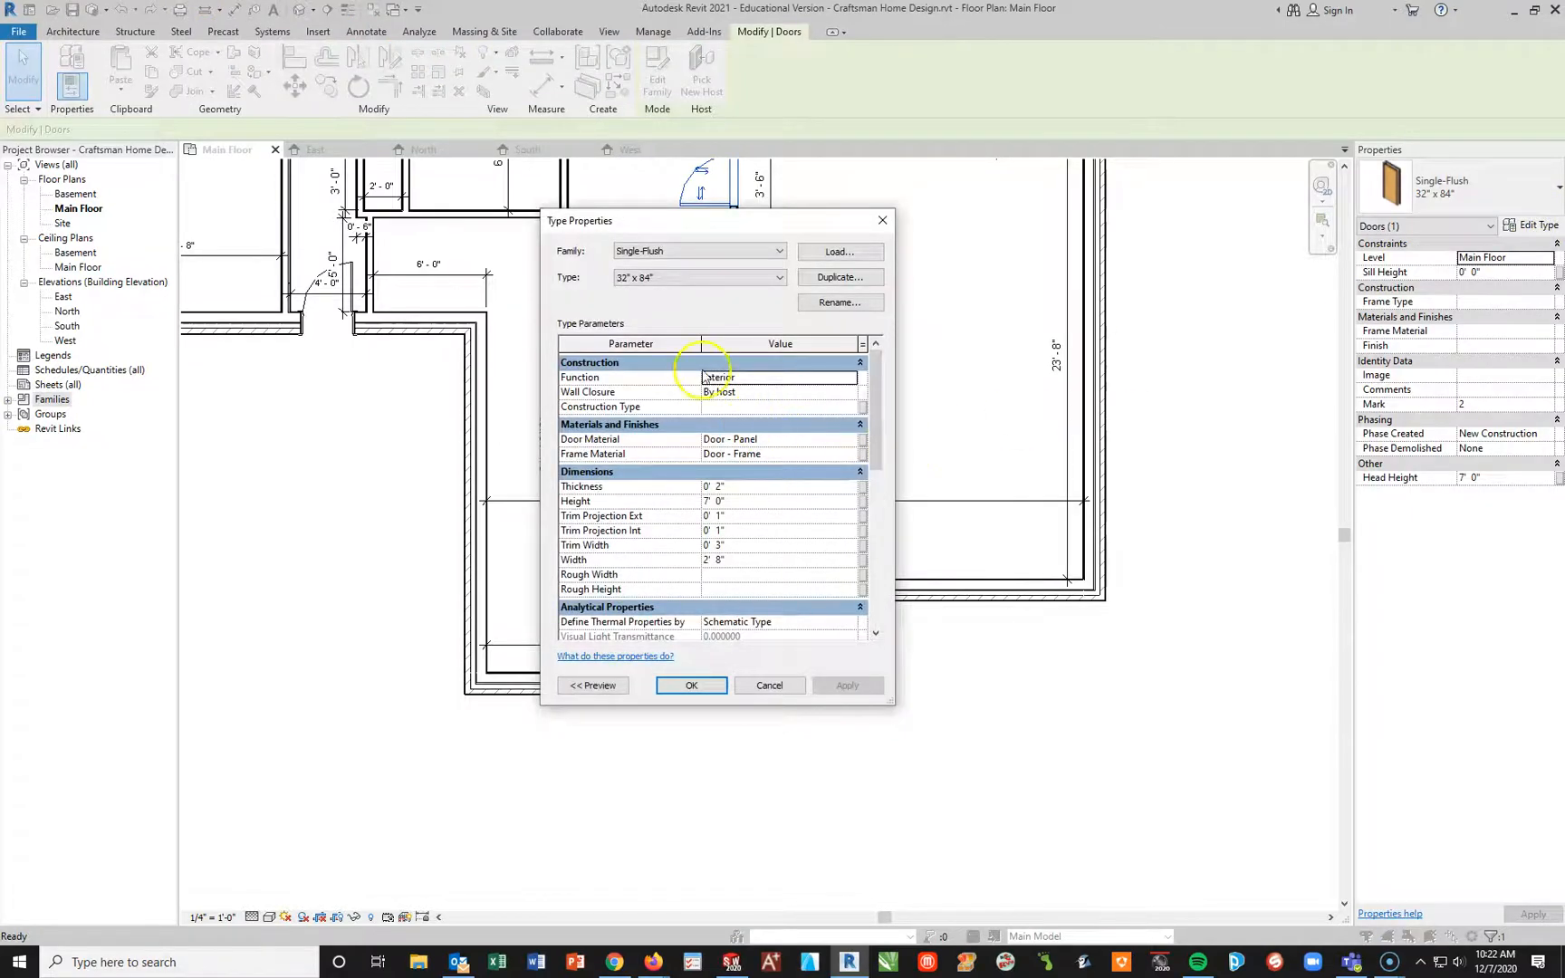
click(677, 252)
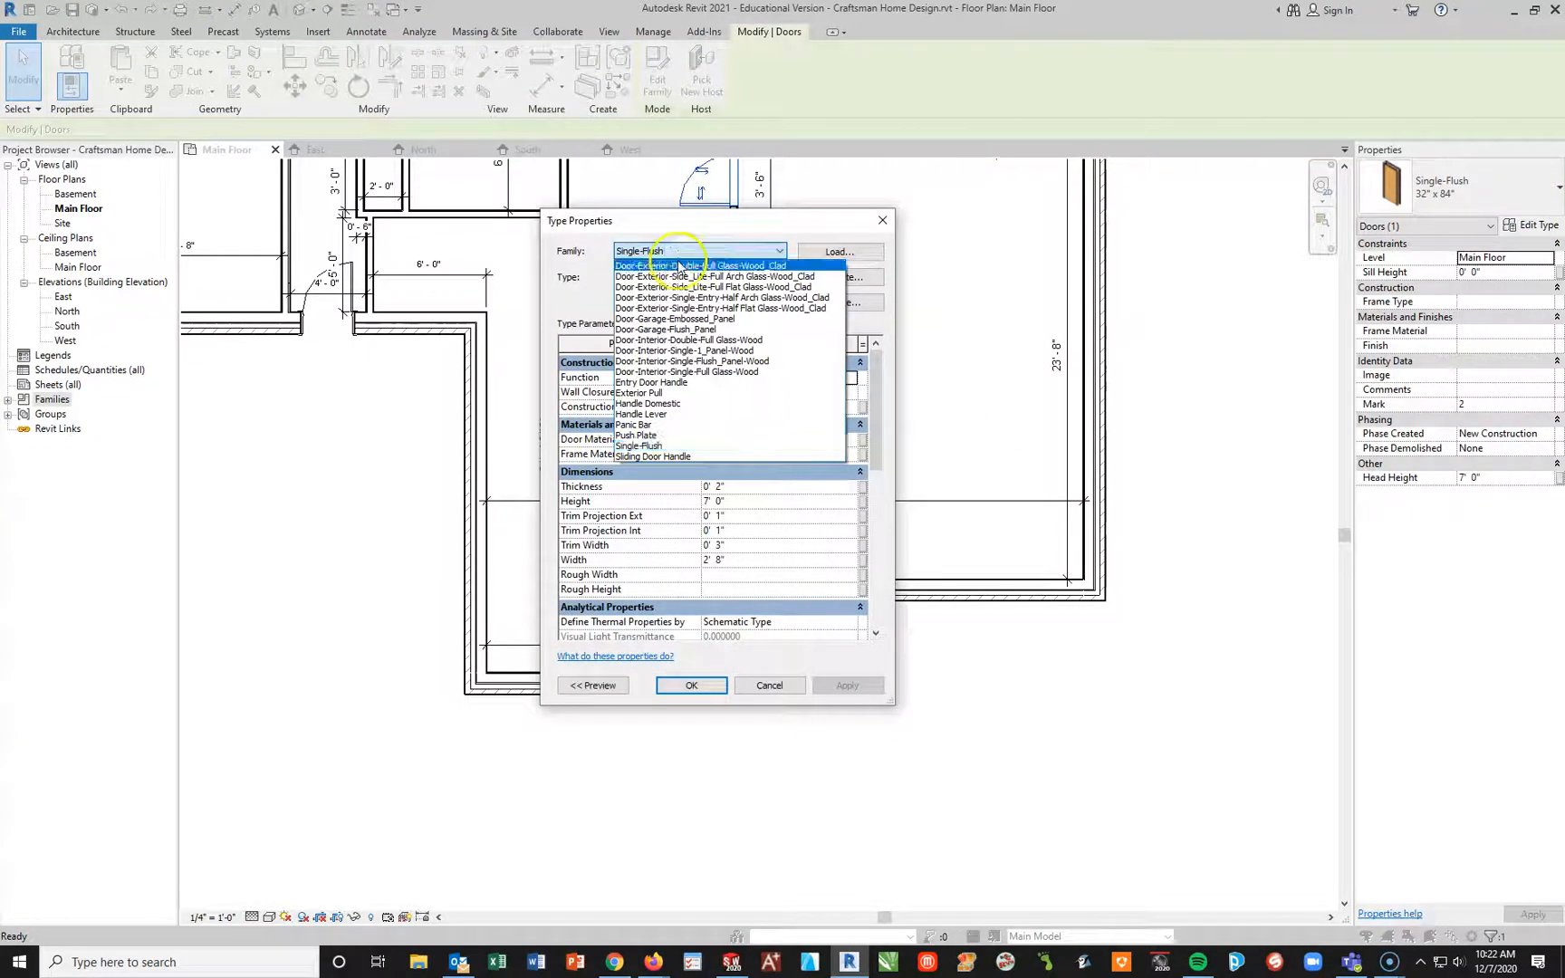
click(706, 319)
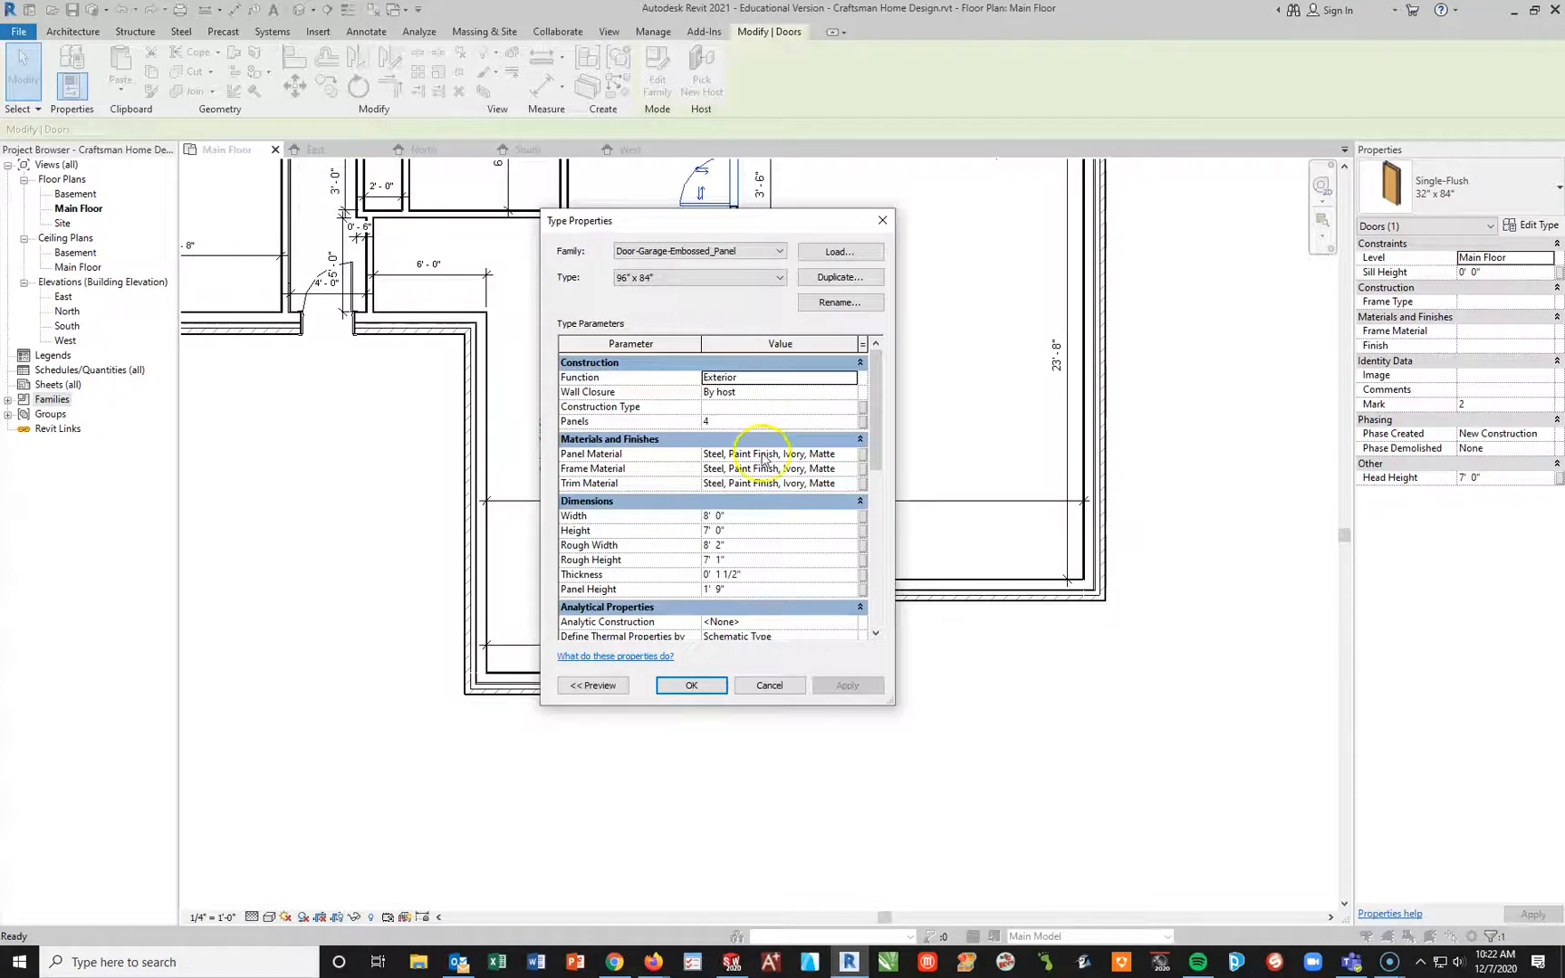
Step: Set the embossed-panel garage door type's panel material to Clad - White
click(832, 454)
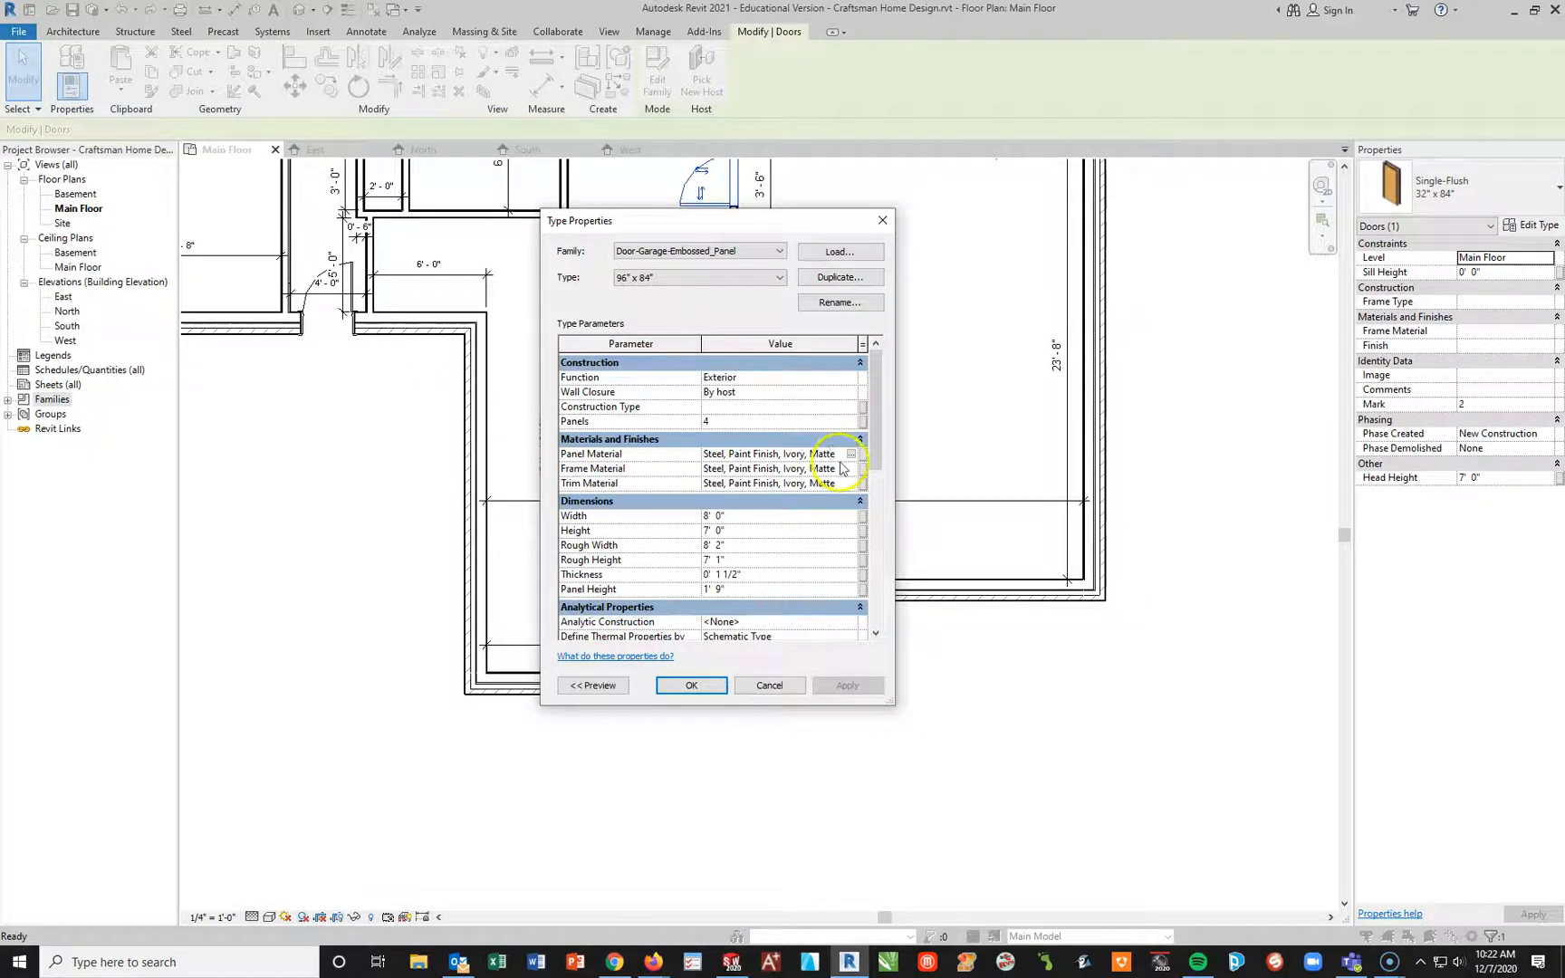
click(852, 456)
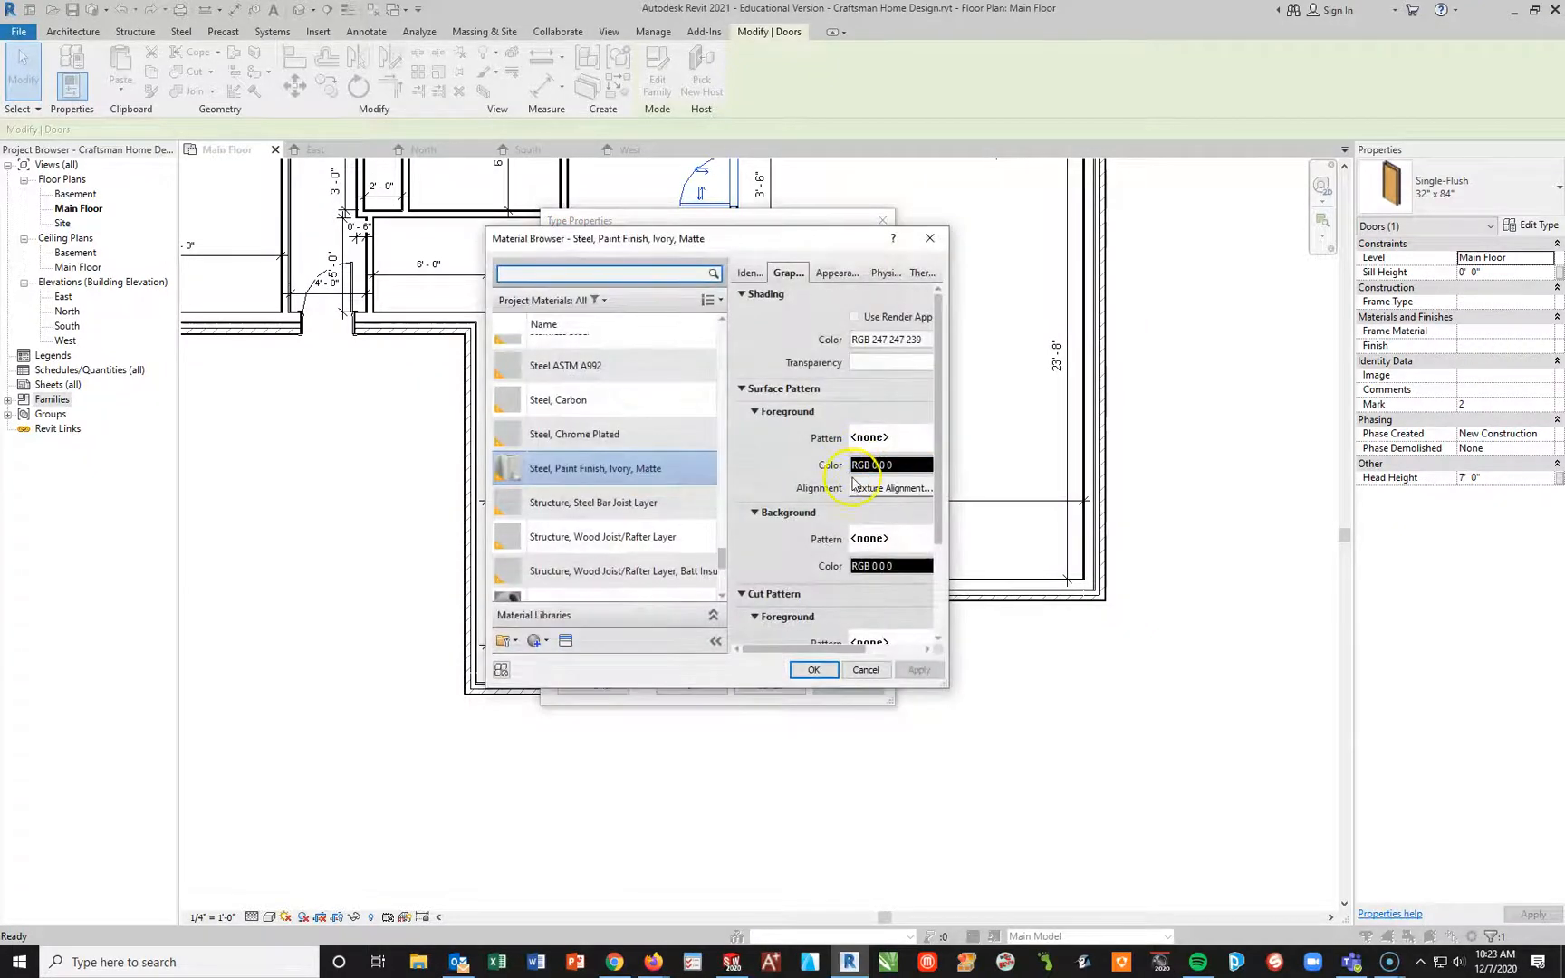
scroll(653, 452, down, 2)
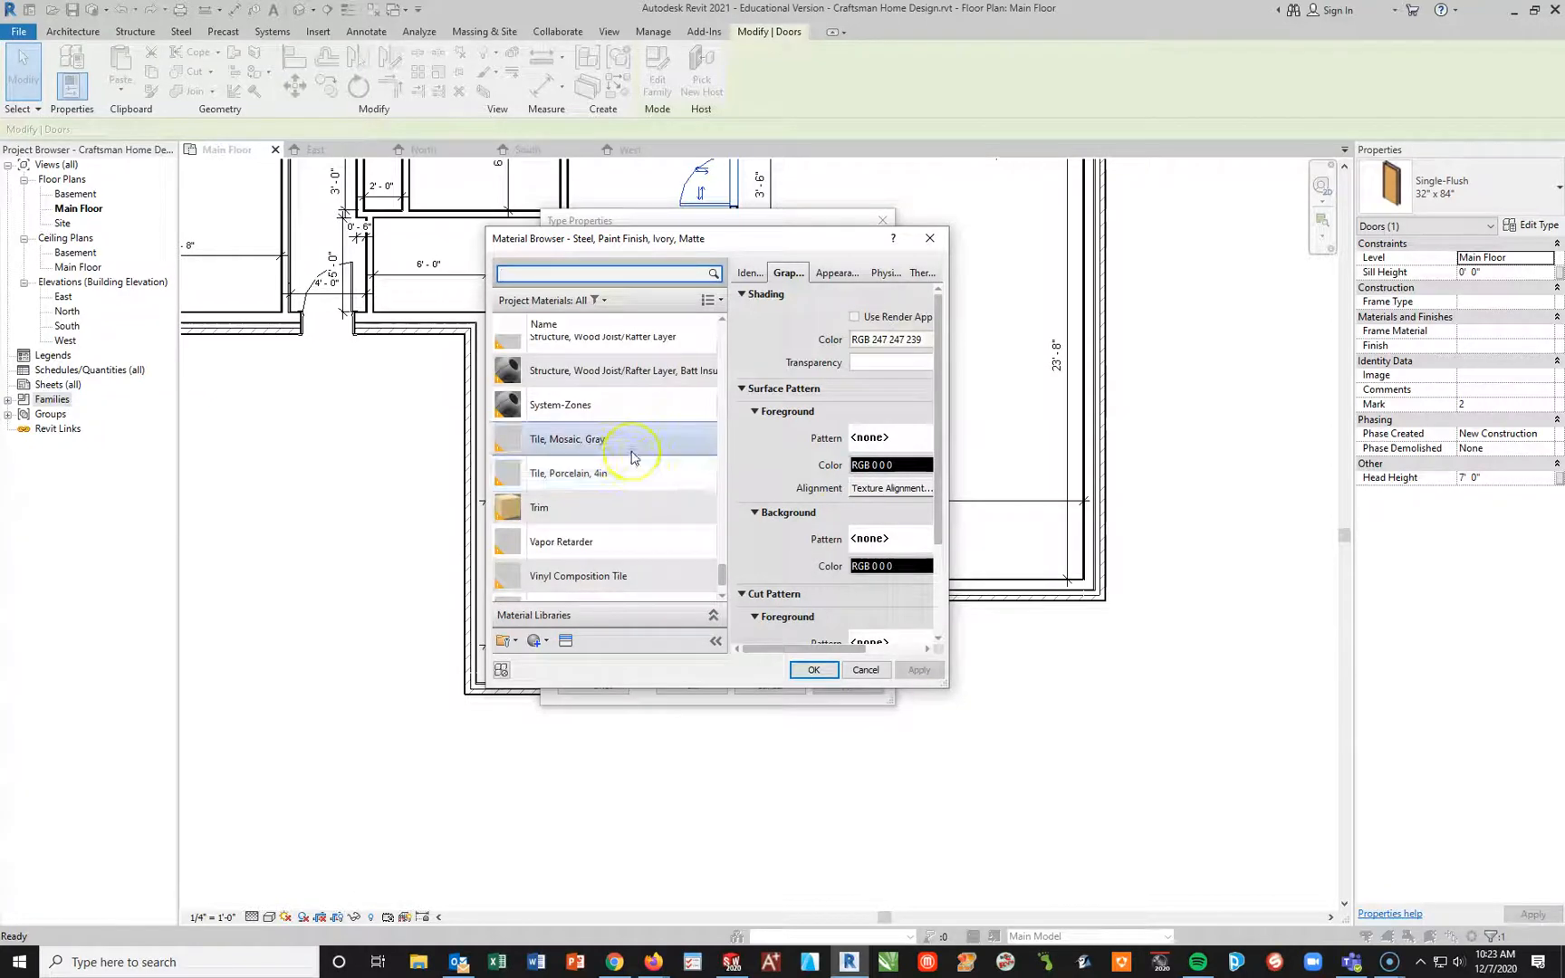
scroll(633, 458, down, 1)
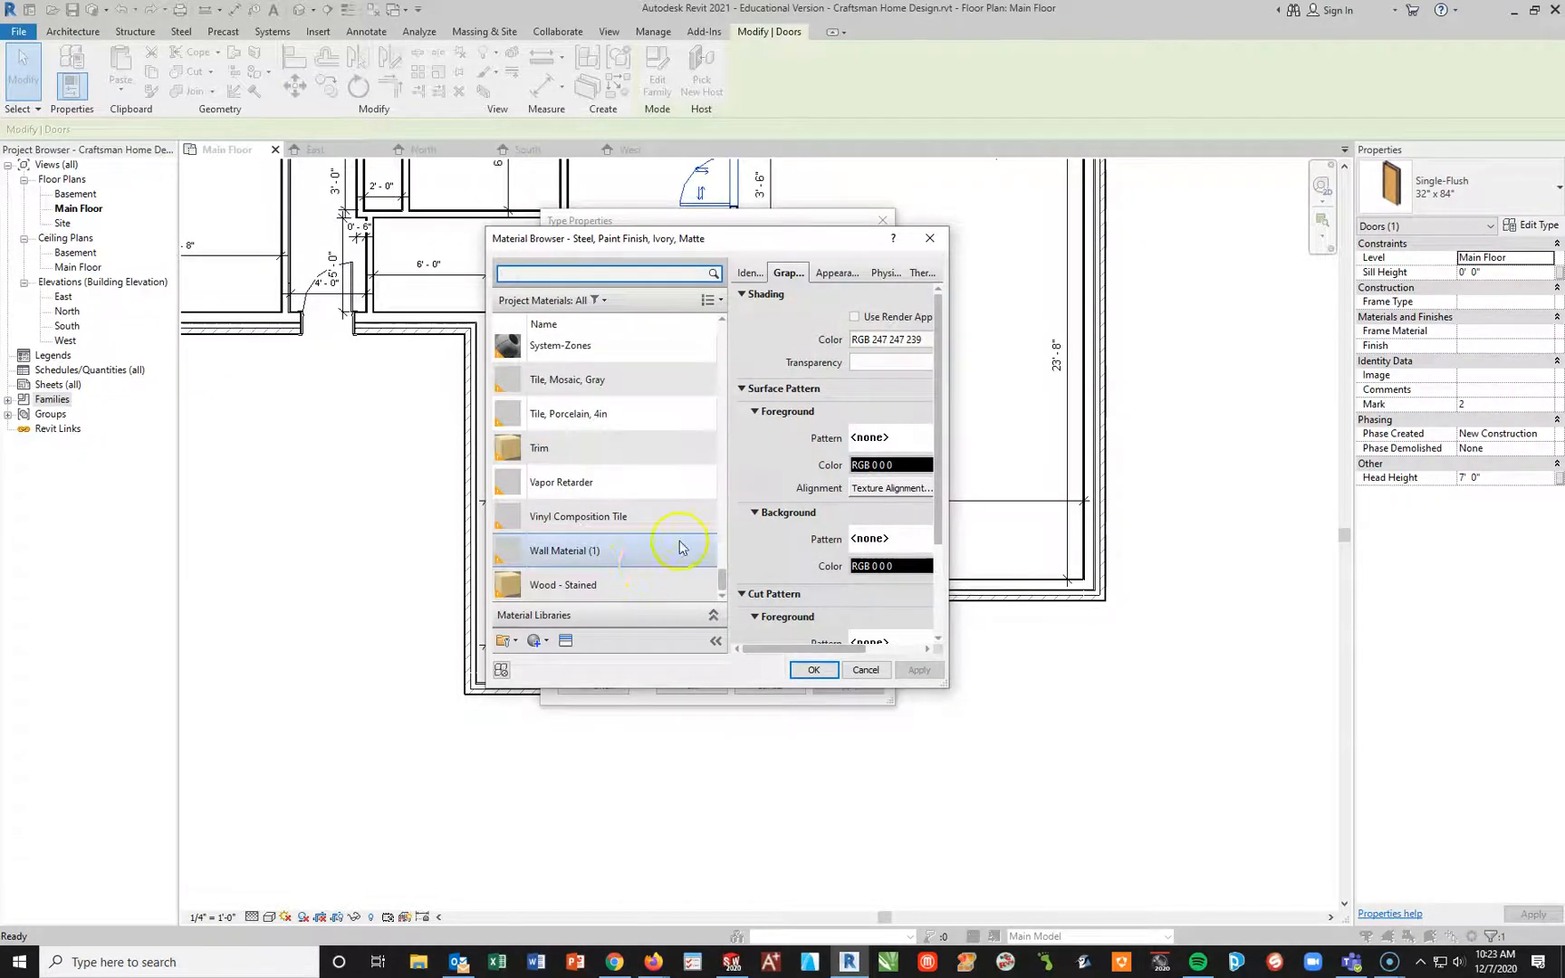
scroll(650, 526, up, 4)
scroll(655, 517, up, 5)
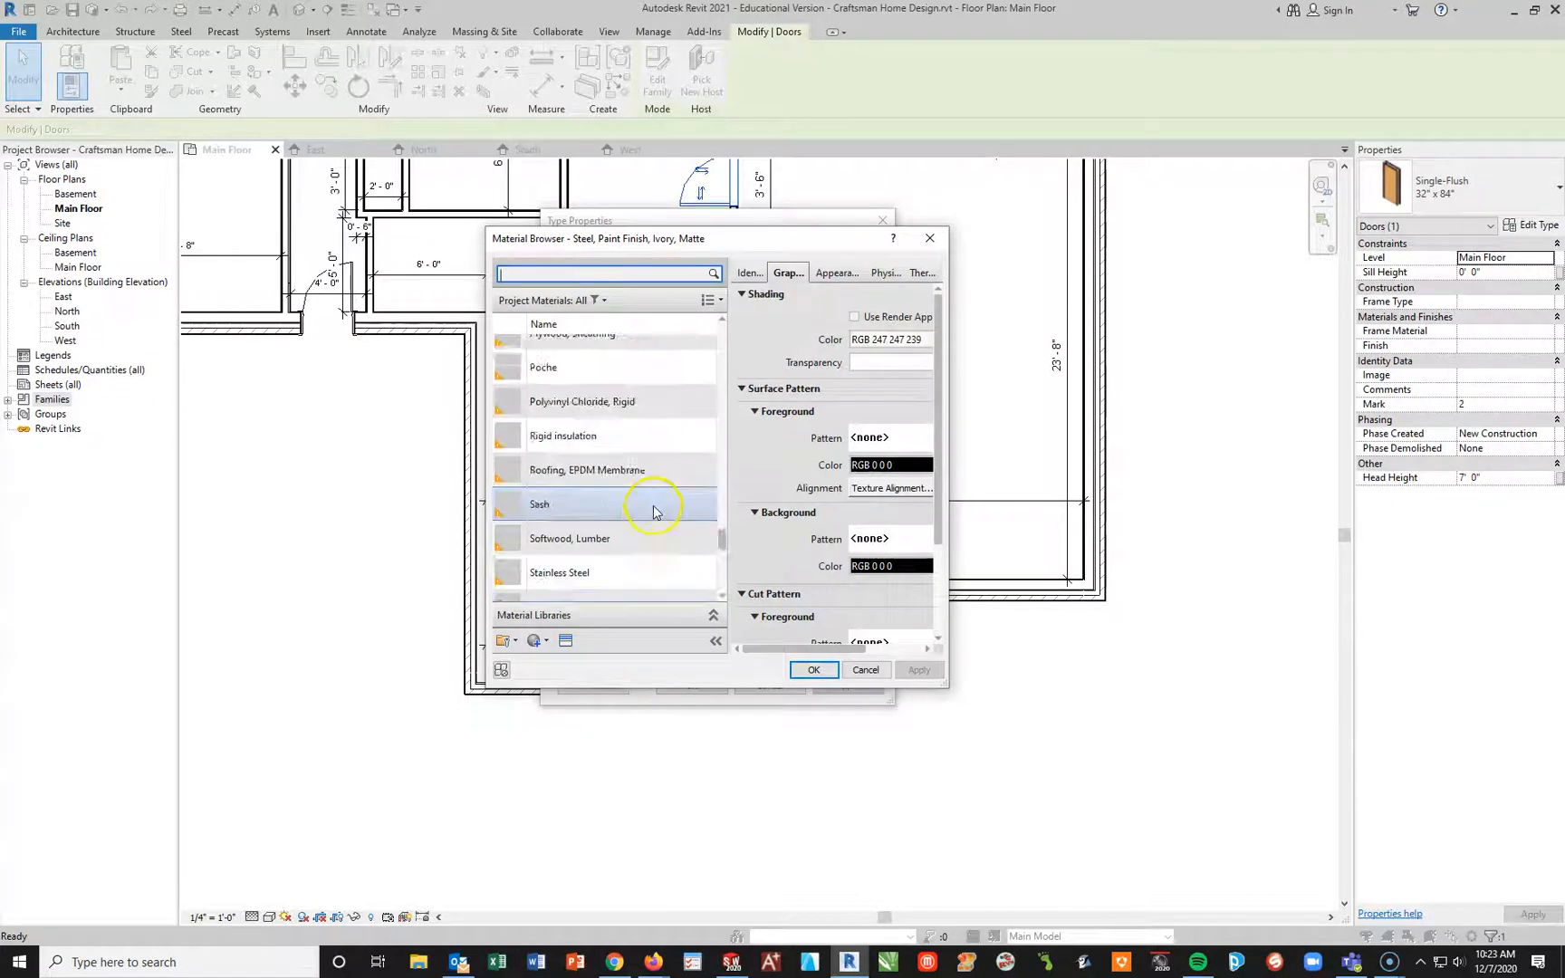
scroll(655, 494, up, 4)
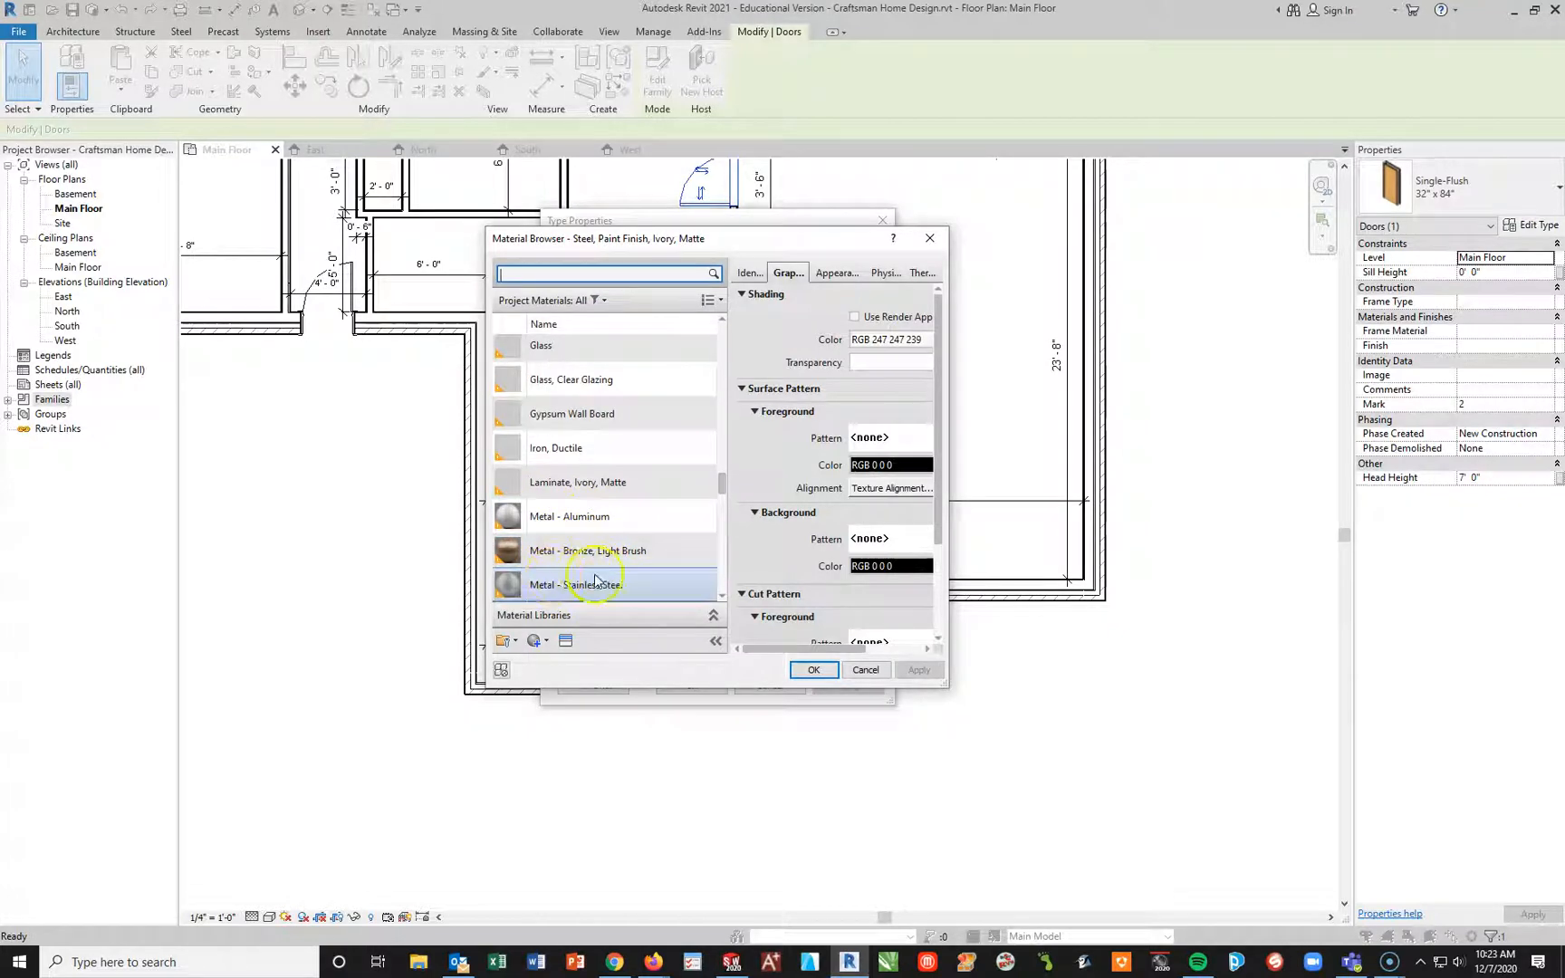
scroll(625, 577, down, 3)
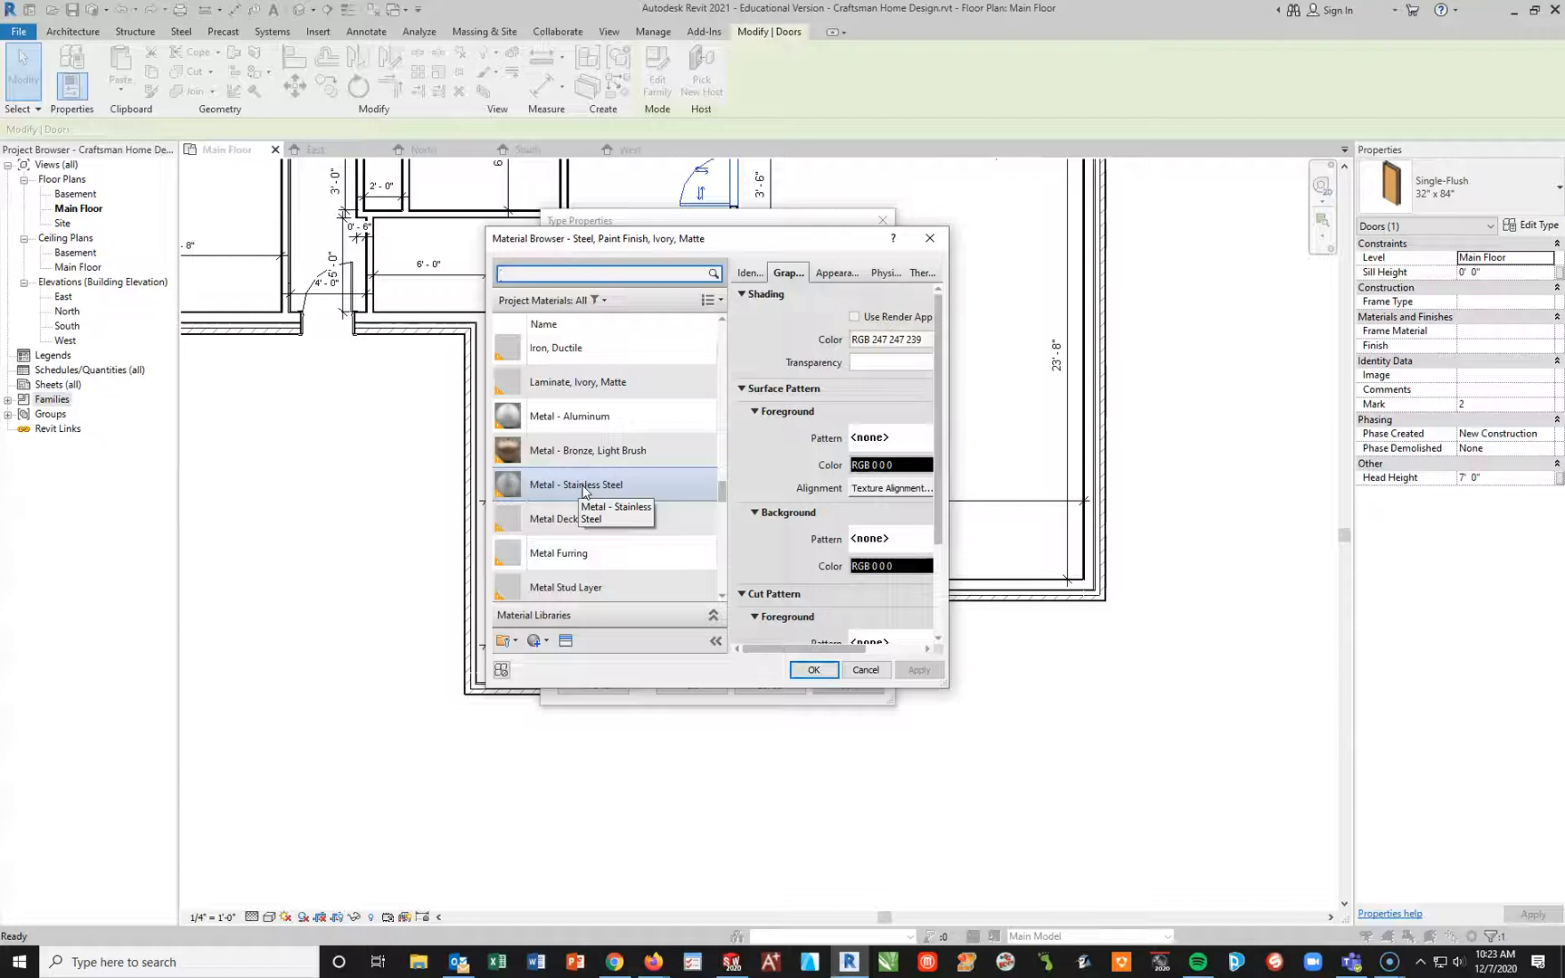
click(607, 468)
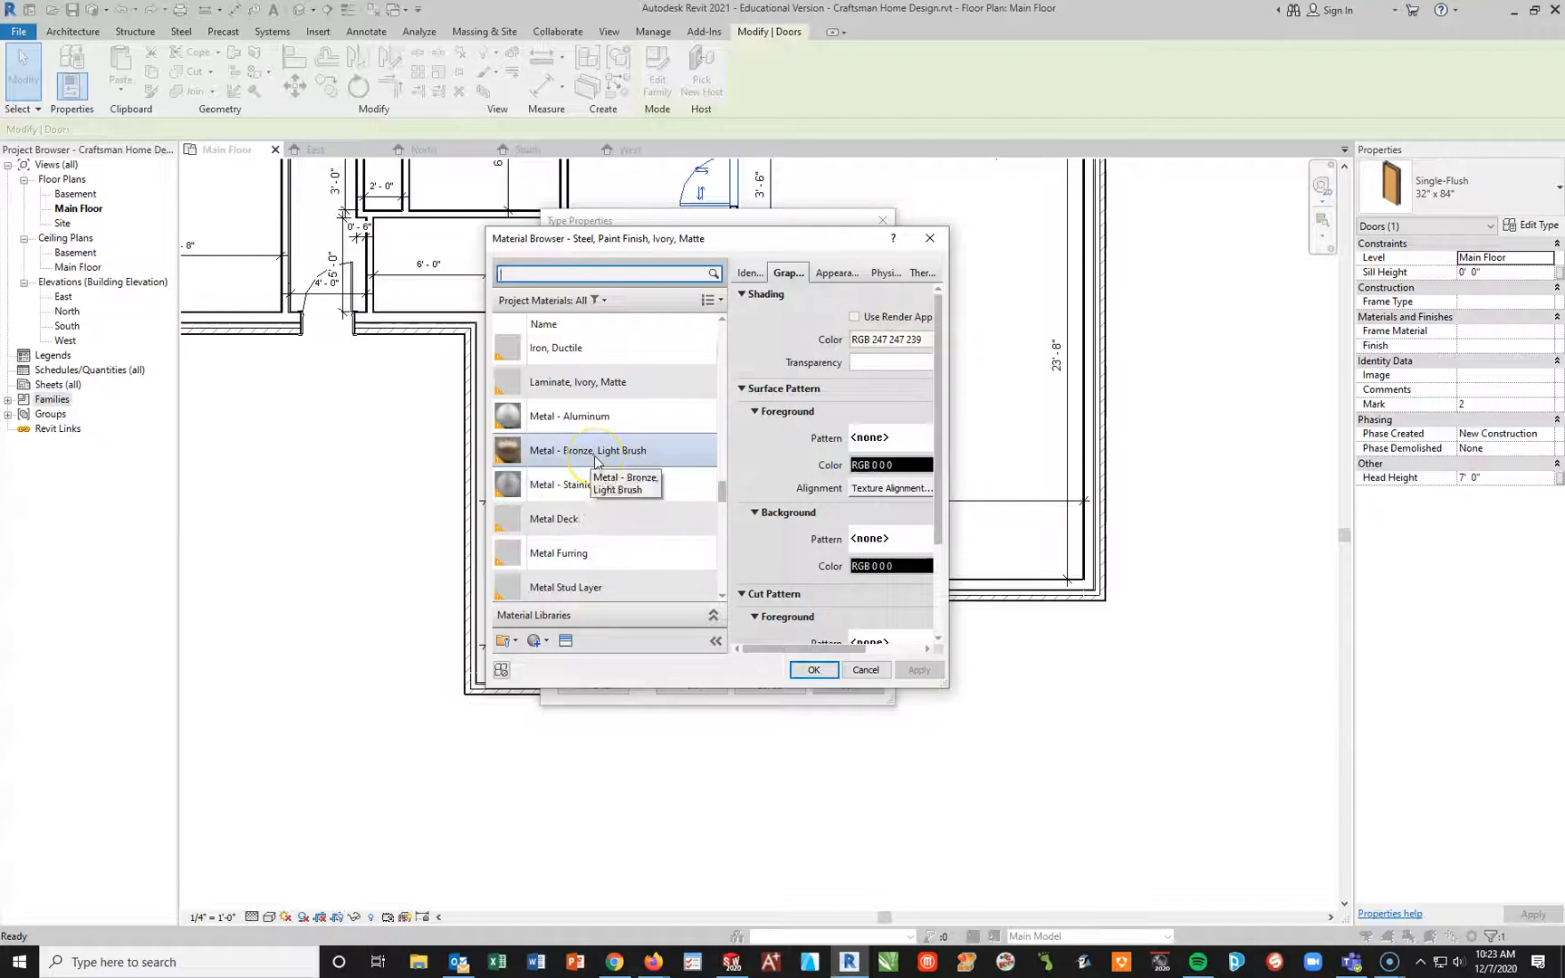
click(607, 422)
scroll(616, 453, up, 5)
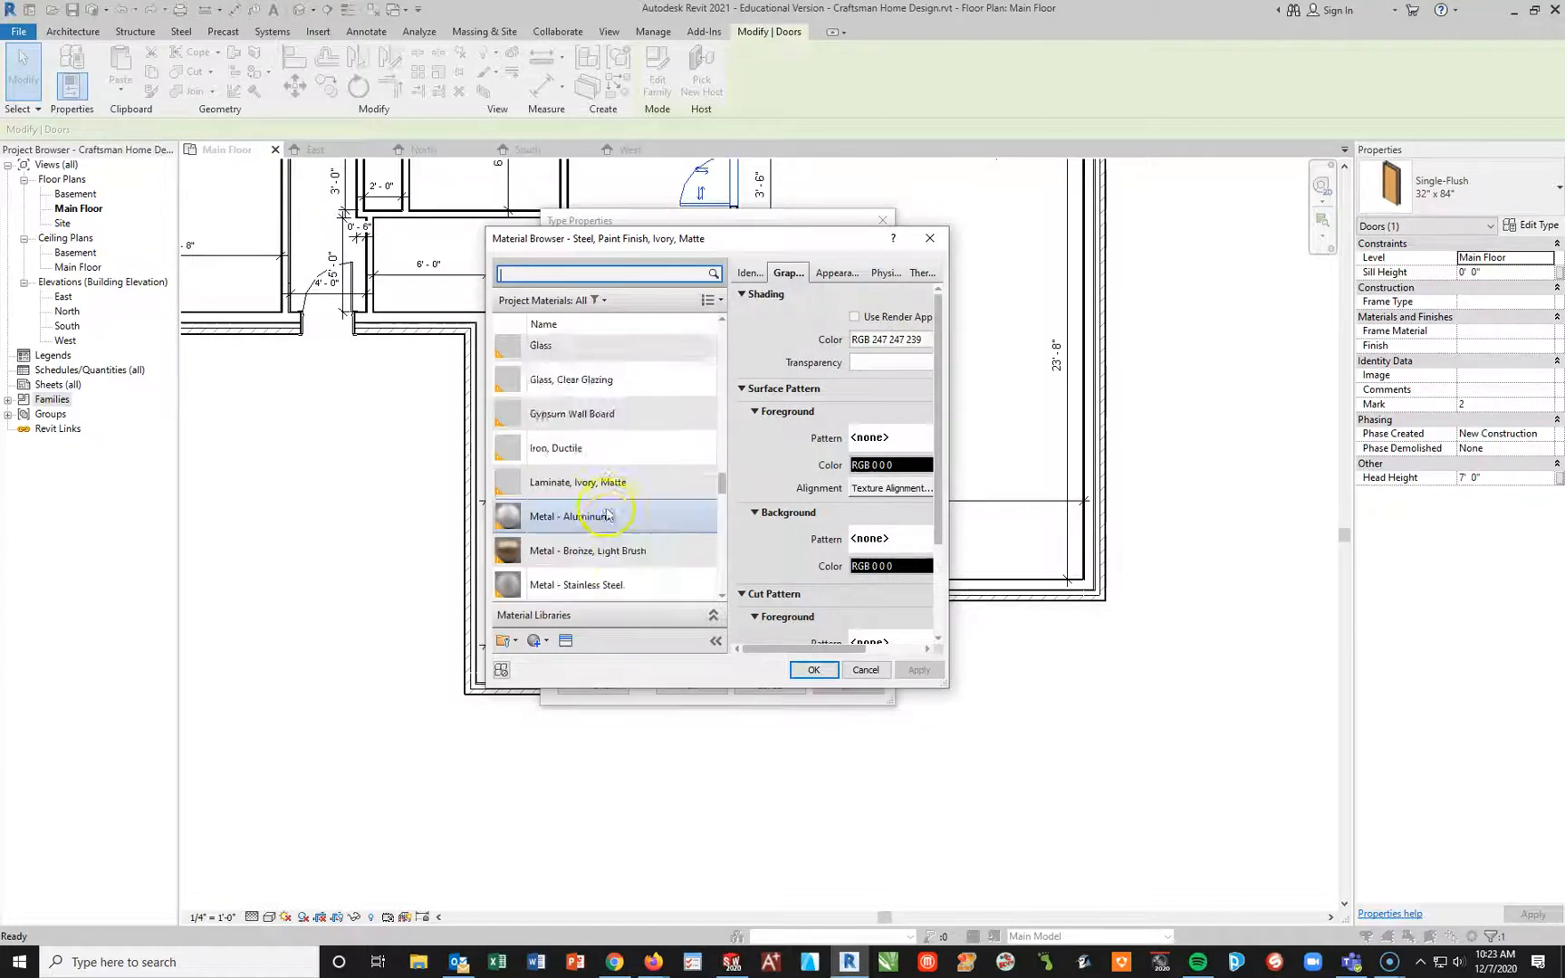
click(649, 535)
scroll(634, 544, up, 4)
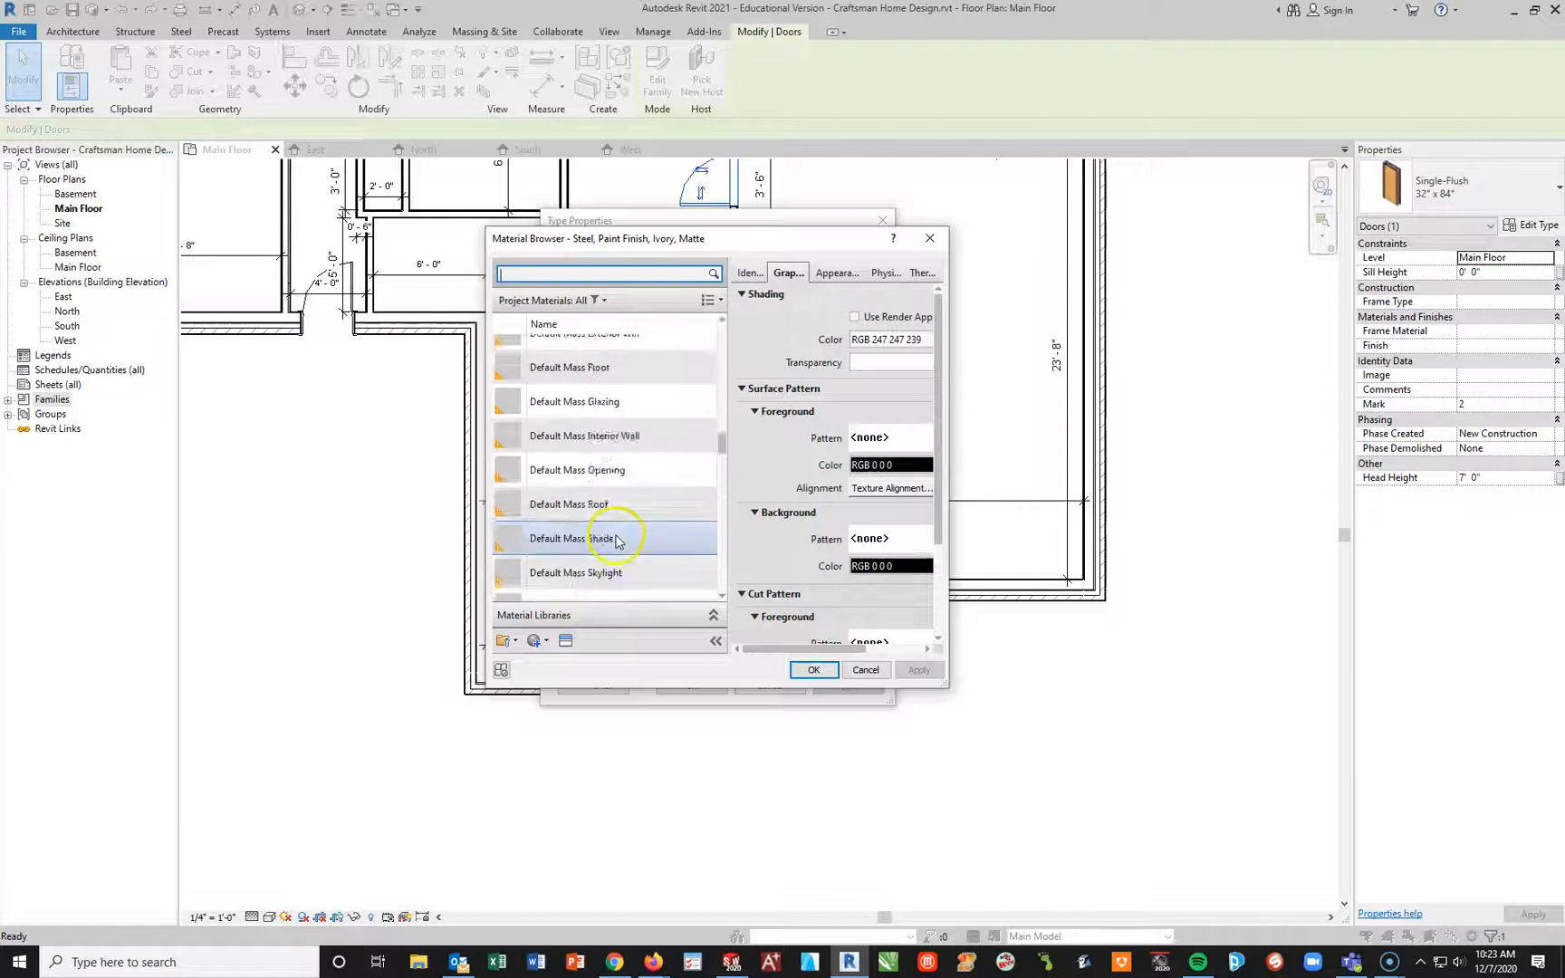
click(599, 557)
scroll(598, 543, up, 8)
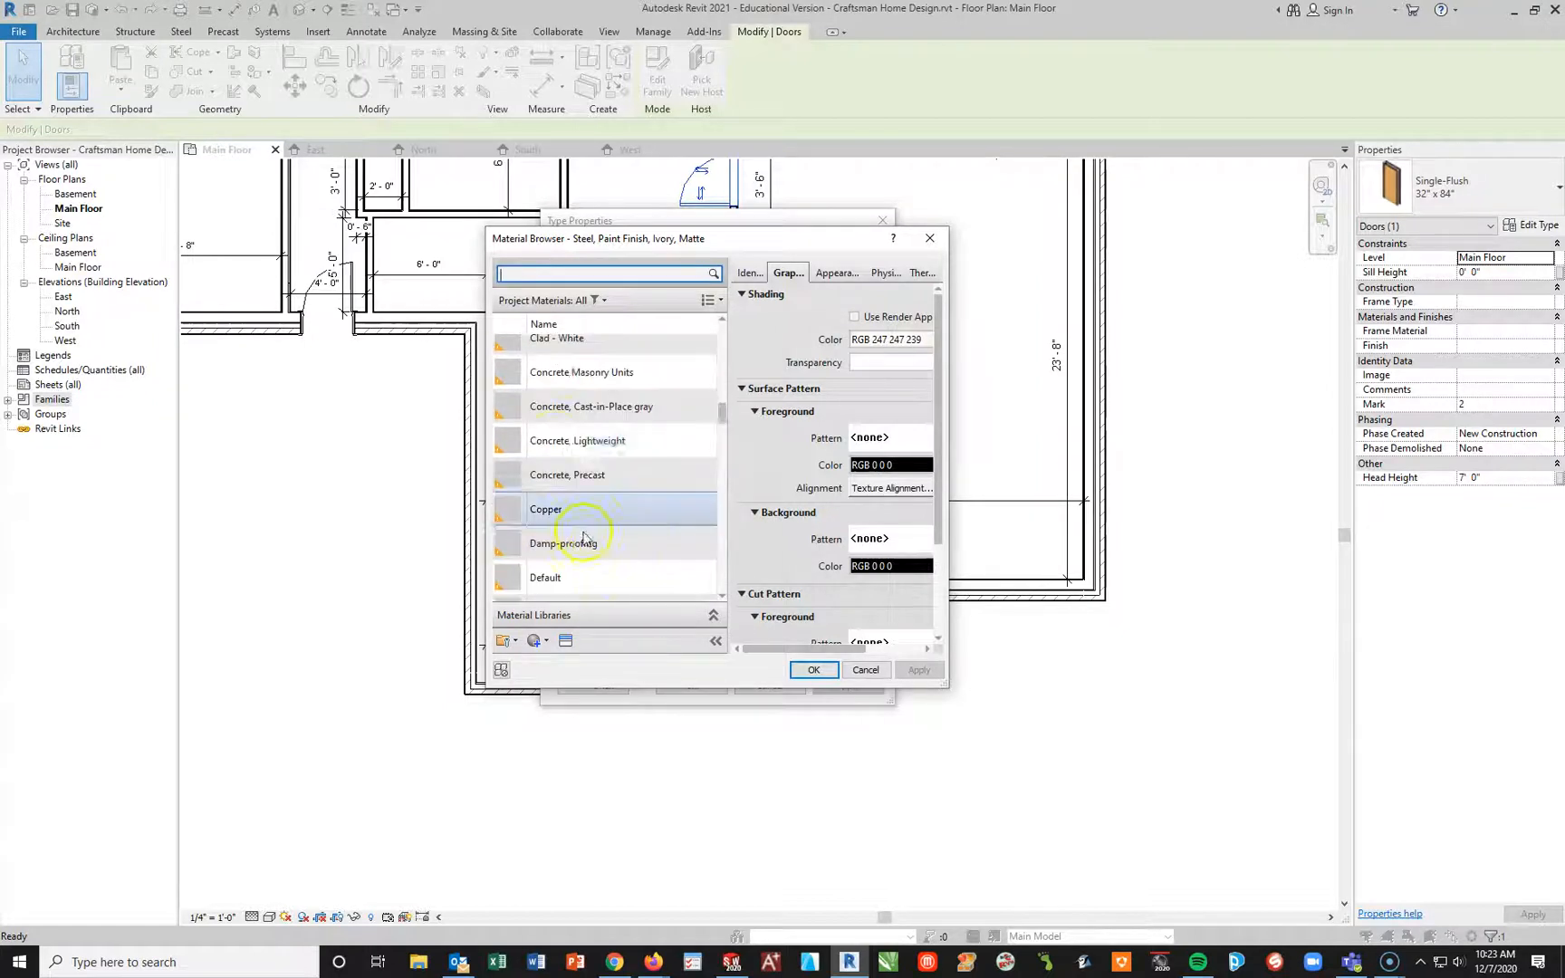
scroll(611, 498, up, 3)
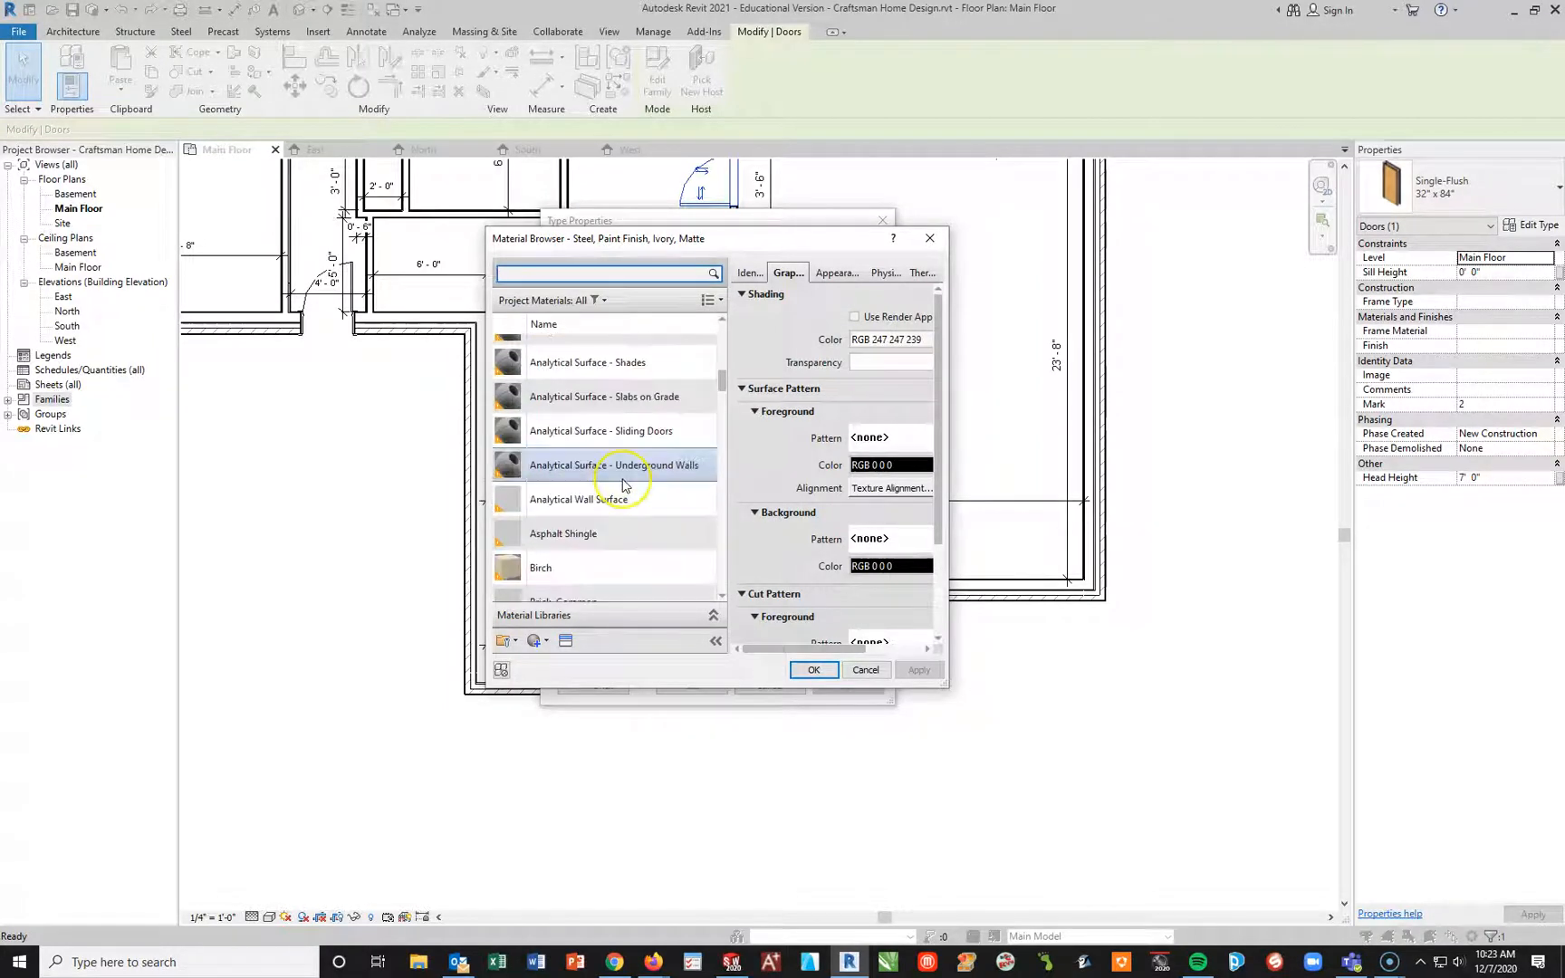
scroll(607, 535, down, 6)
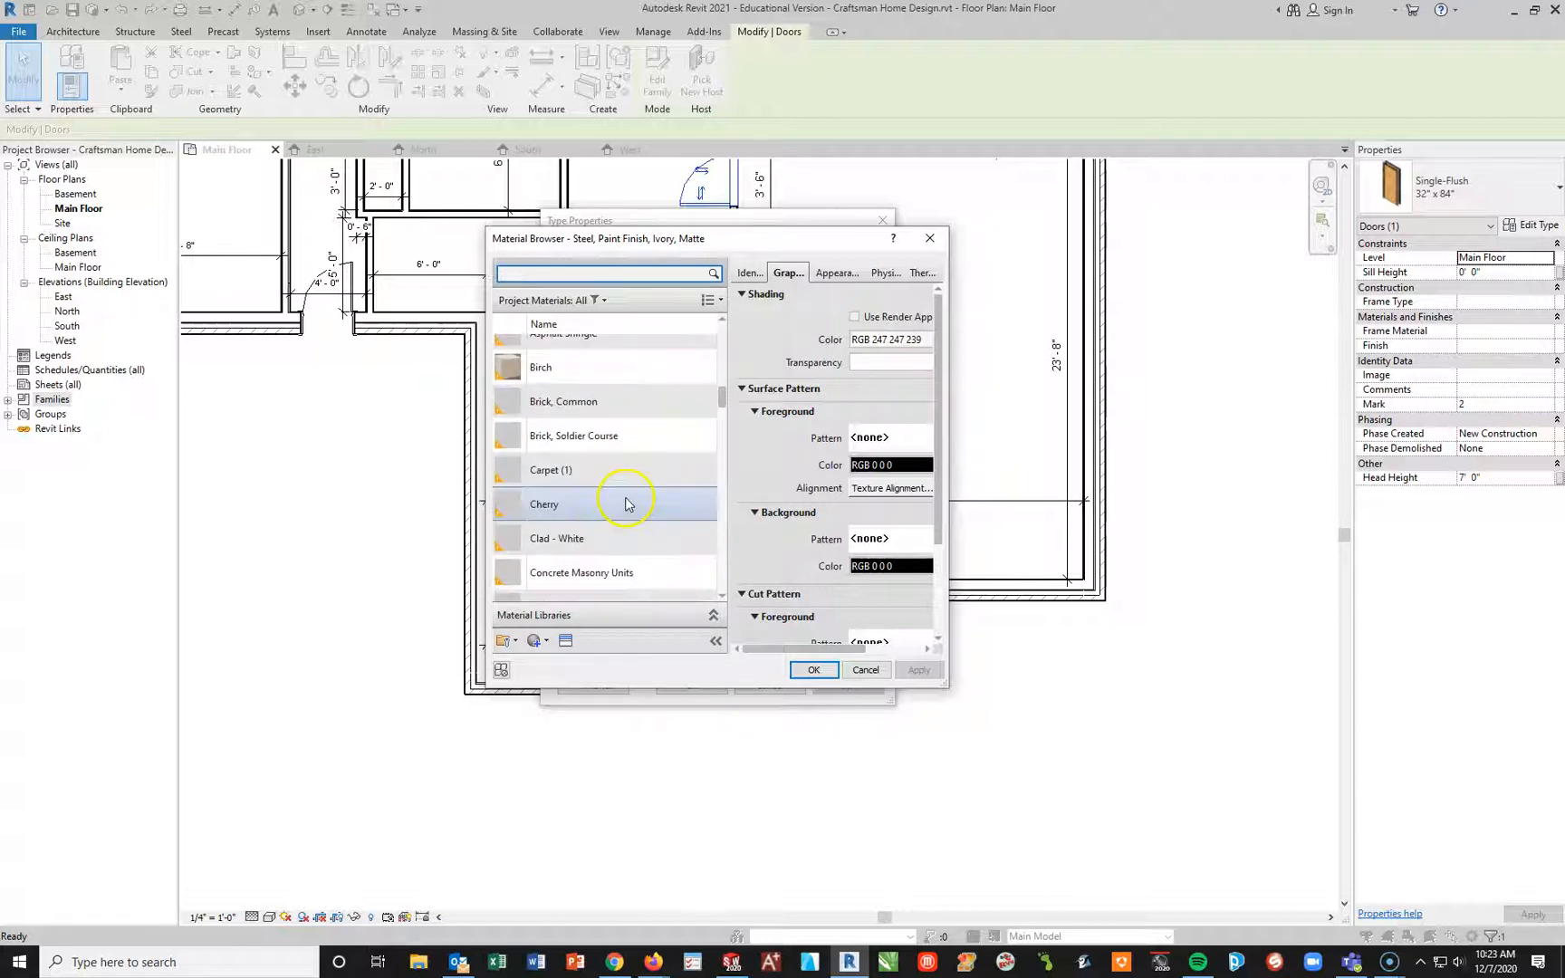
click(584, 541)
click(804, 675)
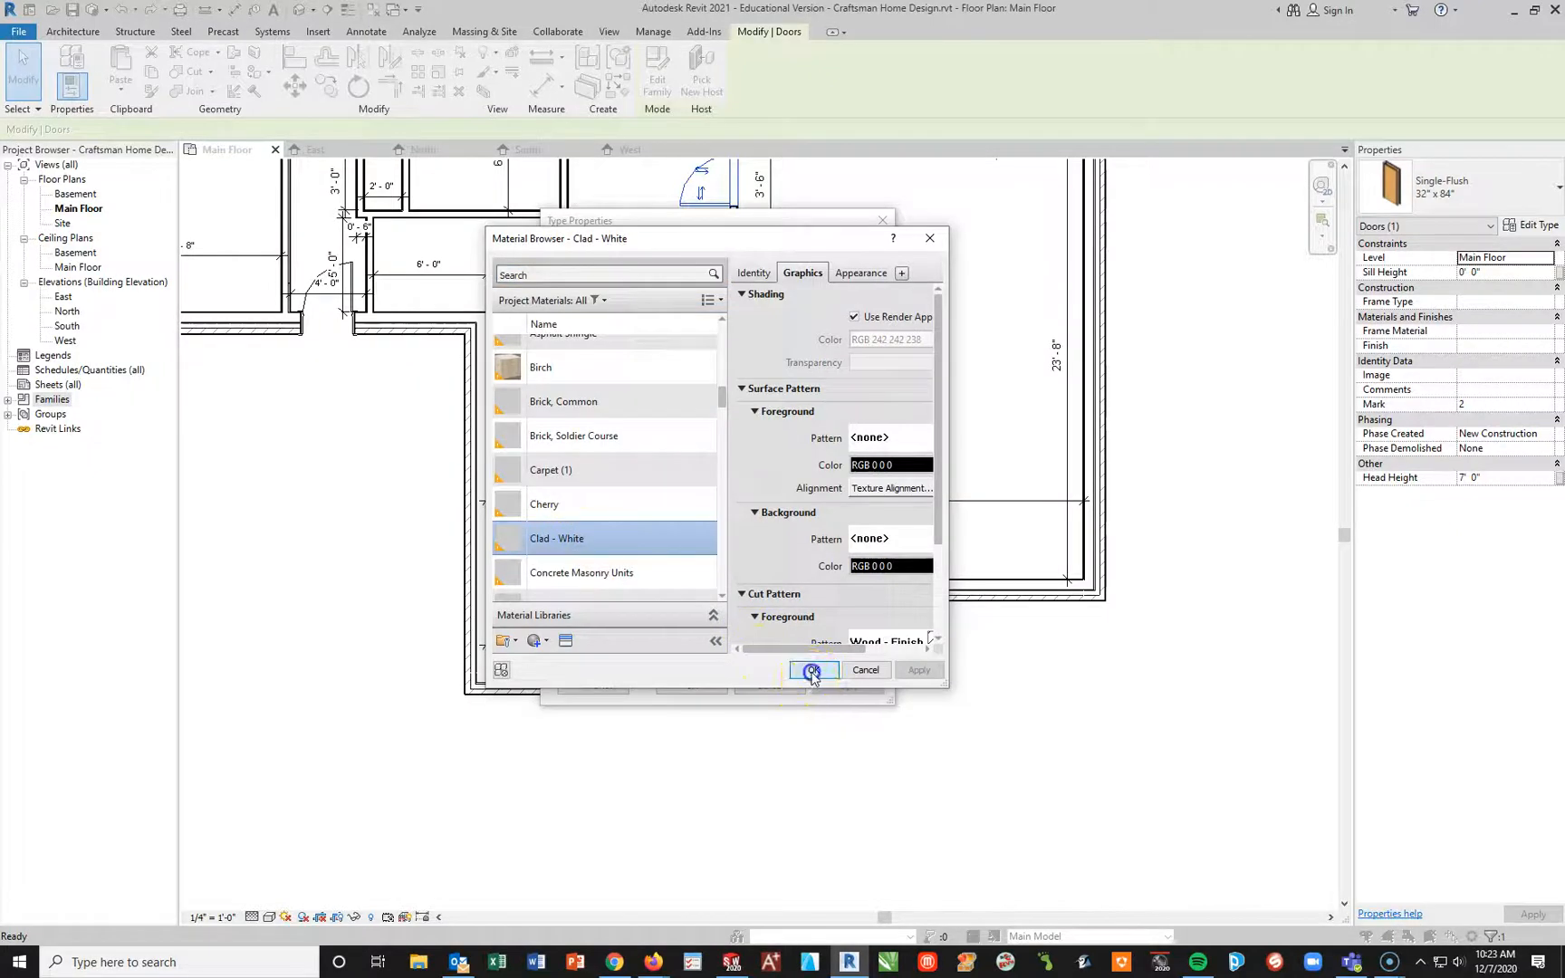
Step: Set the garage door's panel material back to Steel, Paint Finish, Ivory, Matte and try to apply the type to the selected interior door
click(745, 469)
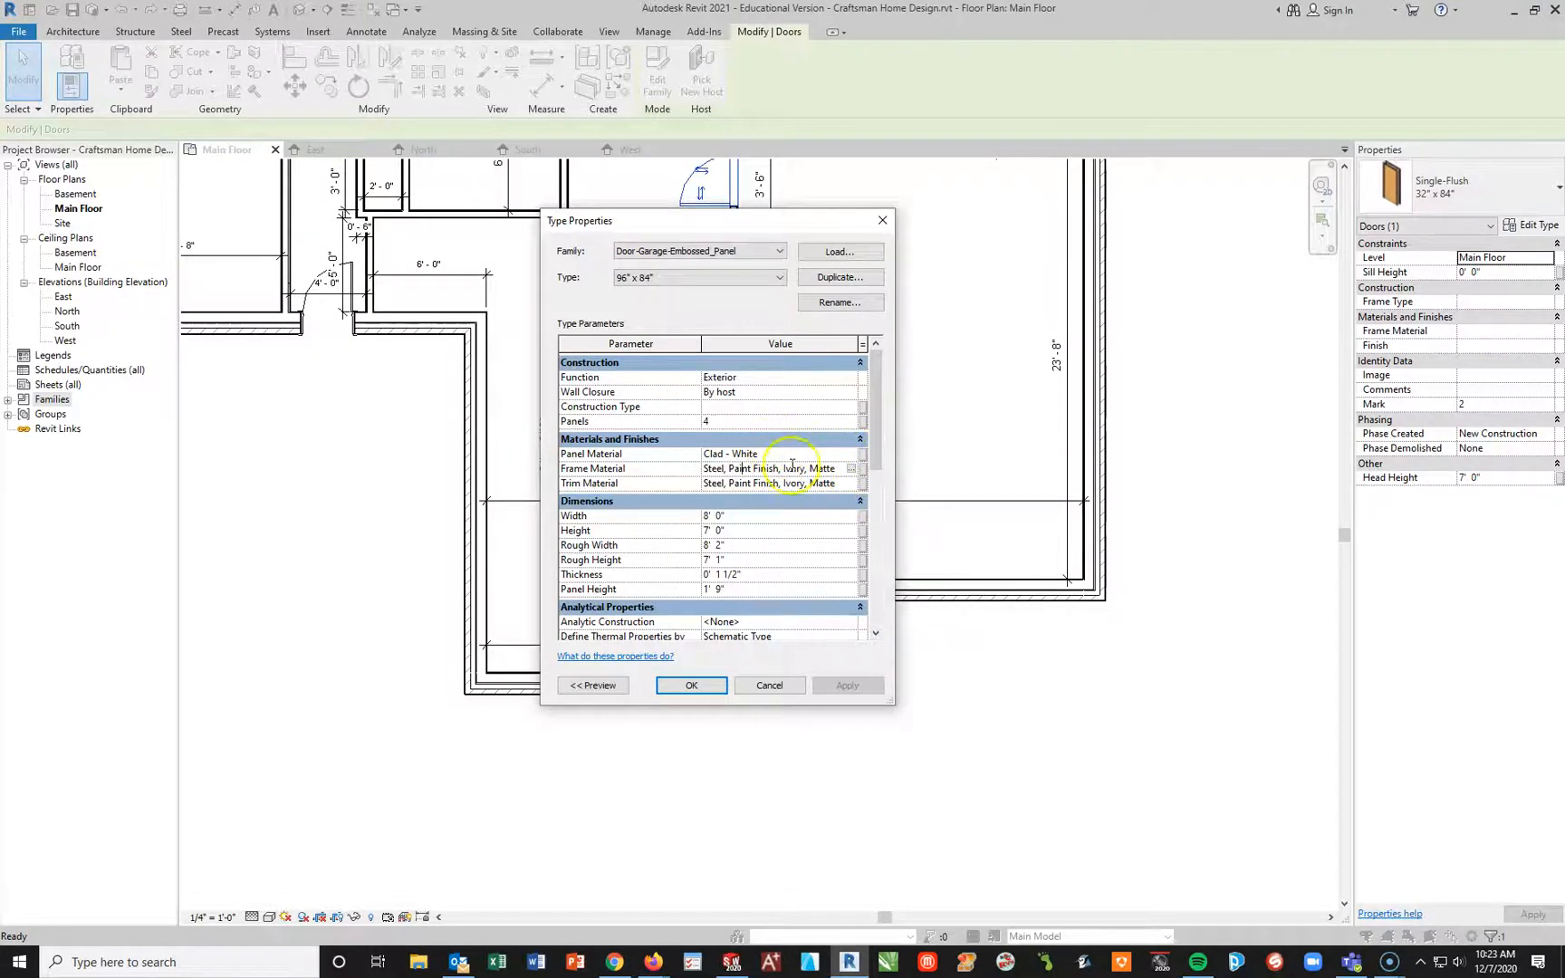
click(849, 456)
click(852, 454)
scroll(593, 480, down, 10)
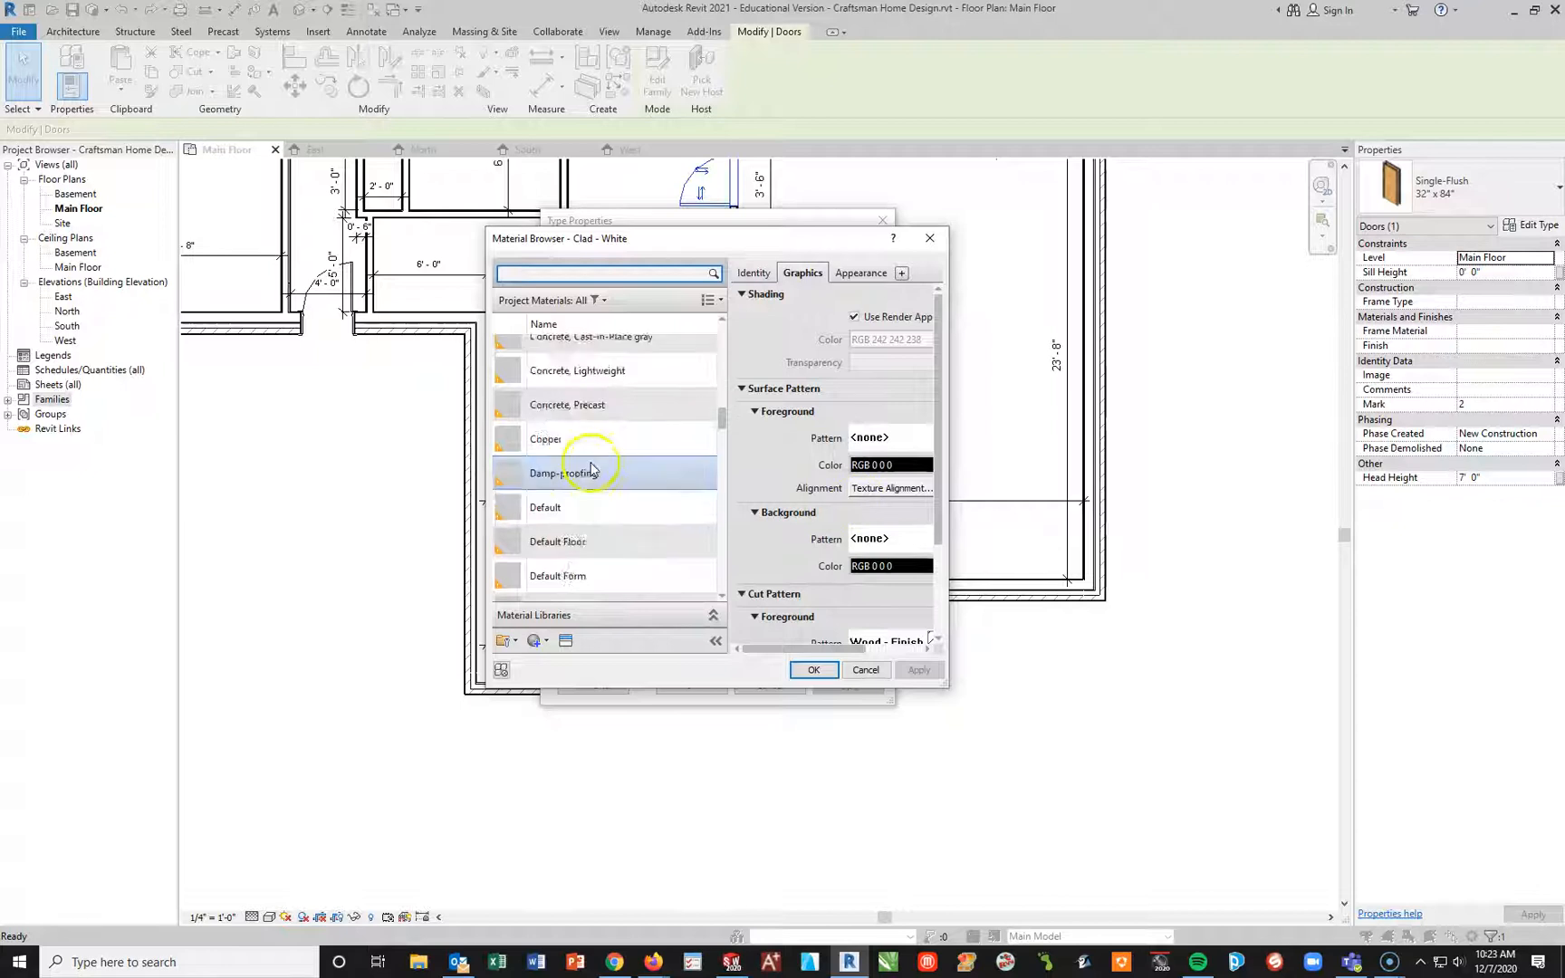
scroll(593, 481, down, 10)
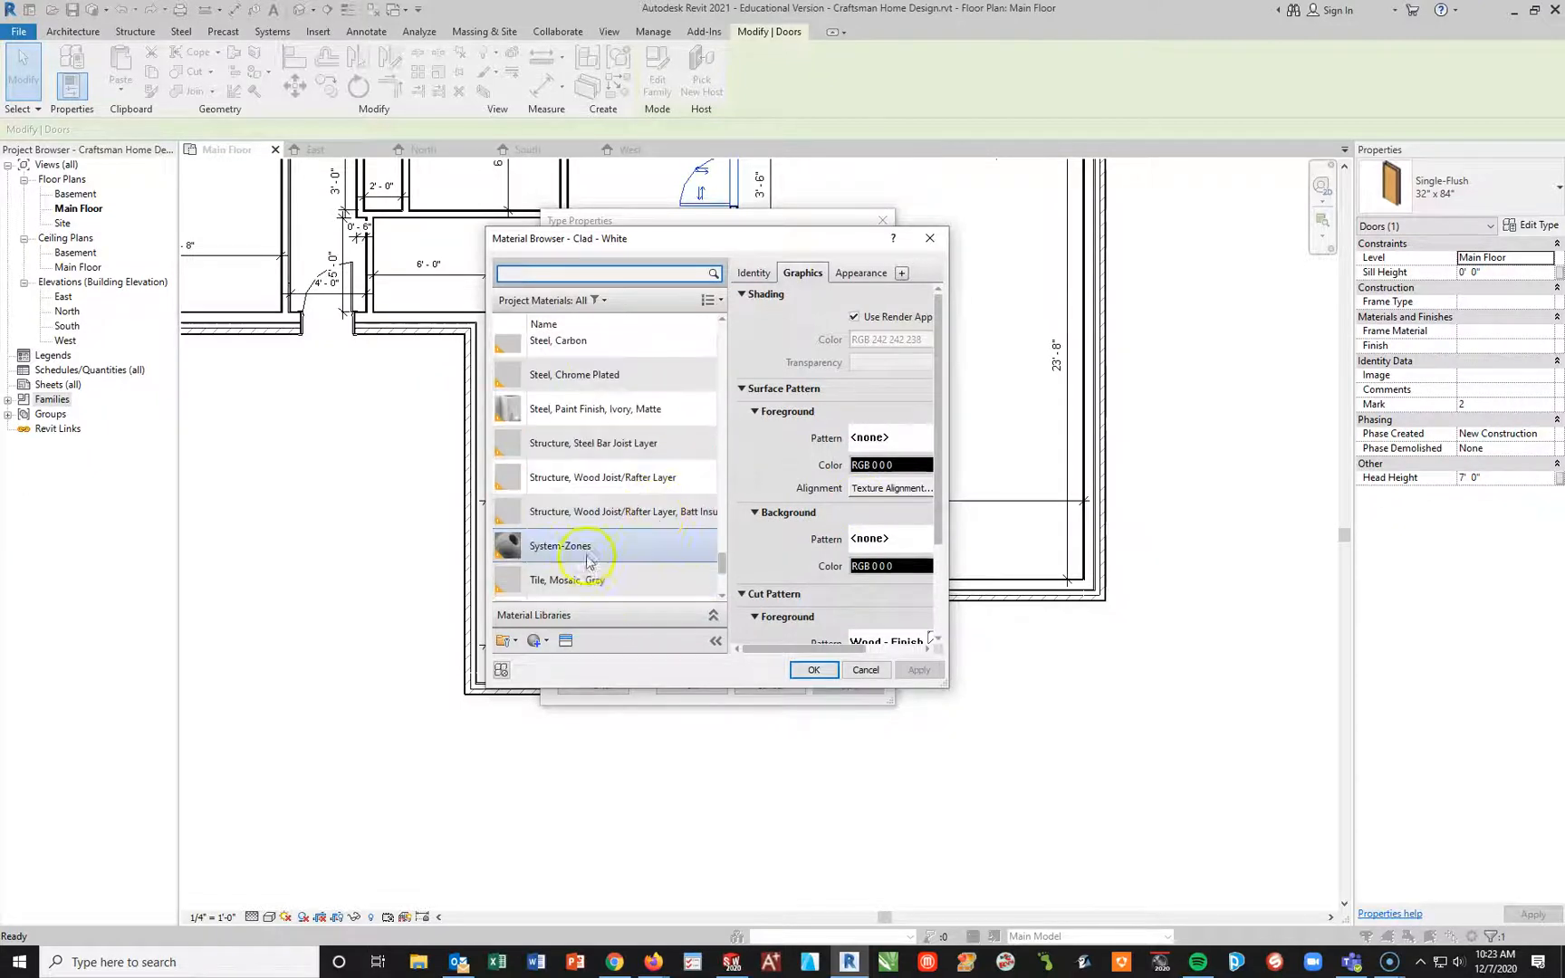
click(639, 388)
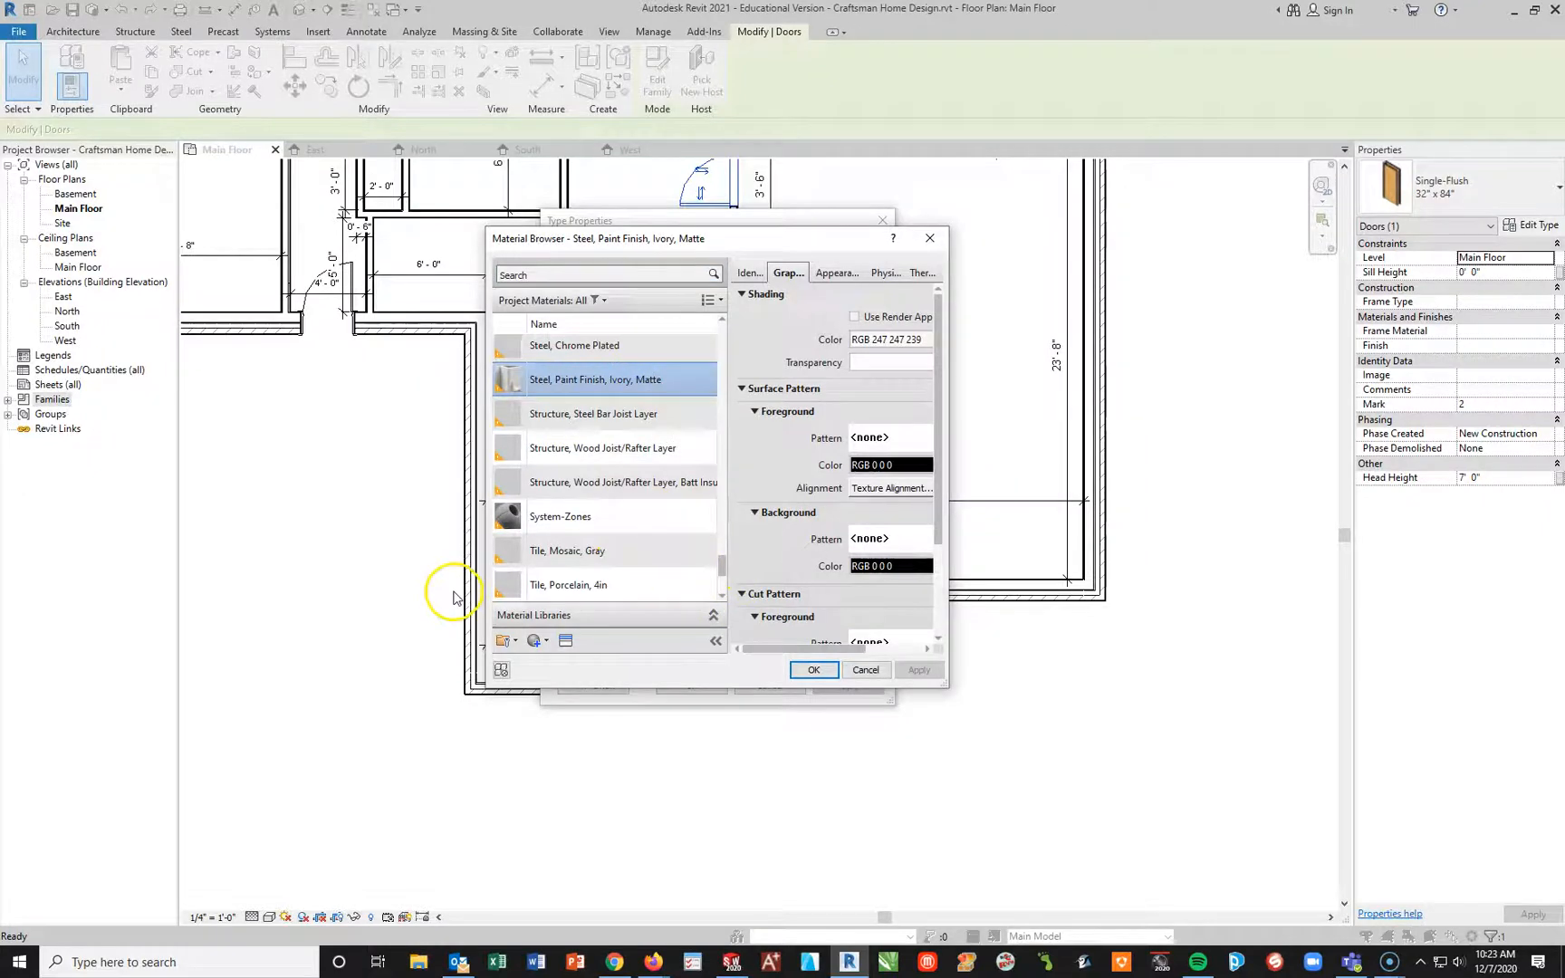
click(811, 669)
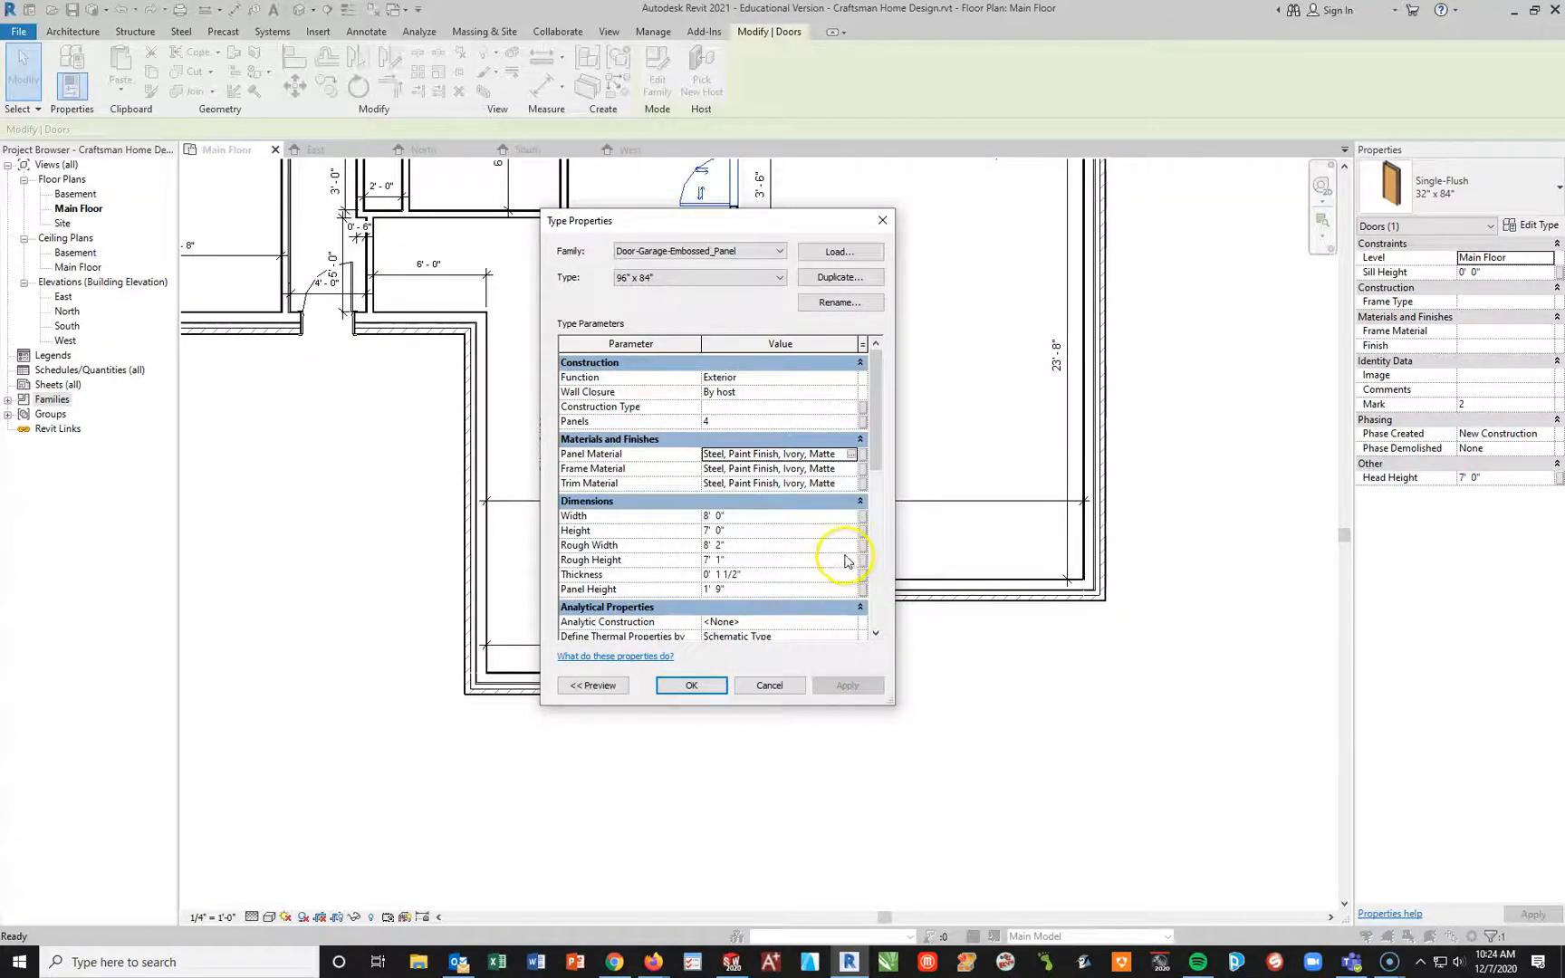
click(696, 686)
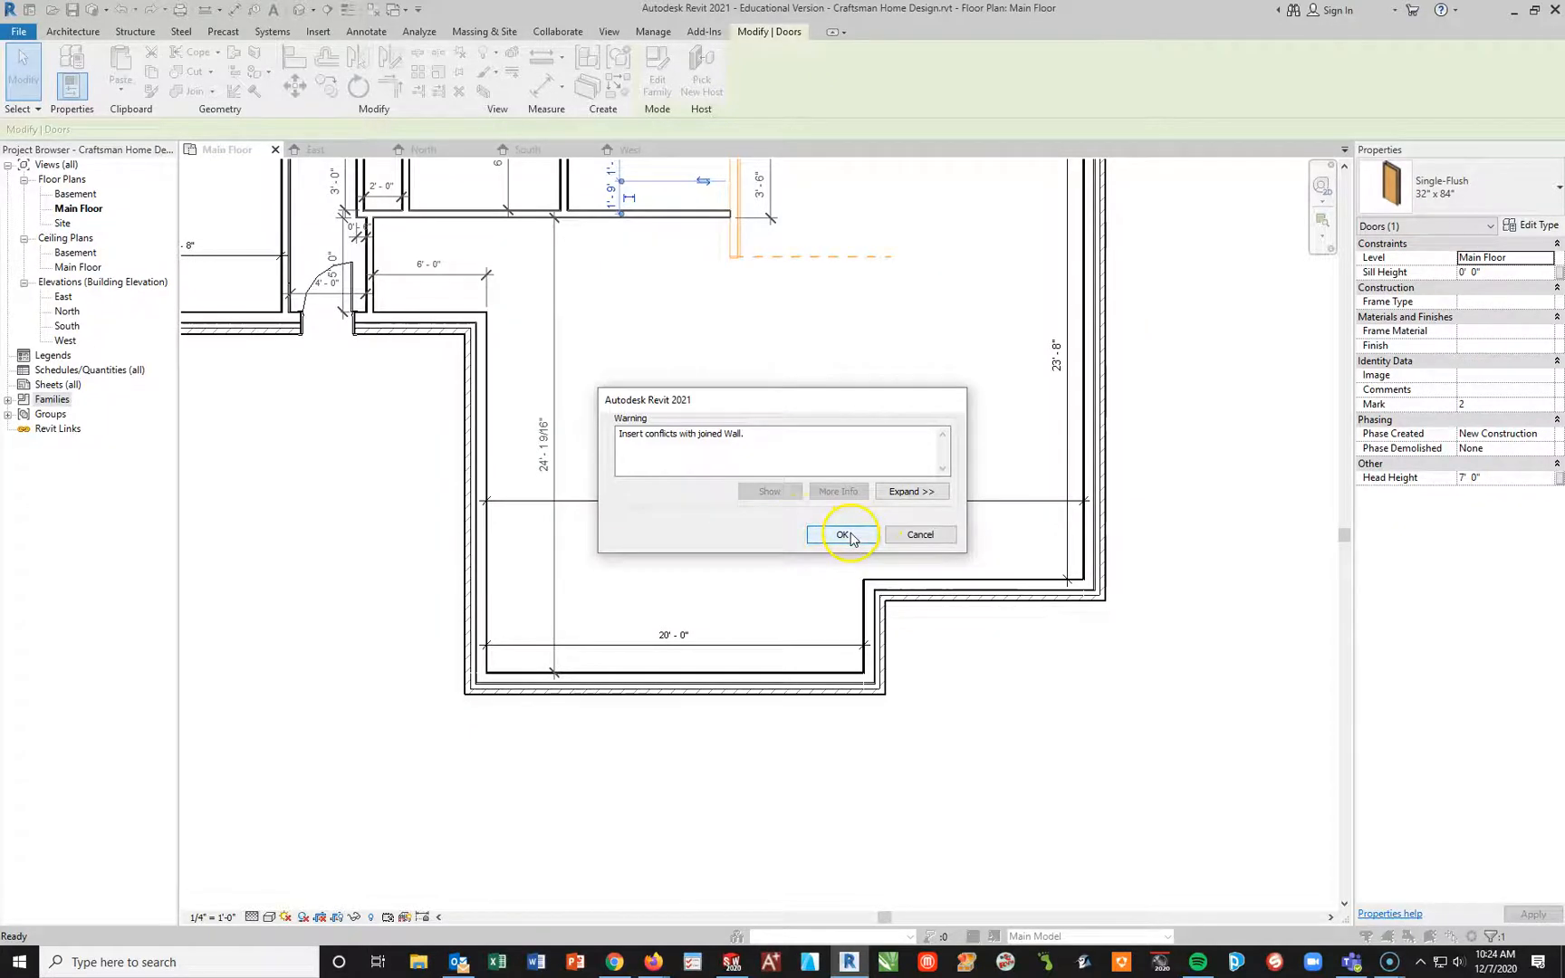
click(844, 536)
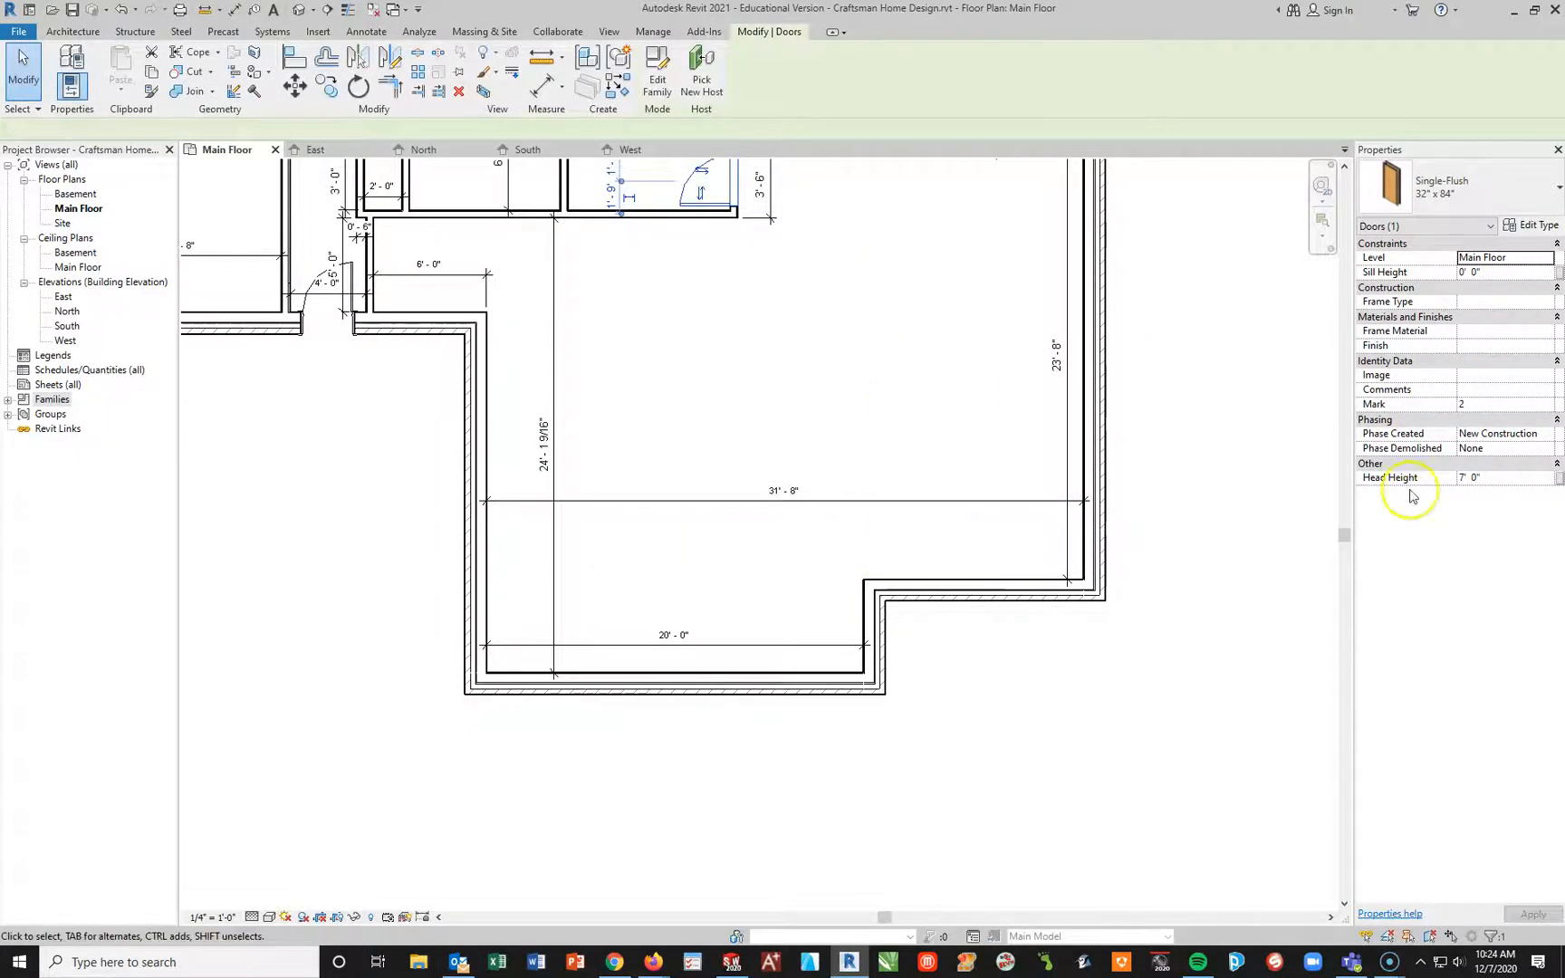
Step: Deselect the interior door and start placing a new door using the Door-Garage-Embossed_Panel family, type 96" x 84"
click(645, 571)
scroll(750, 203, up, 1)
scroll(745, 200, down, 3)
middle_drag(737, 178, 737, 323)
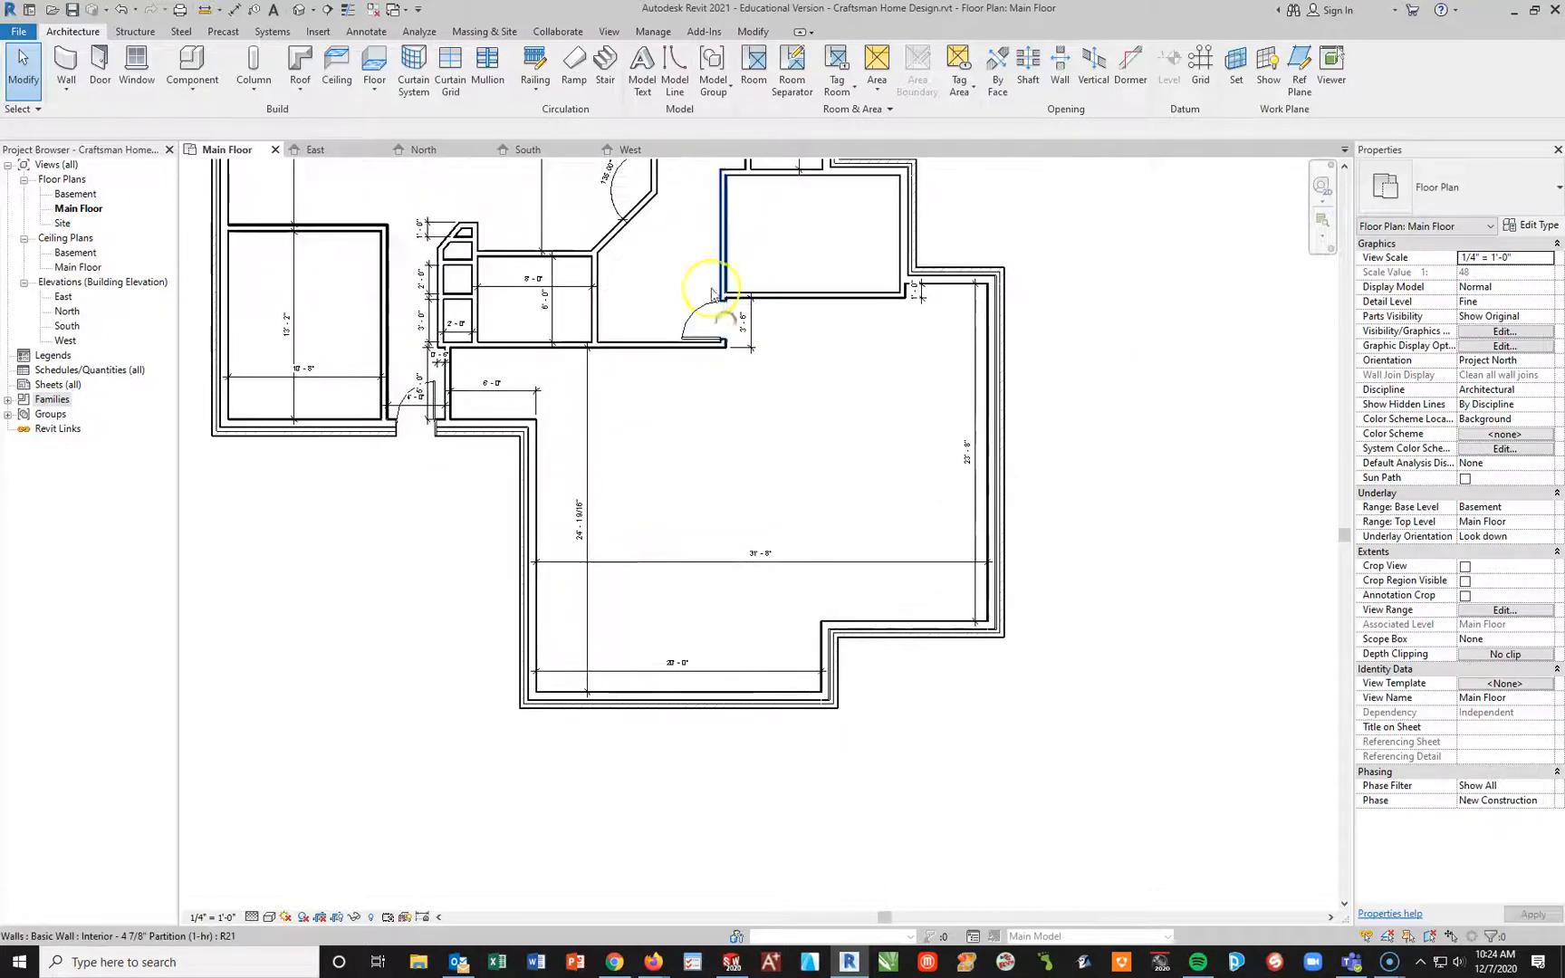
click(100, 63)
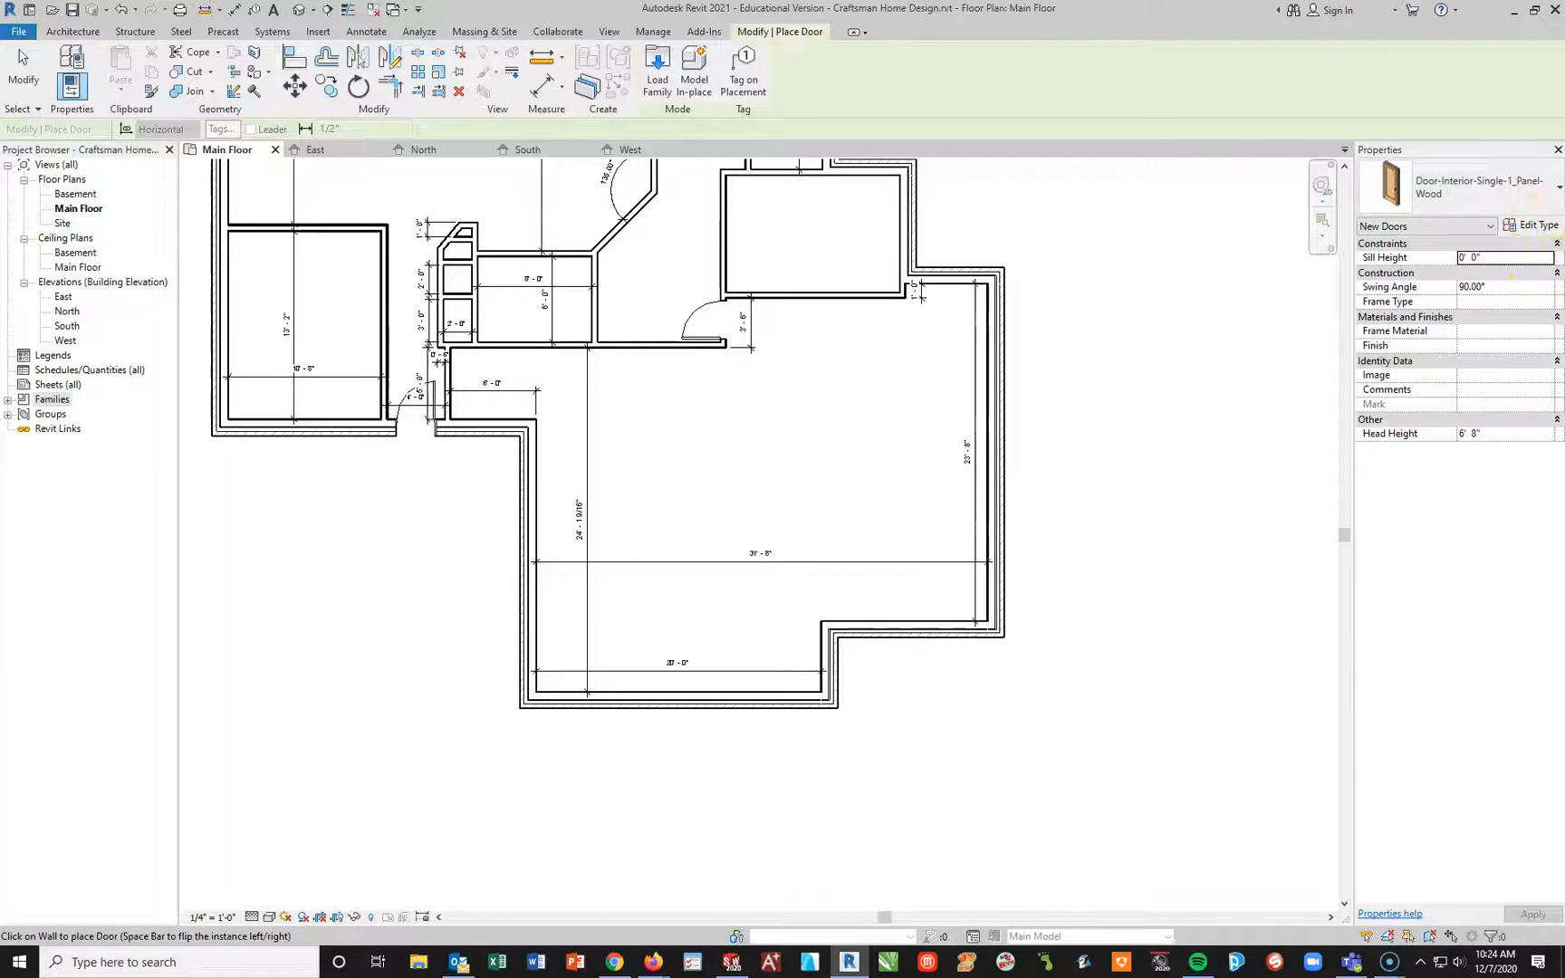
click(1530, 224)
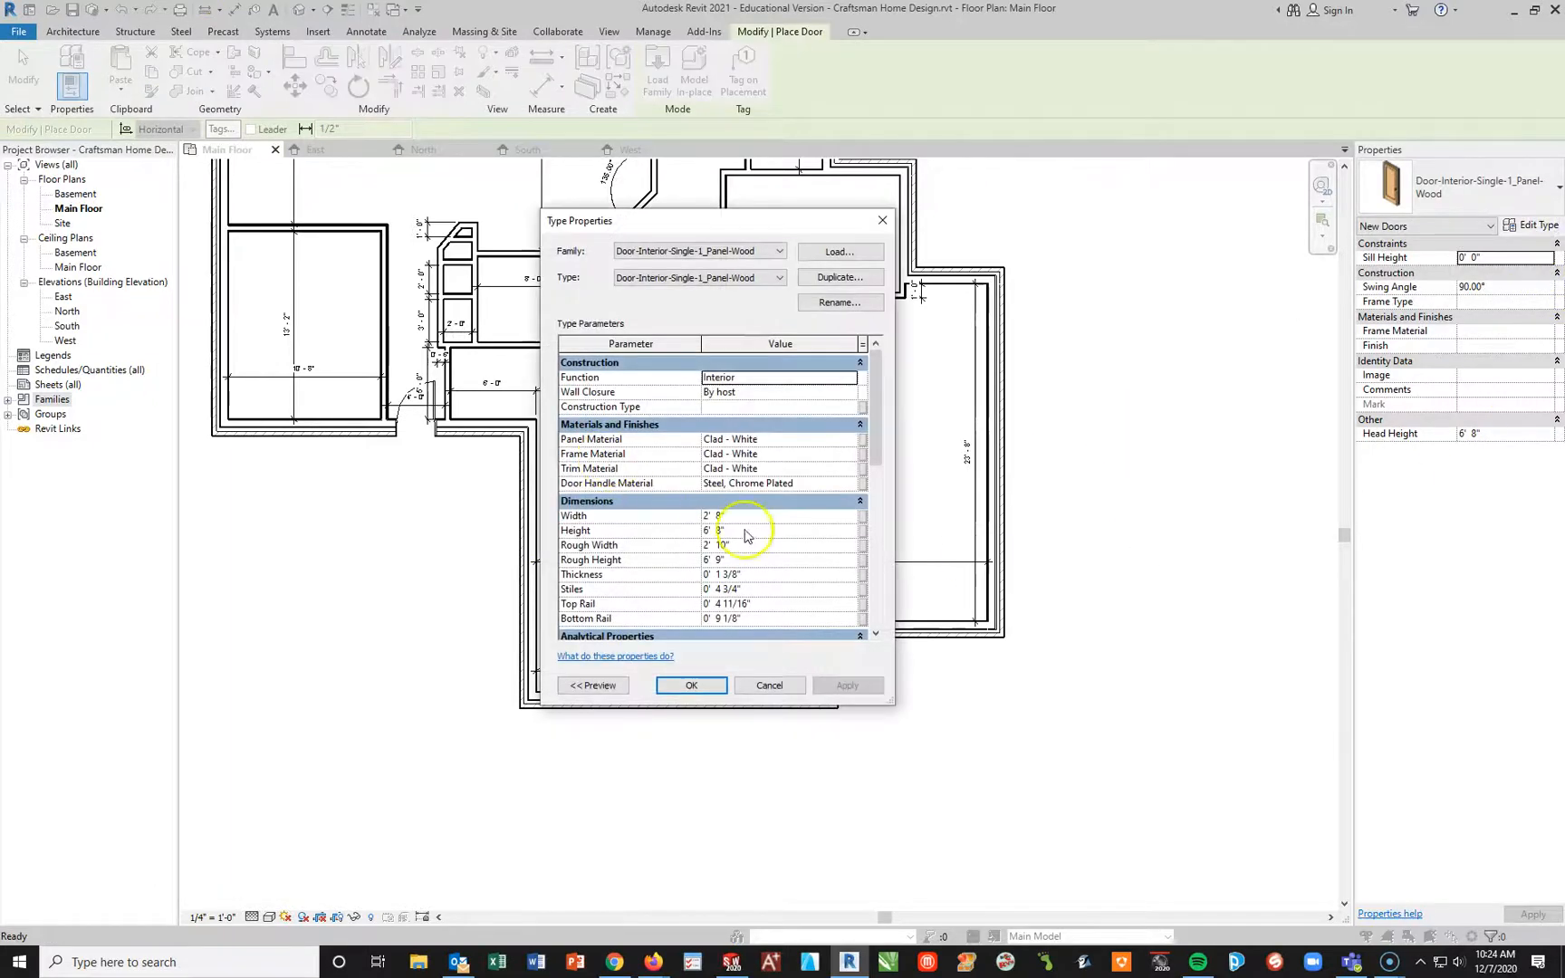
drag(794, 234, 491, 312)
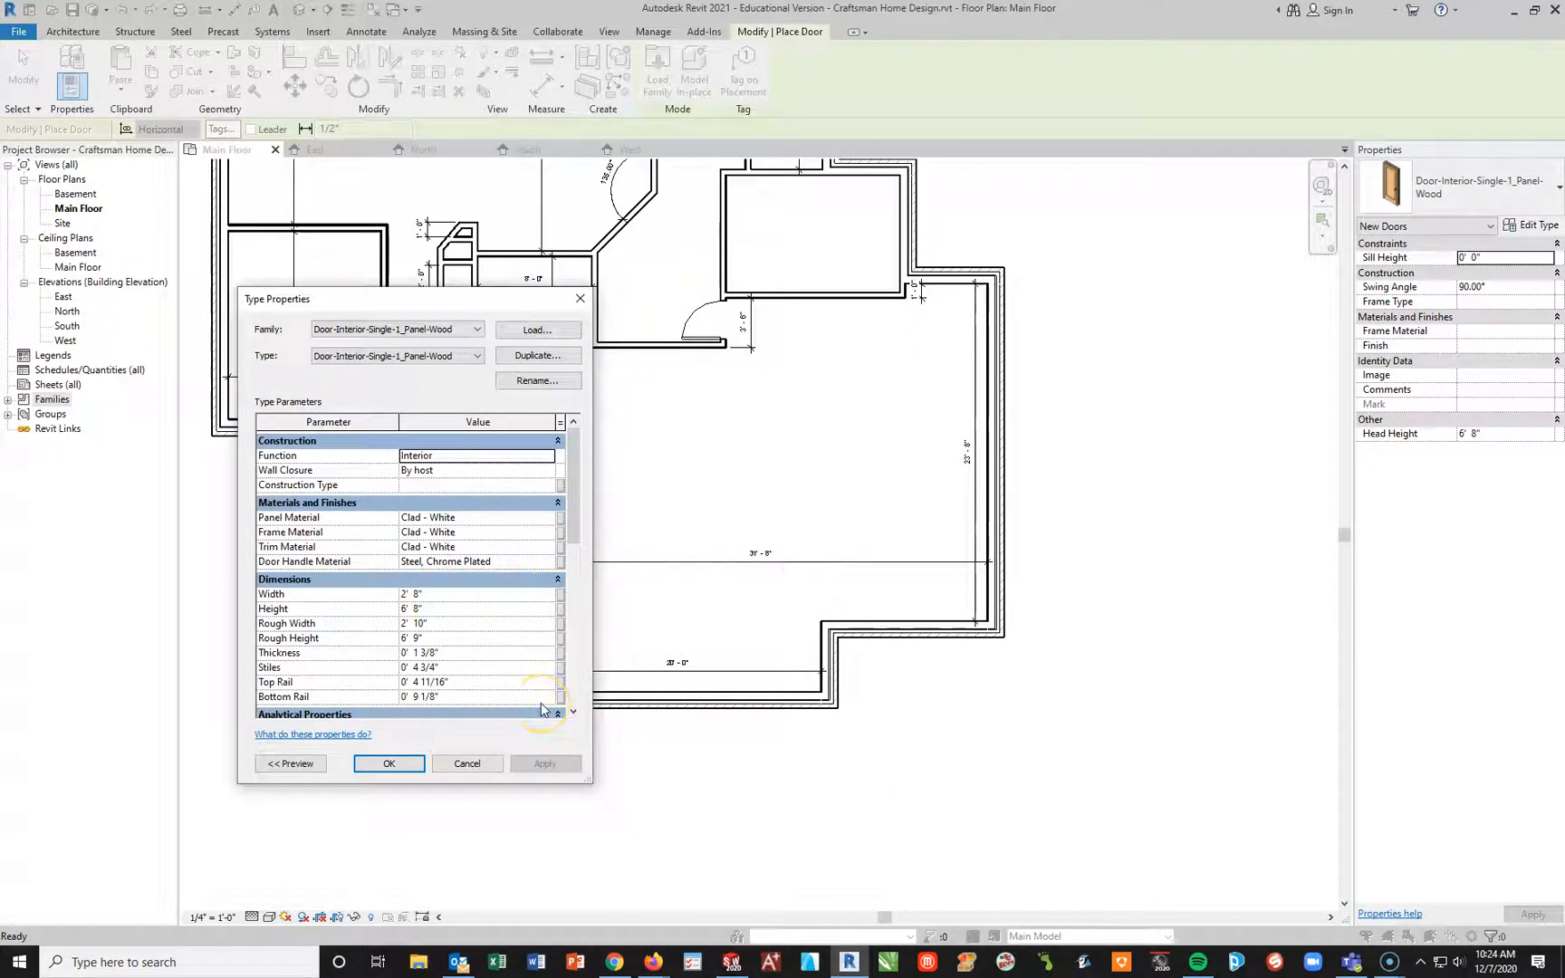
click(478, 330)
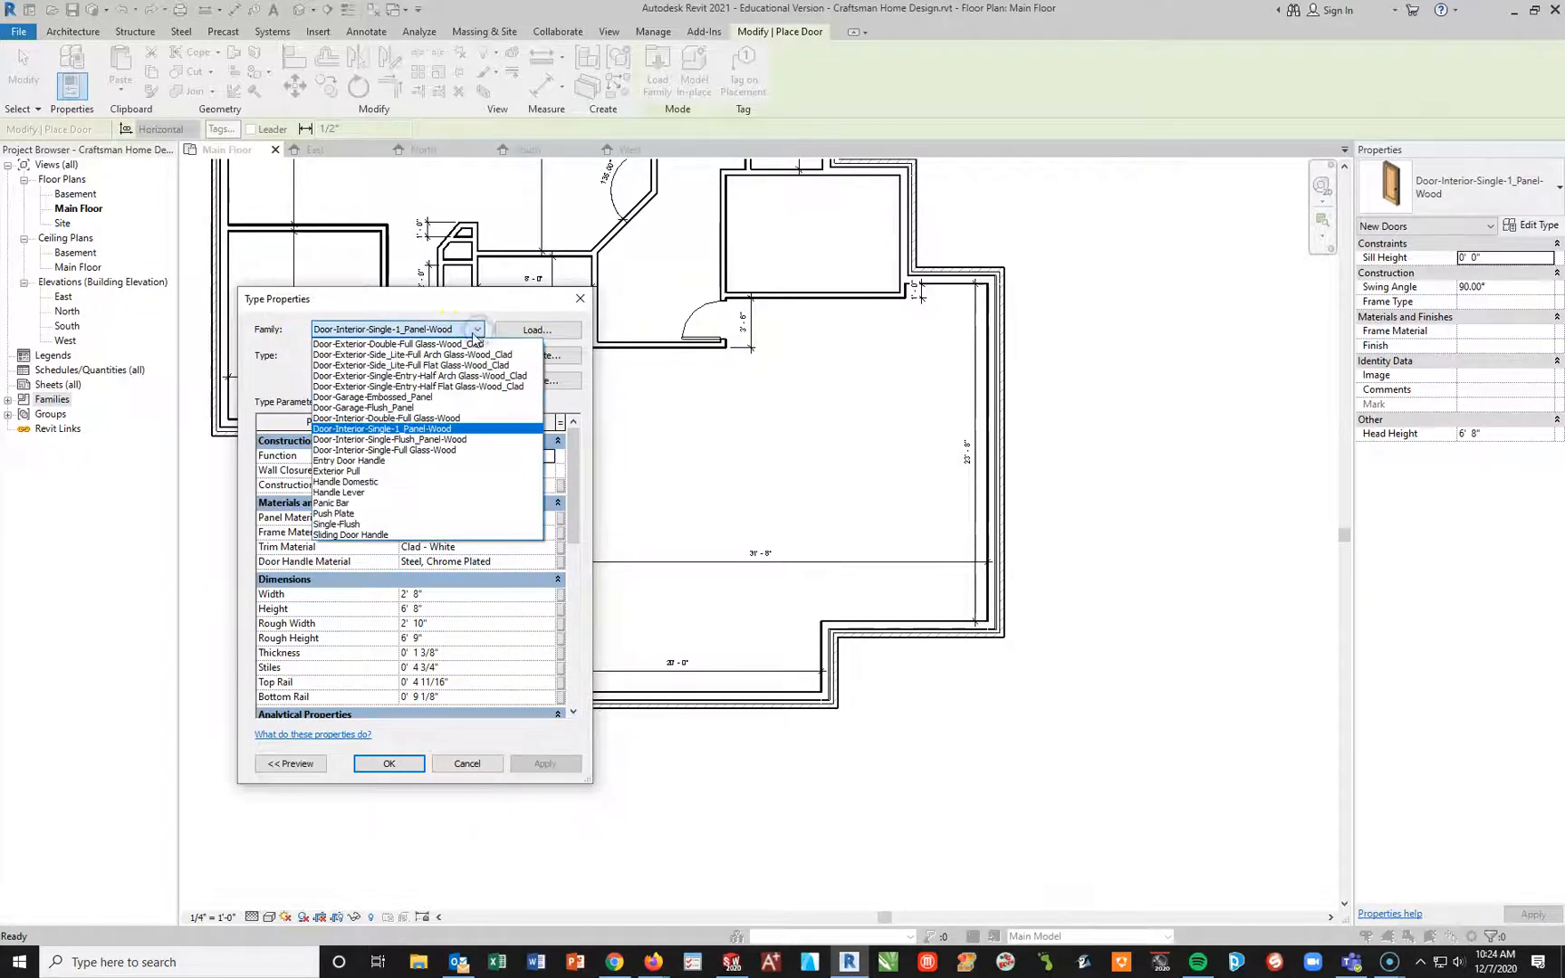
click(417, 401)
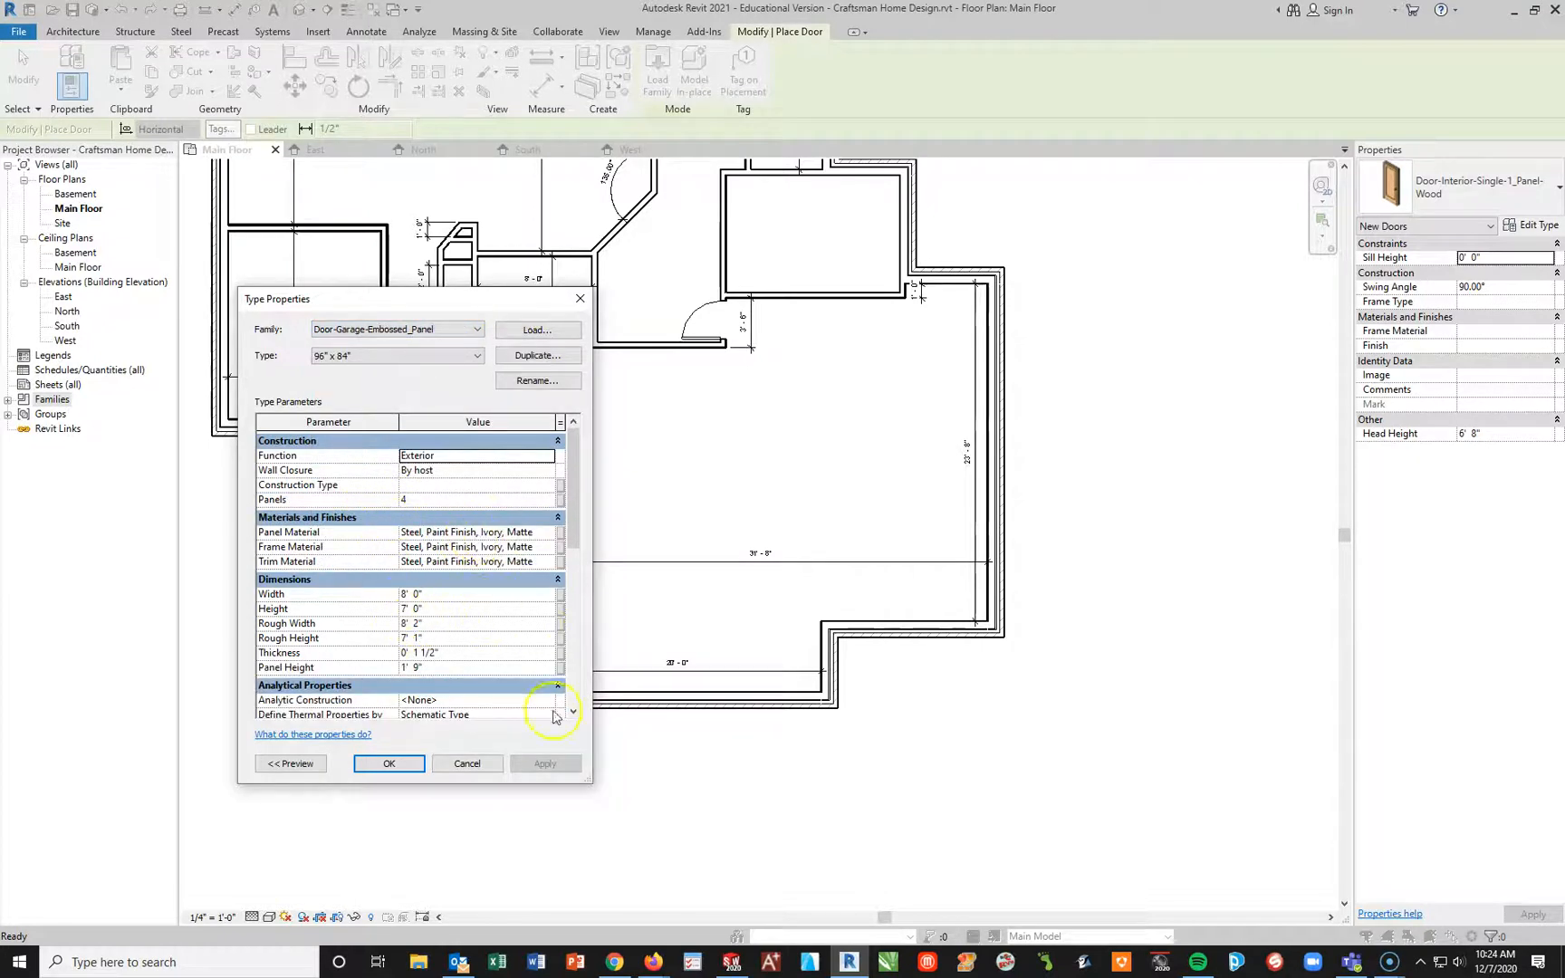
click(389, 763)
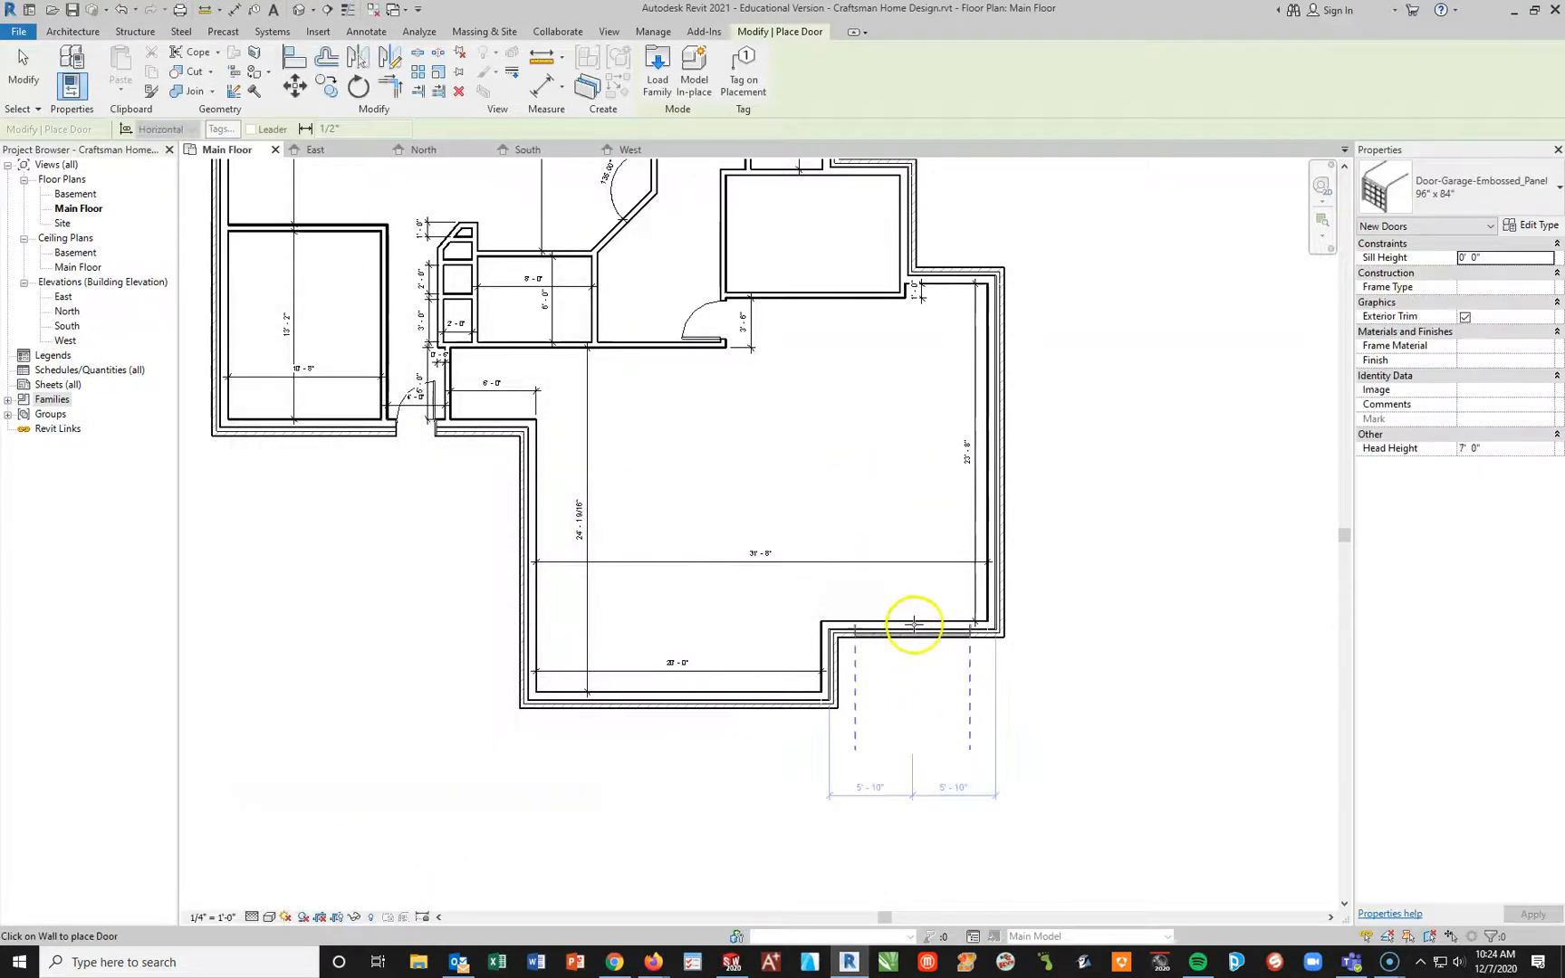
Step: Place the 96" x 84" embossed-panel garage door centered in the garage's narrow front wall and flip its tracks inward
click(912, 626)
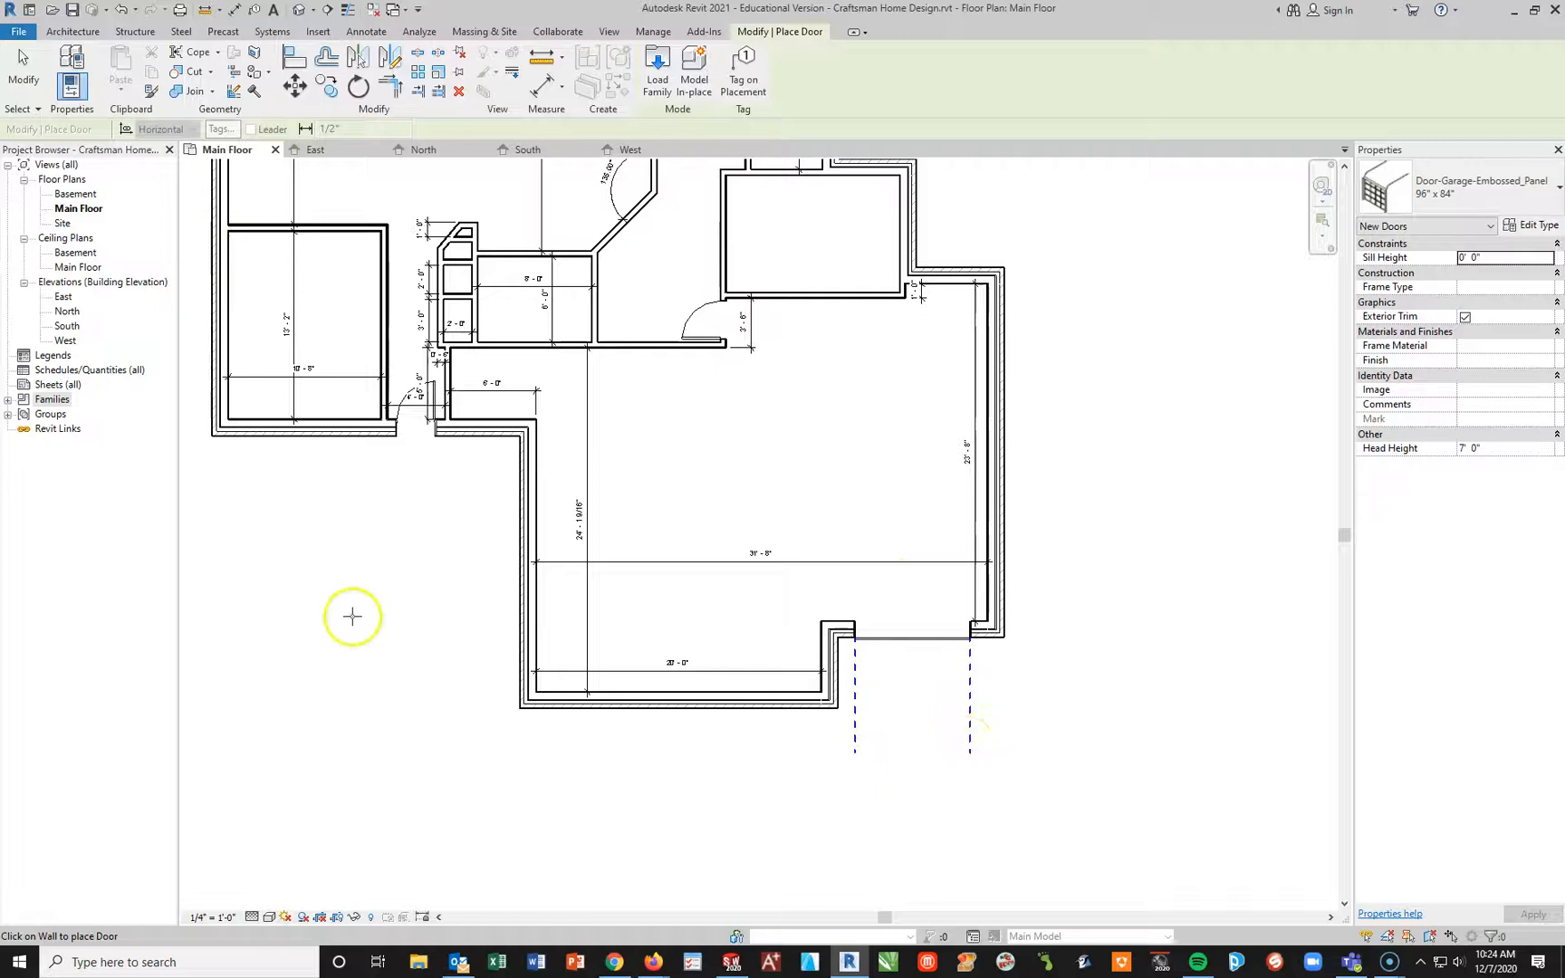
key(Escape)
key(Escape)
click(912, 604)
click(895, 729)
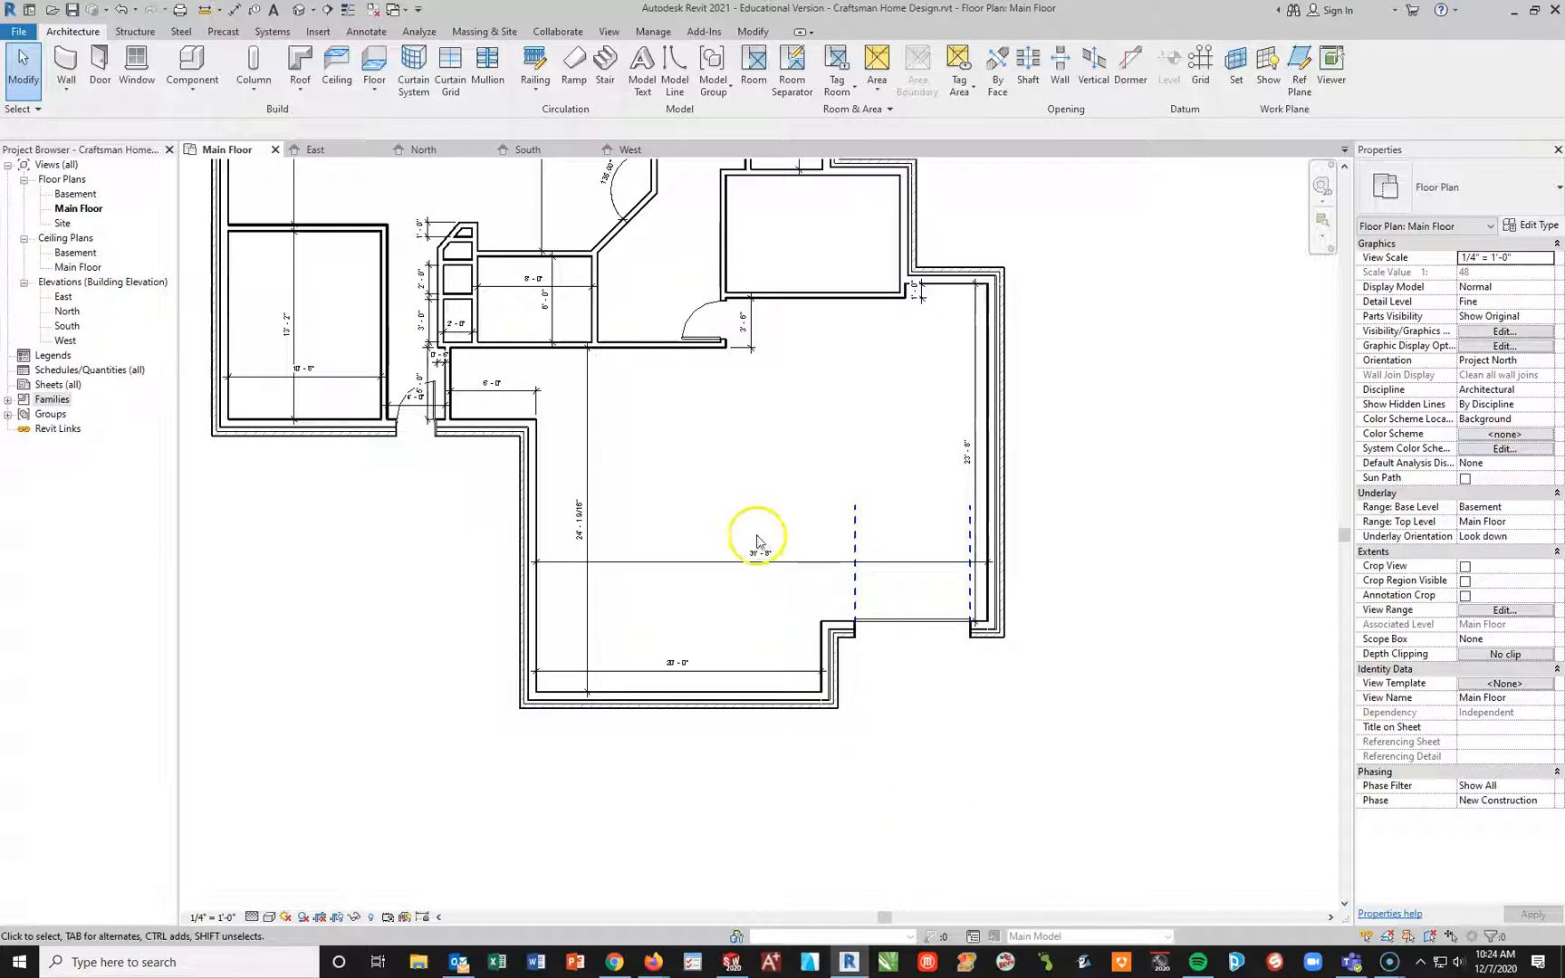
Step: Inspect the placed single garage door in the South elevation and view its properties
click(310, 154)
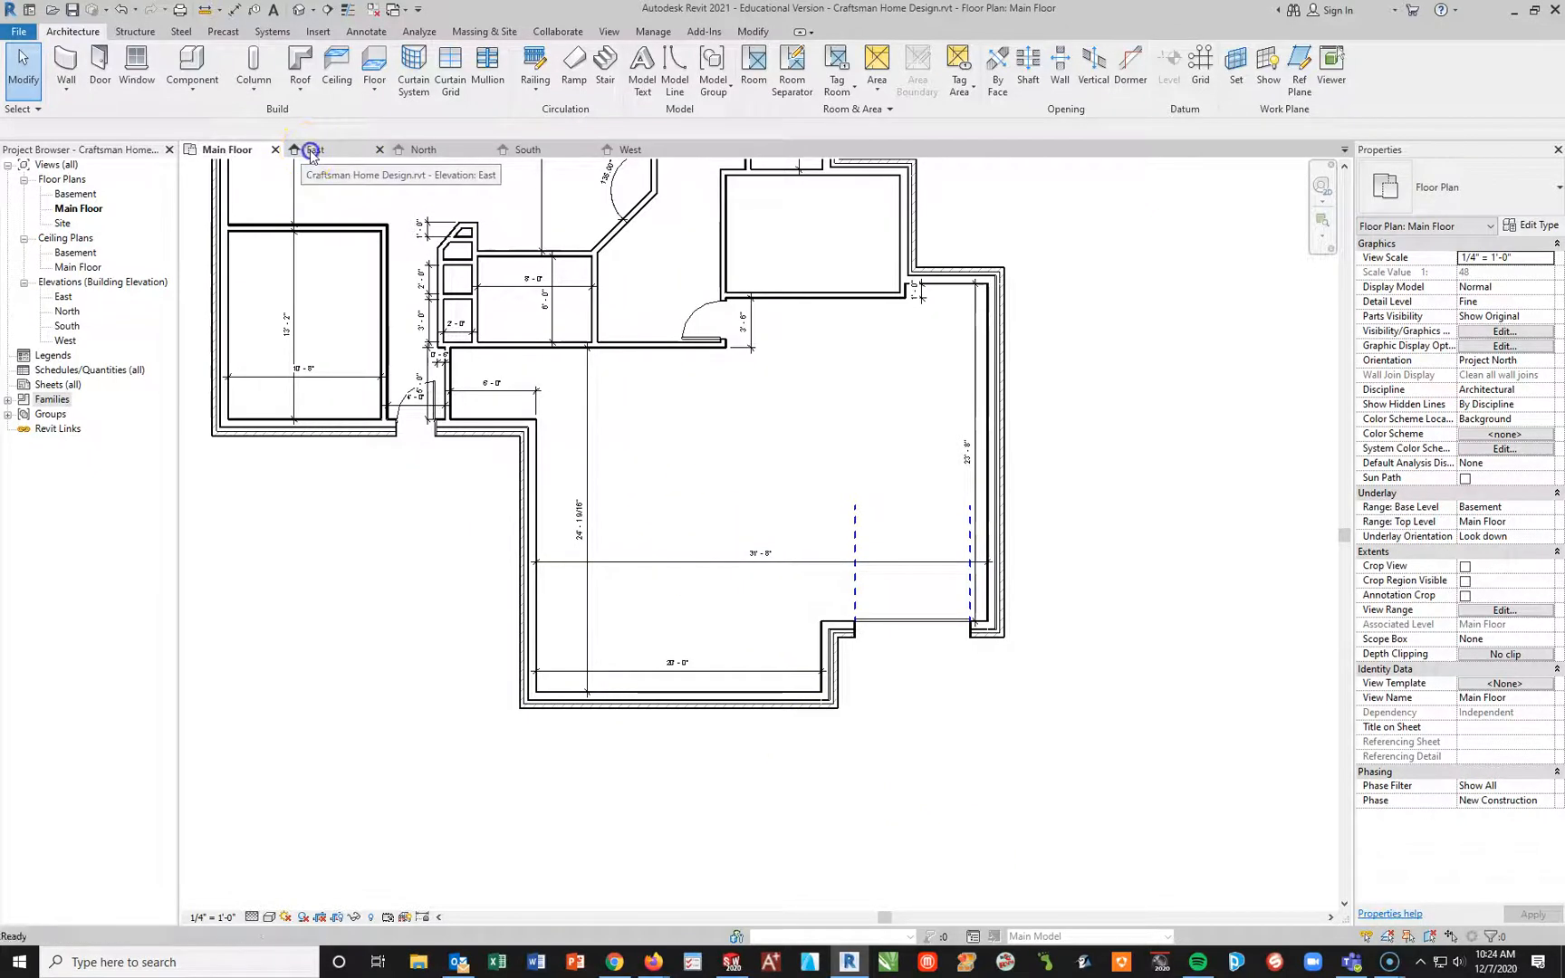
click(424, 150)
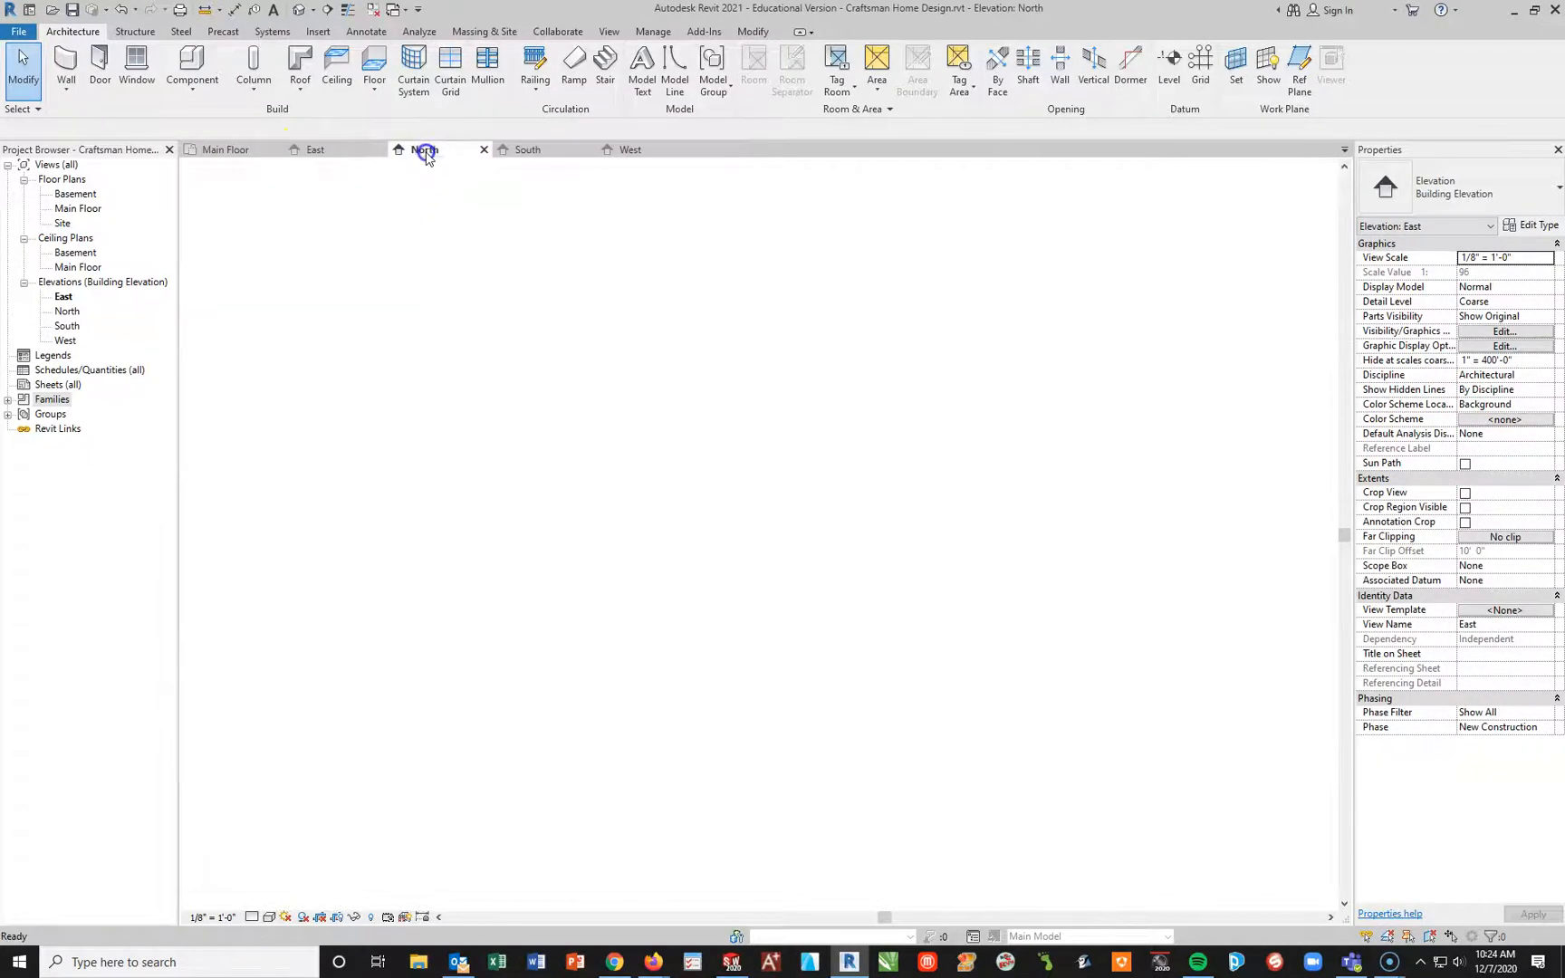
click(512, 152)
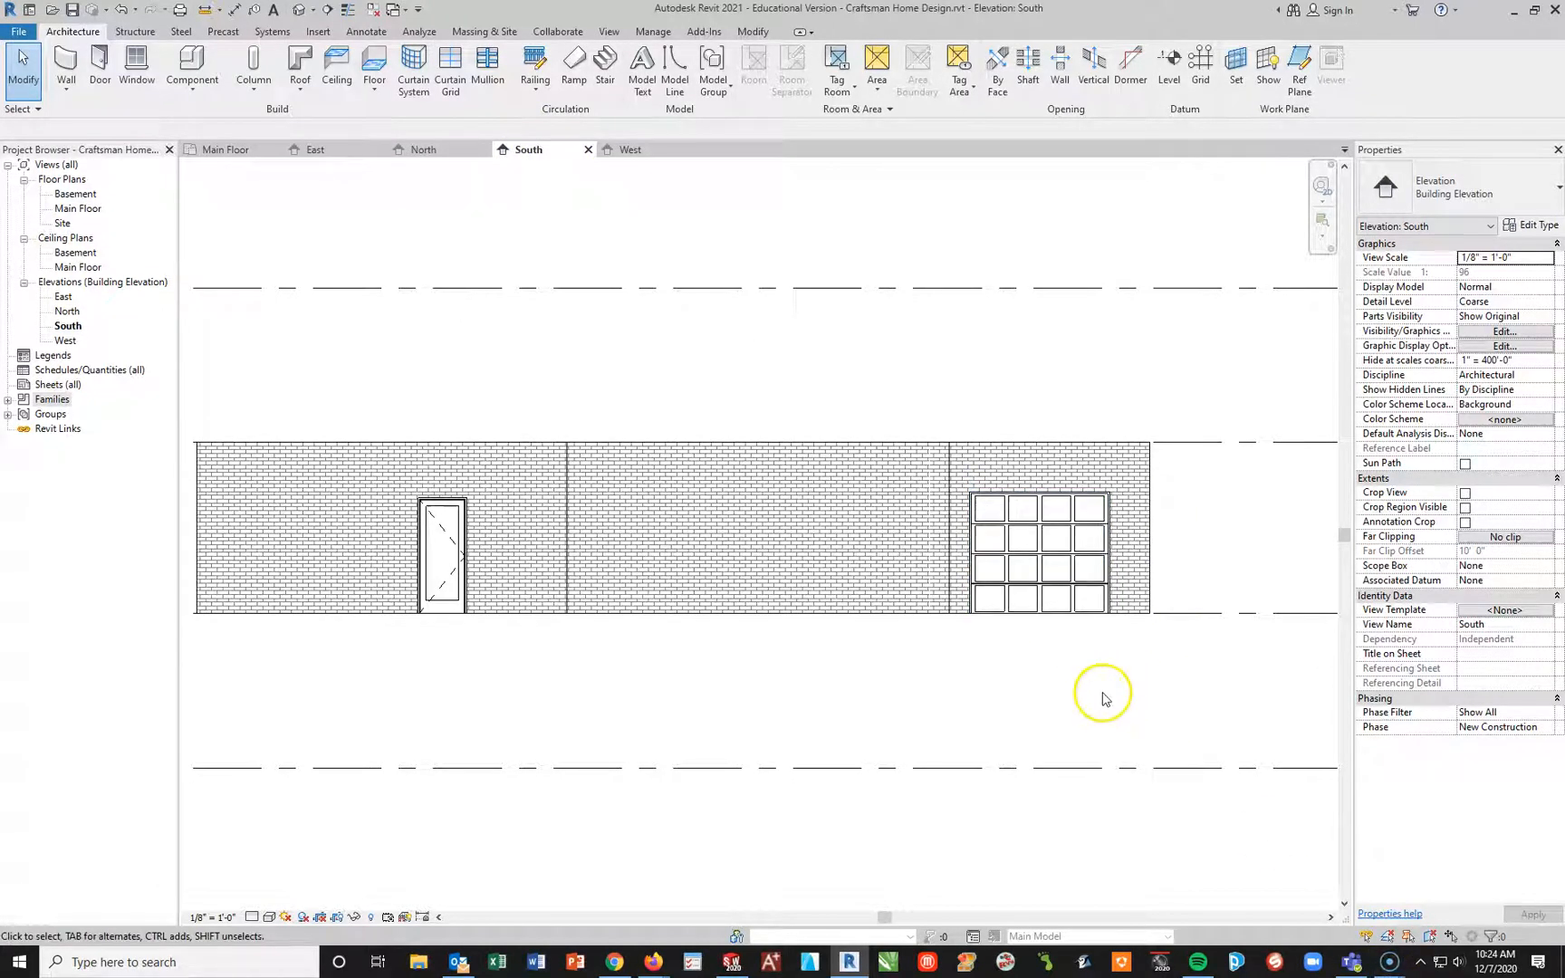
click(1013, 514)
click(1090, 541)
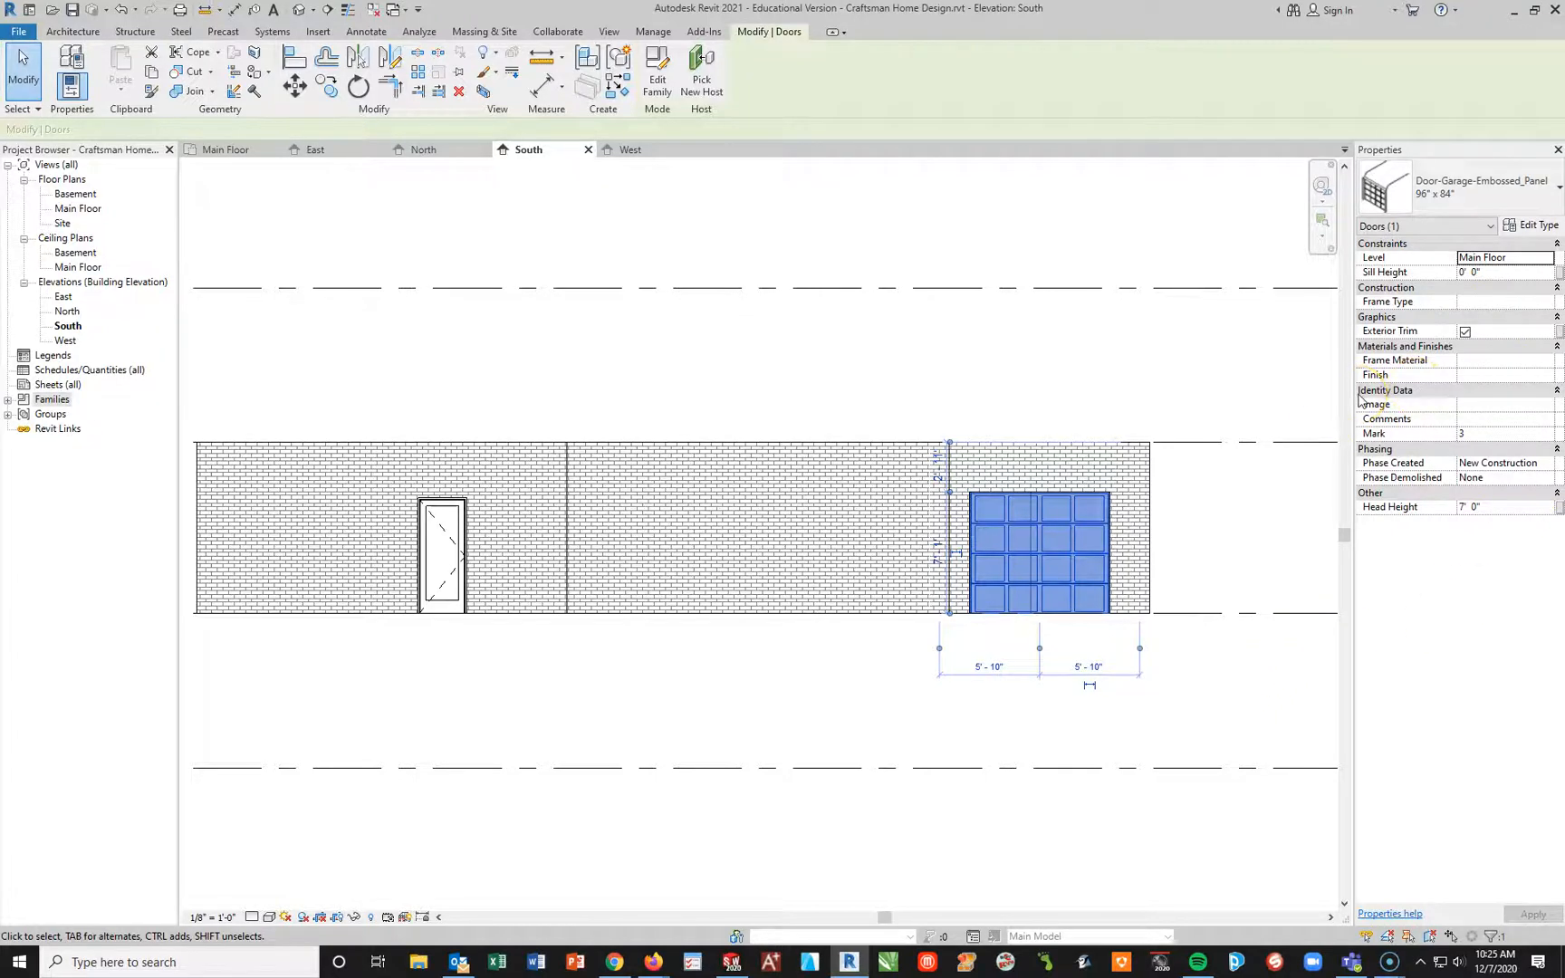
click(1234, 725)
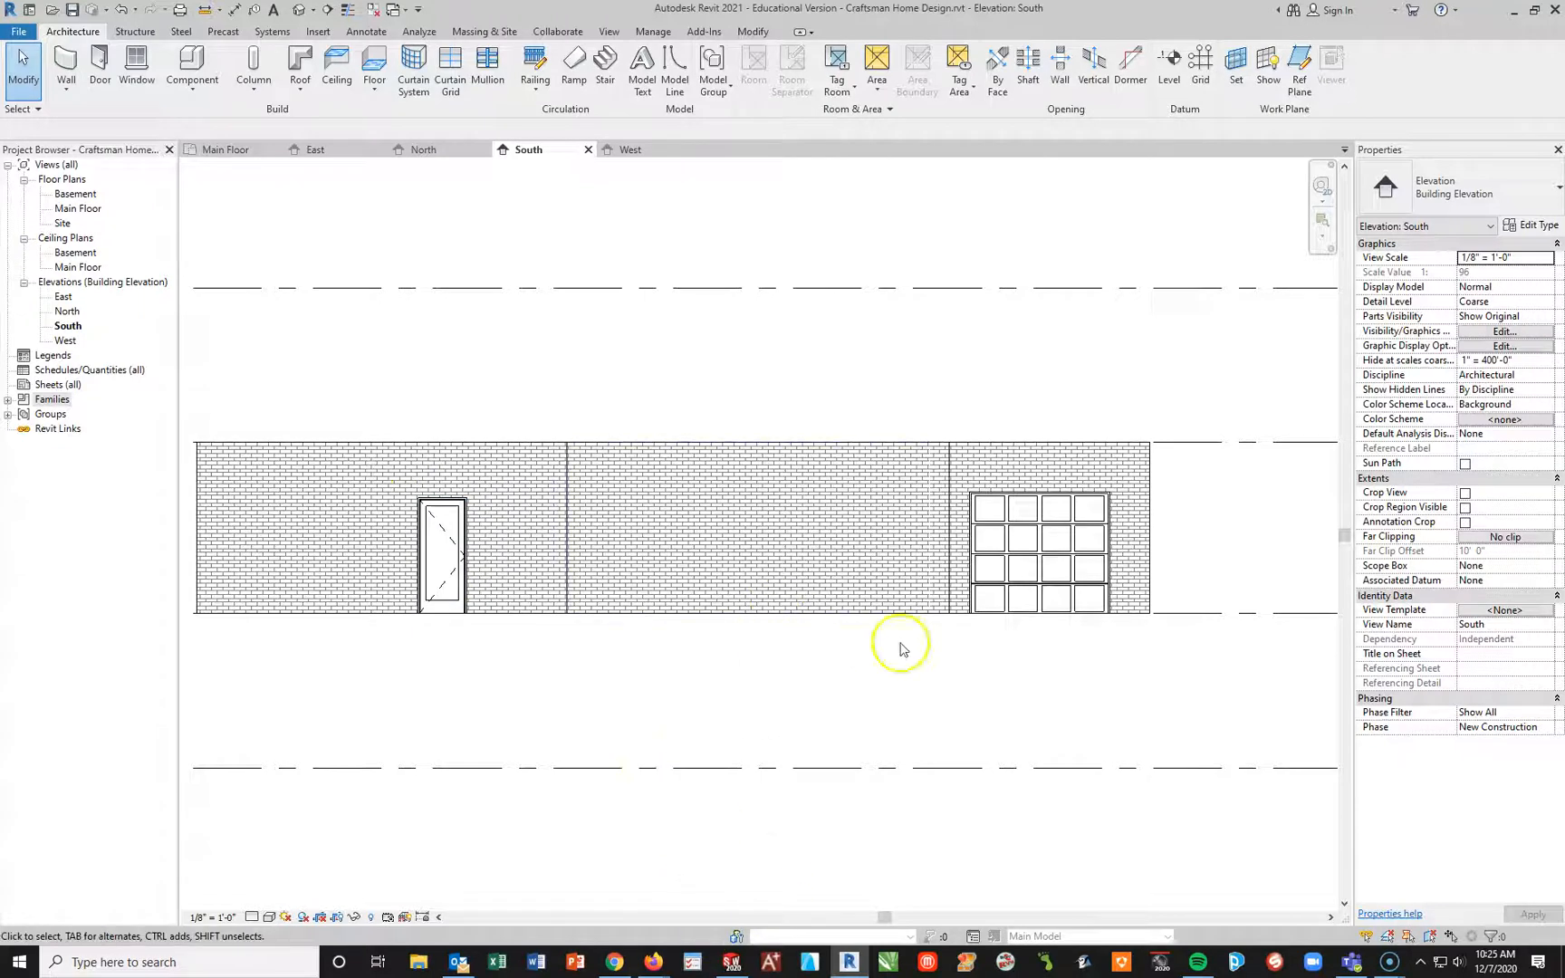
Step: Place a 192" x 84" embossed-panel garage door centered in the Main Floor garage's wide front wall and flip its tracks inward
click(218, 150)
click(1016, 790)
click(965, 768)
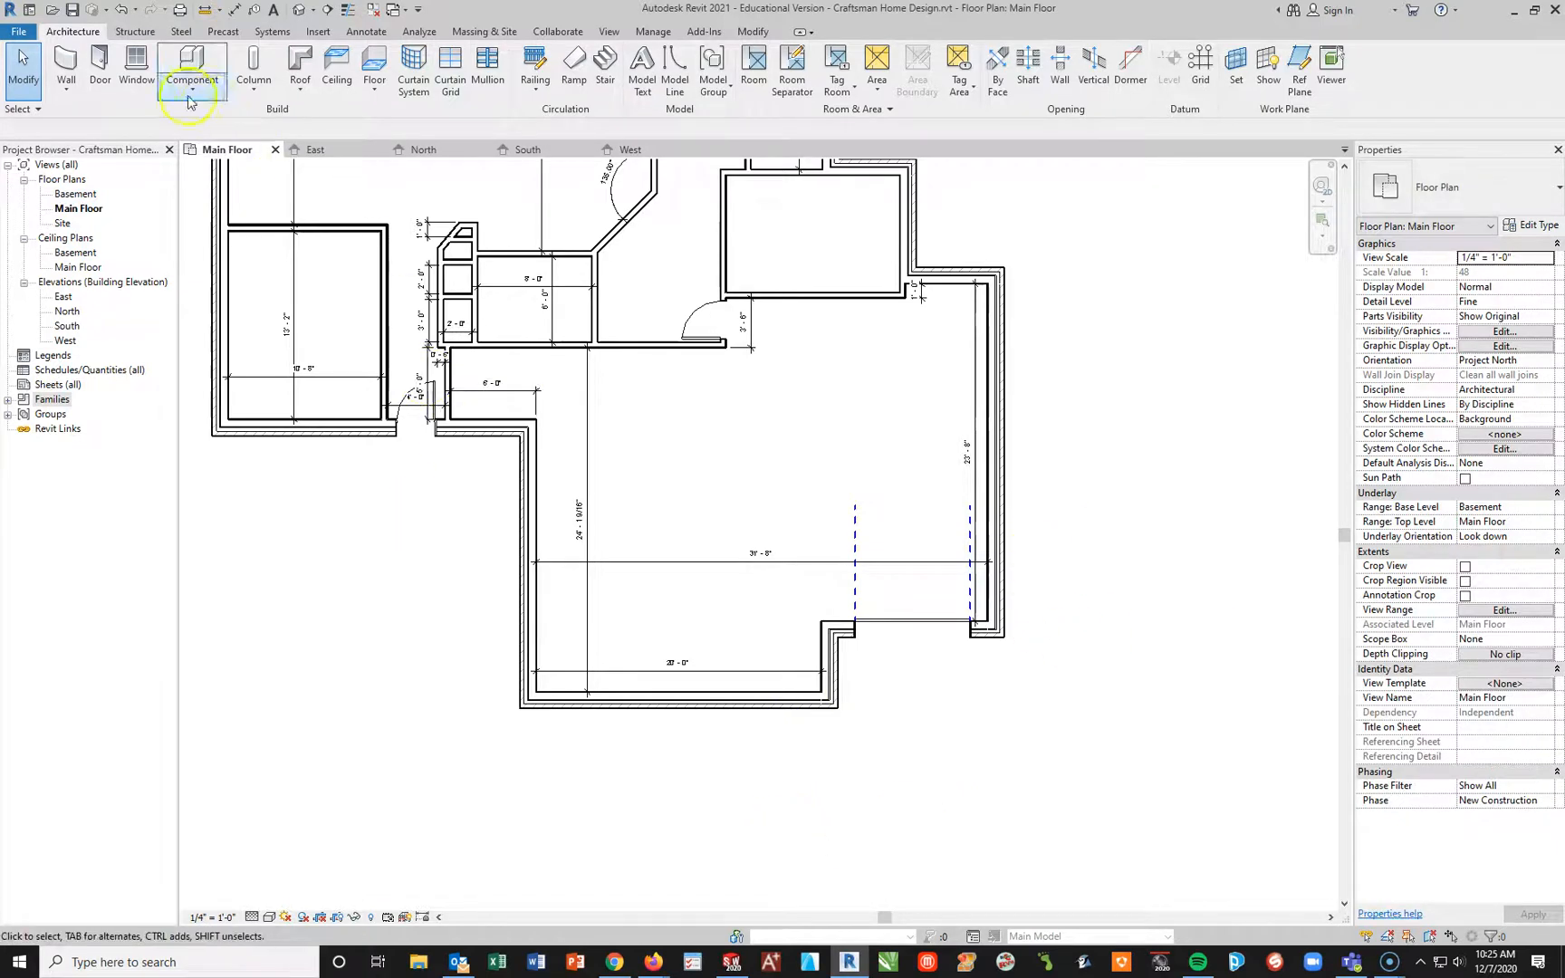
click(100, 61)
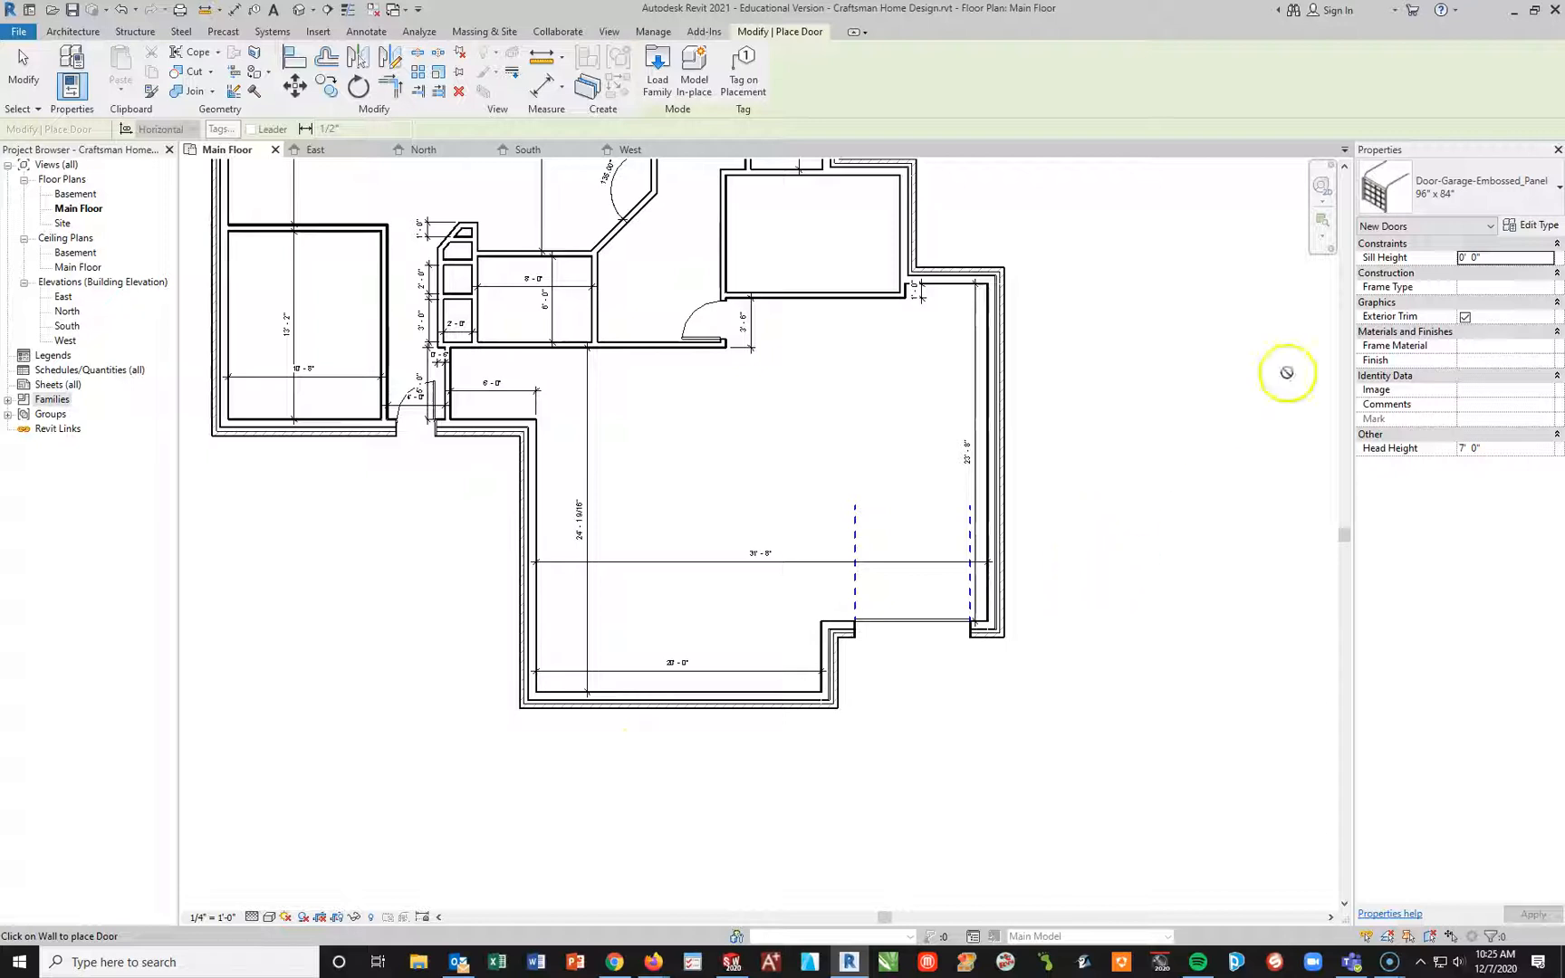
click(1459, 186)
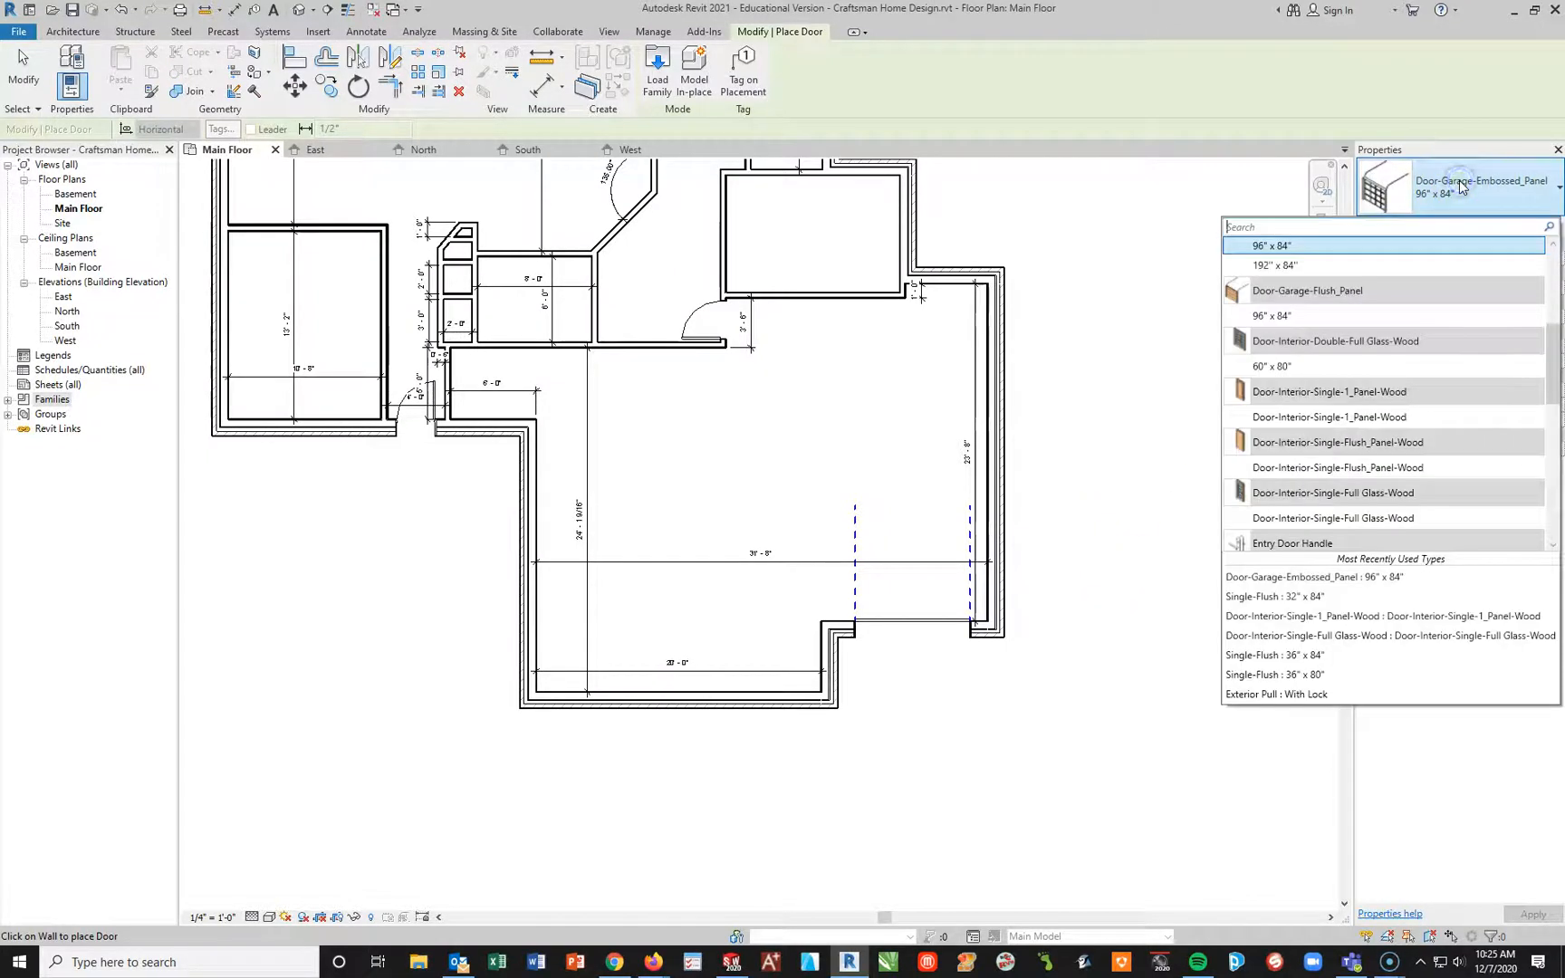
click(1274, 263)
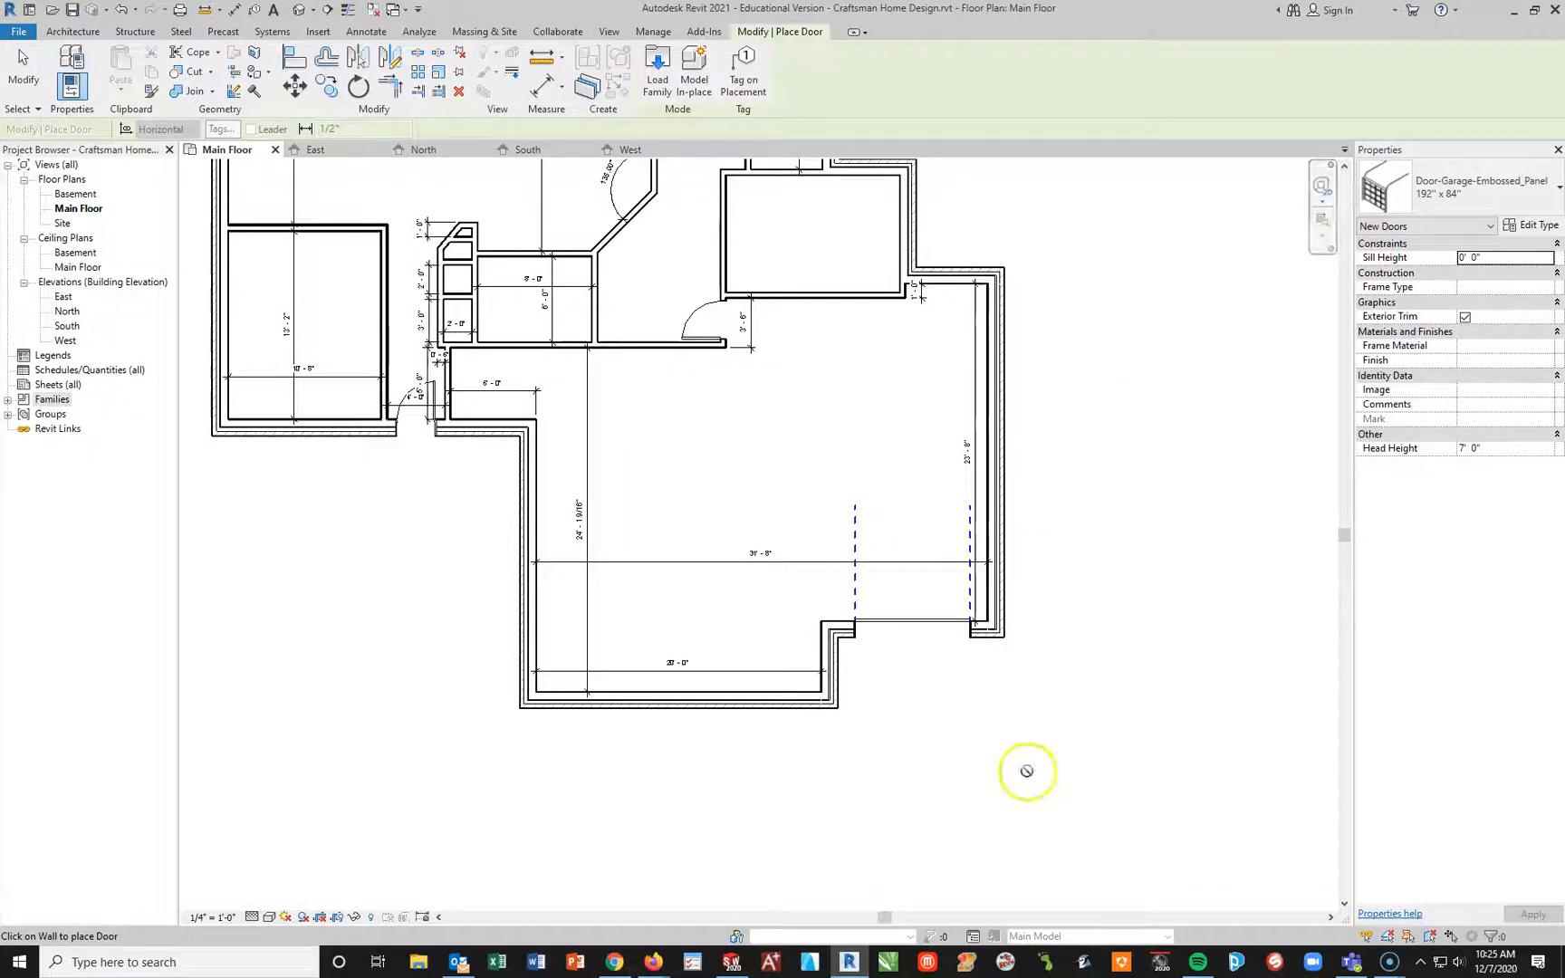
click(686, 690)
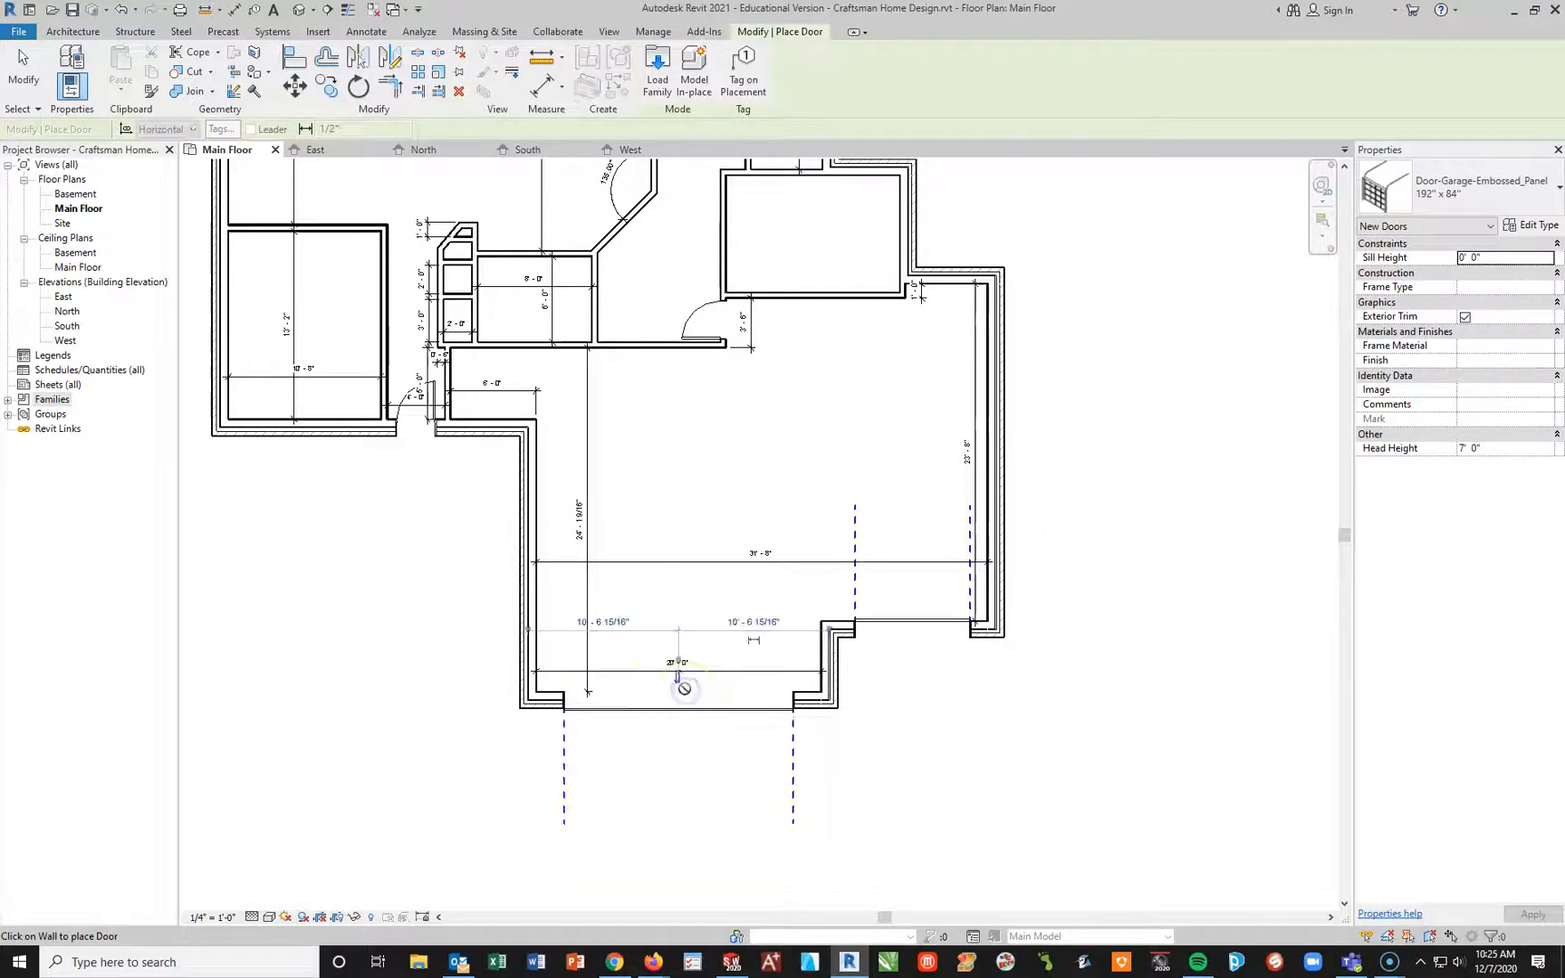
key(Escape)
key(Escape)
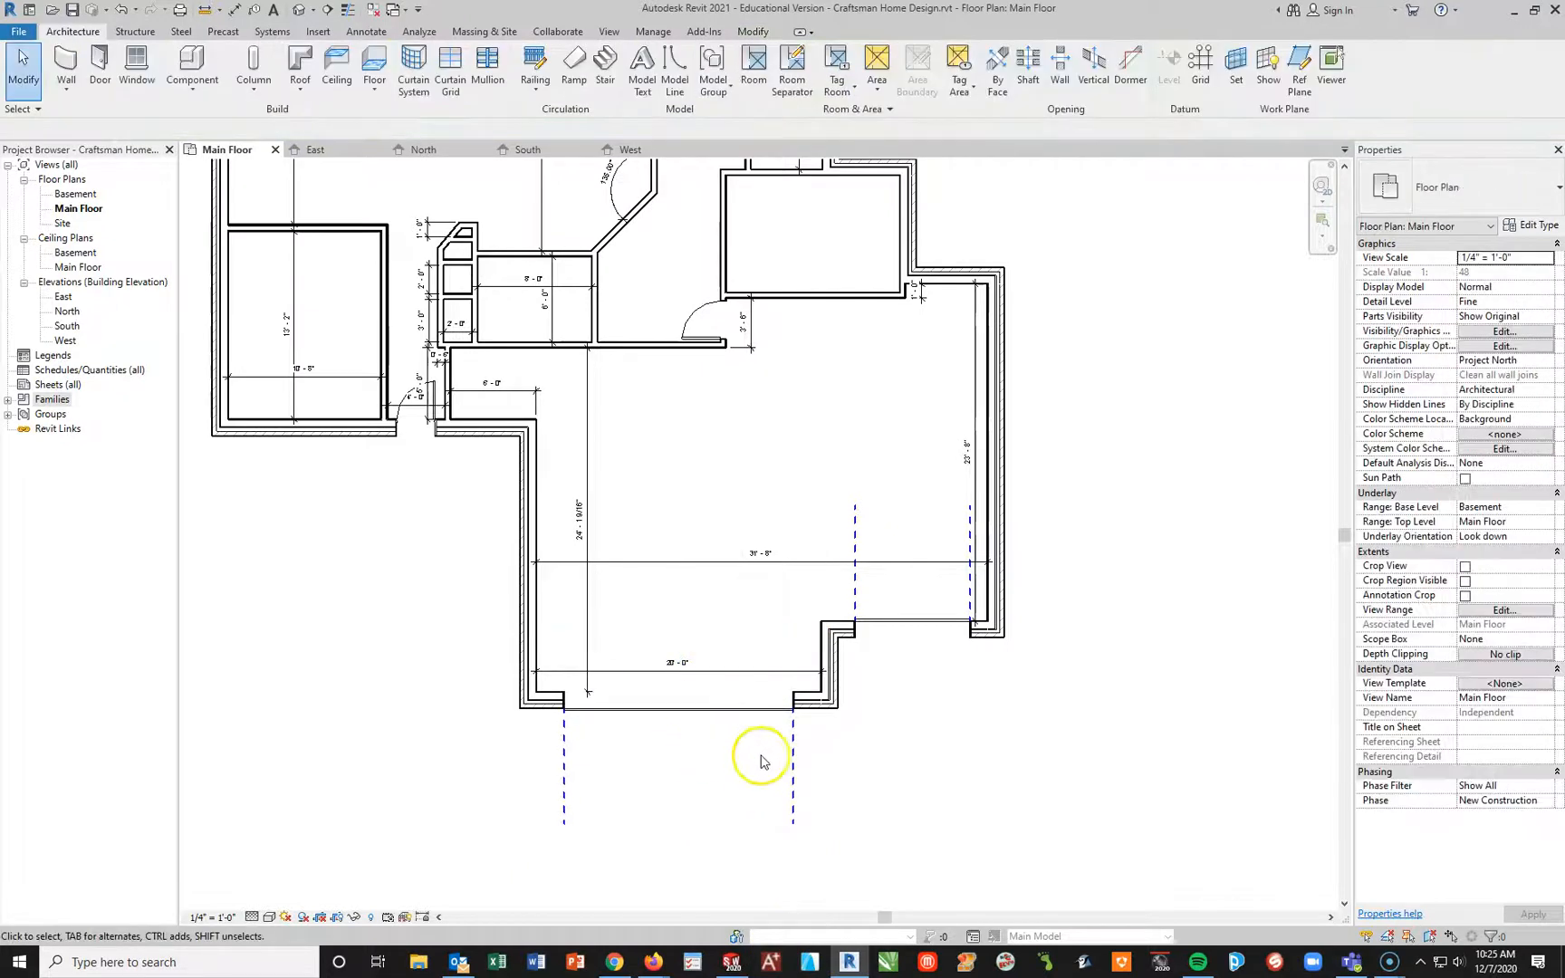
click(675, 709)
click(743, 874)
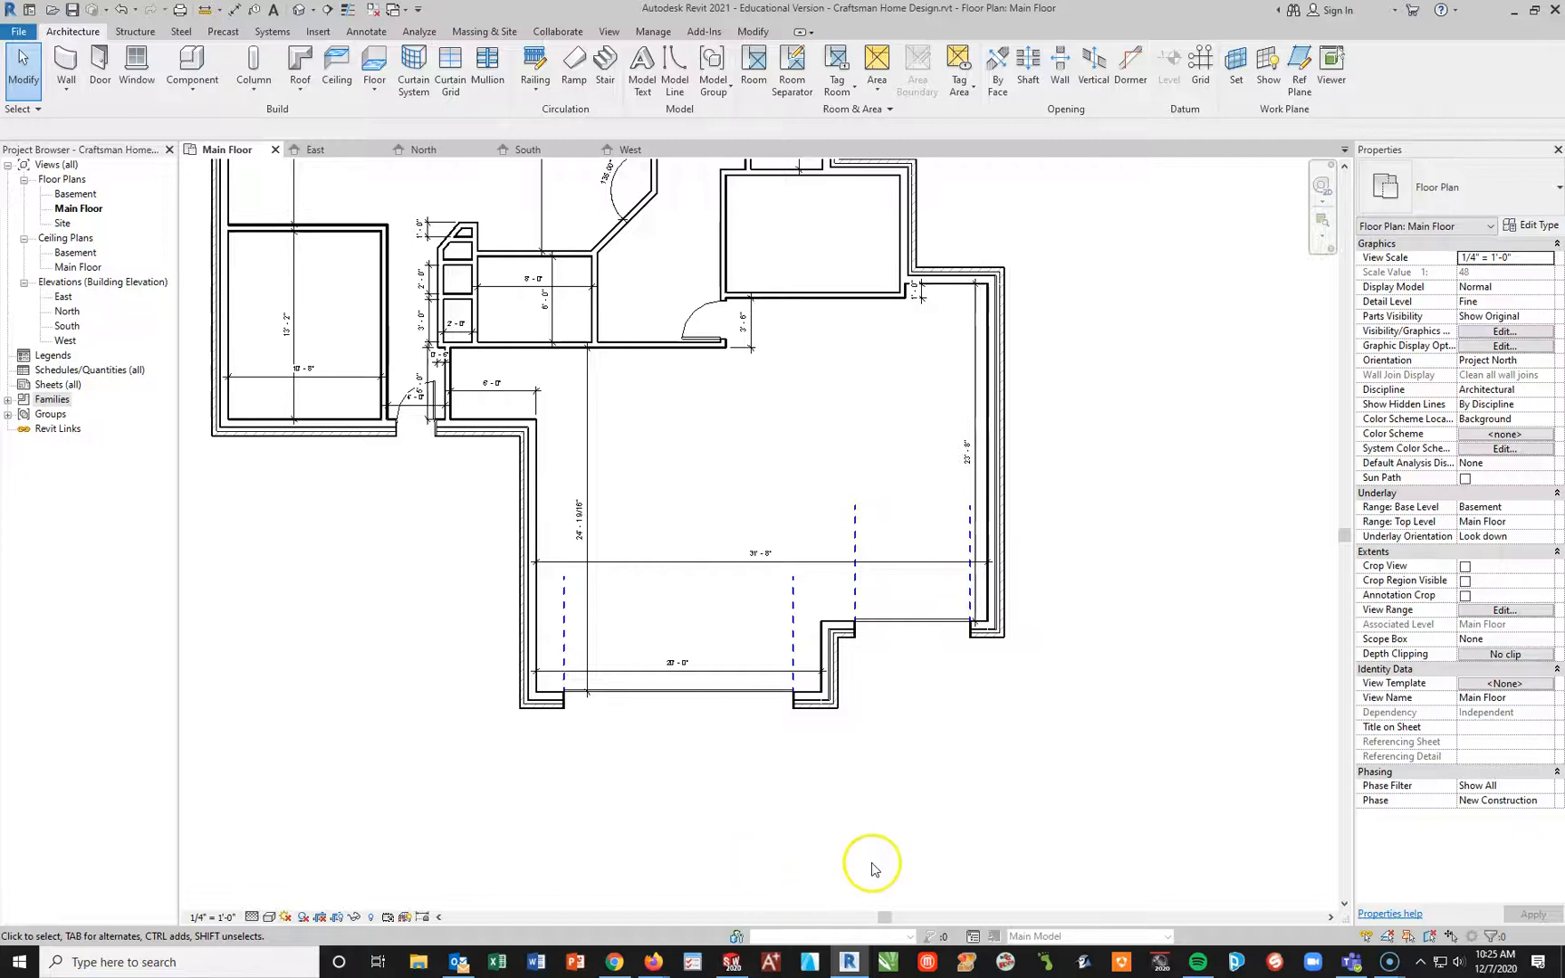
Step: Check both garage doors in the South elevation and return to the Main Floor plan
click(417, 152)
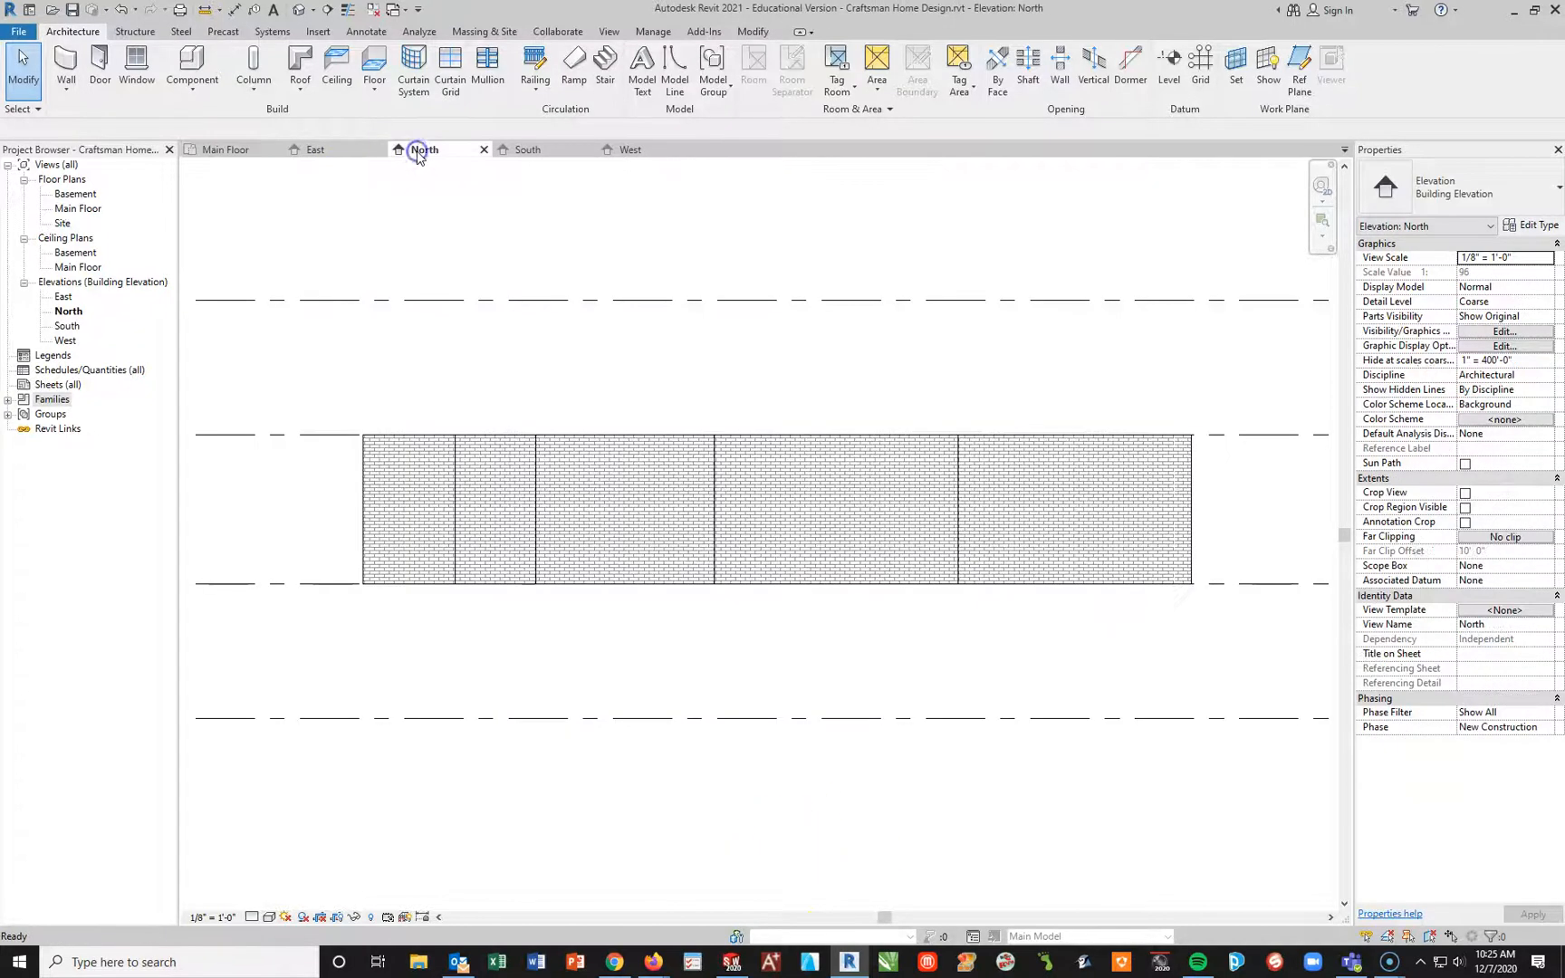
click(522, 149)
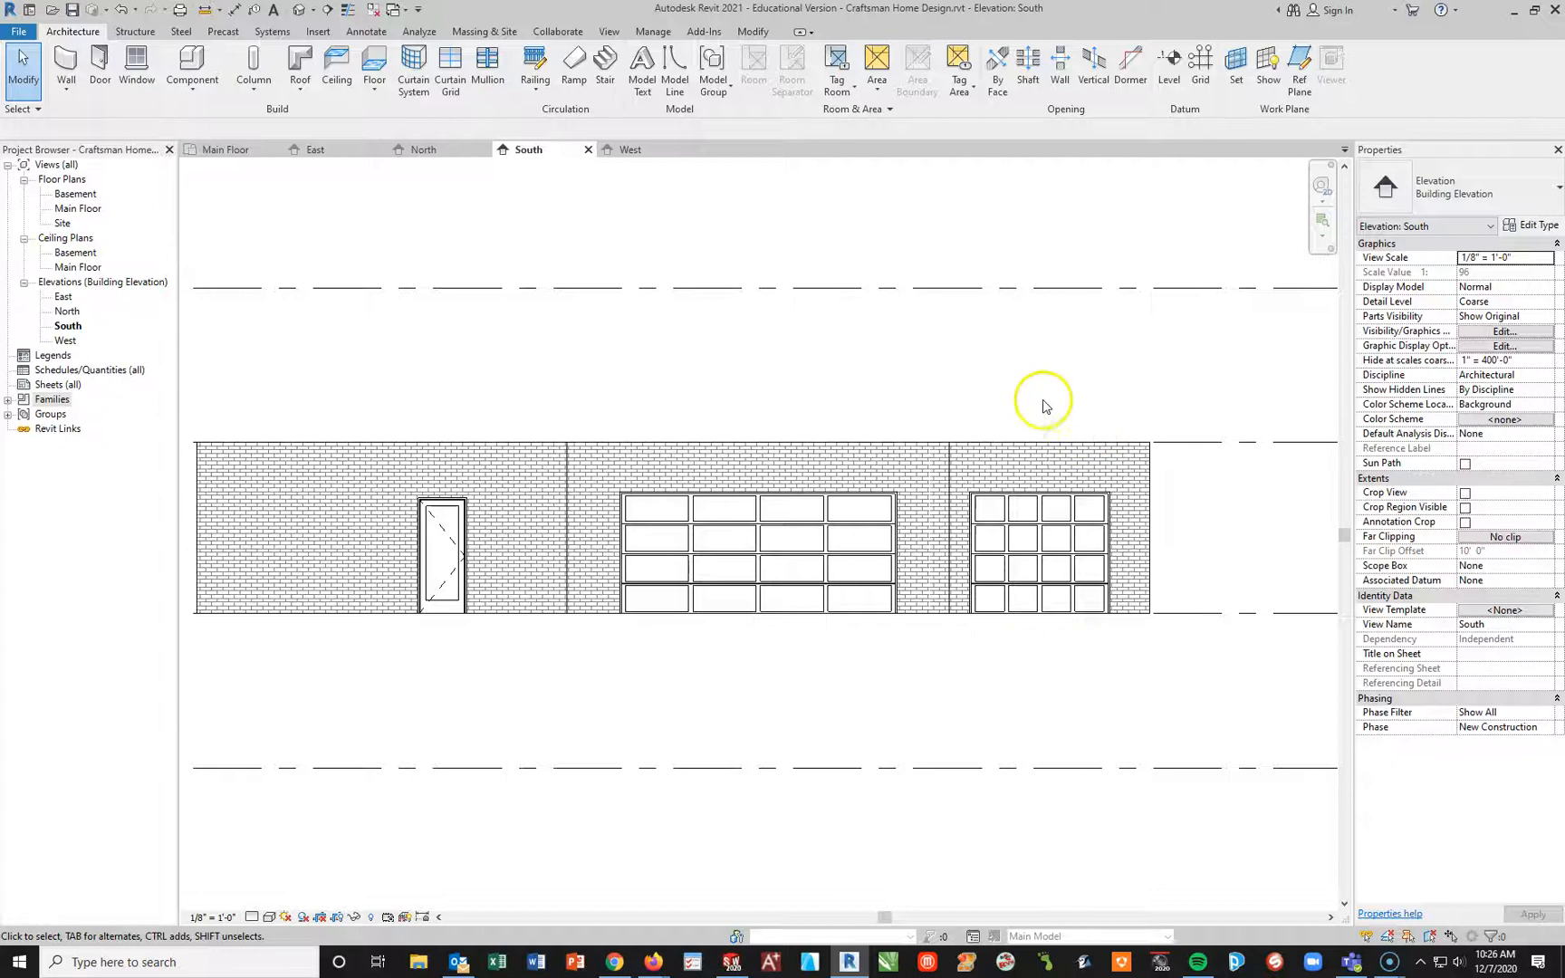
click(222, 149)
Step: Start placing a new door with the Door-Interior-Single-Full Glass-Wood type and browse the other available door types
scroll(662, 425, down, 3)
middle_drag(601, 394, 652, 631)
scroll(611, 359, up, 2)
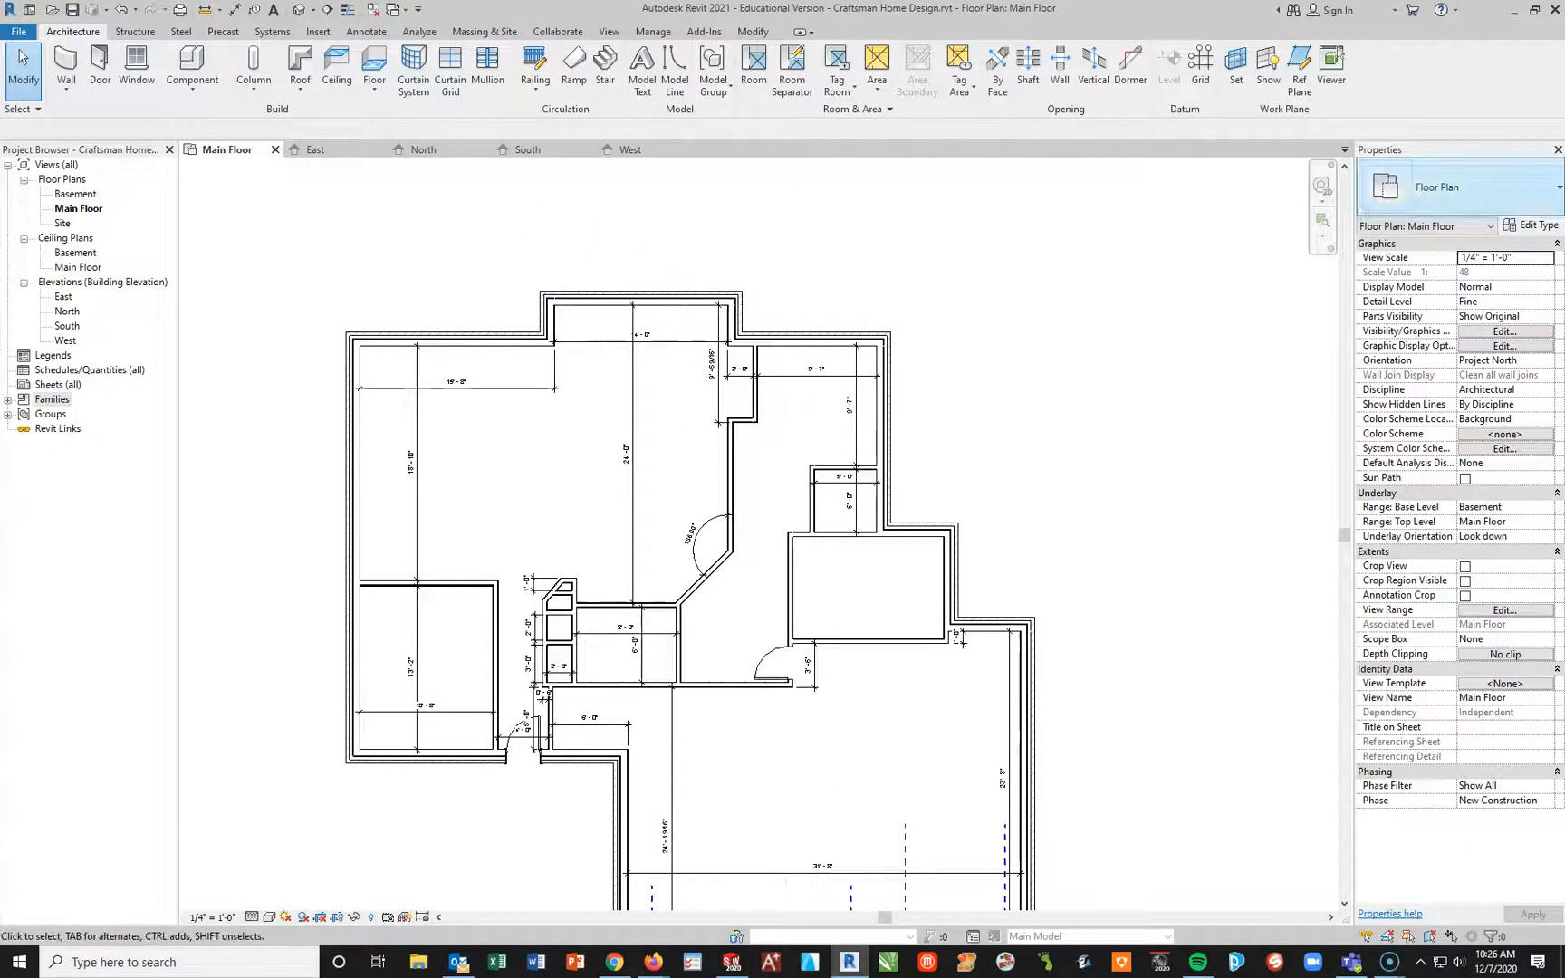
click(101, 76)
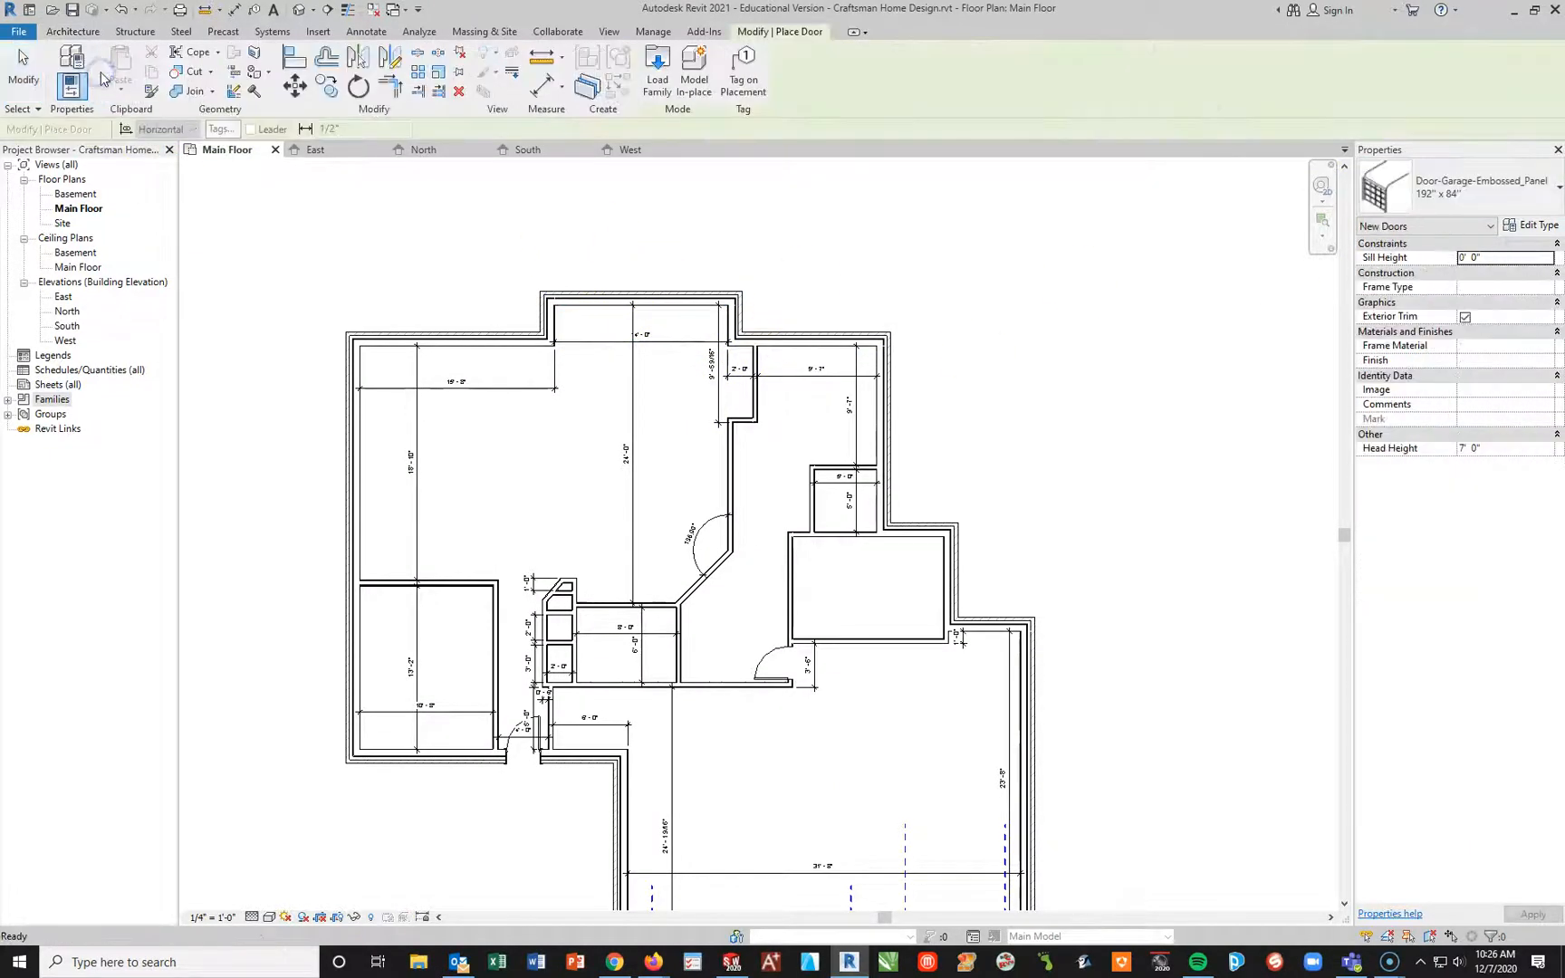
click(1486, 199)
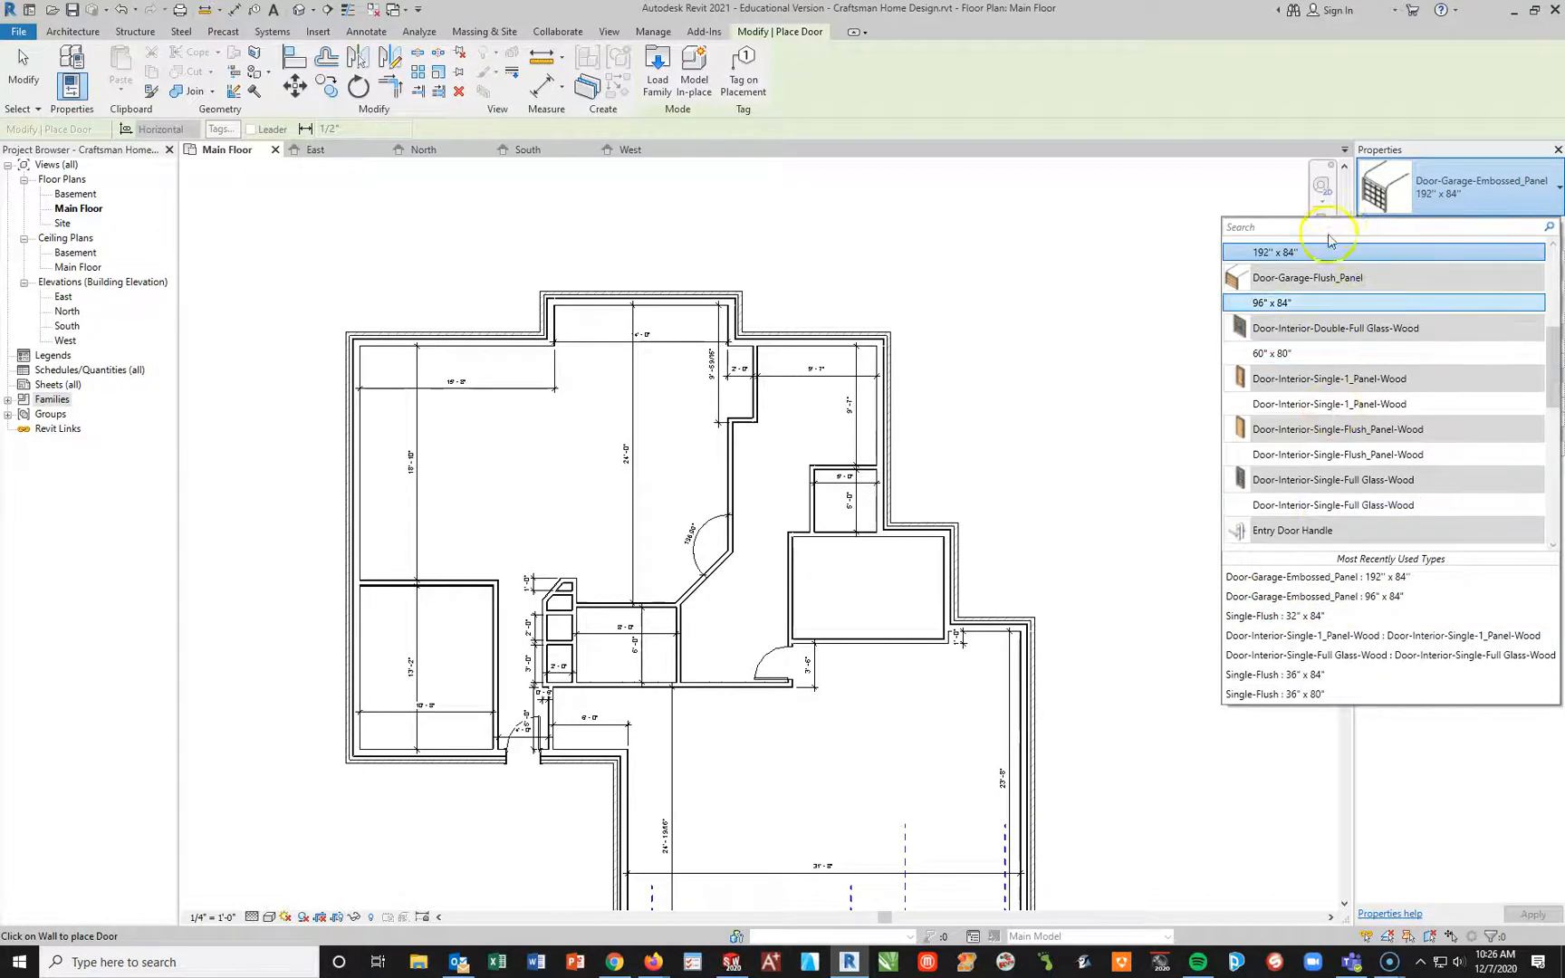
scroll(1316, 254, up, 1)
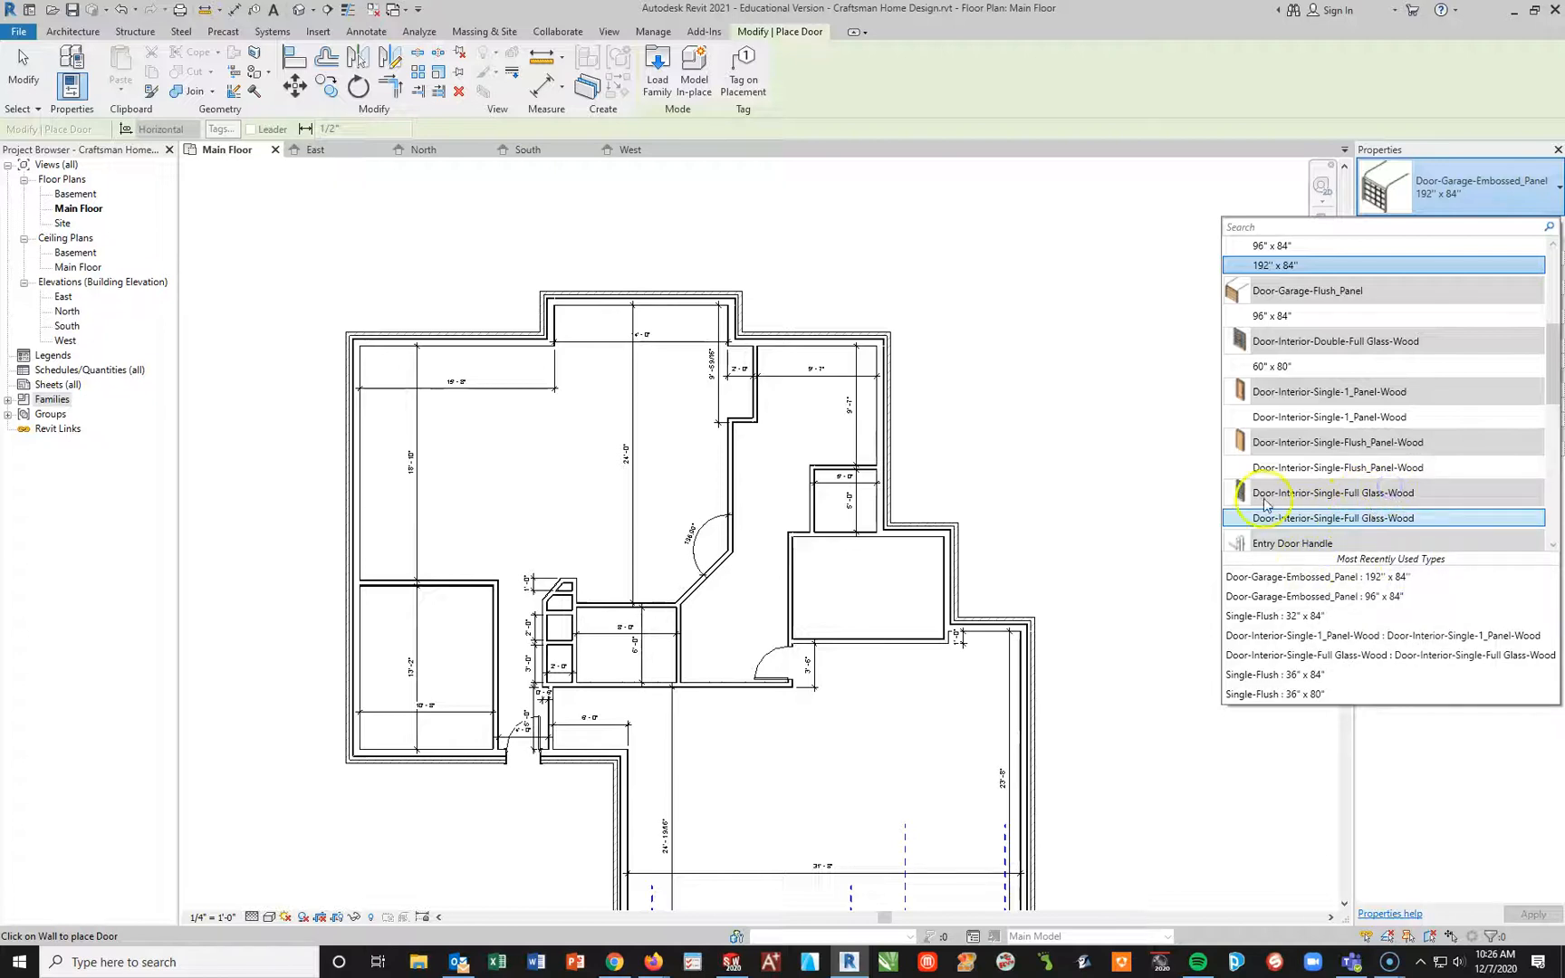
click(1291, 525)
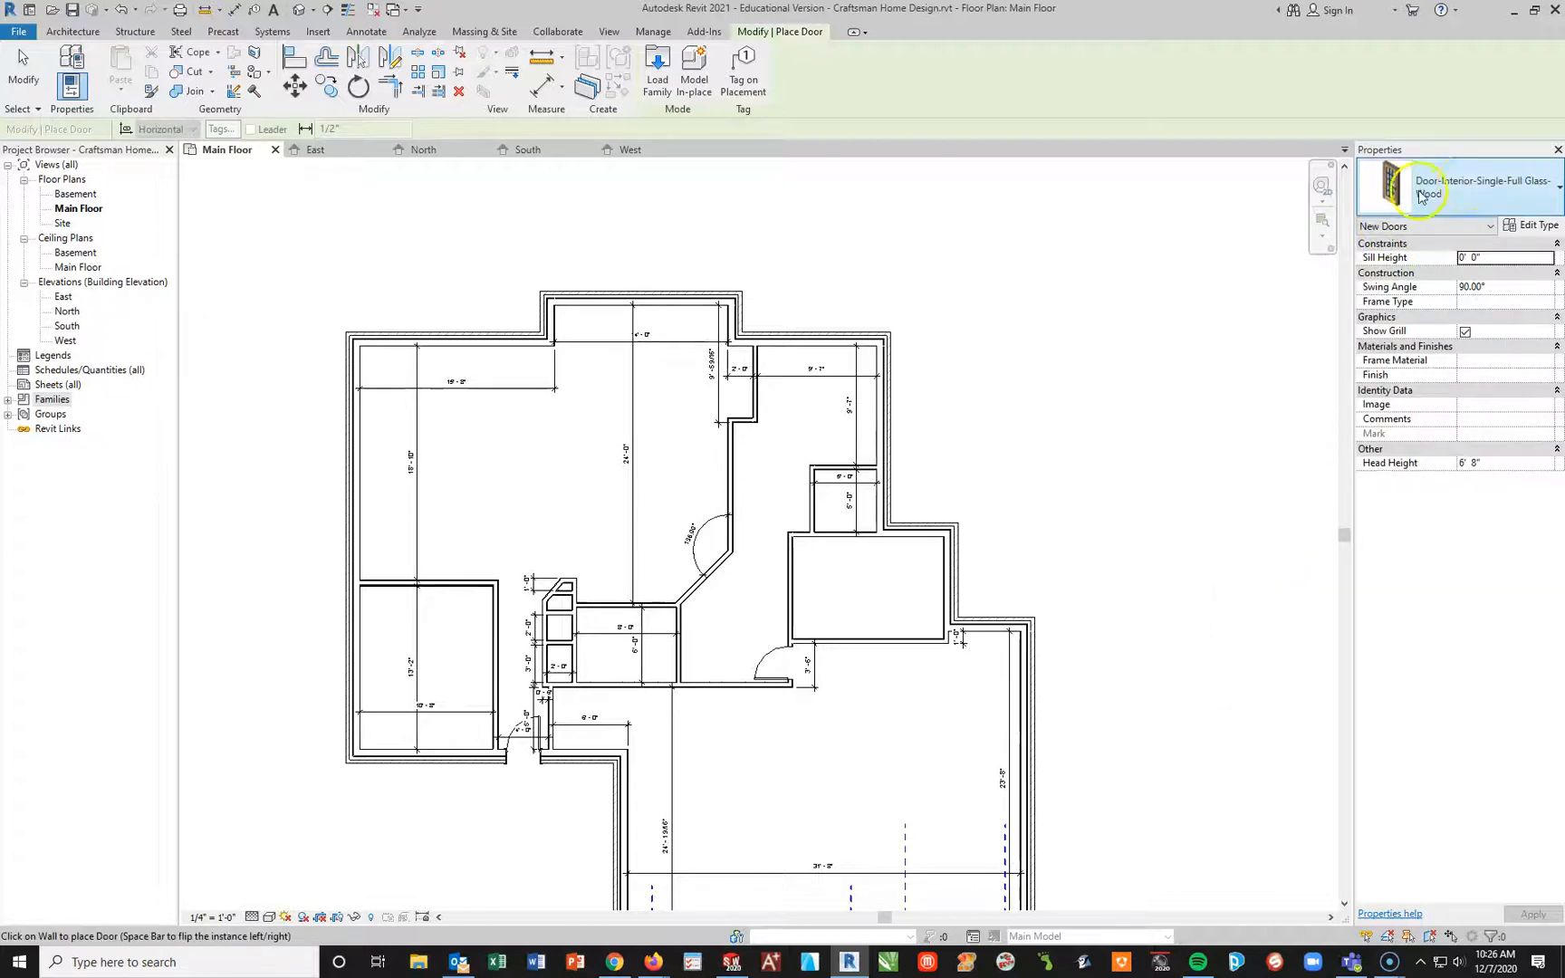
click(1468, 186)
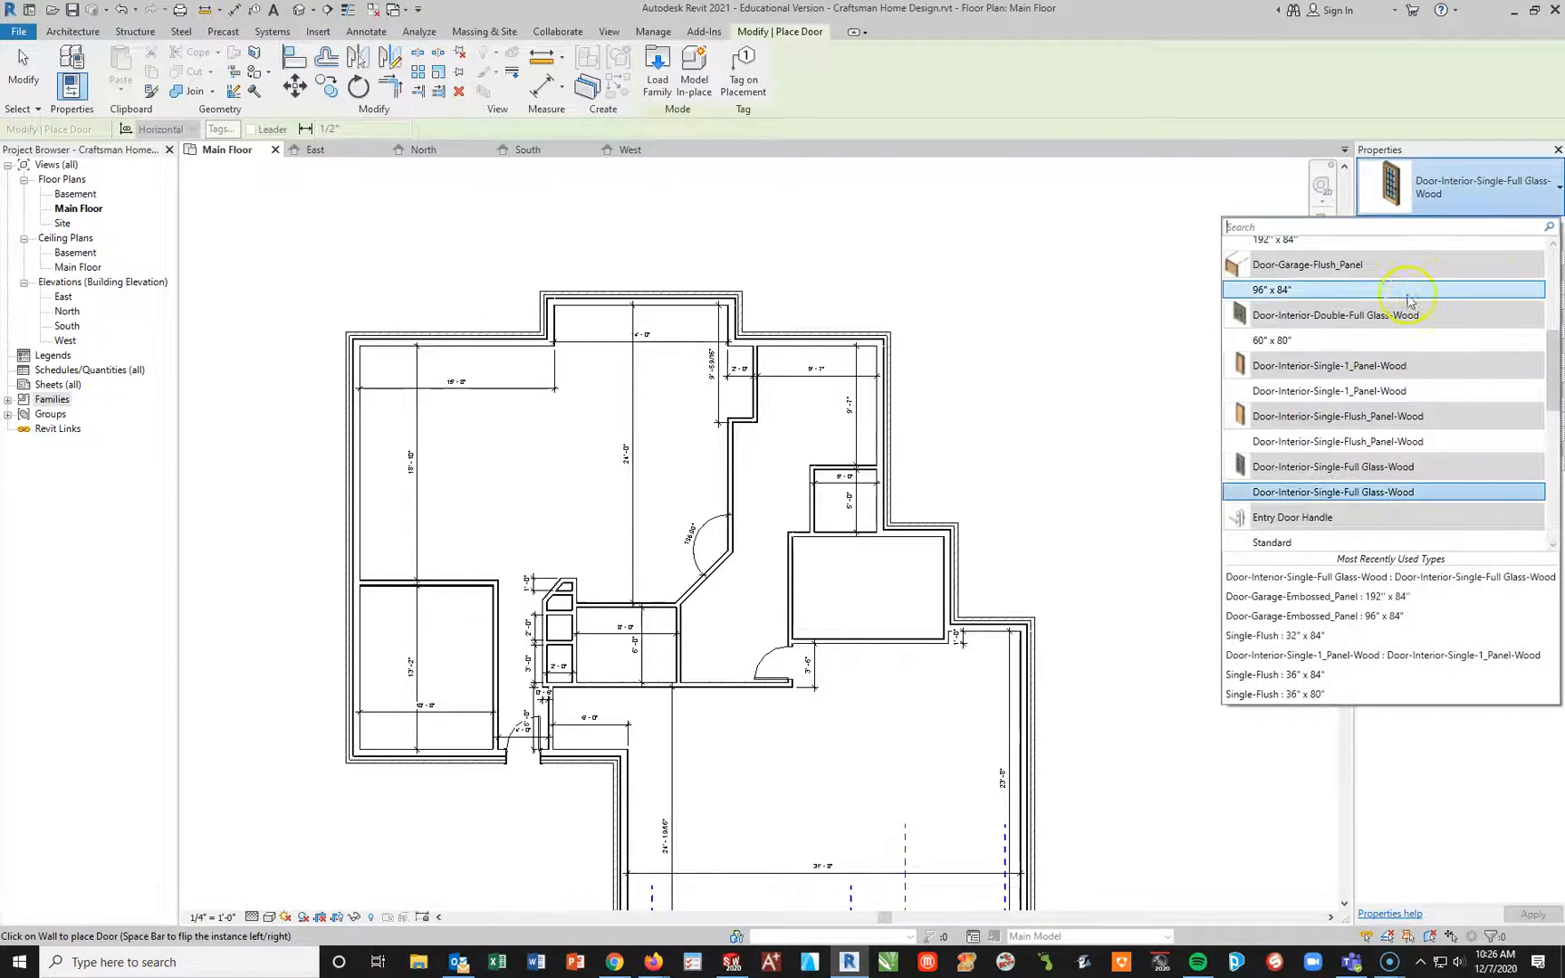
scroll(1409, 408, down, 2)
scroll(1411, 462, down, 1)
click(1459, 190)
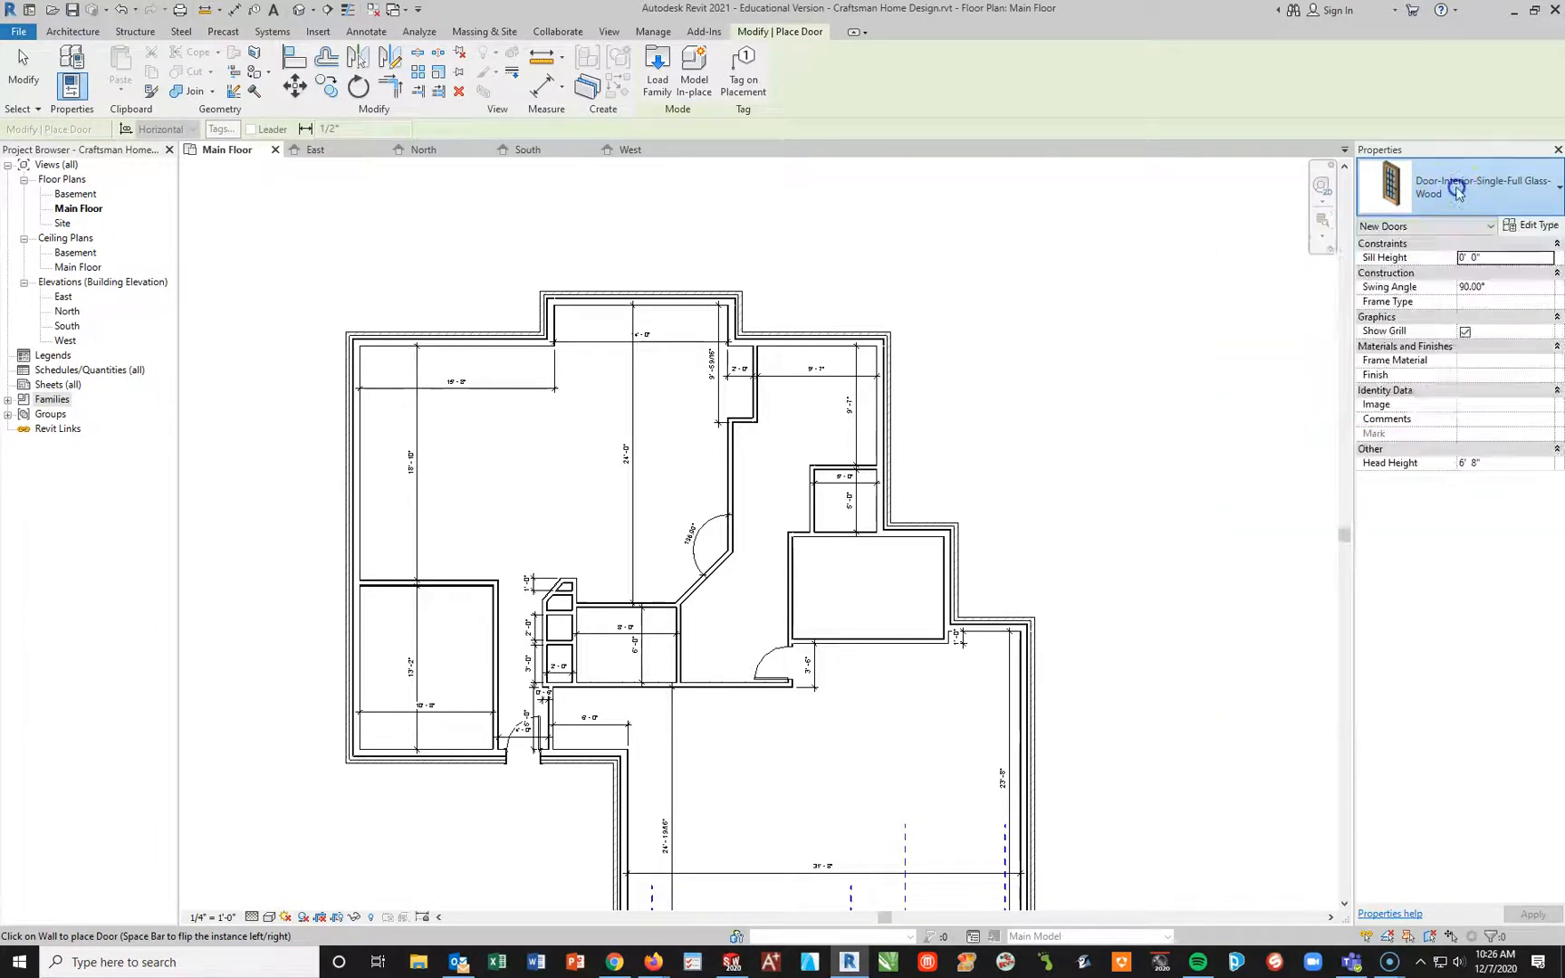
Step: Open the door's type properties and switch to the Door-Interior-Double-Full Glass-Wood family, type 60" x 80"
click(1514, 223)
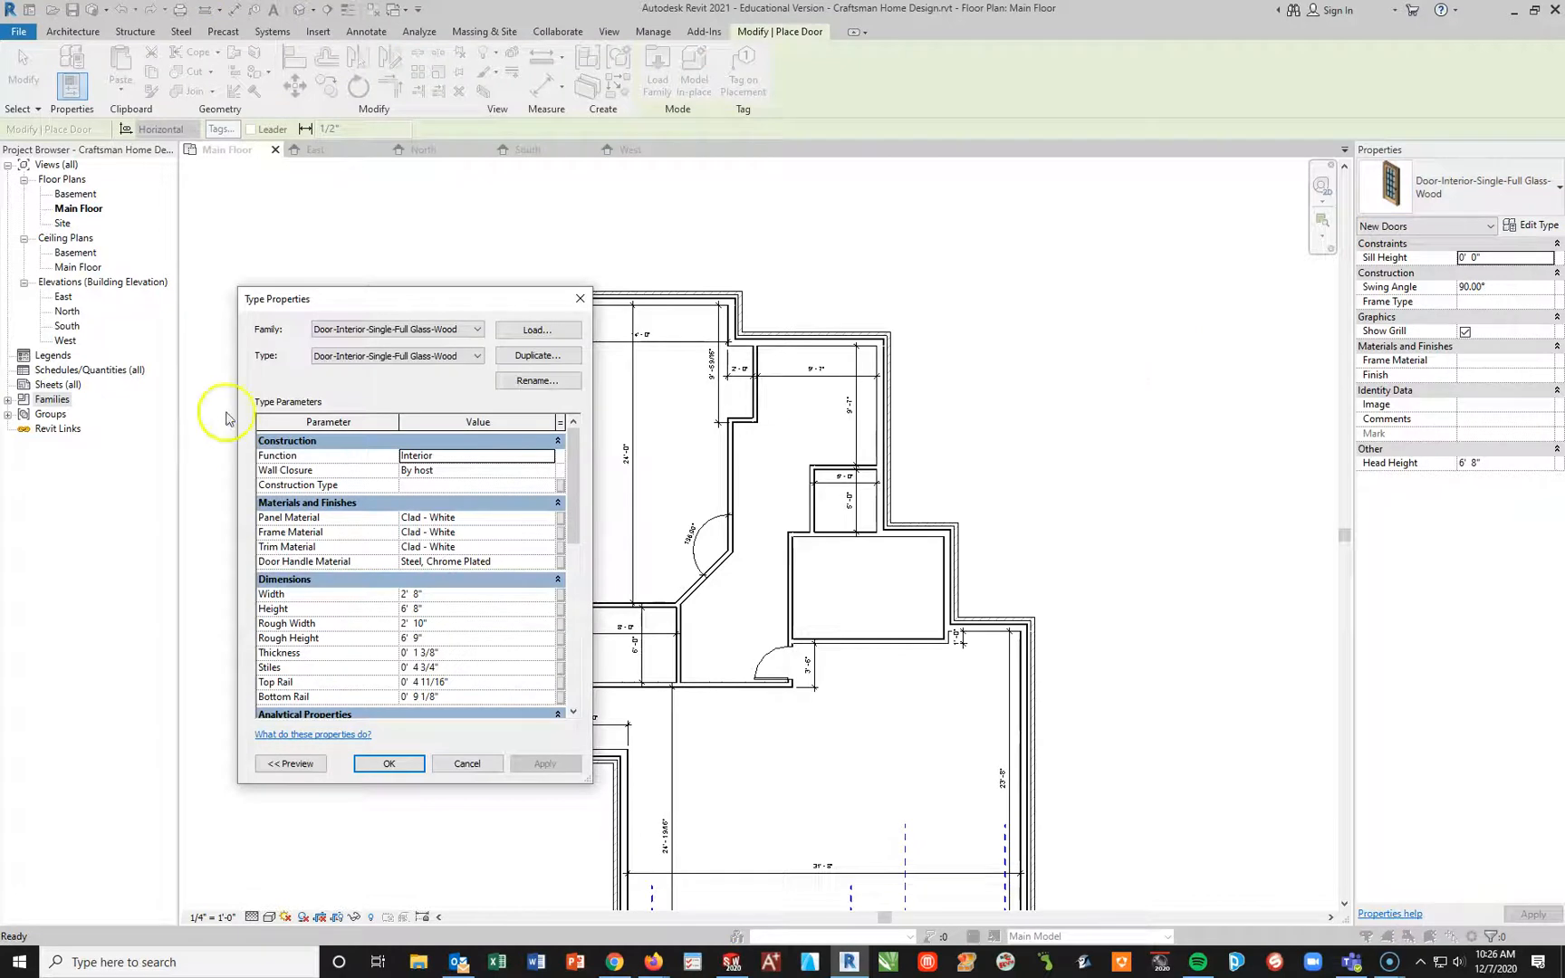
click(415, 330)
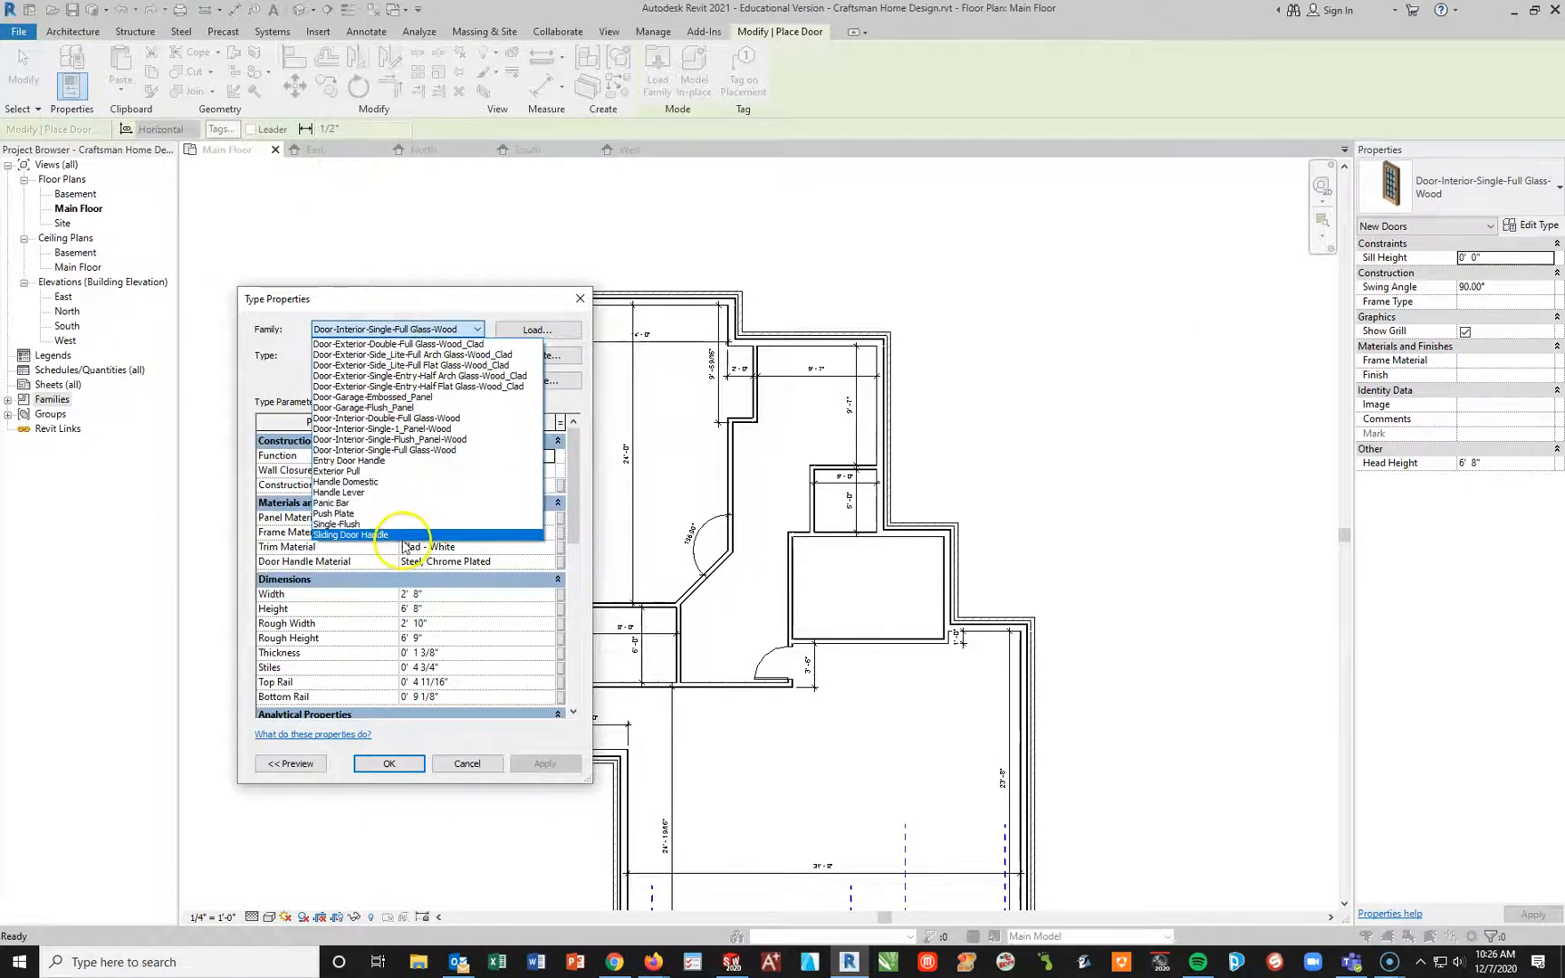
click(426, 419)
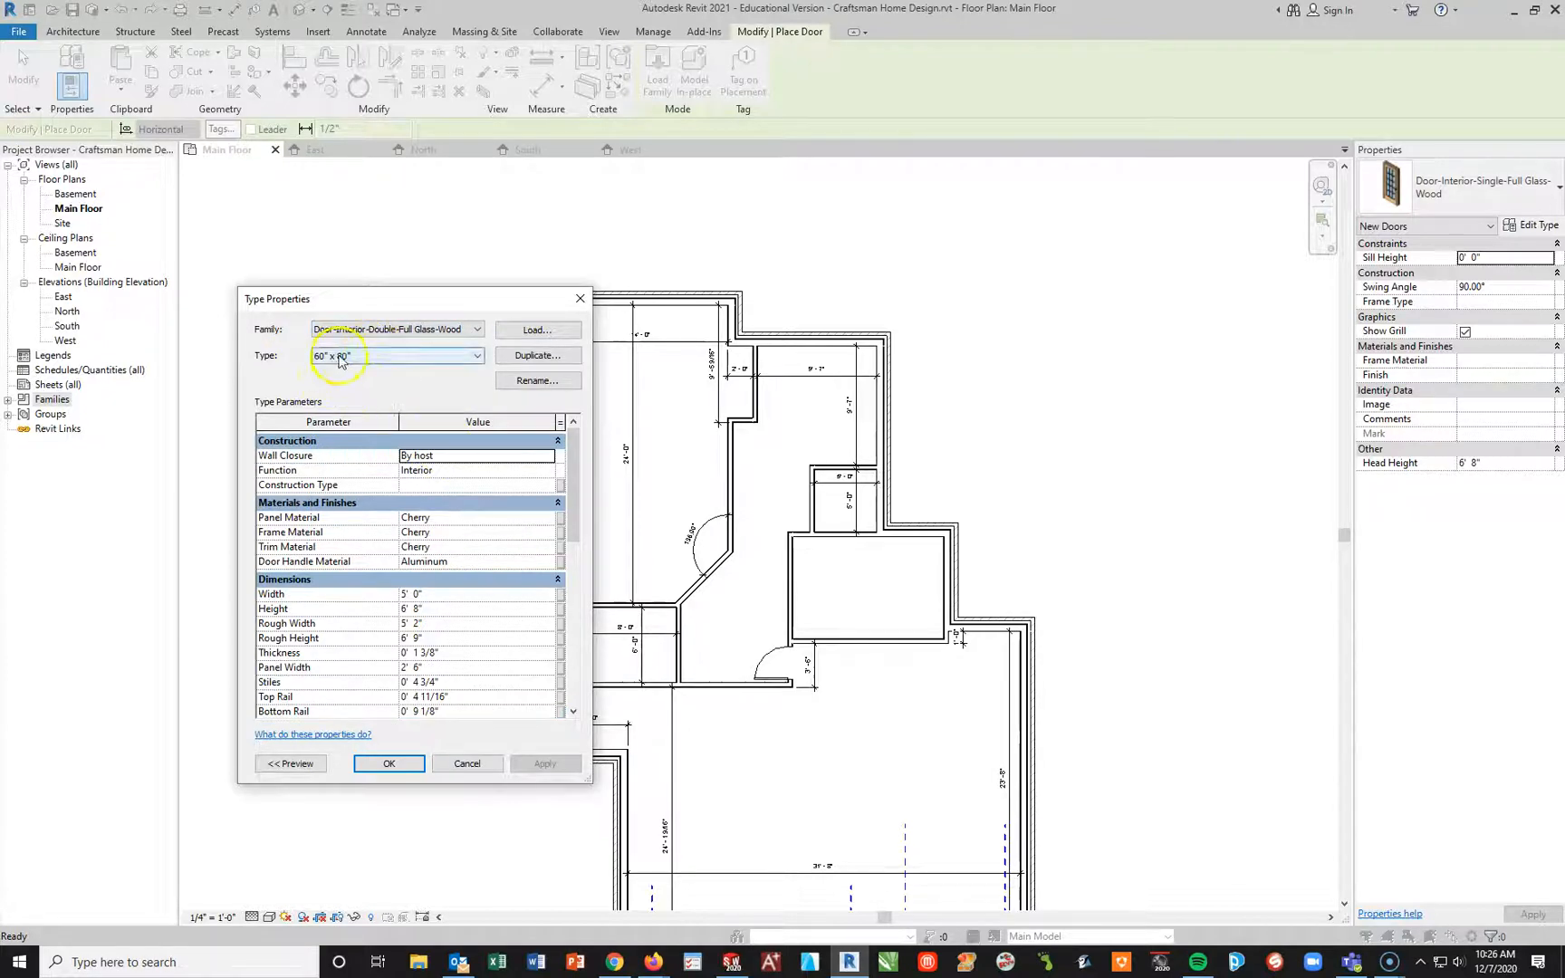
click(479, 358)
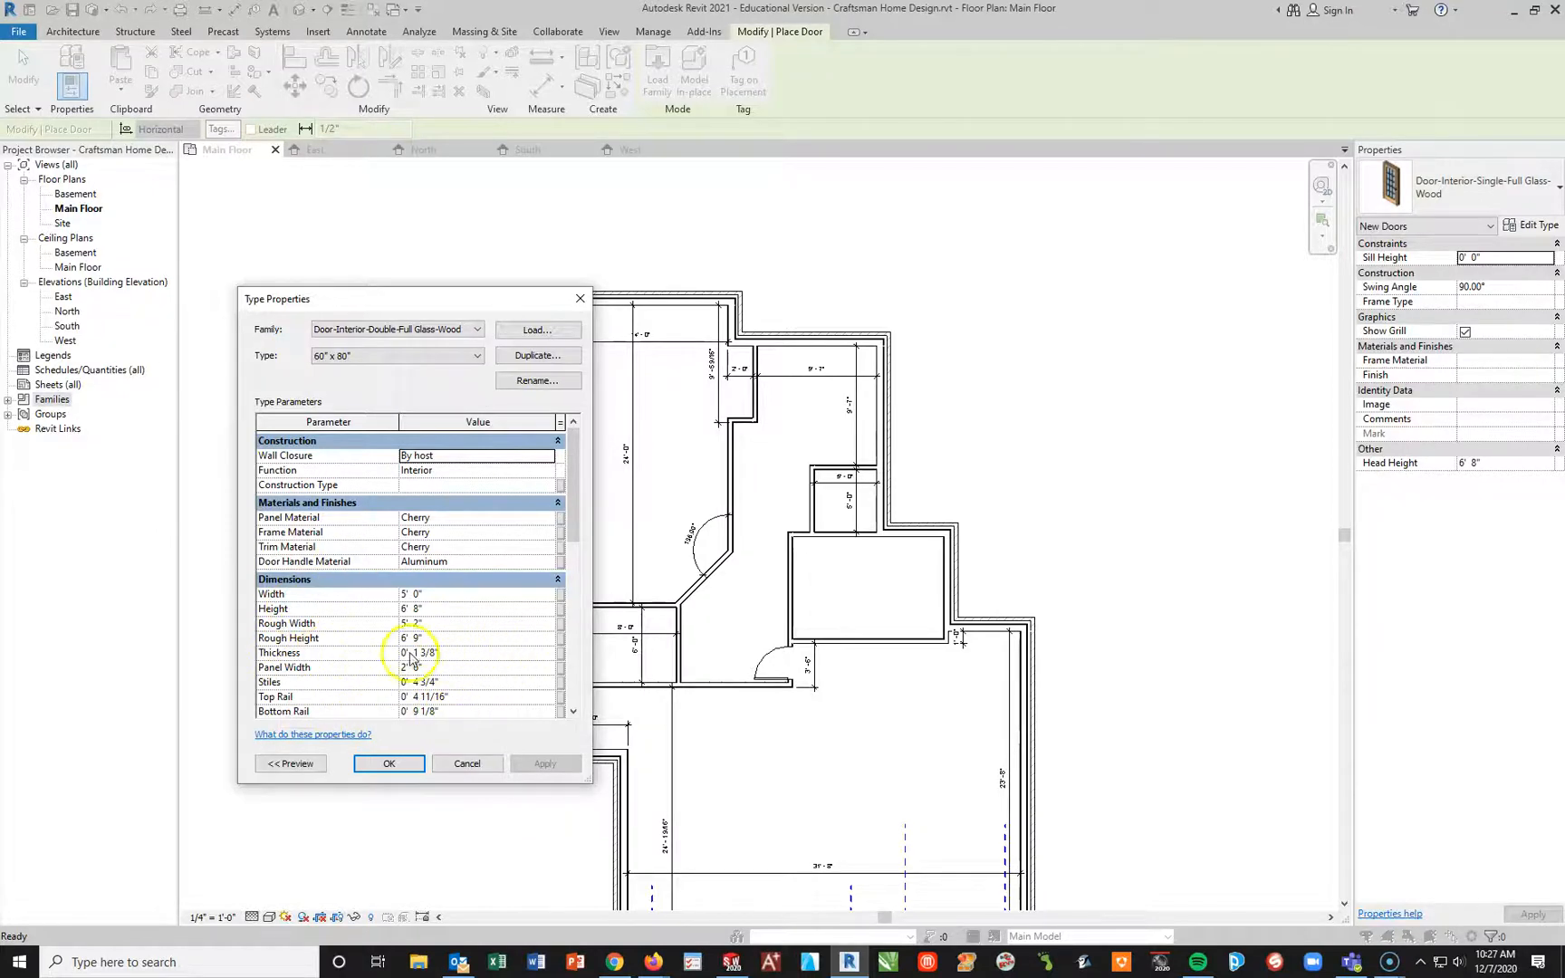
Step: Set the double glass door type's height to 7' 0" and width to 6' 0"
click(477, 613)
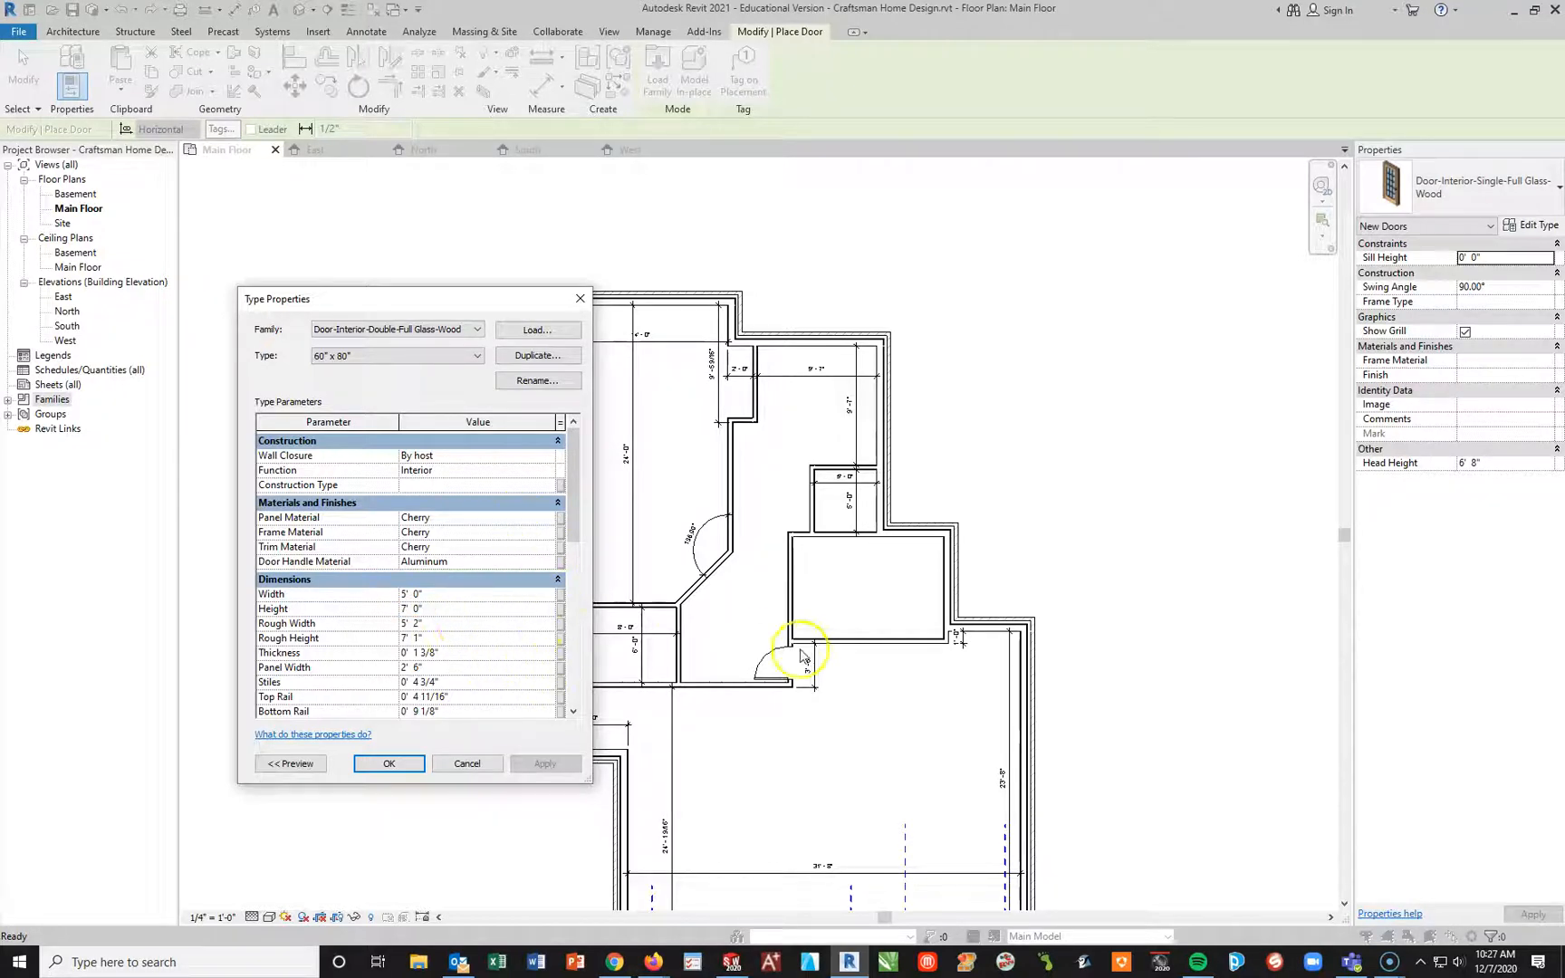
click(446, 595)
click(559, 521)
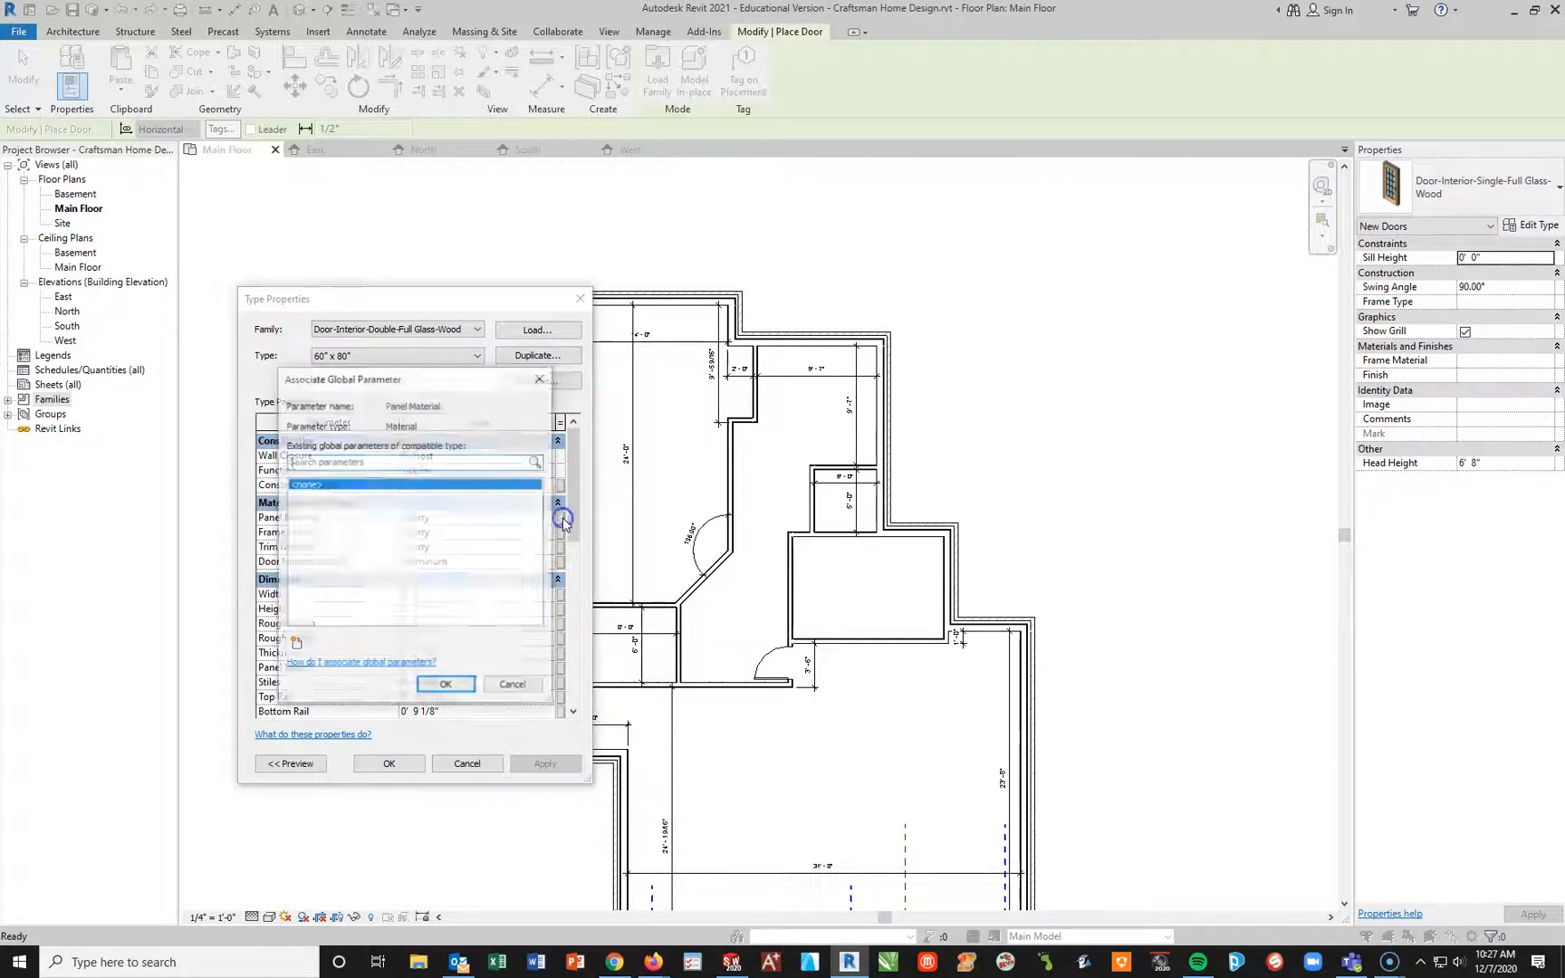
click(512, 687)
Step: Set the double glass door type's panel material and frame material to Clad - White
click(501, 515)
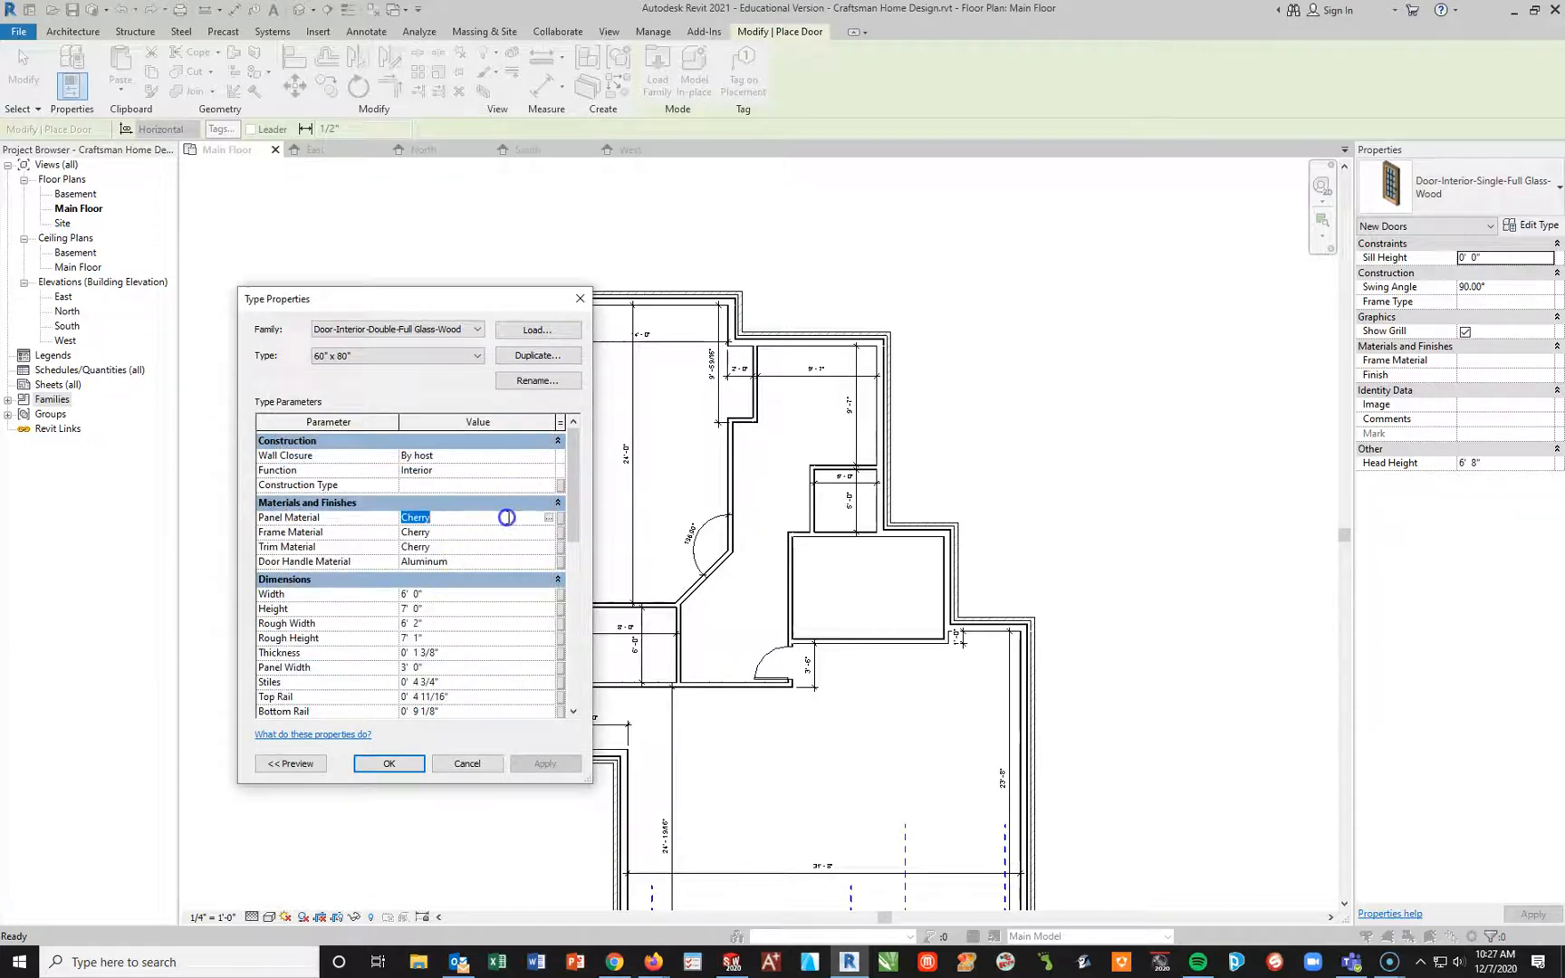
click(548, 517)
click(312, 576)
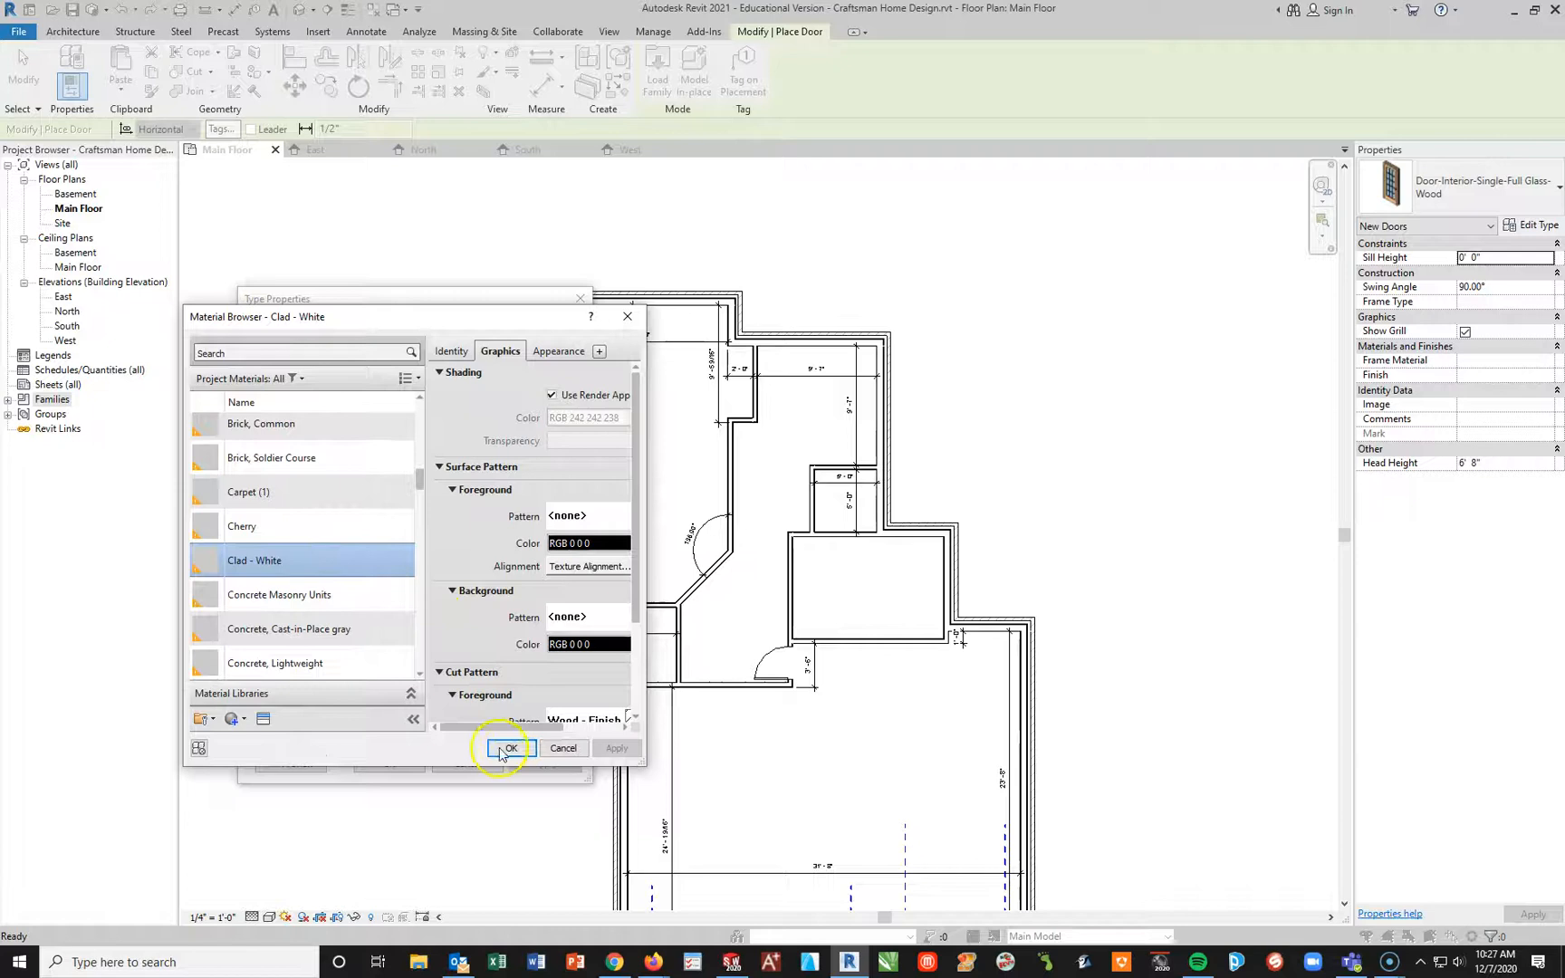
click(509, 748)
click(541, 533)
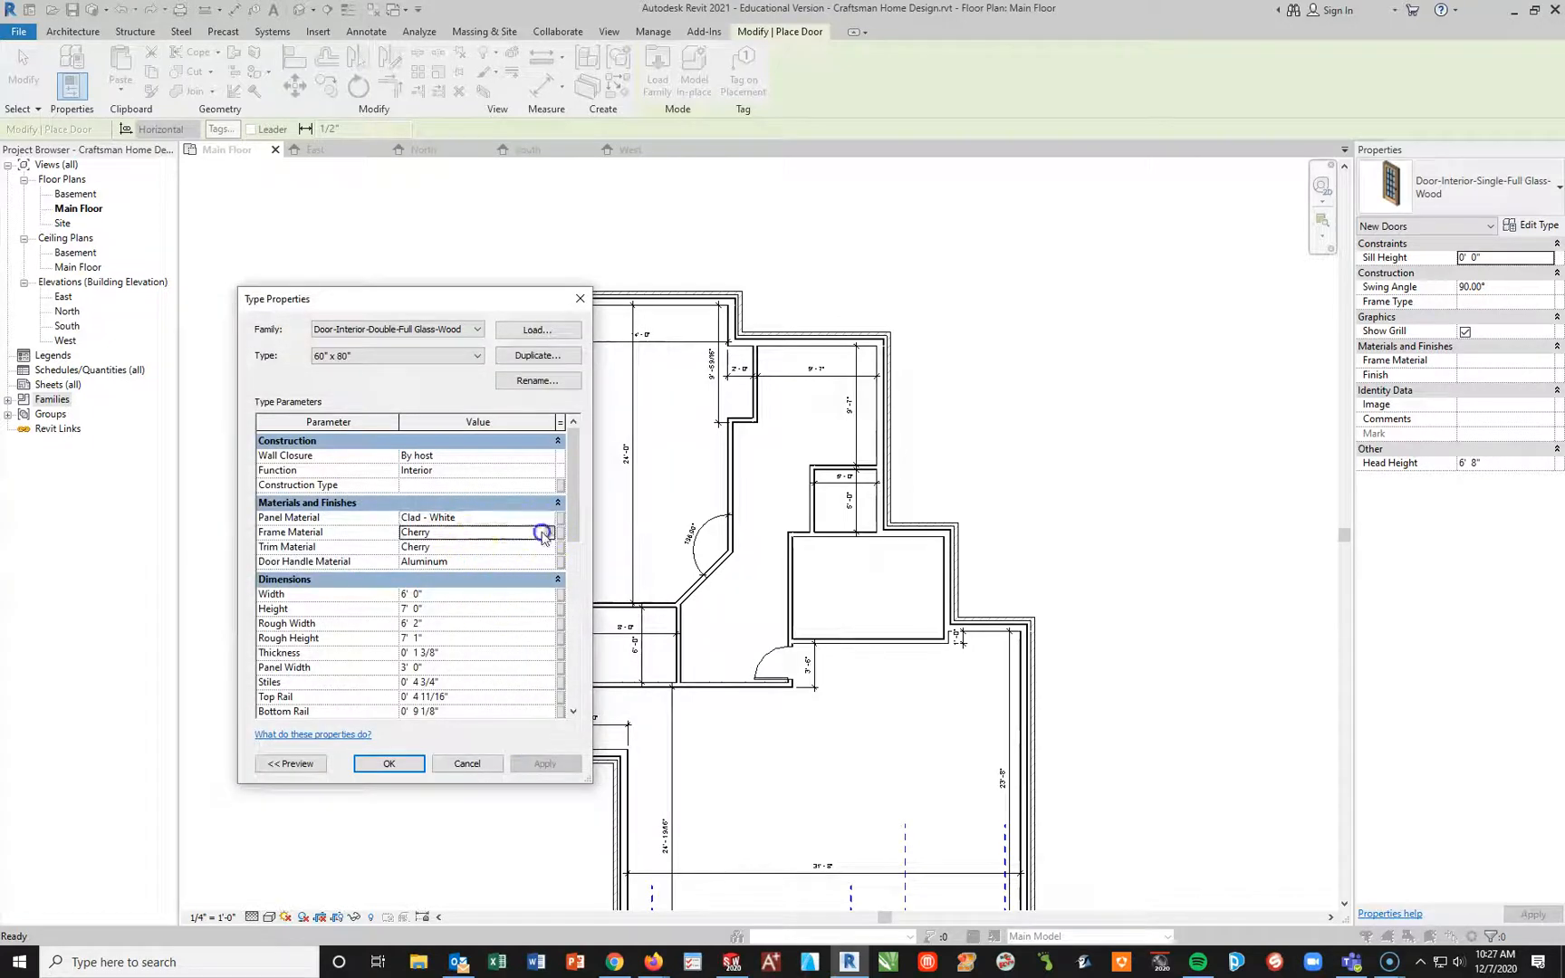
click(549, 533)
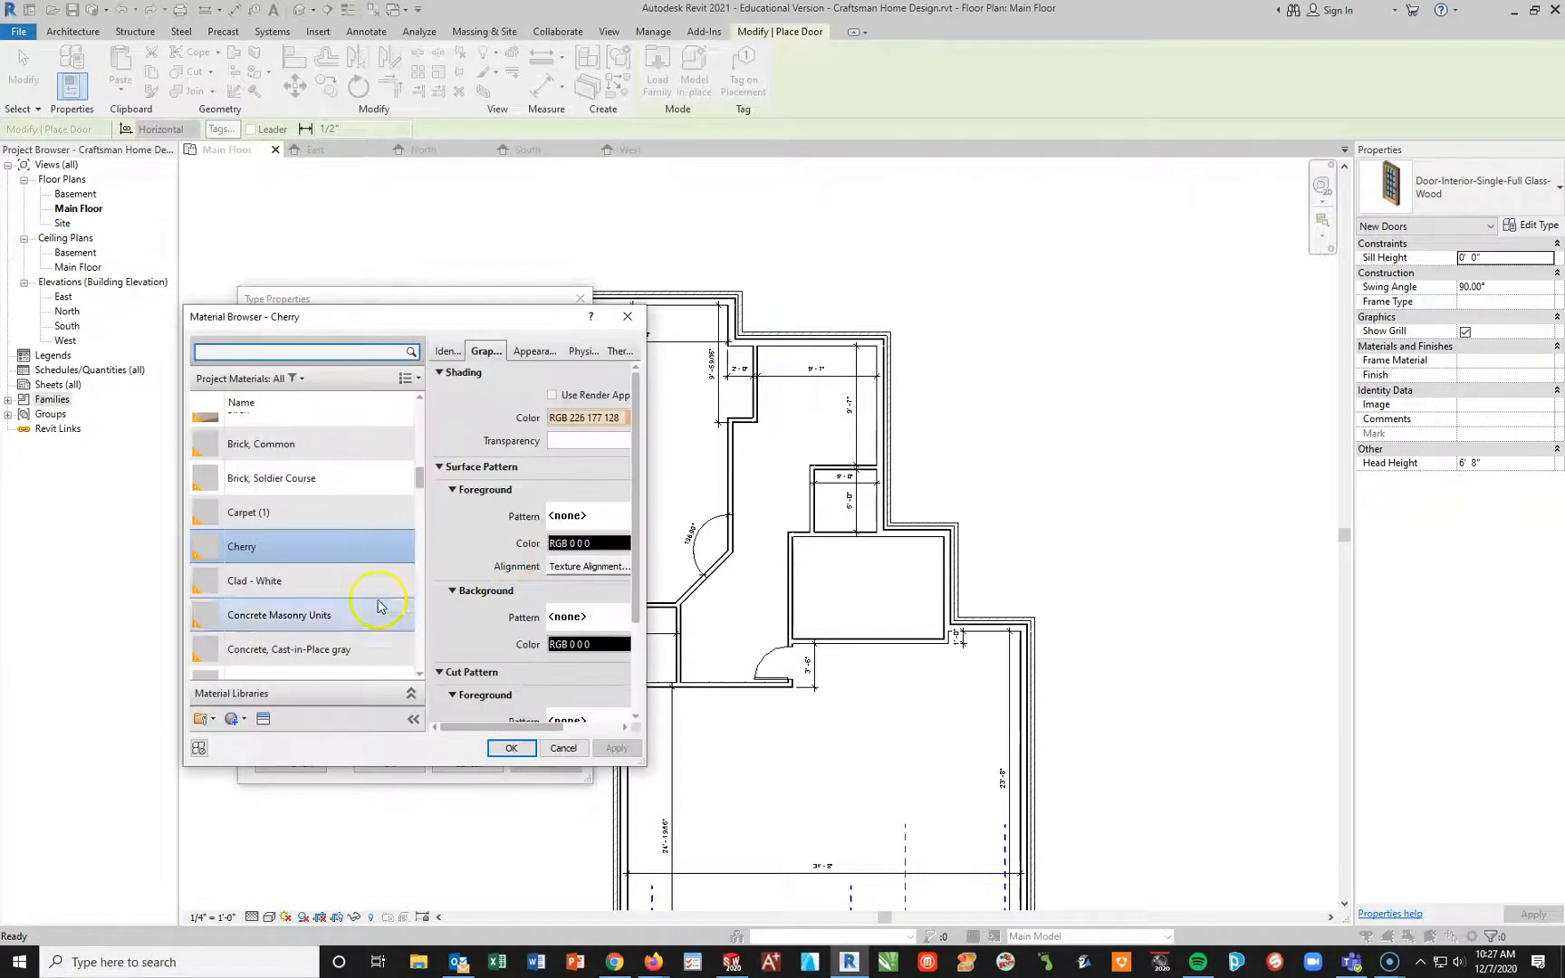
click(349, 584)
click(513, 750)
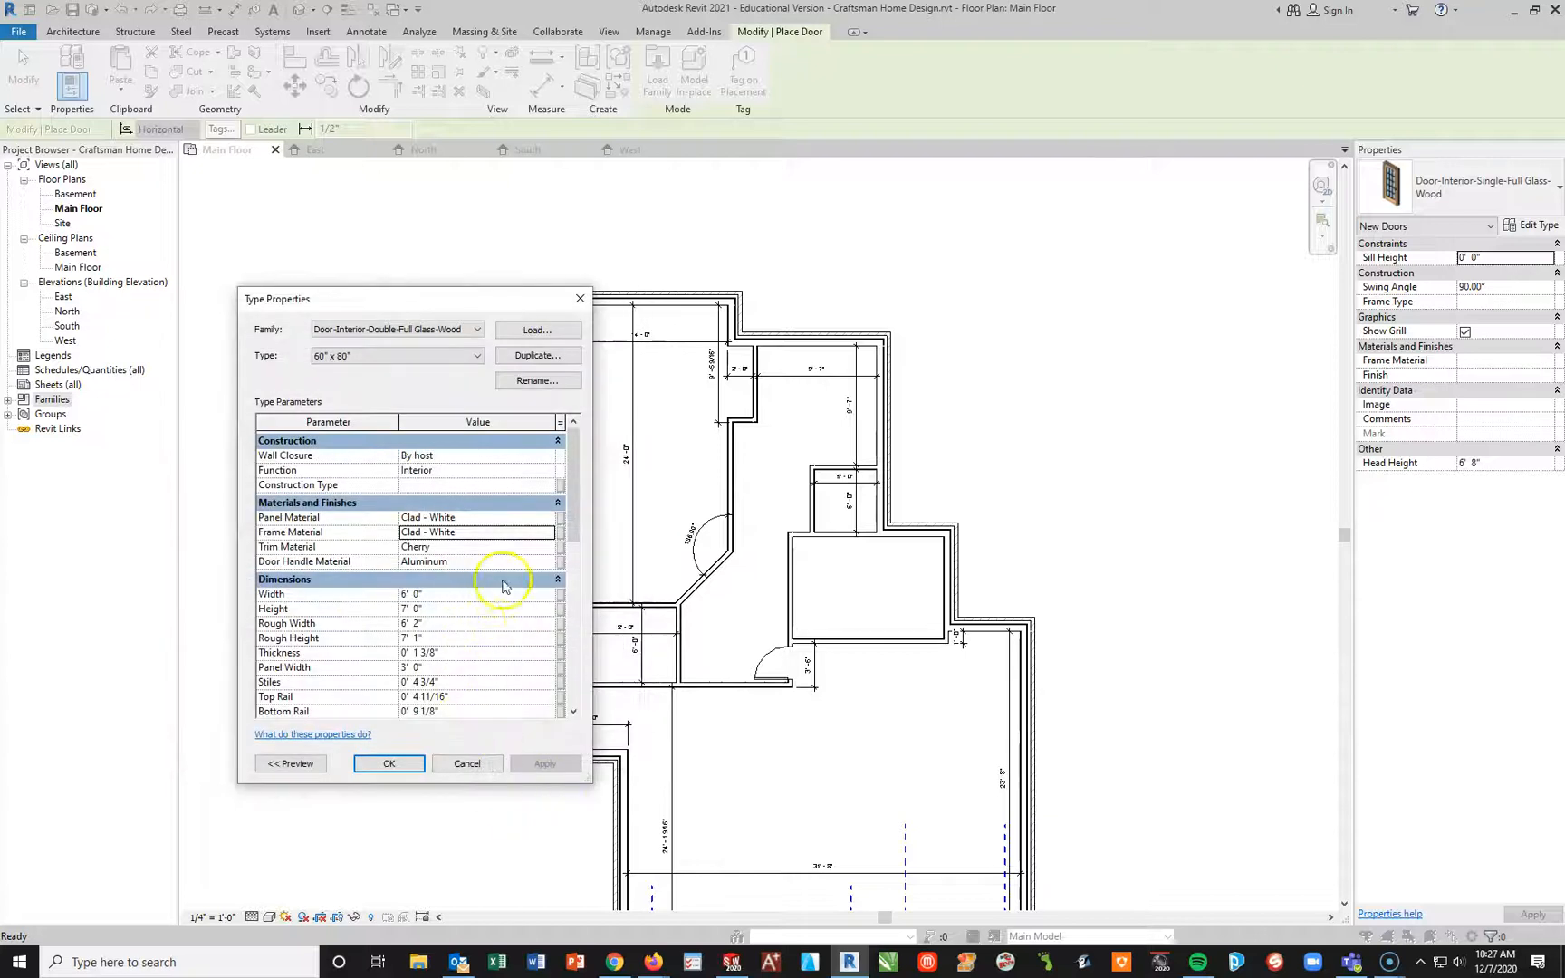
Step: Set the double glass door type's trim material to Clad - White and accept the type properties
click(530, 549)
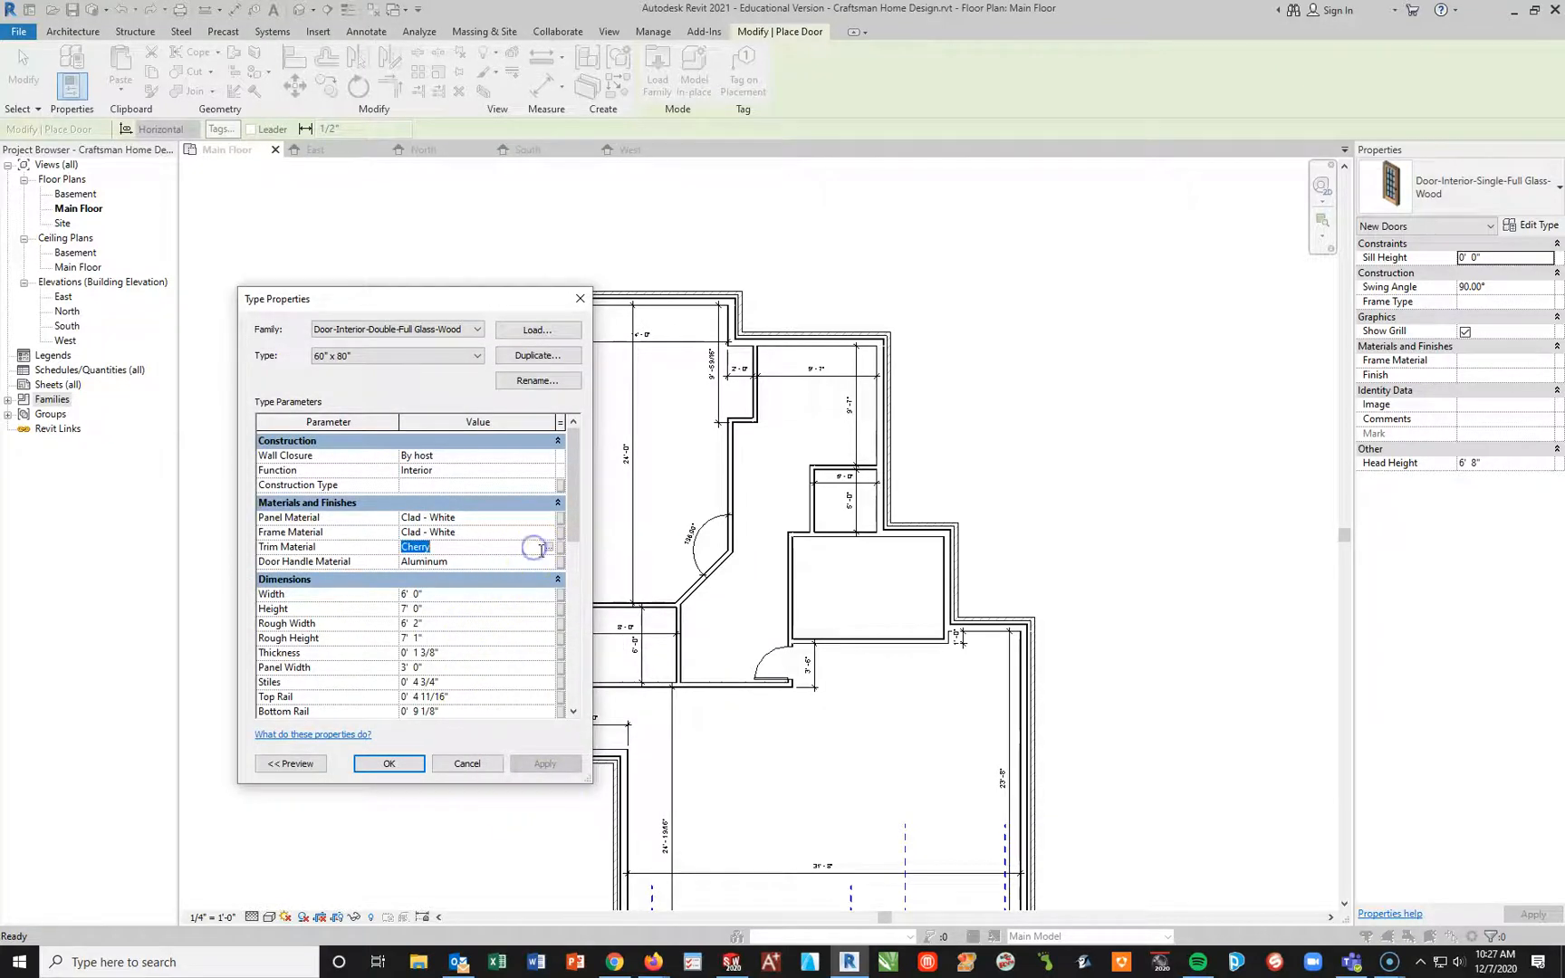
click(549, 544)
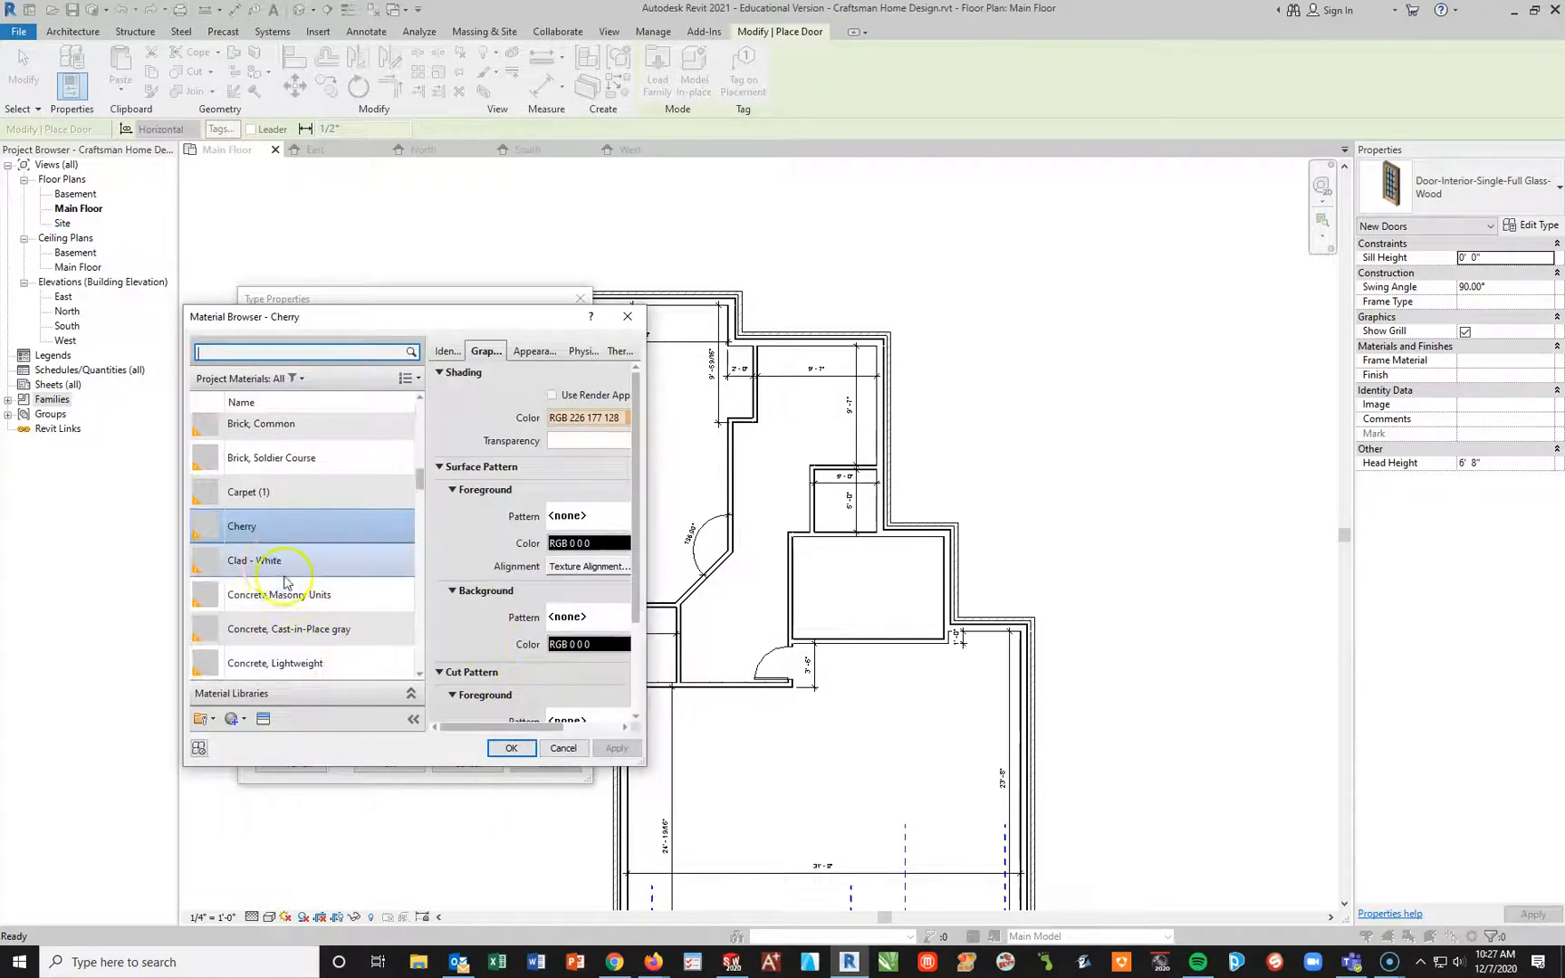
click(270, 563)
click(507, 749)
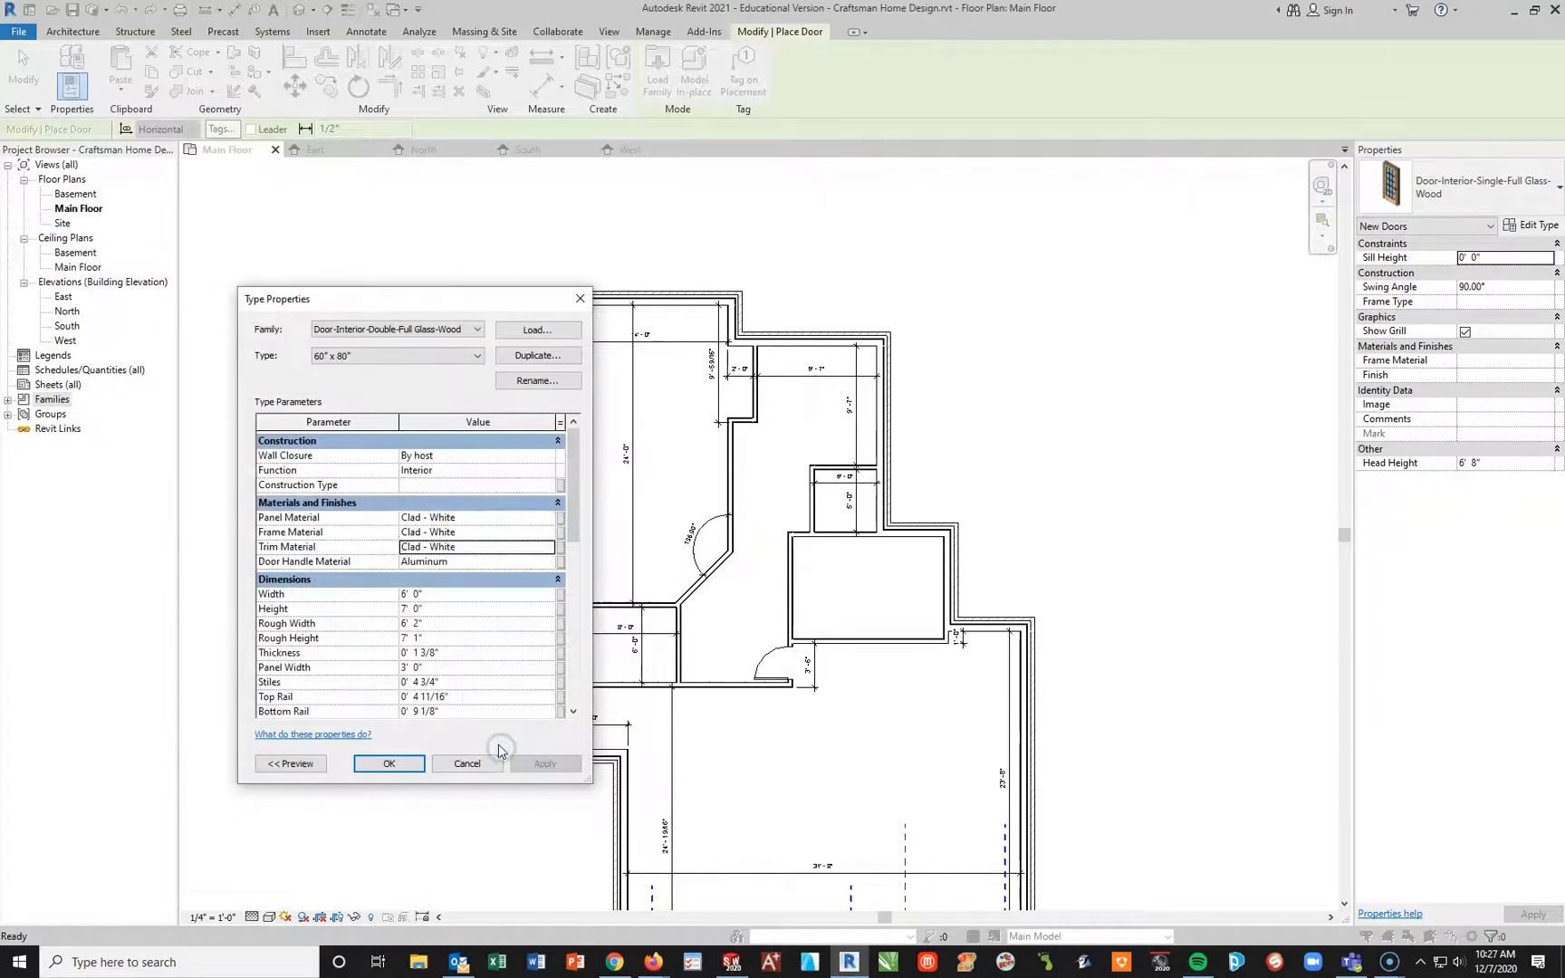
click(392, 765)
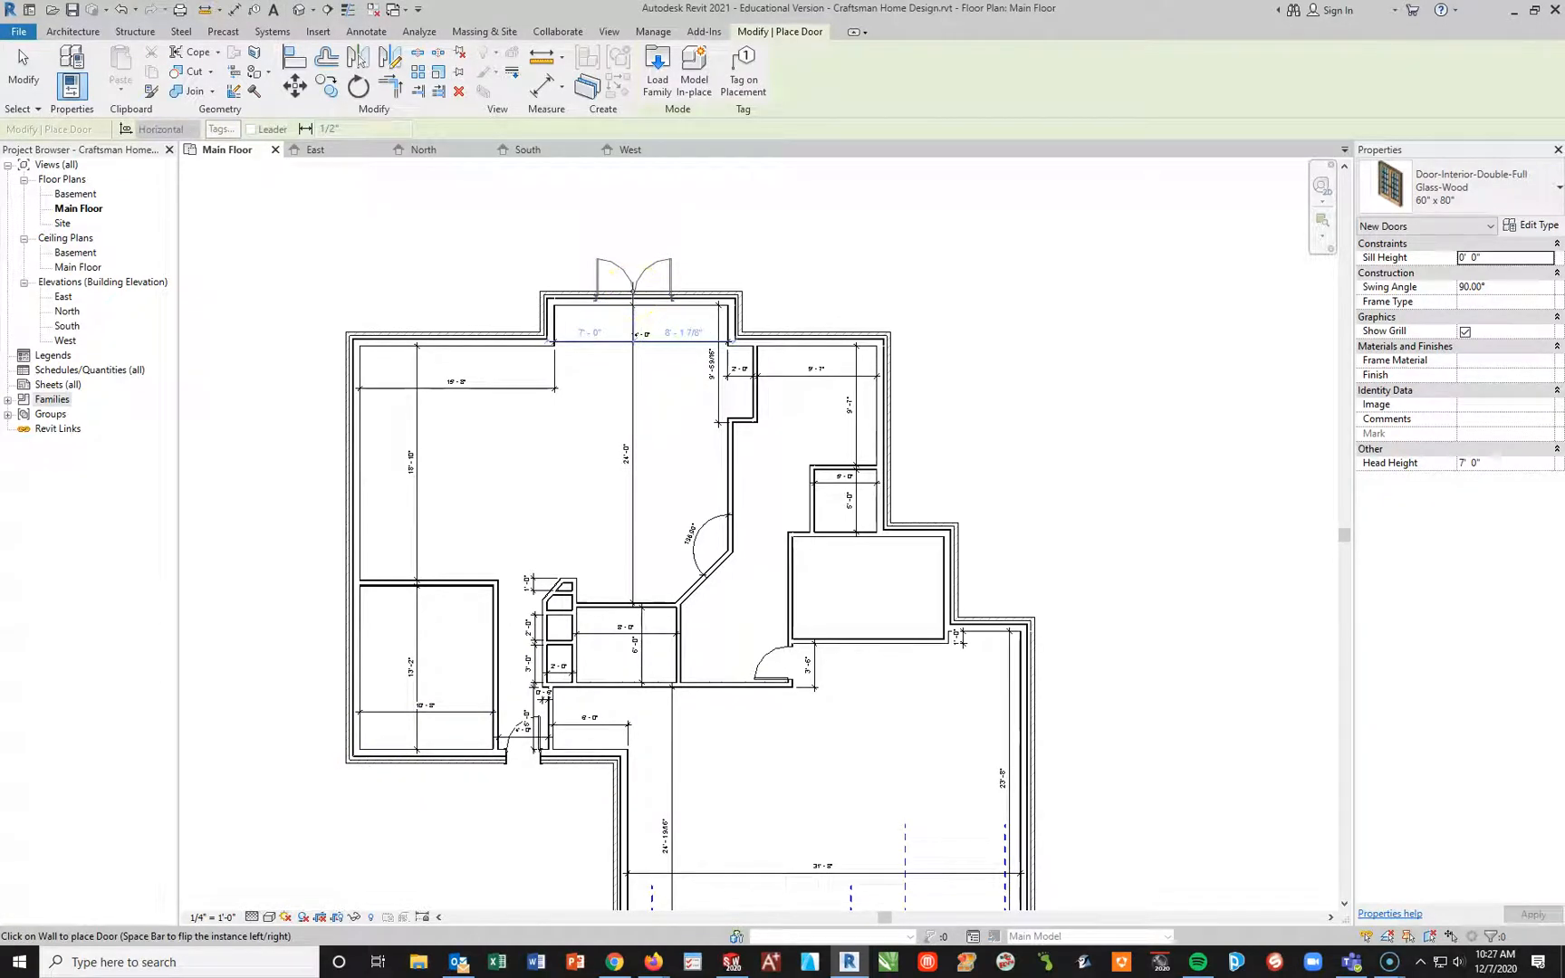
Step: Place the double glass door in the upper bump-out's exterior wall, swinging outward, centred about 7' 0" from the wall's left corner
click(633, 291)
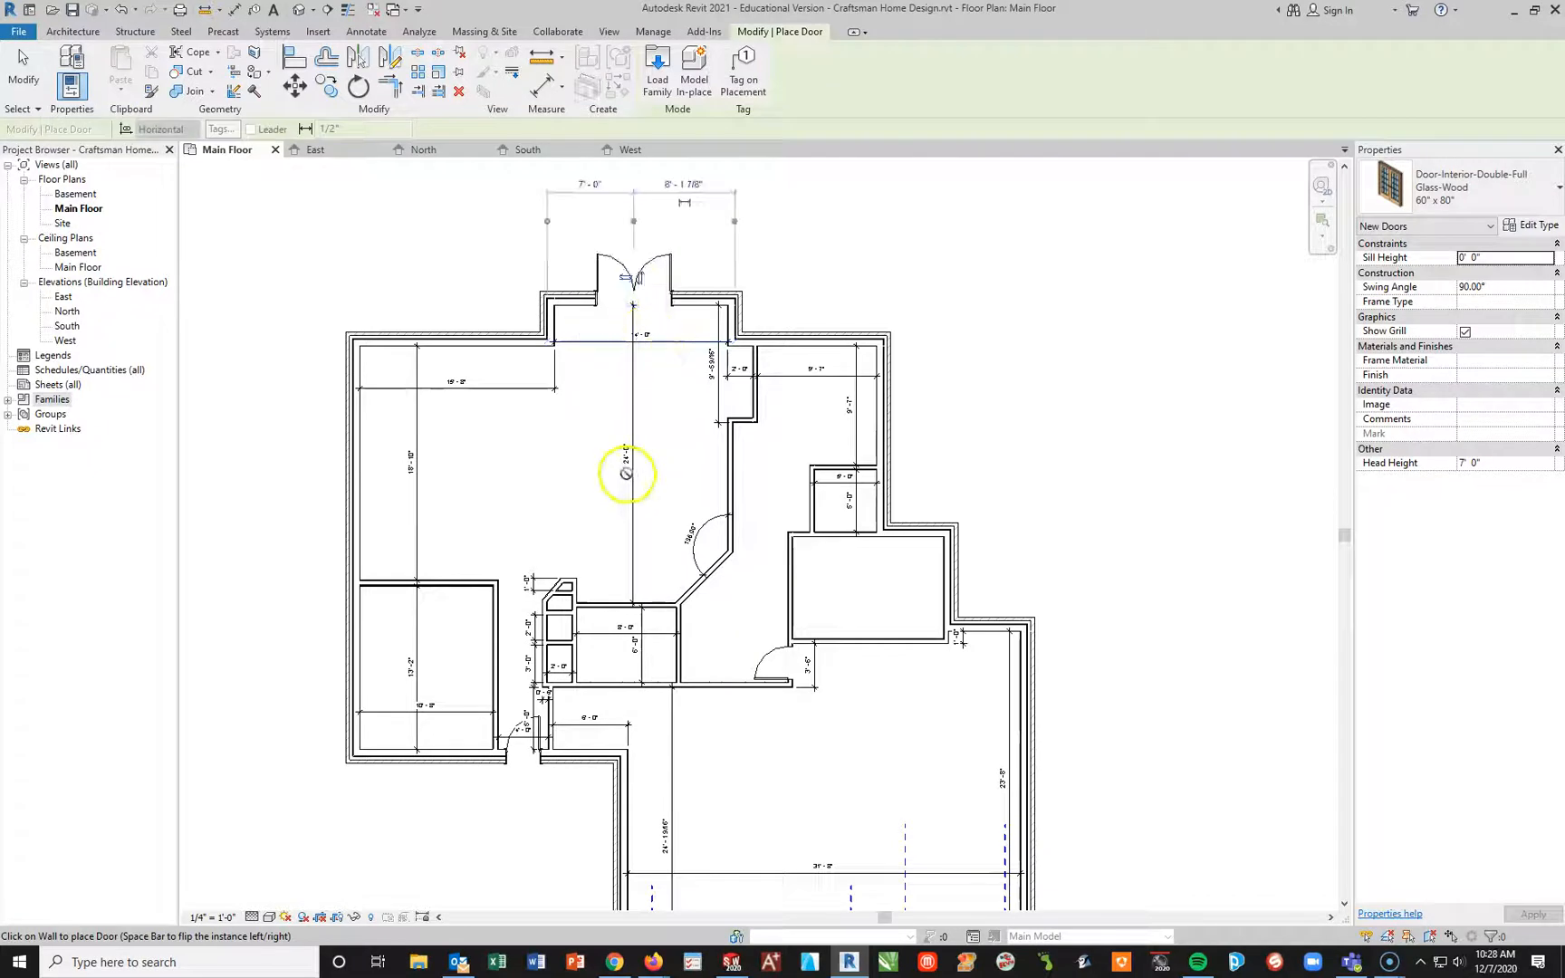
key(Escape)
Step: Turn off the grill on the placed double glass door and reselect its Door-Interior-Double-Full Glass-Wood 60" x 80" type
click(625, 288)
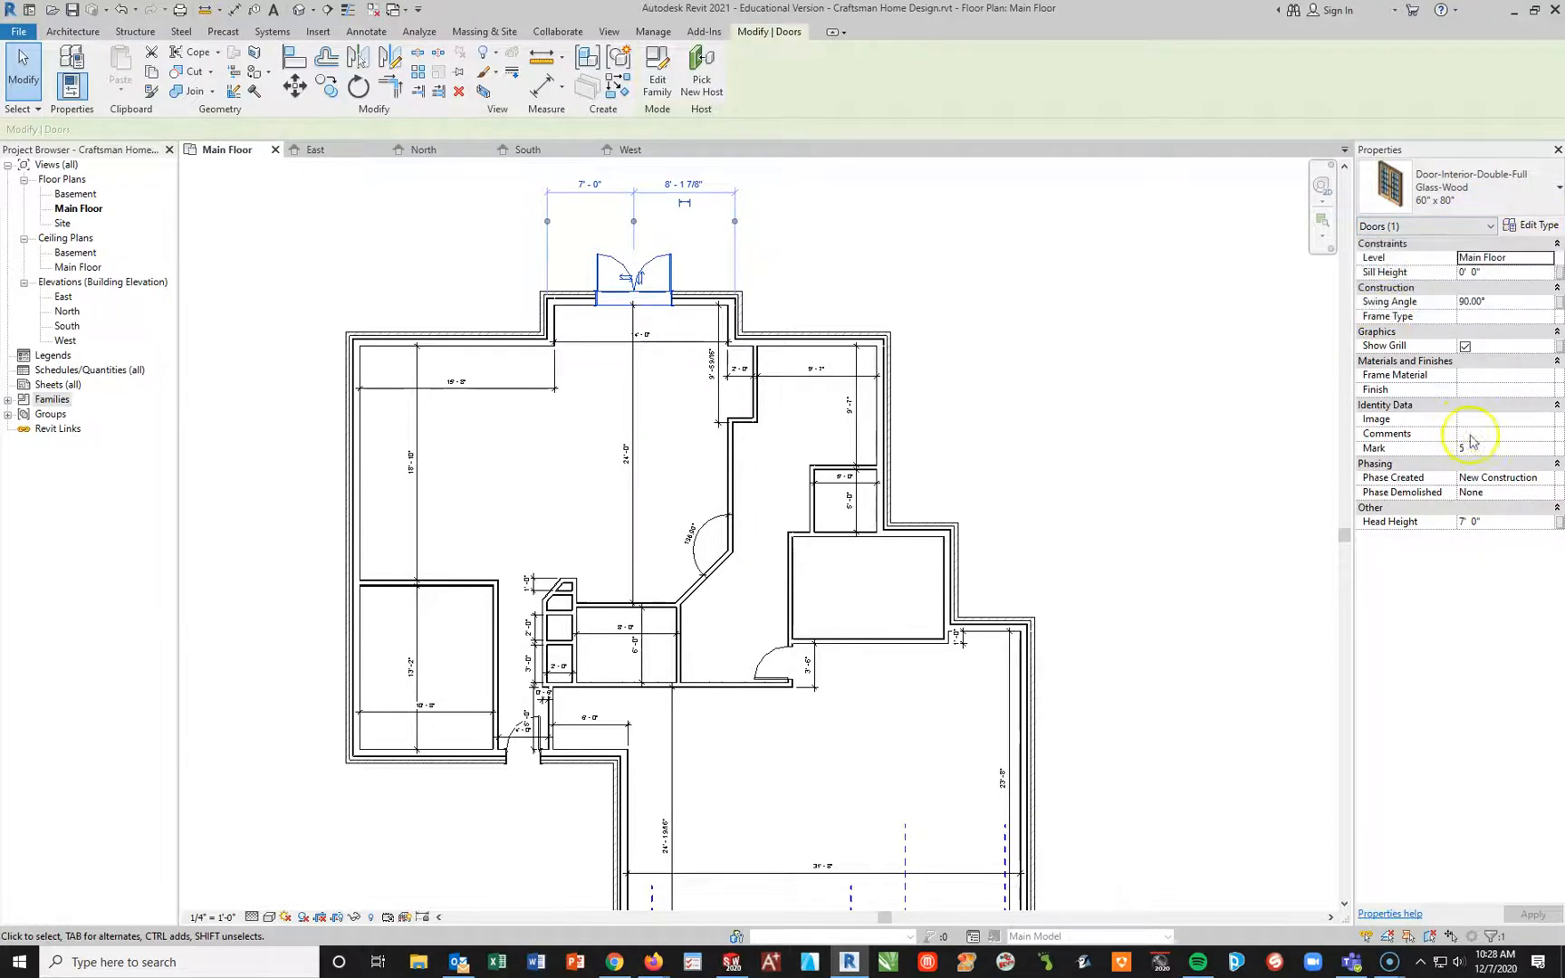
click(1464, 346)
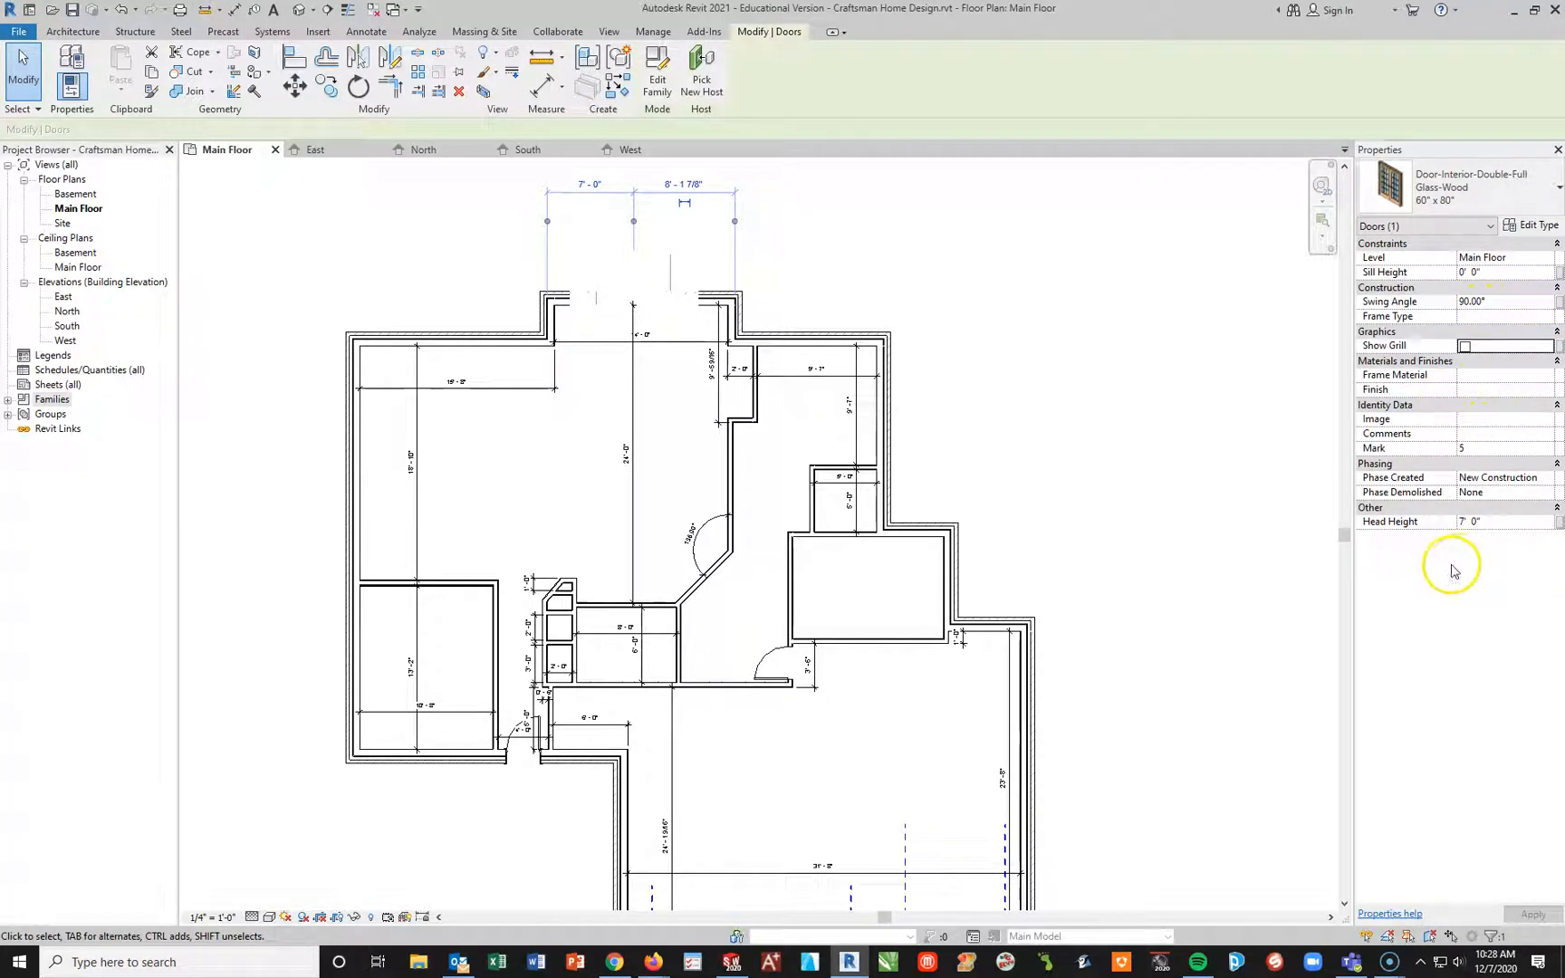
click(1558, 190)
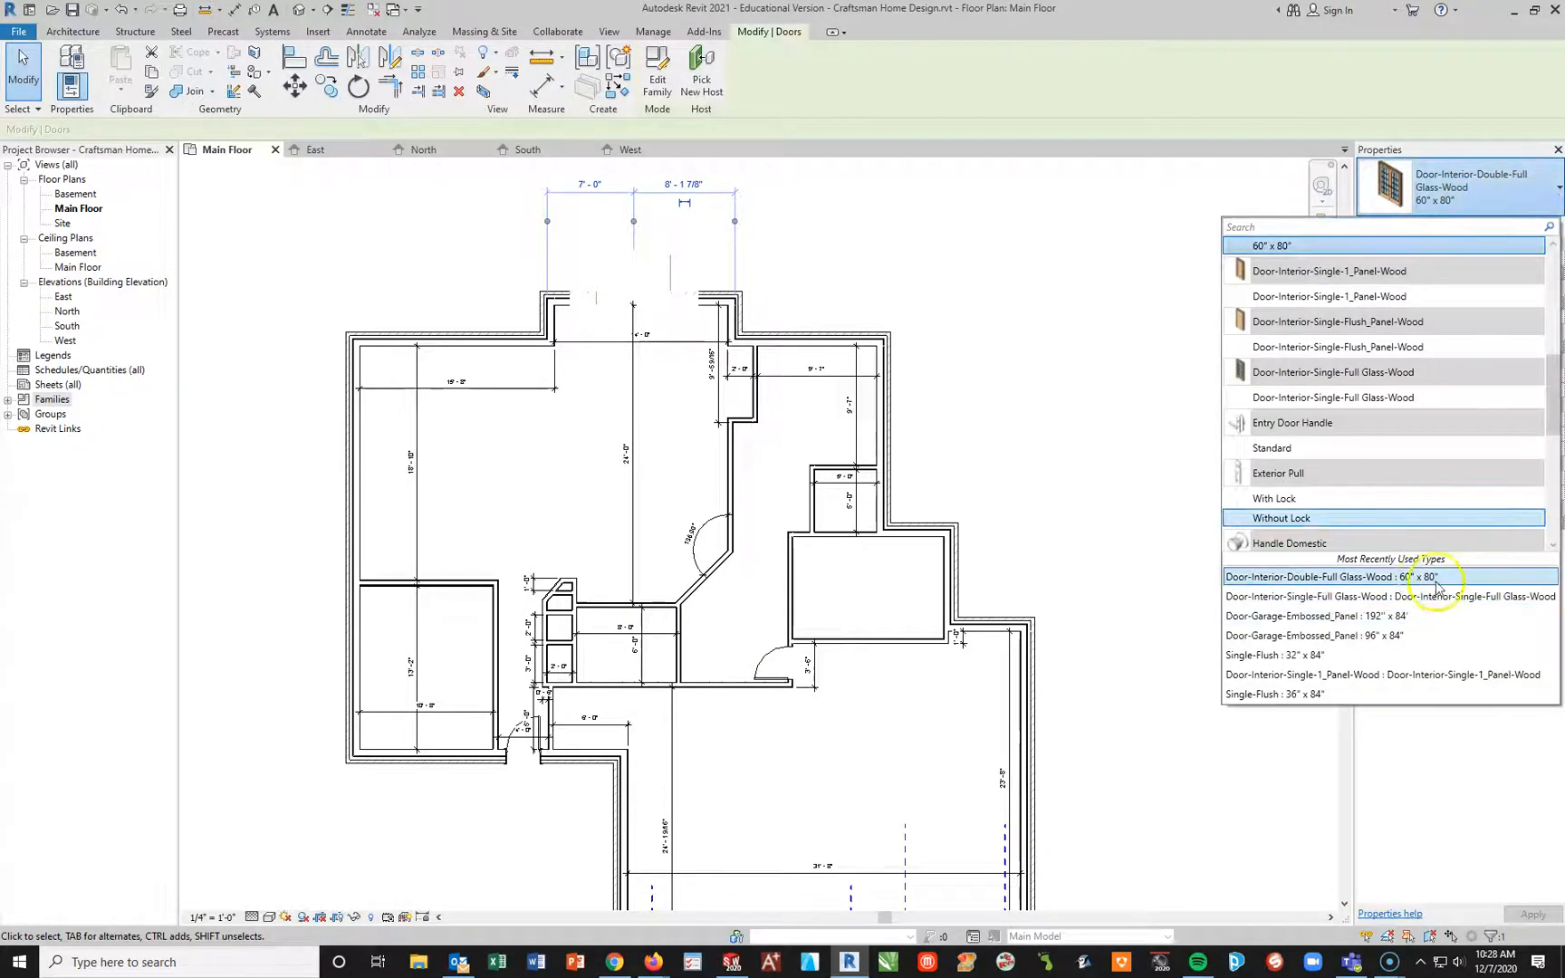
click(1468, 578)
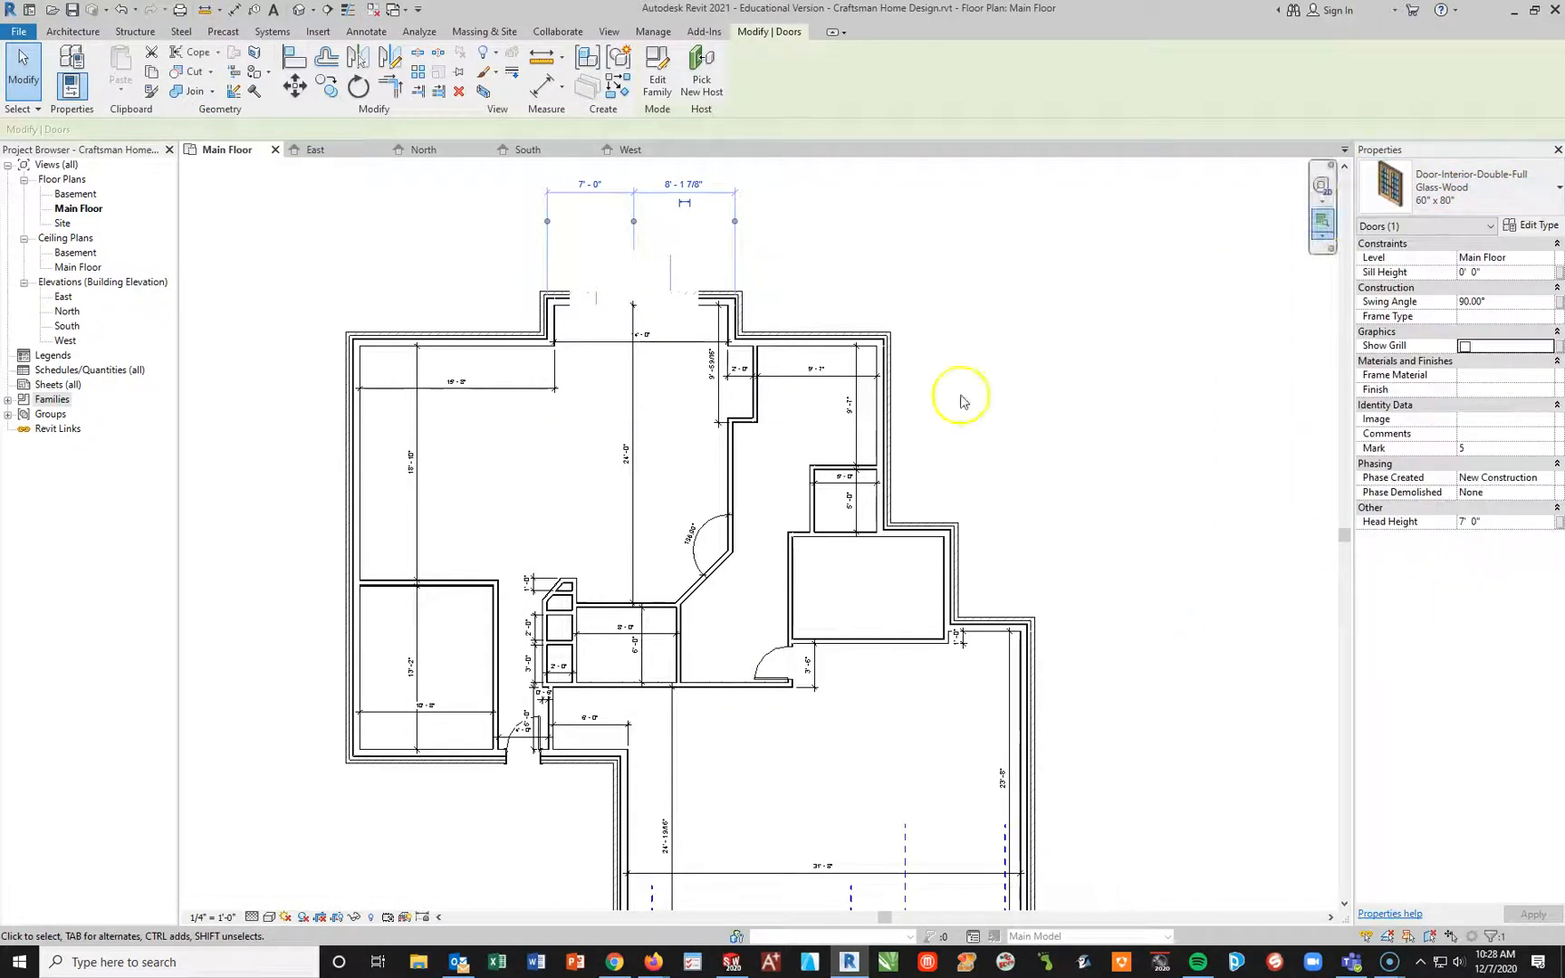
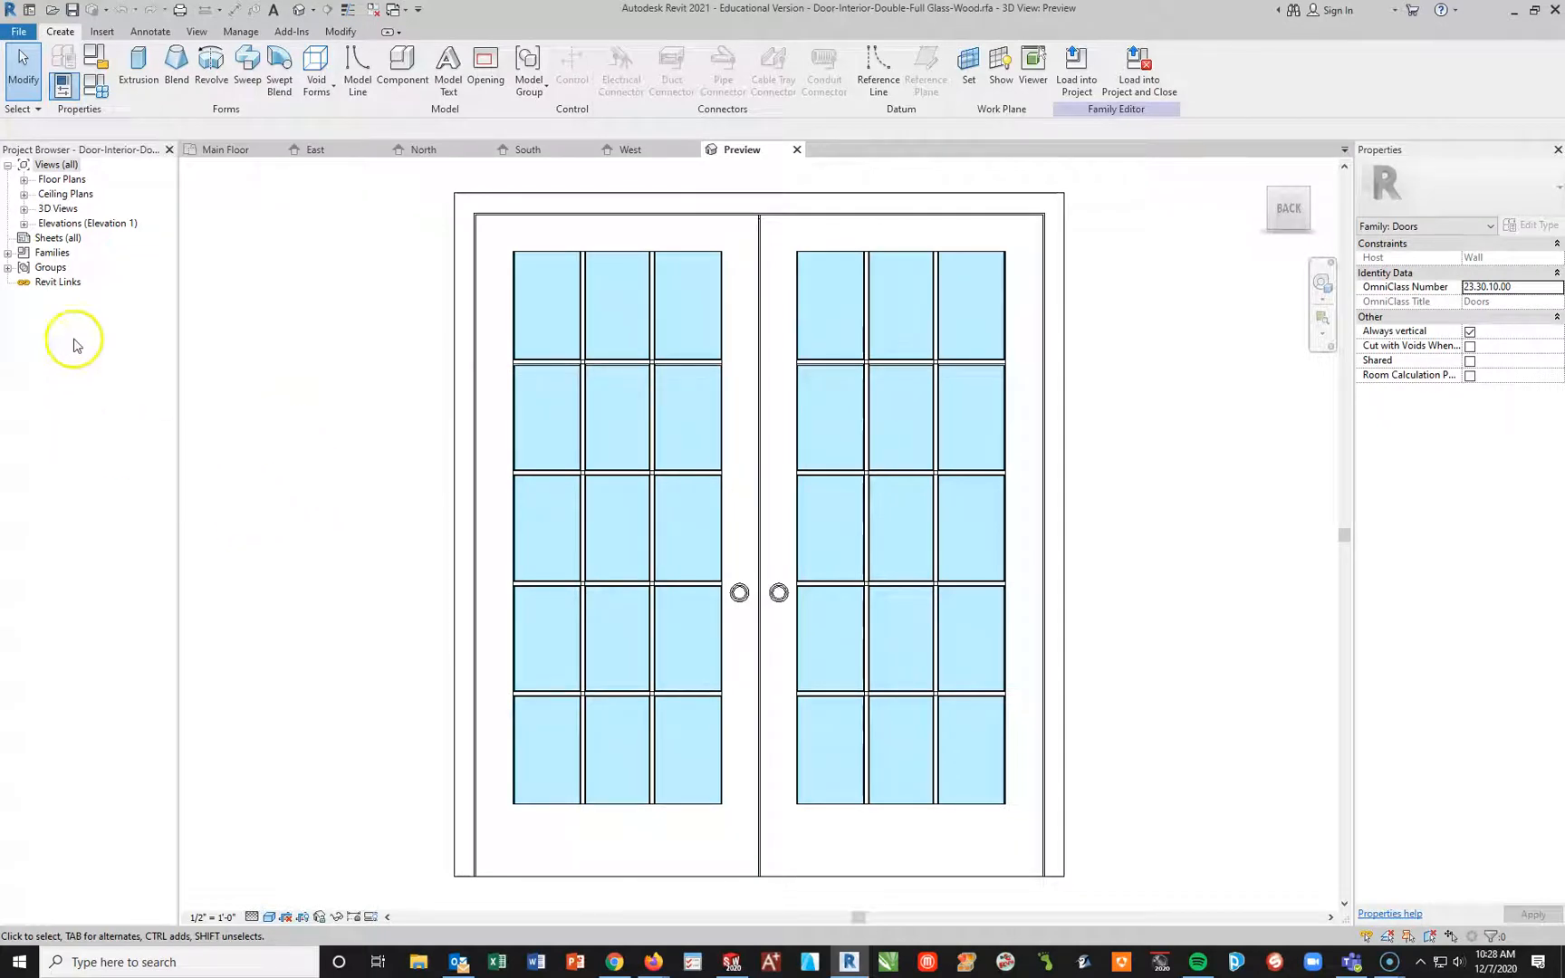
Step: Examine the door families nested in the double glass door family and return to the Main Floor plan
click(8, 254)
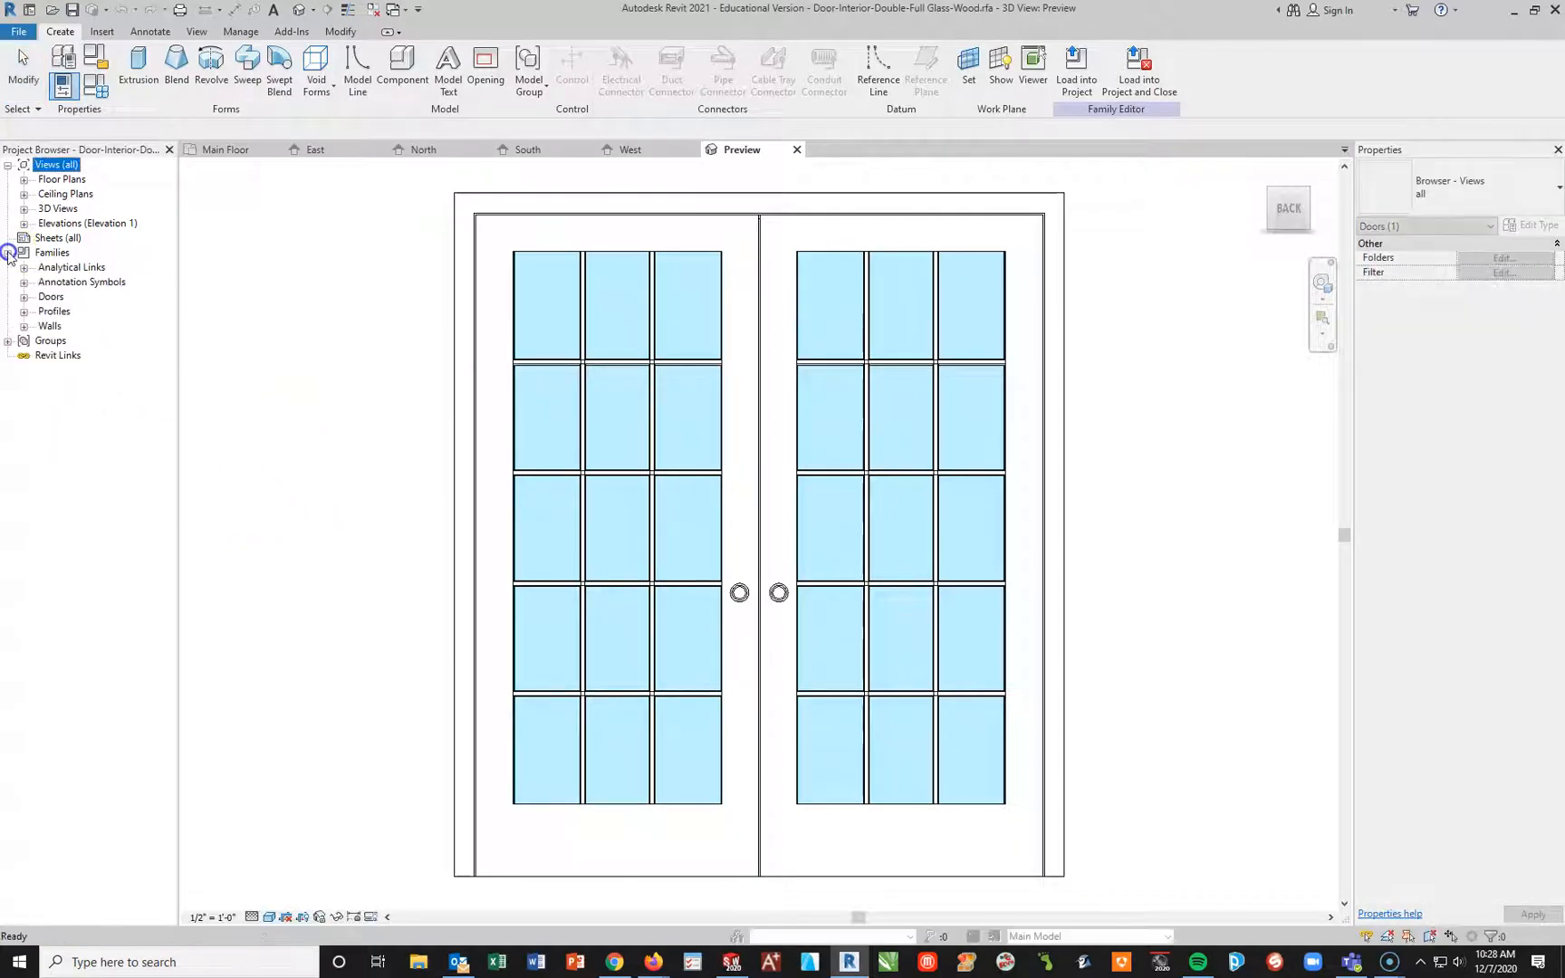
click(23, 298)
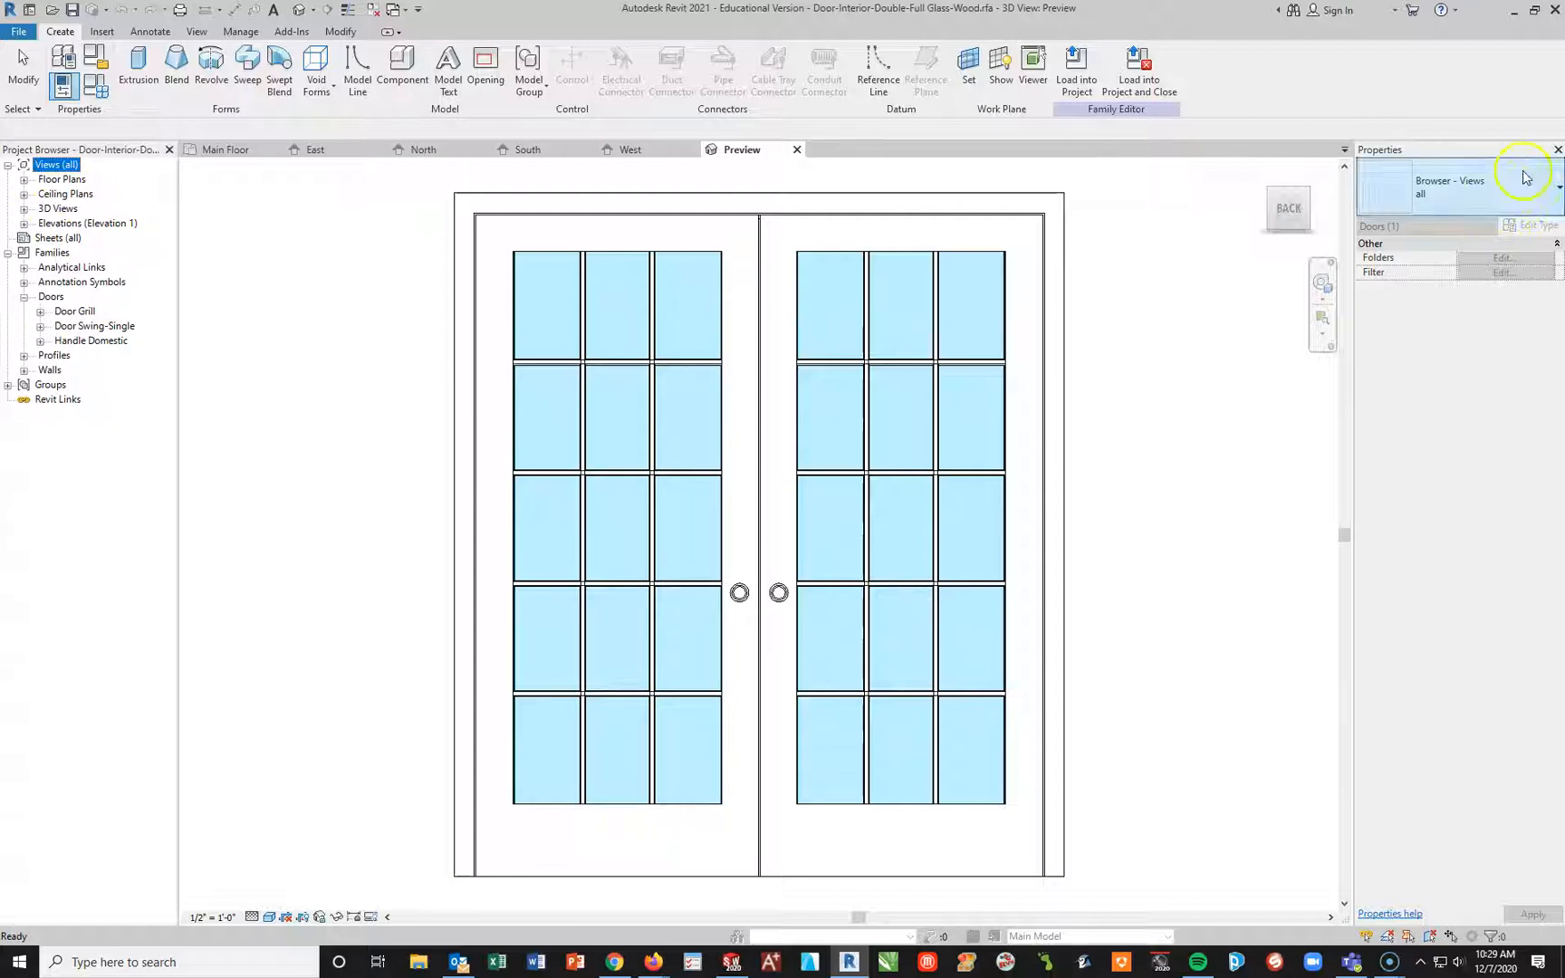
click(1558, 149)
click(222, 150)
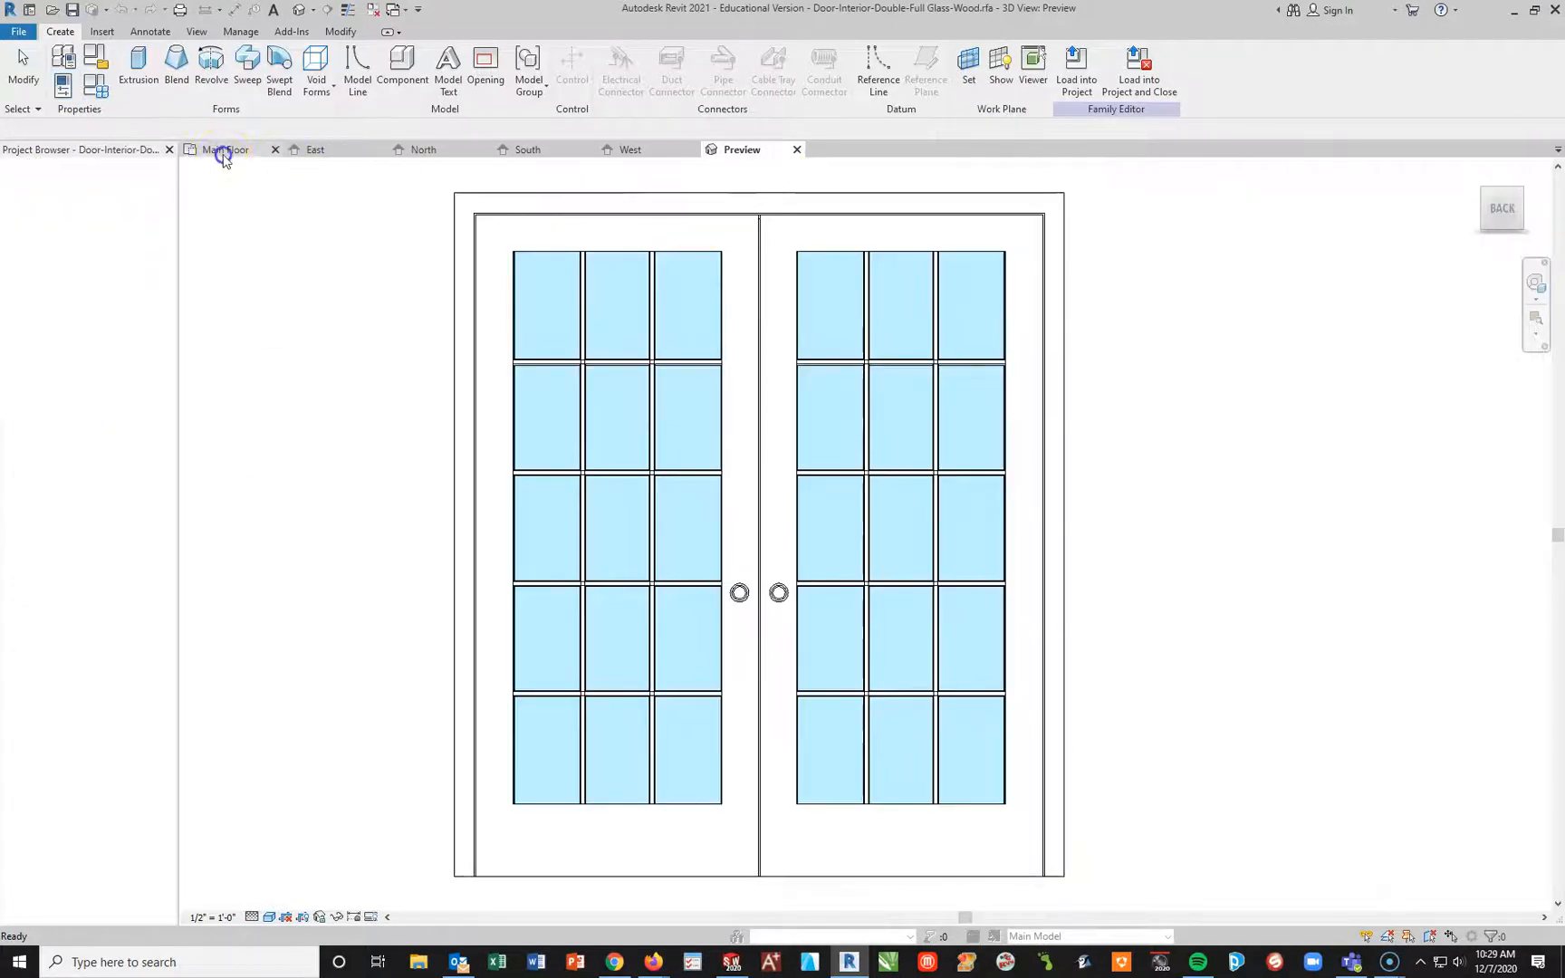
Step: Examine the project's loaded door families and the sizes of Door-Exterior-Double-Full Glass-Wood_Clad, widening the Project Browser to read the names
click(8, 399)
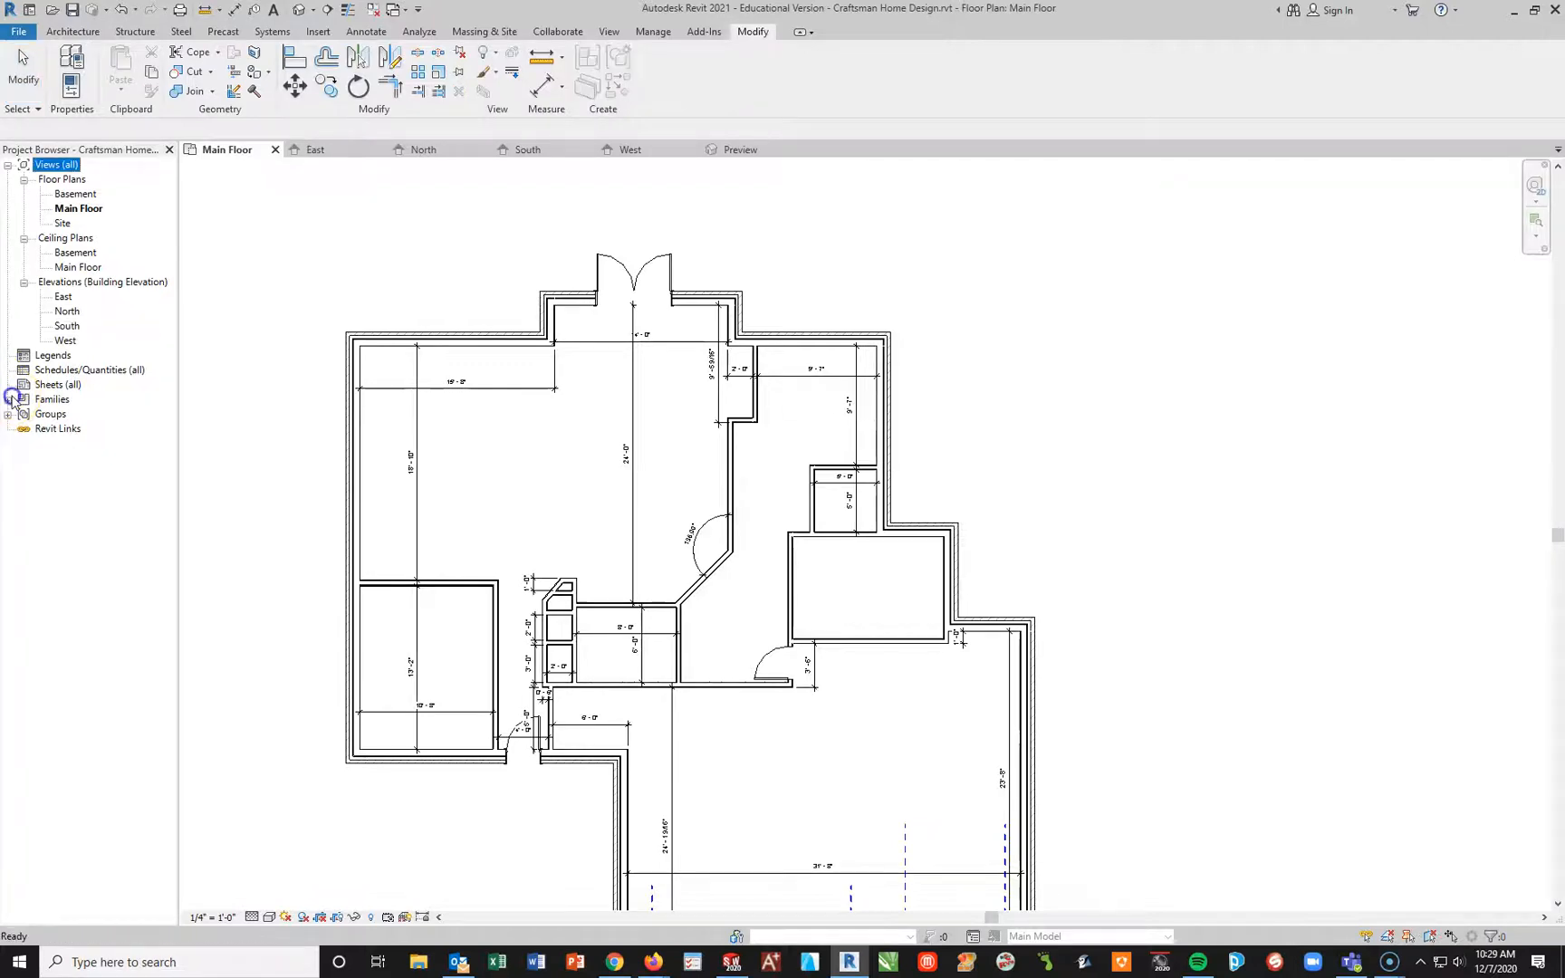
scroll(95, 430, down, 2)
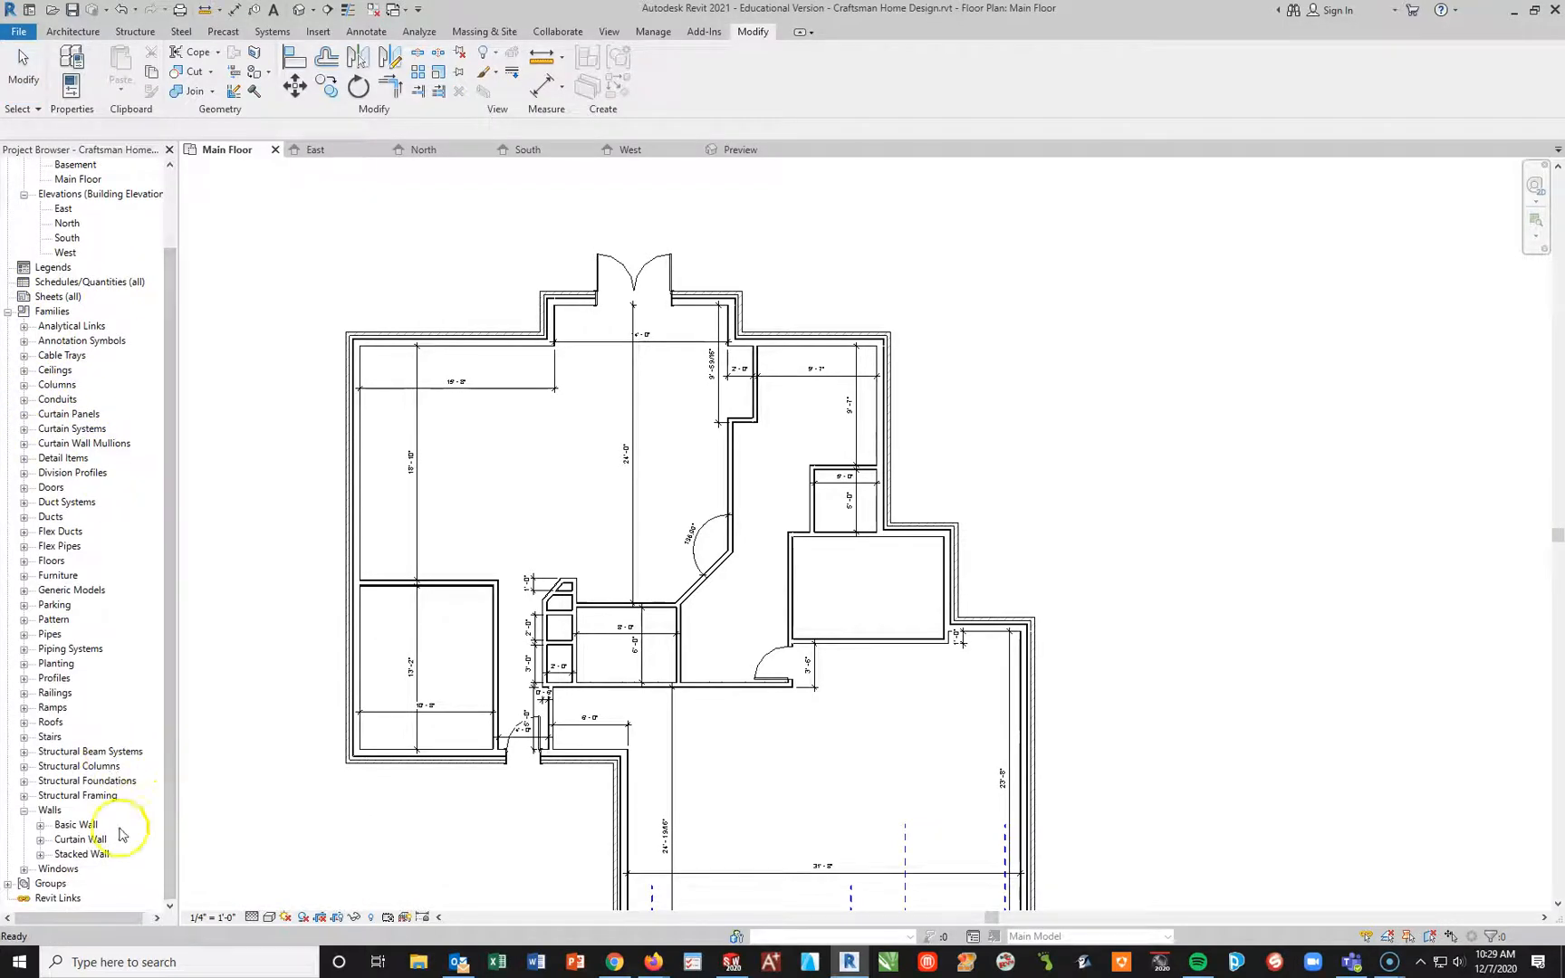
click(24, 811)
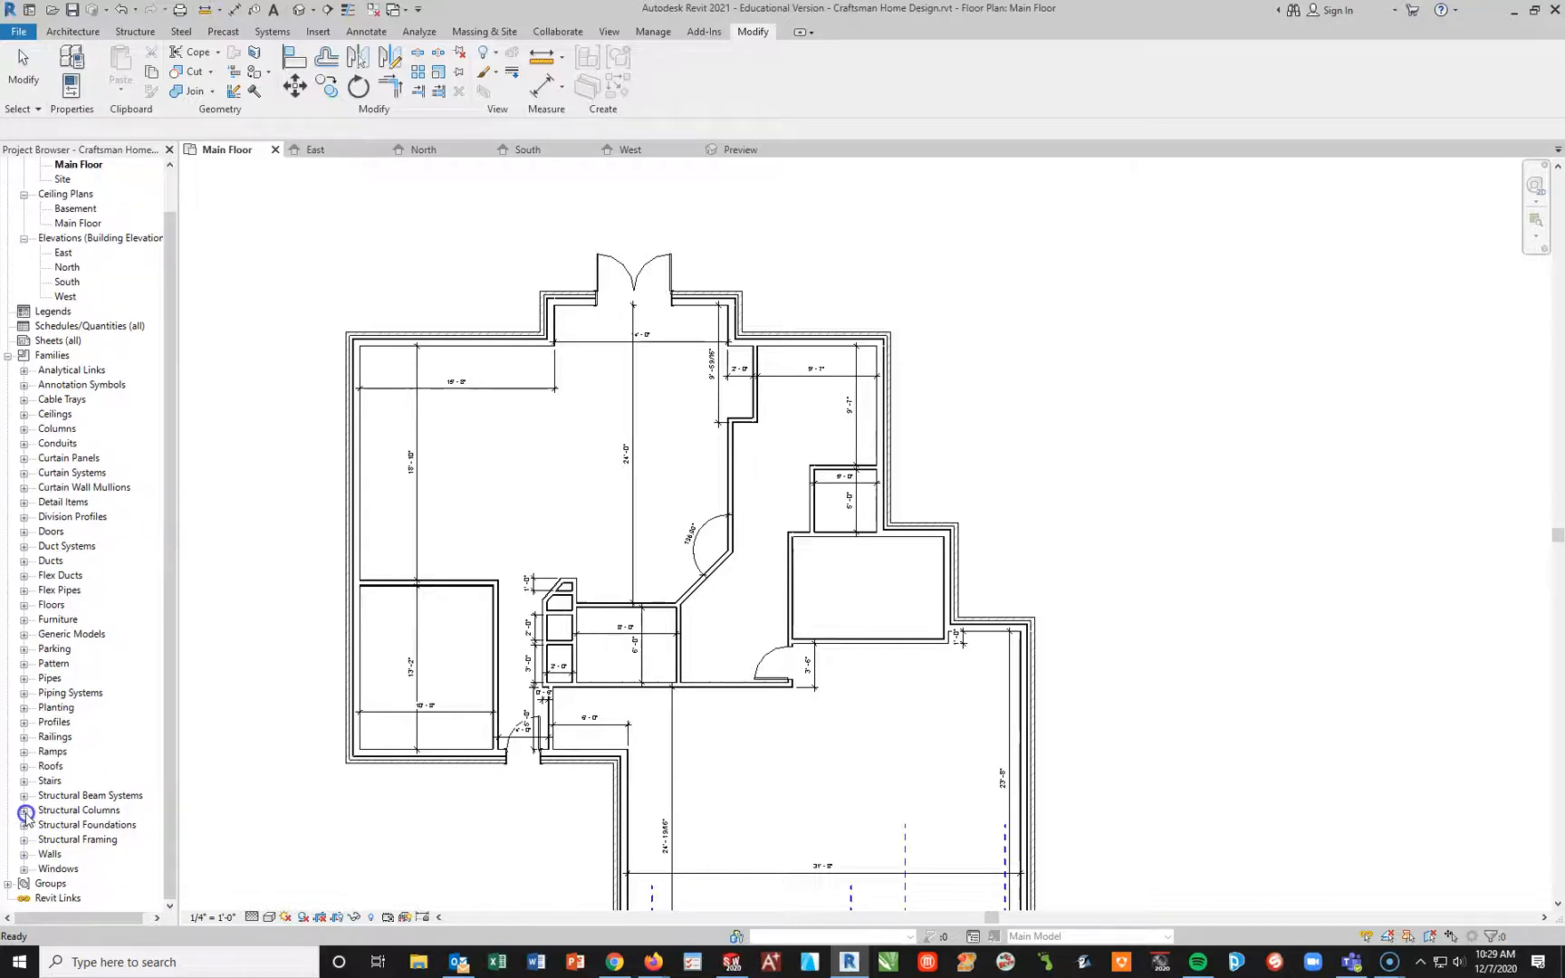
click(25, 534)
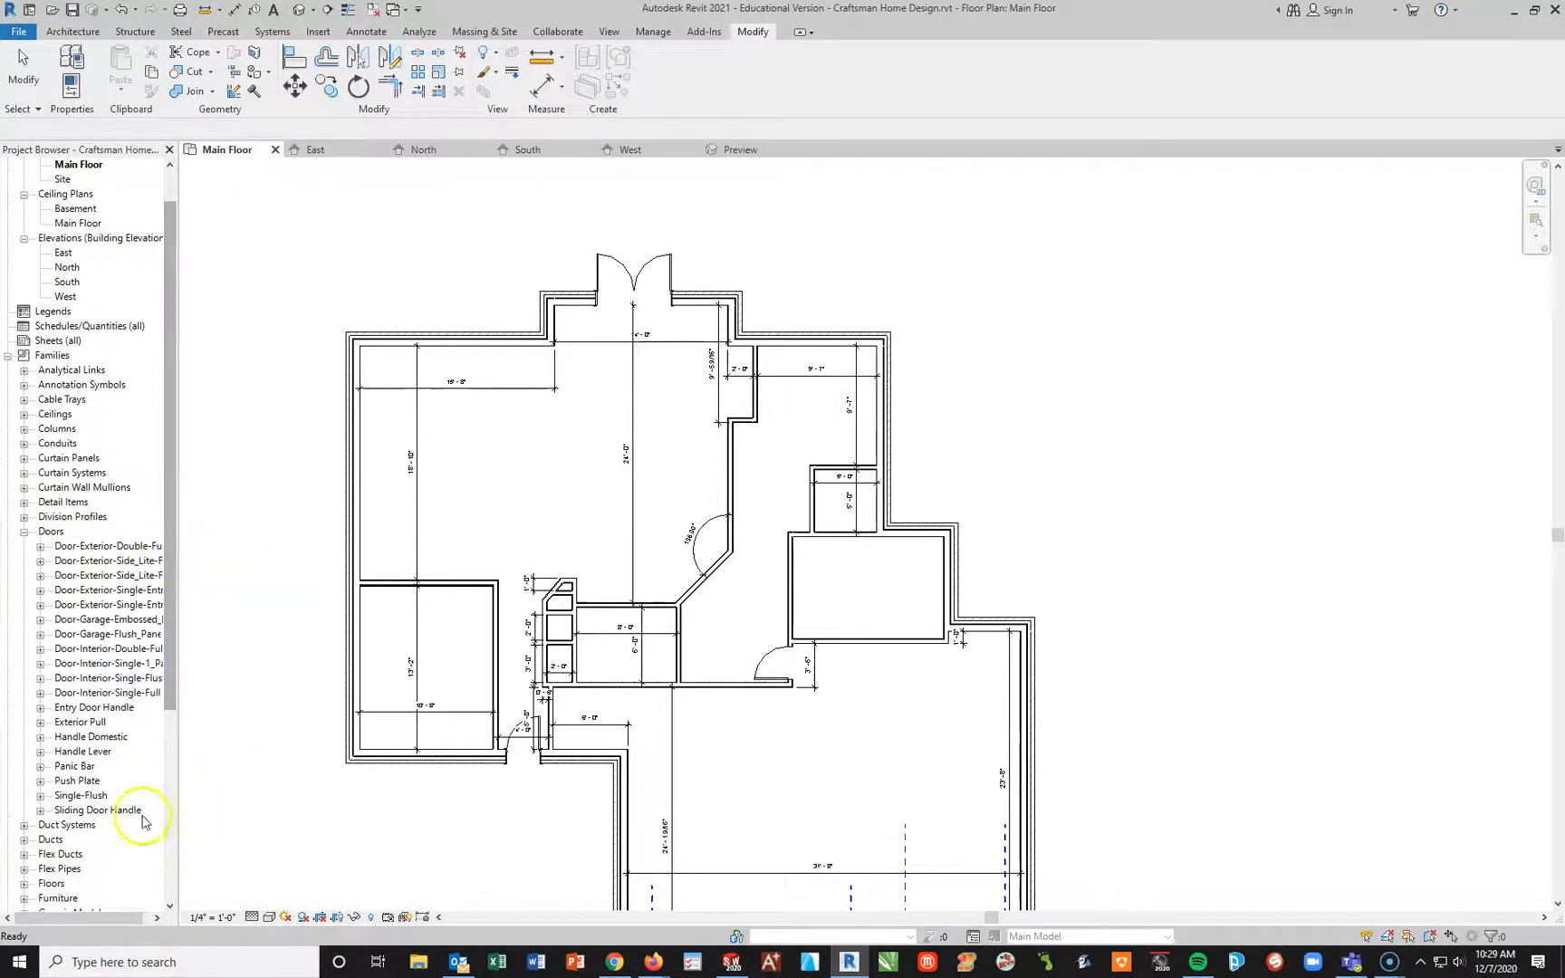
drag(177, 745, 224, 751)
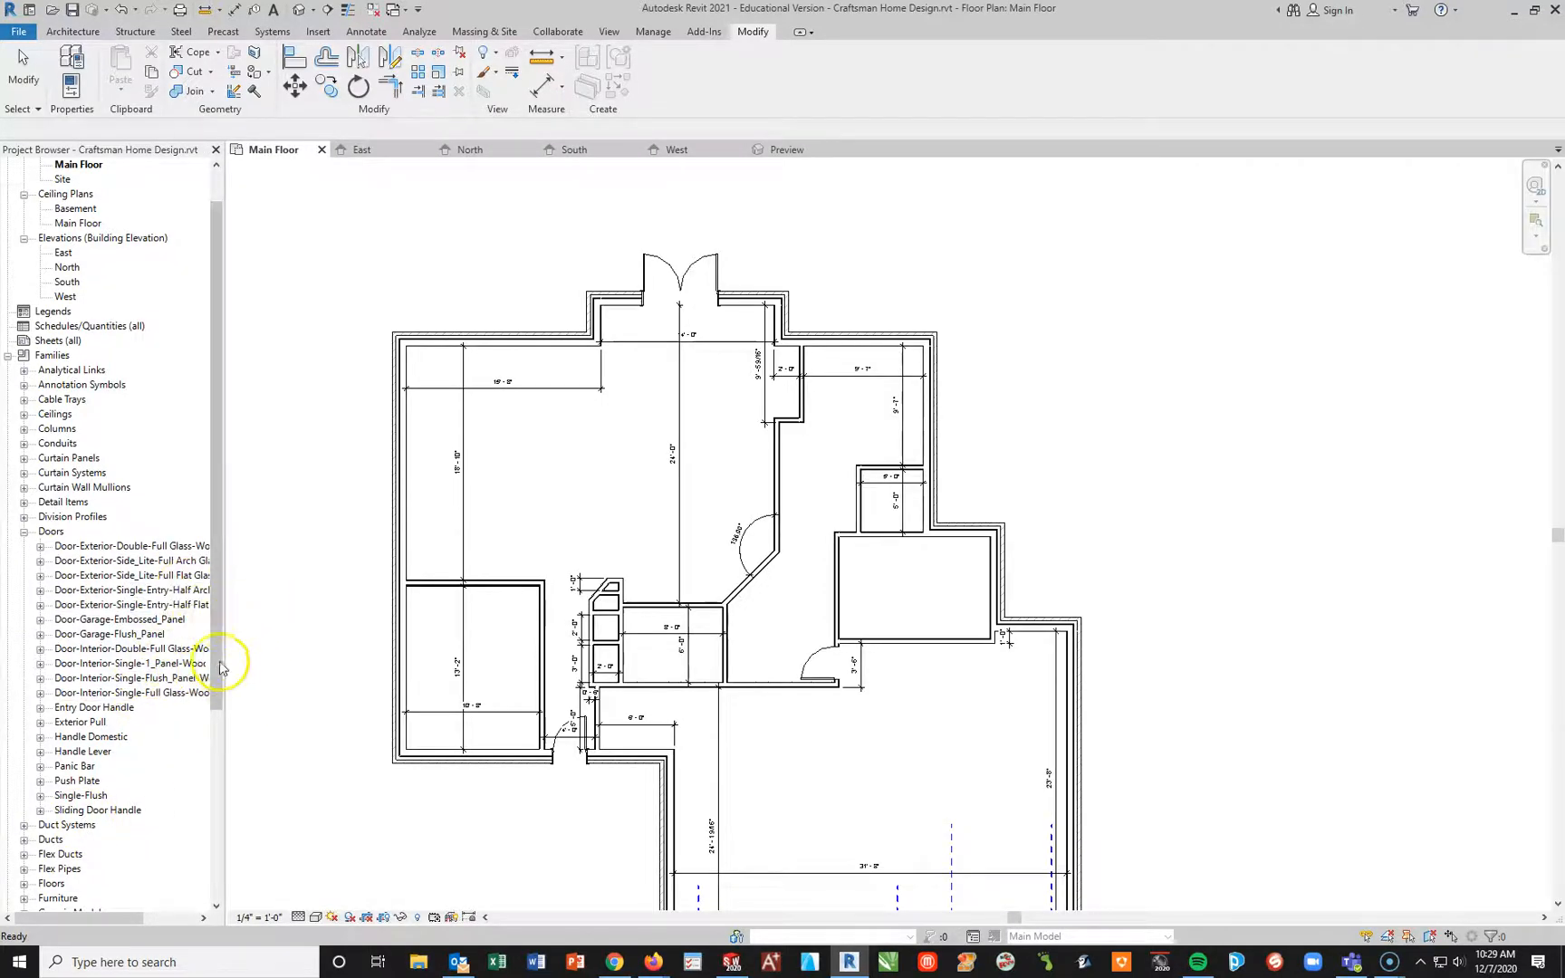
click(167, 547)
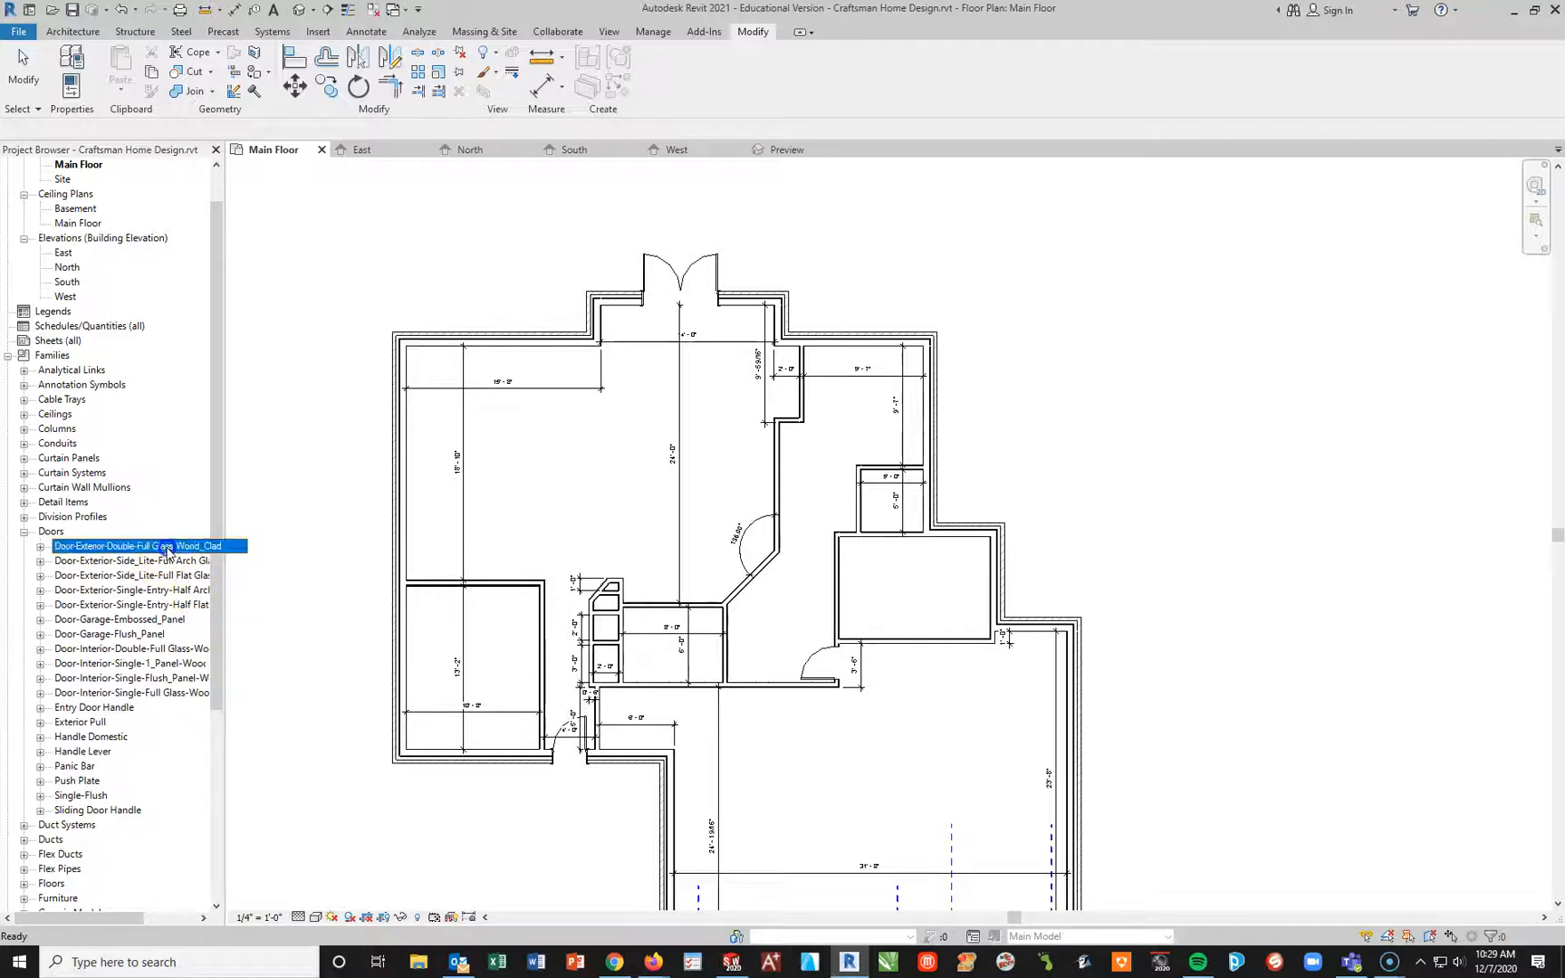
click(40, 546)
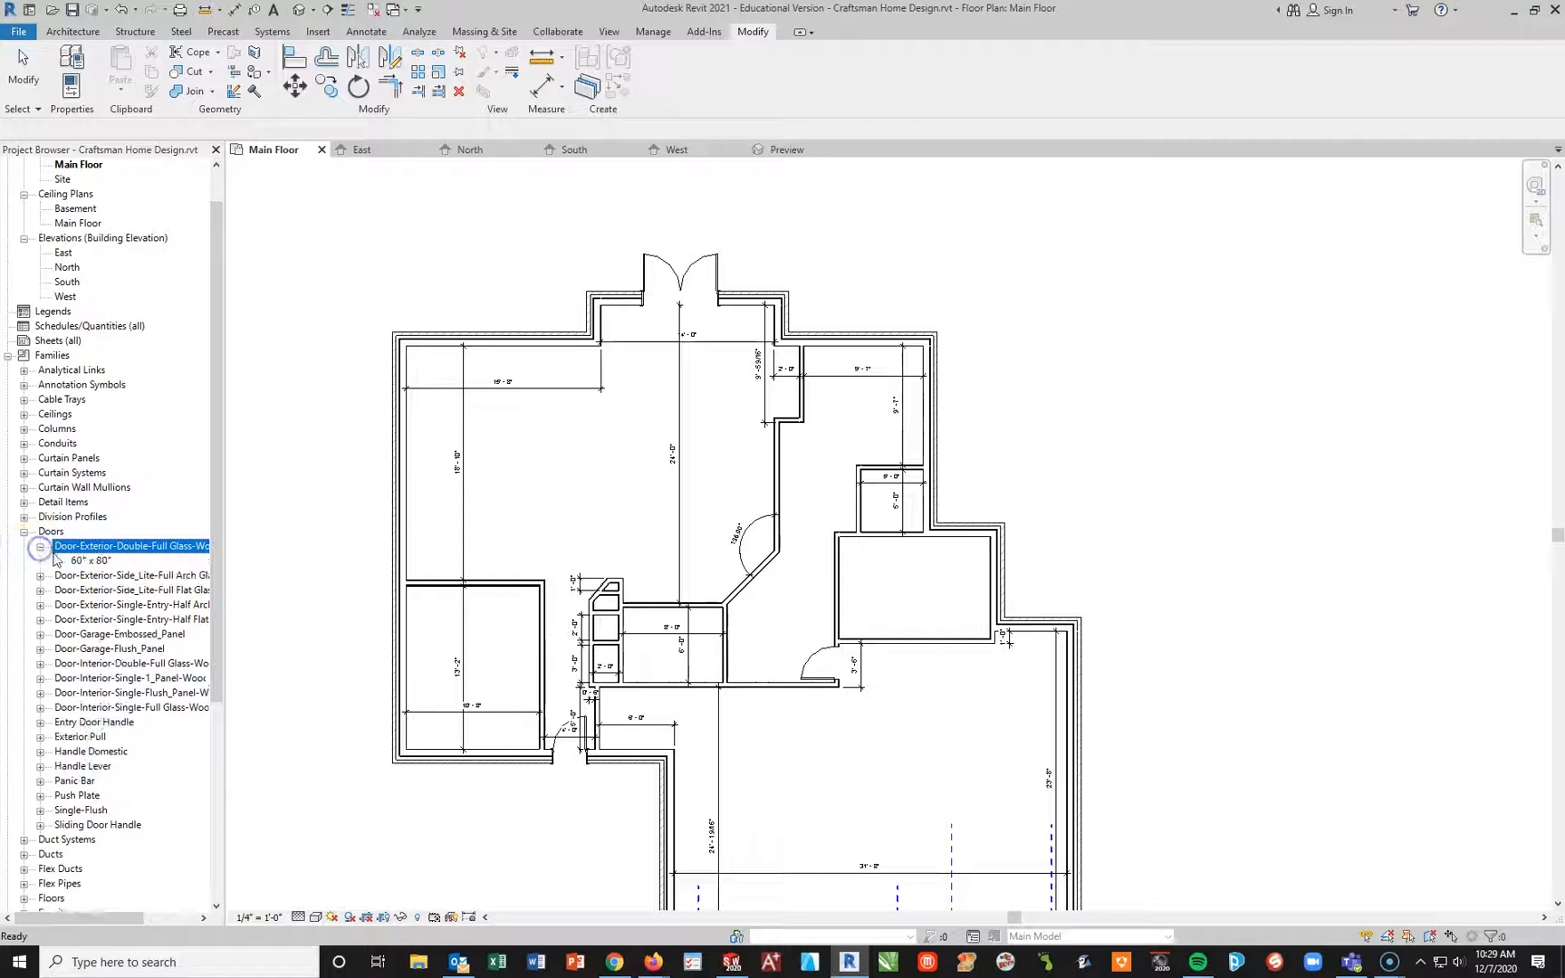
Step: Flip the double glass door in the upper bump-out so that it swings inward
click(669, 299)
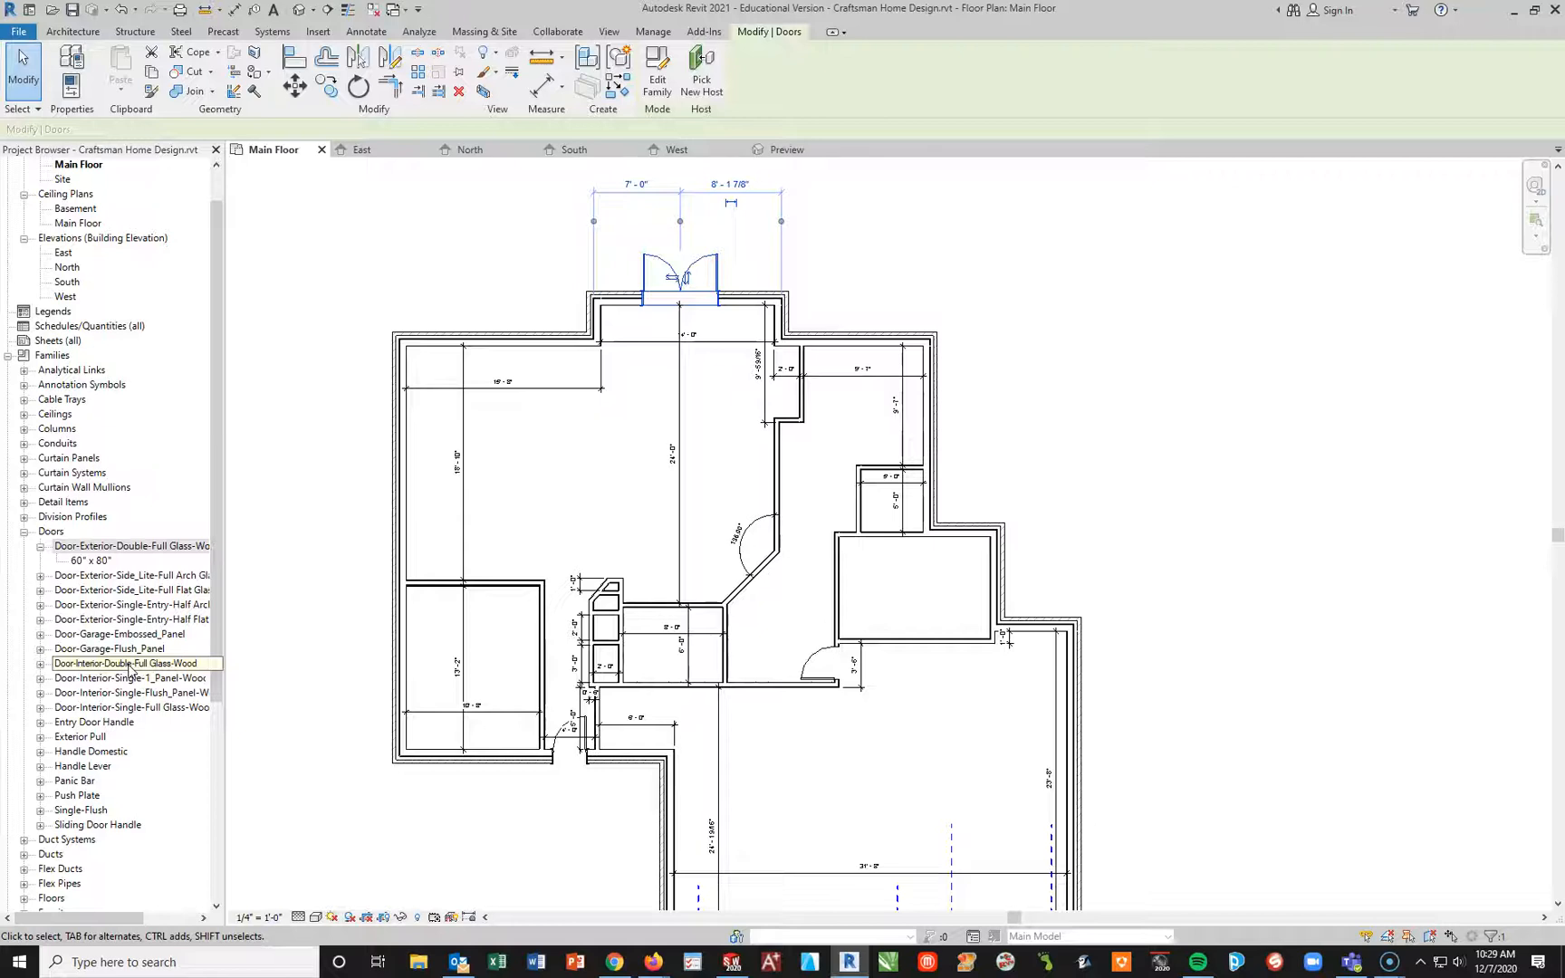
click(40, 825)
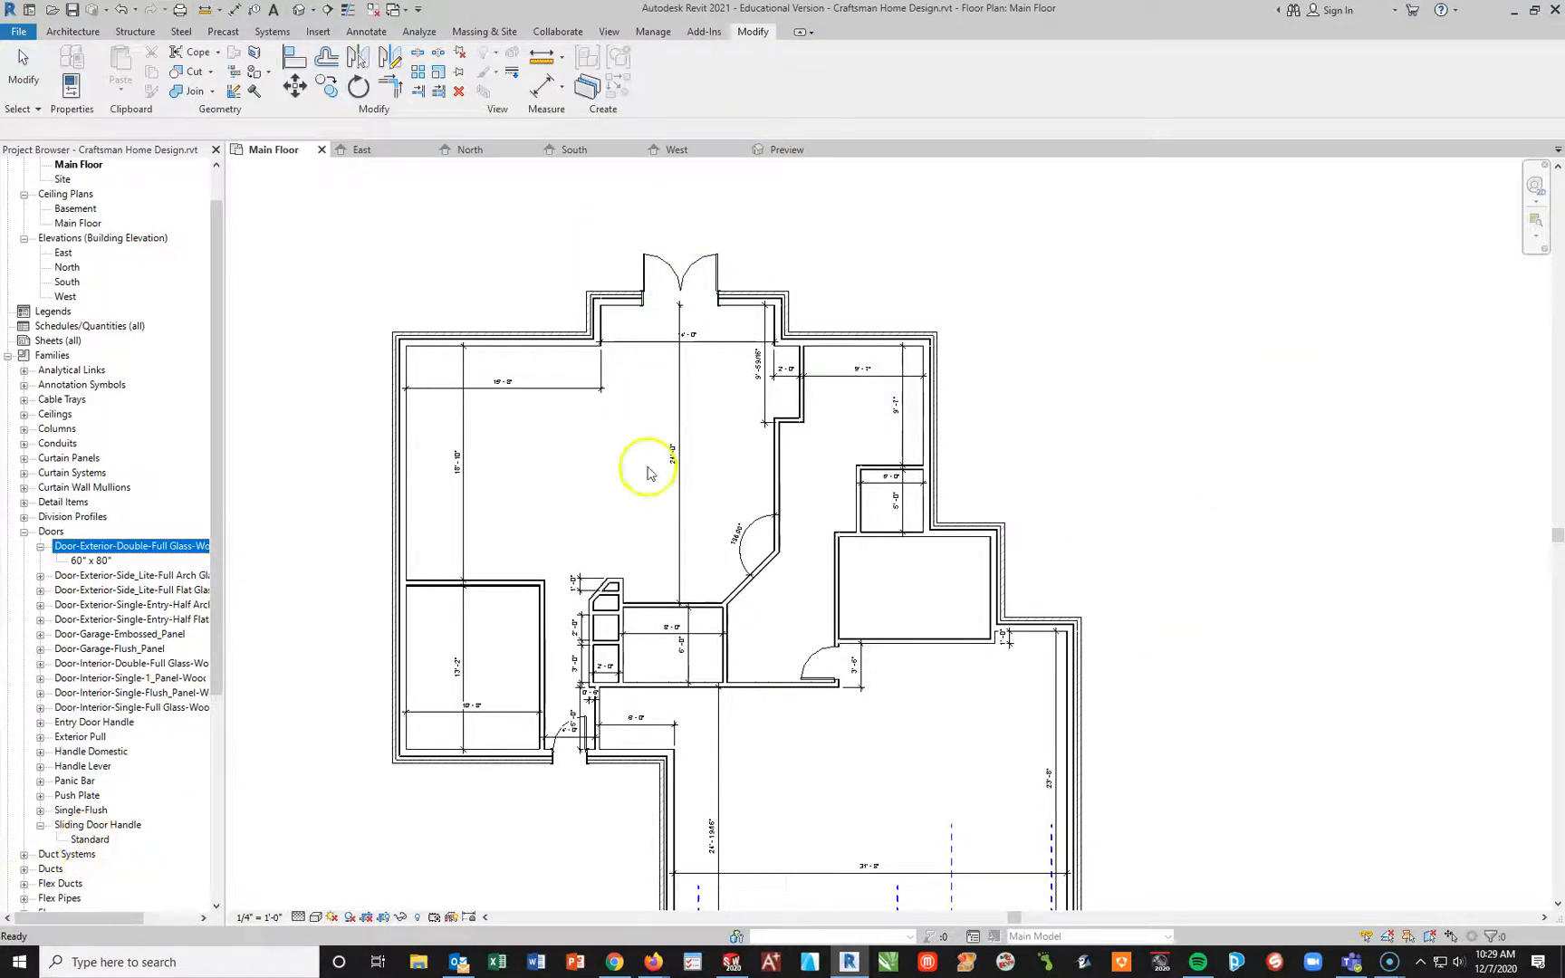
click(703, 295)
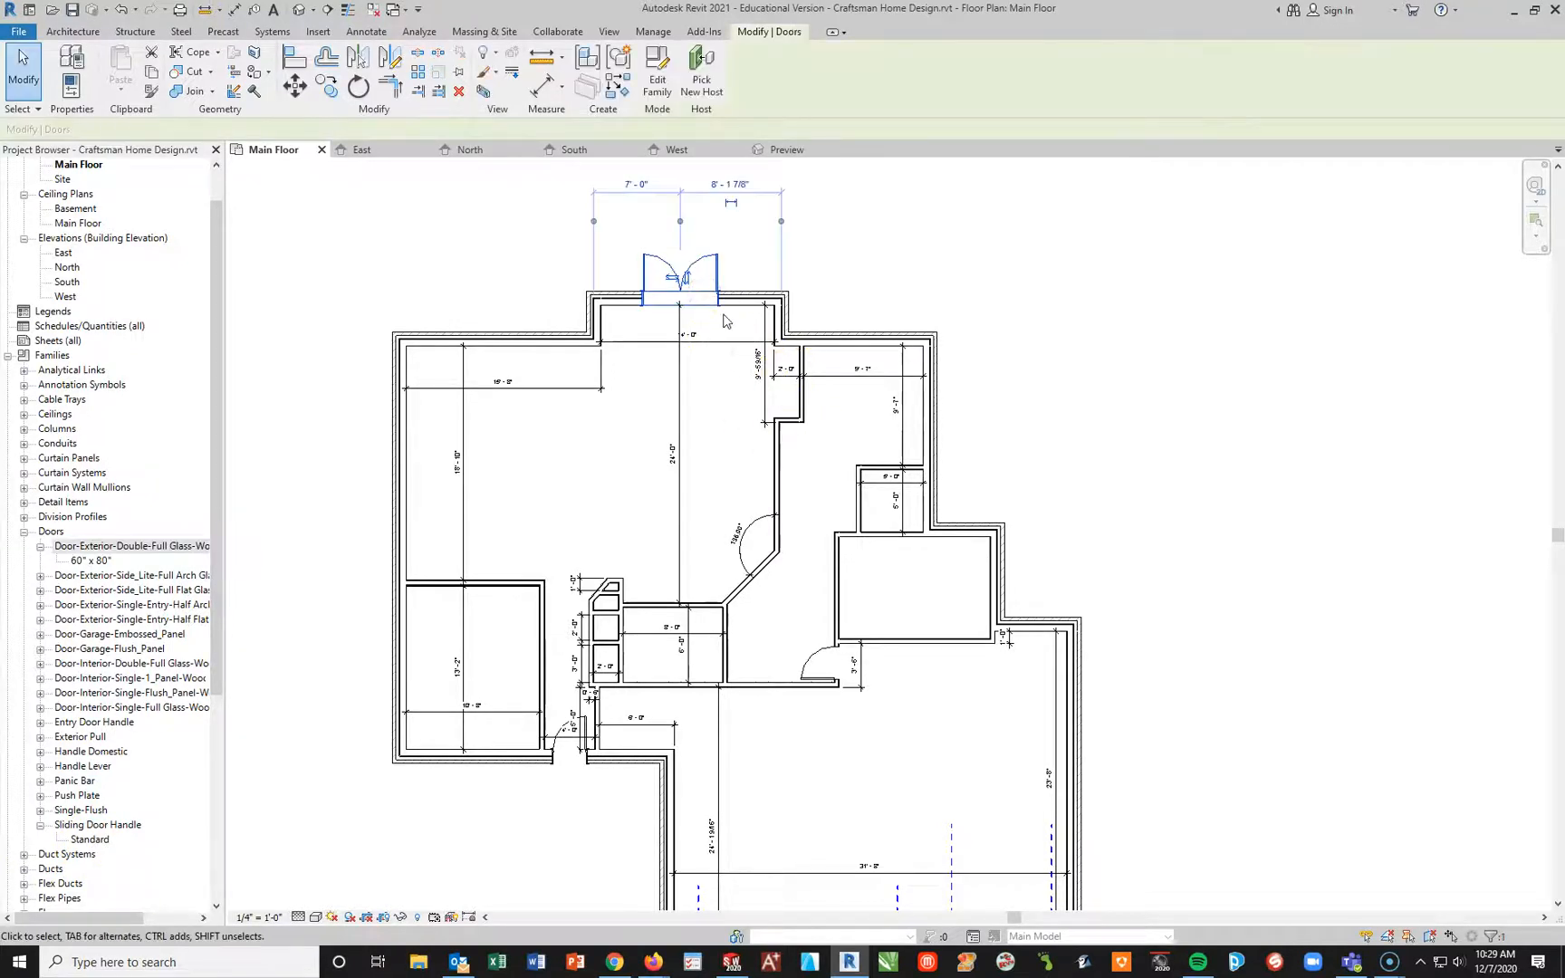
click(690, 280)
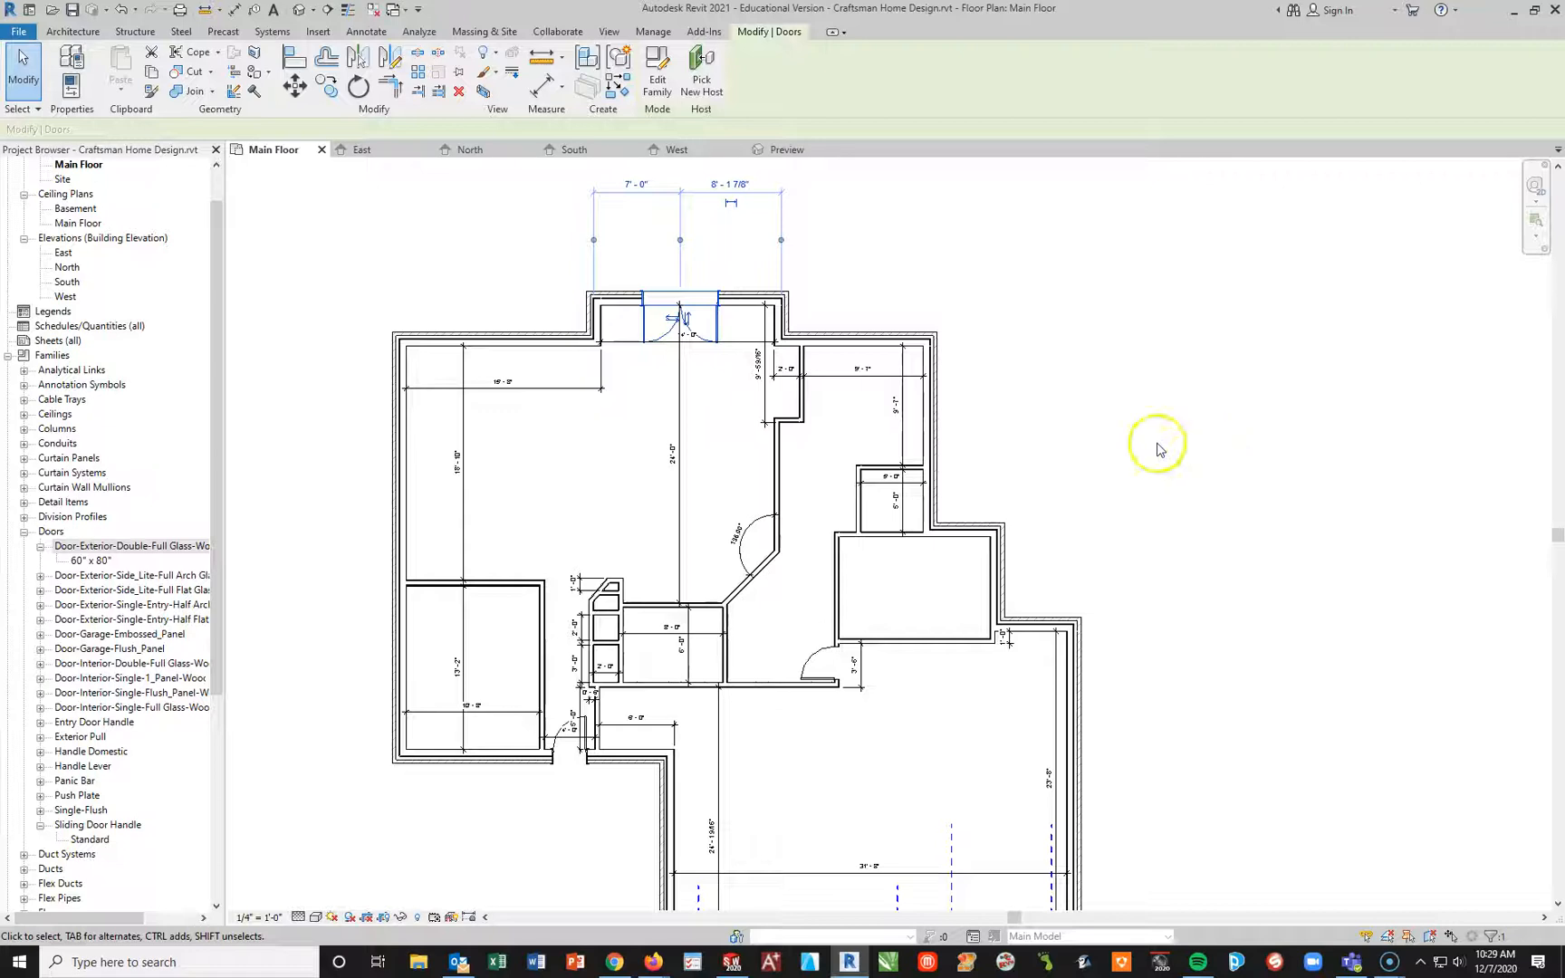
click(963, 254)
click(1018, 344)
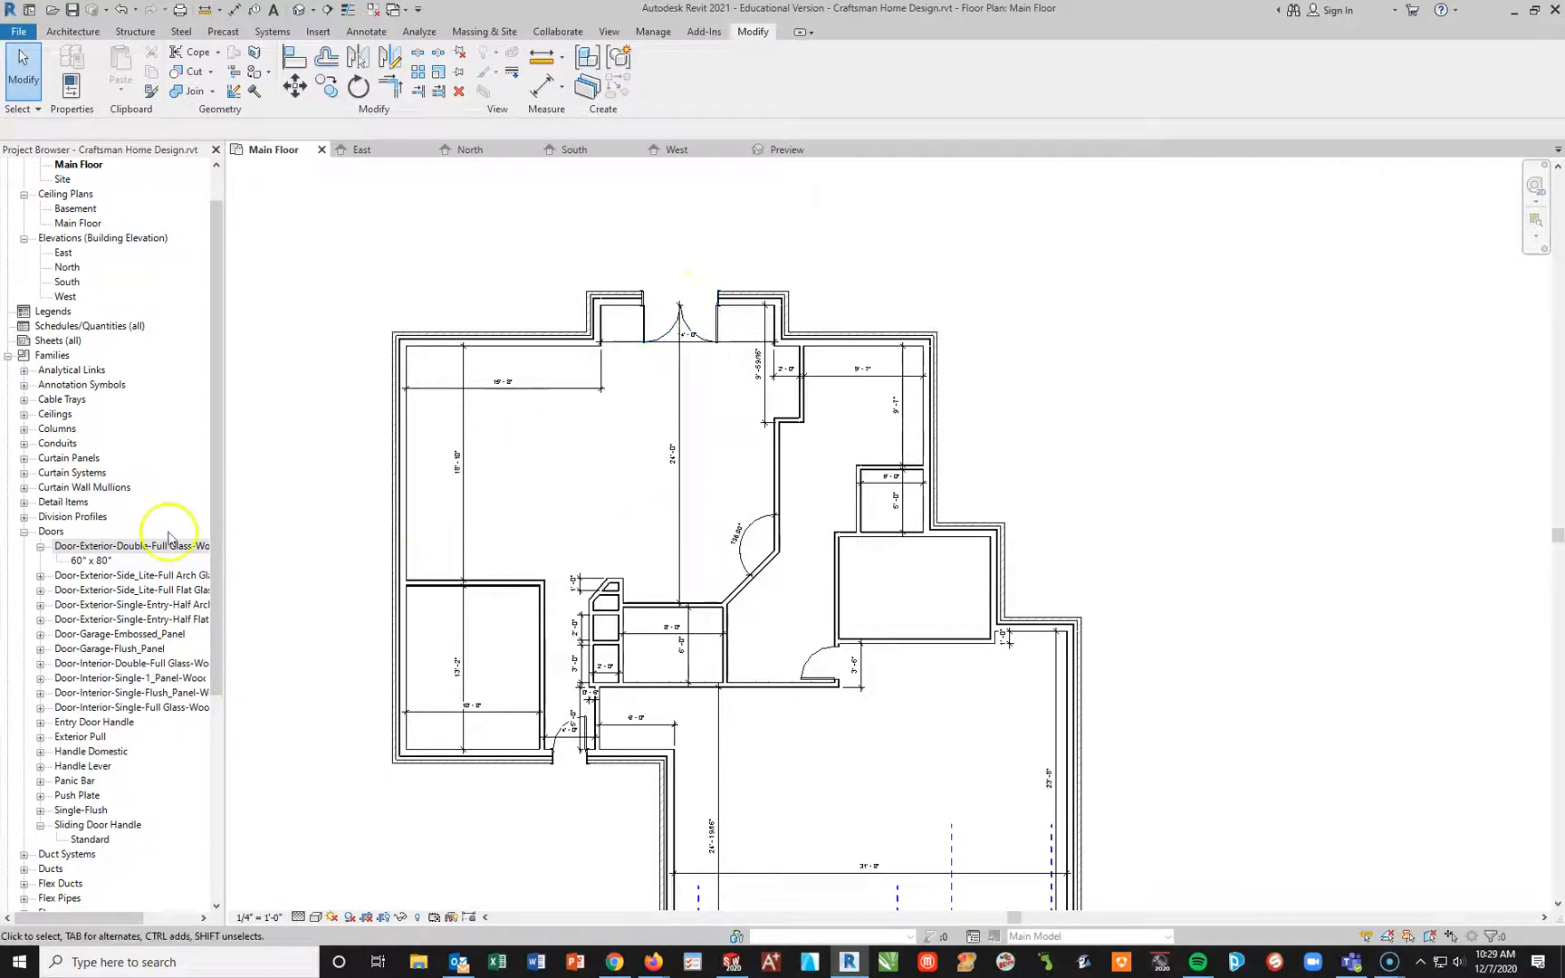
Step: Check the Curtain Panels families and collapse the Doors family list
click(24, 458)
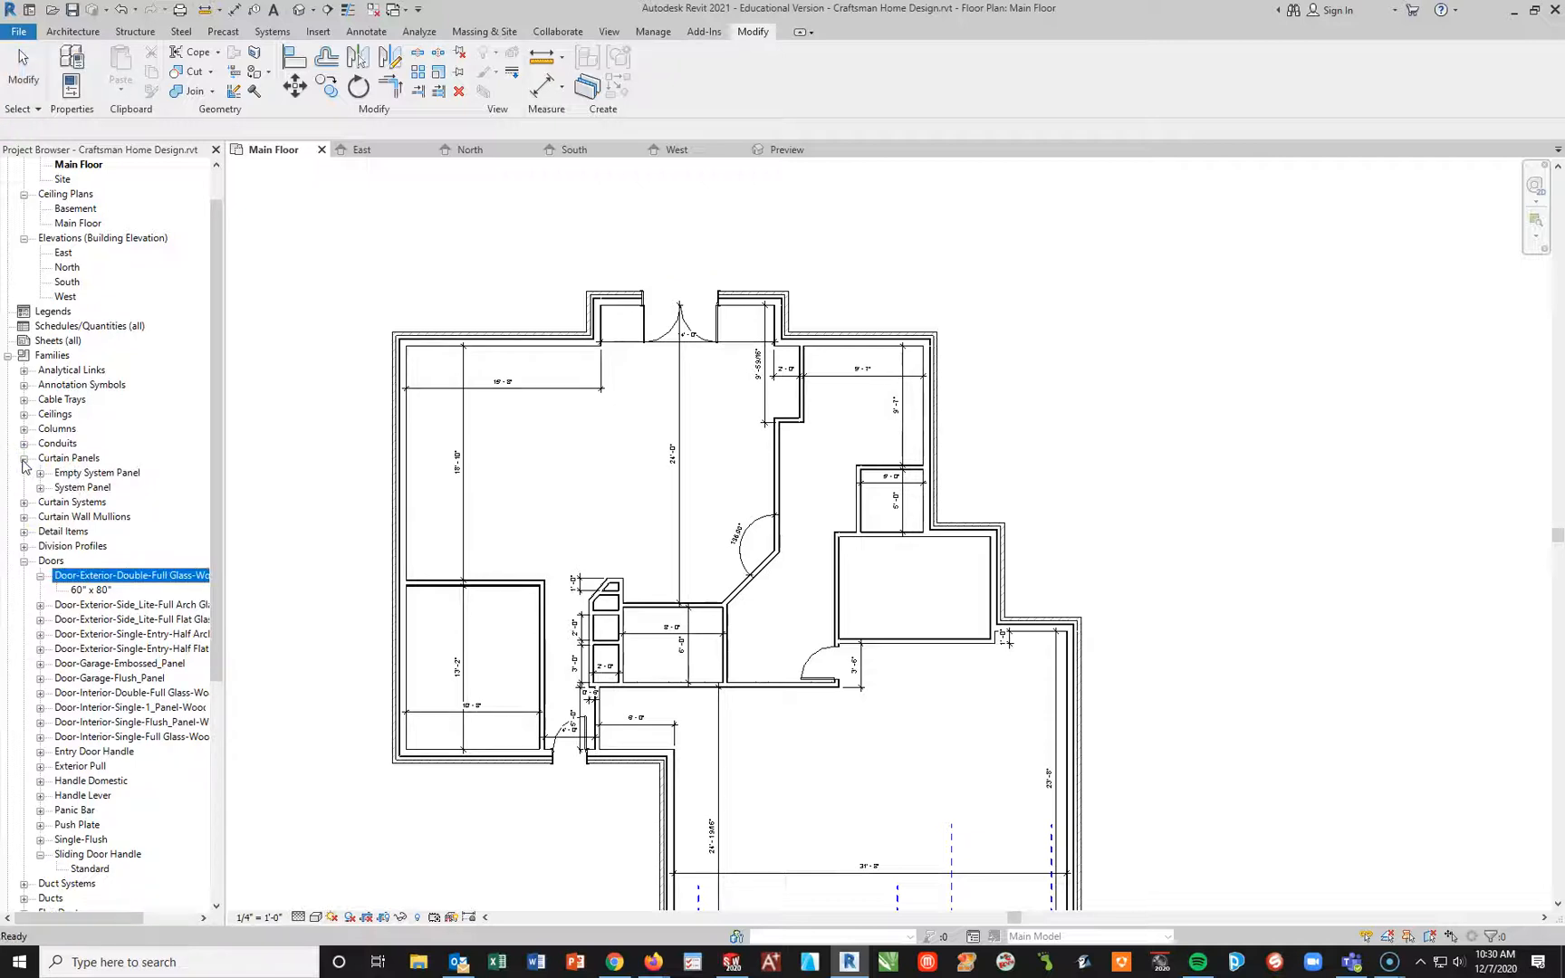
click(24, 460)
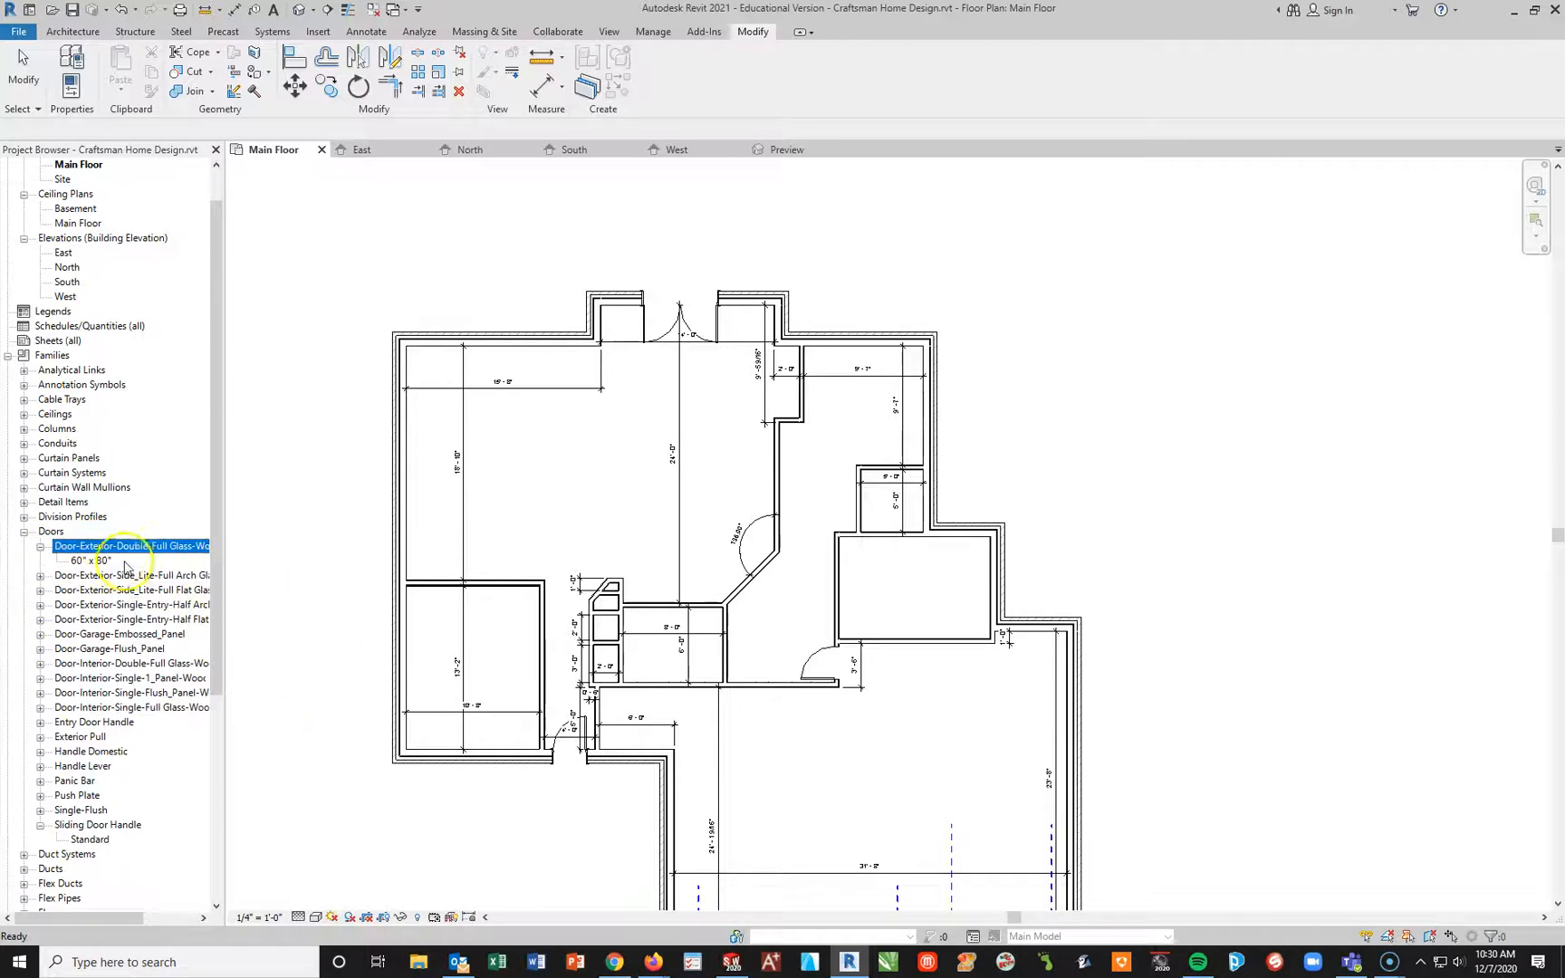
click(25, 533)
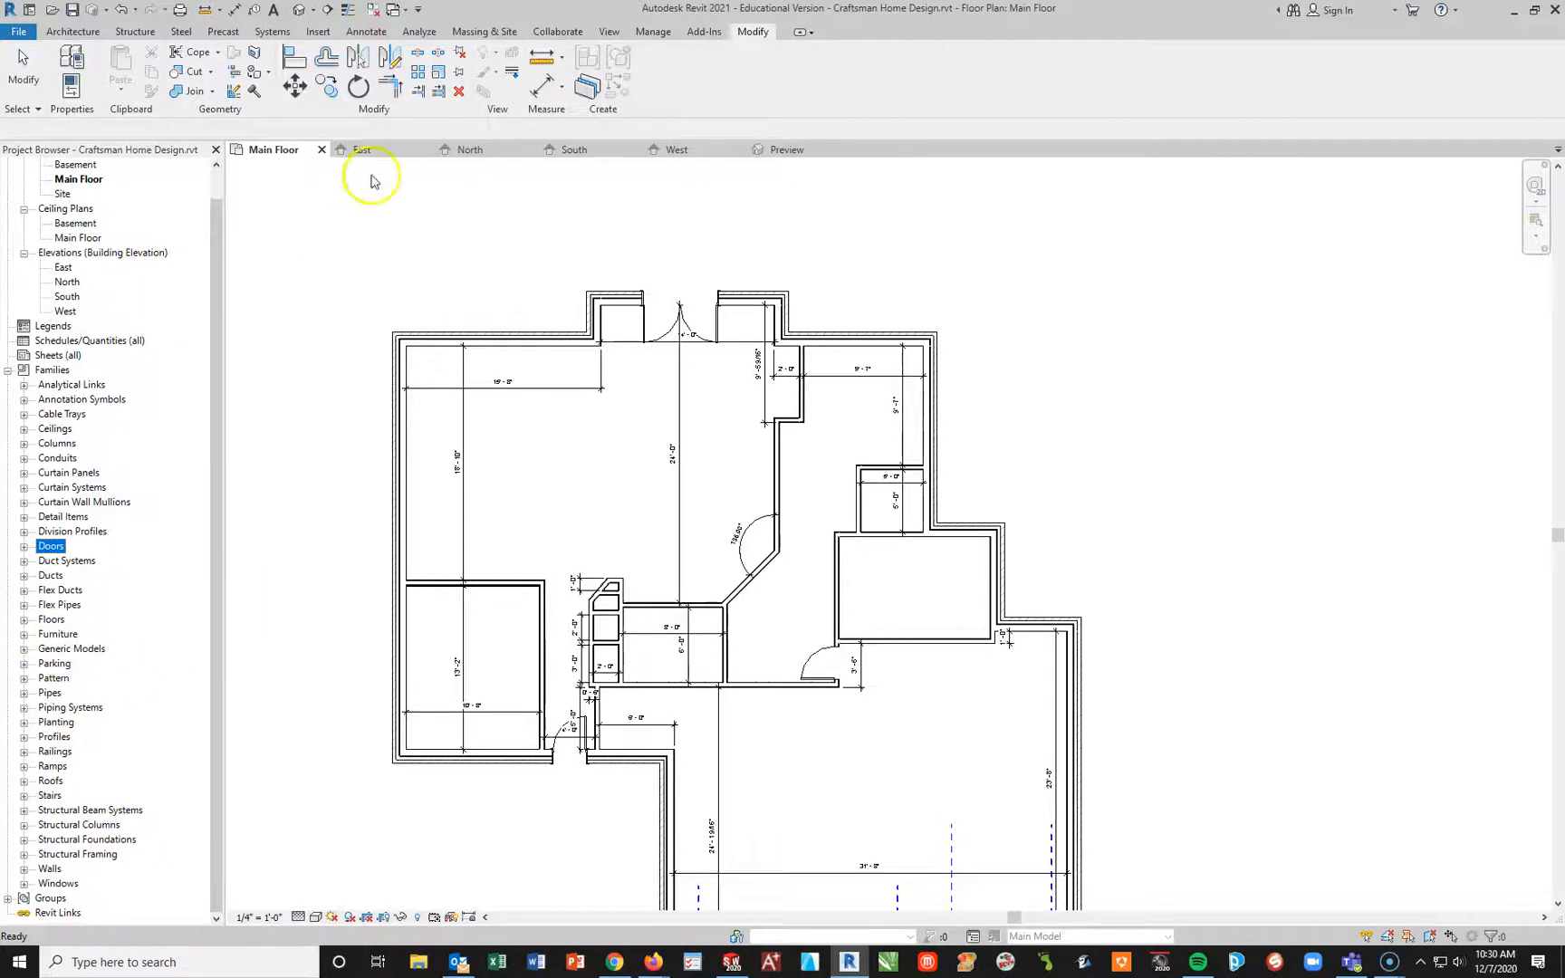
click(713, 219)
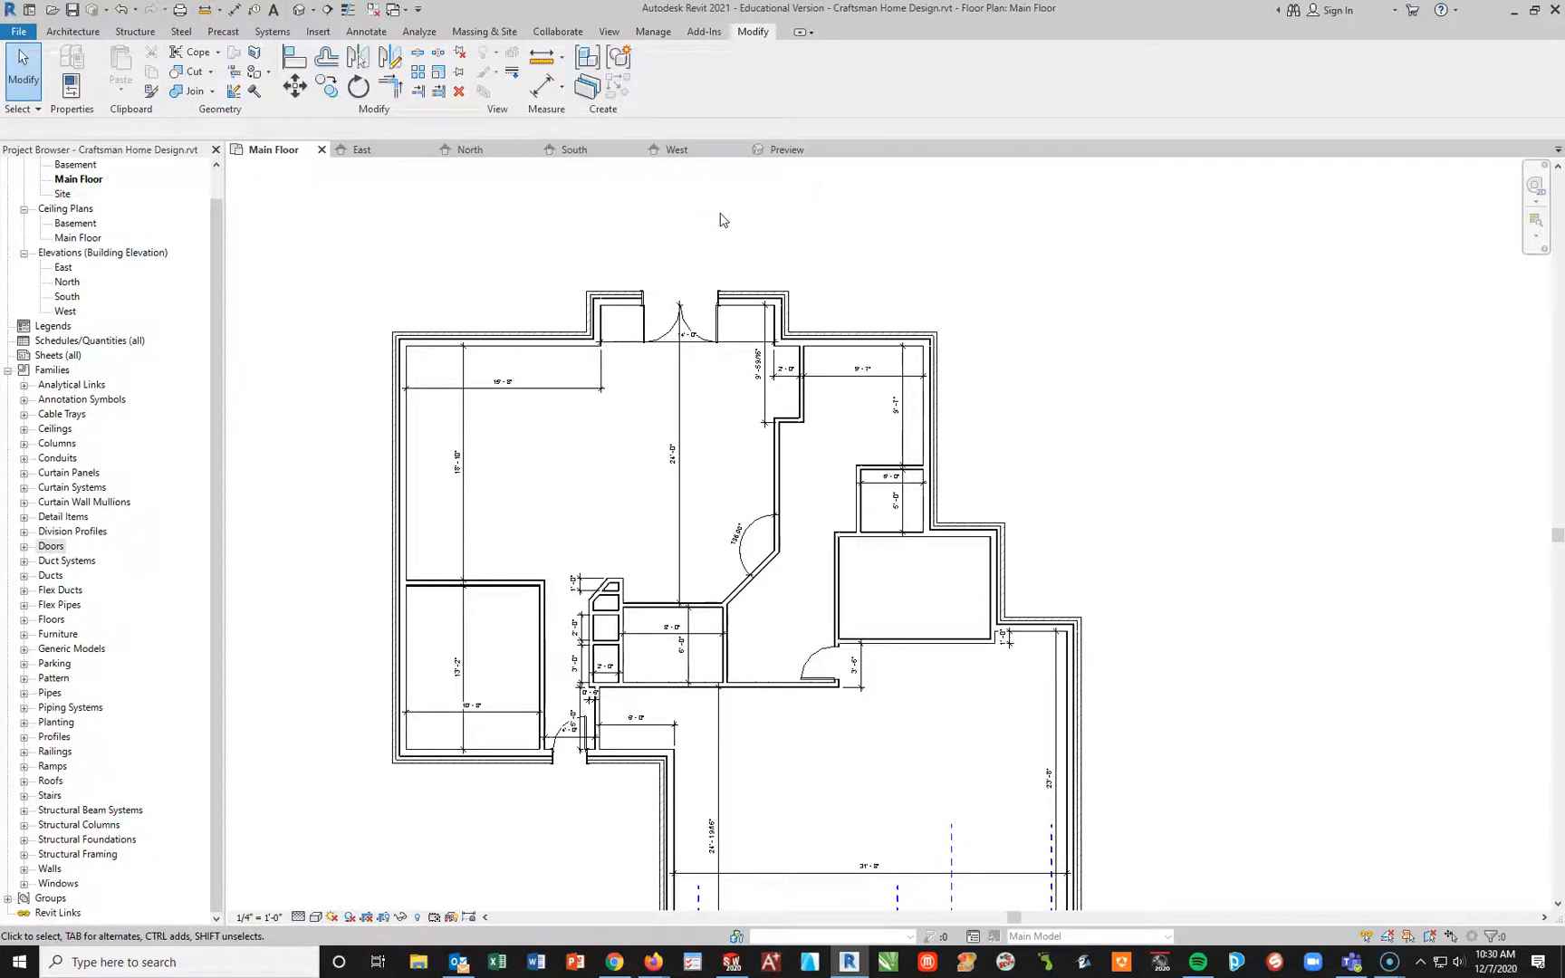
Step: Start the Door tool for the closet area and turn the Properties palette back on
scroll(616, 662, up, 5)
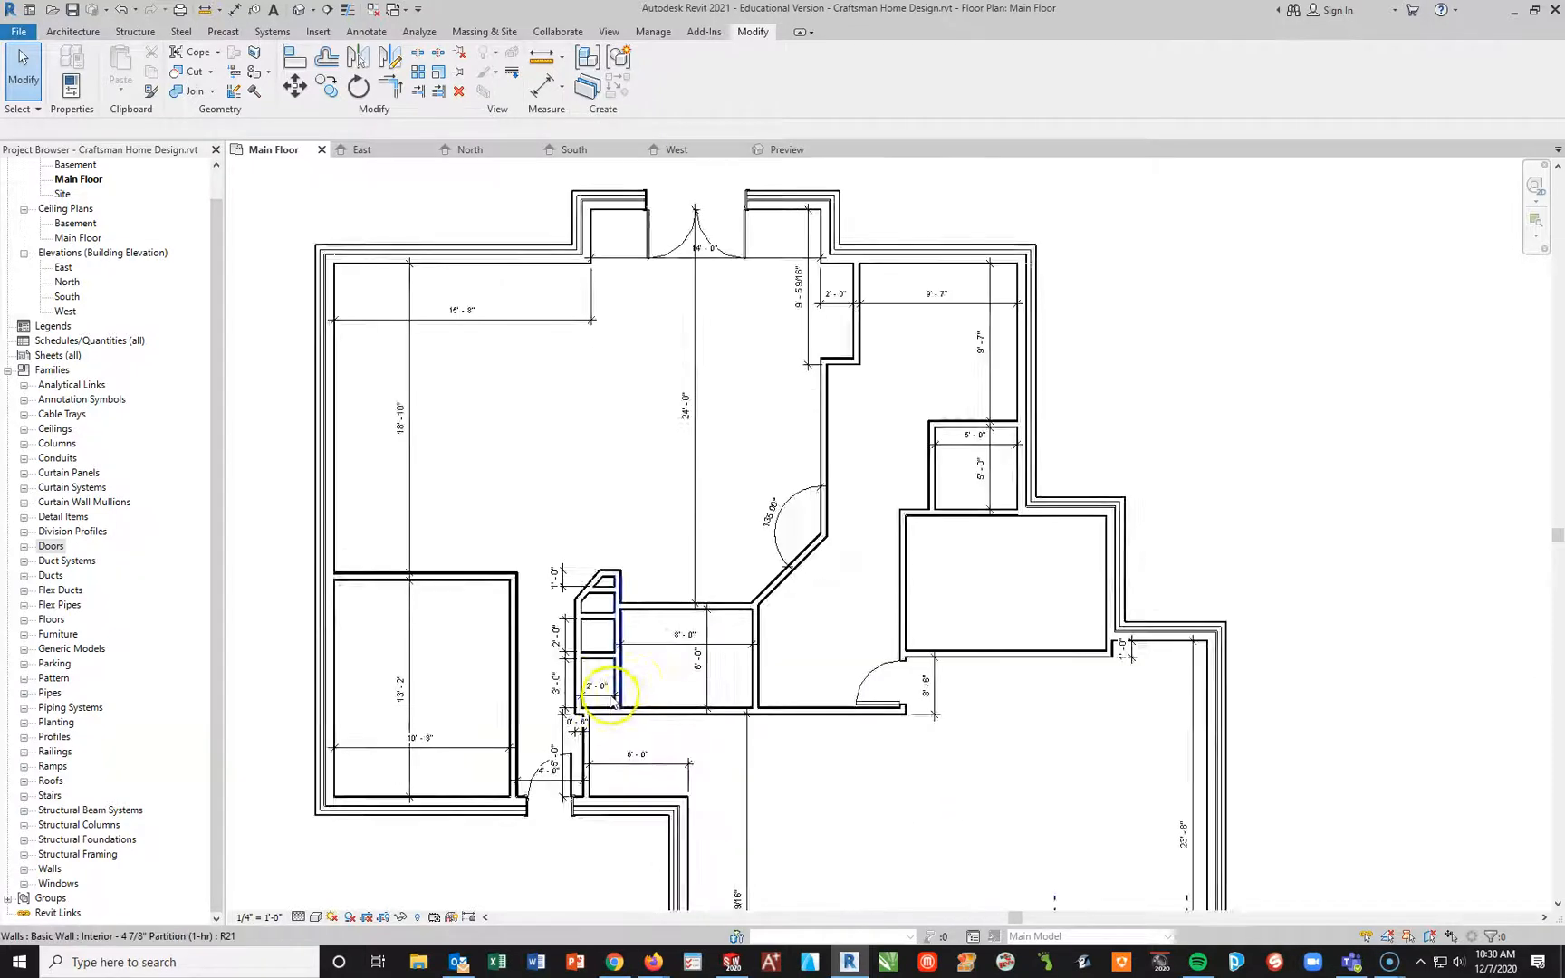
scroll(593, 688, up, 2)
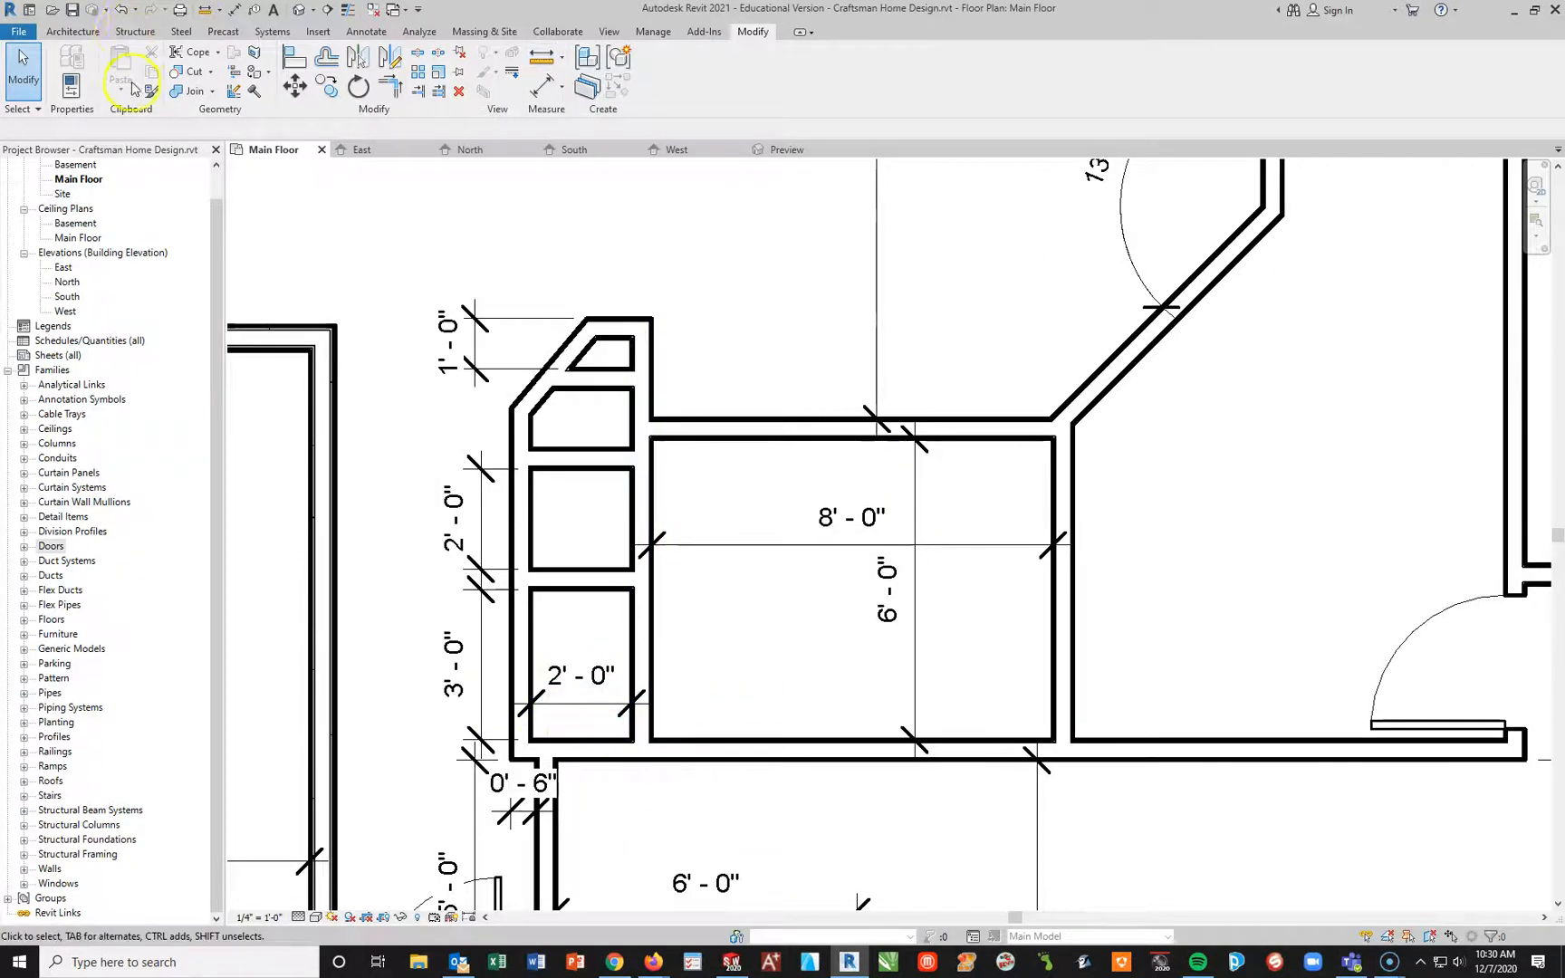
click(74, 32)
click(100, 68)
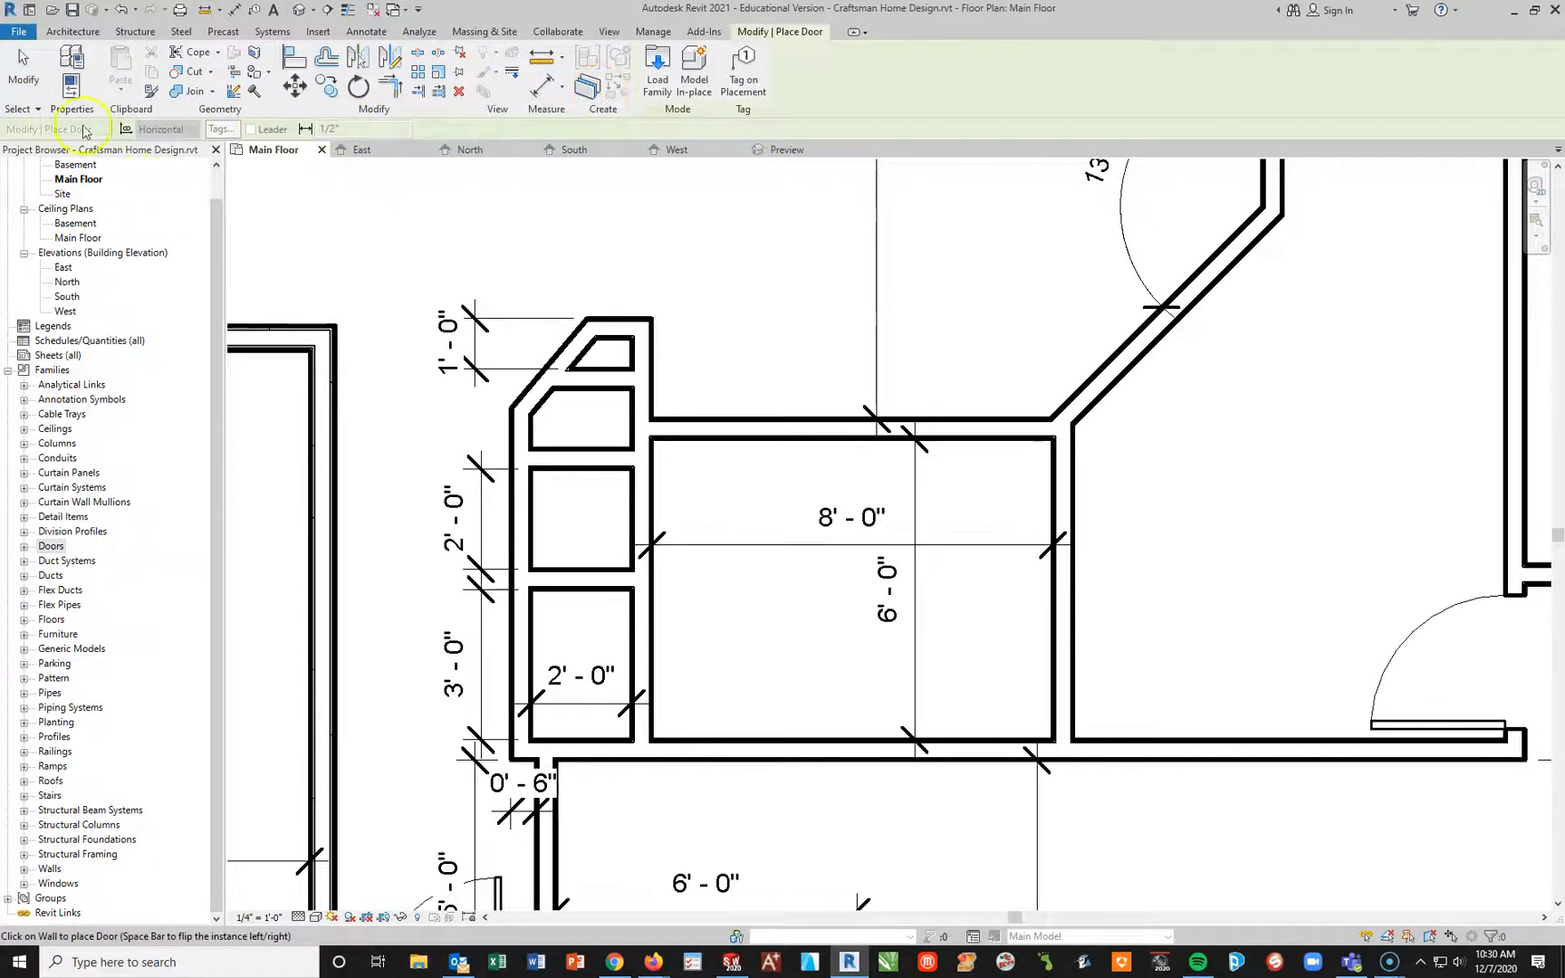
click(72, 32)
click(94, 67)
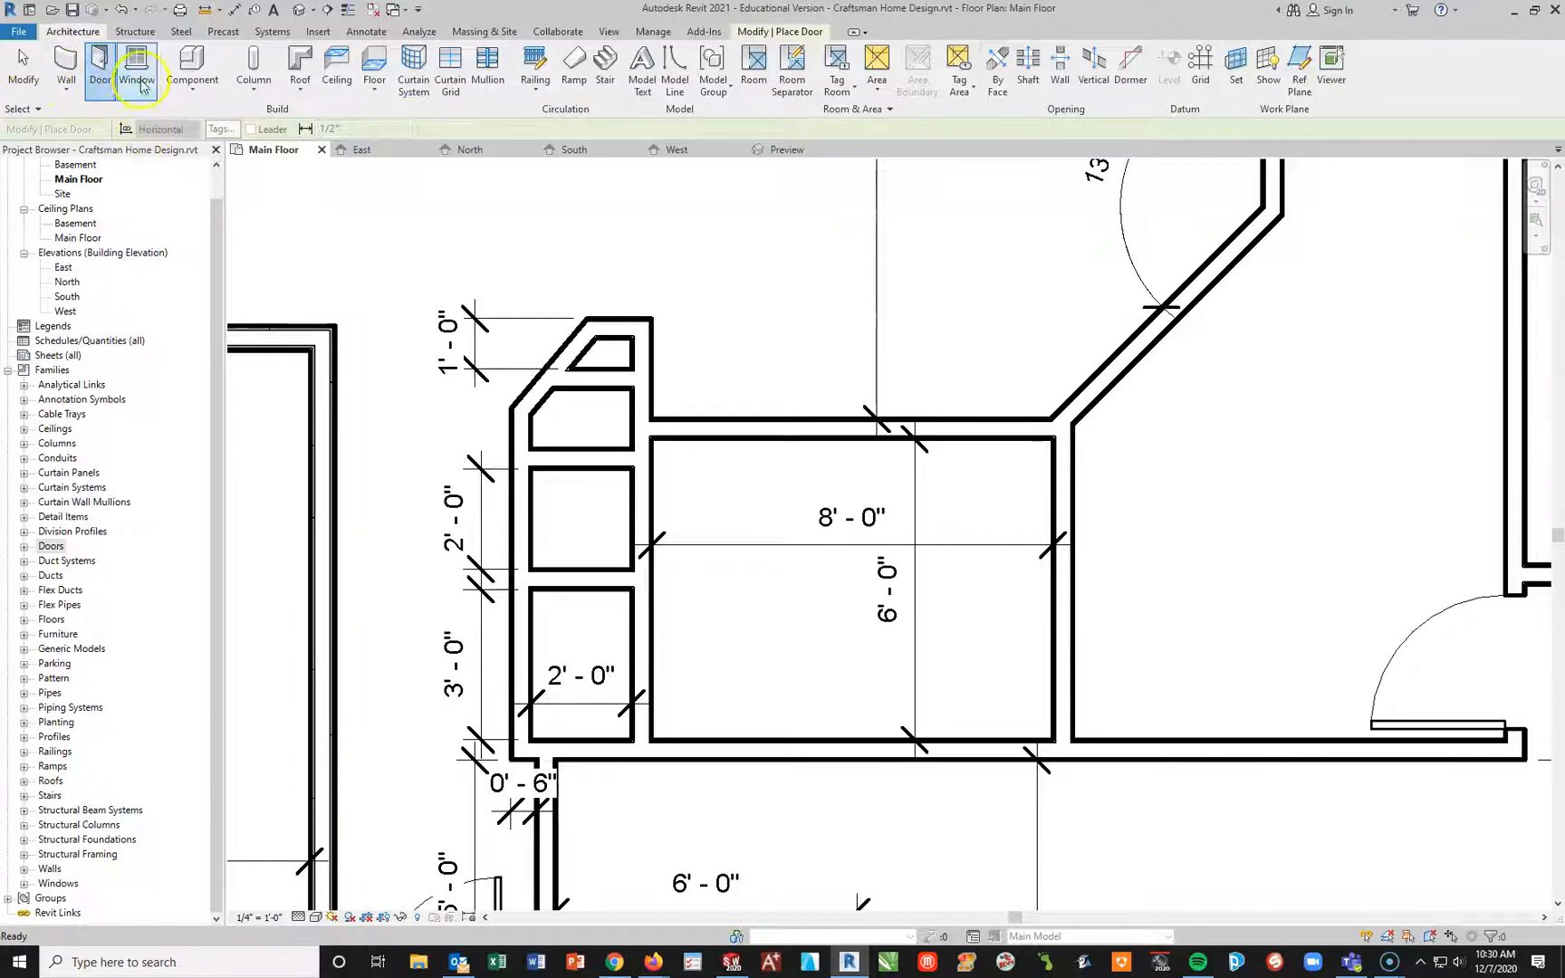
click(108, 68)
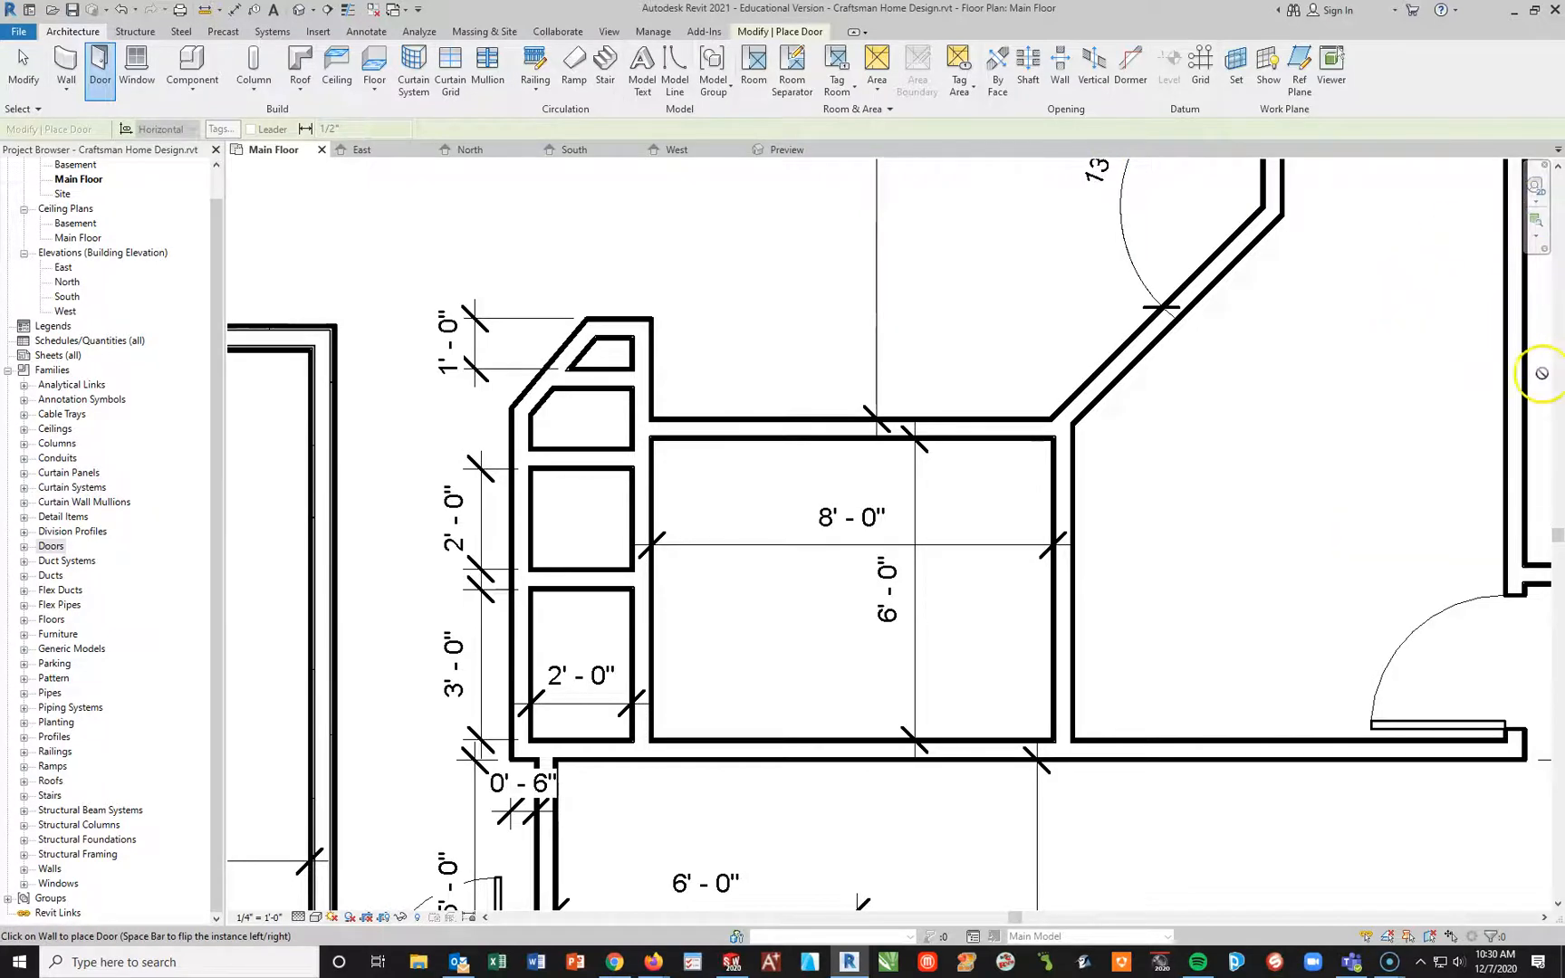
scroll(1540, 367, up, 2)
scroll(1486, 335, down, 4)
scroll(1443, 421, up, 1)
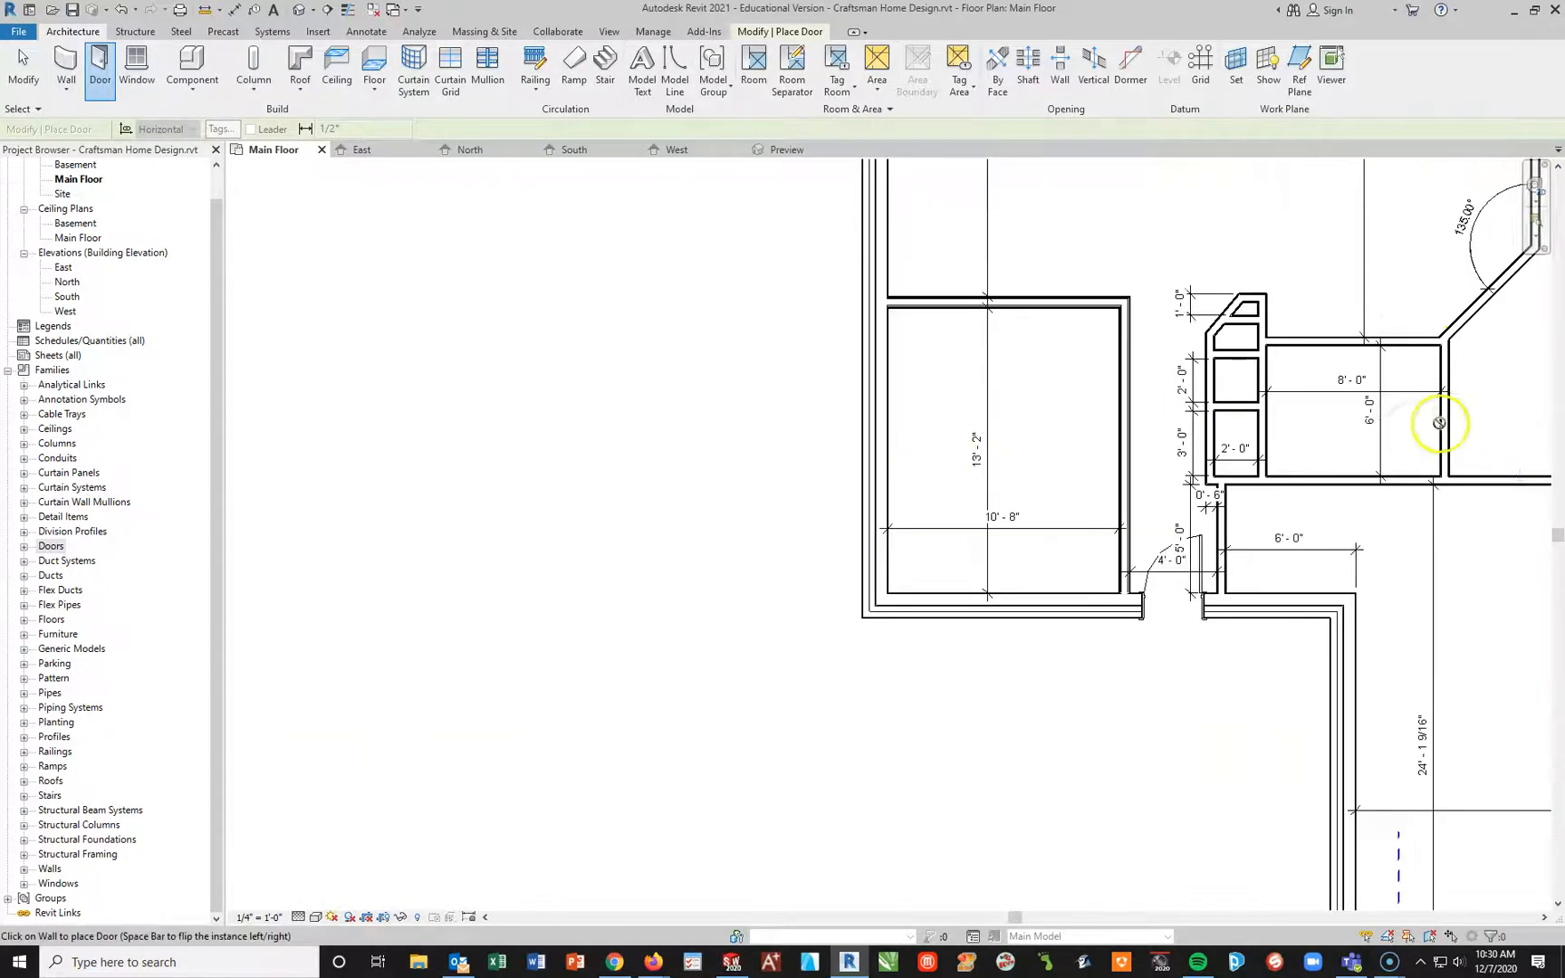
click(612, 33)
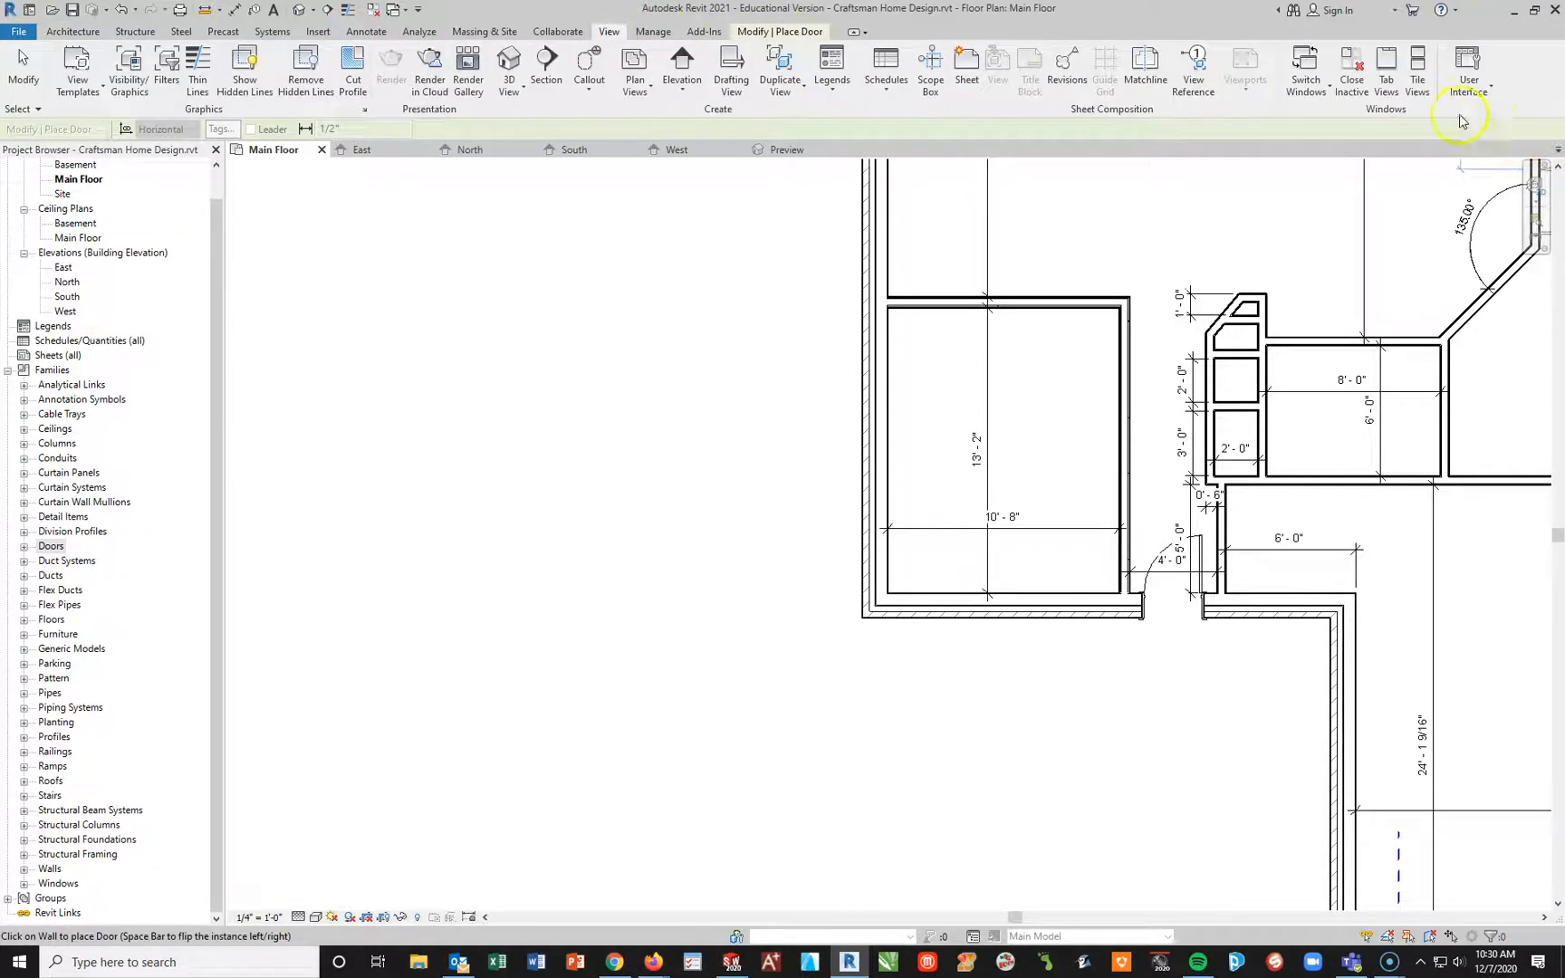
click(1469, 73)
click(1448, 187)
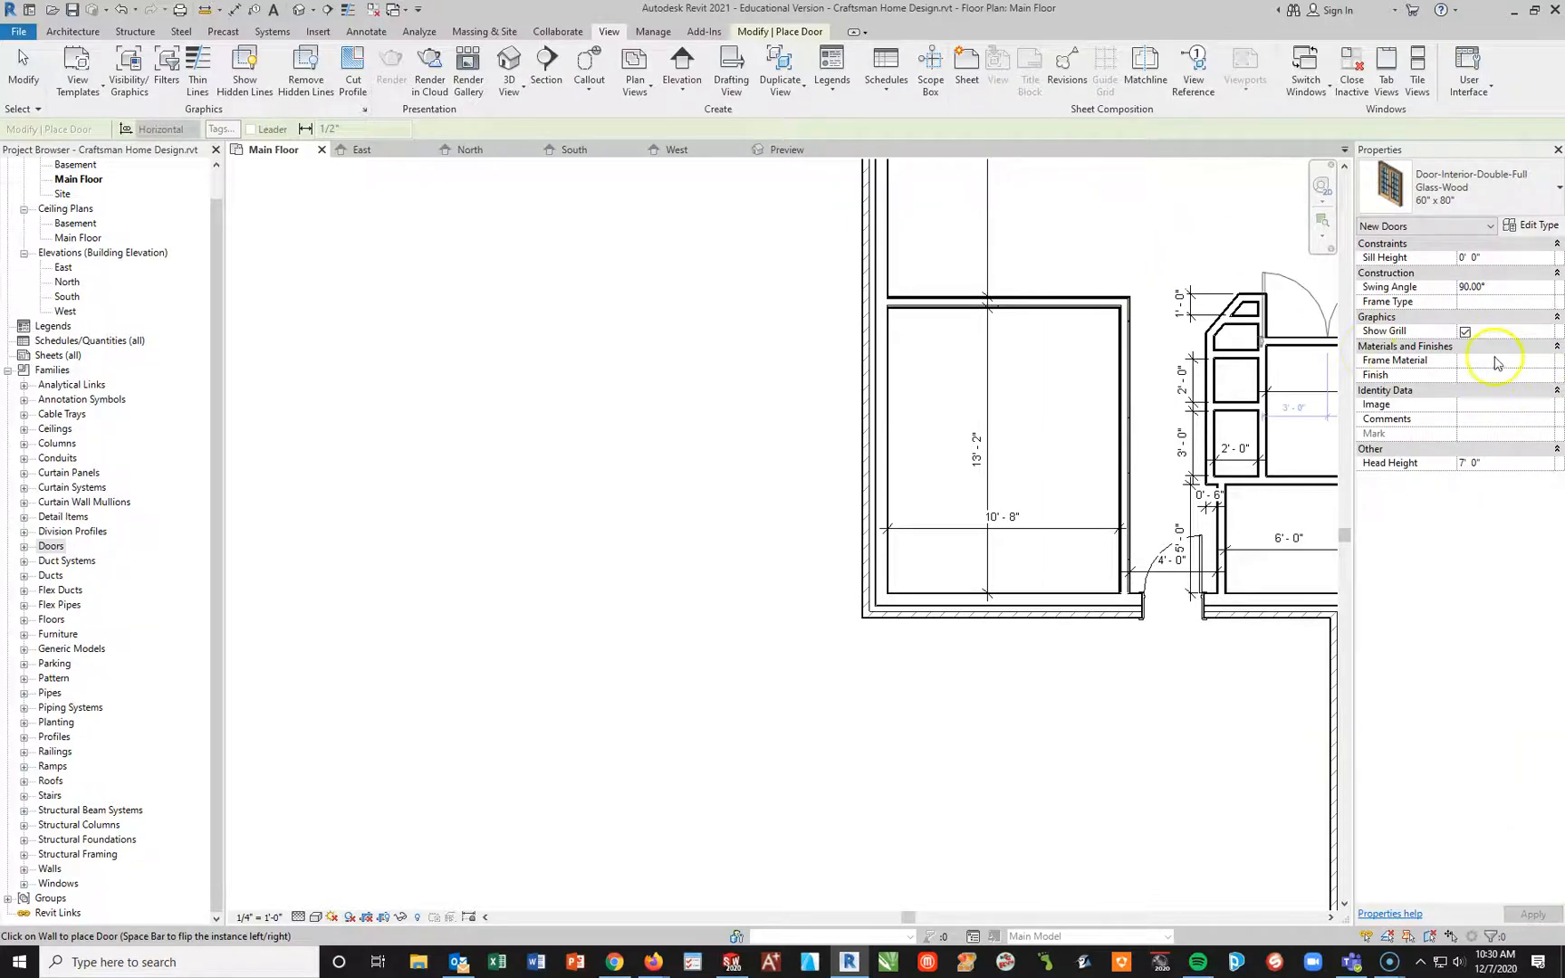
Step: Open the new door's type properties and switch the family to Door-Interior-Single-1_Panel-Wood
click(1550, 192)
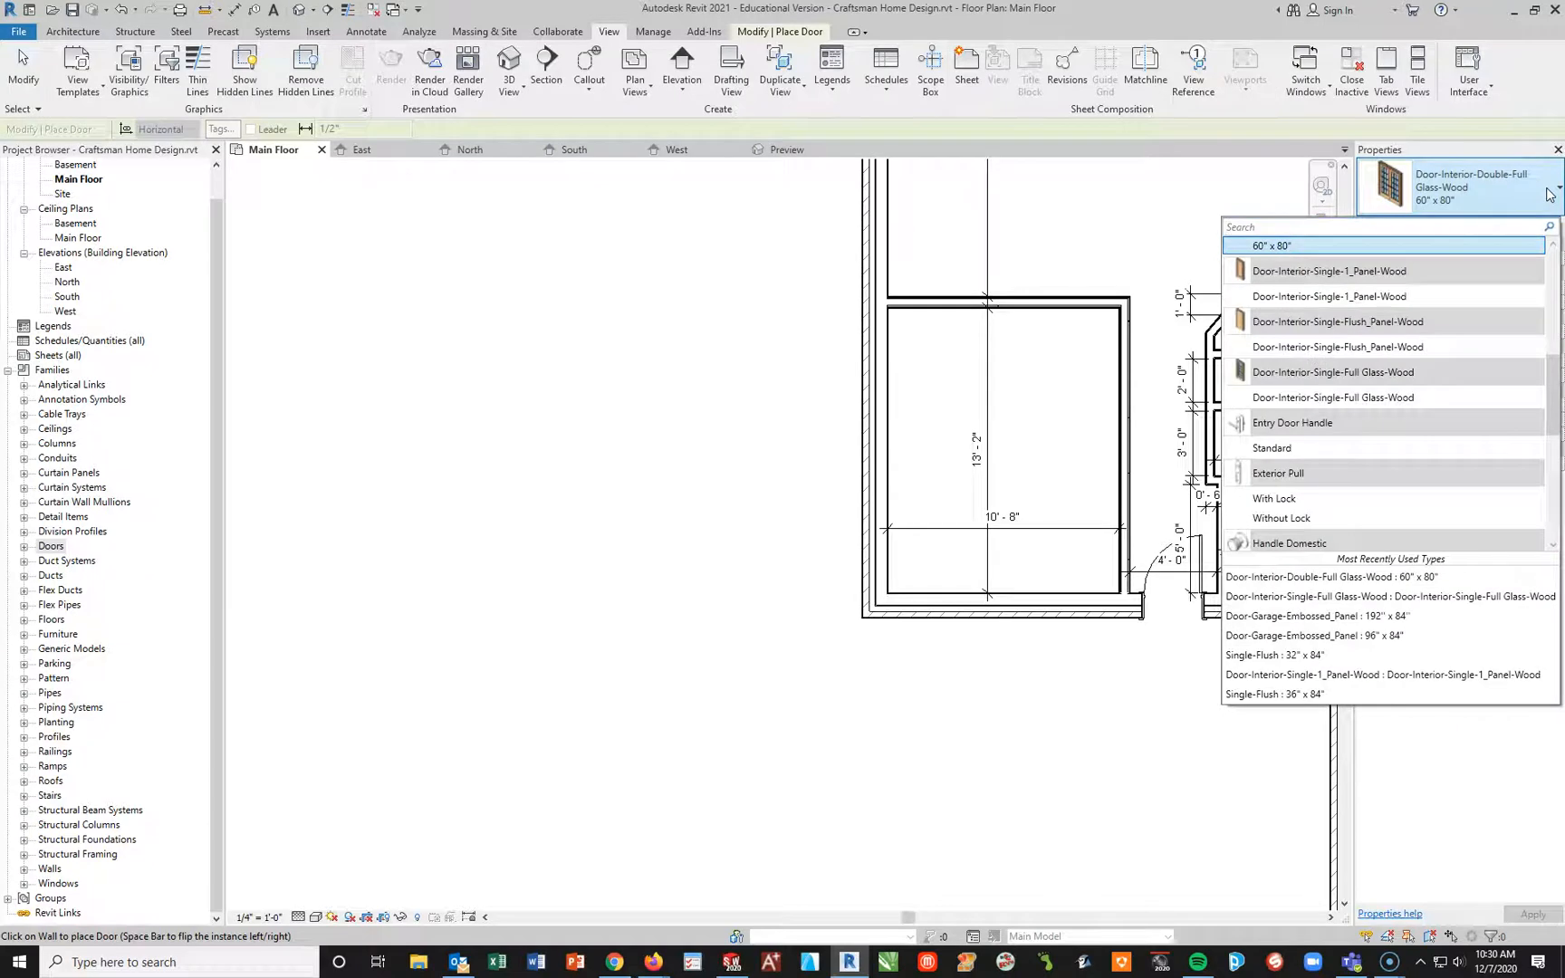
click(1290, 300)
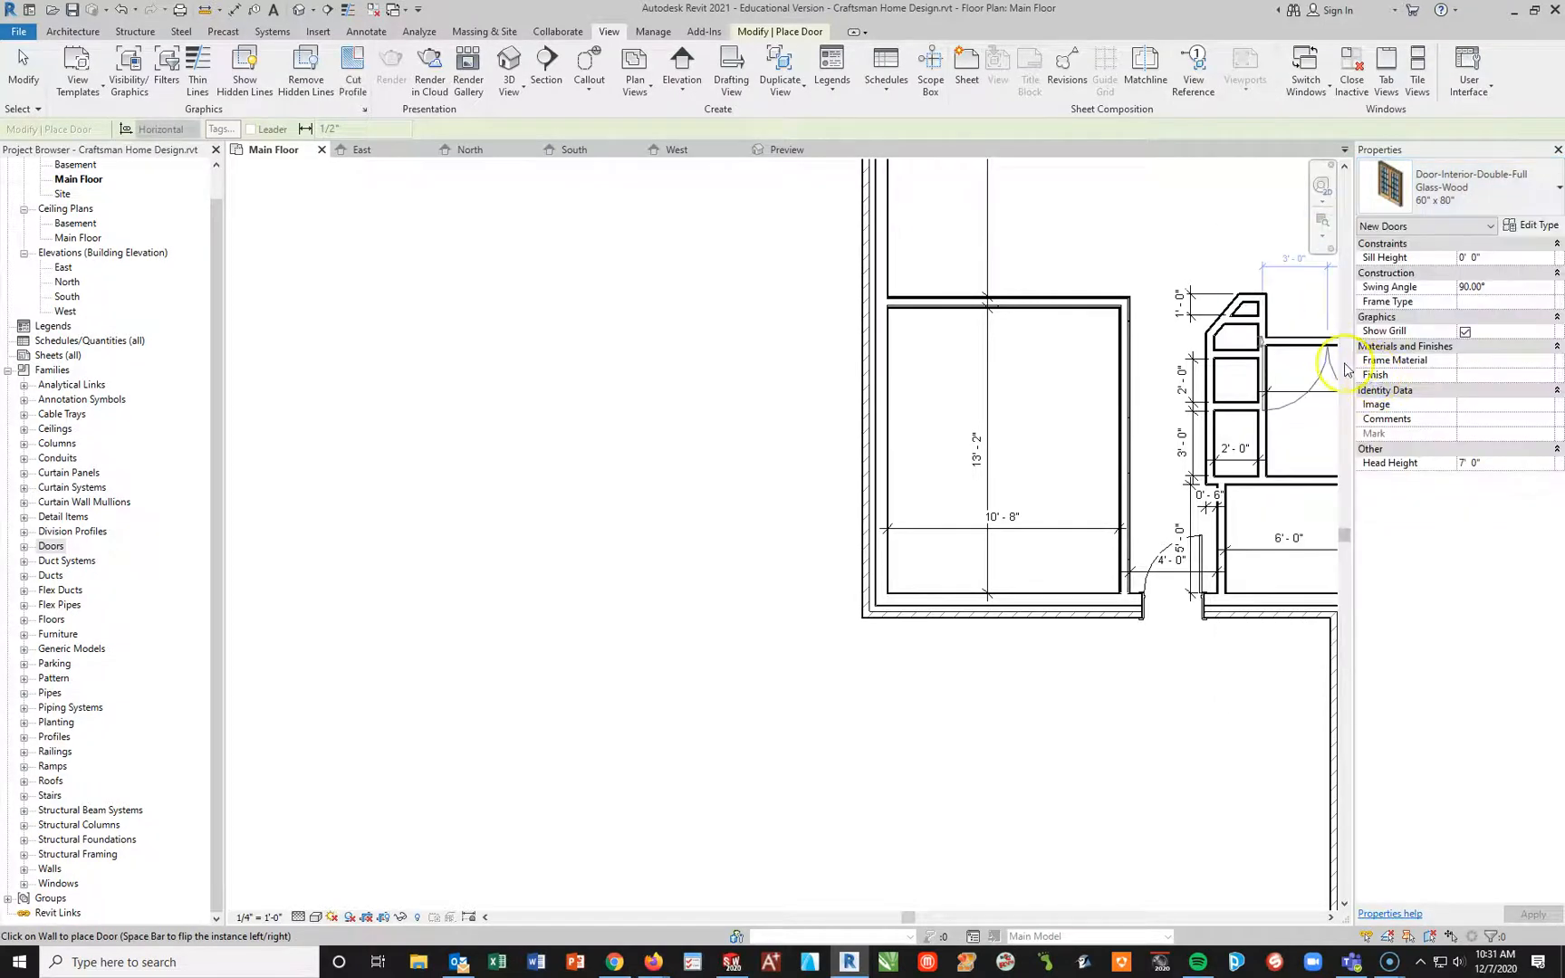
click(1529, 226)
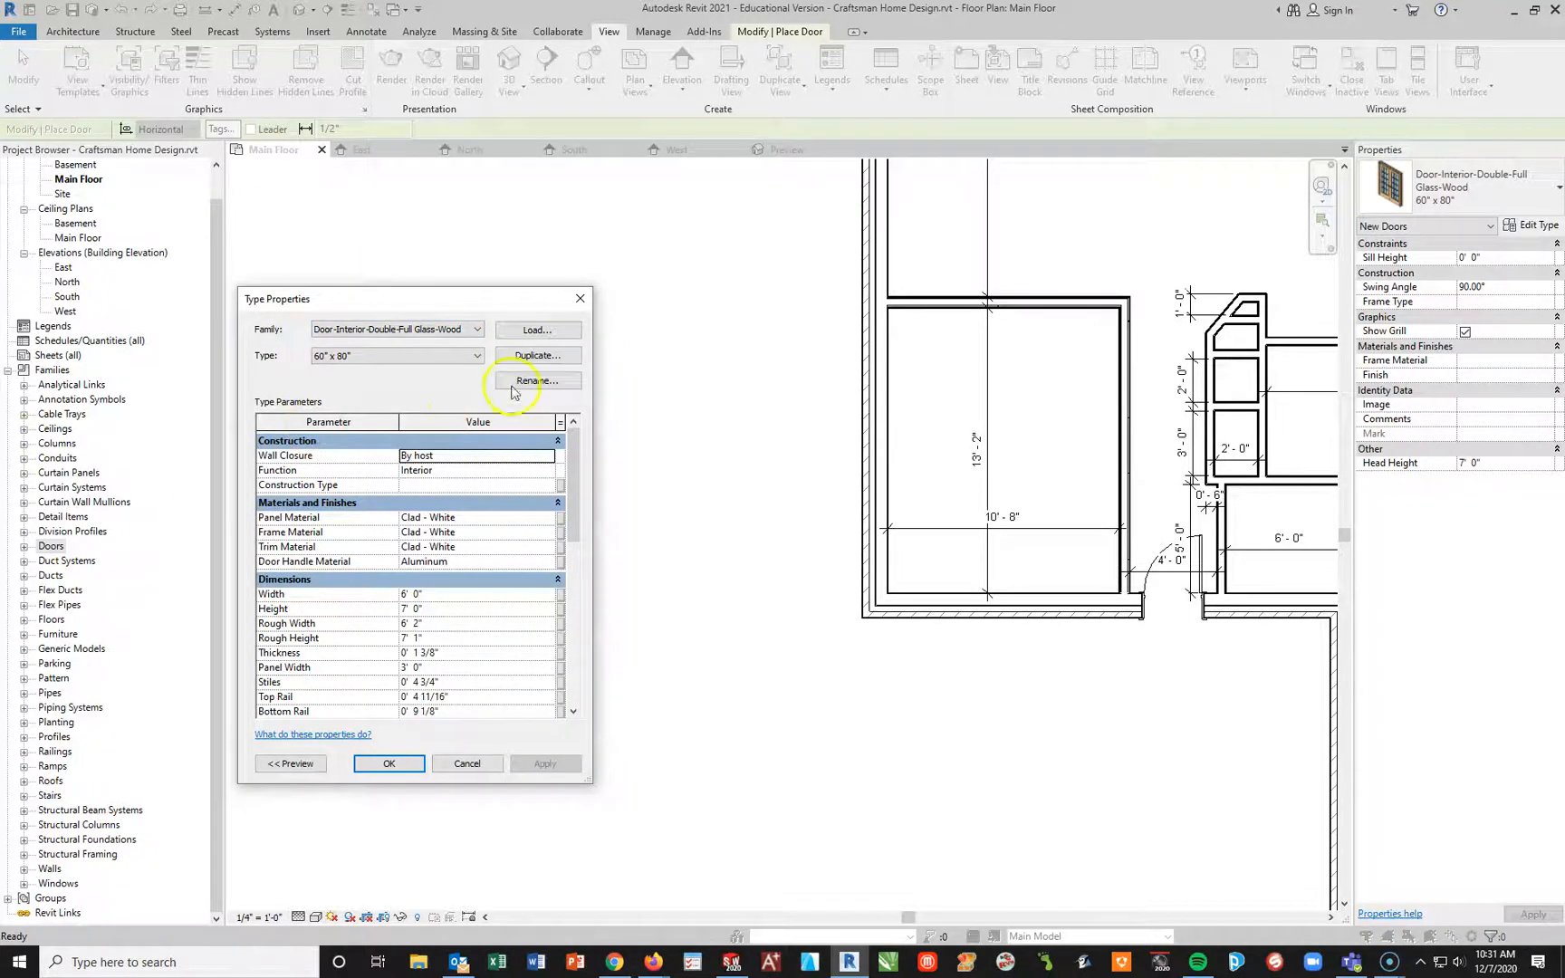
click(470, 329)
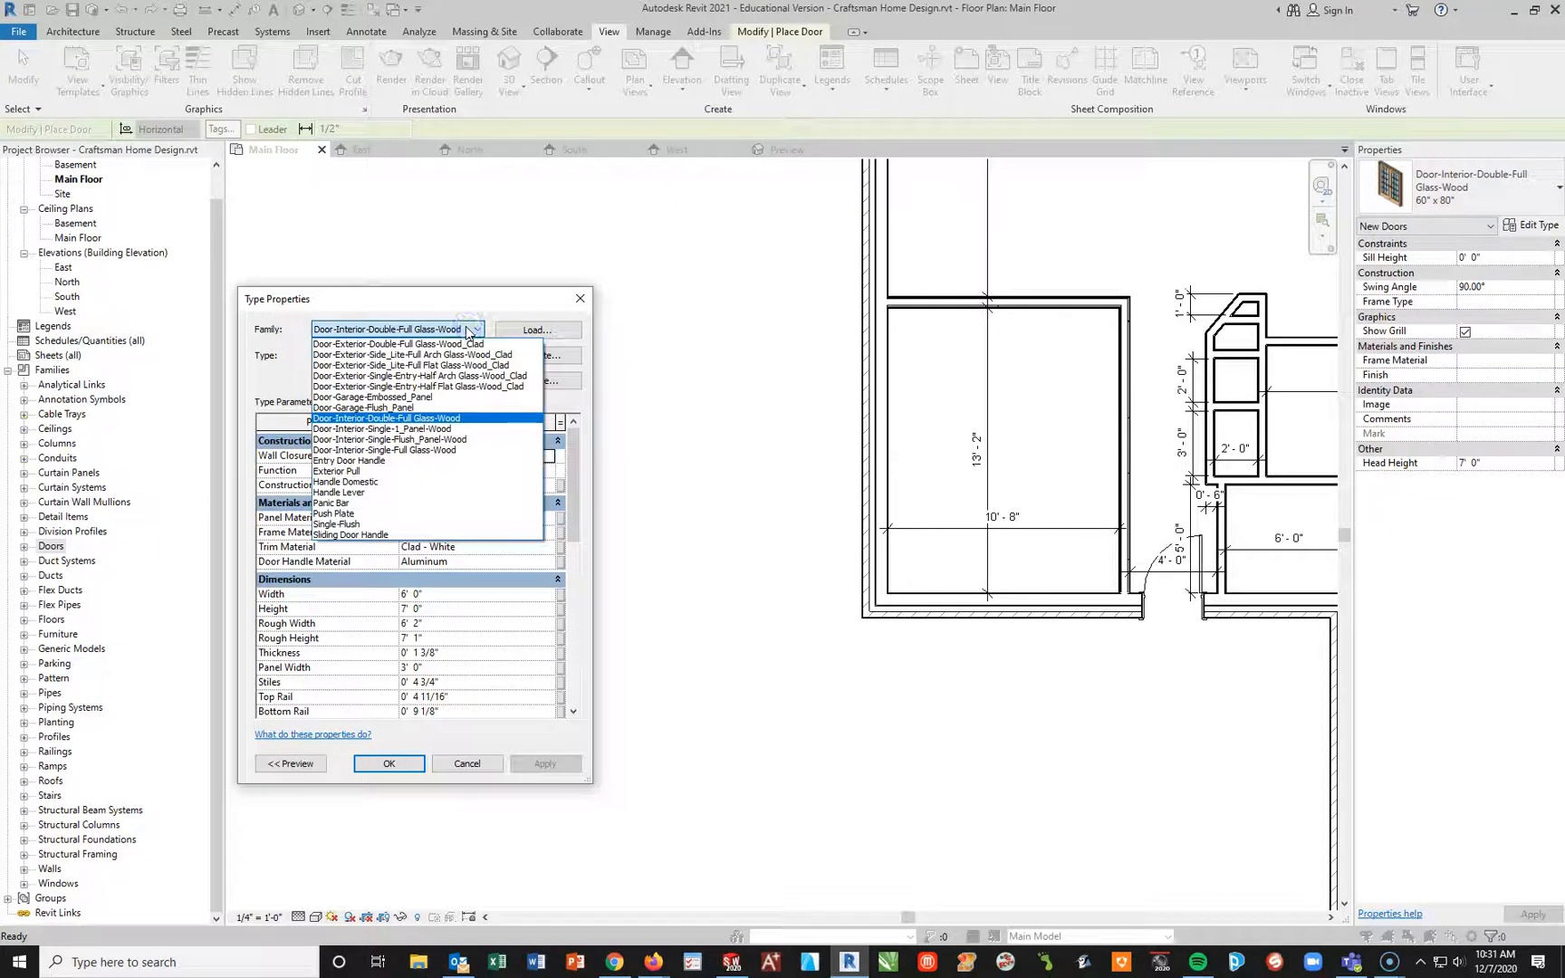
click(405, 430)
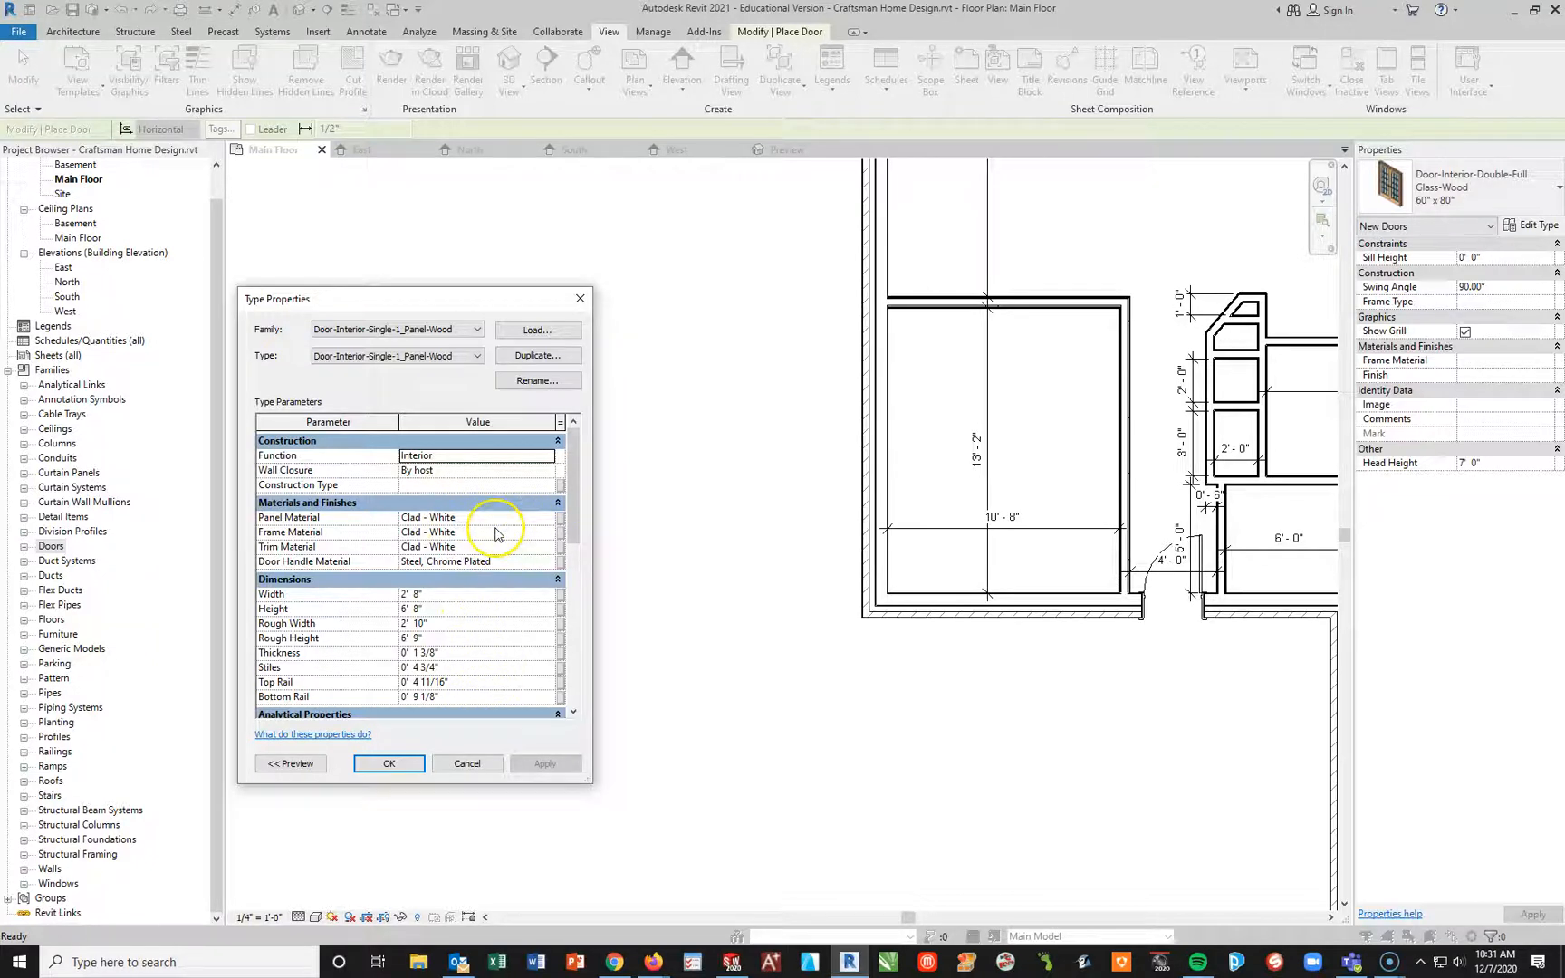
Step: Set the one-panel interior door type's handle material to Metal - Stainless Steel and its width to 2' 4"
click(548, 562)
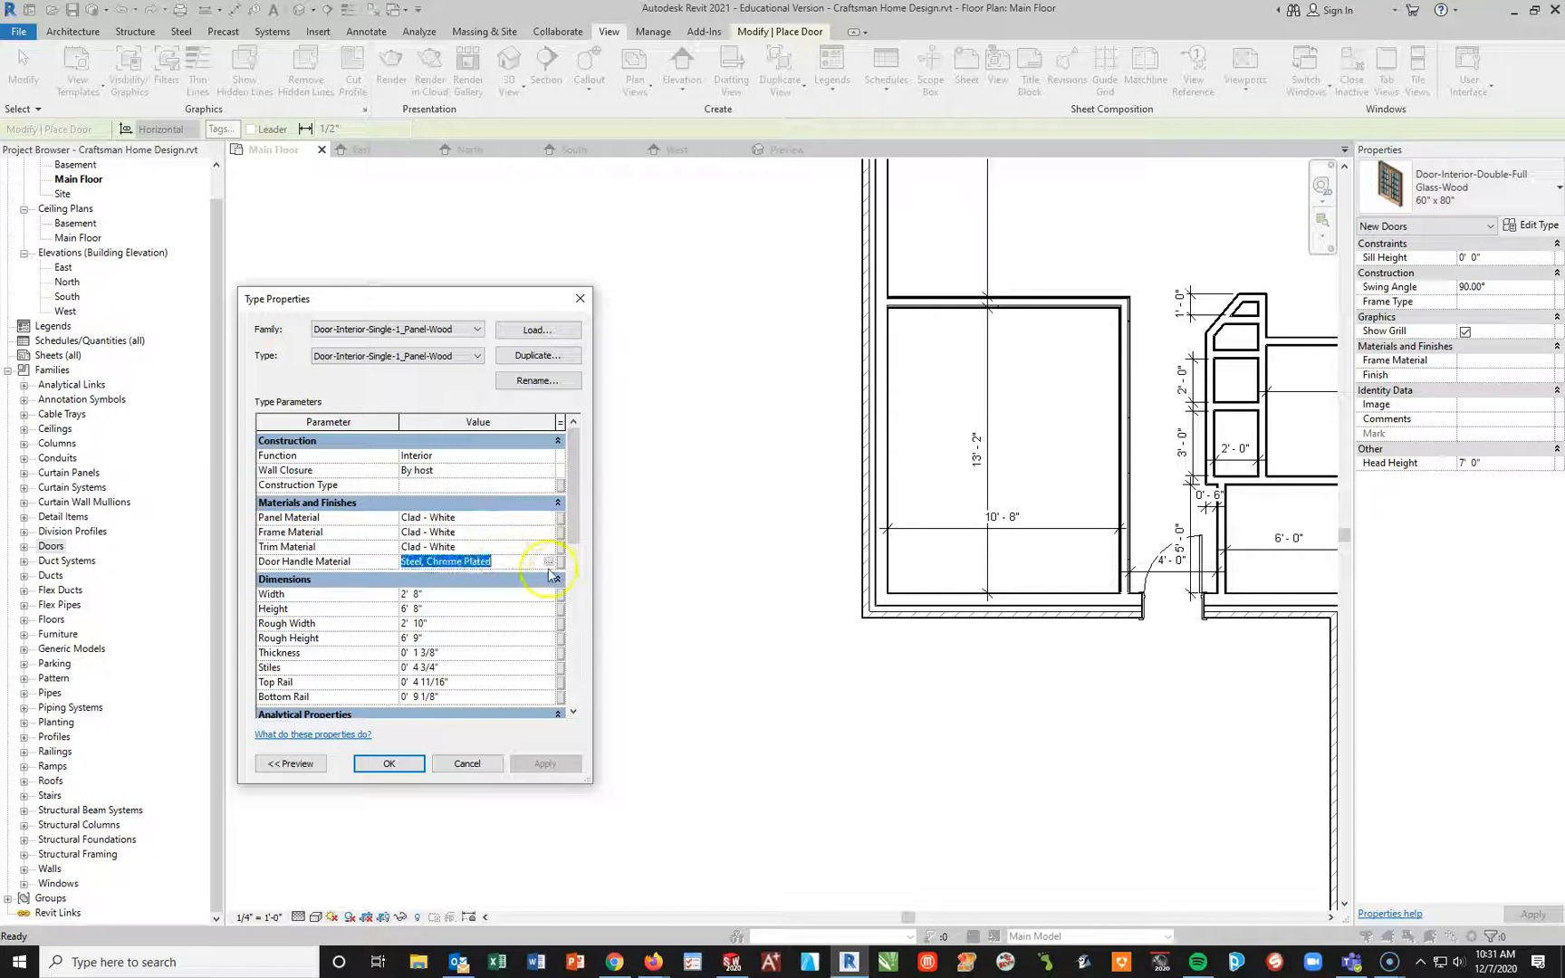
click(548, 562)
scroll(277, 575, down, 3)
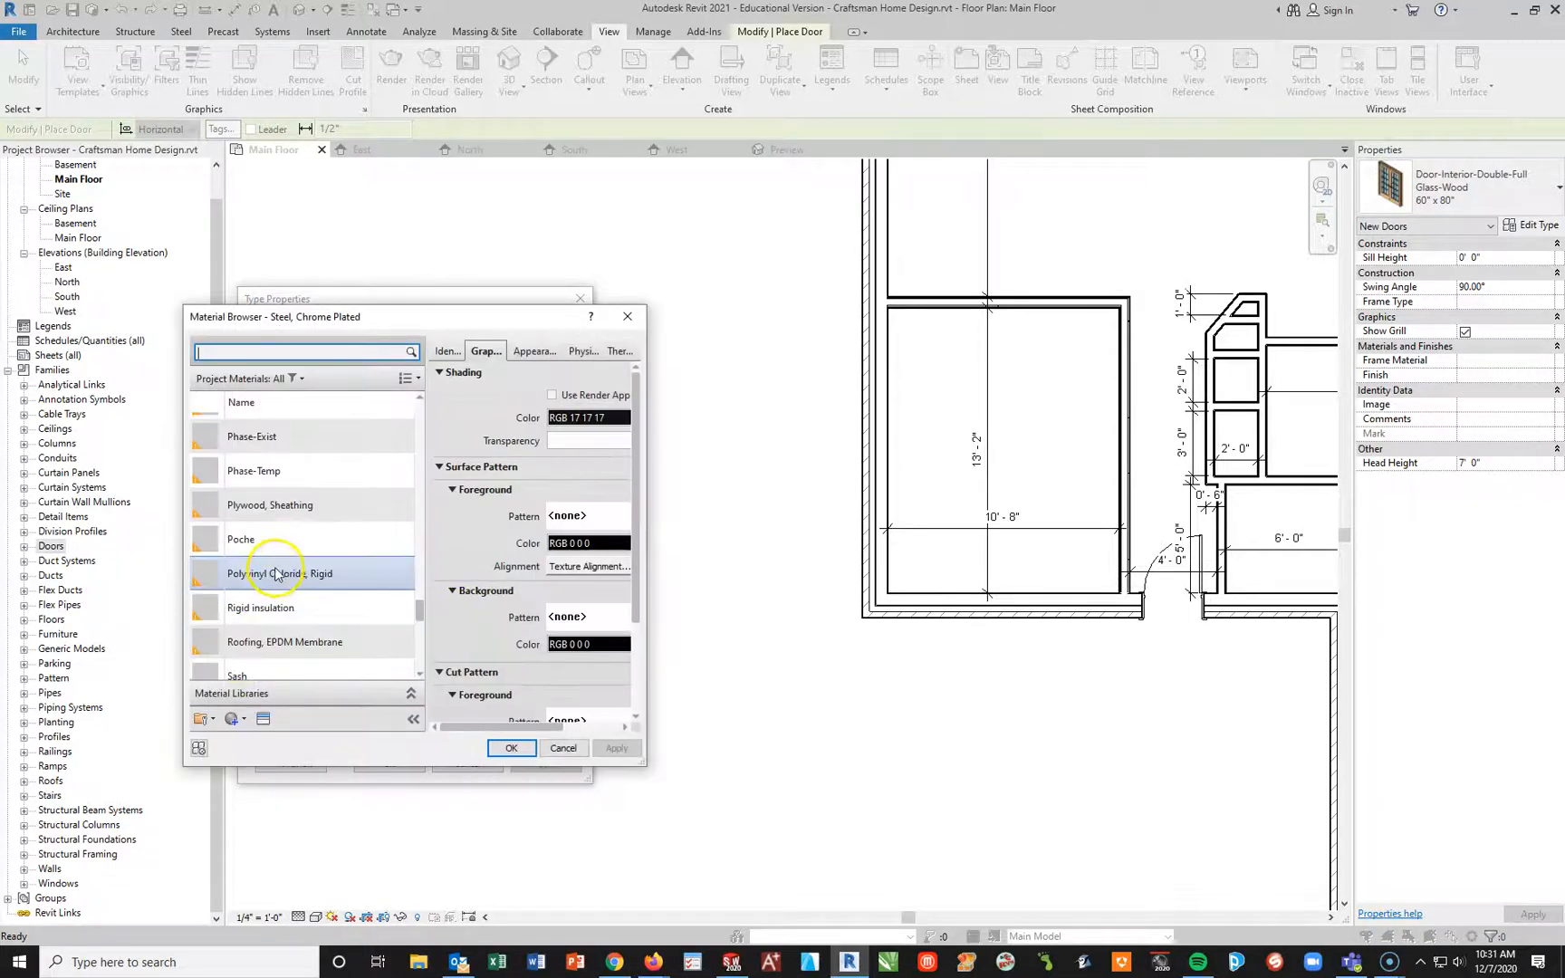
scroll(318, 609, down, 1)
scroll(320, 598, up, 4)
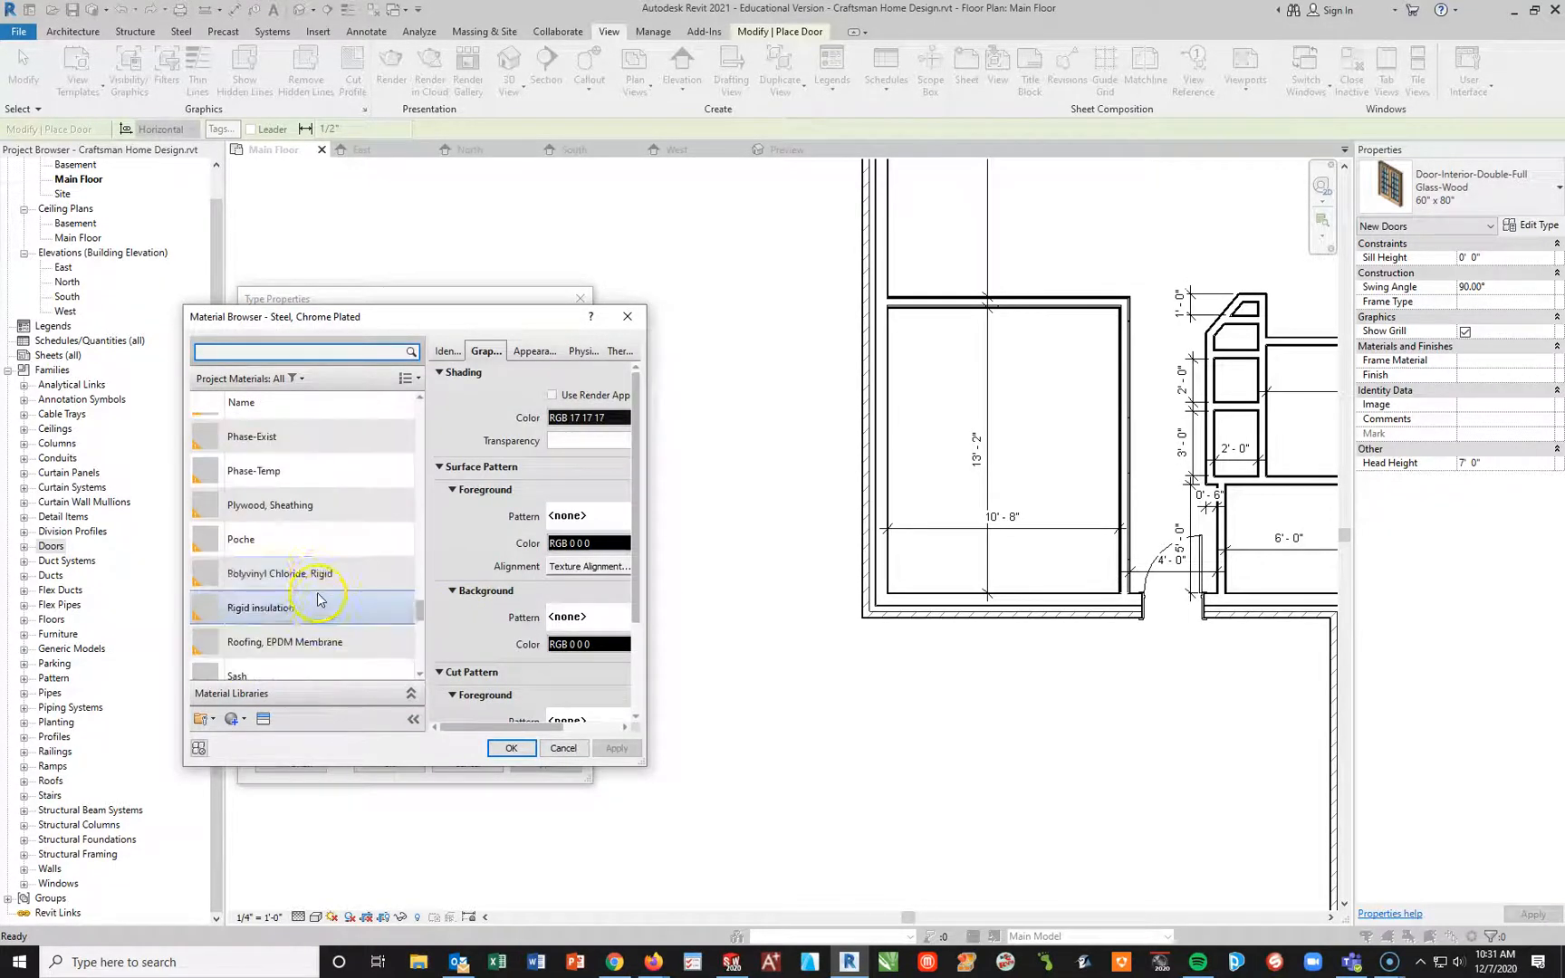
scroll(317, 578, up, 3)
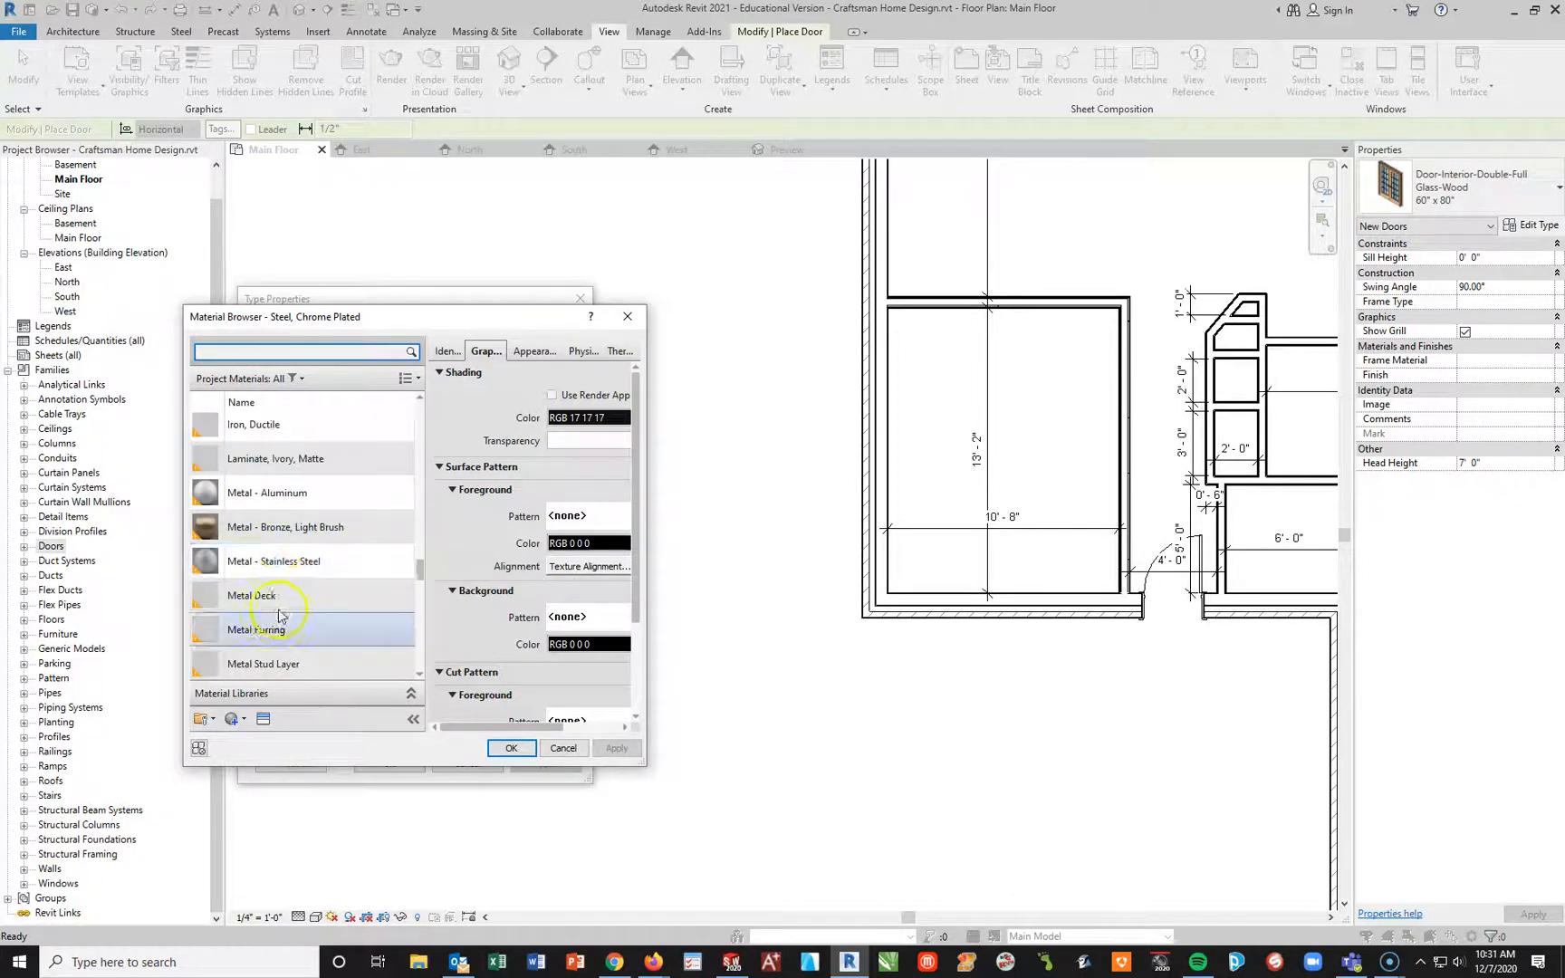
click(276, 564)
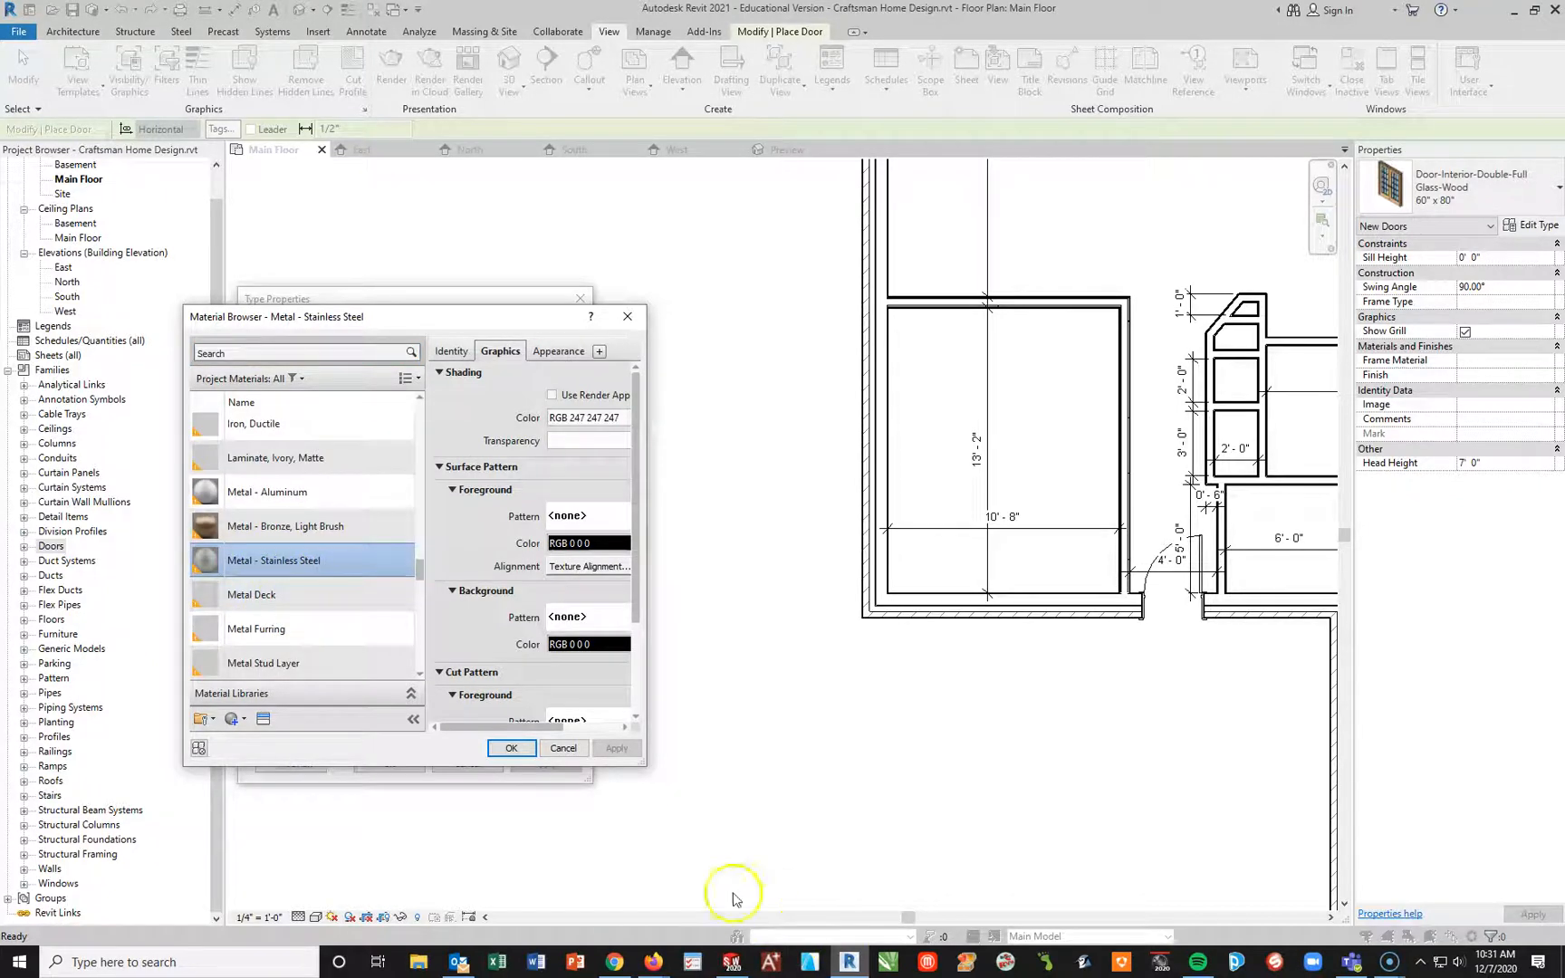
click(513, 749)
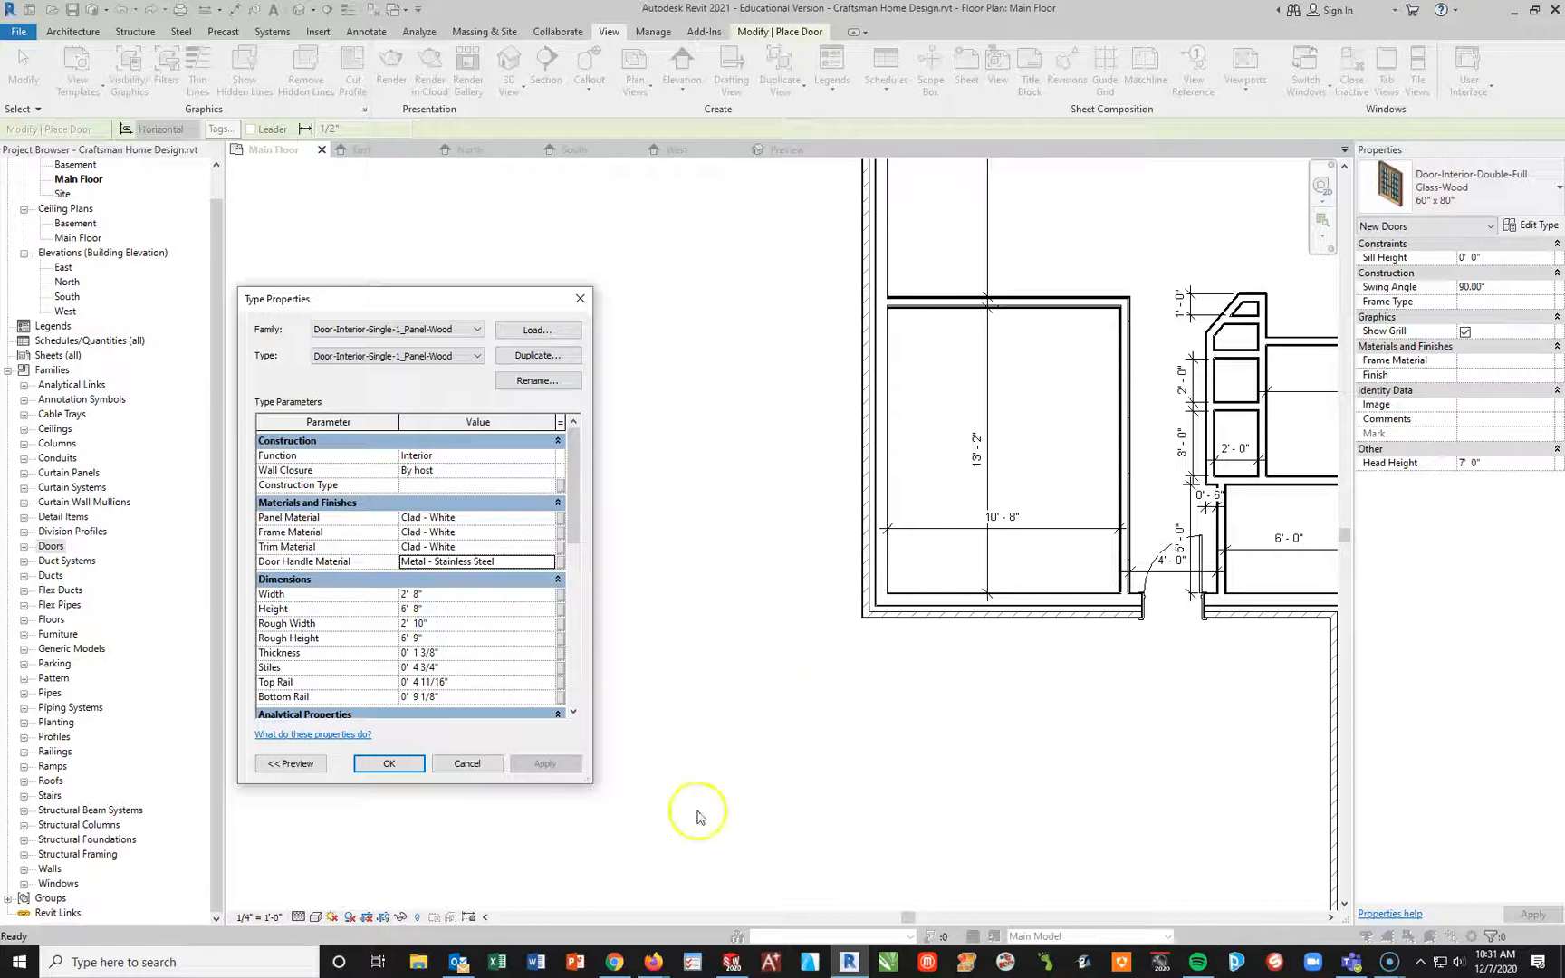
click(437, 594)
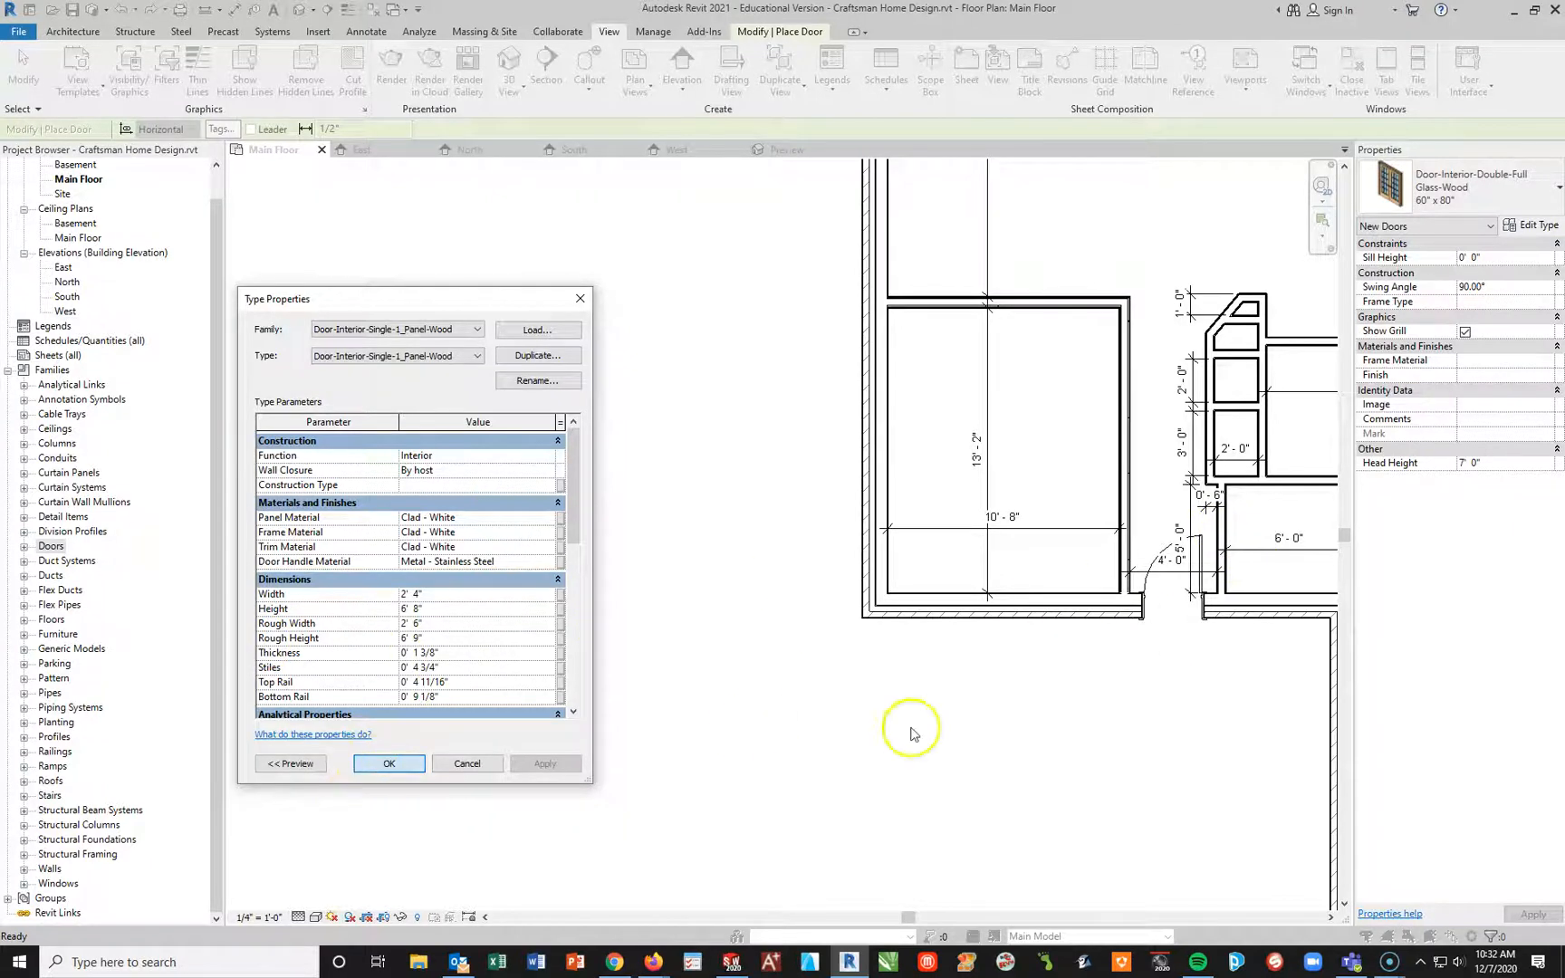
Step: Place the one-panel wood interior door in the hallway wall of the 3'-0" by 2'-0" closet, swinging into the hallway
click(1221, 537)
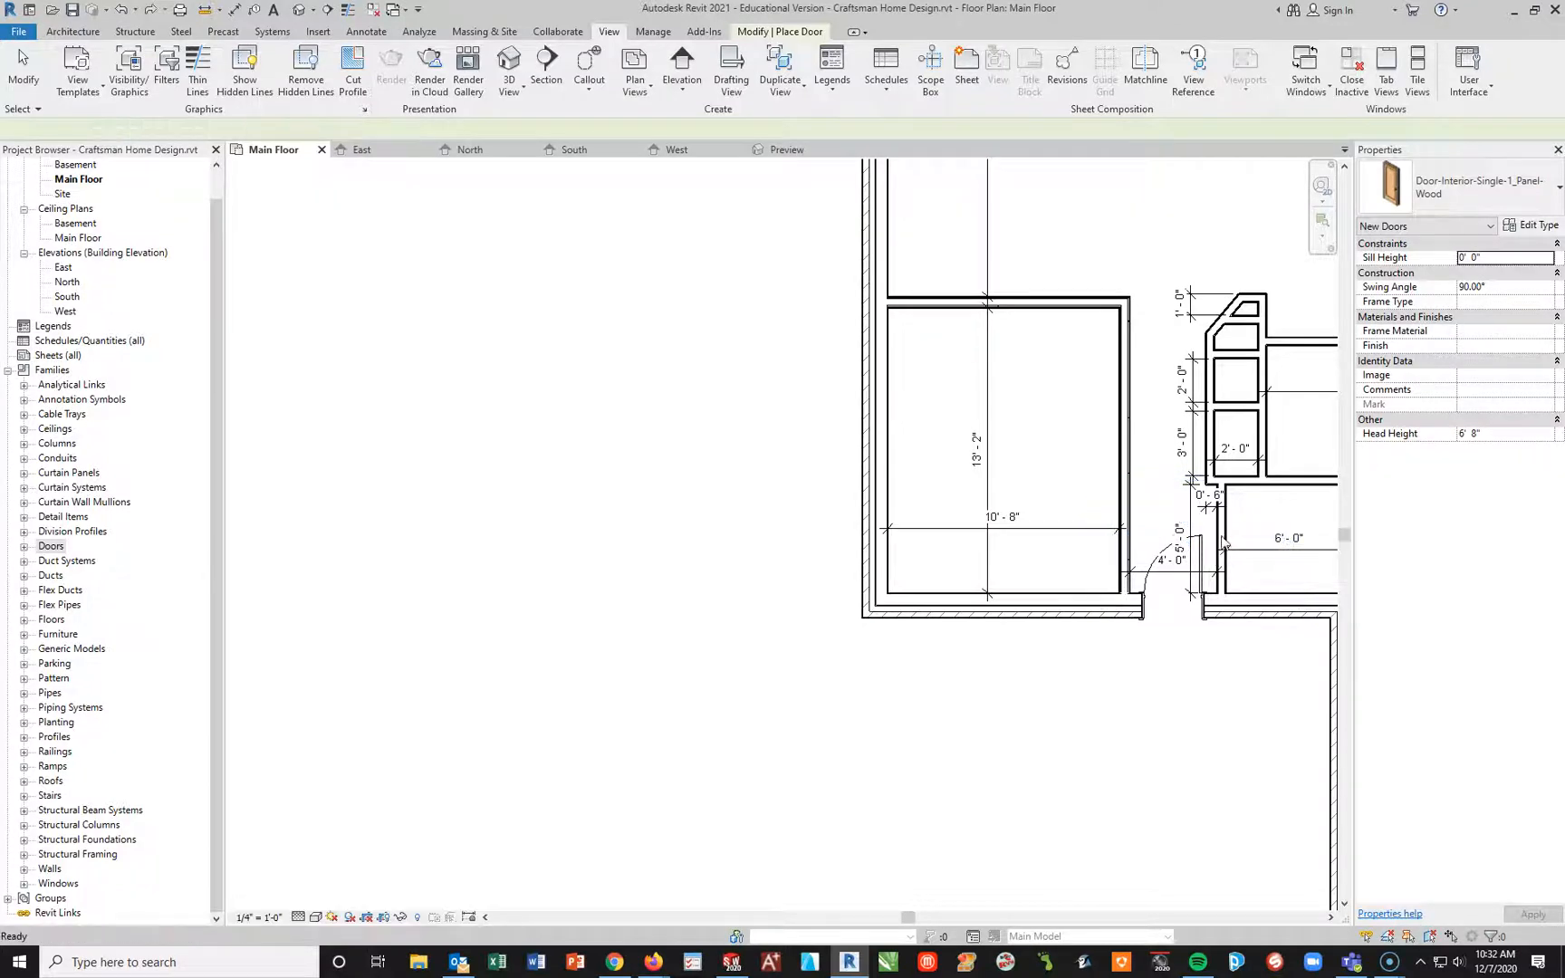
click(1449, 186)
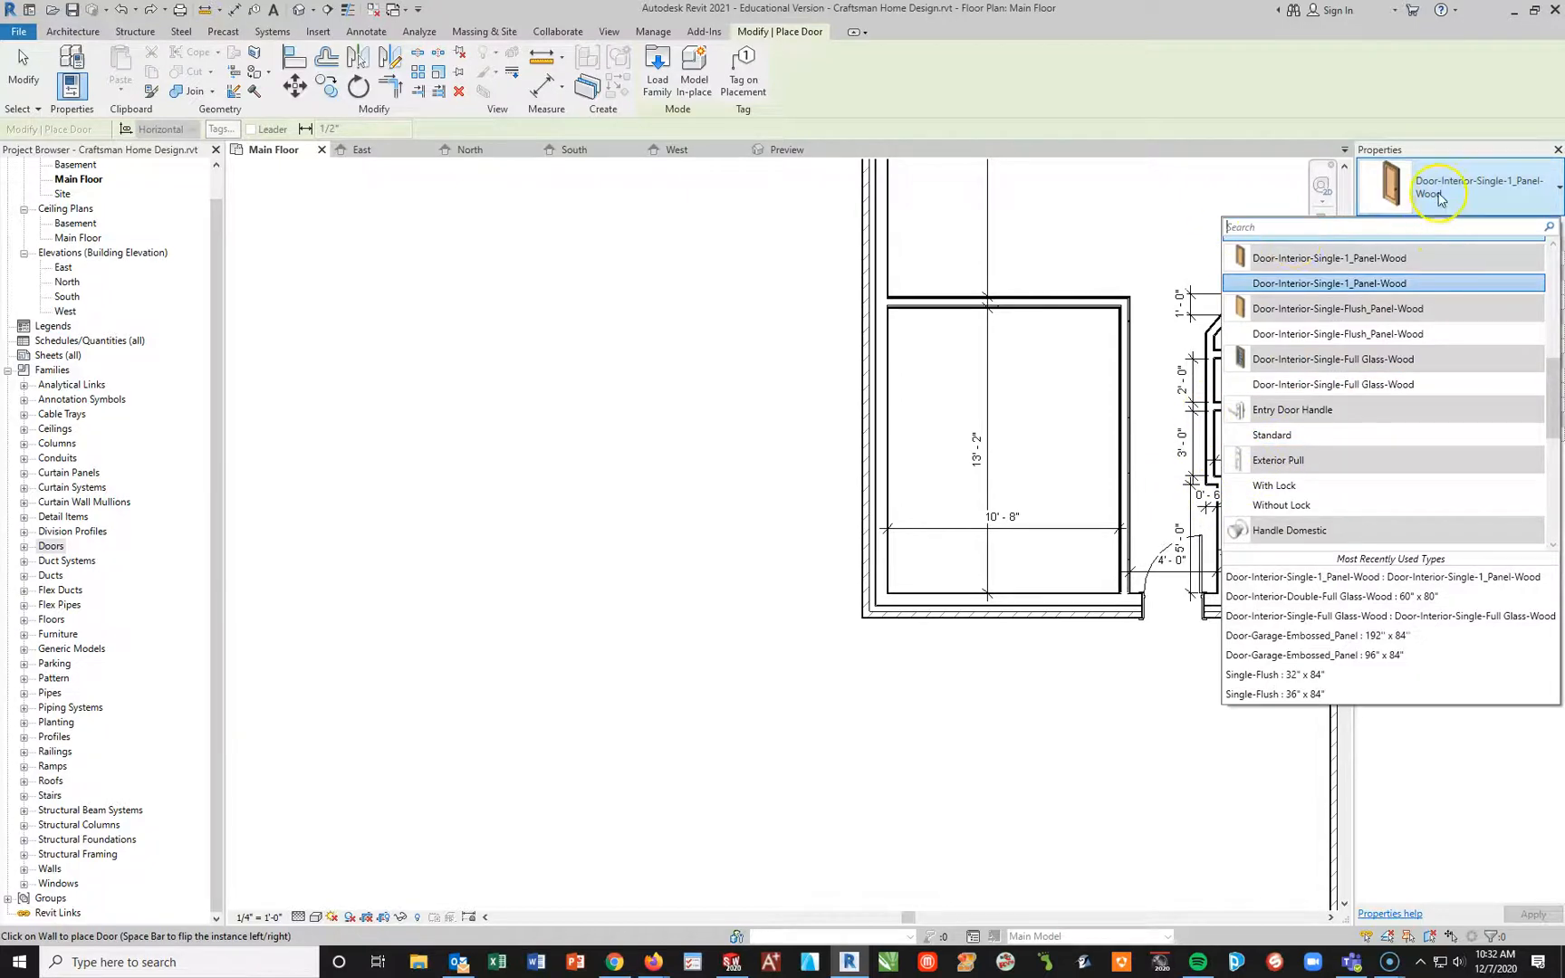
click(1429, 259)
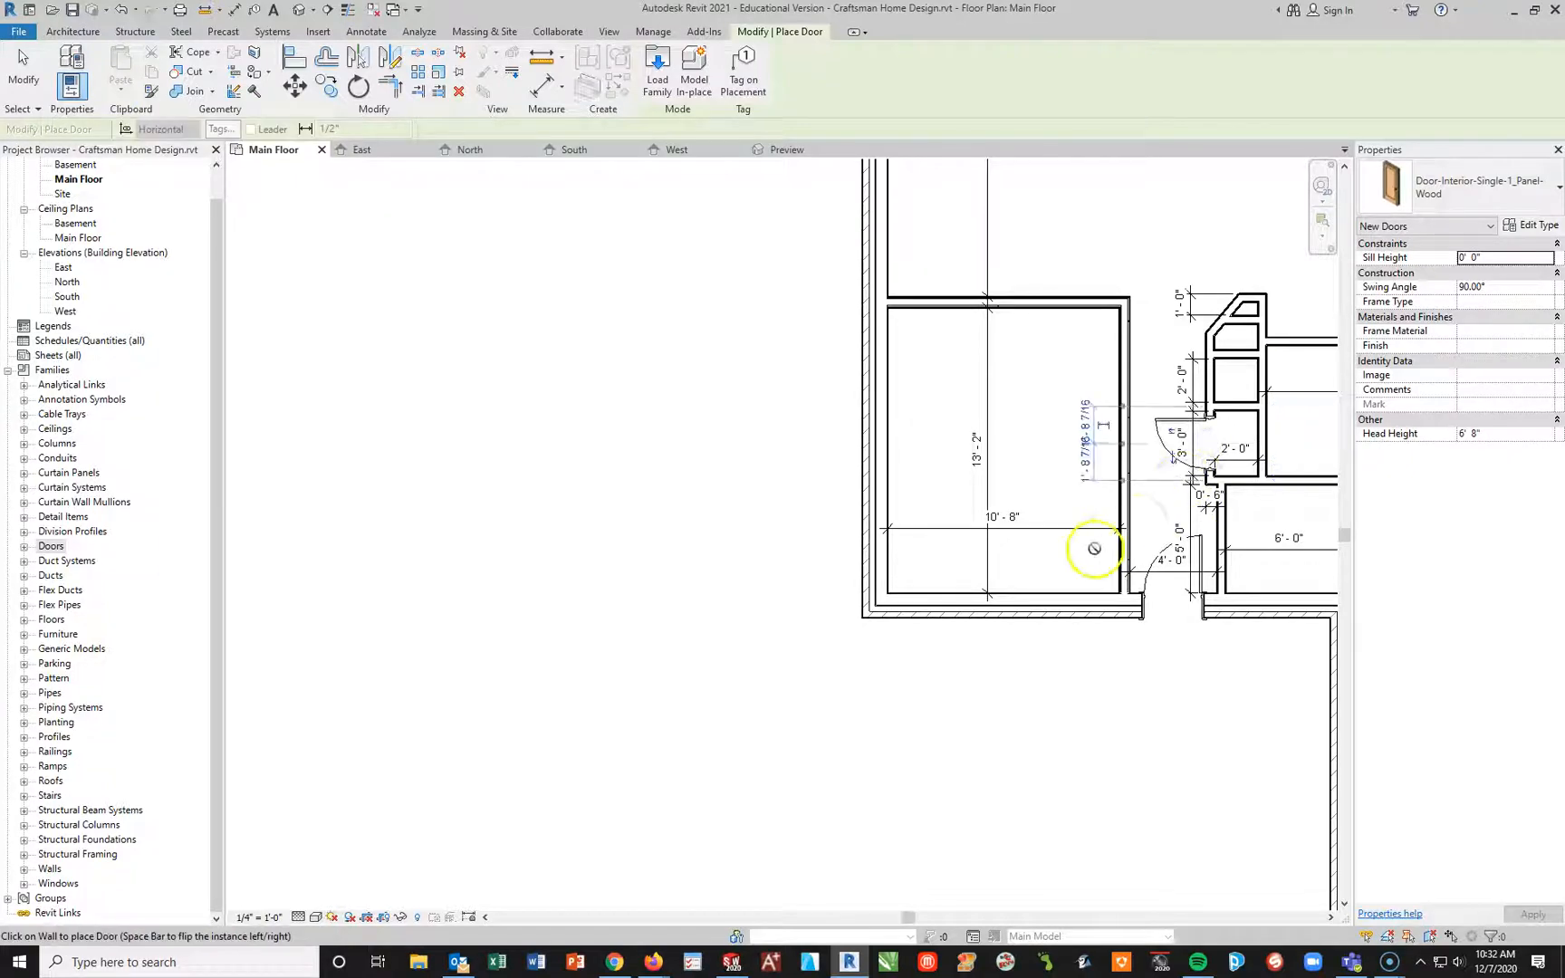
scroll(1205, 444, up, 2)
scroll(1223, 448, up, 3)
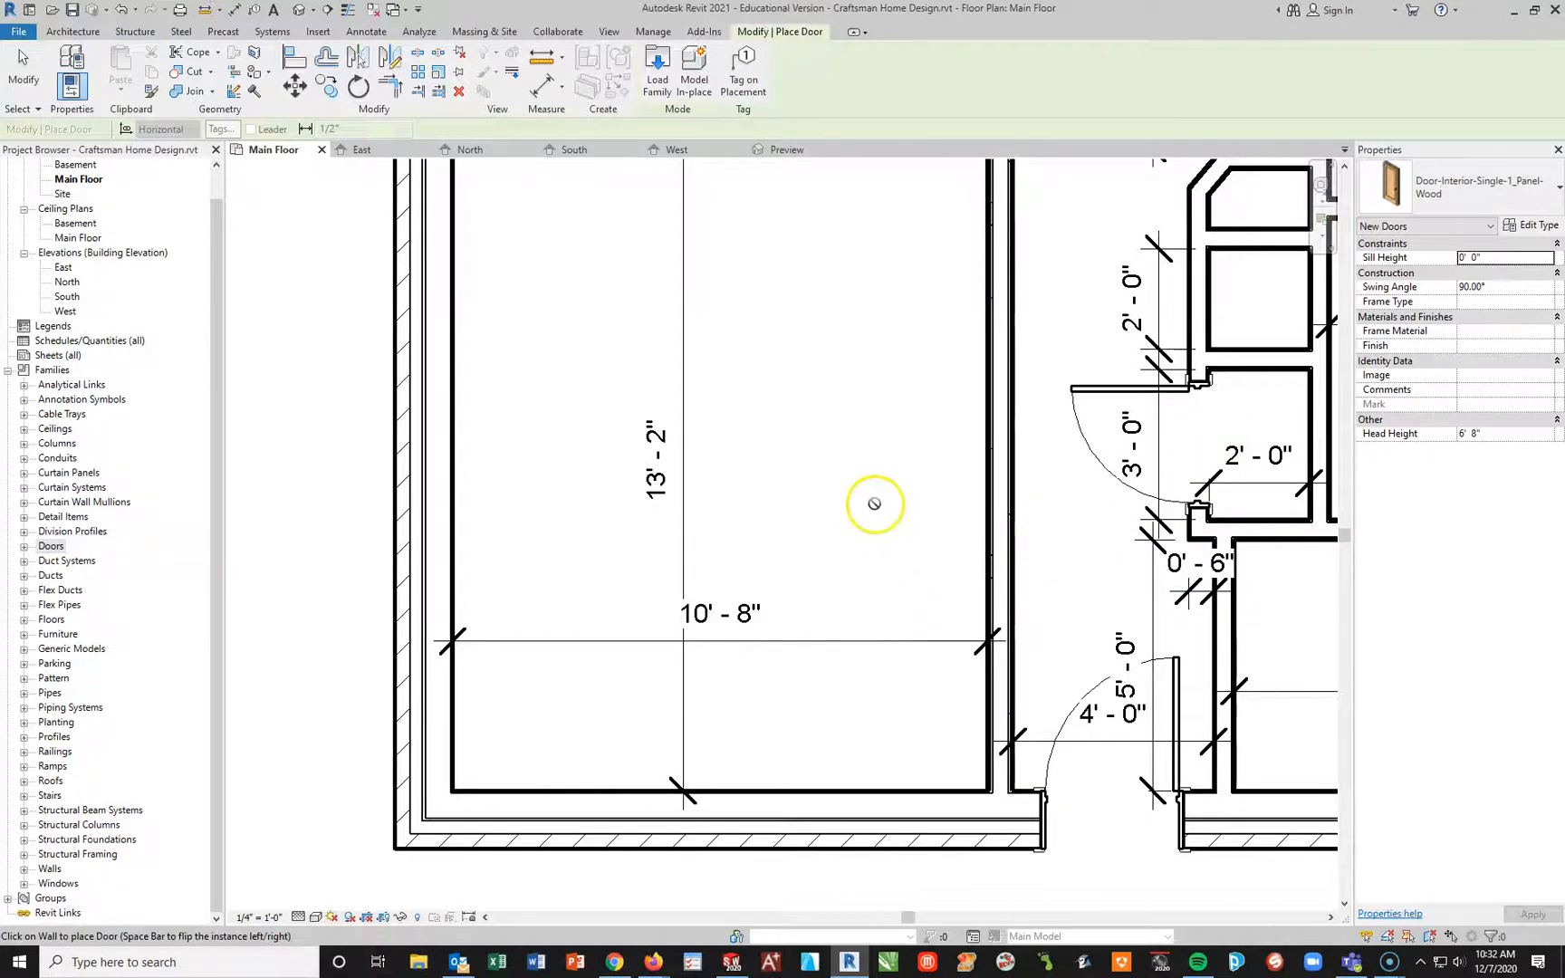
key(Escape)
key(Escape)
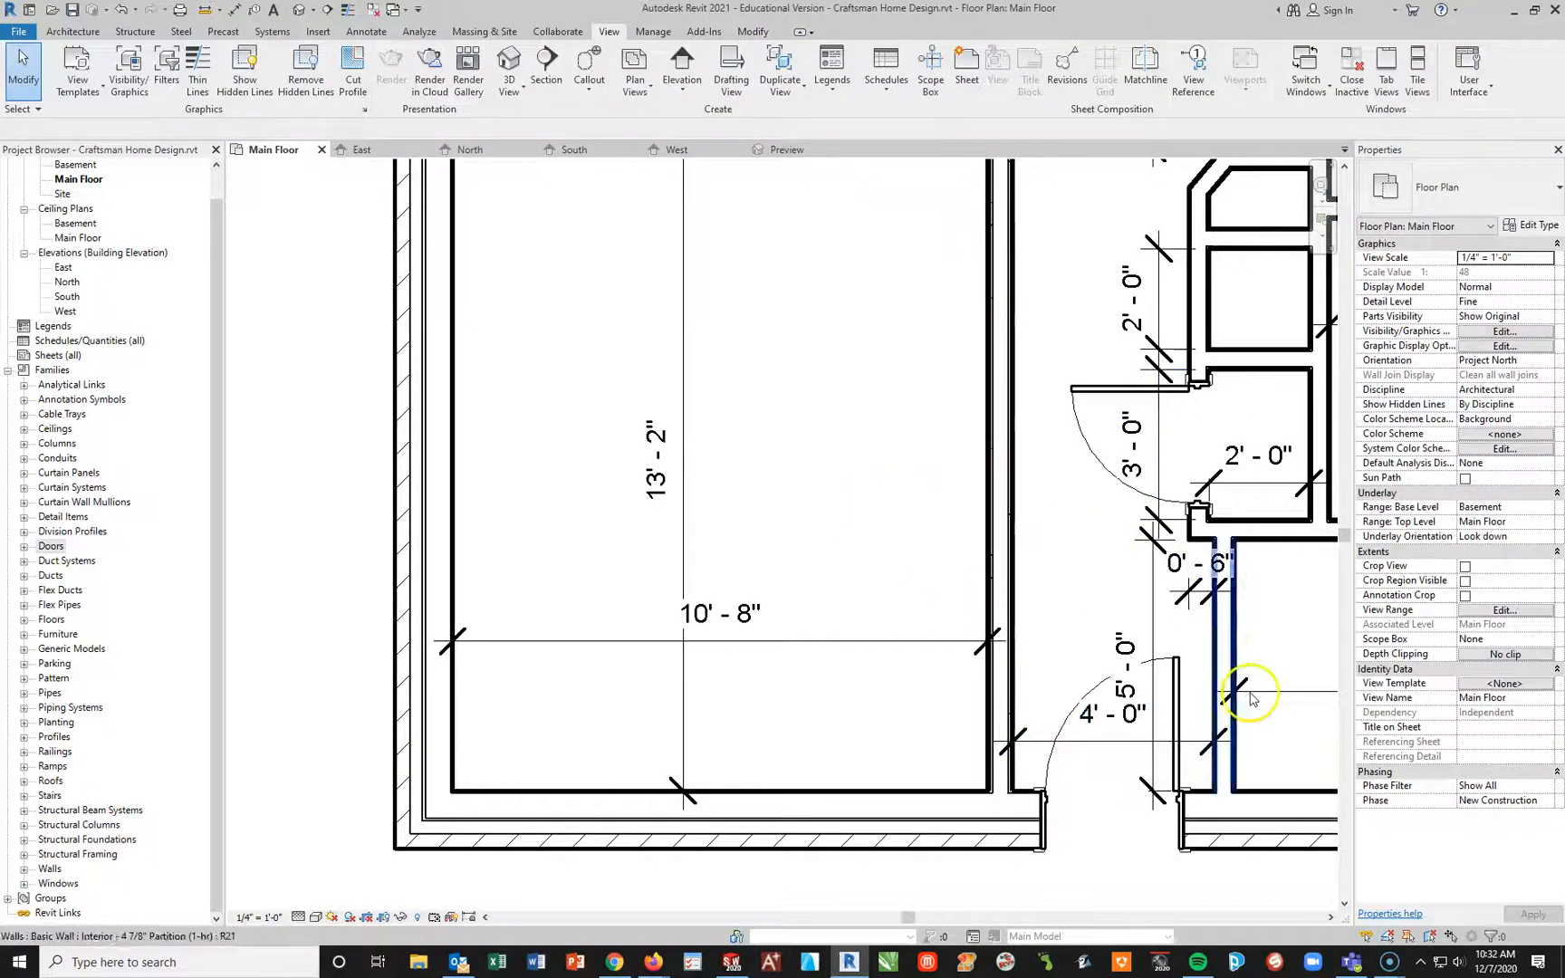
Step: Place another one-panel interior door in the wall above the 3'-6" door opening, centered 1'-10" below the room's upper corner and swinging outward
scroll(1228, 680, down, 1)
middle_drag(1230, 607, 1115, 580)
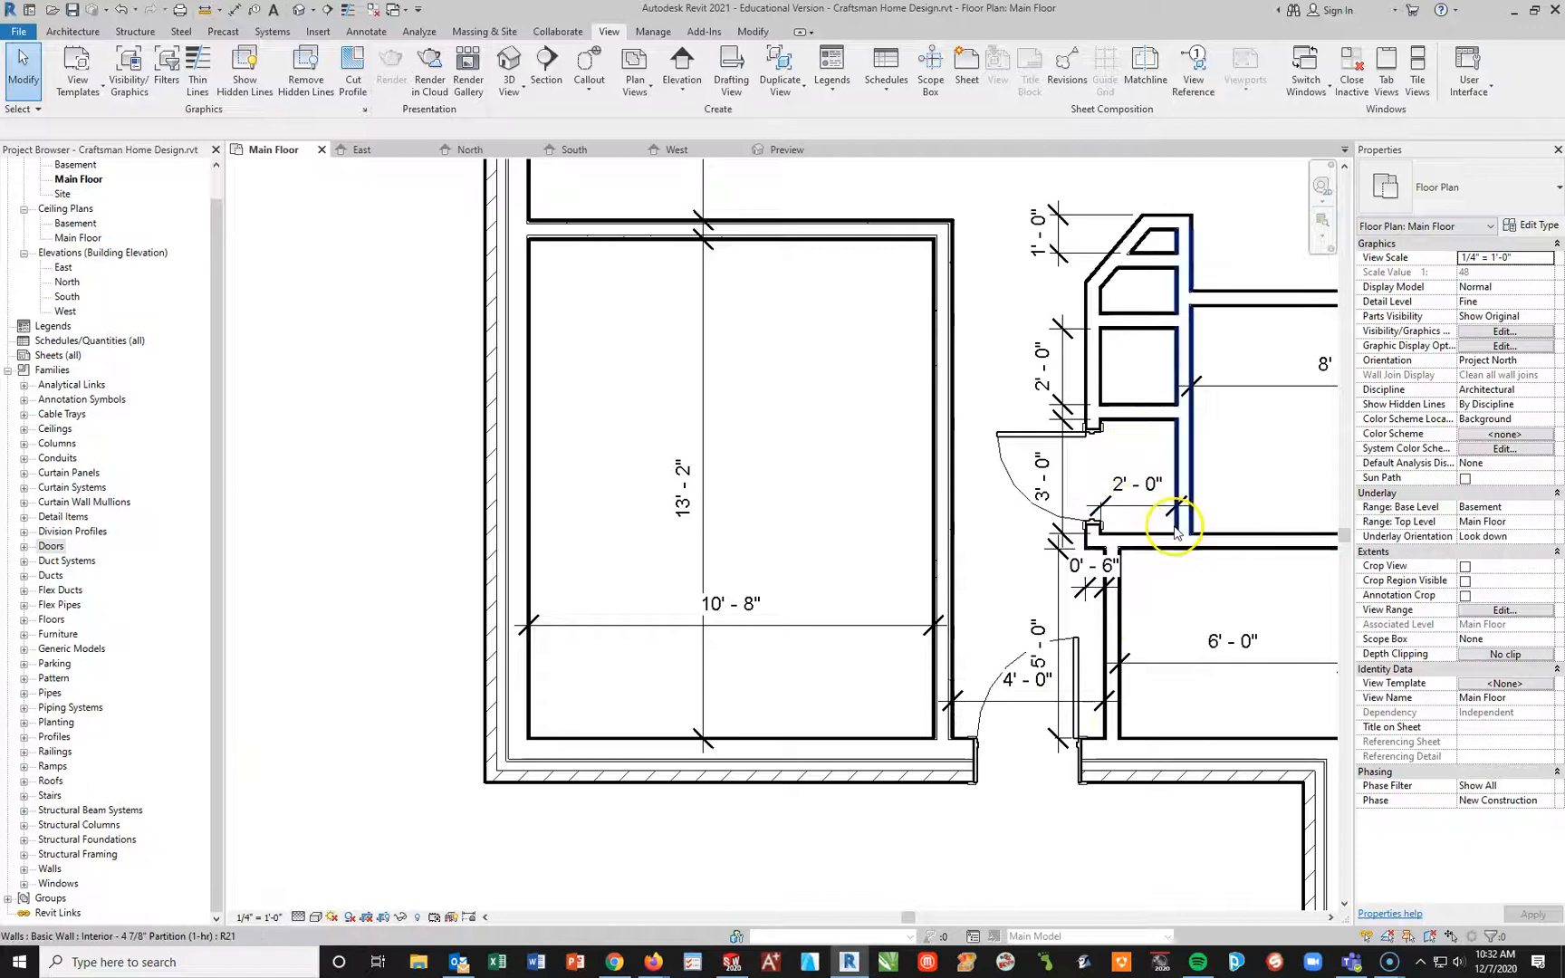
scroll(1172, 527, down, 1)
middle_drag(1172, 527, 880, 484)
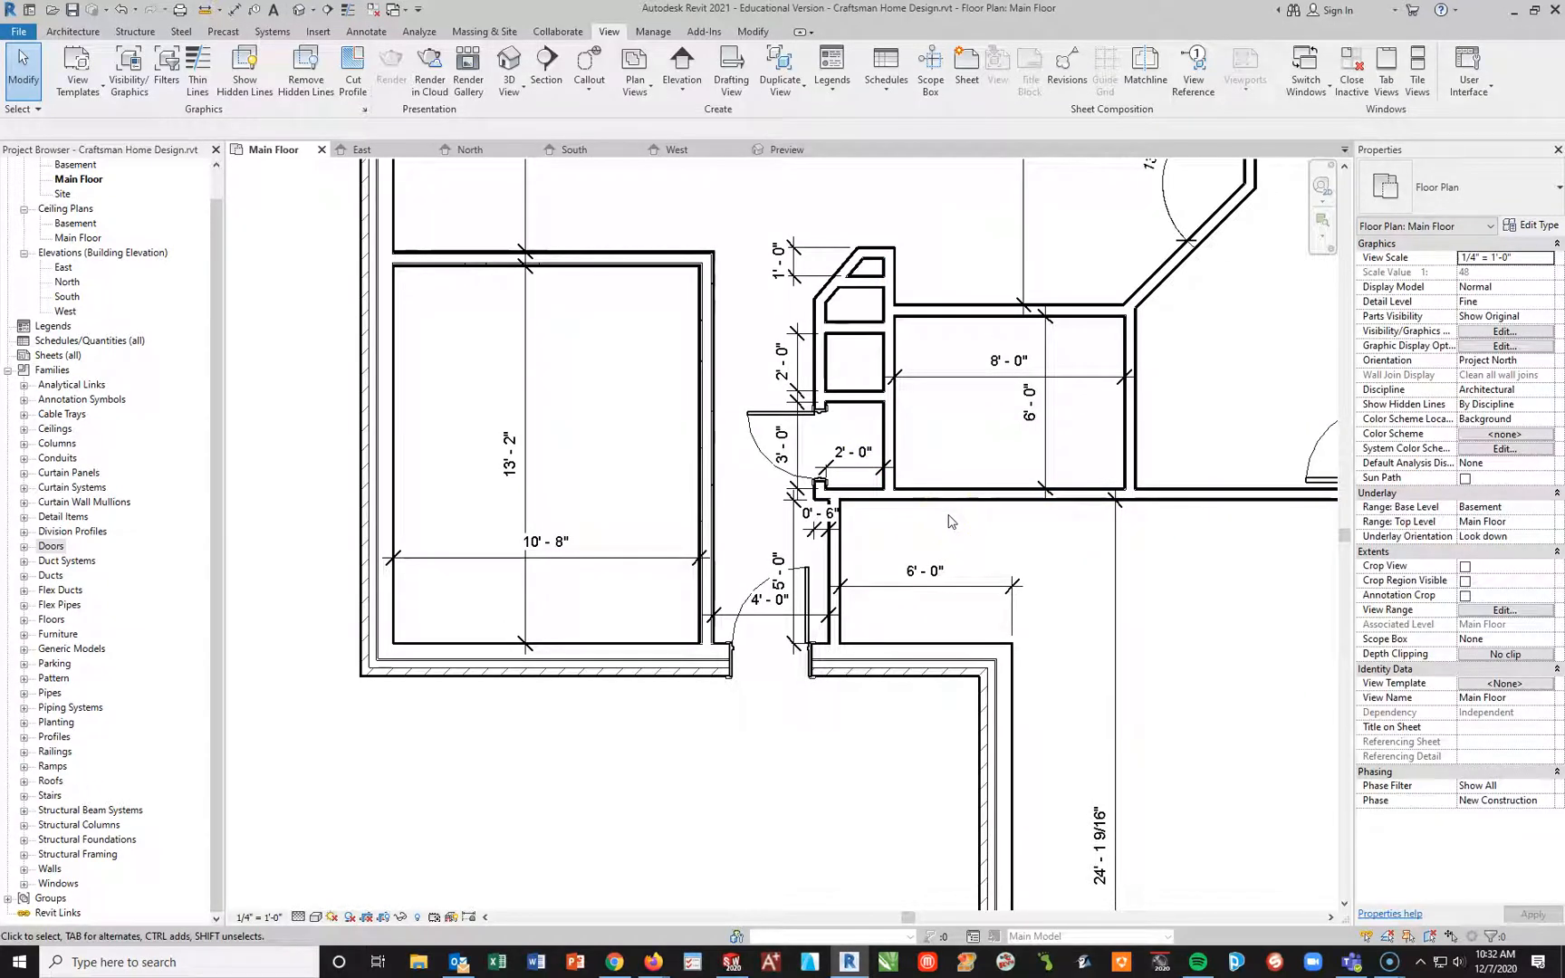
scroll(1271, 325, down, 1)
middle_drag(1272, 325, 940, 437)
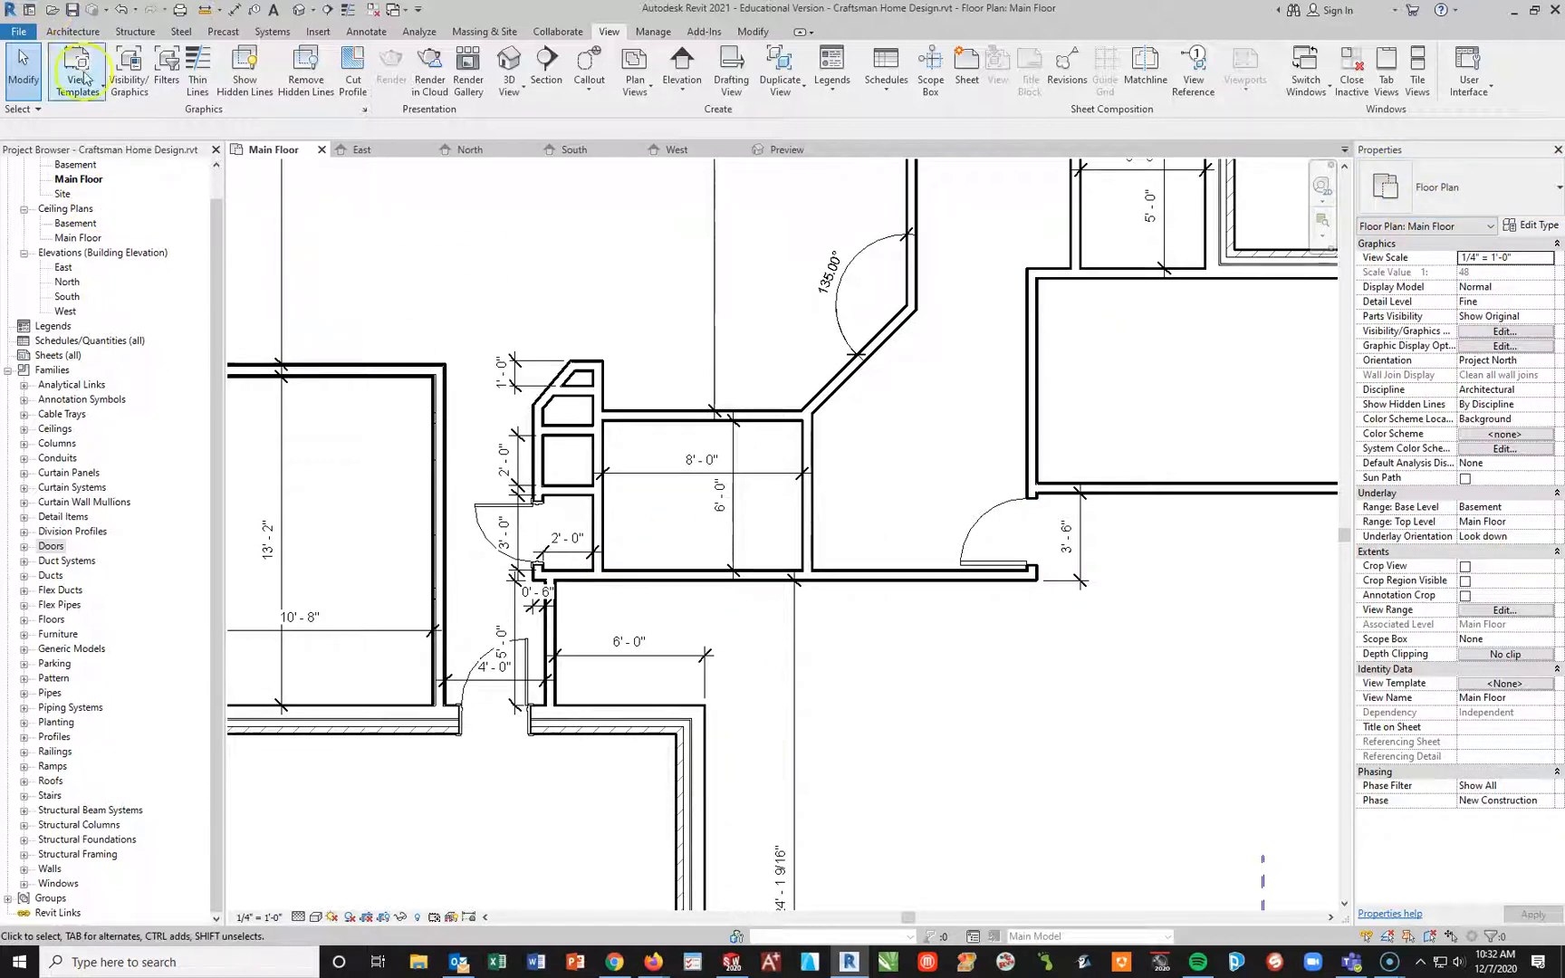
click(73, 31)
click(97, 65)
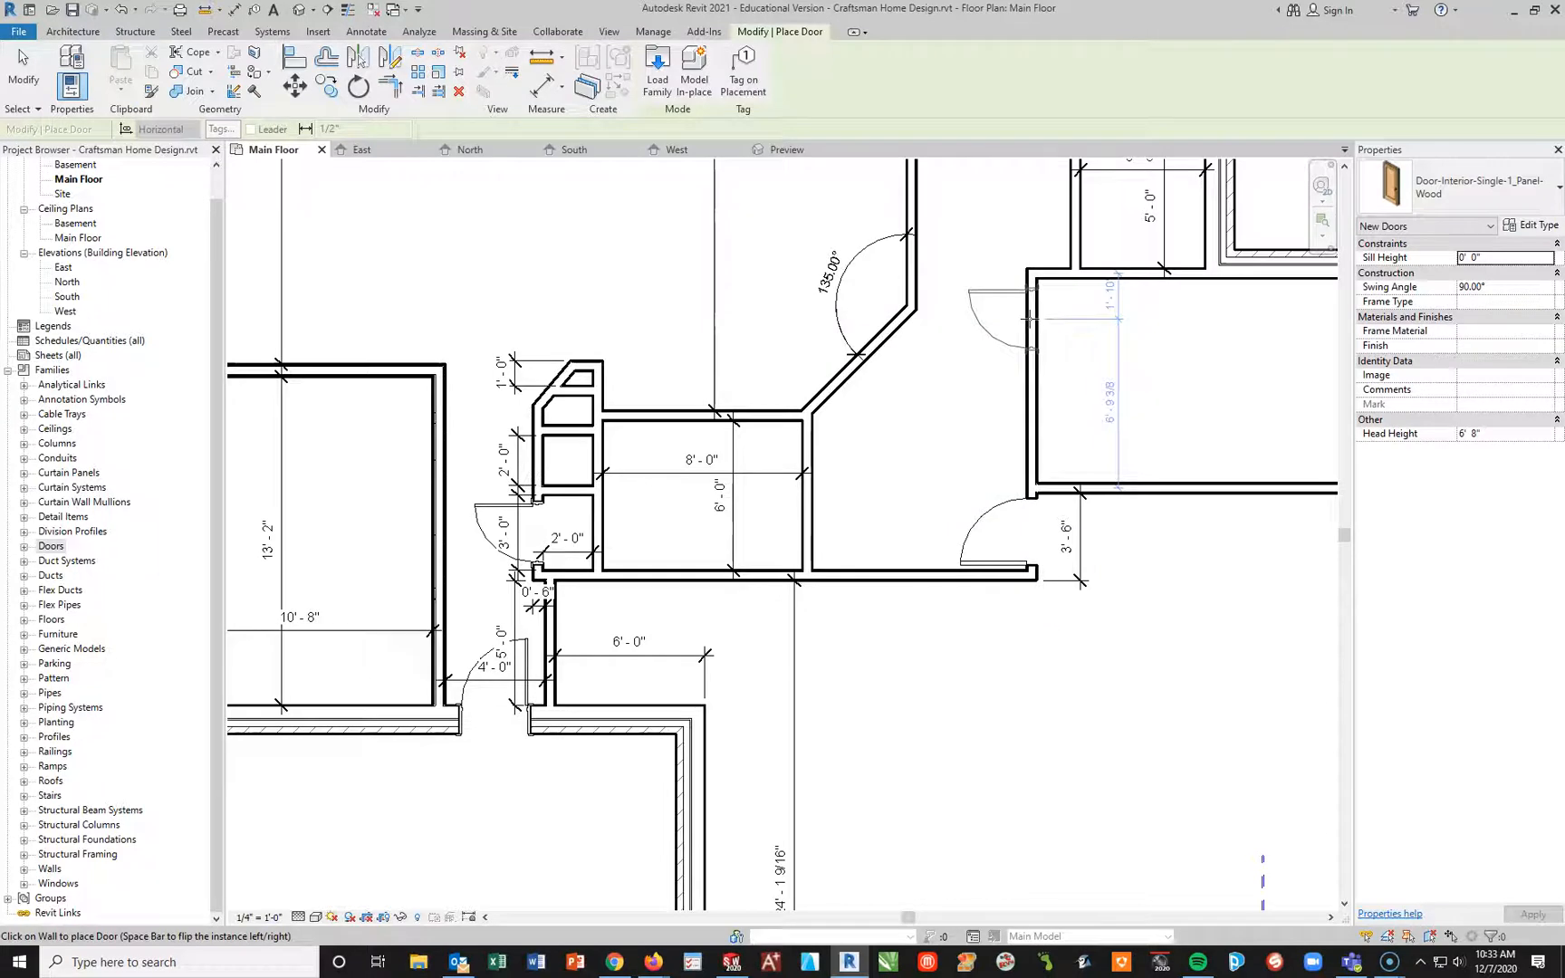
click(1029, 317)
Step: Place a one-panel door in the left wall of the 5'-0" by 5'-0" closet, centered 1'-8" from its lower corner and swinging inward
middle_drag(1132, 419, 969, 516)
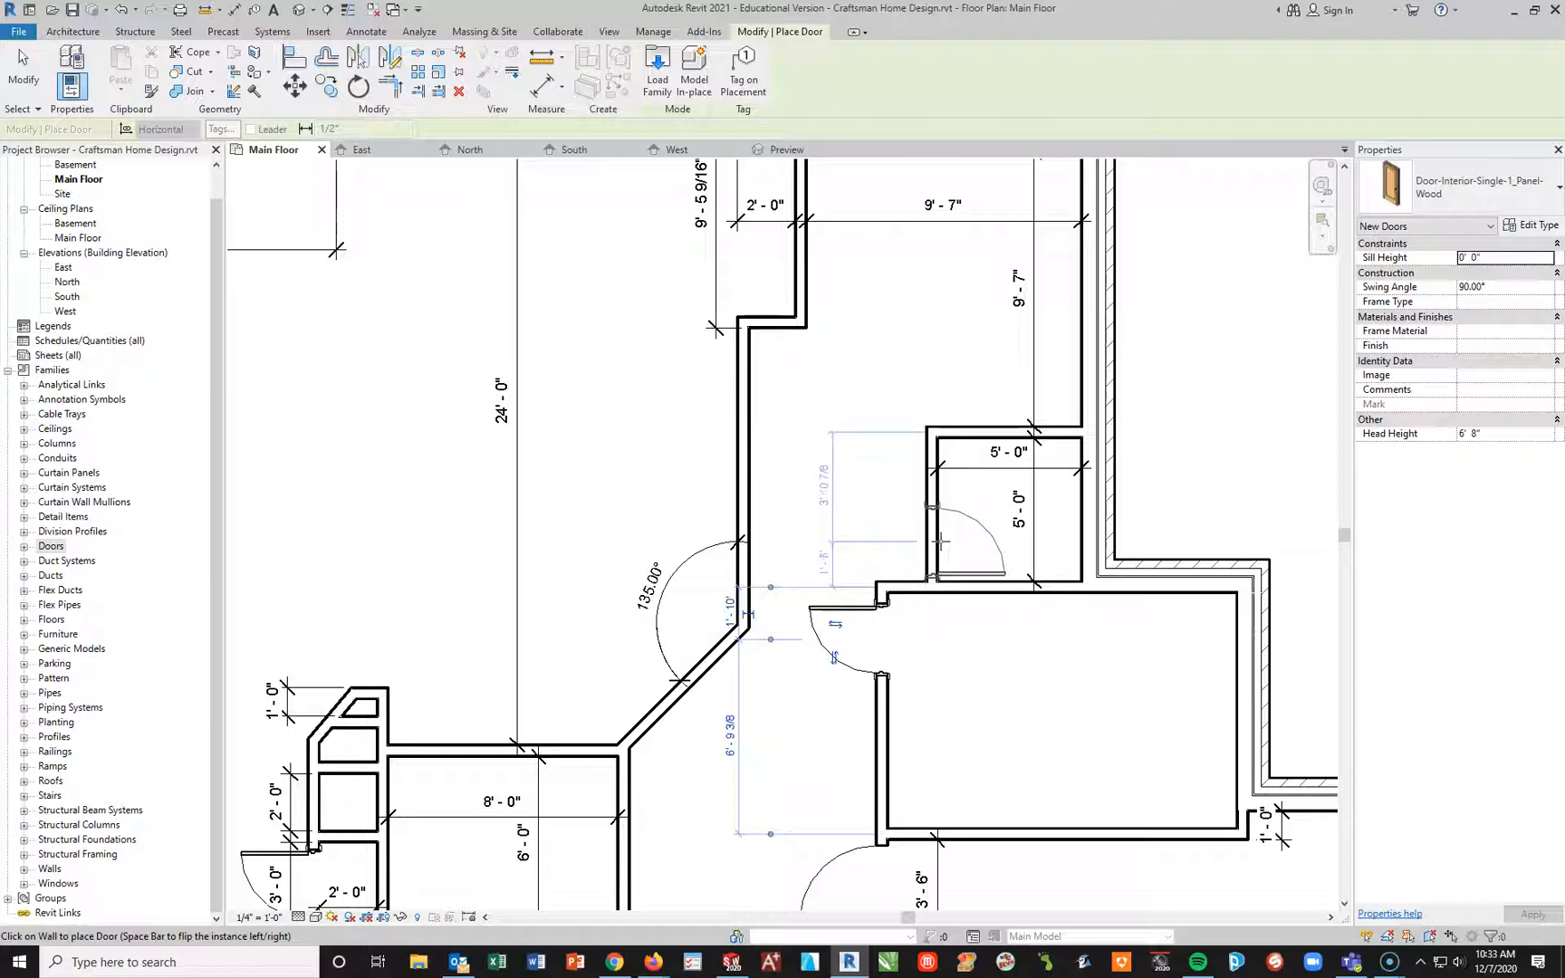
click(941, 543)
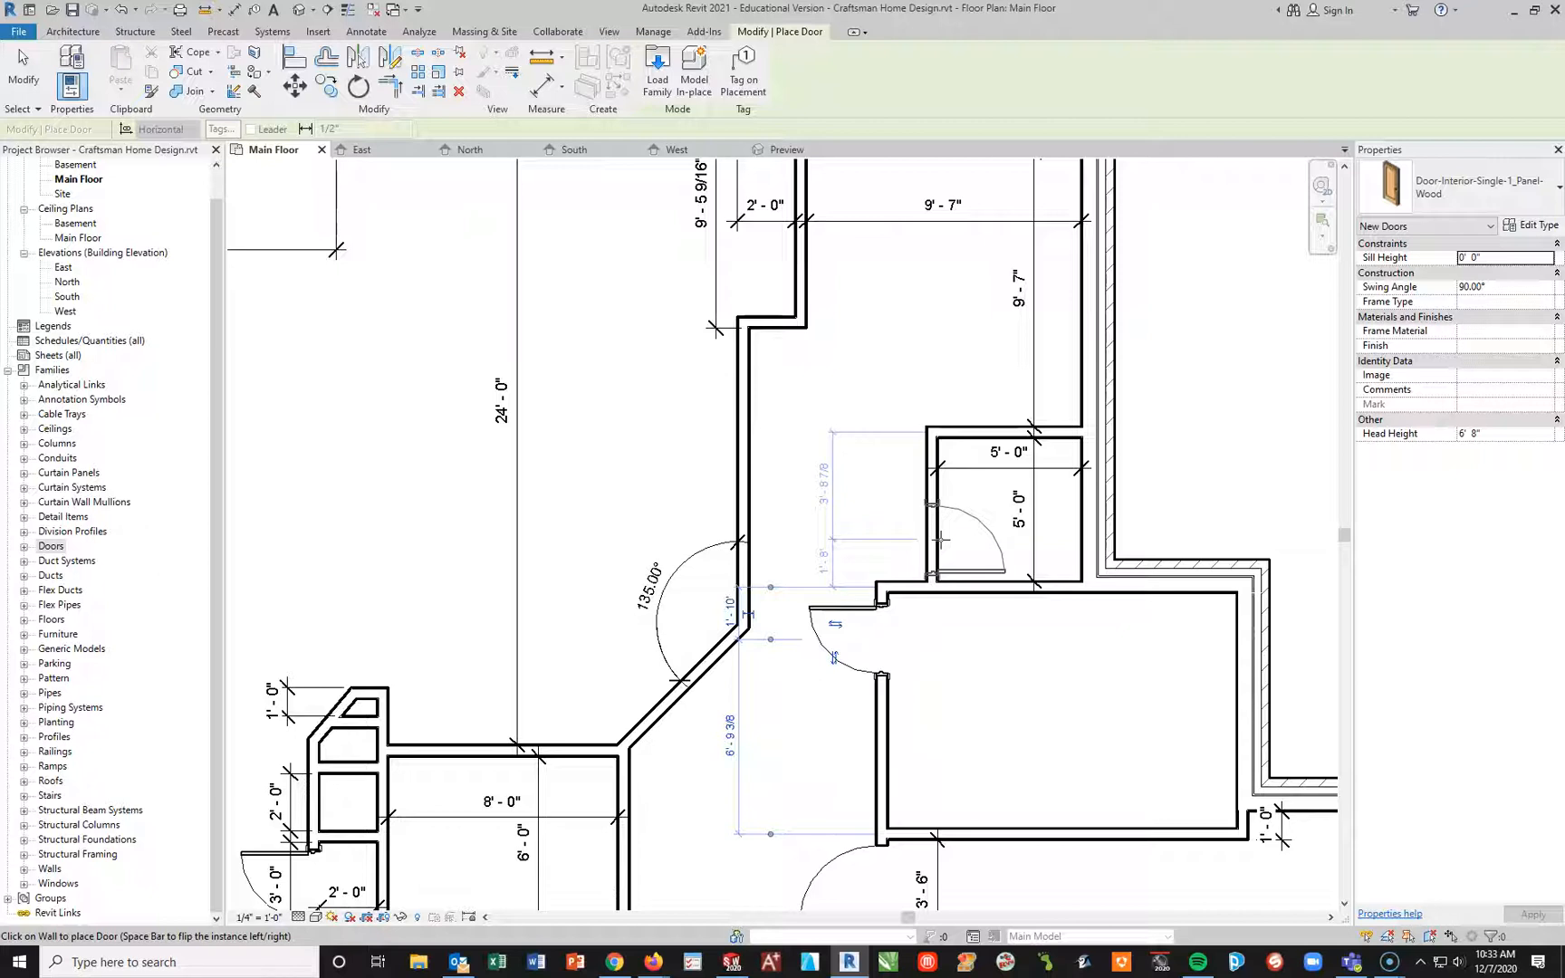
click(942, 539)
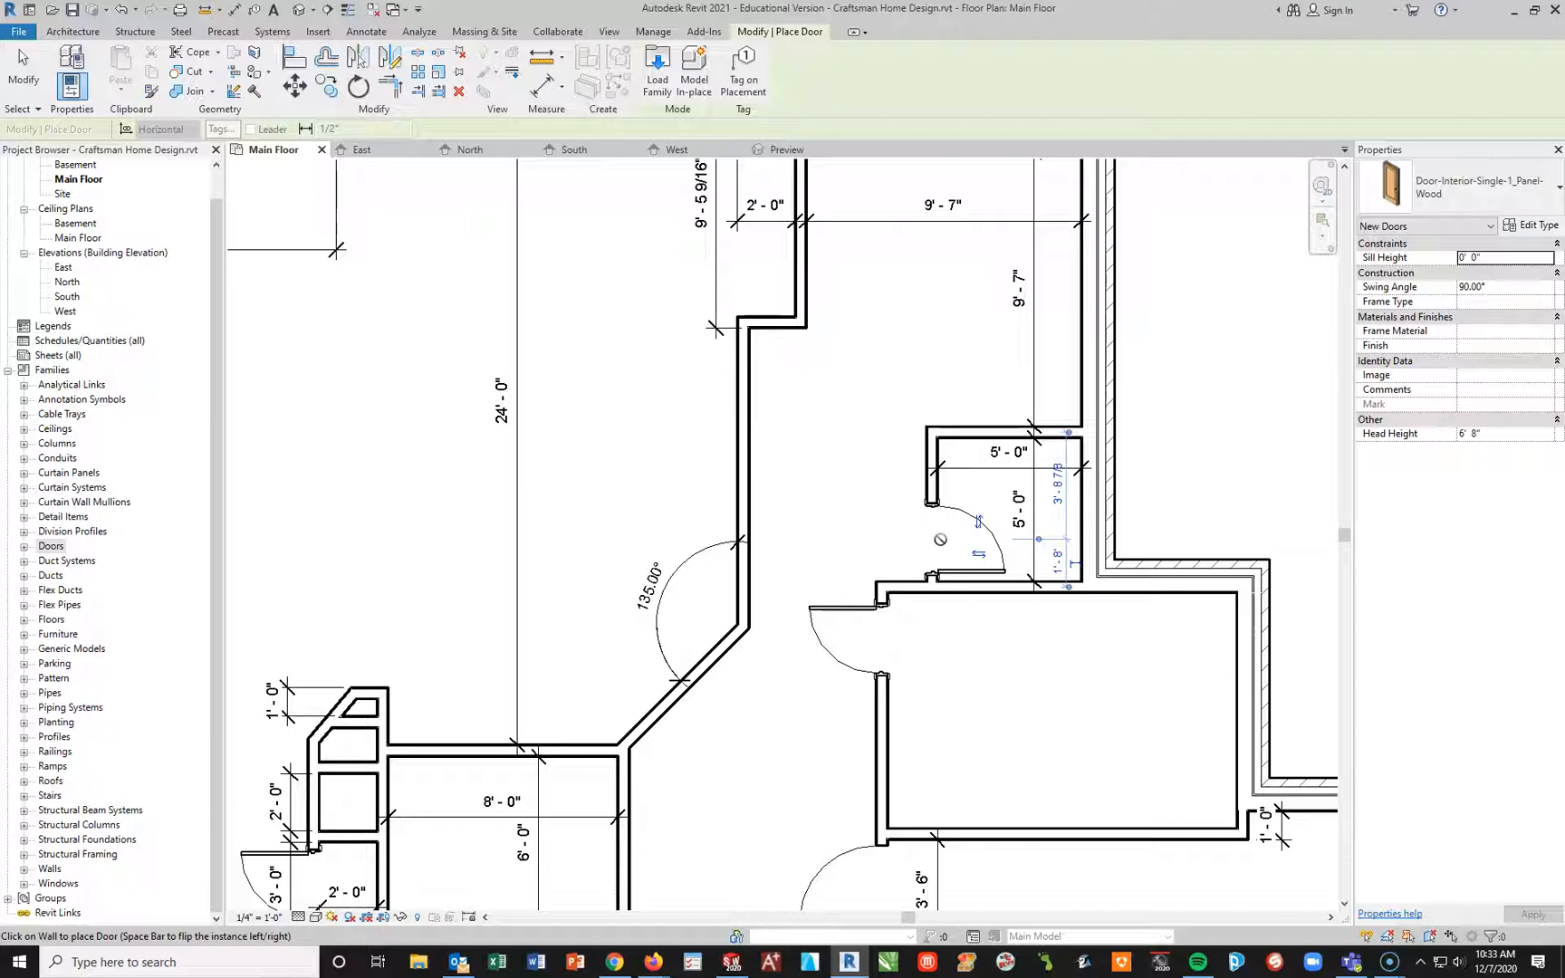
key(Escape)
key(Escape)
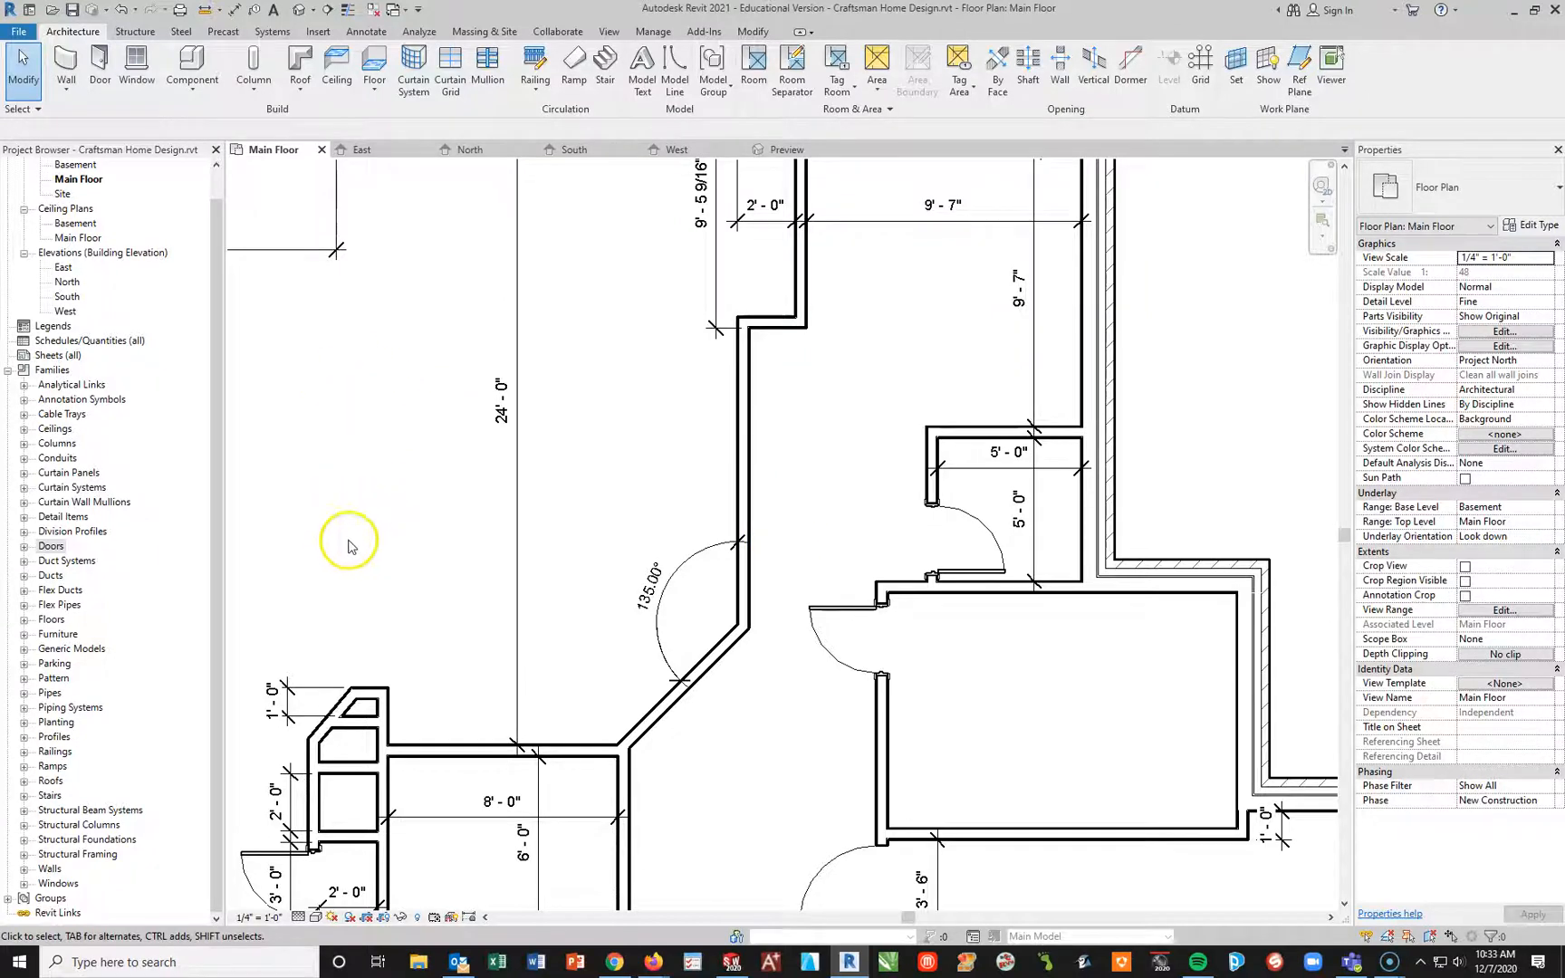
Step: Look through the available door types and families for a new door, leaving the type properties unchanged and ending the Door tool
click(100, 66)
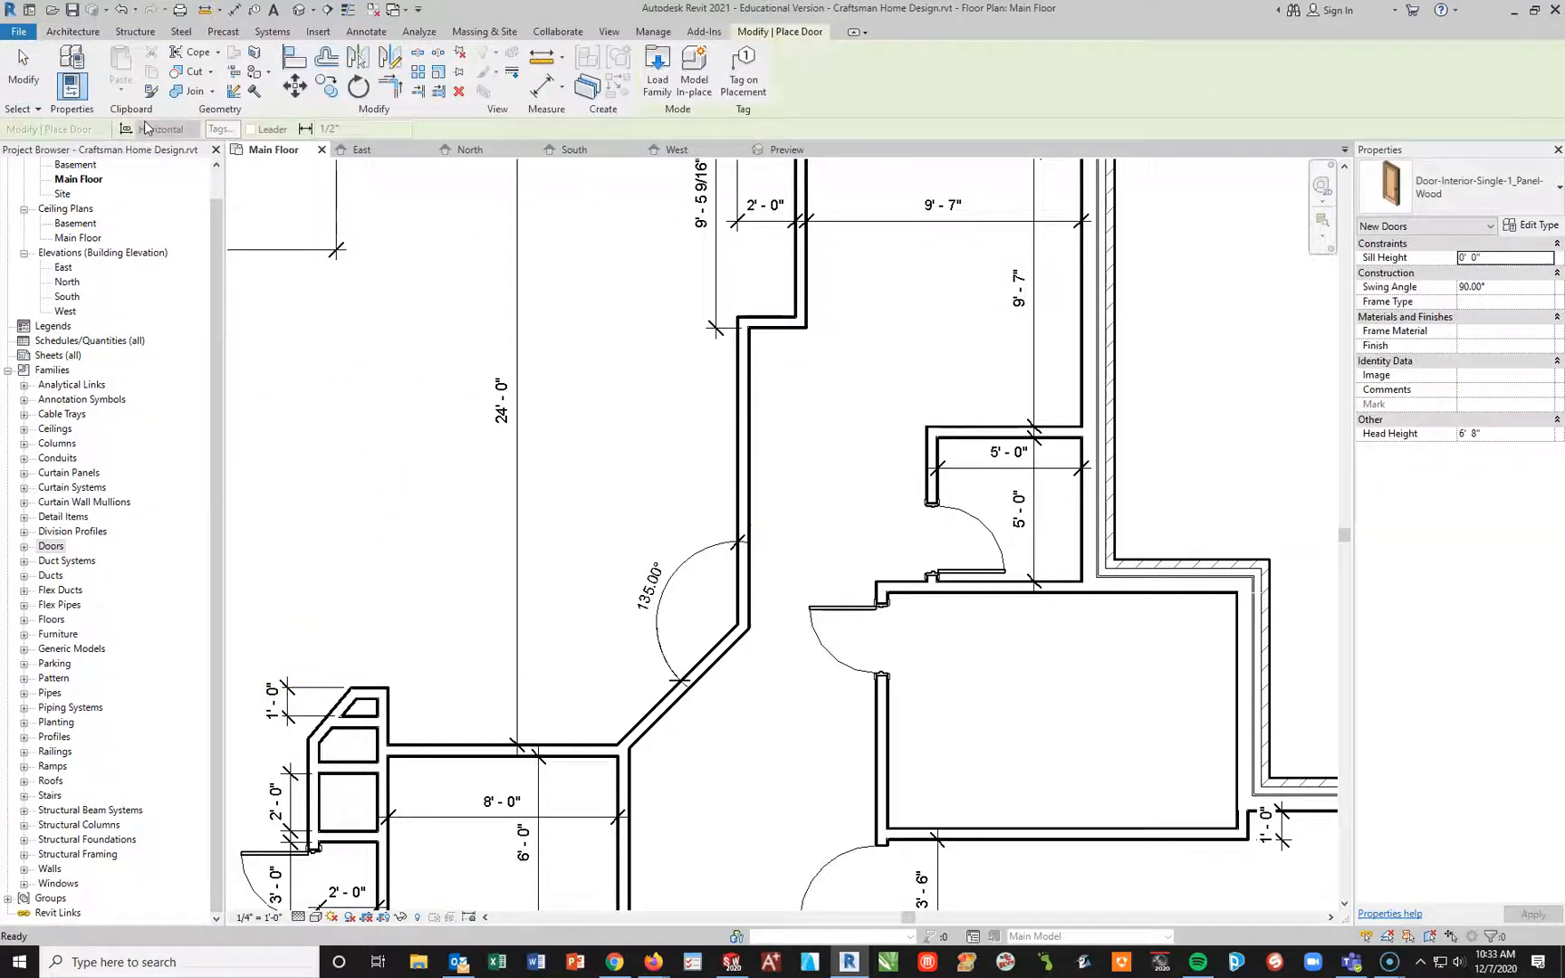
click(1549, 190)
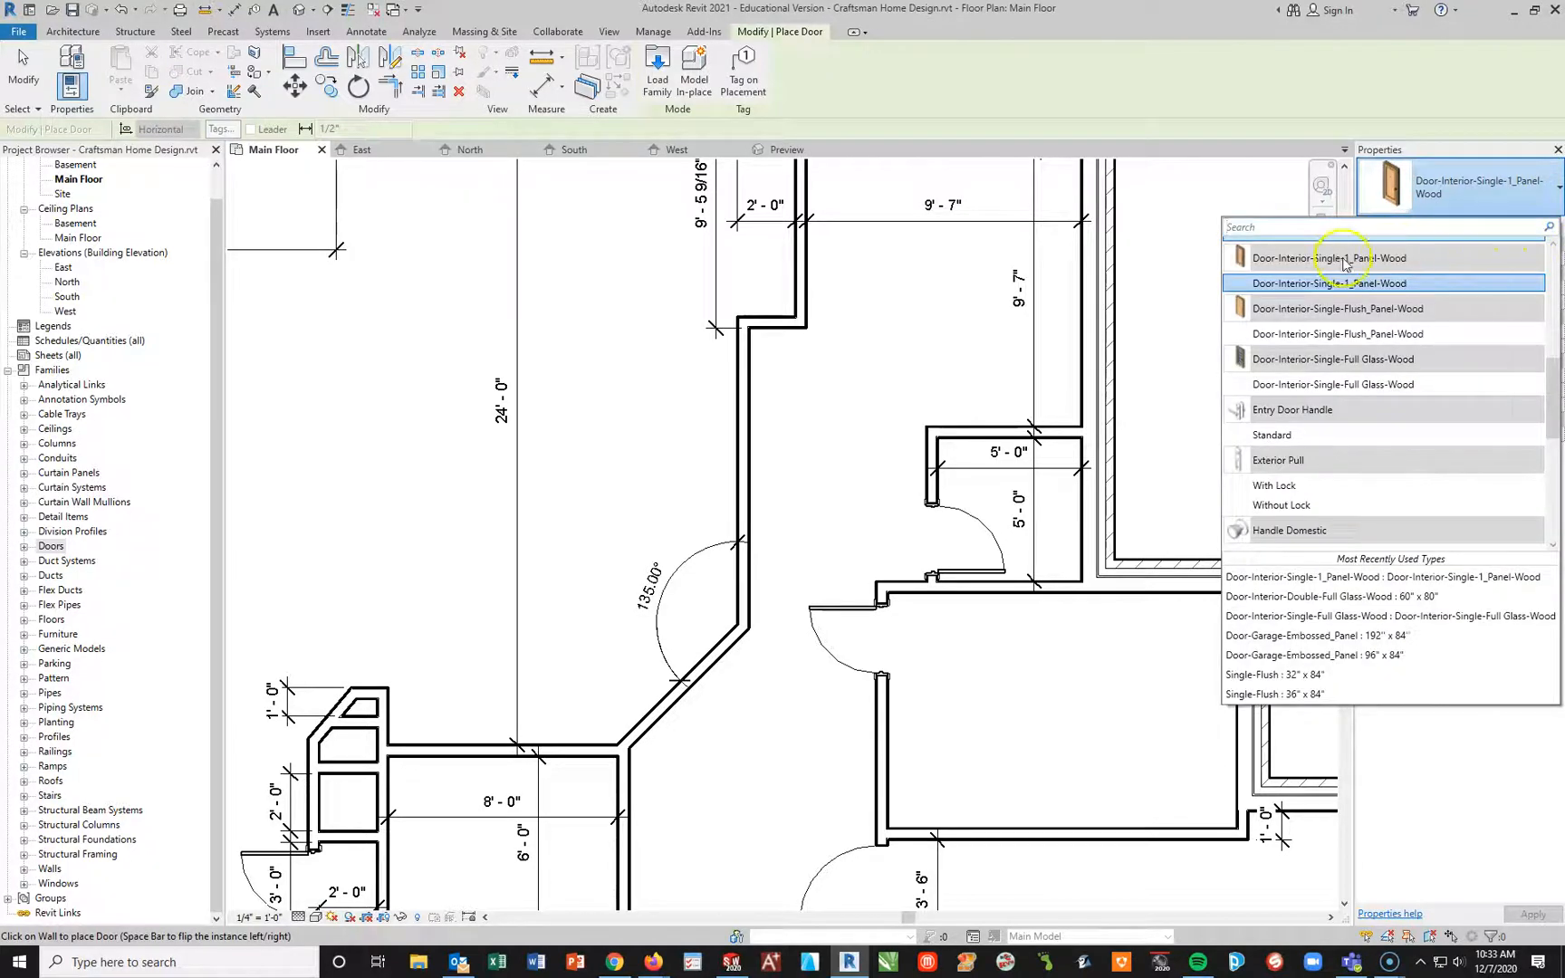
click(1556, 185)
click(1534, 225)
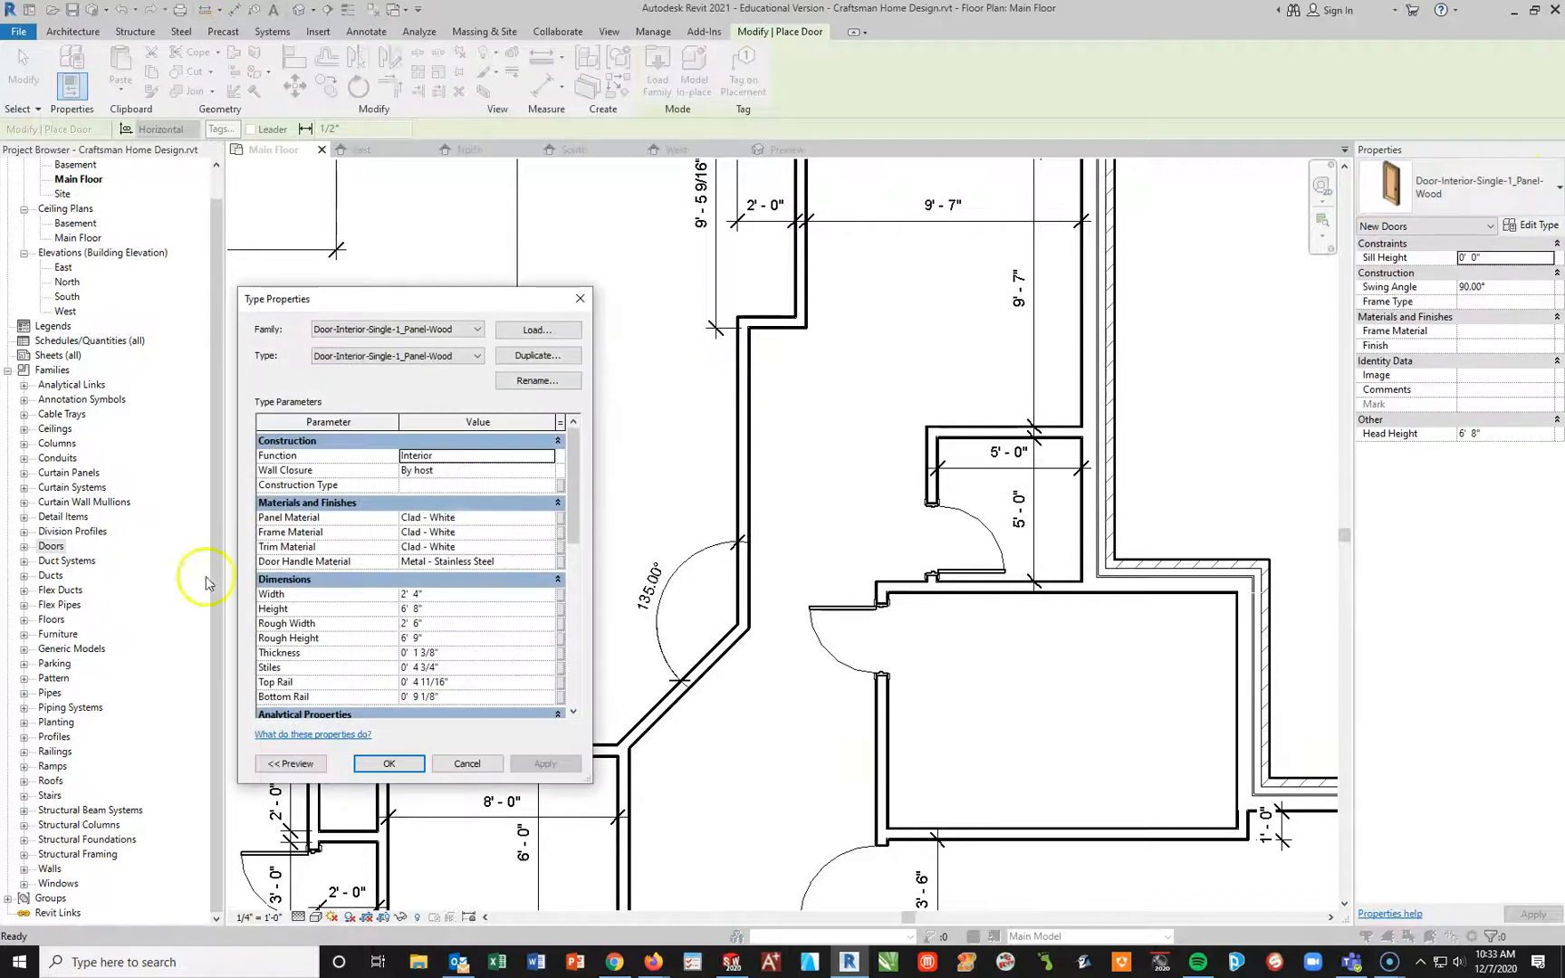
click(465, 456)
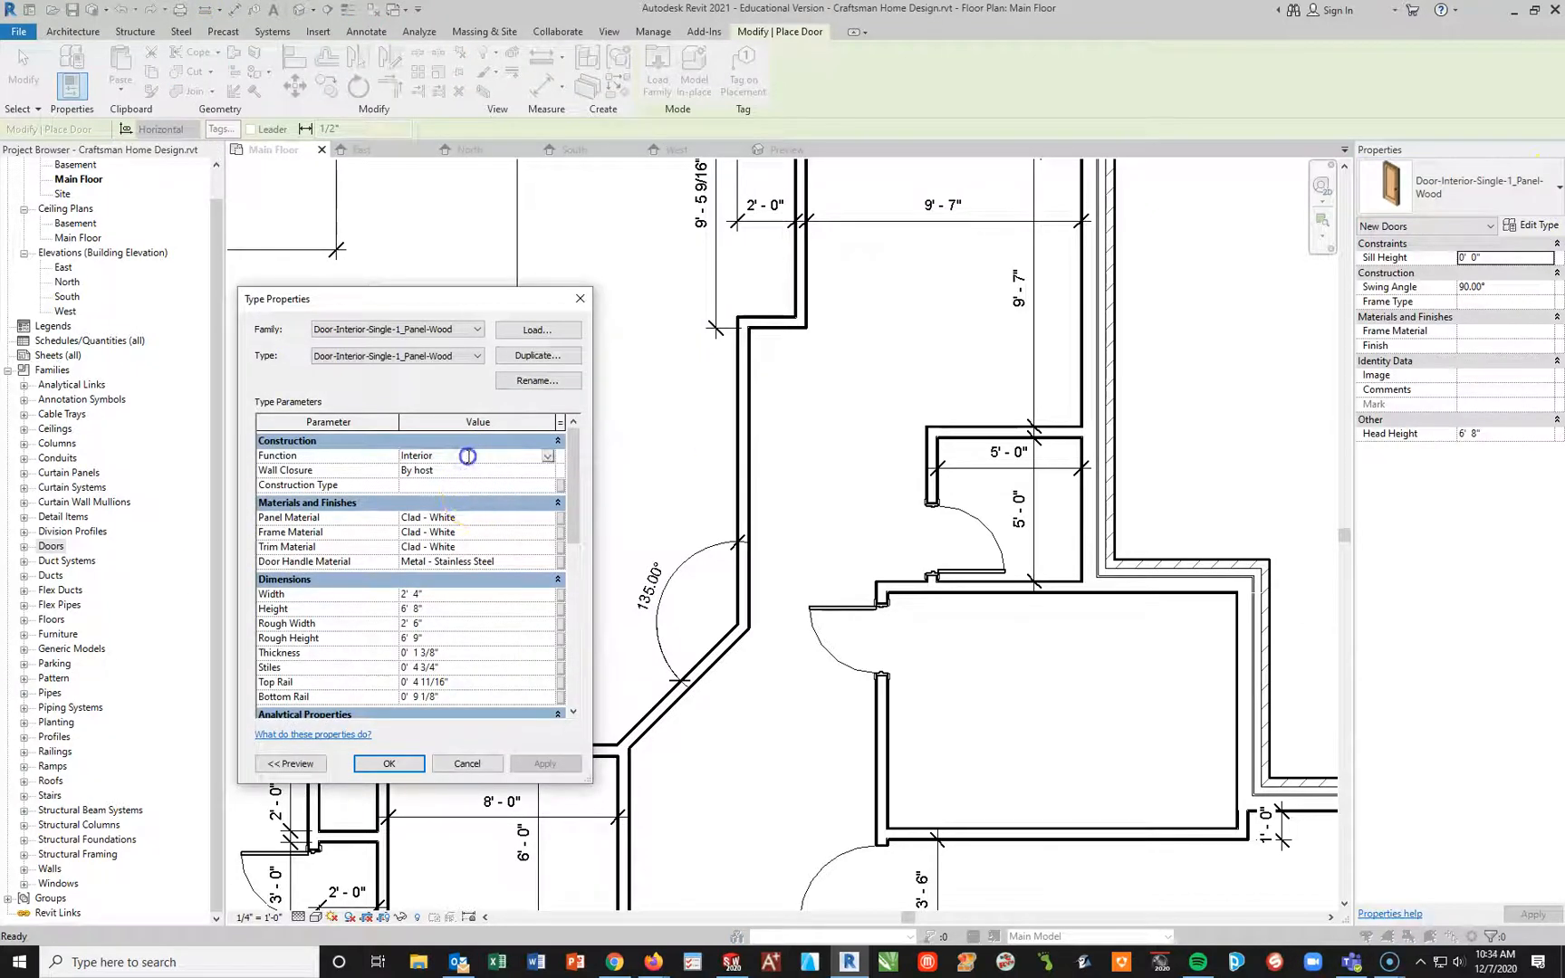
click(478, 330)
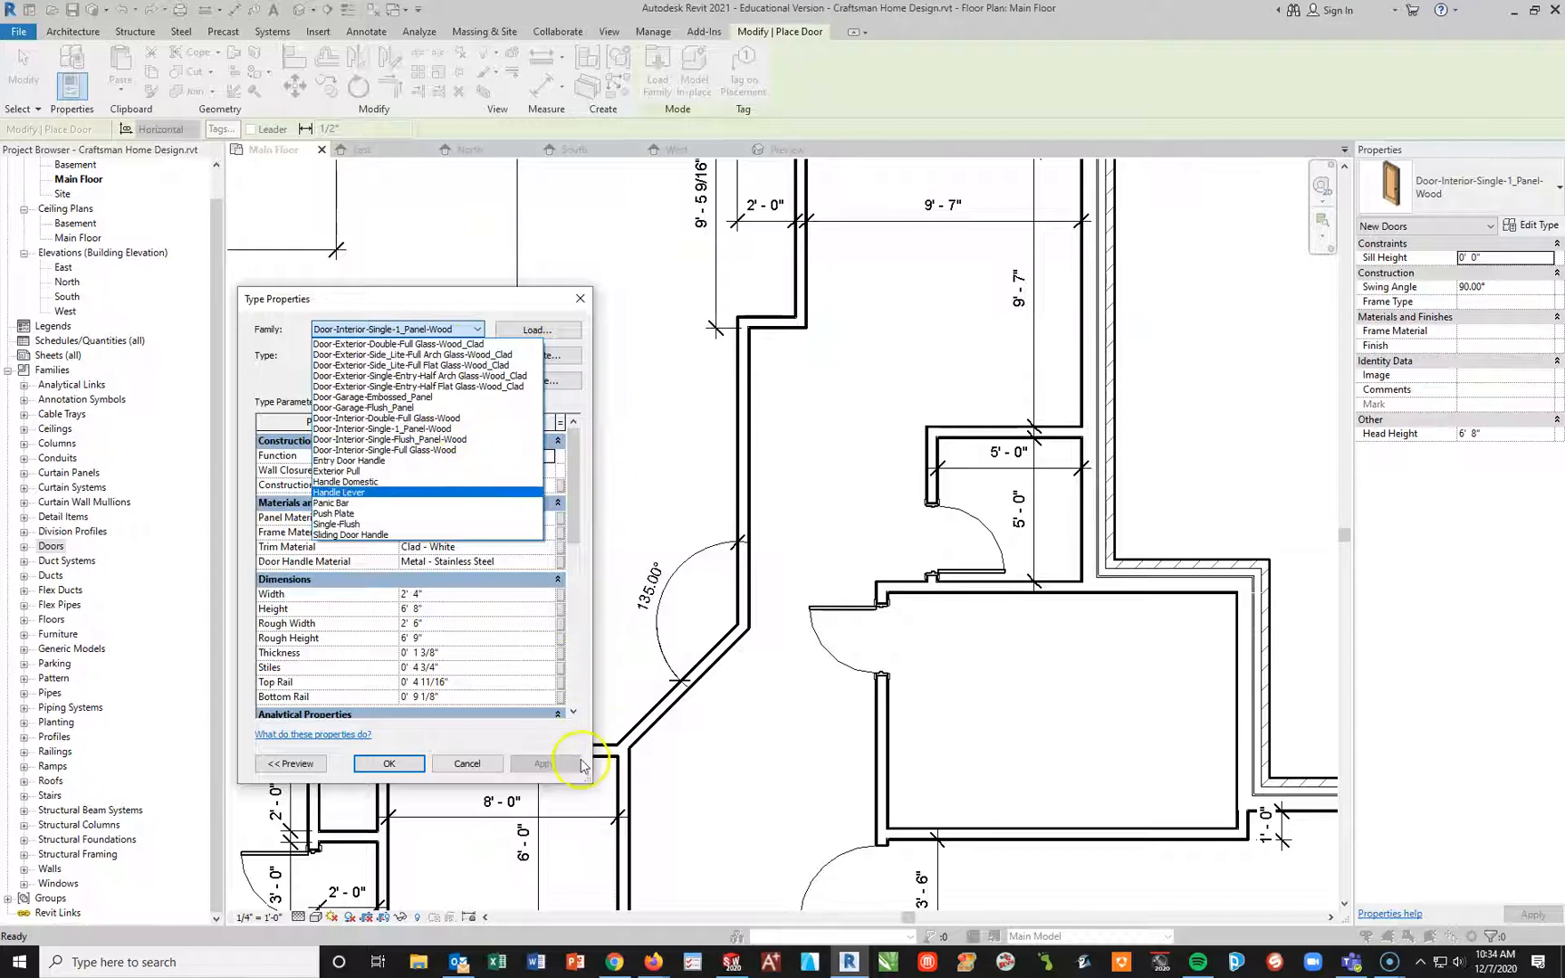
click(440, 765)
click(440, 765)
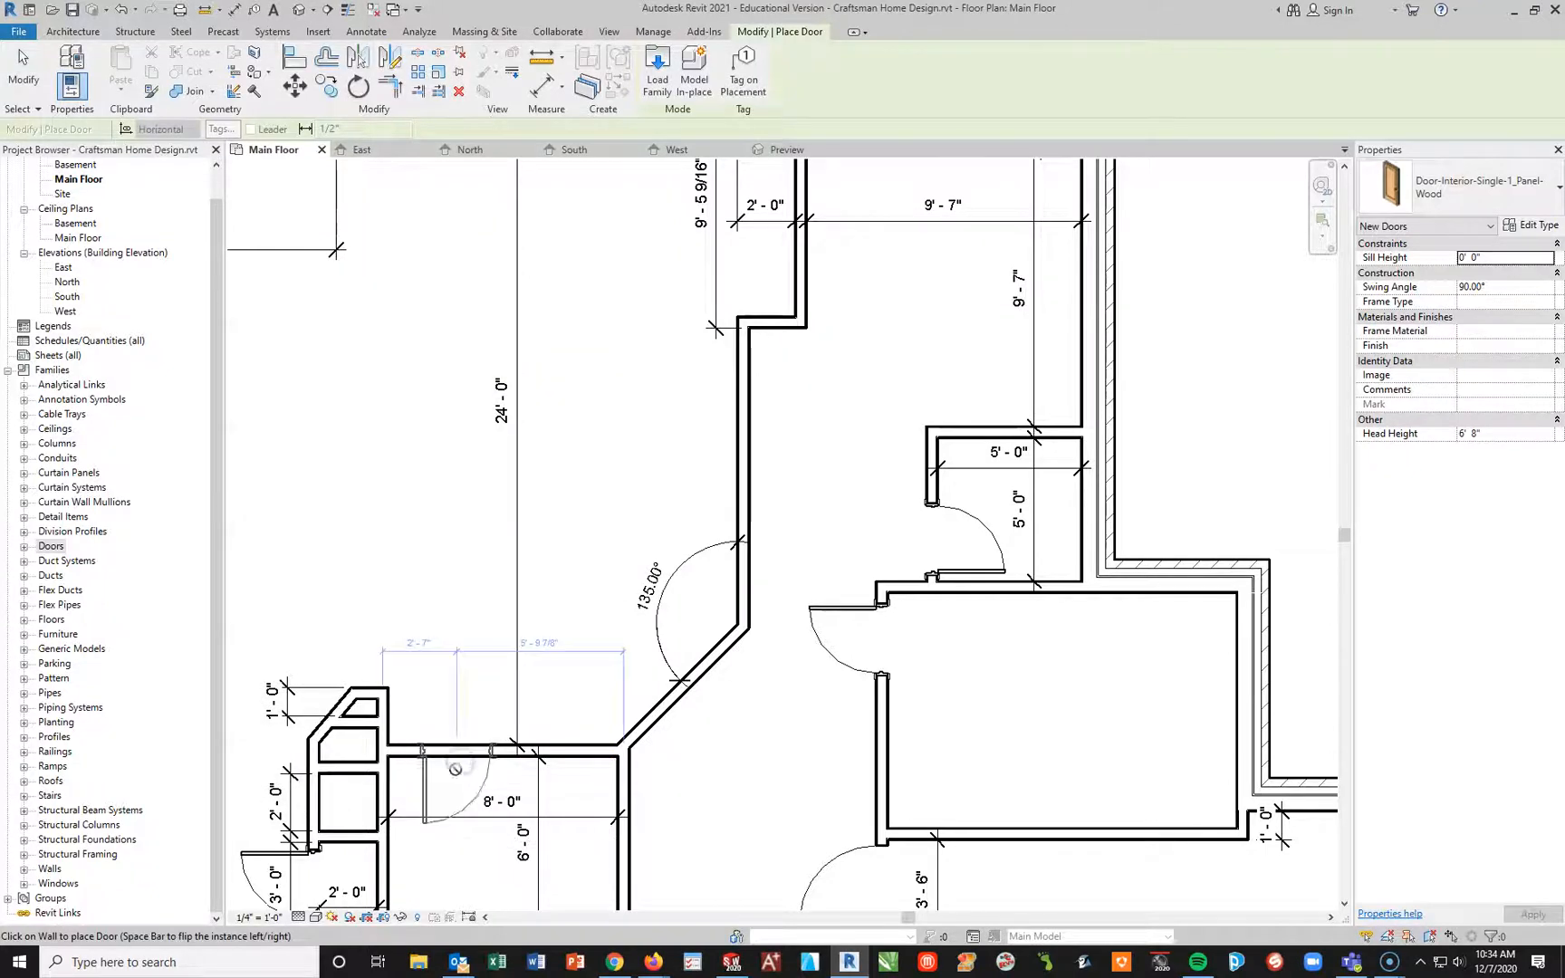
key(Escape)
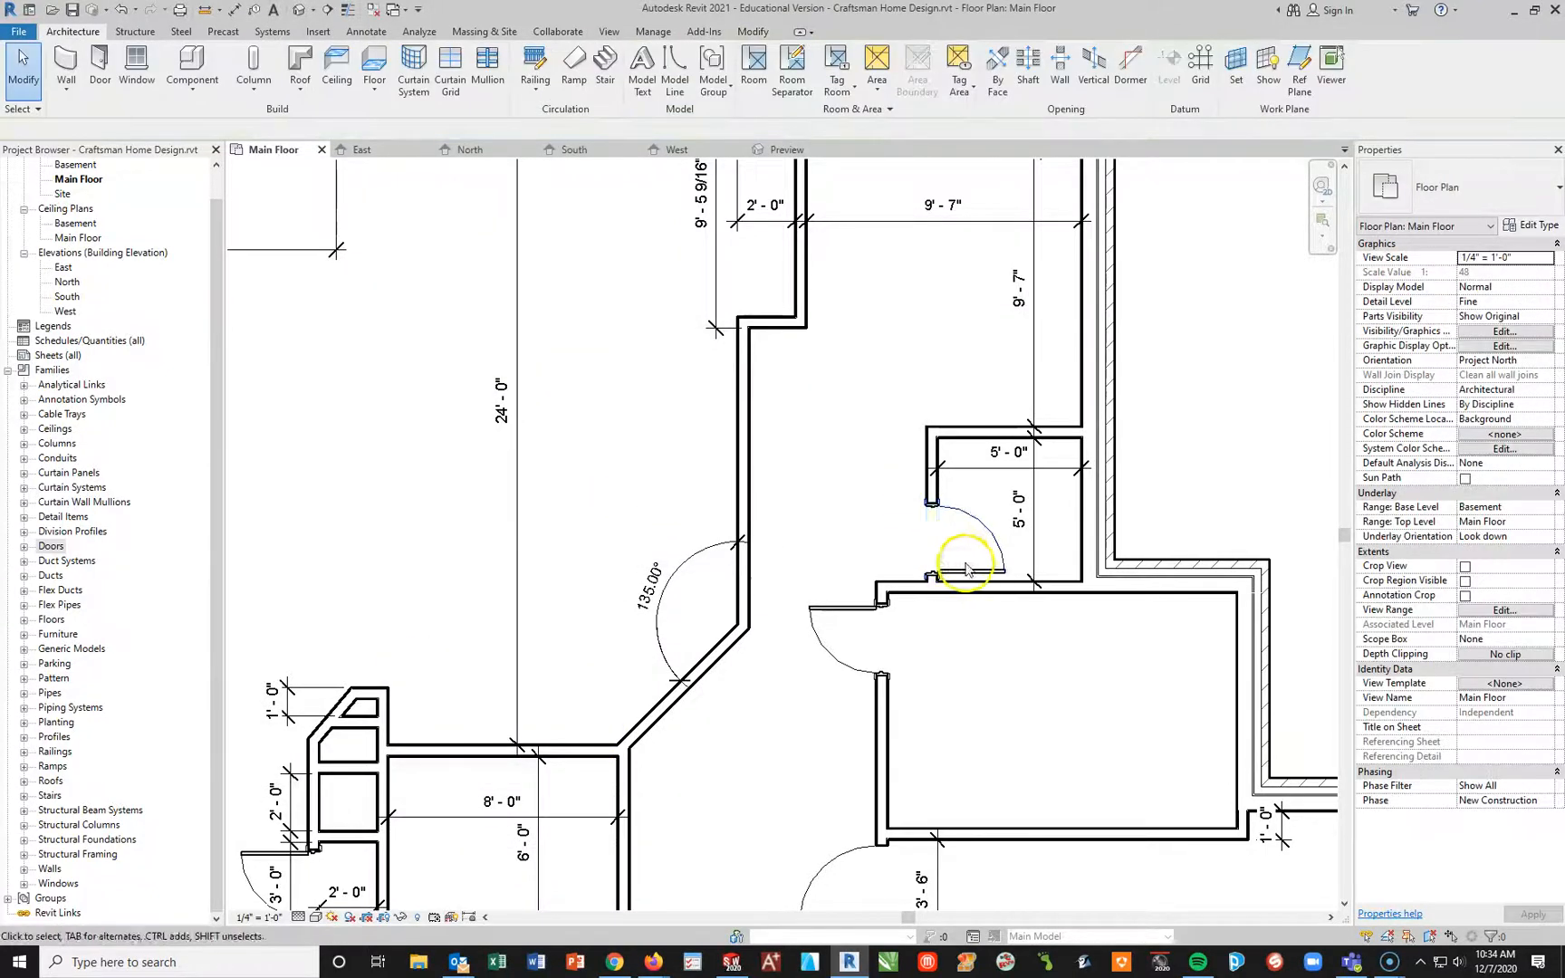
Step: Examine the type properties of the 5'-0" by 5'-0" closet's door, from construction and dimensions through identity data and IFC parameters
click(970, 566)
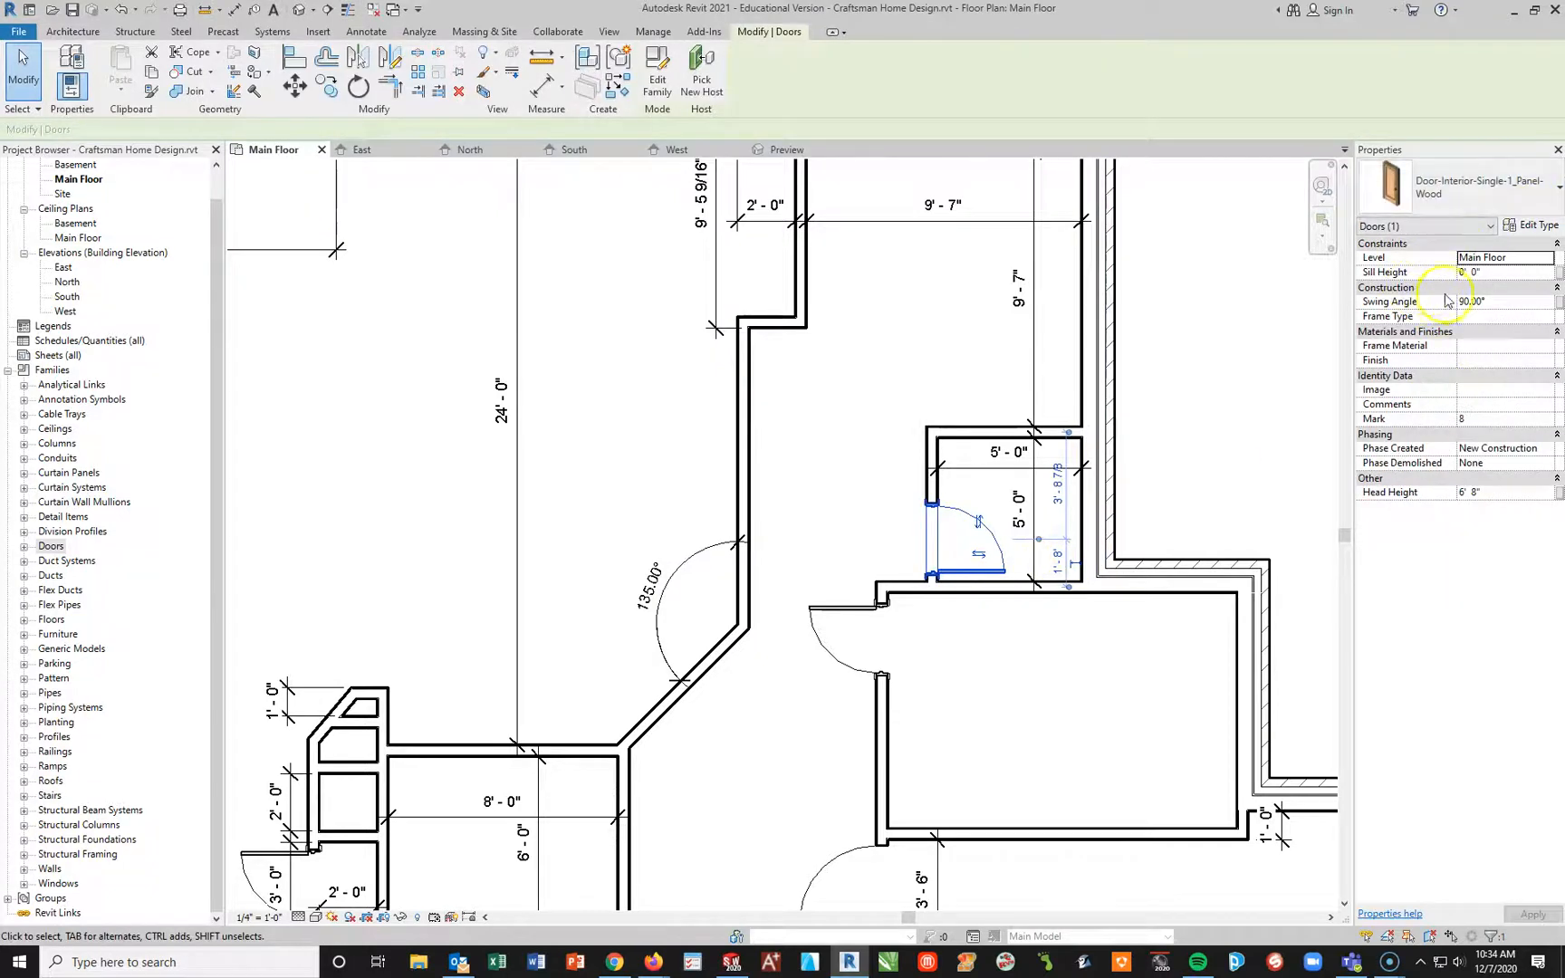
click(1531, 225)
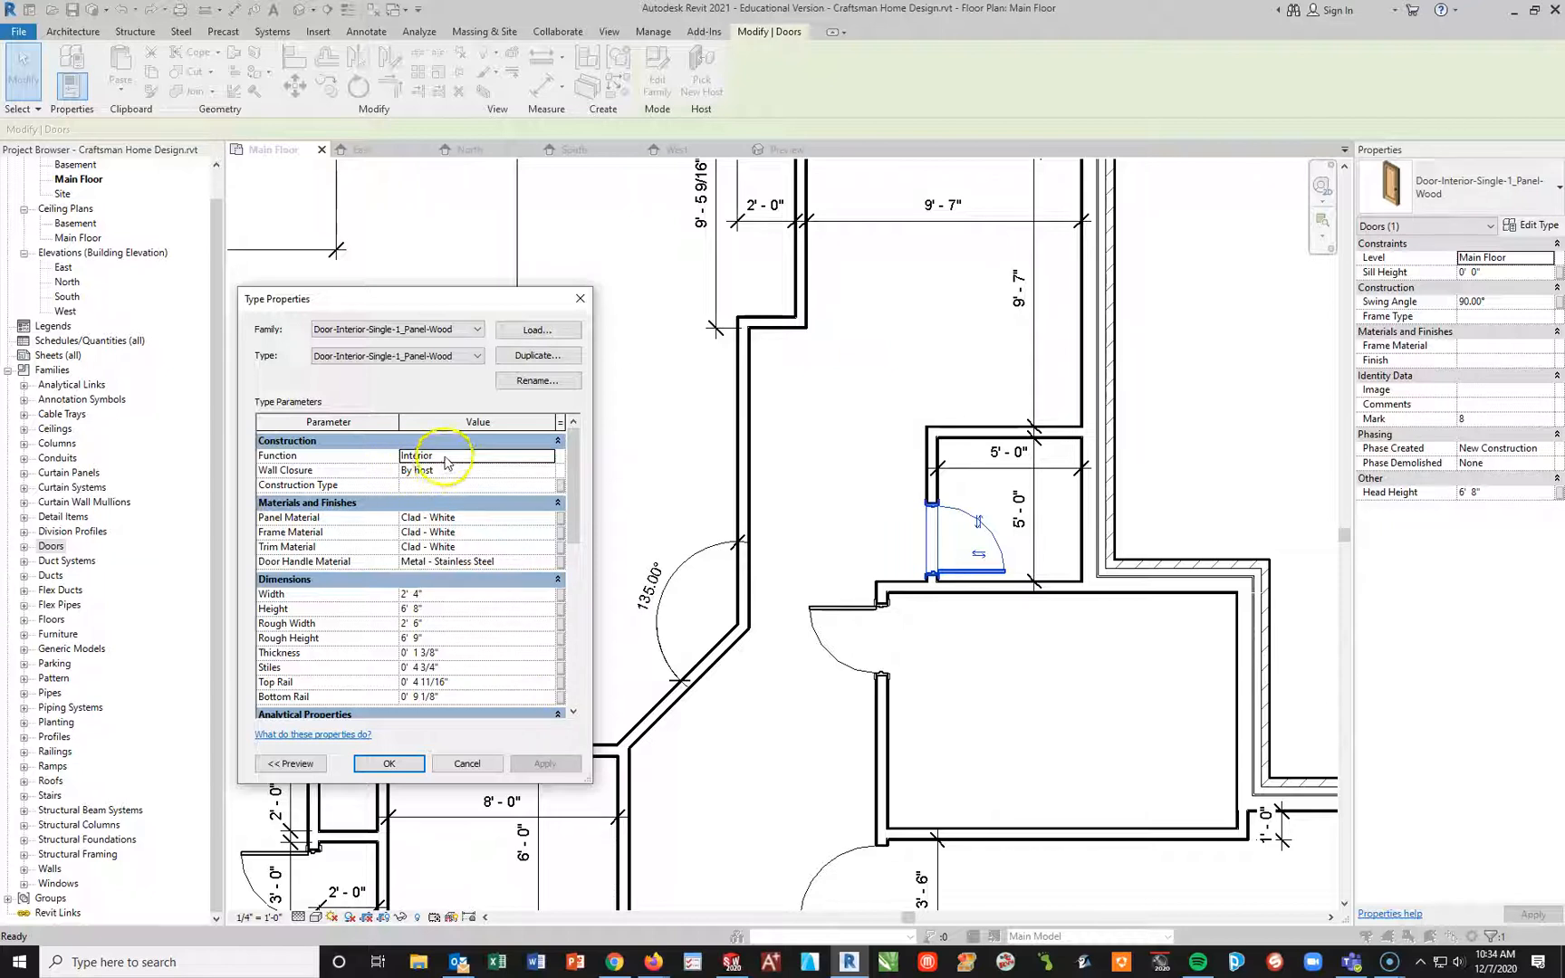
mouse_move(578, 496)
mouse_down()
mouse_move(589, 679)
mouse_move(591, 495)
mouse_up()
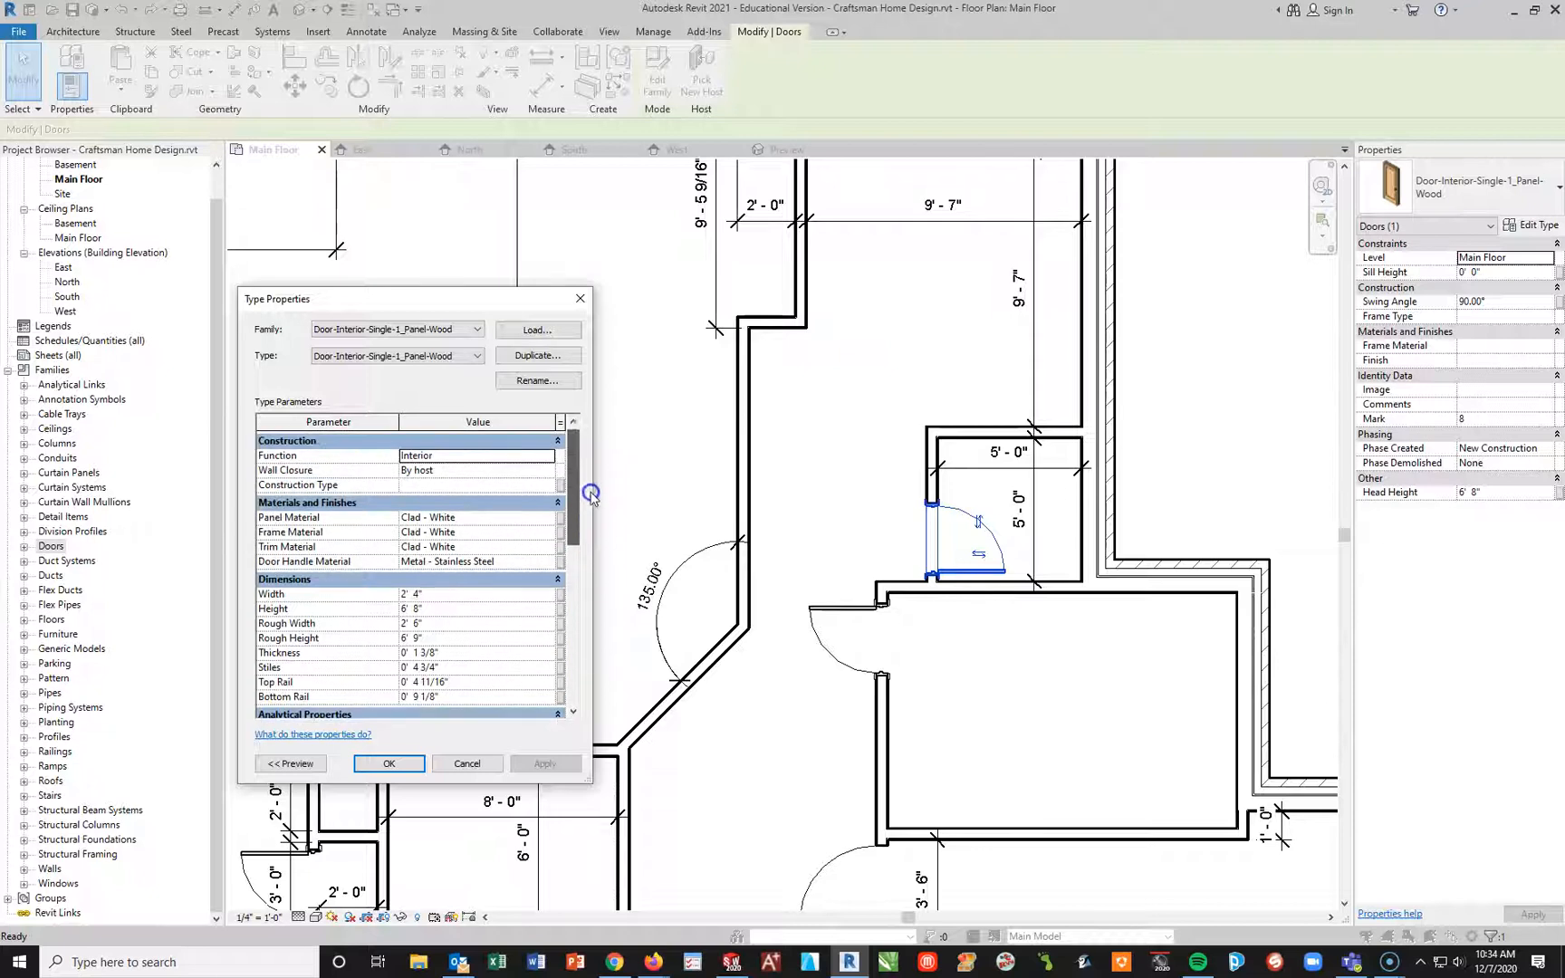
click(476, 356)
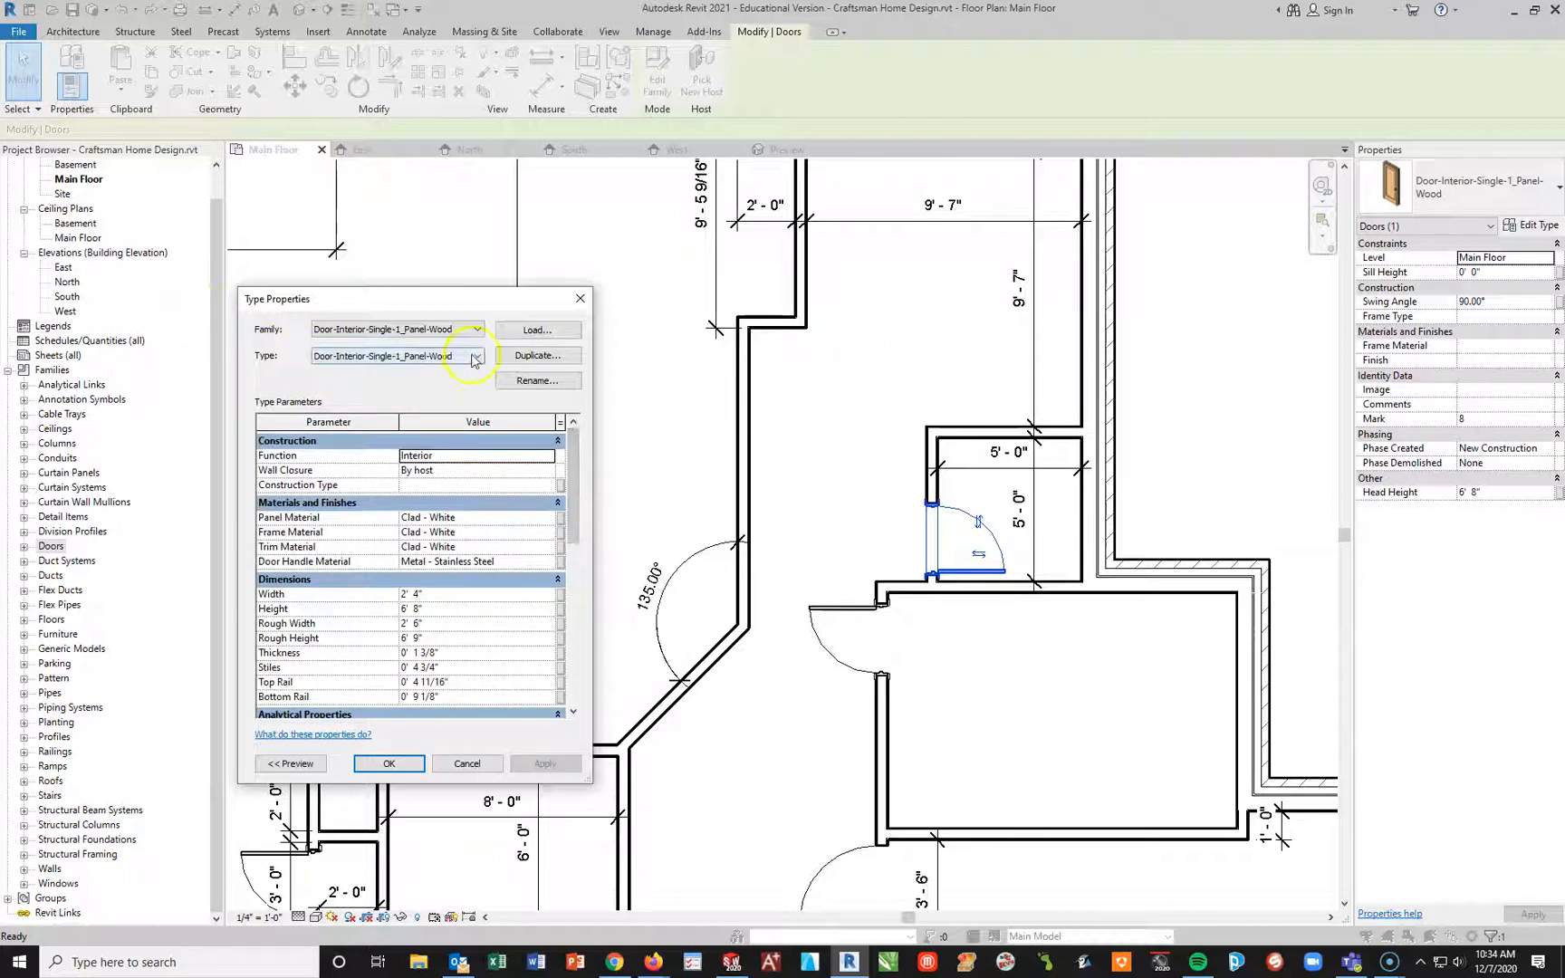
click(476, 357)
click(477, 331)
click(479, 333)
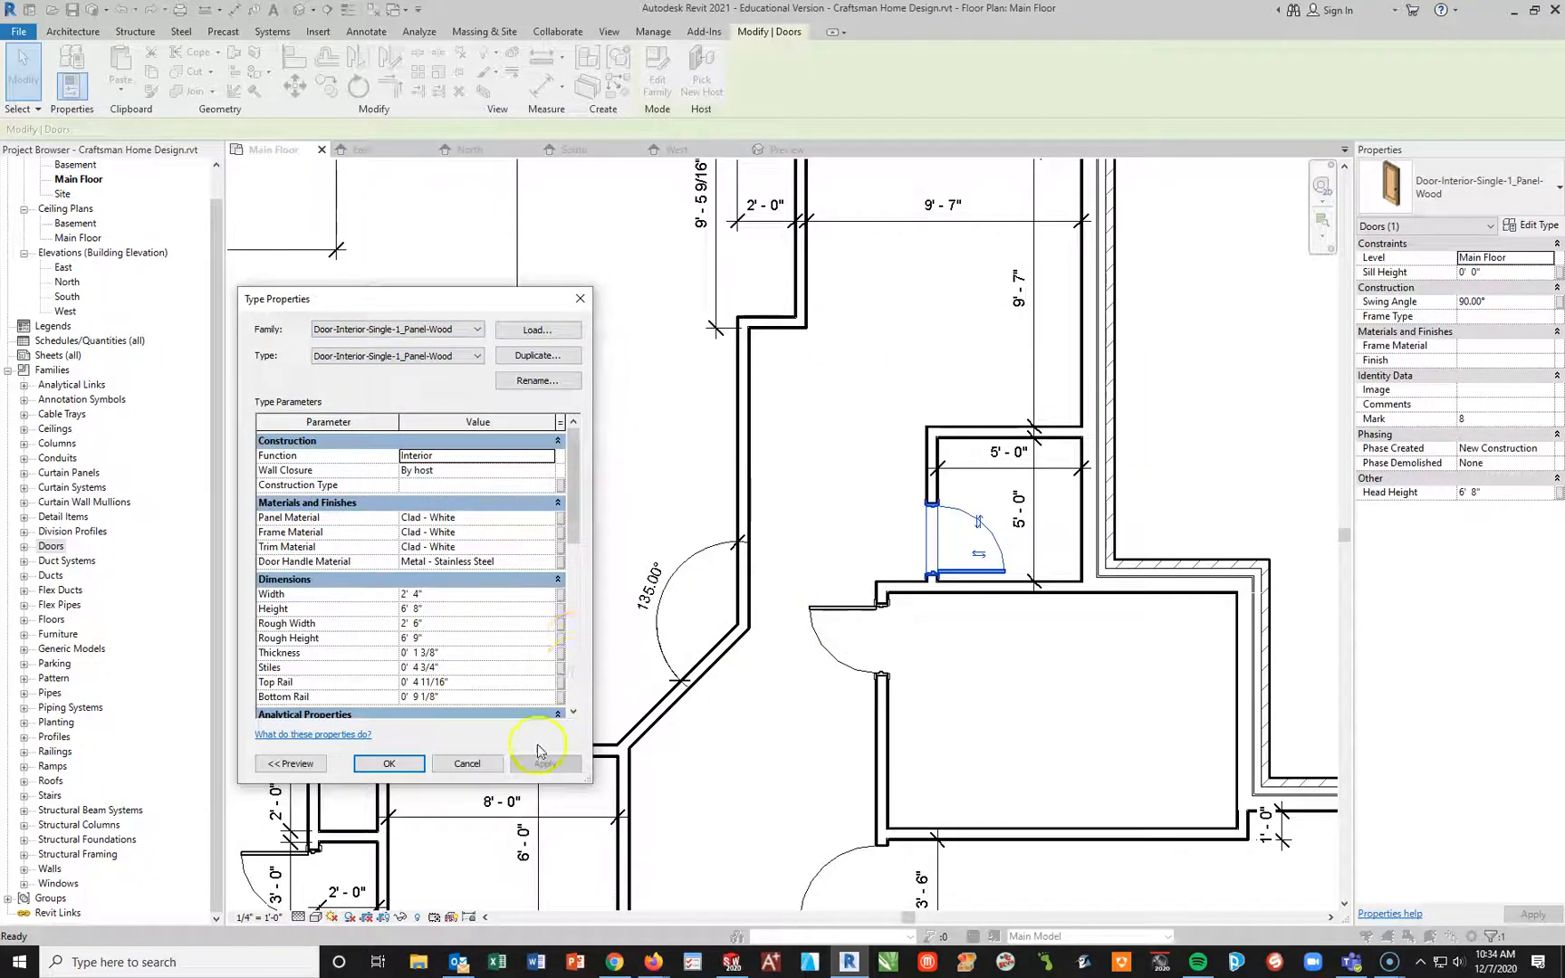
scroll(512, 634, down, 4)
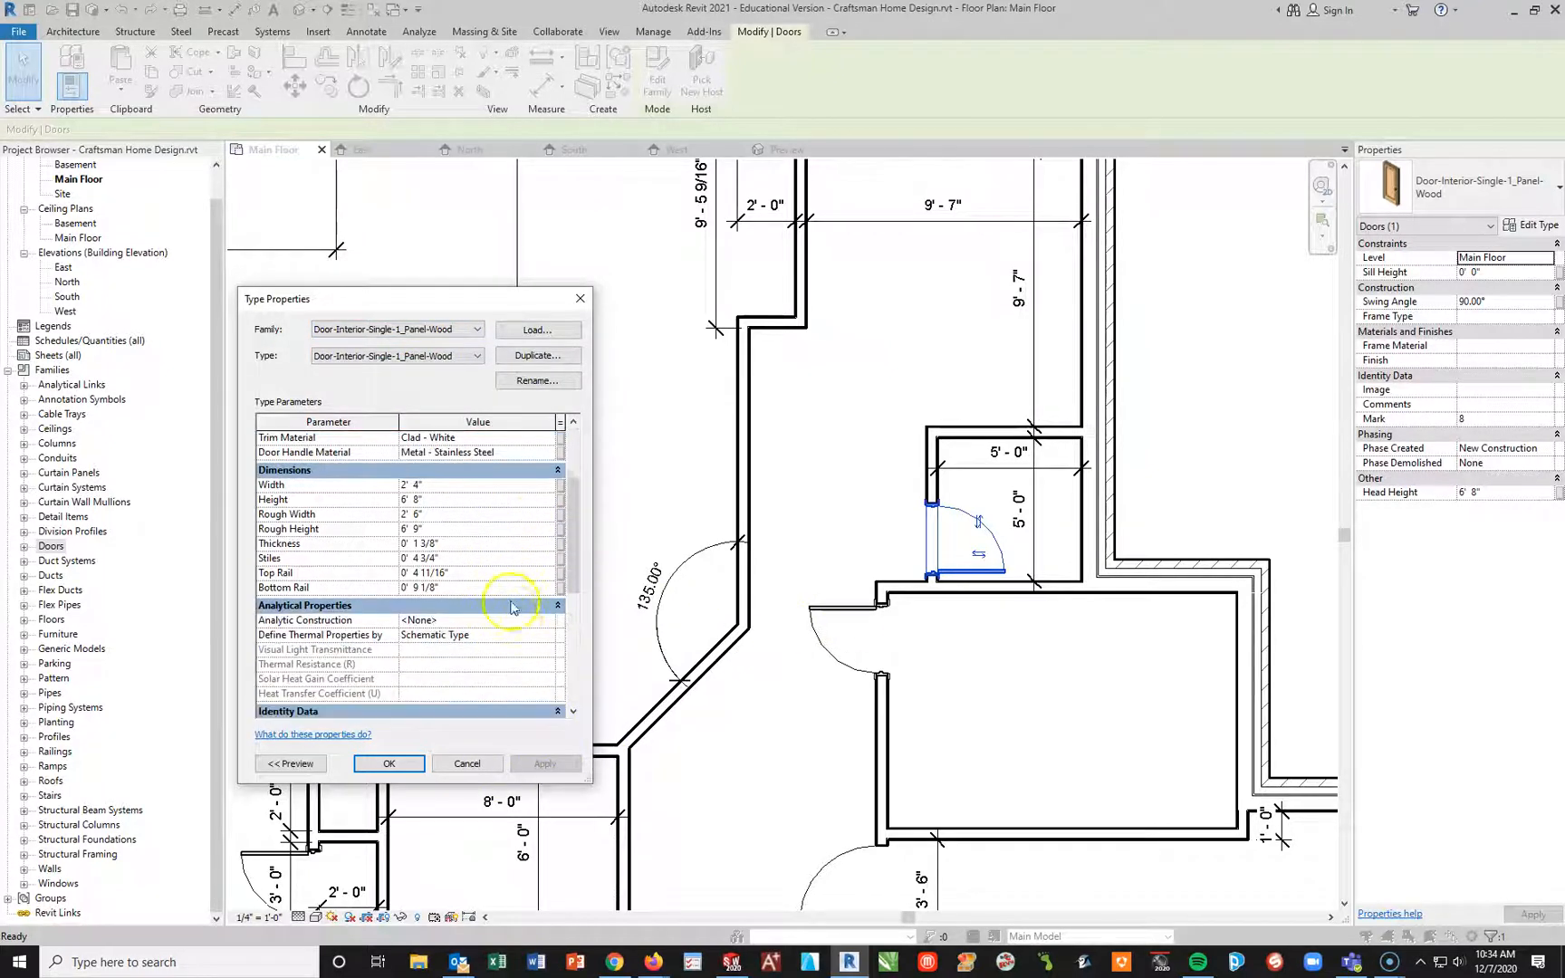
scroll(512, 670, down, 4)
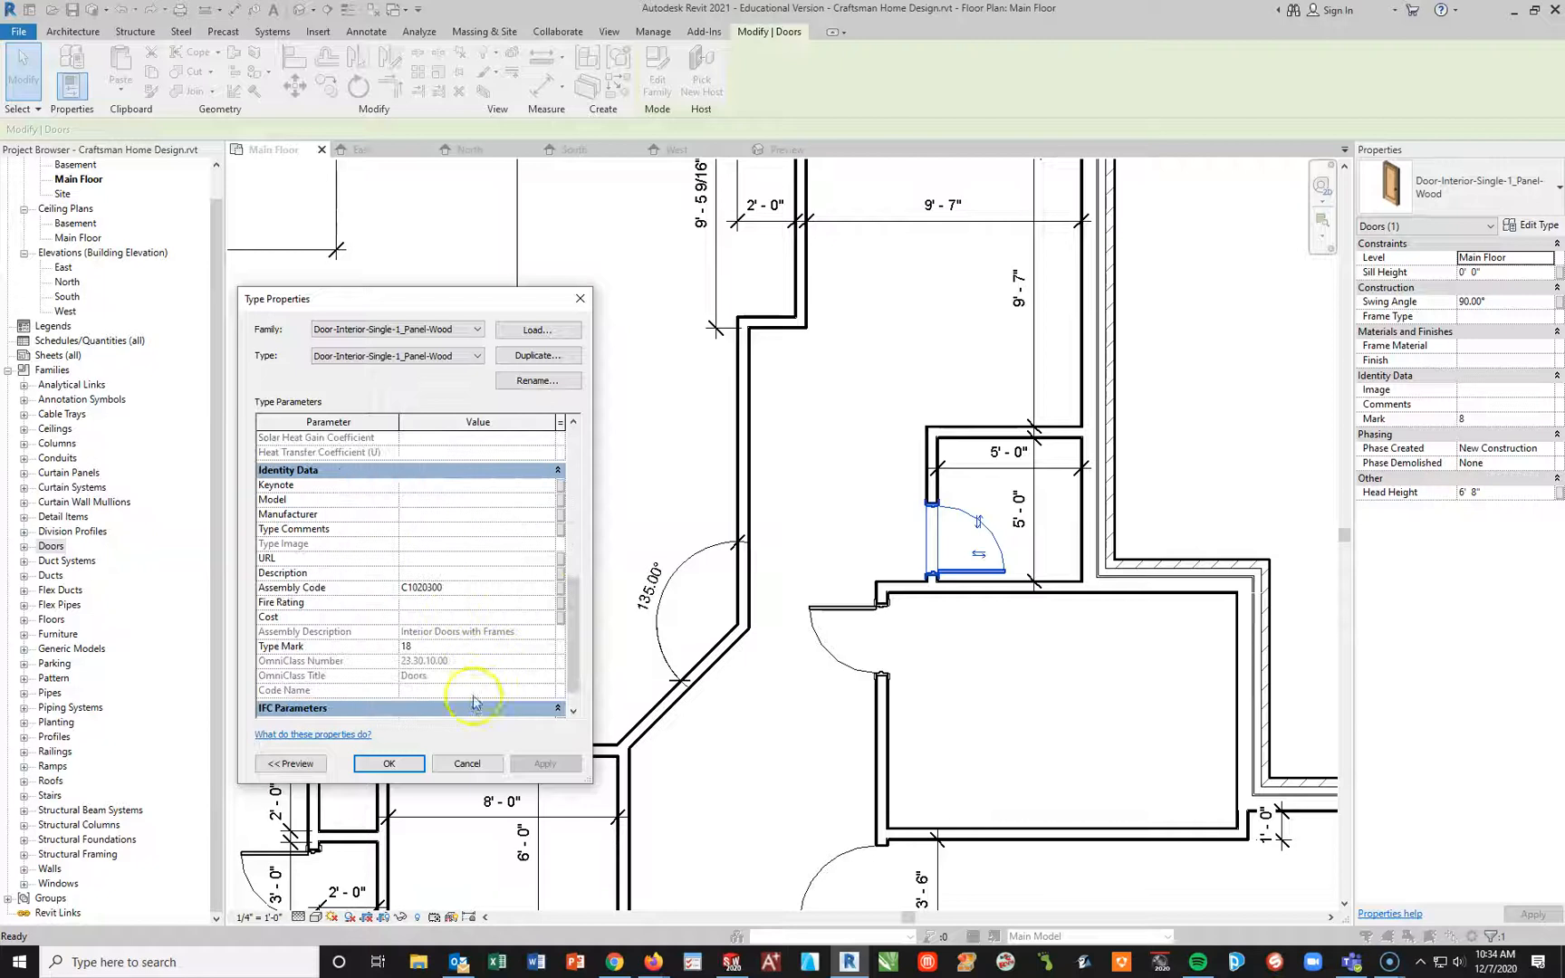
scroll(471, 643, down, 1)
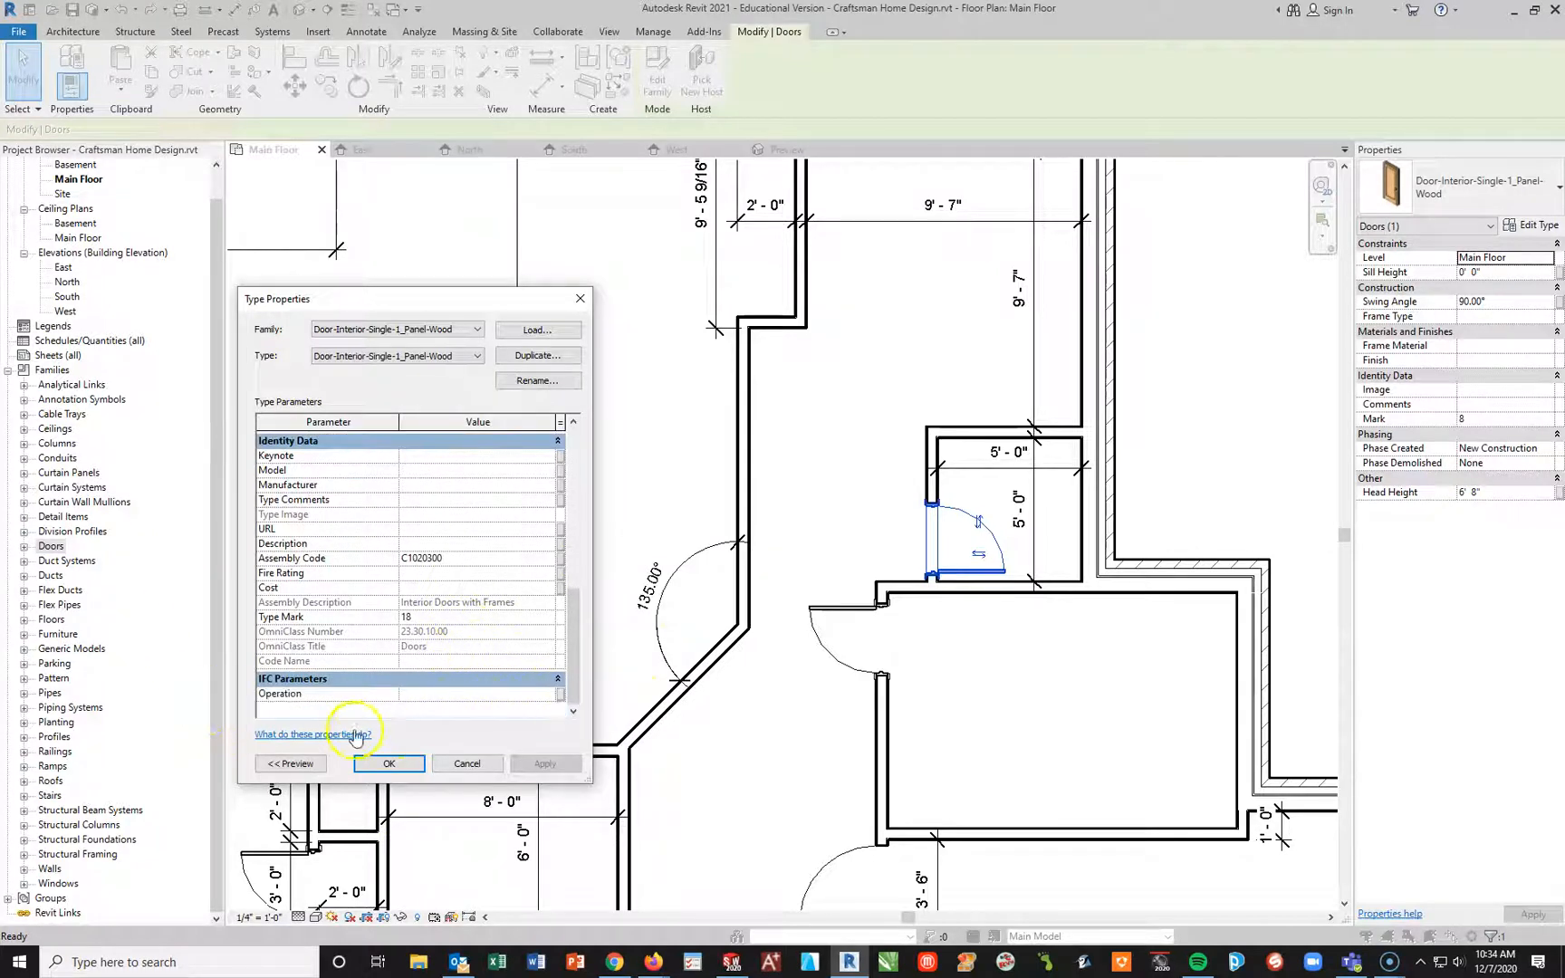
Step: Preview the closet door's type in 3D within its type properties, close the properties and deselect the door
click(264, 763)
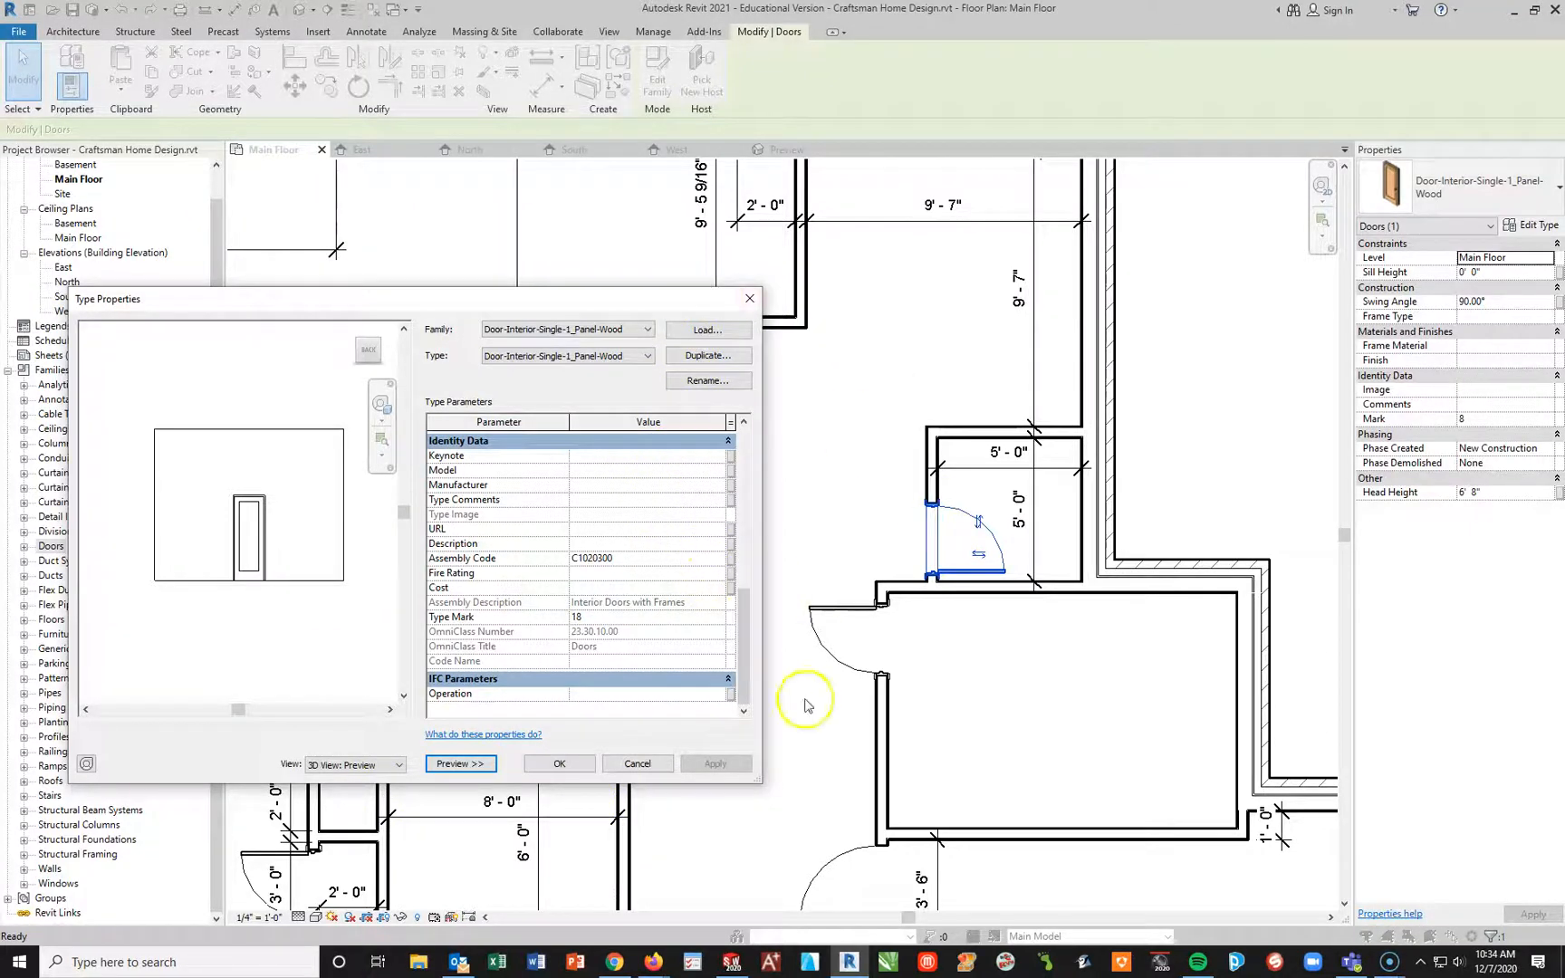
click(556, 762)
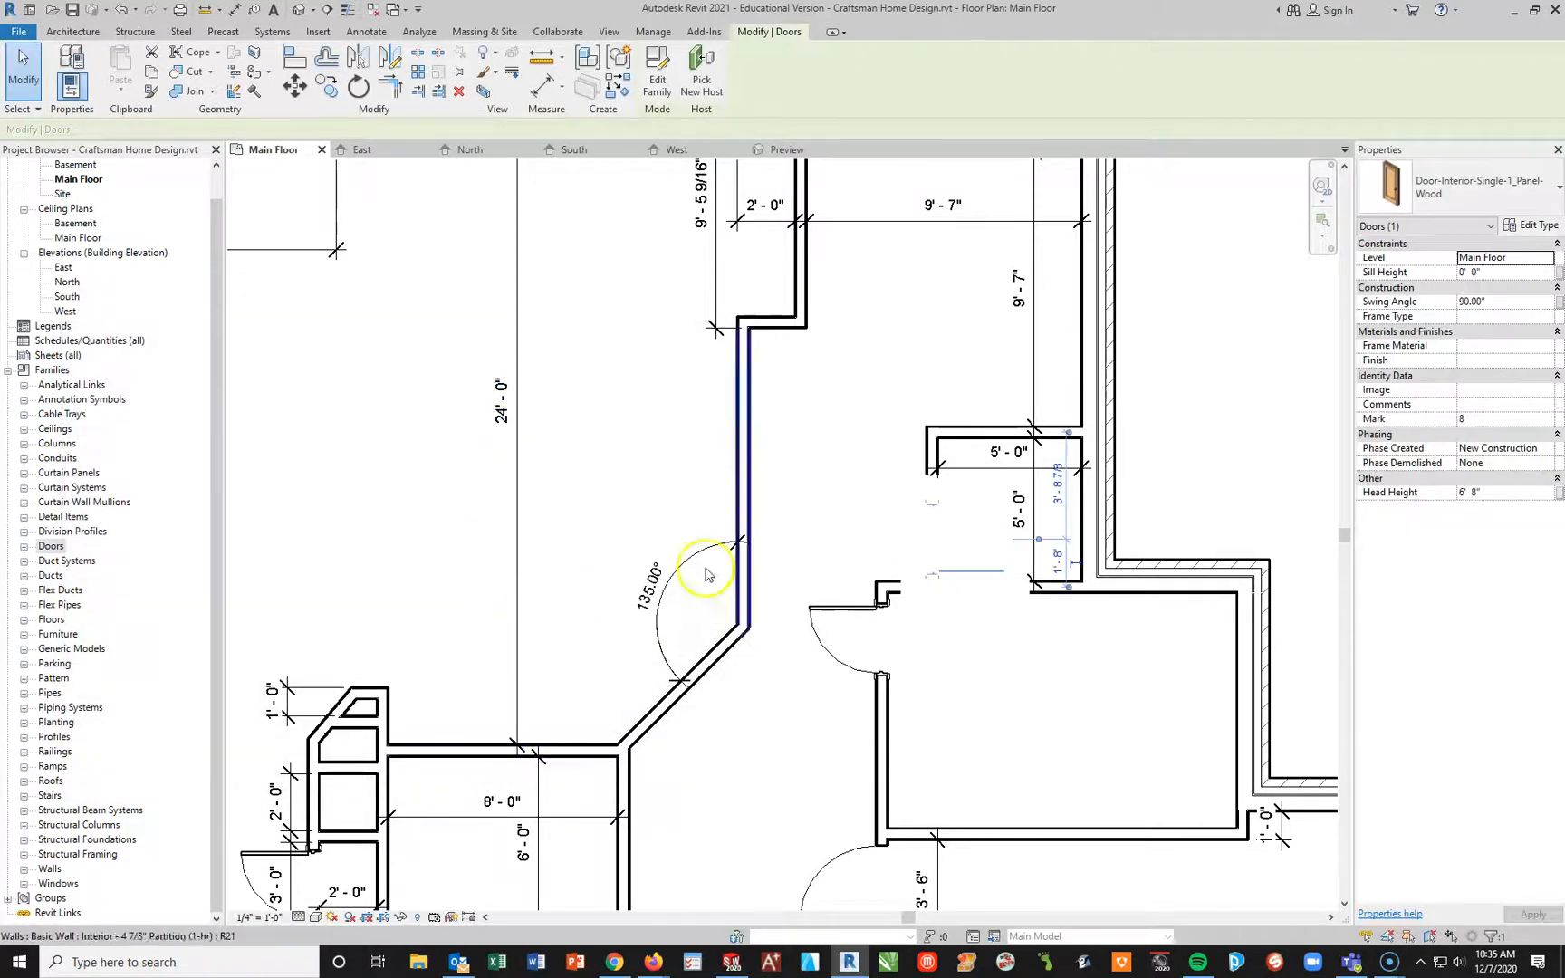
click(689, 452)
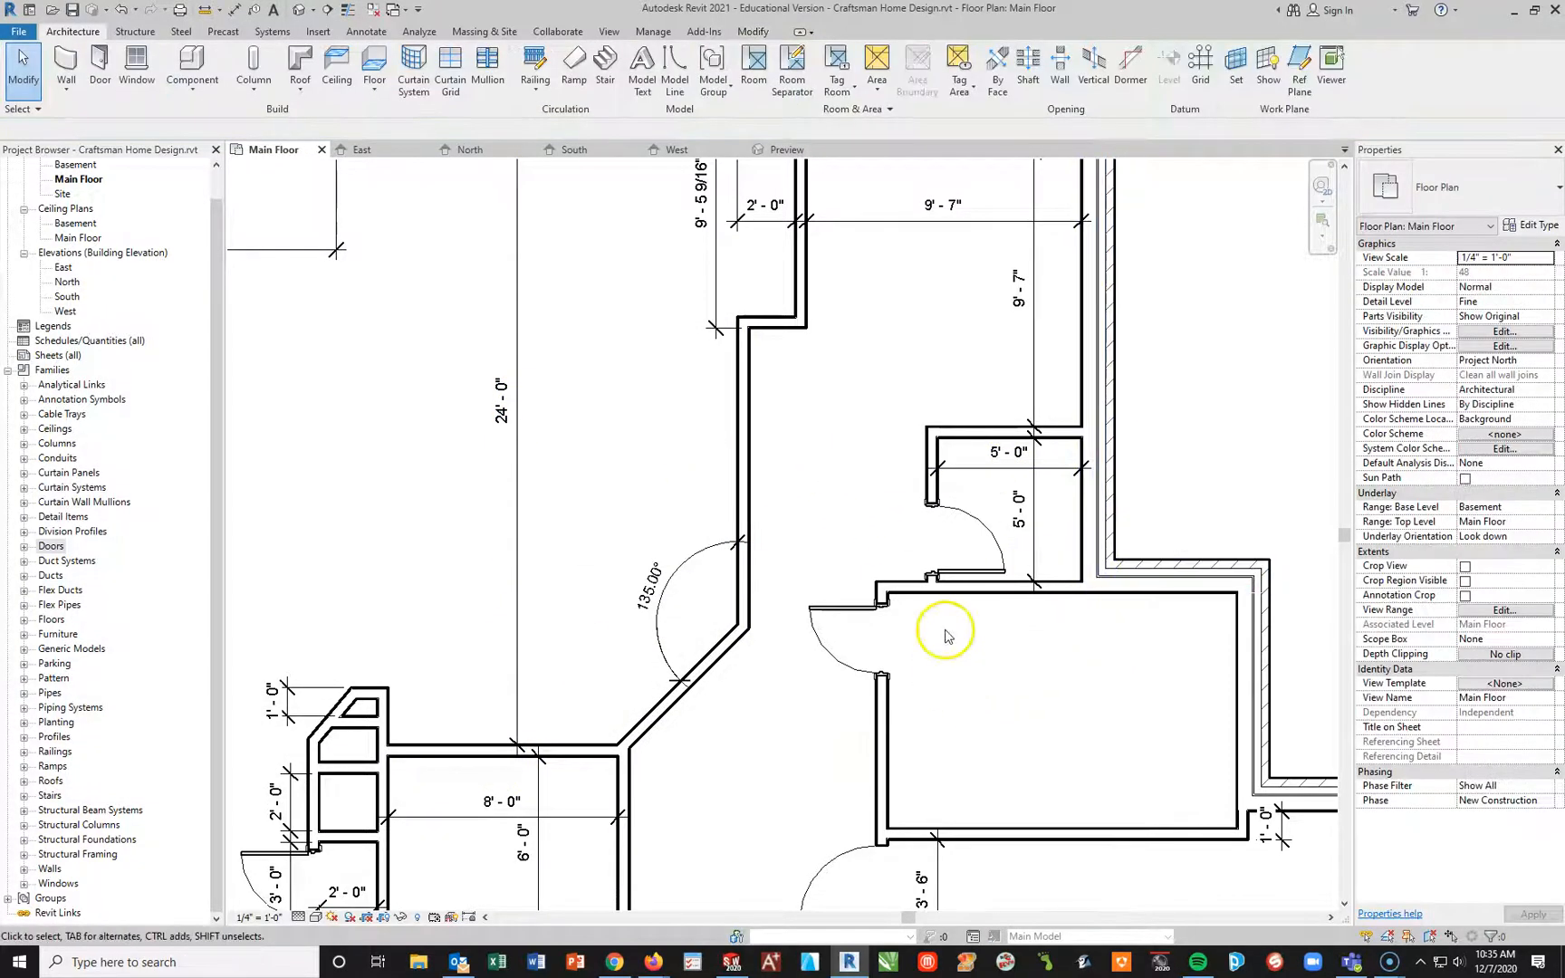
Step: Expand the Doors category among the project's families to look through the loaded door families and their types
scroll(810, 524, down, 3)
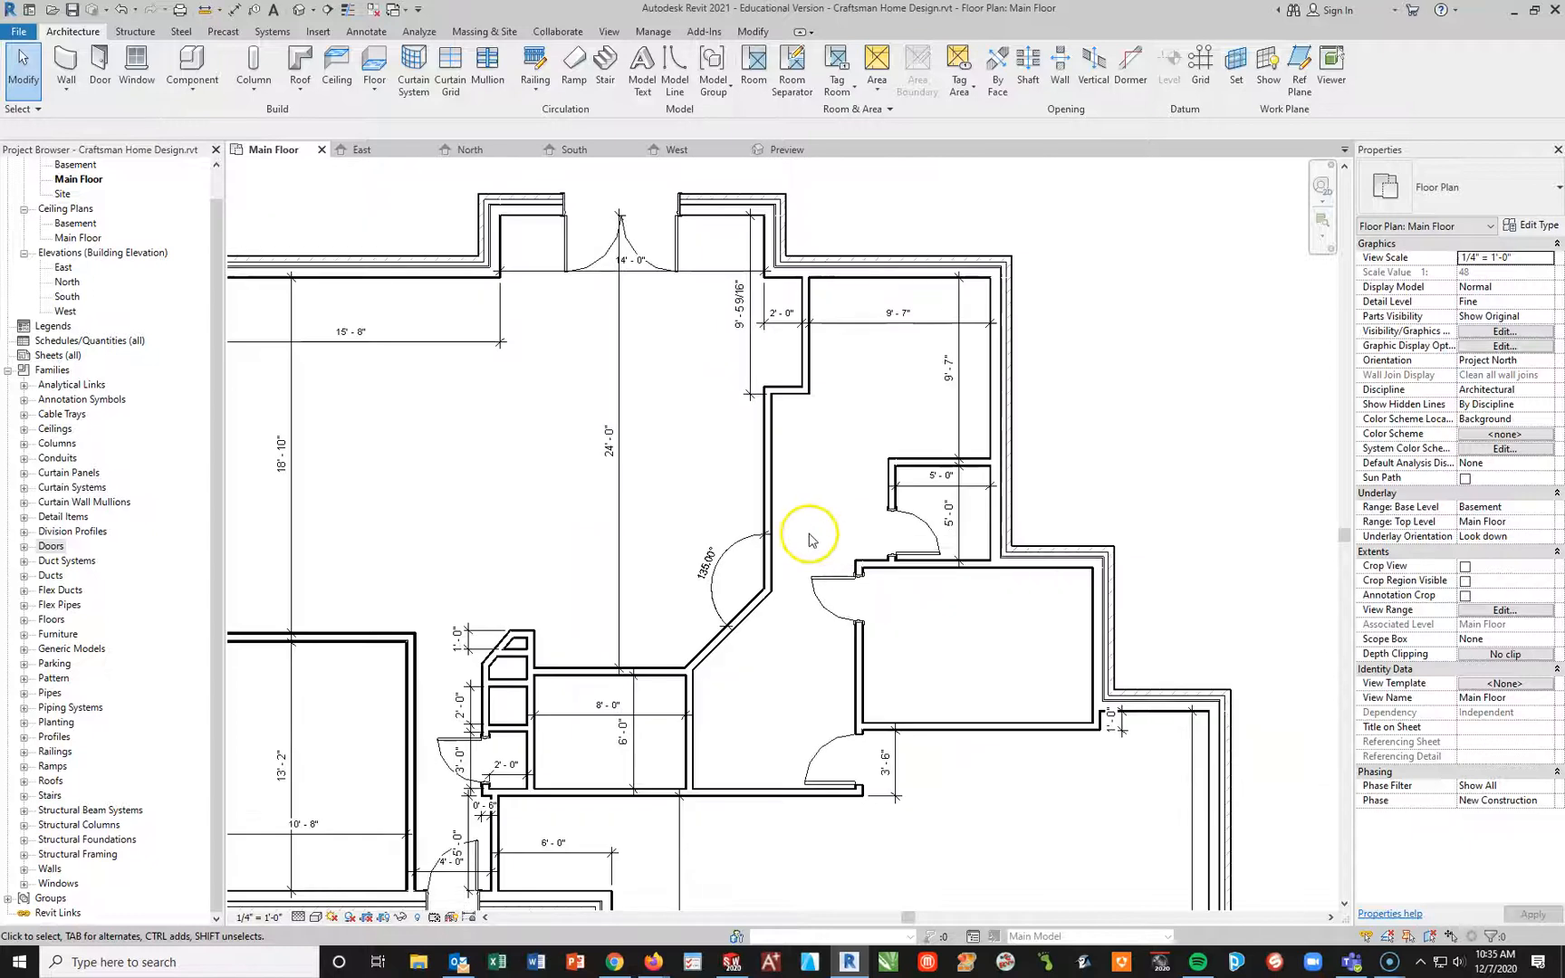
click(21, 871)
click(24, 870)
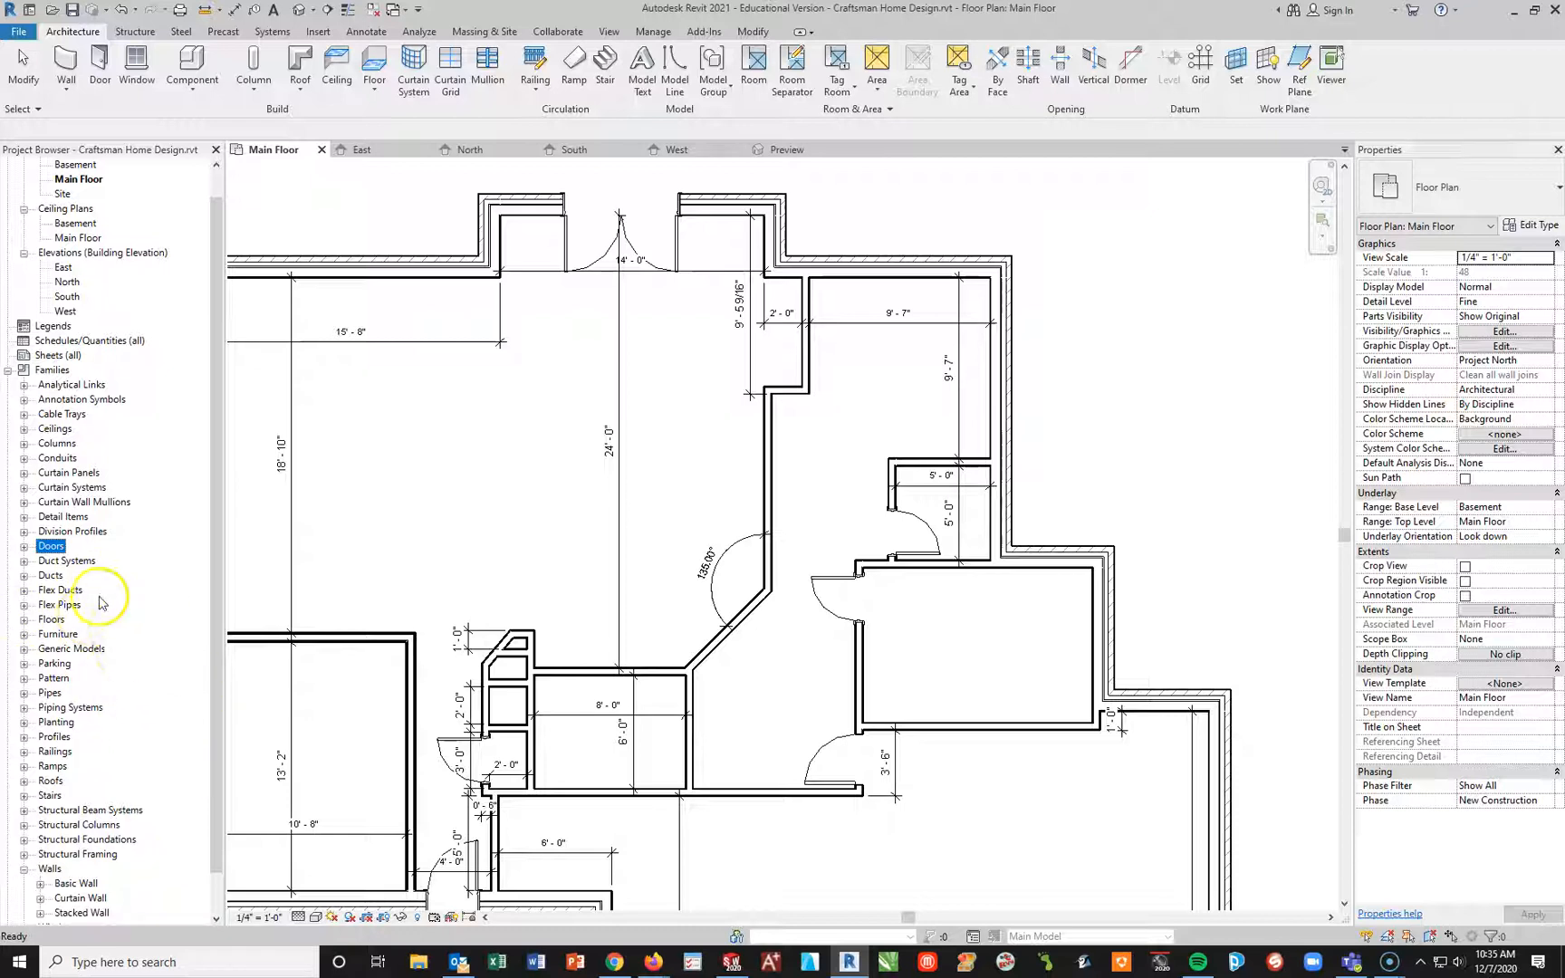
click(24, 547)
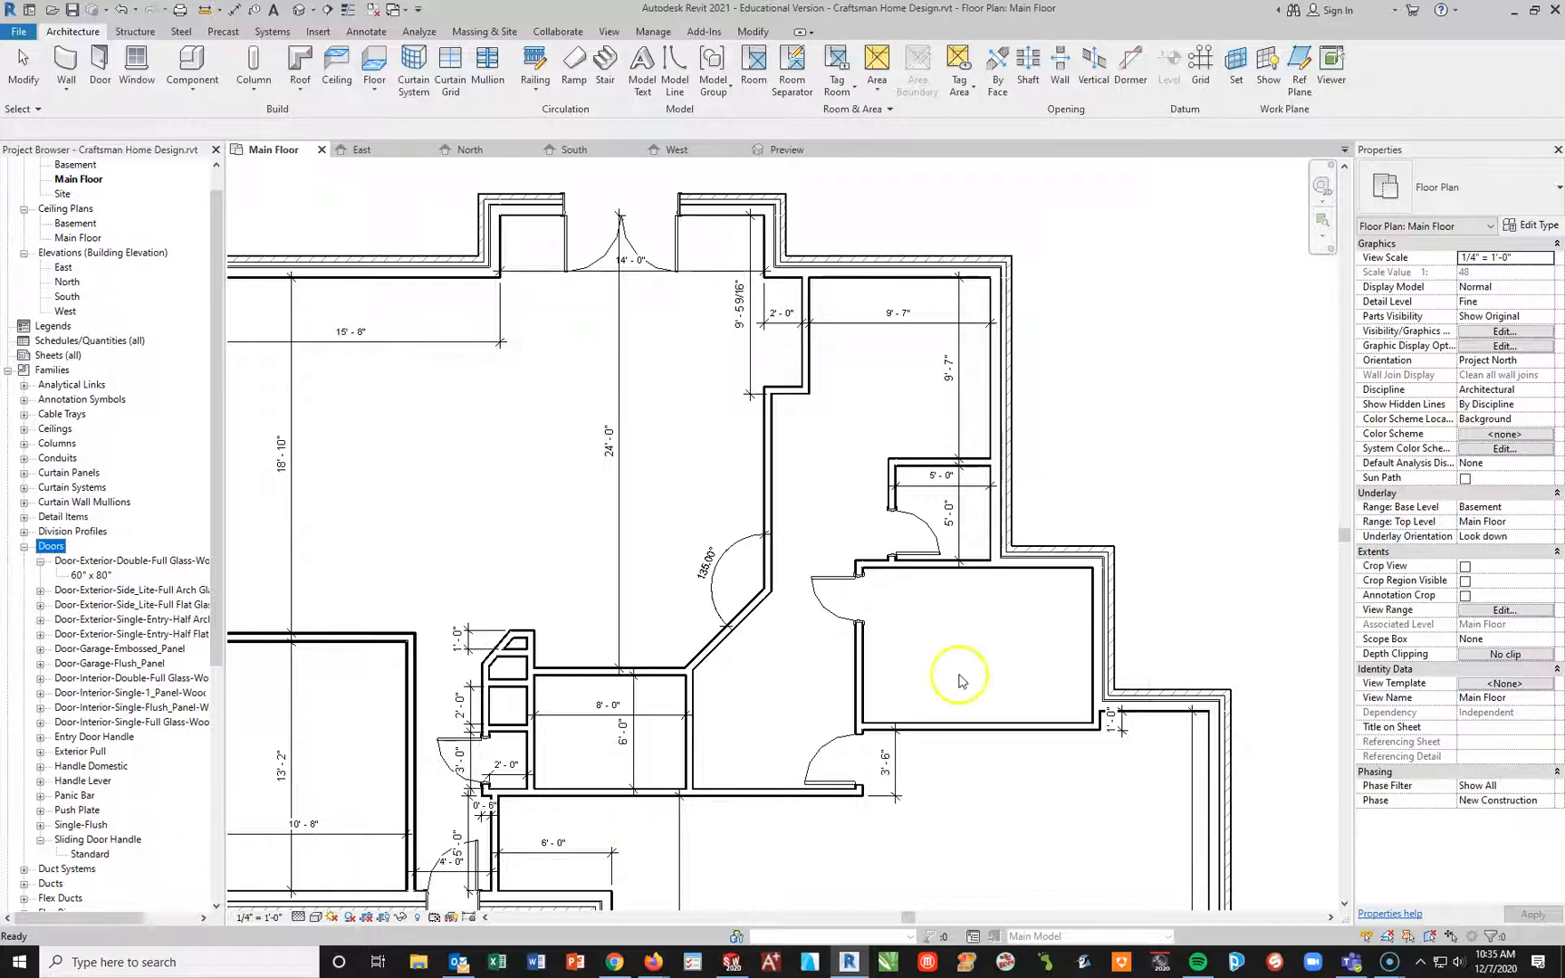
Step: Review the door placements across the whole main floor plan, from the rear double doors to the garage openings
scroll(929, 594, down, 2)
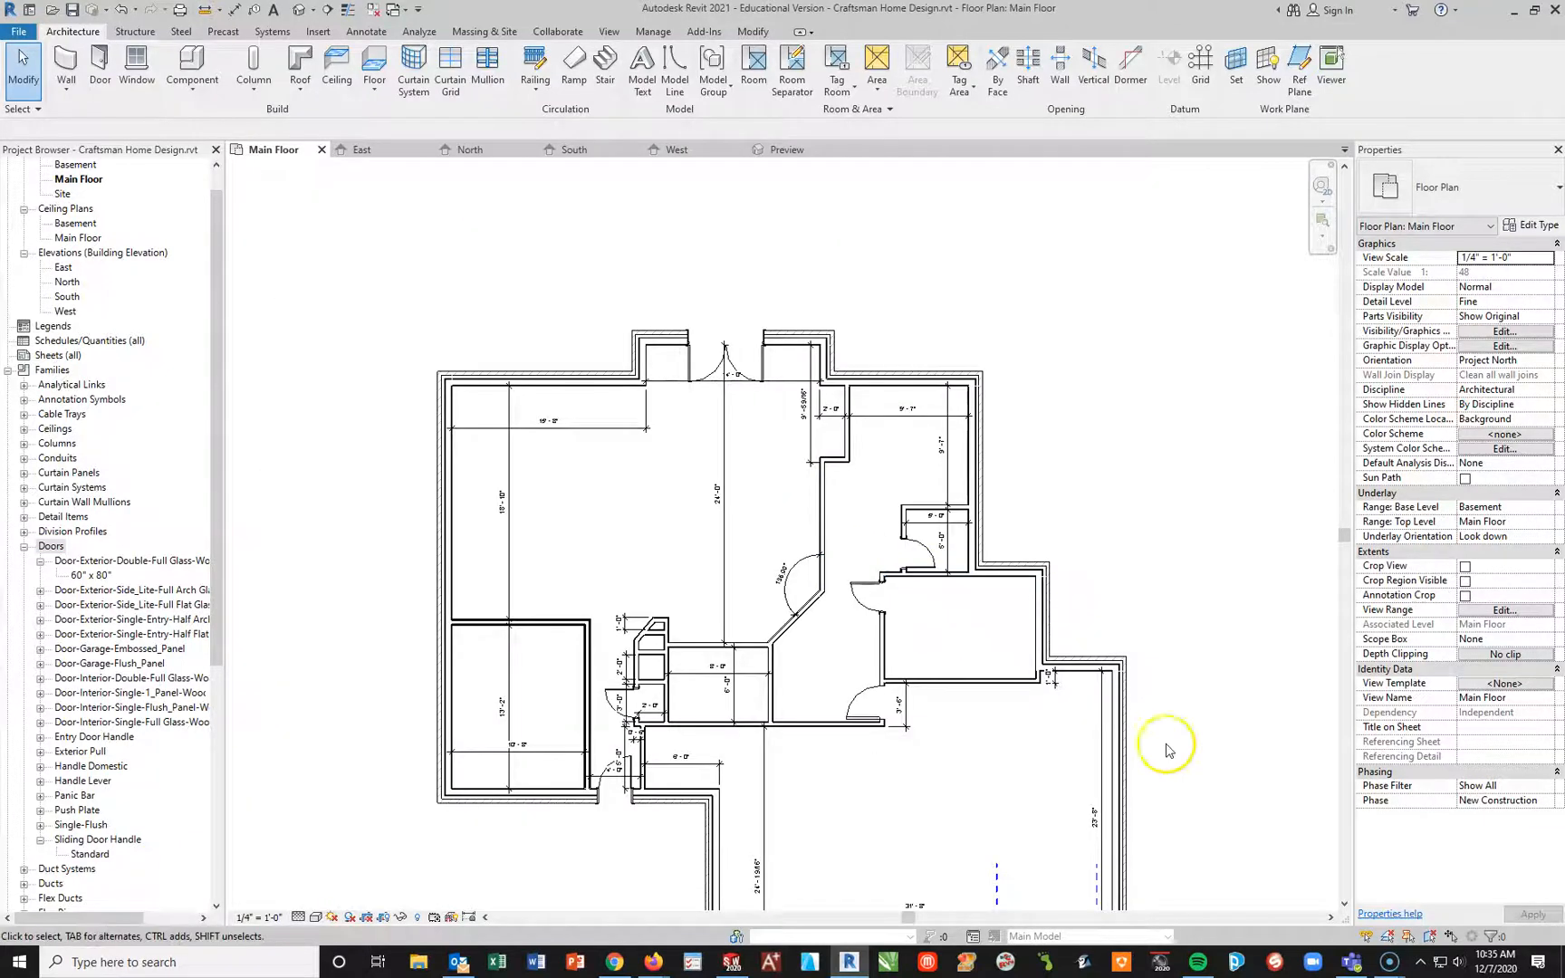
middle_drag(812, 723, 692, 622)
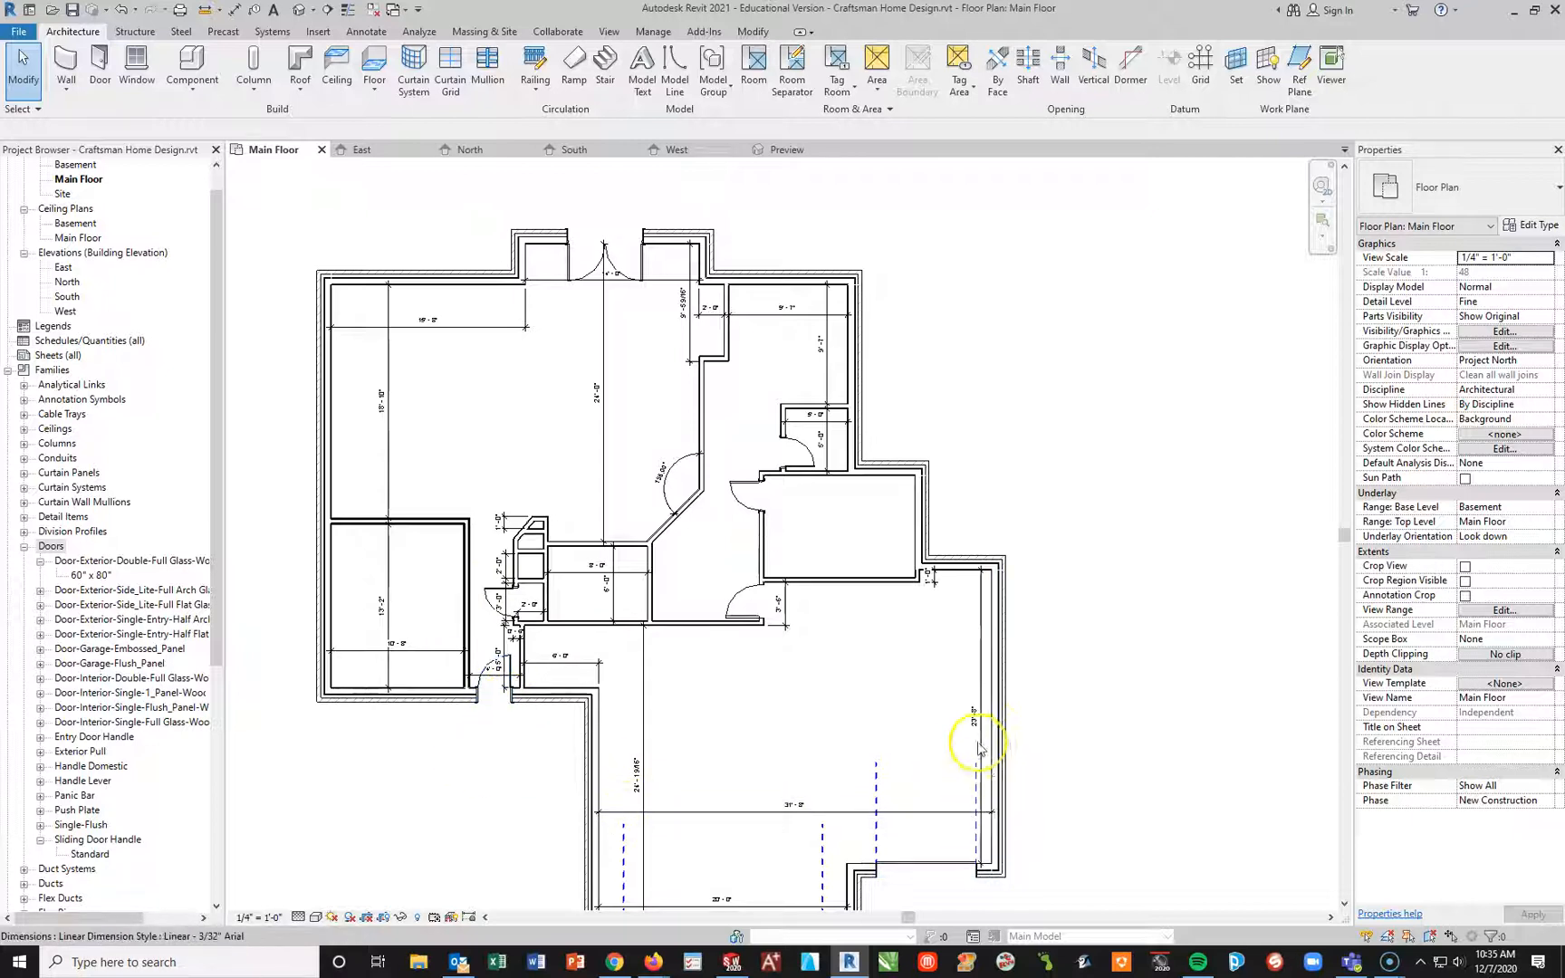
middle_drag(1114, 843, 1127, 678)
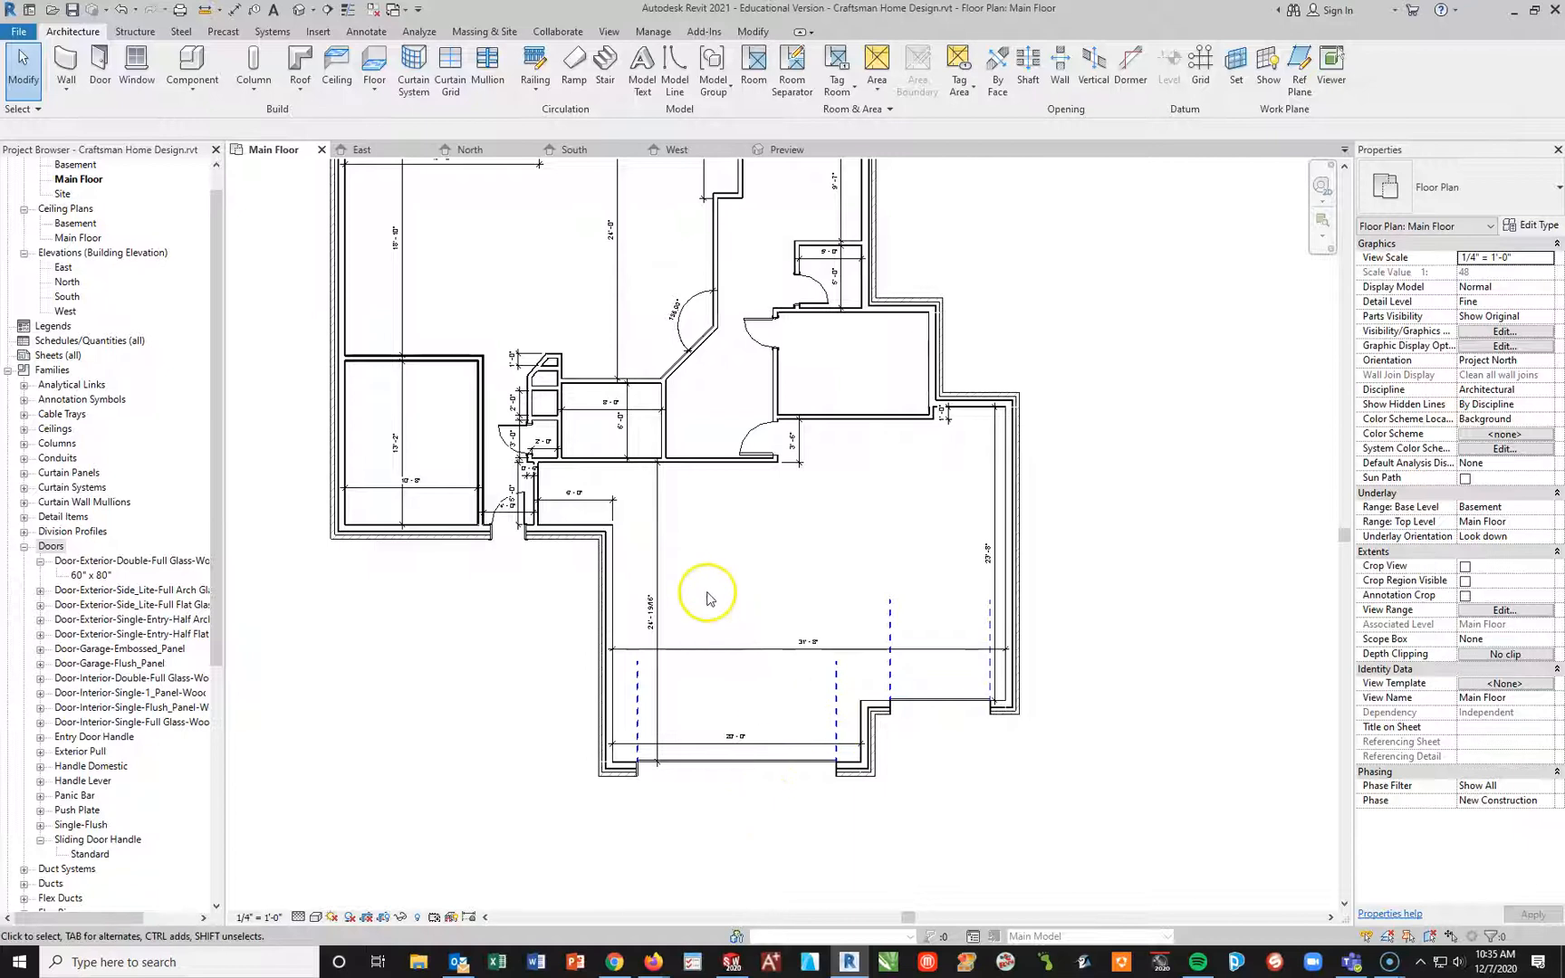
middle_drag(786, 398, 736, 551)
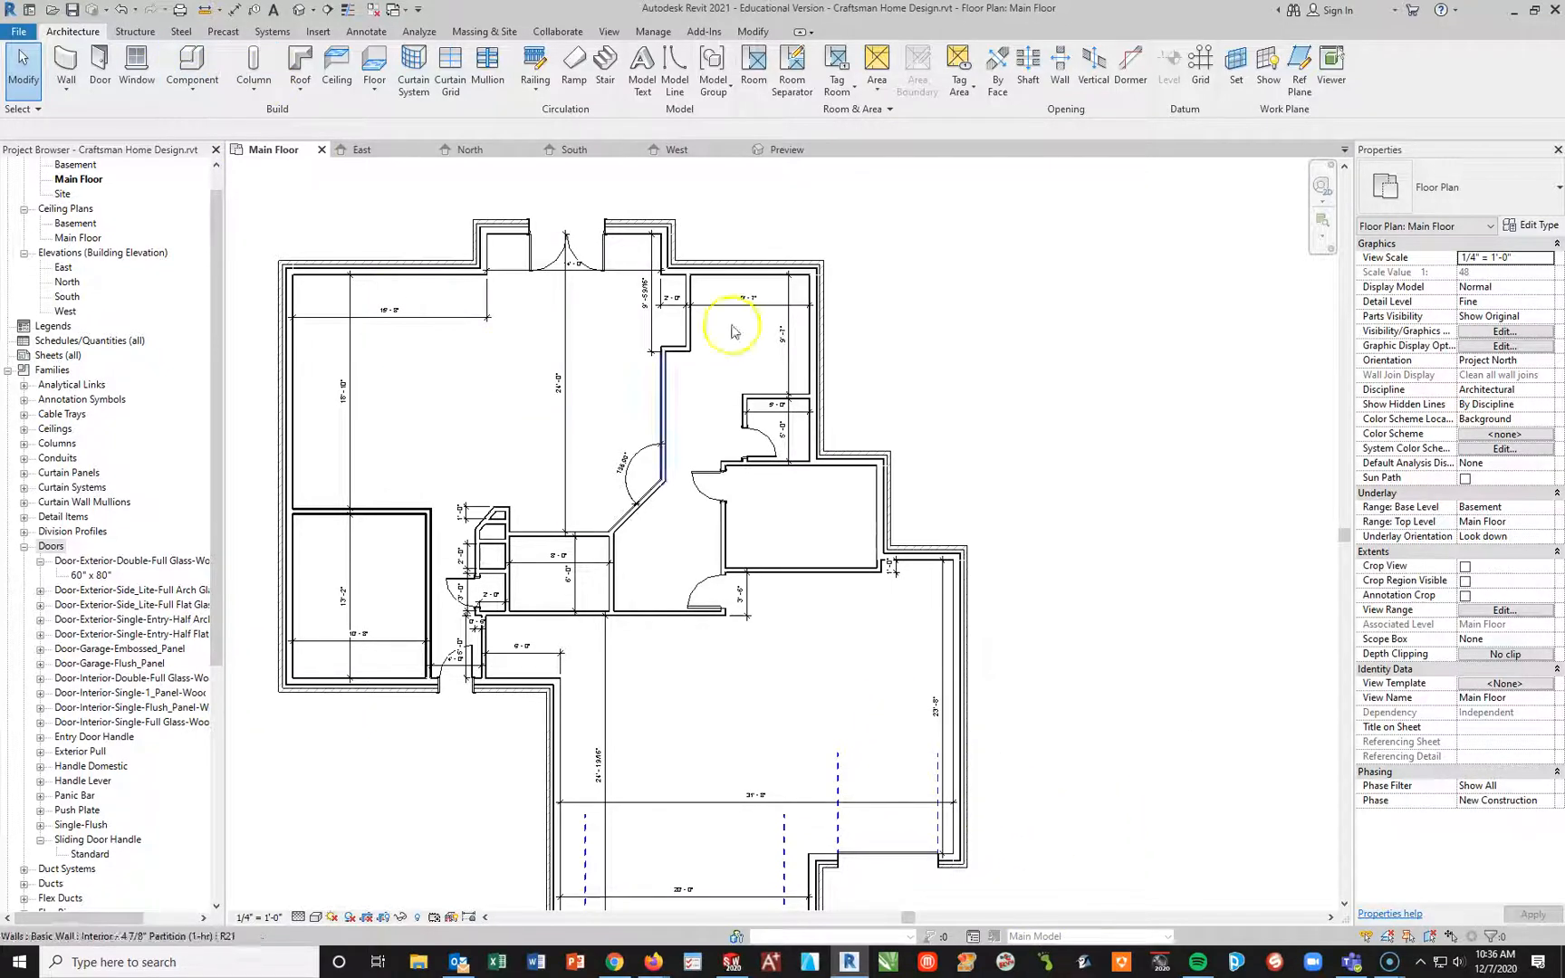
click(1096, 473)
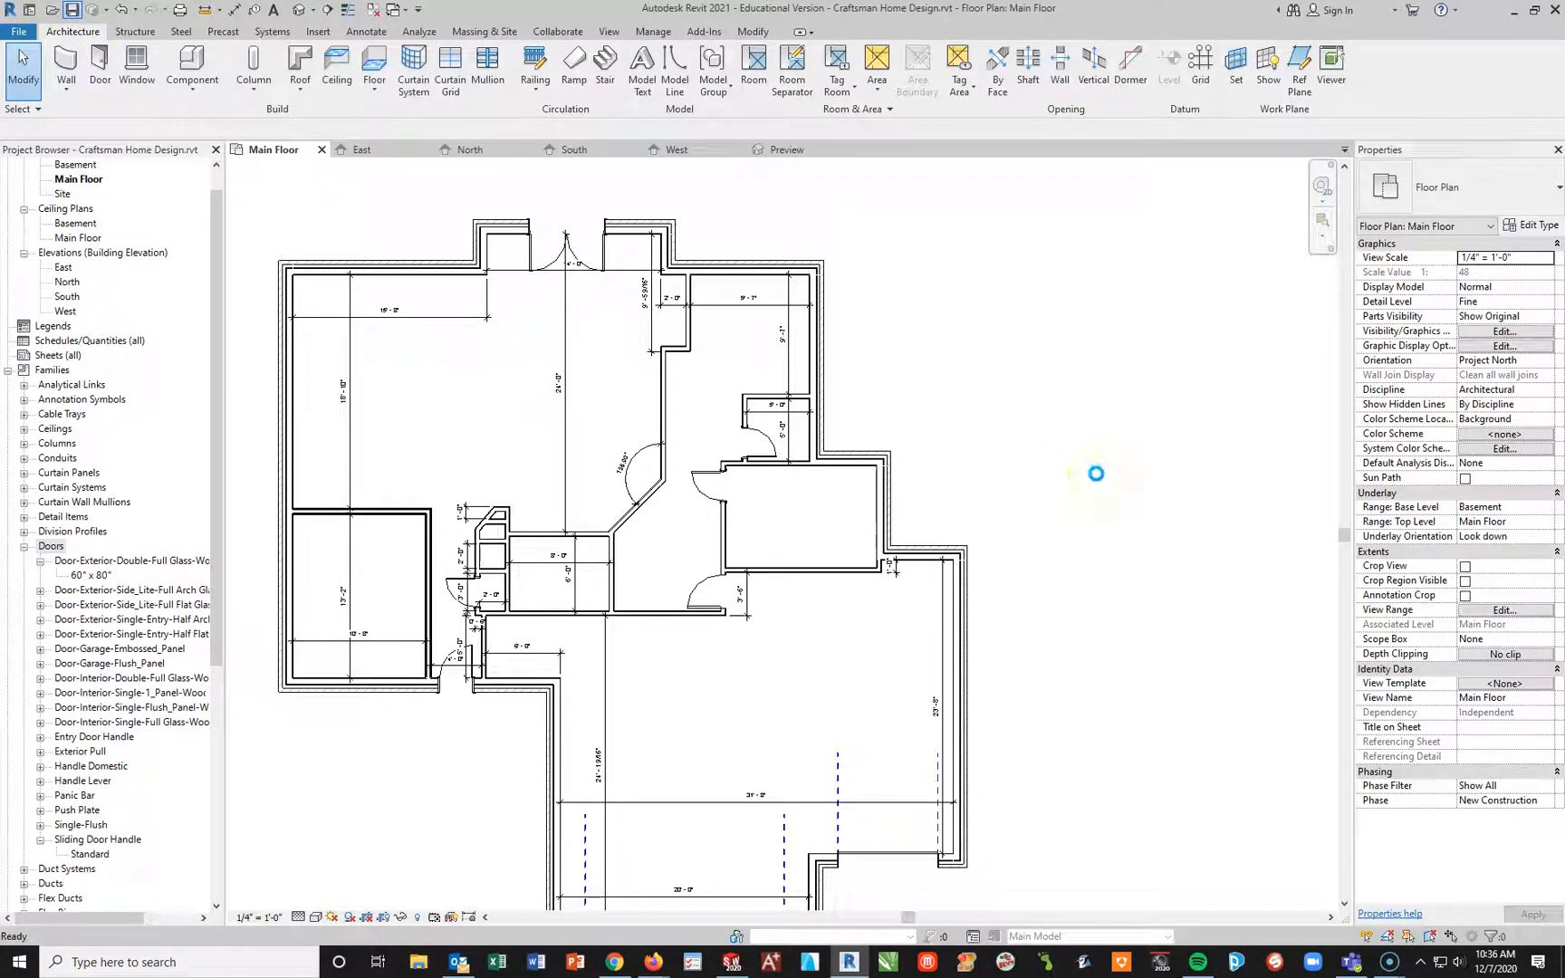